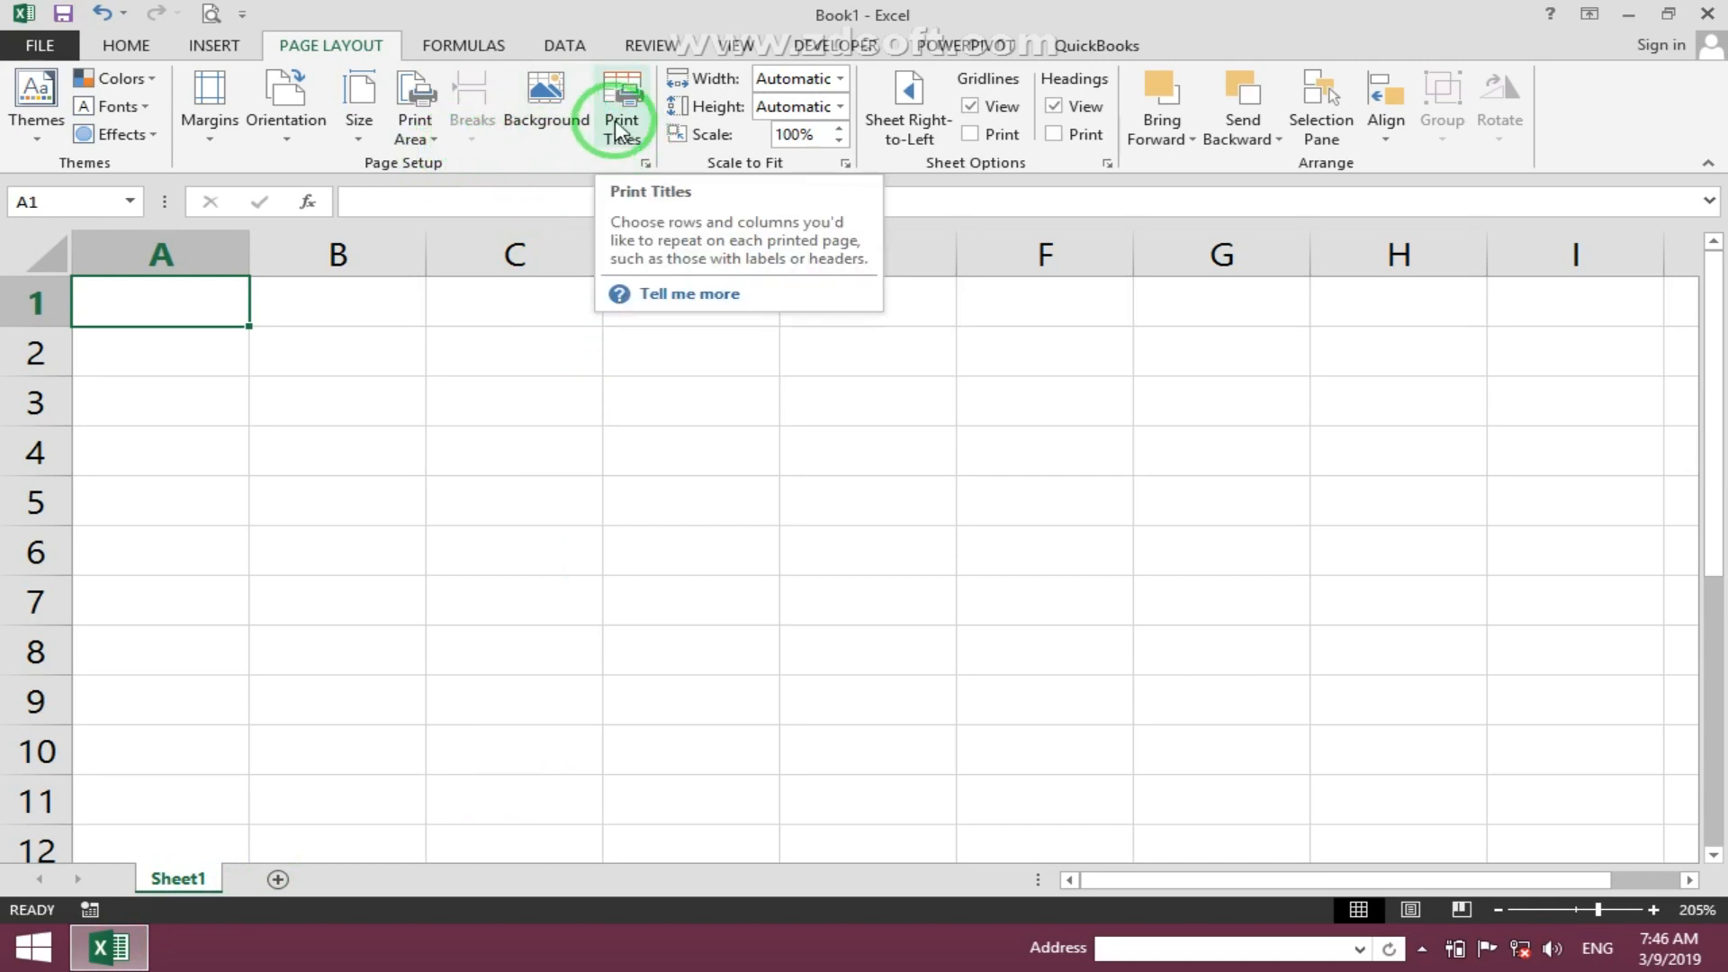
- Open the Page Setup dialog for print titles and close it without changes
left_click(618, 109)
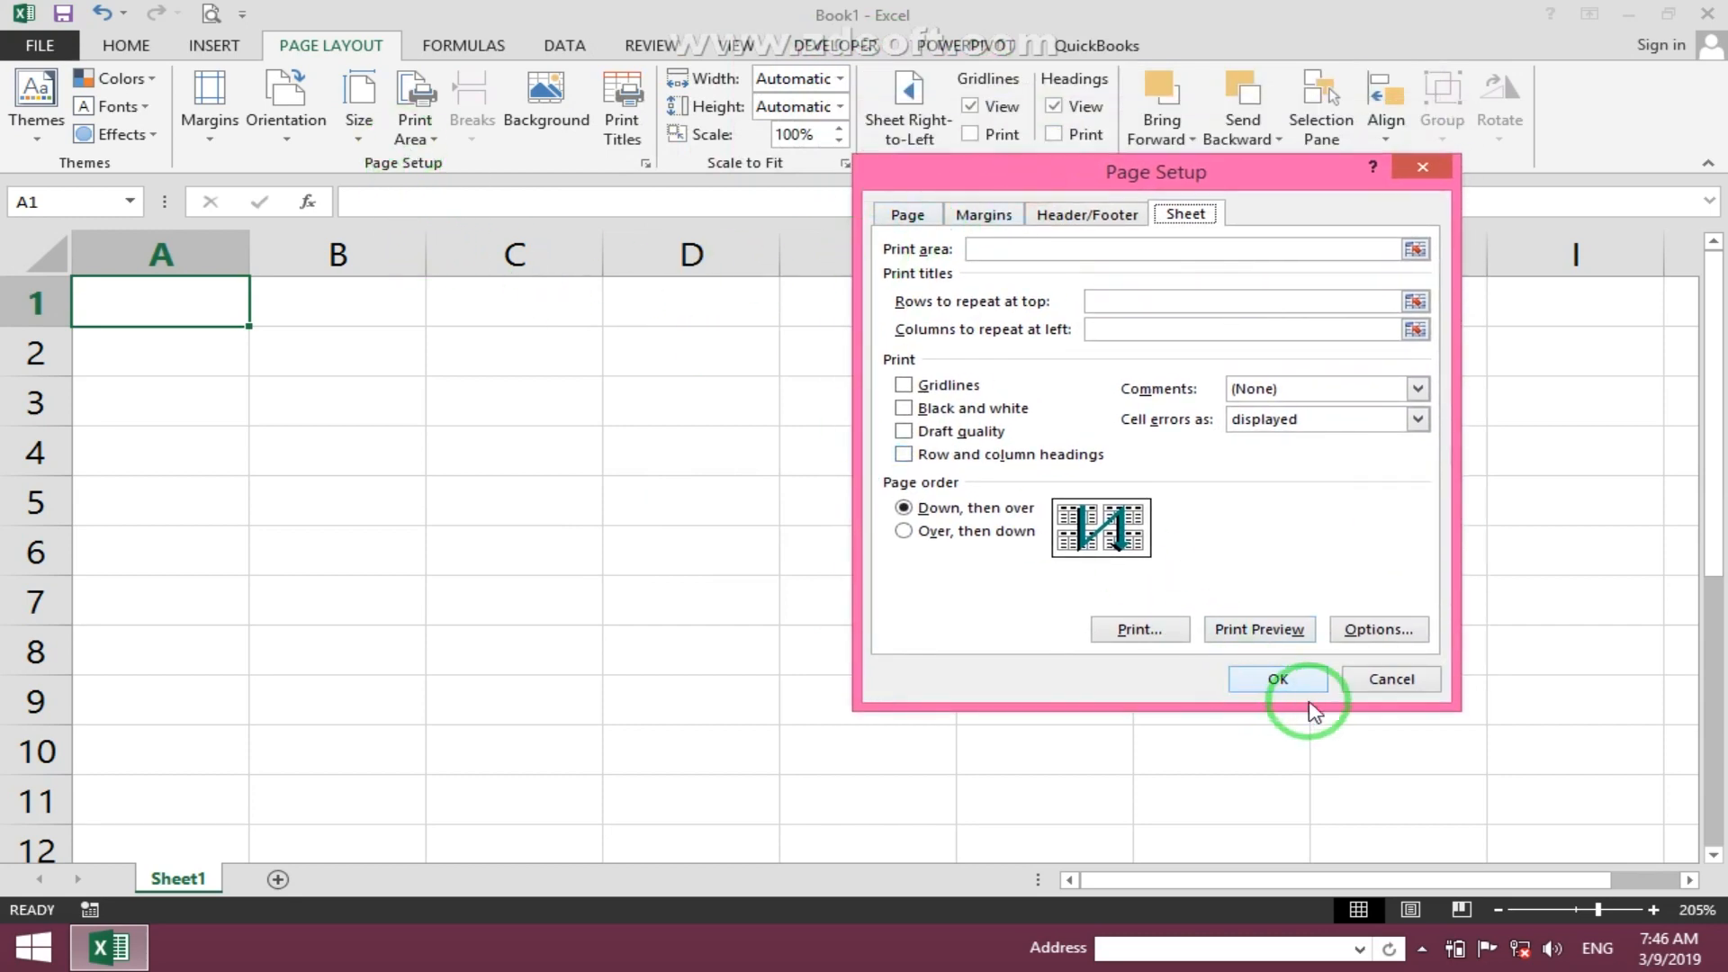
left_click(1365, 683)
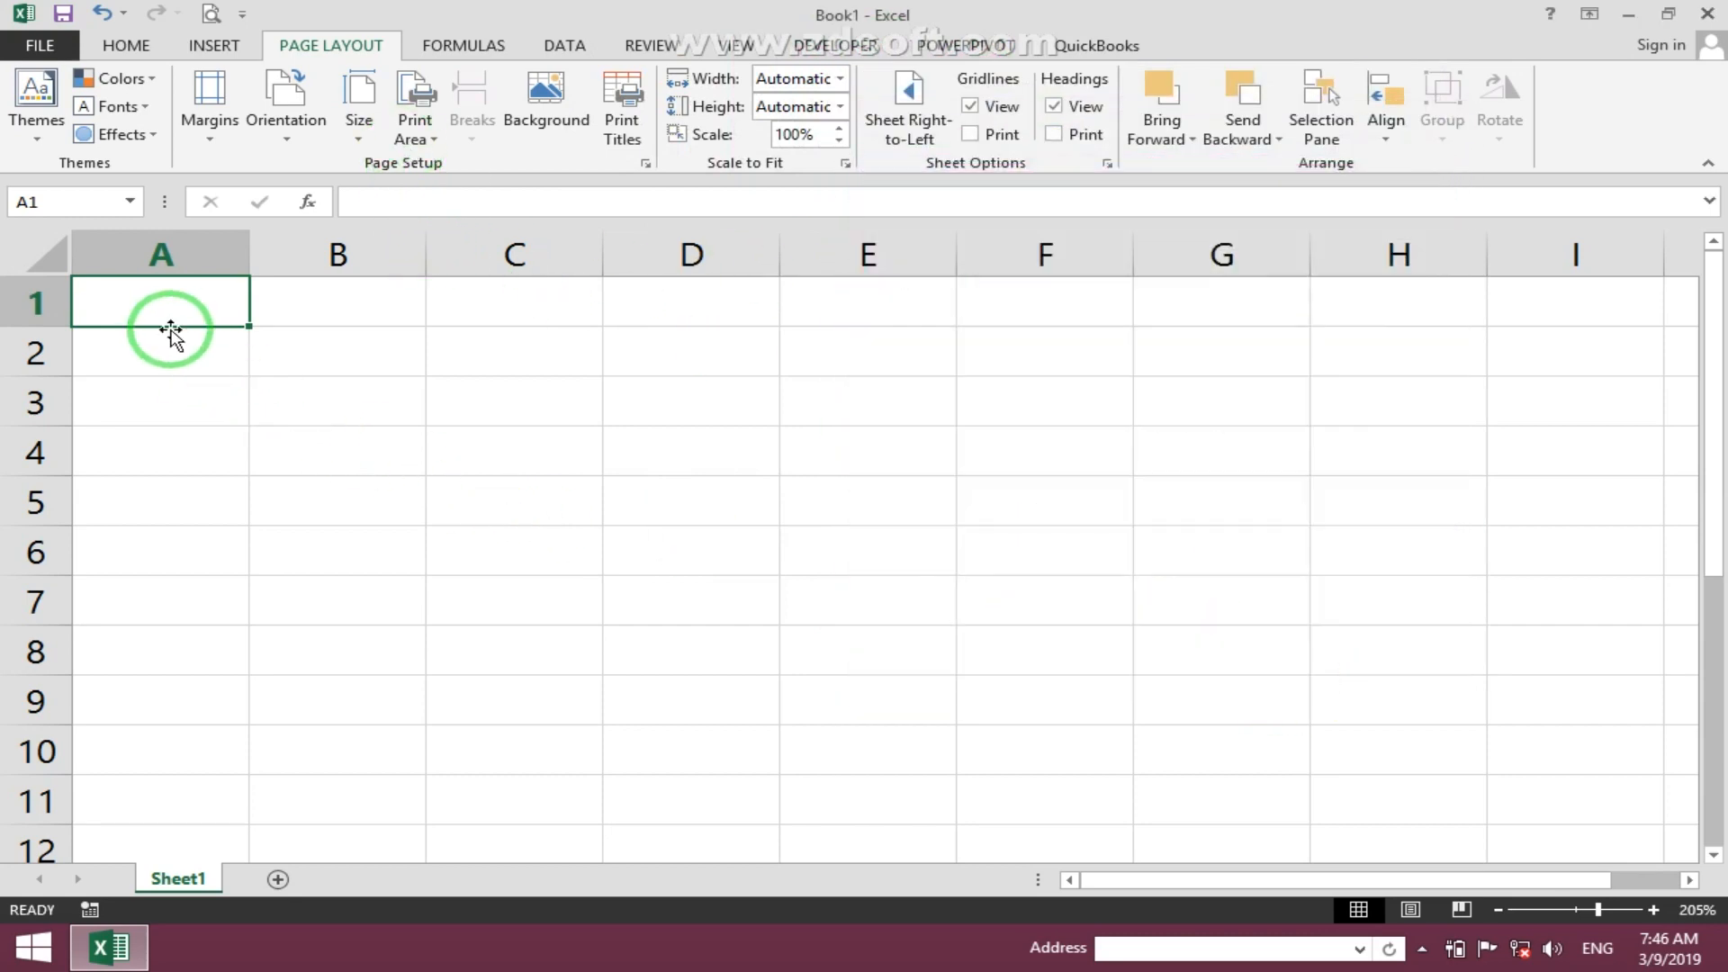
- Try to open the recent workbook Data and dismiss the error
key("ctrl+o")
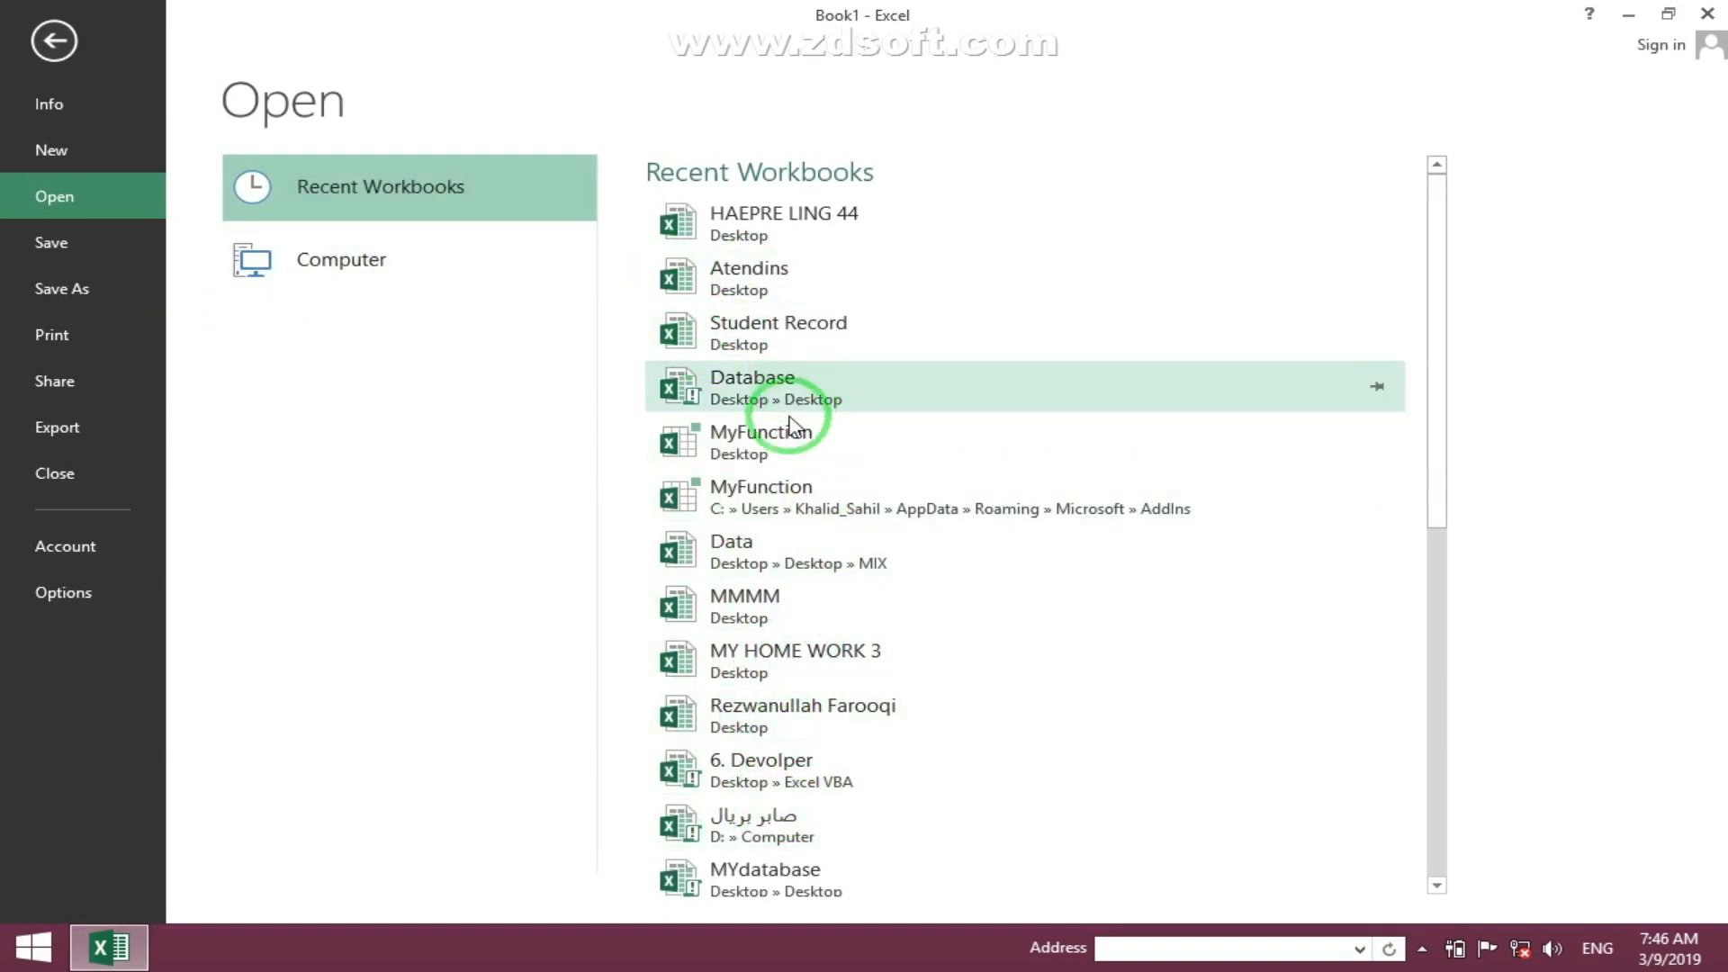
left_click(759, 552)
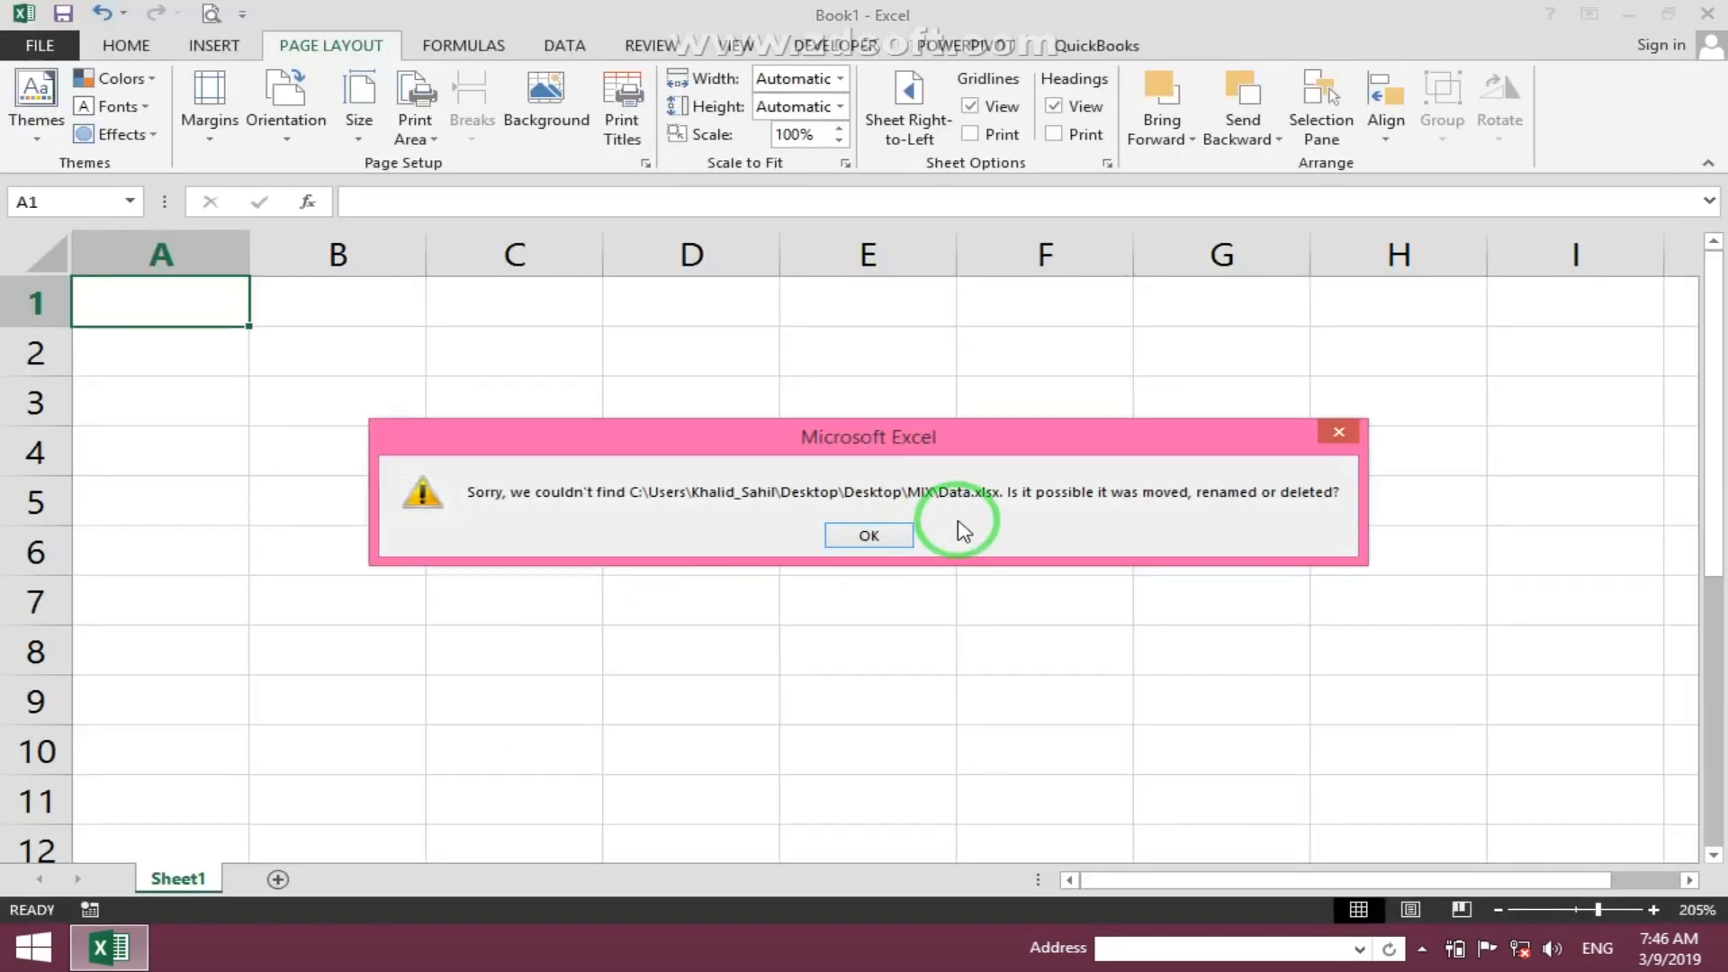
left_click(866, 535)
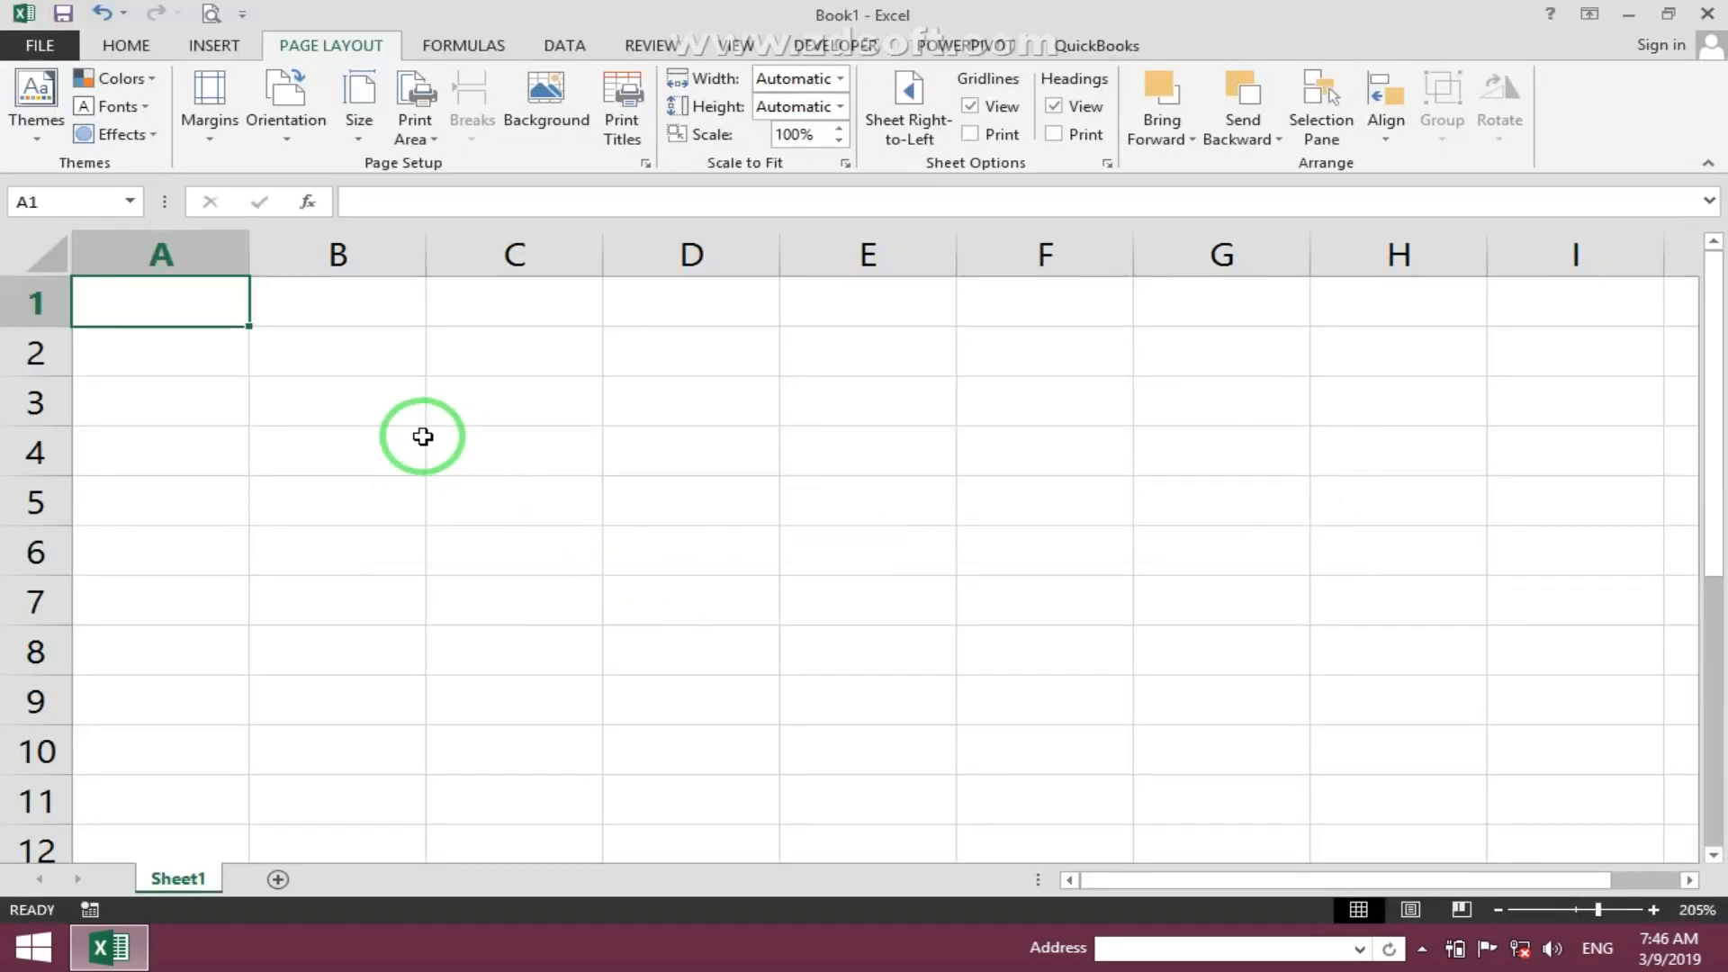
- Enter the column headers No, Name, Post and Salary across row 1
type("No")
key("Tab")
type("Name")
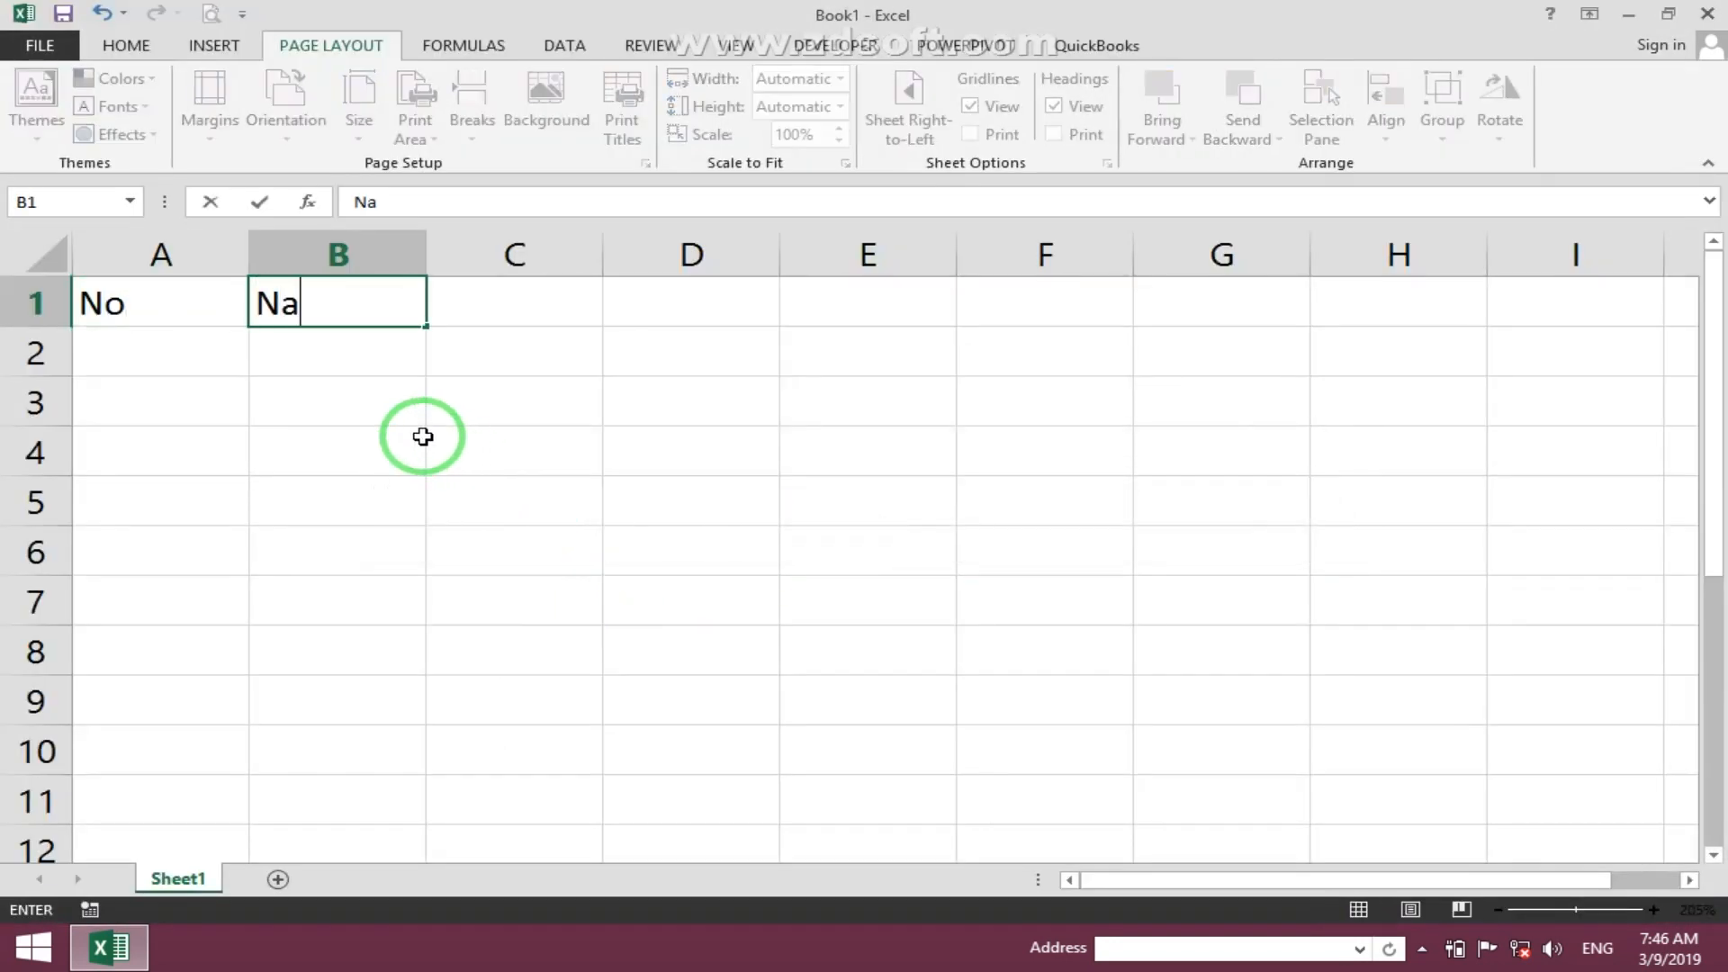
key("Tab")
type("Post")
key("Tab")
key("Tab")
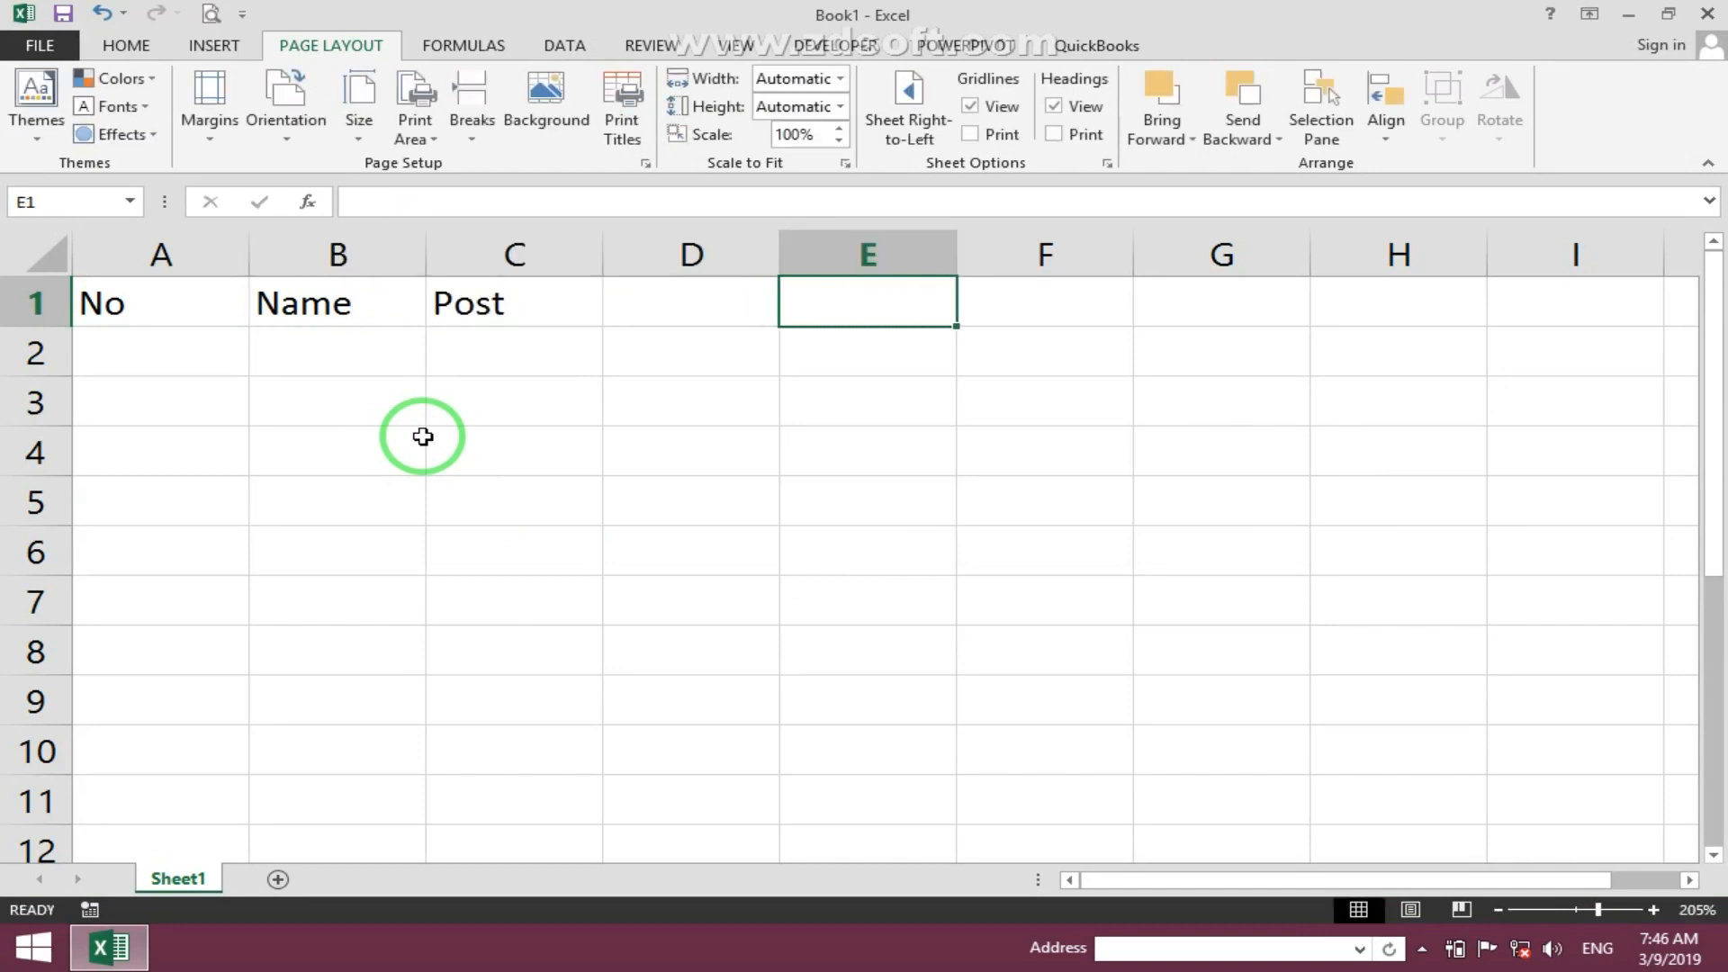
key("Left")
type("Salar")
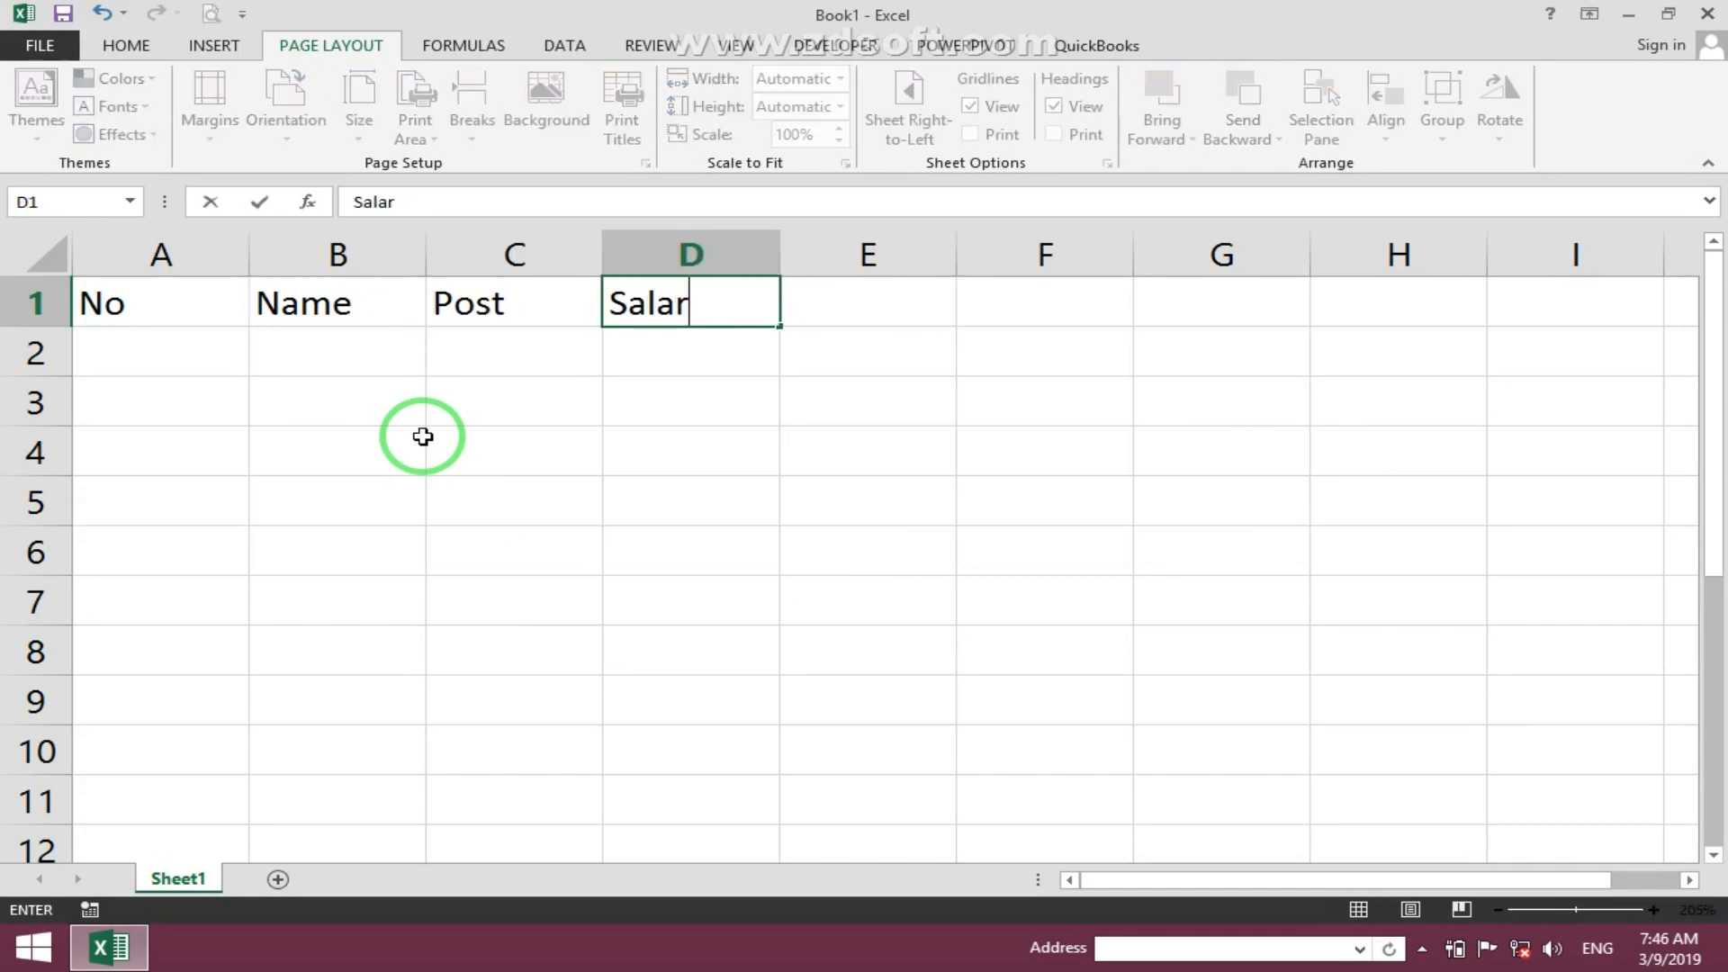
type("y")
key("Return")
- Number the rows 1 to 7 down the No column
key("Home")
type("1")
key("Return")
type("2")
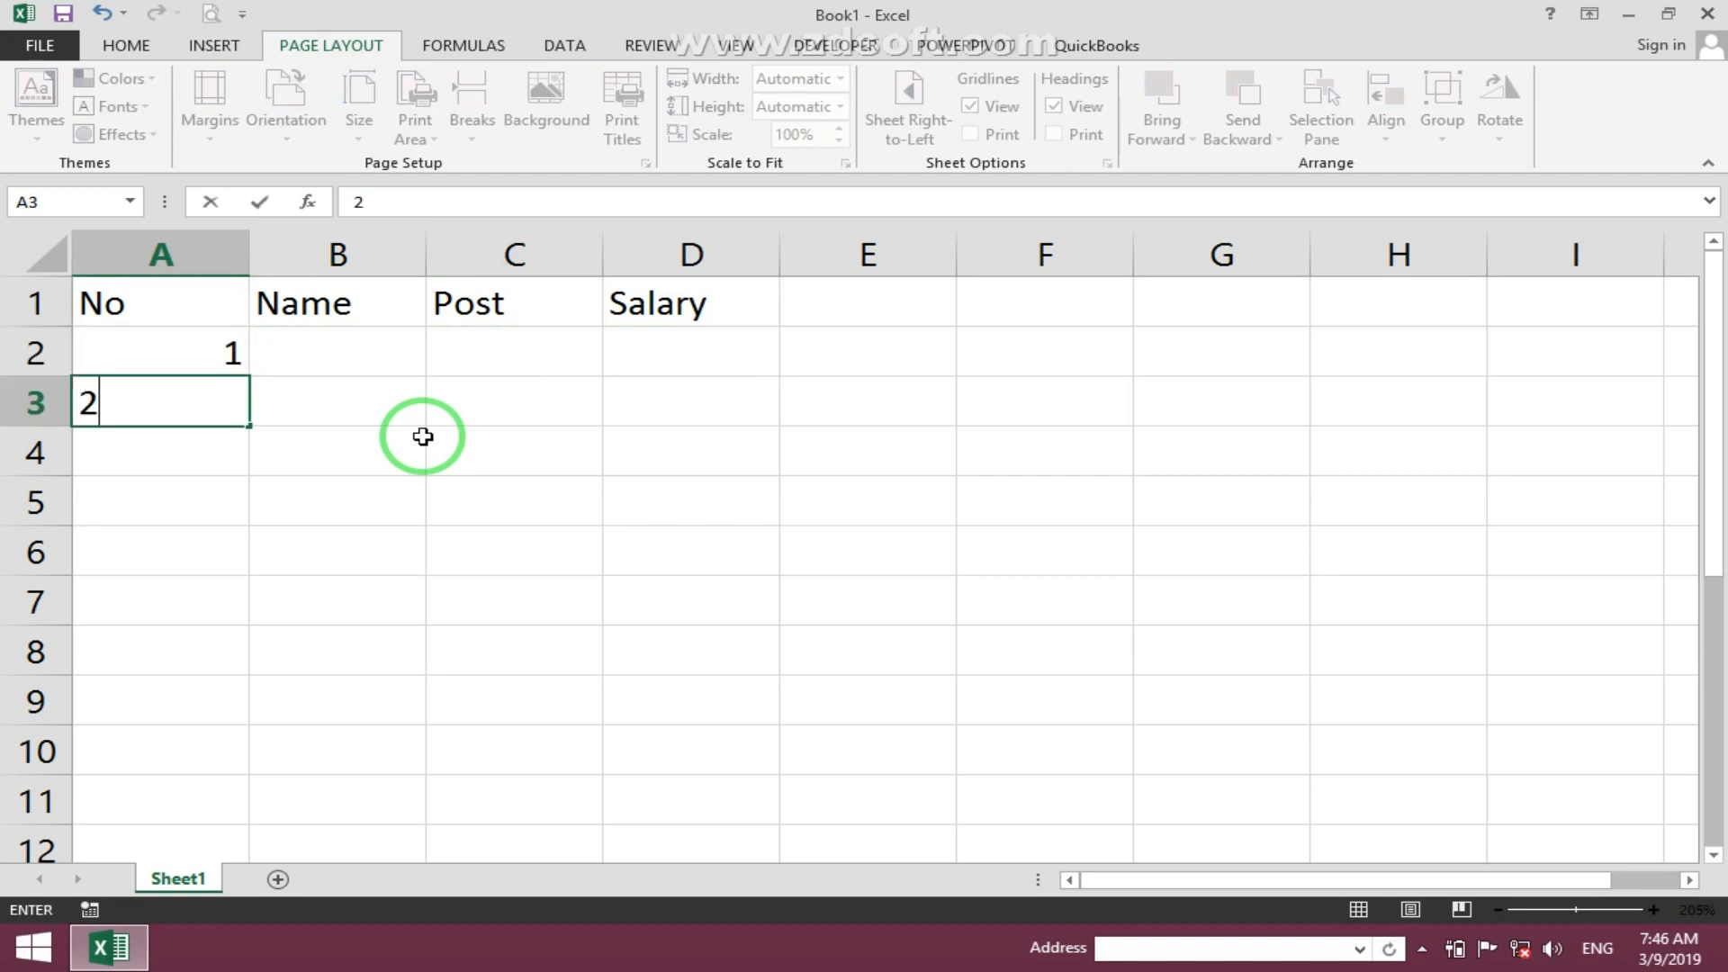
key("Return")
type("3")
key("Return")
type("4 5 6 7")
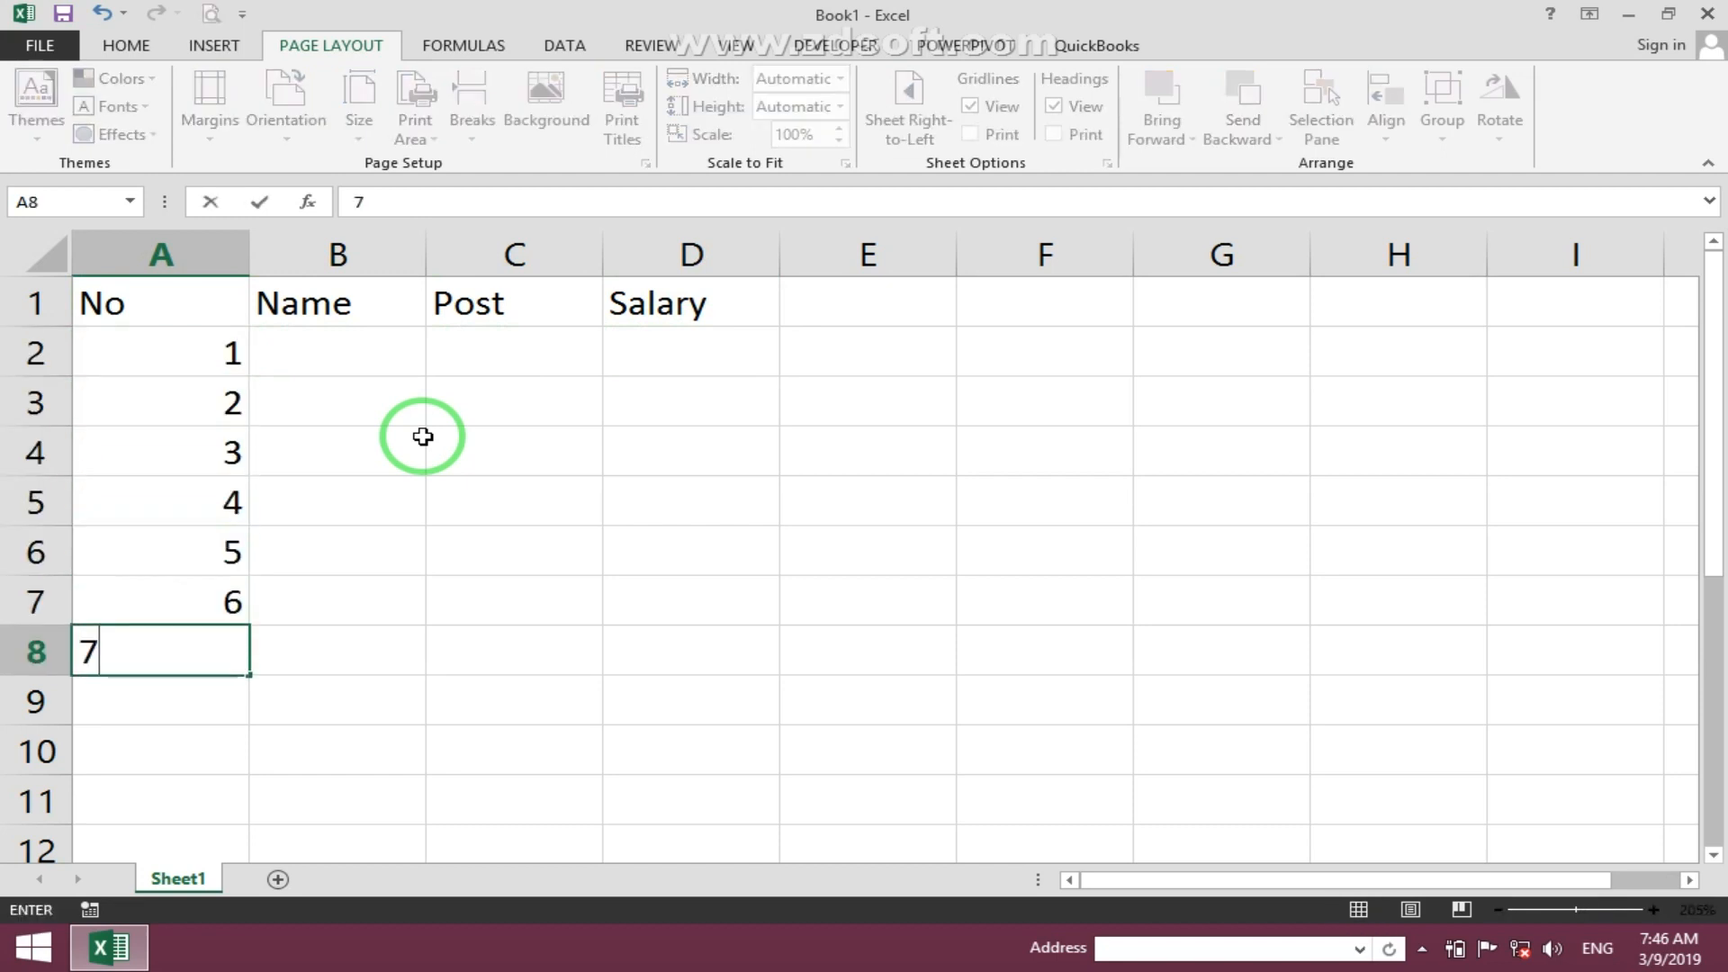
key("Tab")
- Enter the names Ahmad, Ali, Usman, Noor, Kamal, Khan and Jan in the Name column
key("Up")
key("Up")
key("Up")
key("Up")
key("Up")
key("Up")
type("Ahmad")
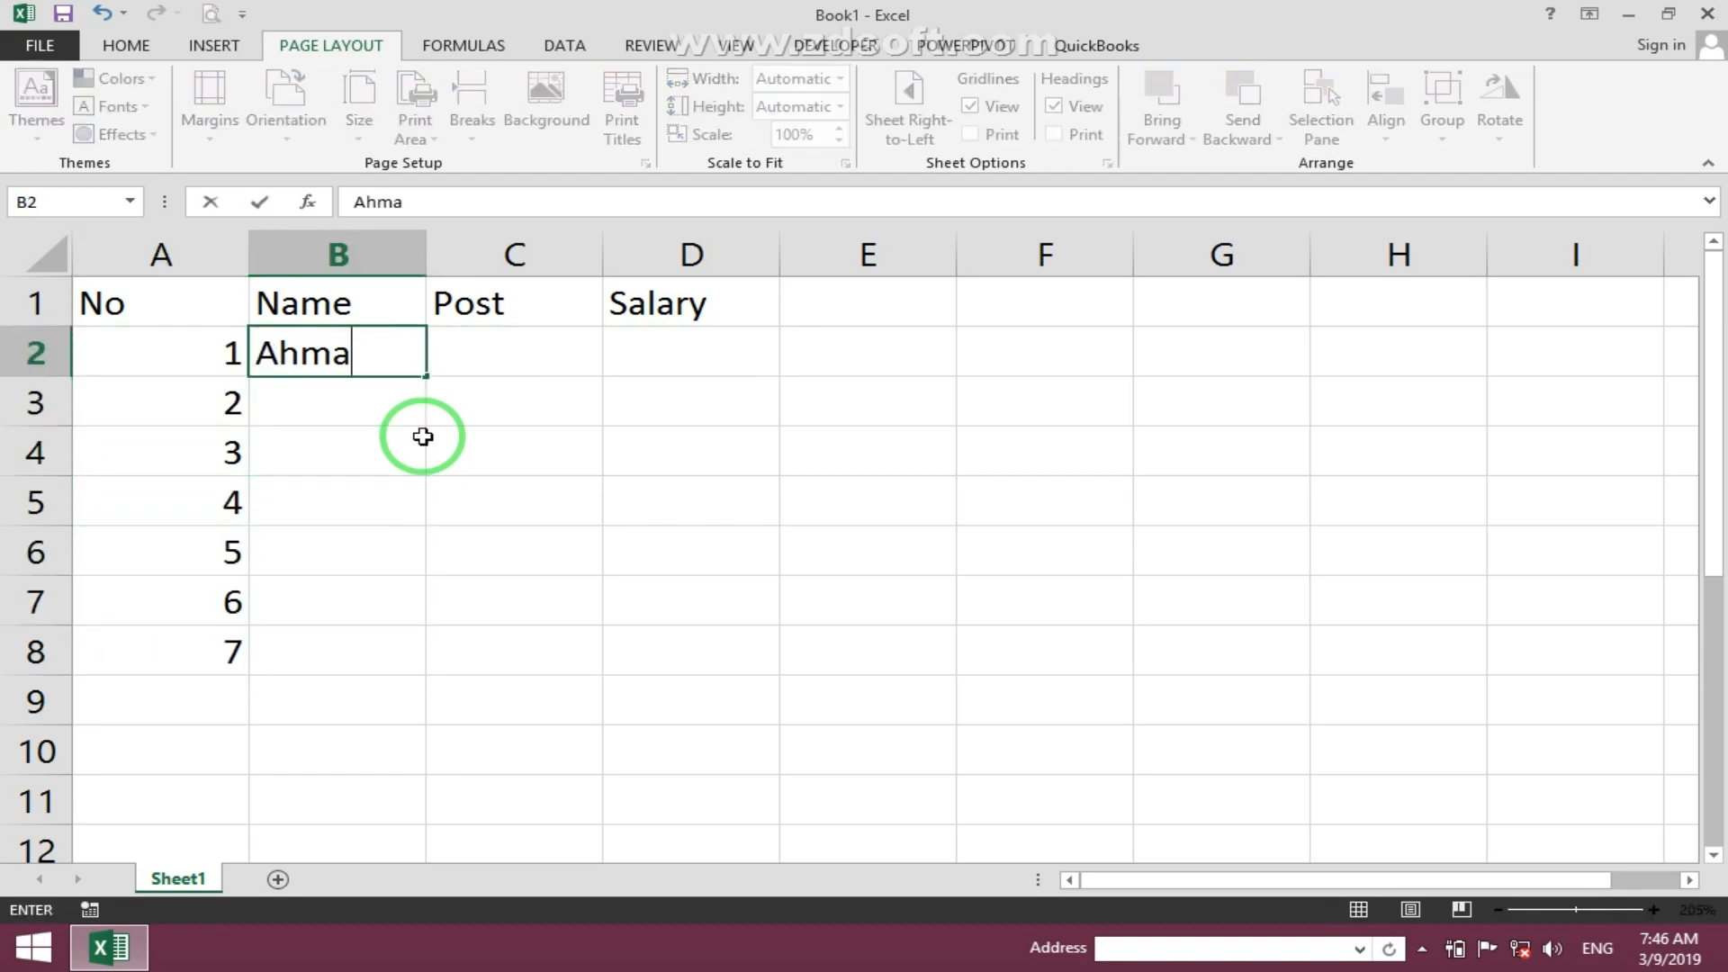
key("Return")
type("Ali")
key("Return")
type("Usman")
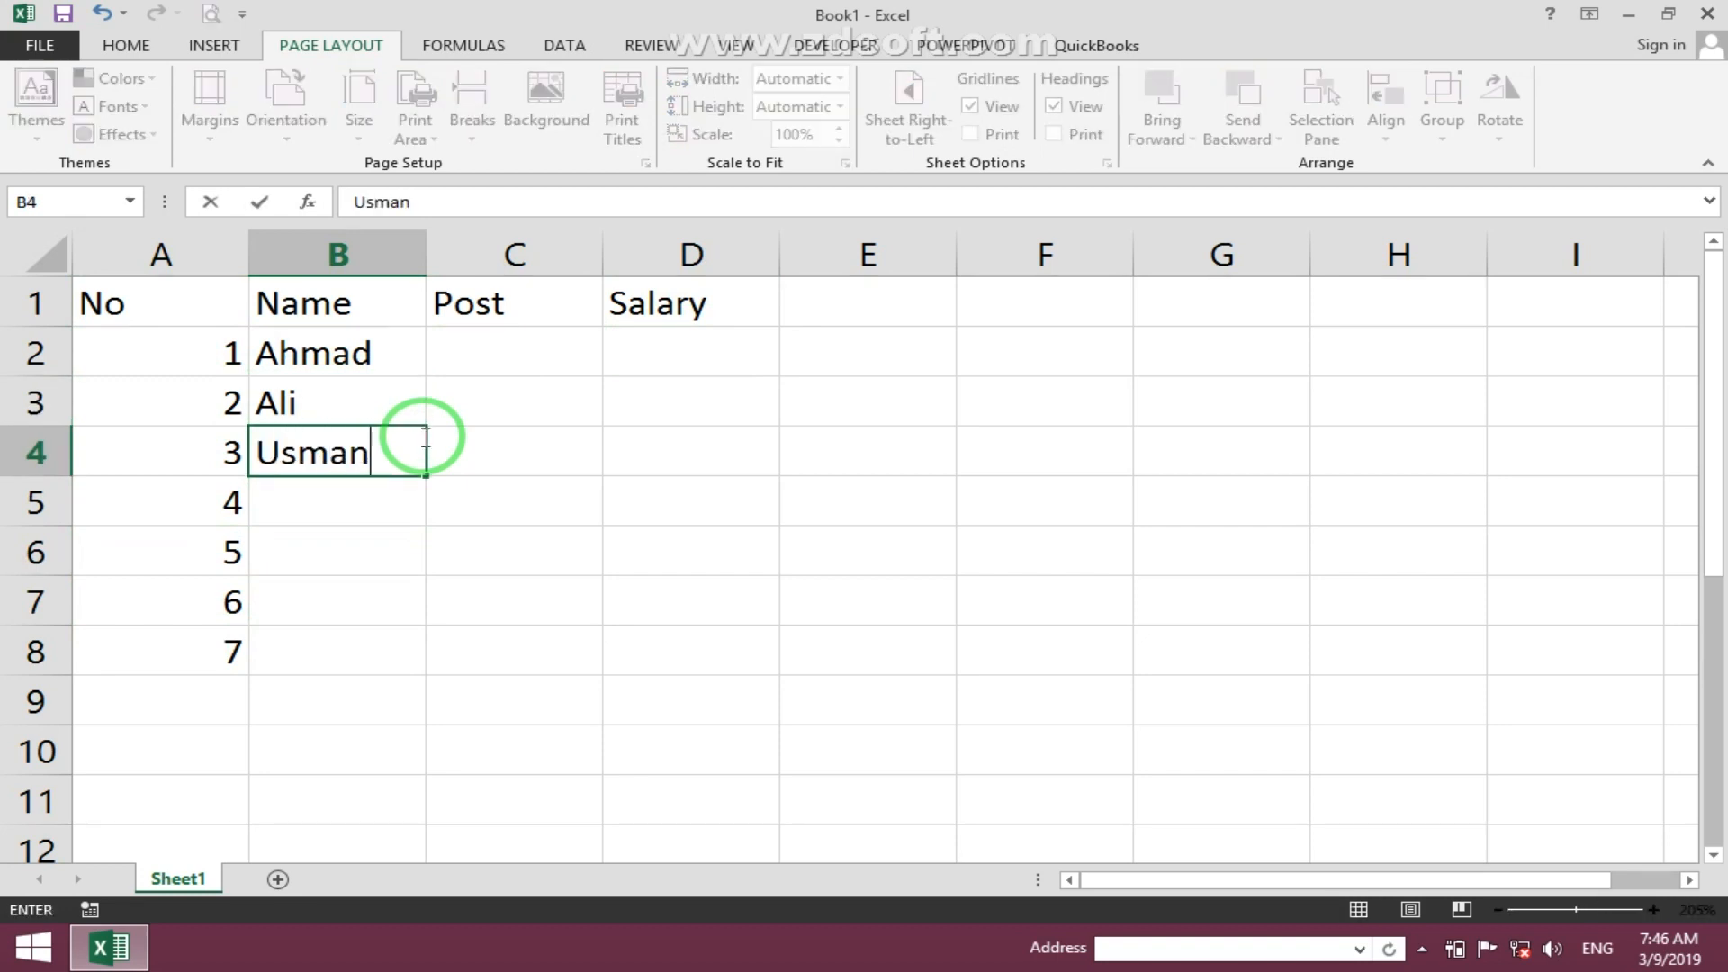
key("Return")
type("Noor")
key("Return")
type("km")
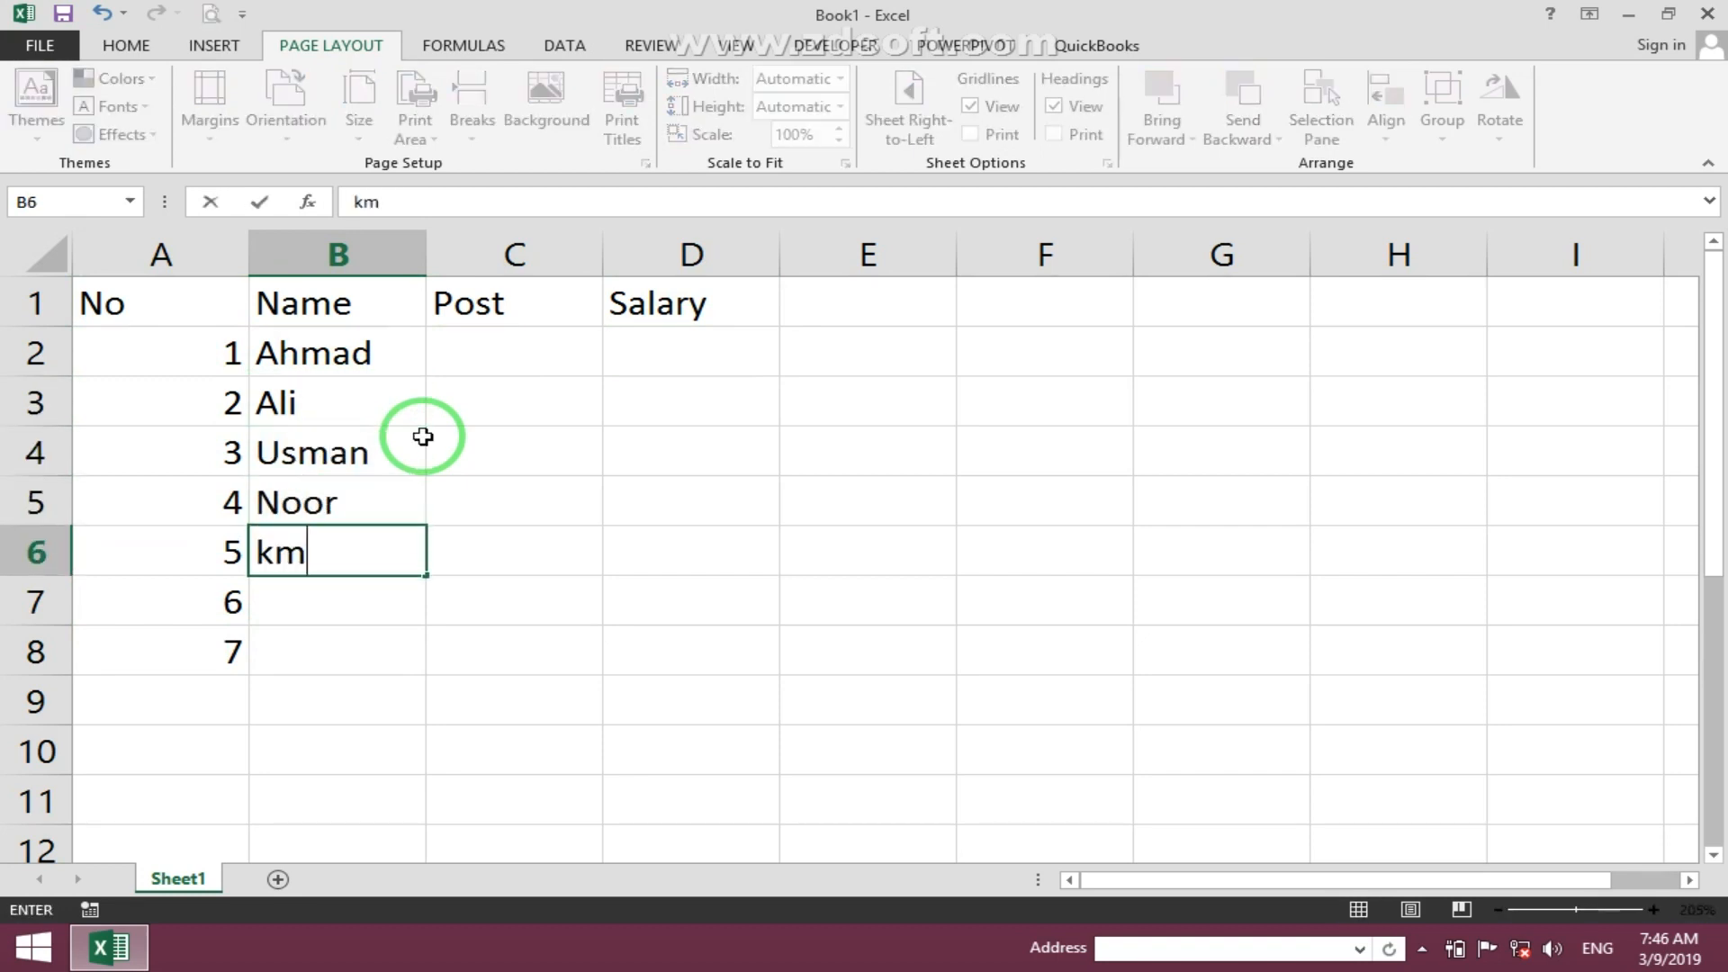
type("ma")
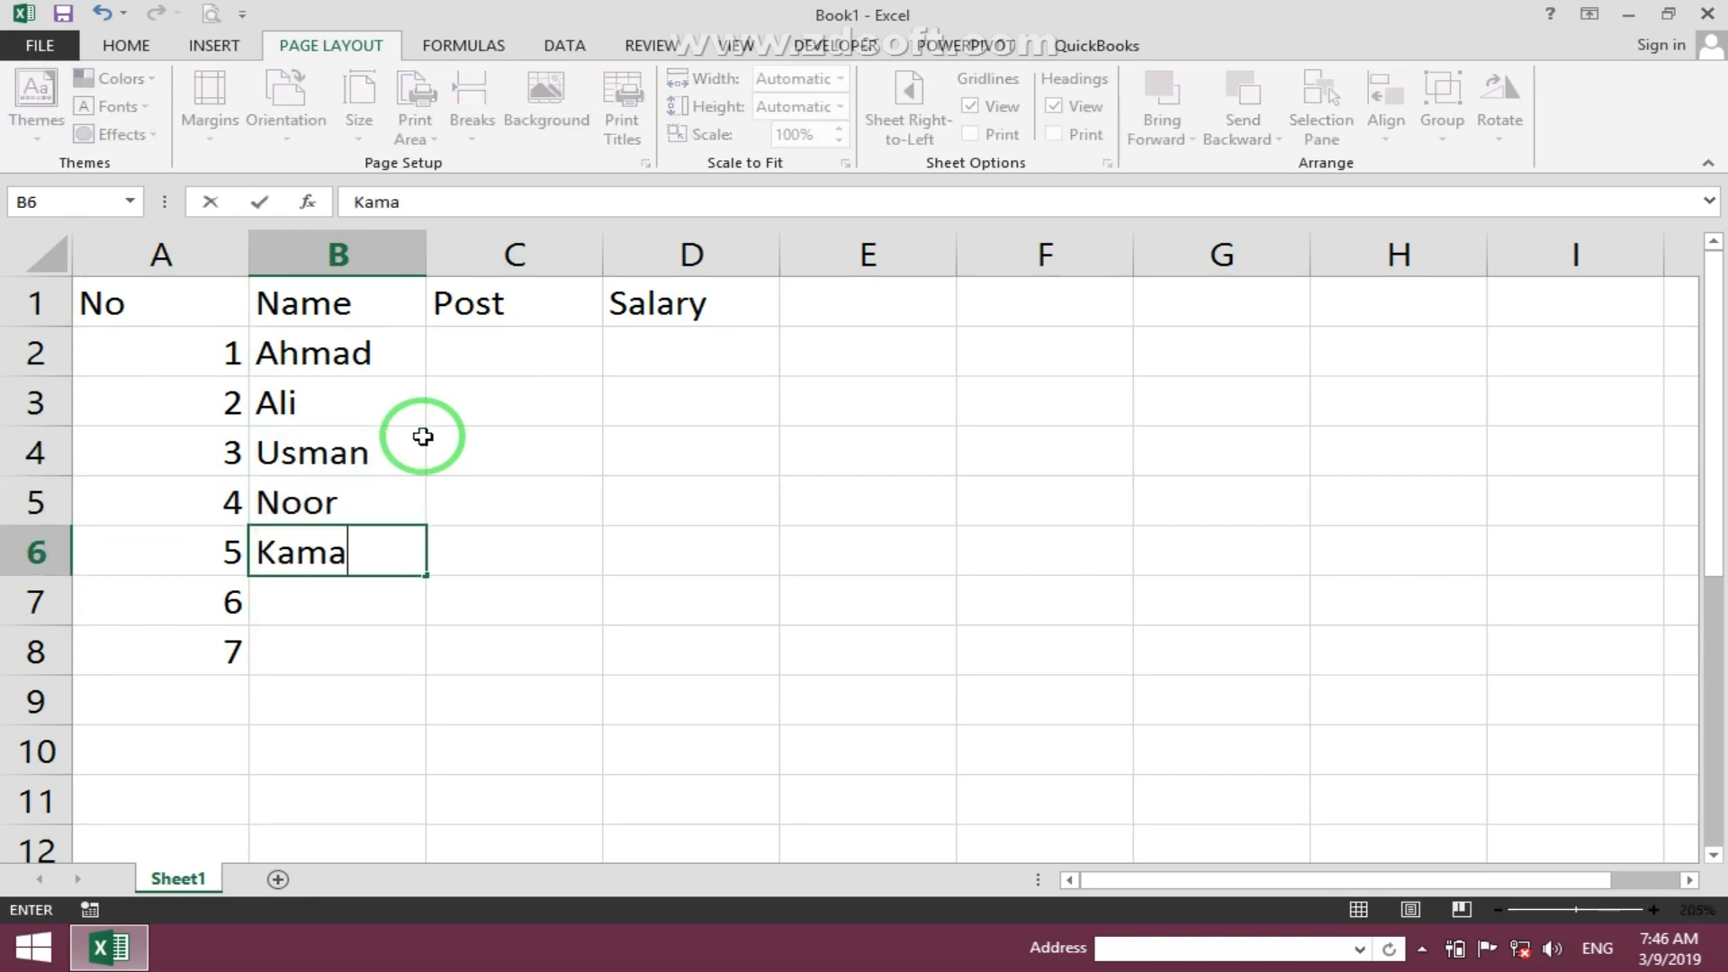
type("l")
key("Return")
type("Khan")
key("Return")
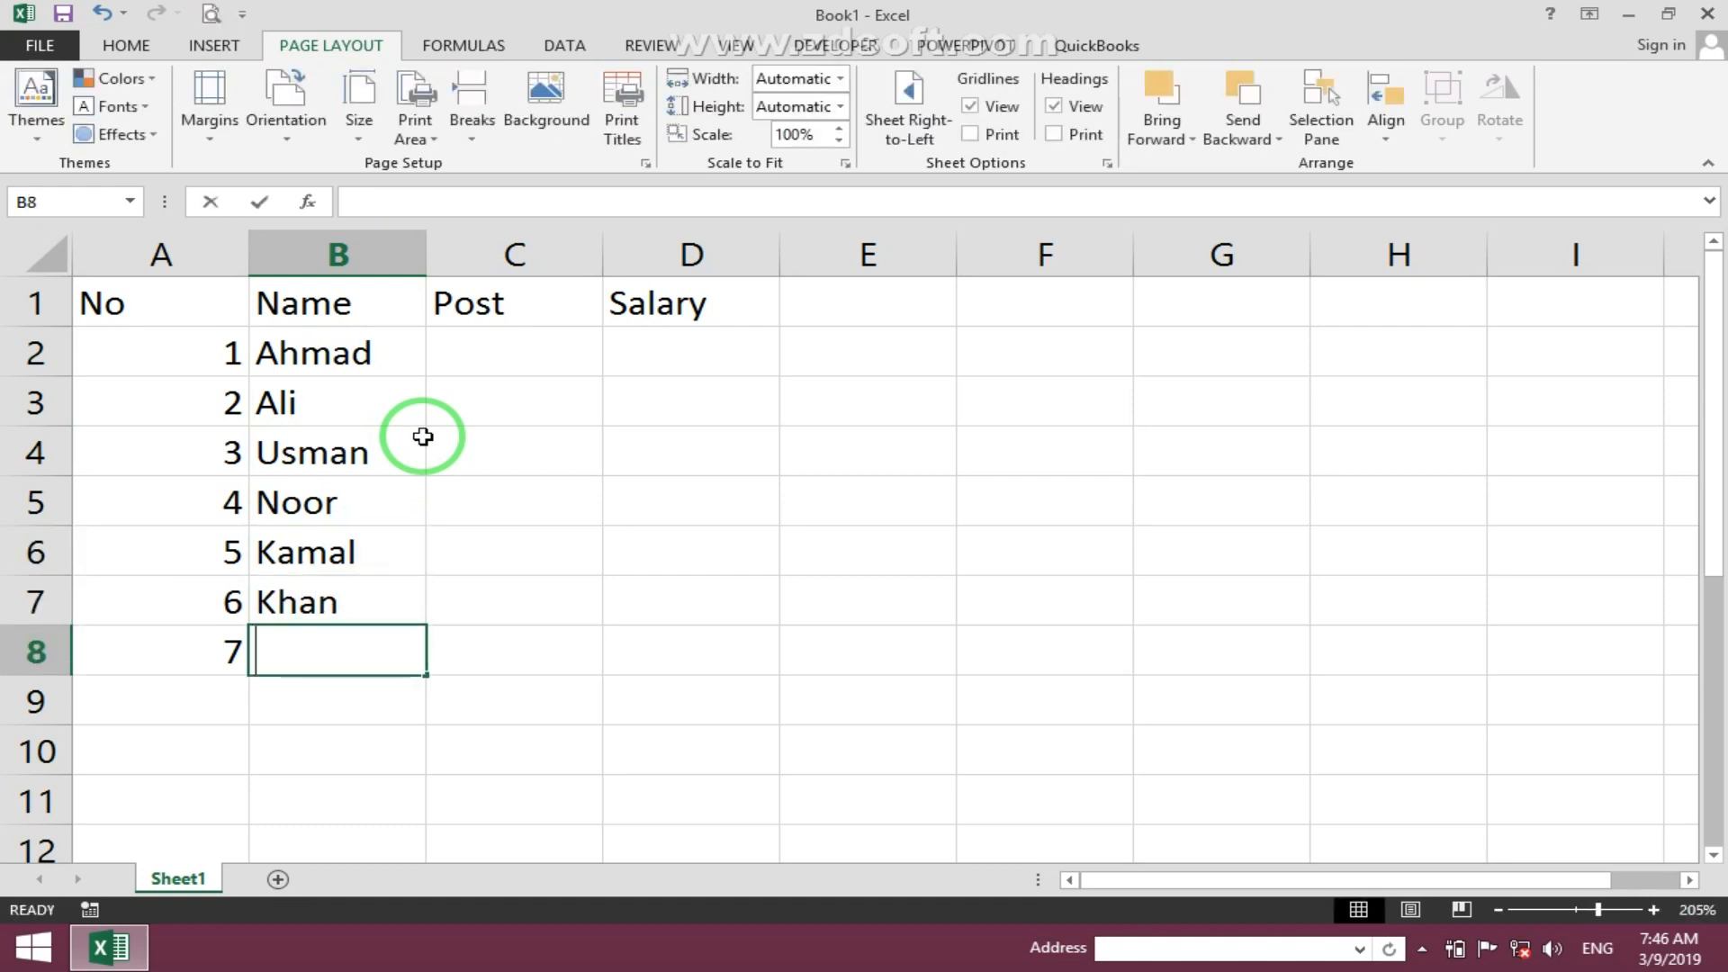
type("Jan")
- Enter Doctor as the first row's post
left_click(423, 437)
left_click(489, 362)
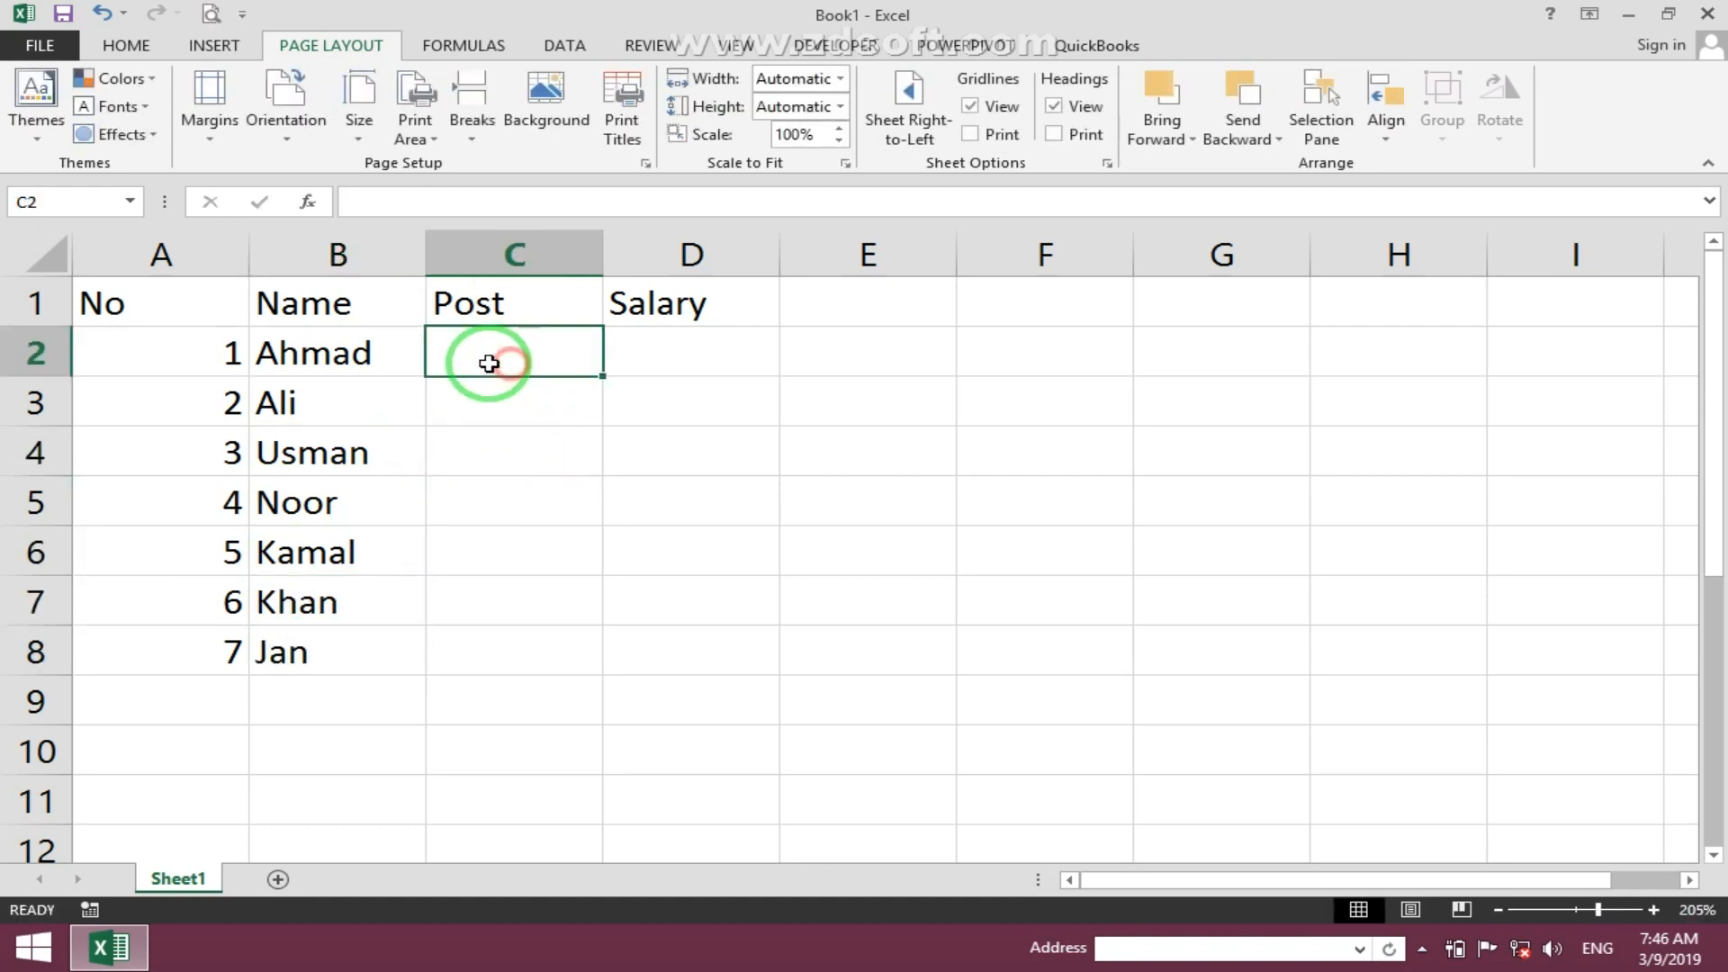
type("Doctor")
key("Return")
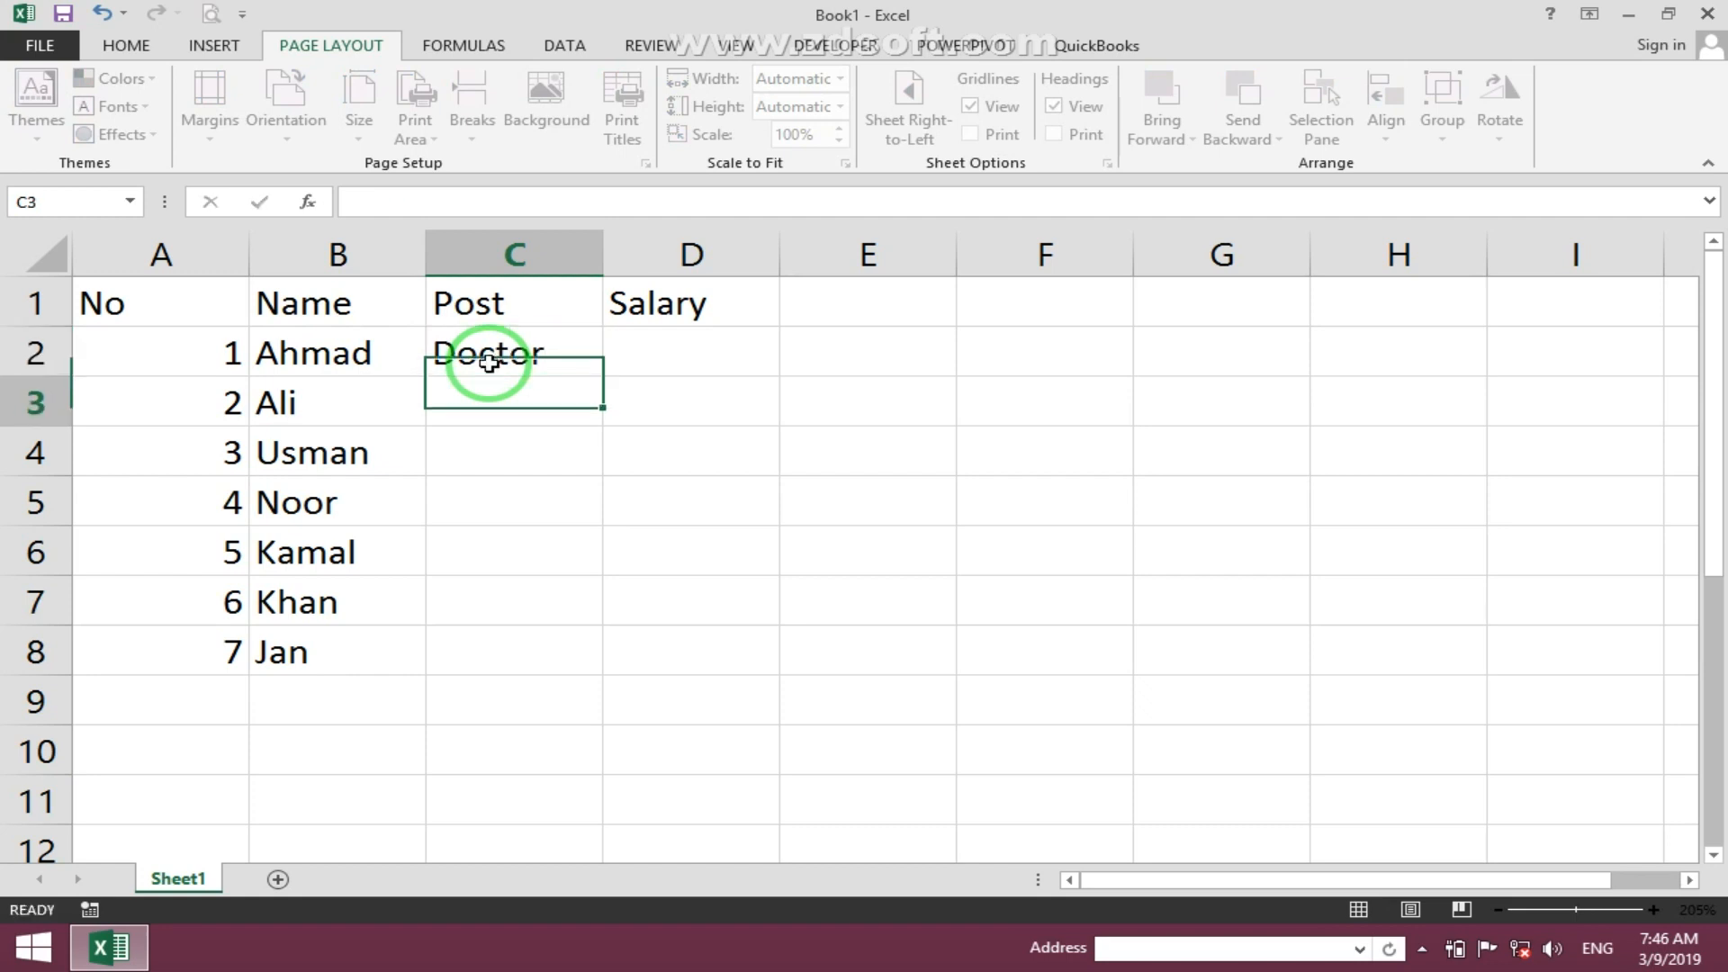
- Enter Engineer as the second row's post, retyping the misspelled first entry
type("Engienre")
key("Return")
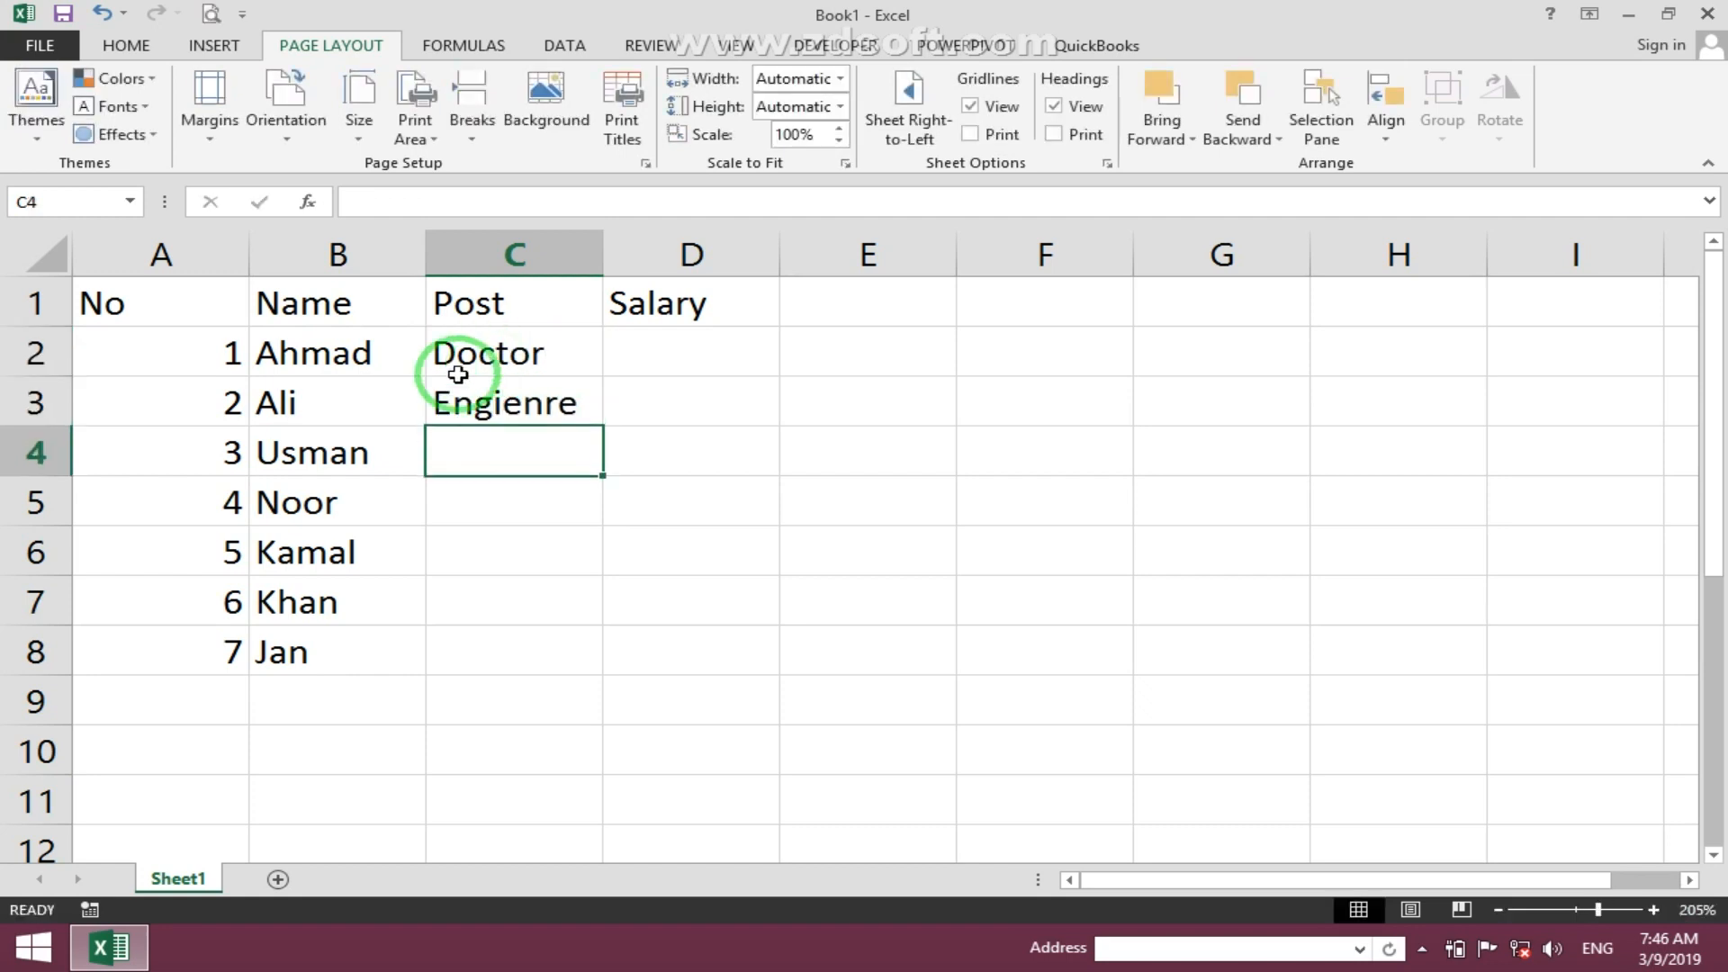
left_click(465, 442)
key("Up")
type("En")
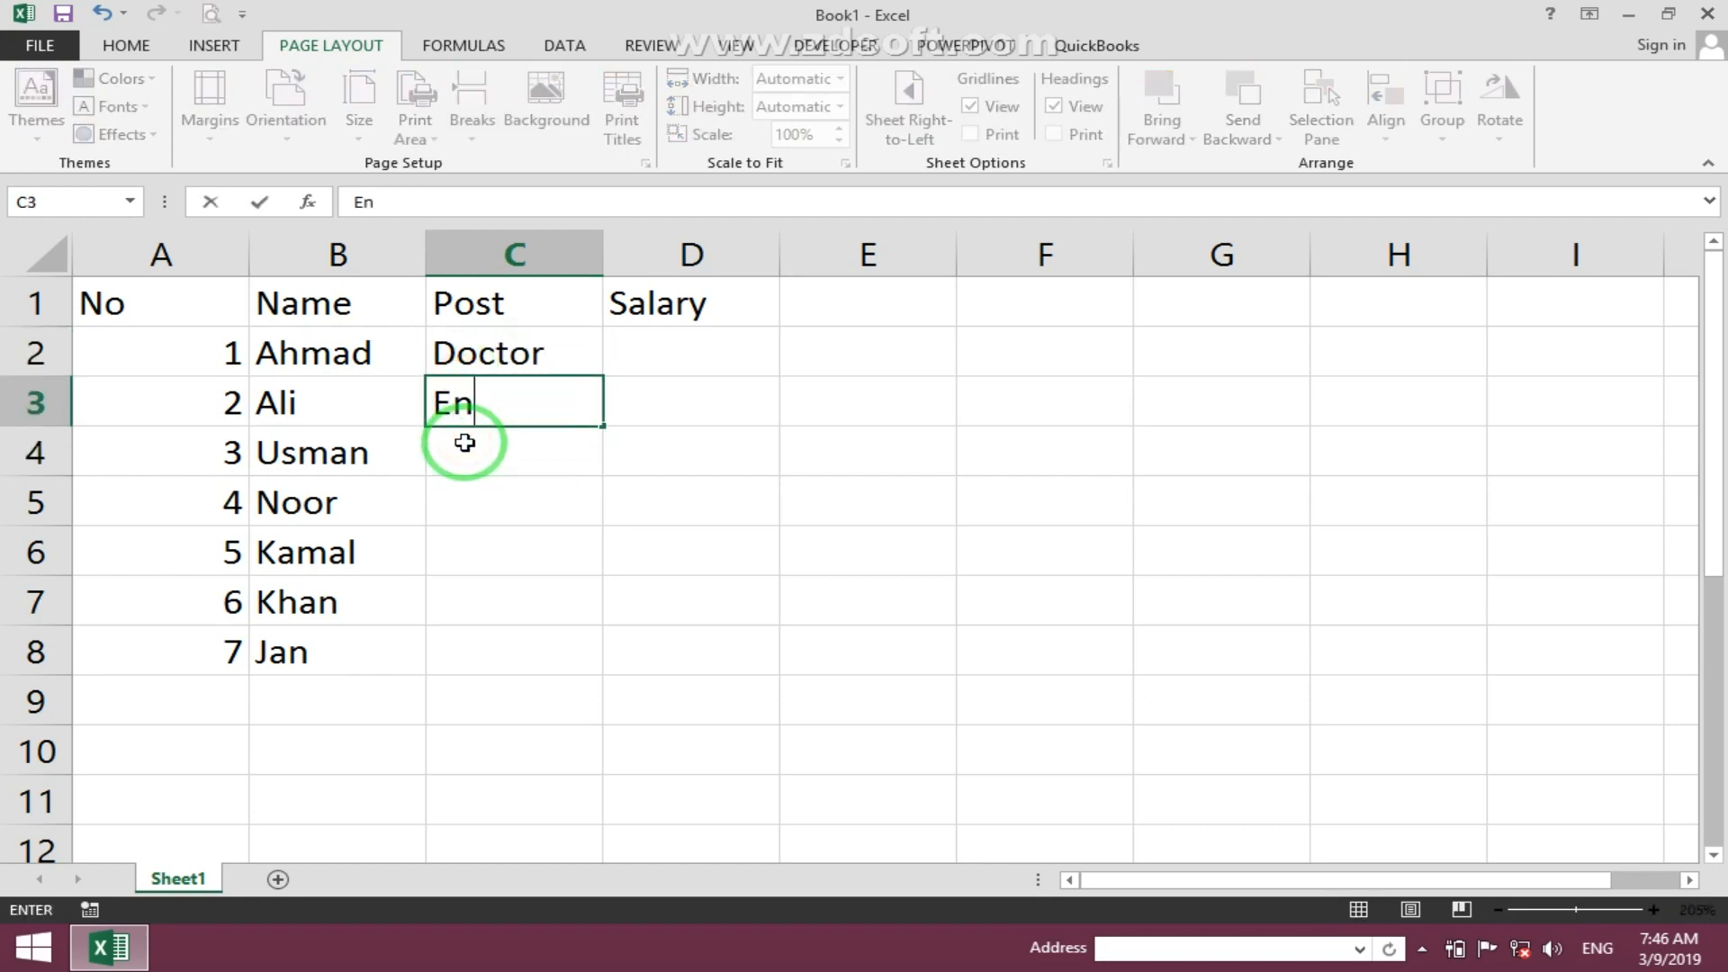
type("gineer")
- Enter salaries 1200 and 1300 for the first two rows
key("Tab")
key("Up")
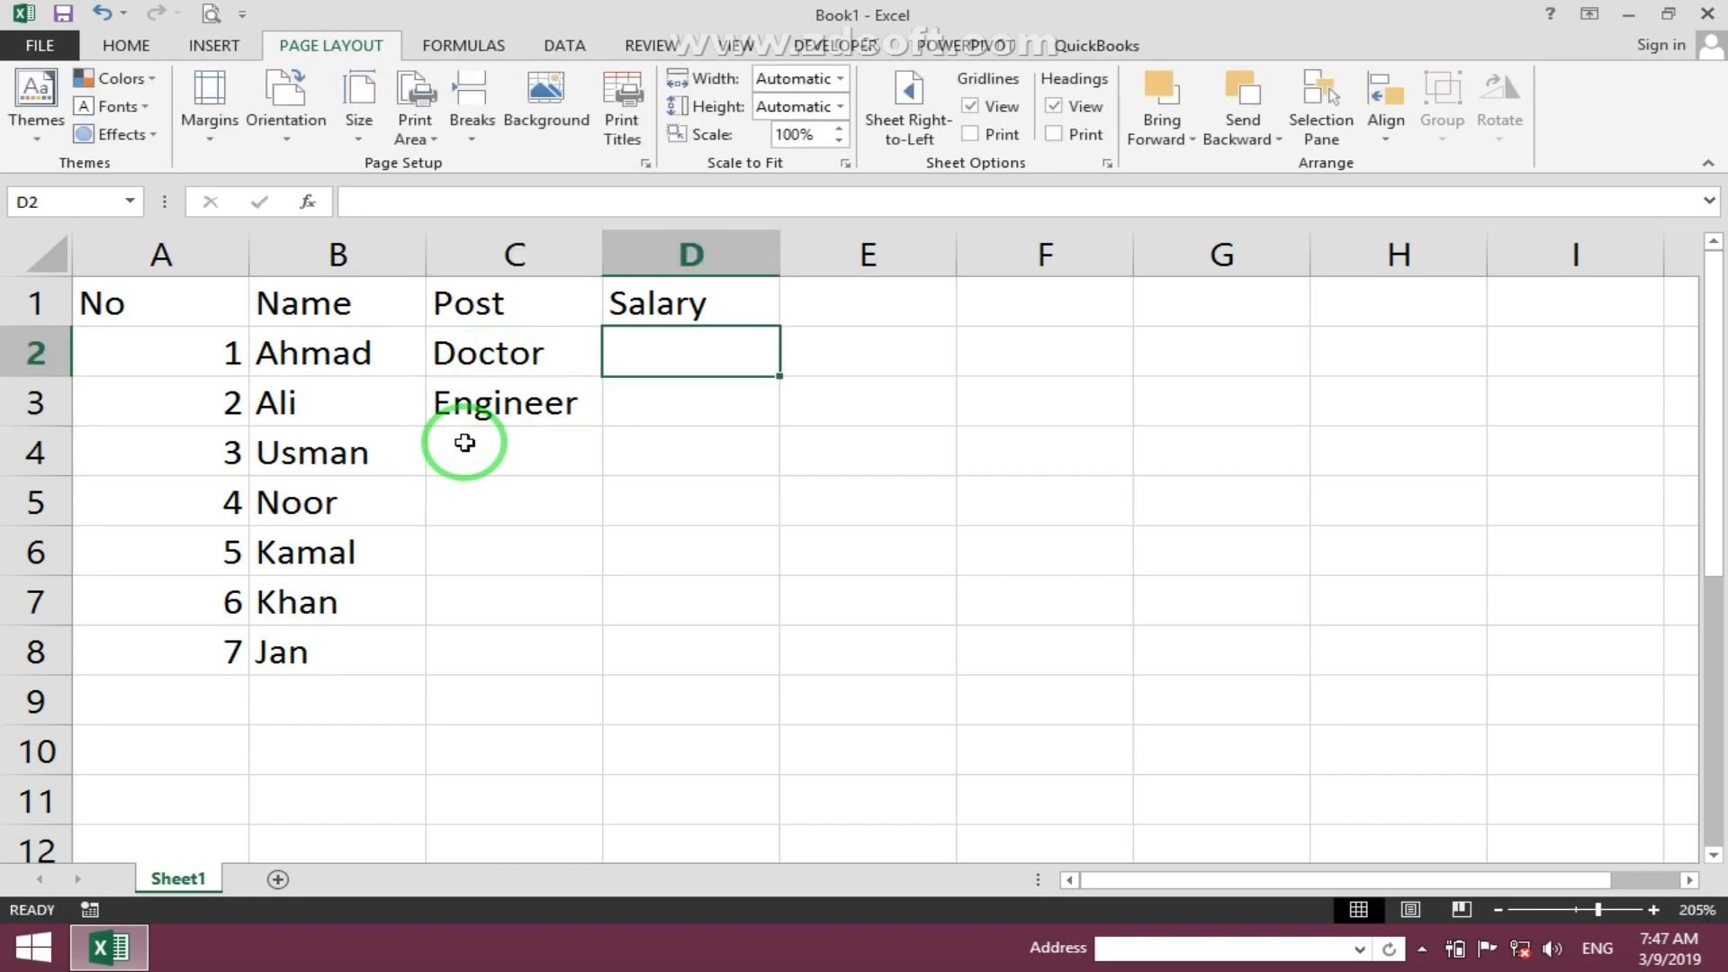
type("1200")
key("Return")
type("1300")
key("Return")
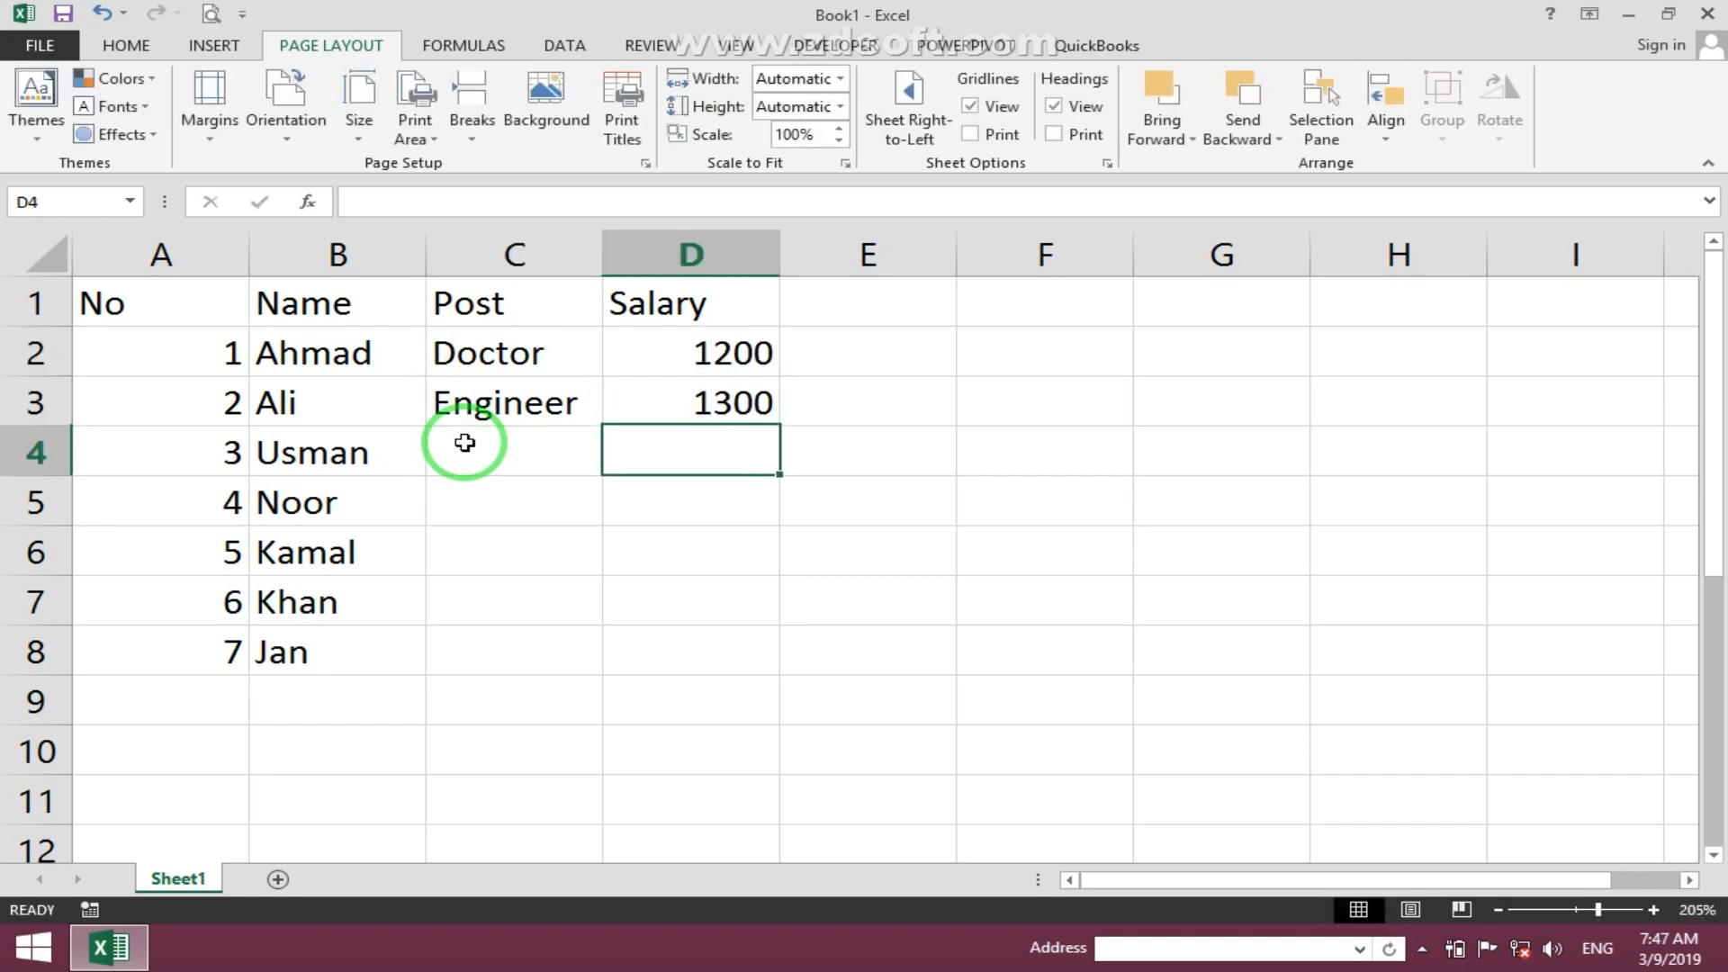
- Autofill the posts and salaries down to row 8, then extend all four columns down to row 22
left_click_drag(496, 365, 735, 662)
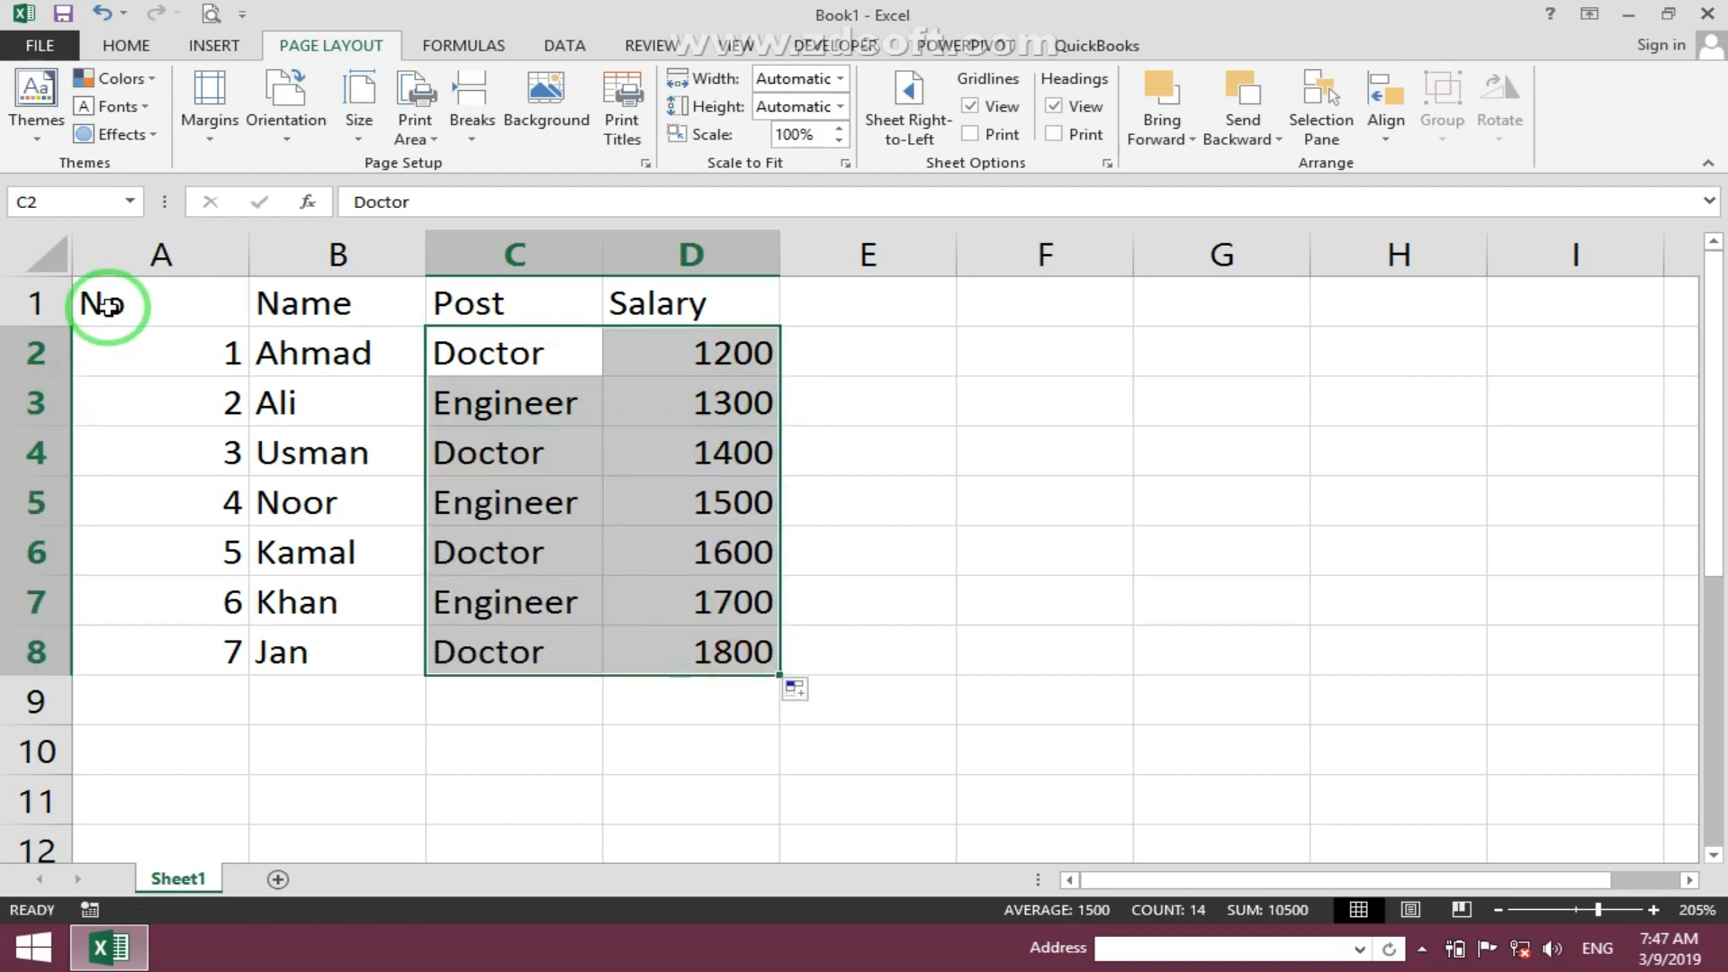
left_click_drag(107, 306, 733, 645)
left_click_drag(204, 332, 637, 625)
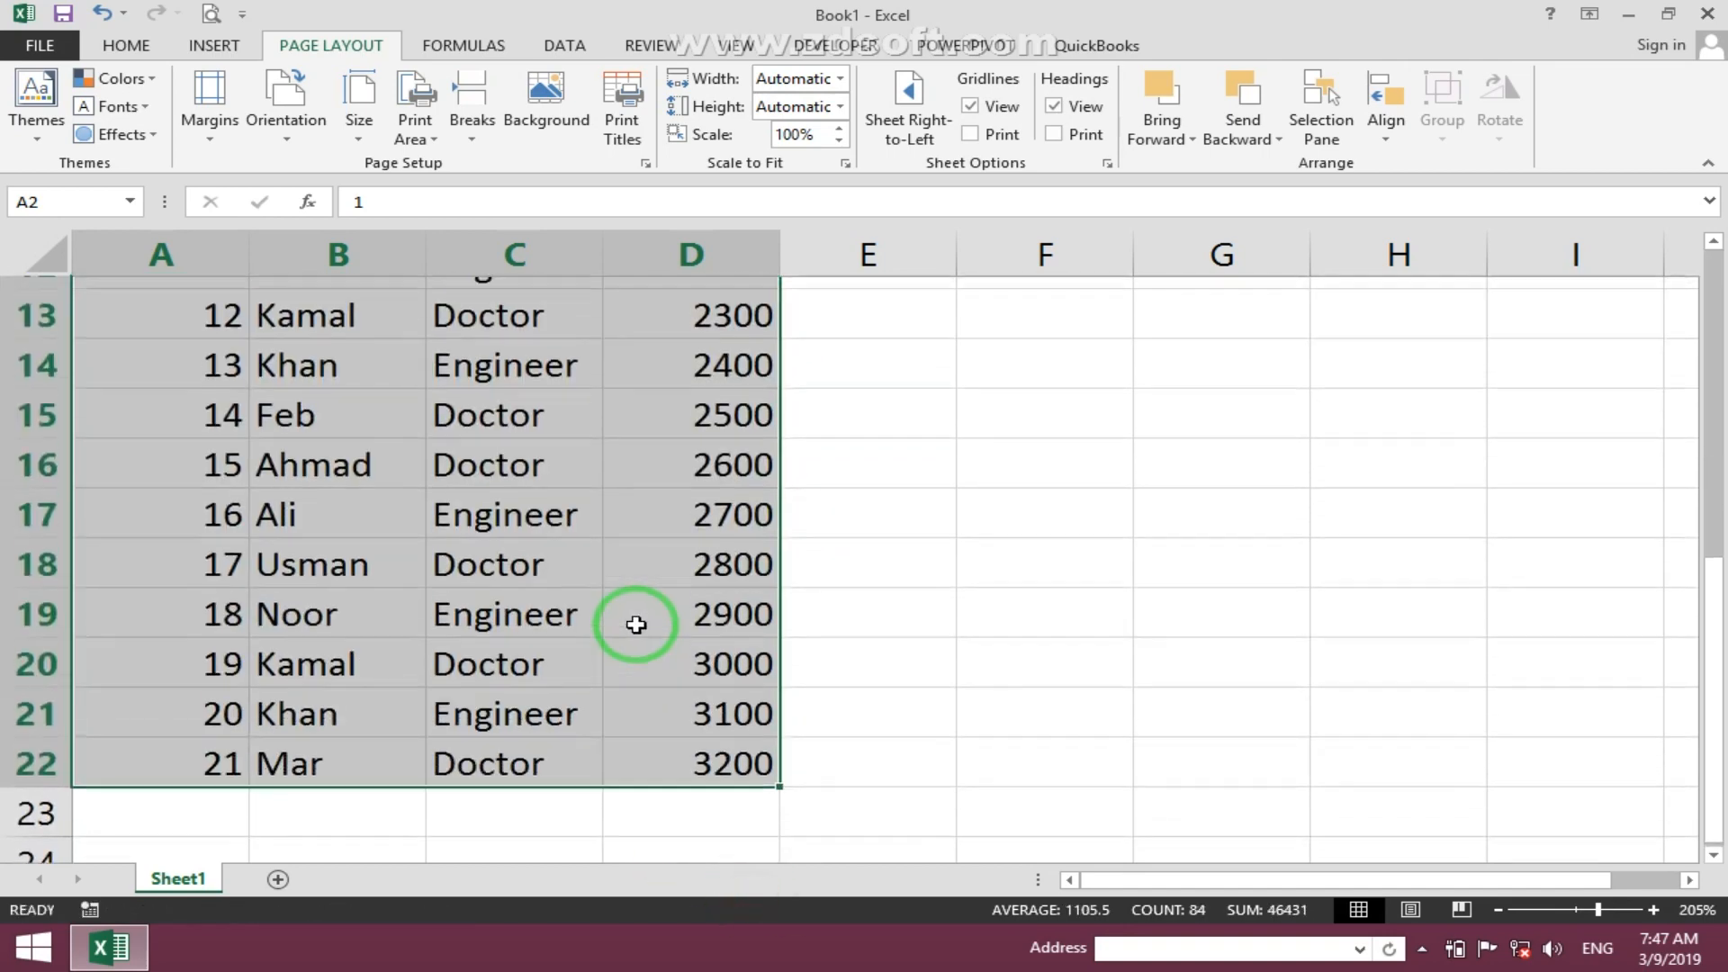
- Apply All Borders to the whole table A1:D22
scroll(630, 621, "up", 4)
left_click(402, 505)
left_click_drag(180, 298, 733, 756)
scroll(456, 502, "up", 4)
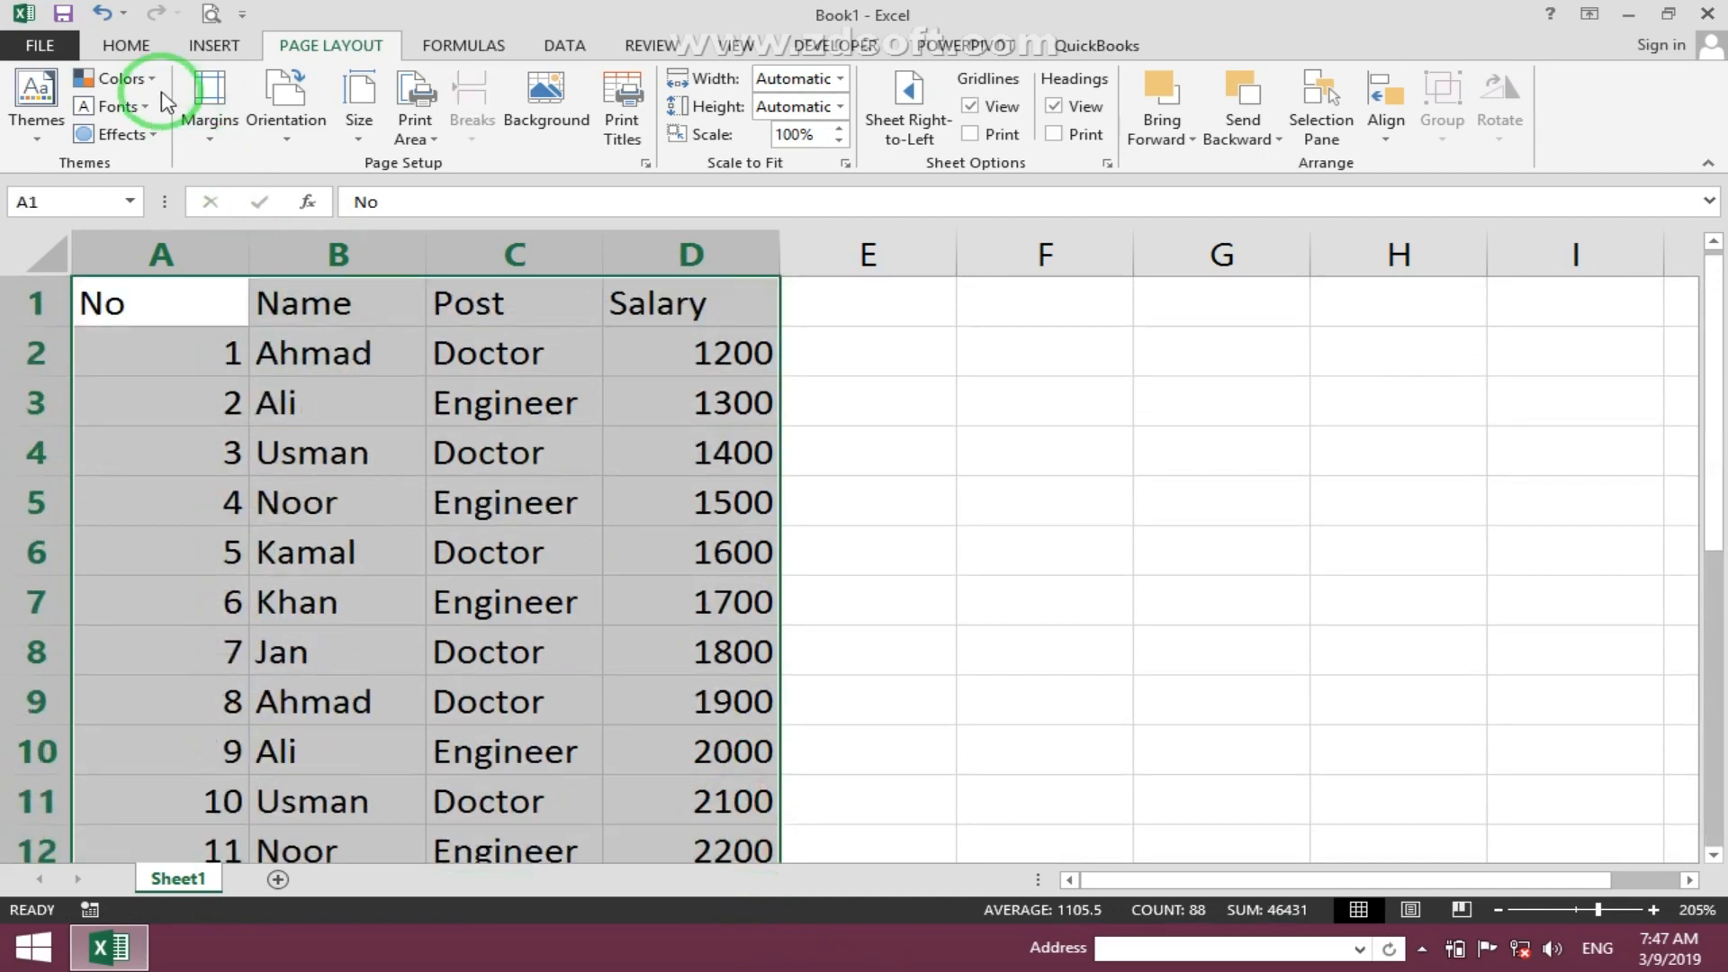
left_click(126, 45)
left_click(279, 126)
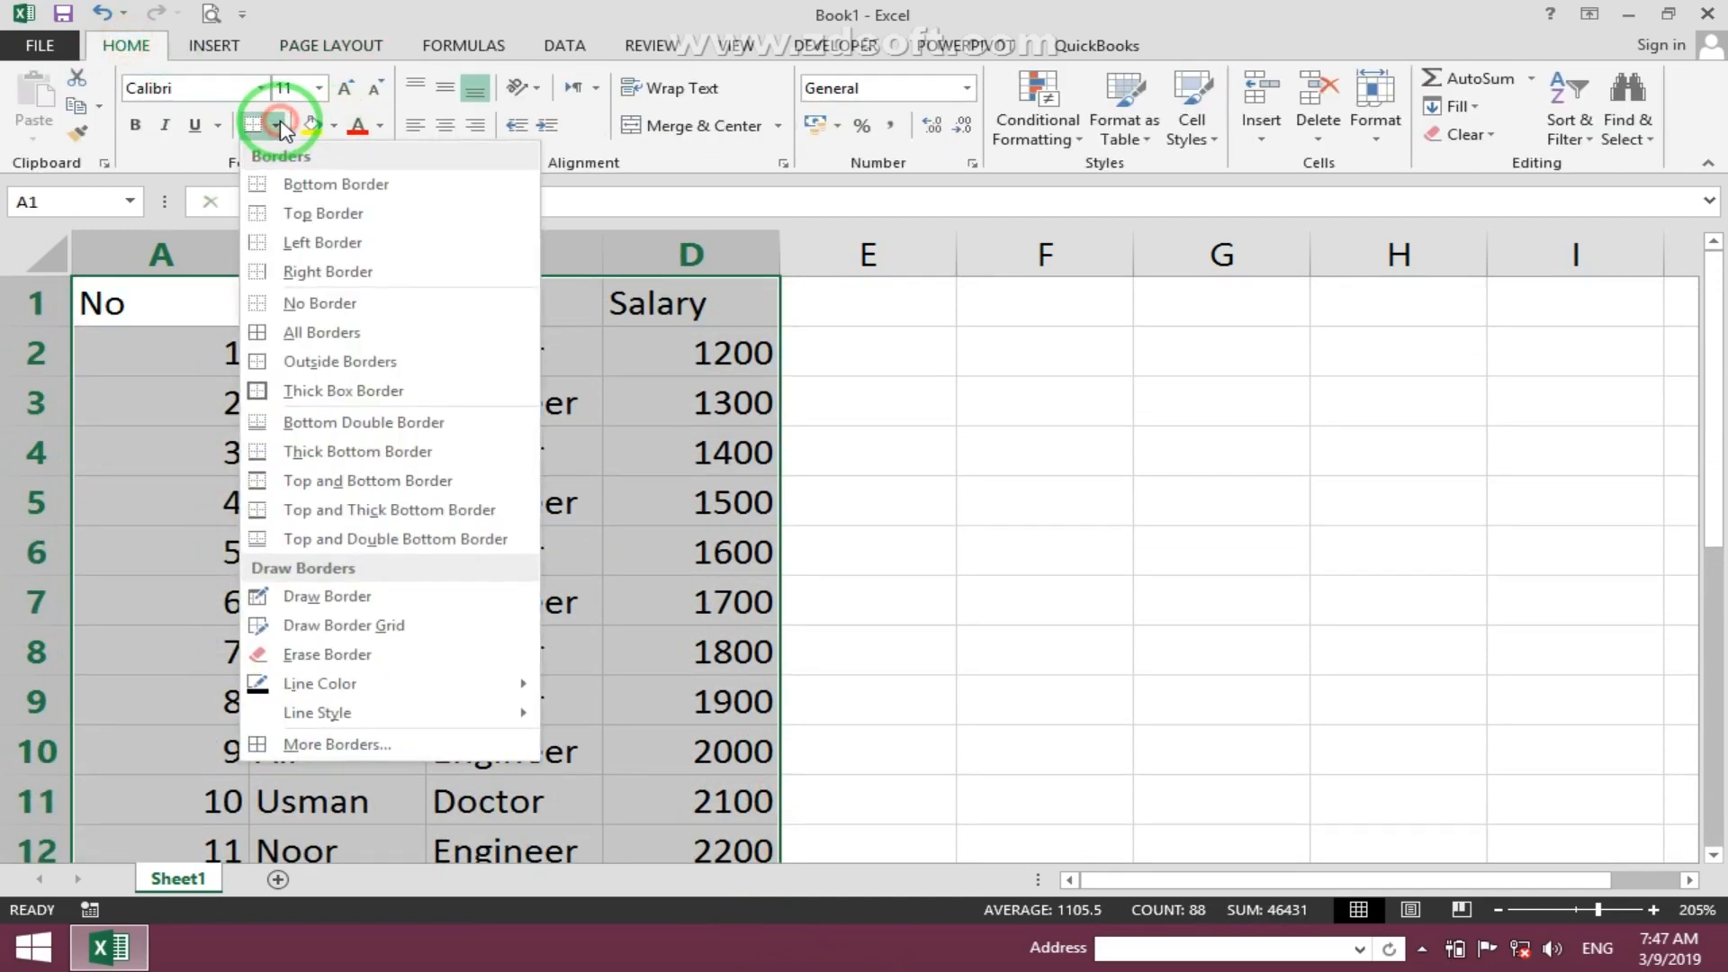
left_click(324, 333)
- Fill the header row A1:D1 with yellow
left_click_drag(162, 303, 663, 308)
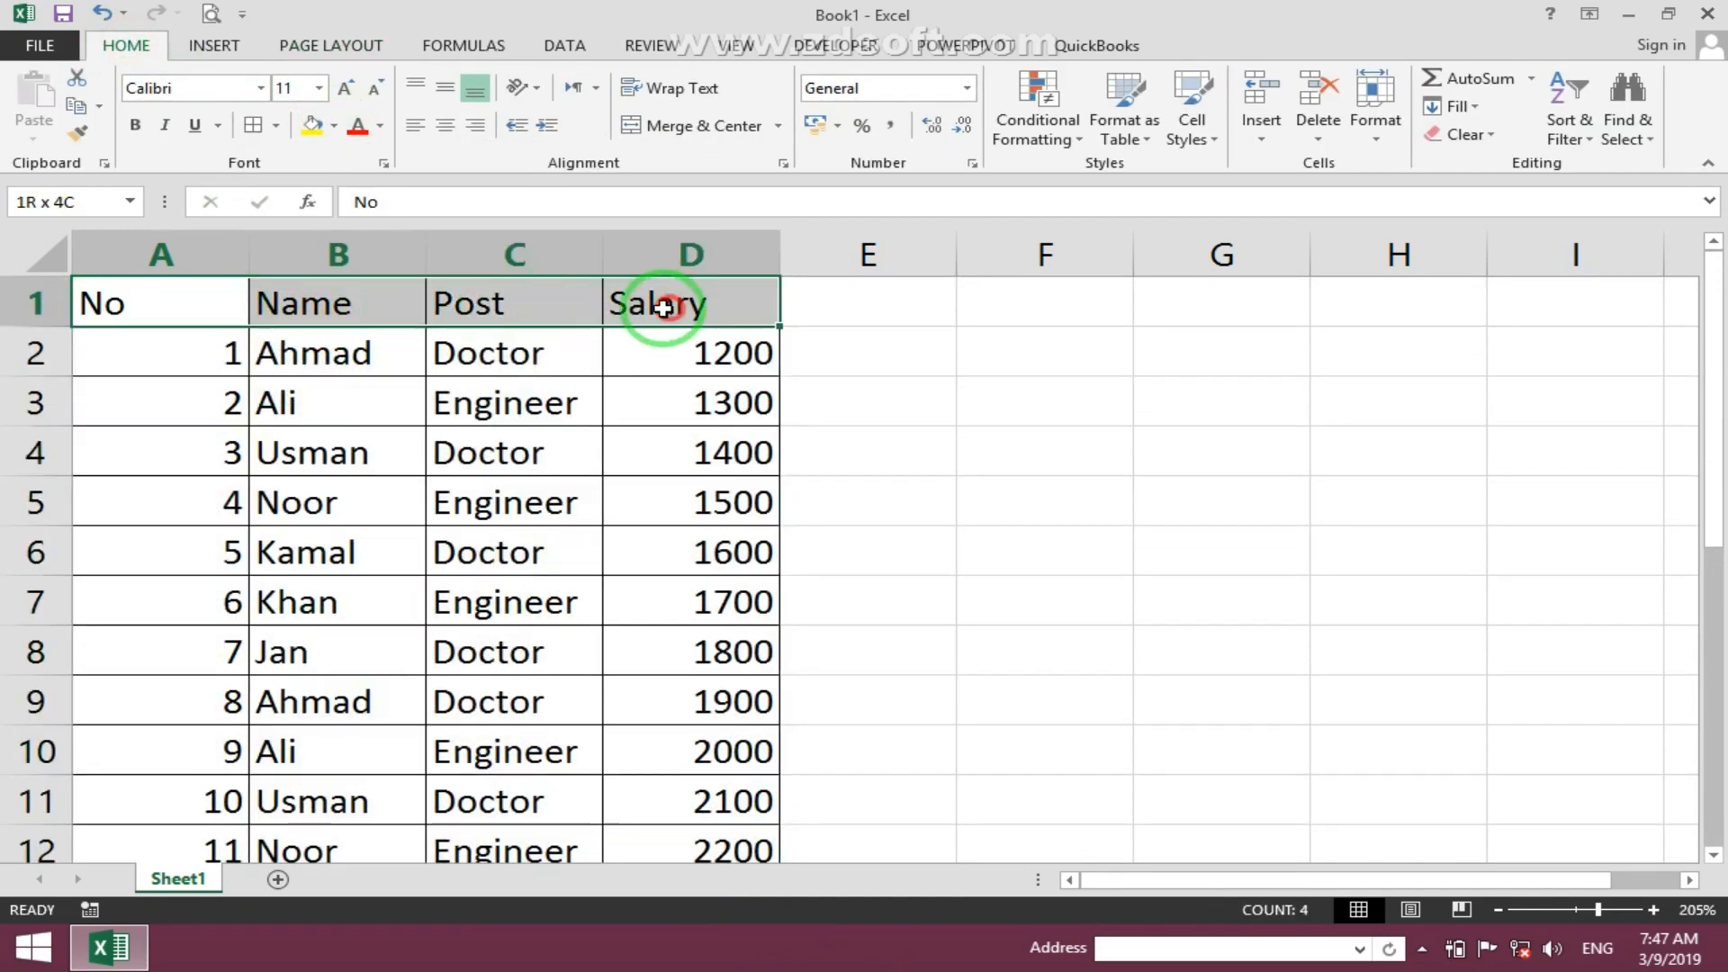
left_click(311, 125)
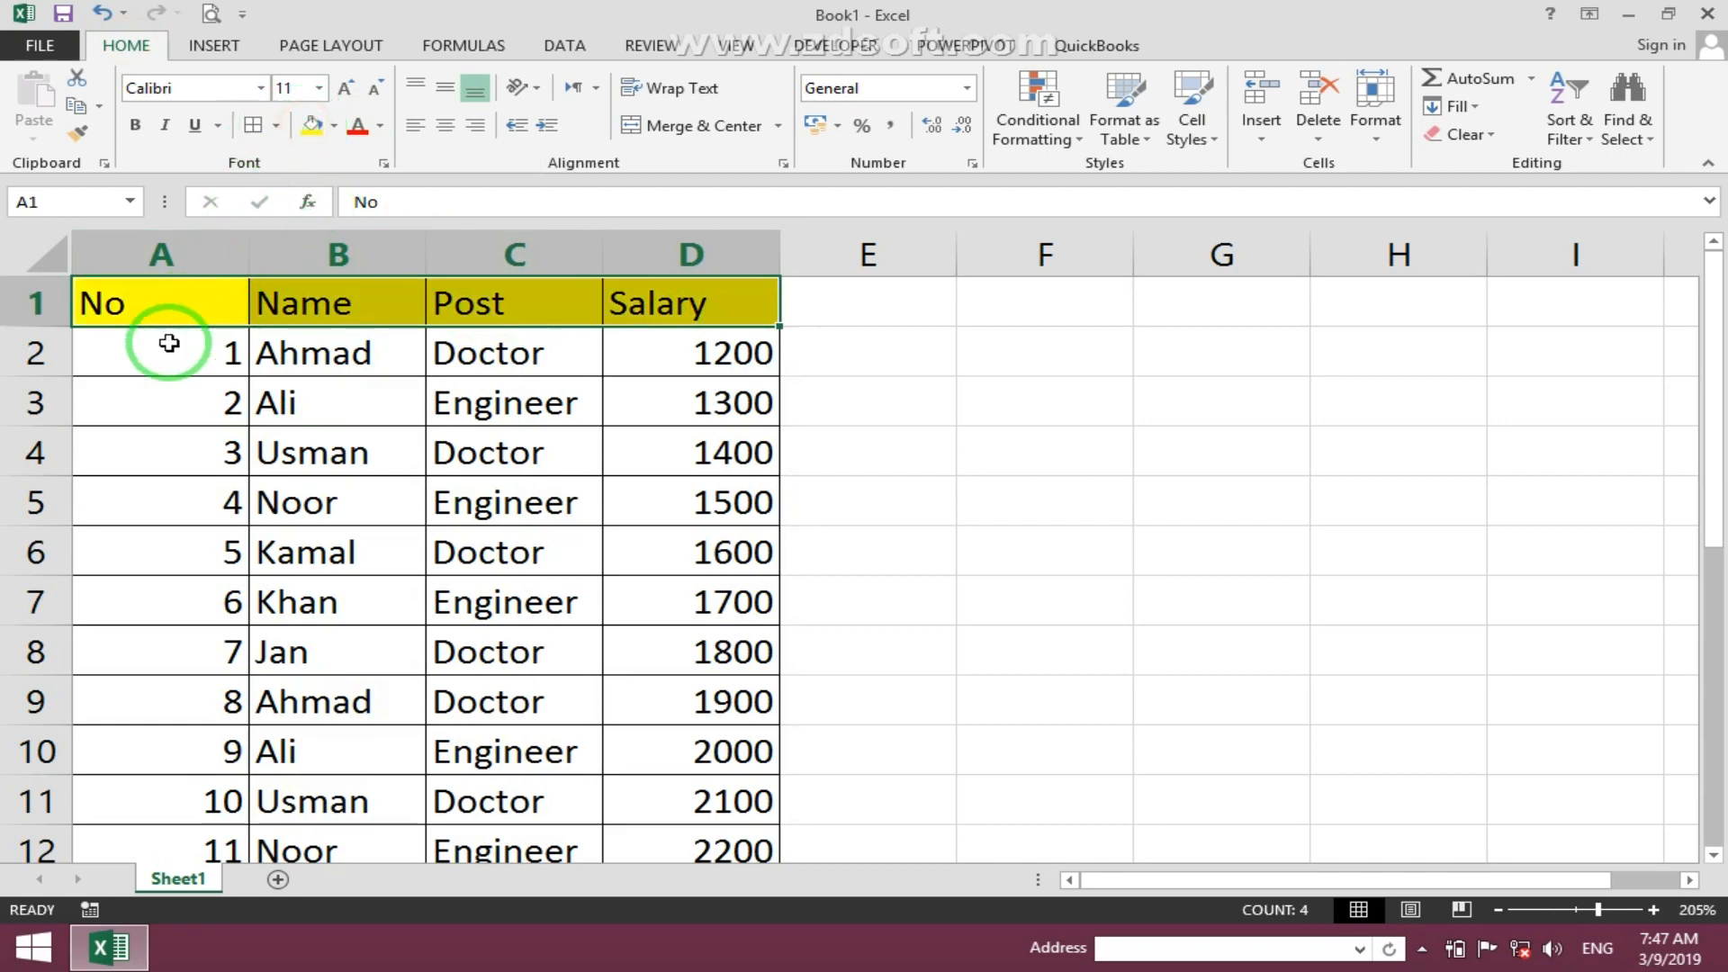
- Autofit the width of the No column
double_click(246, 255)
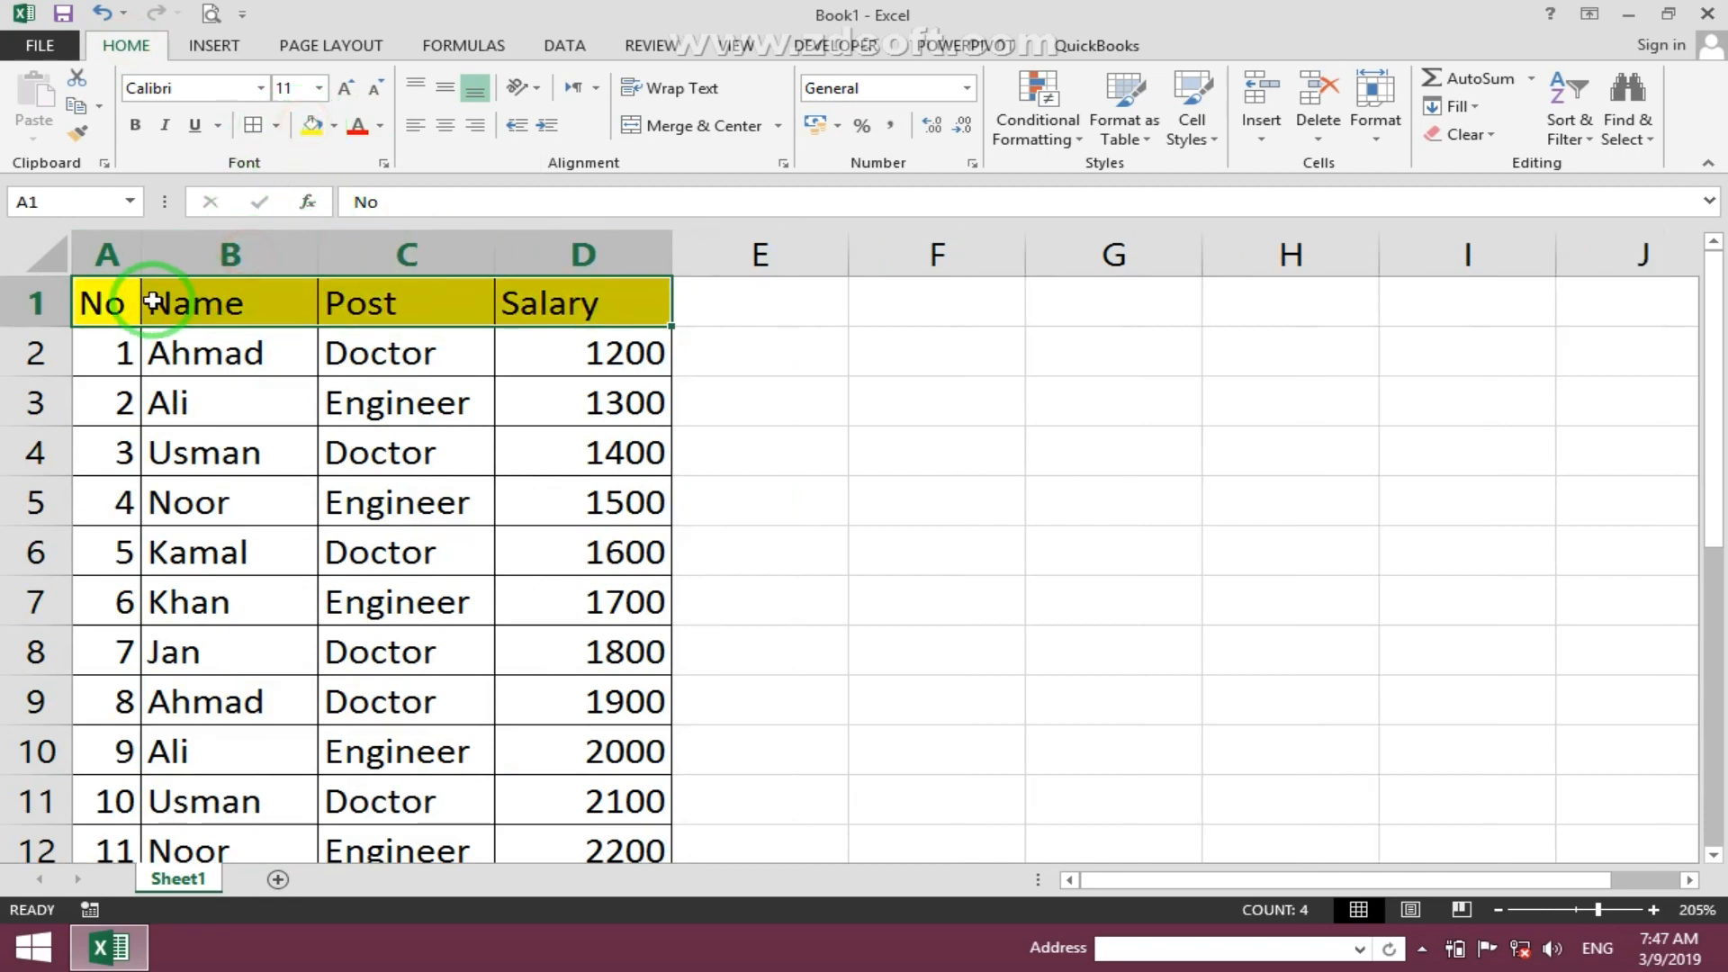
left_click(325, 405)
left_click(414, 450)
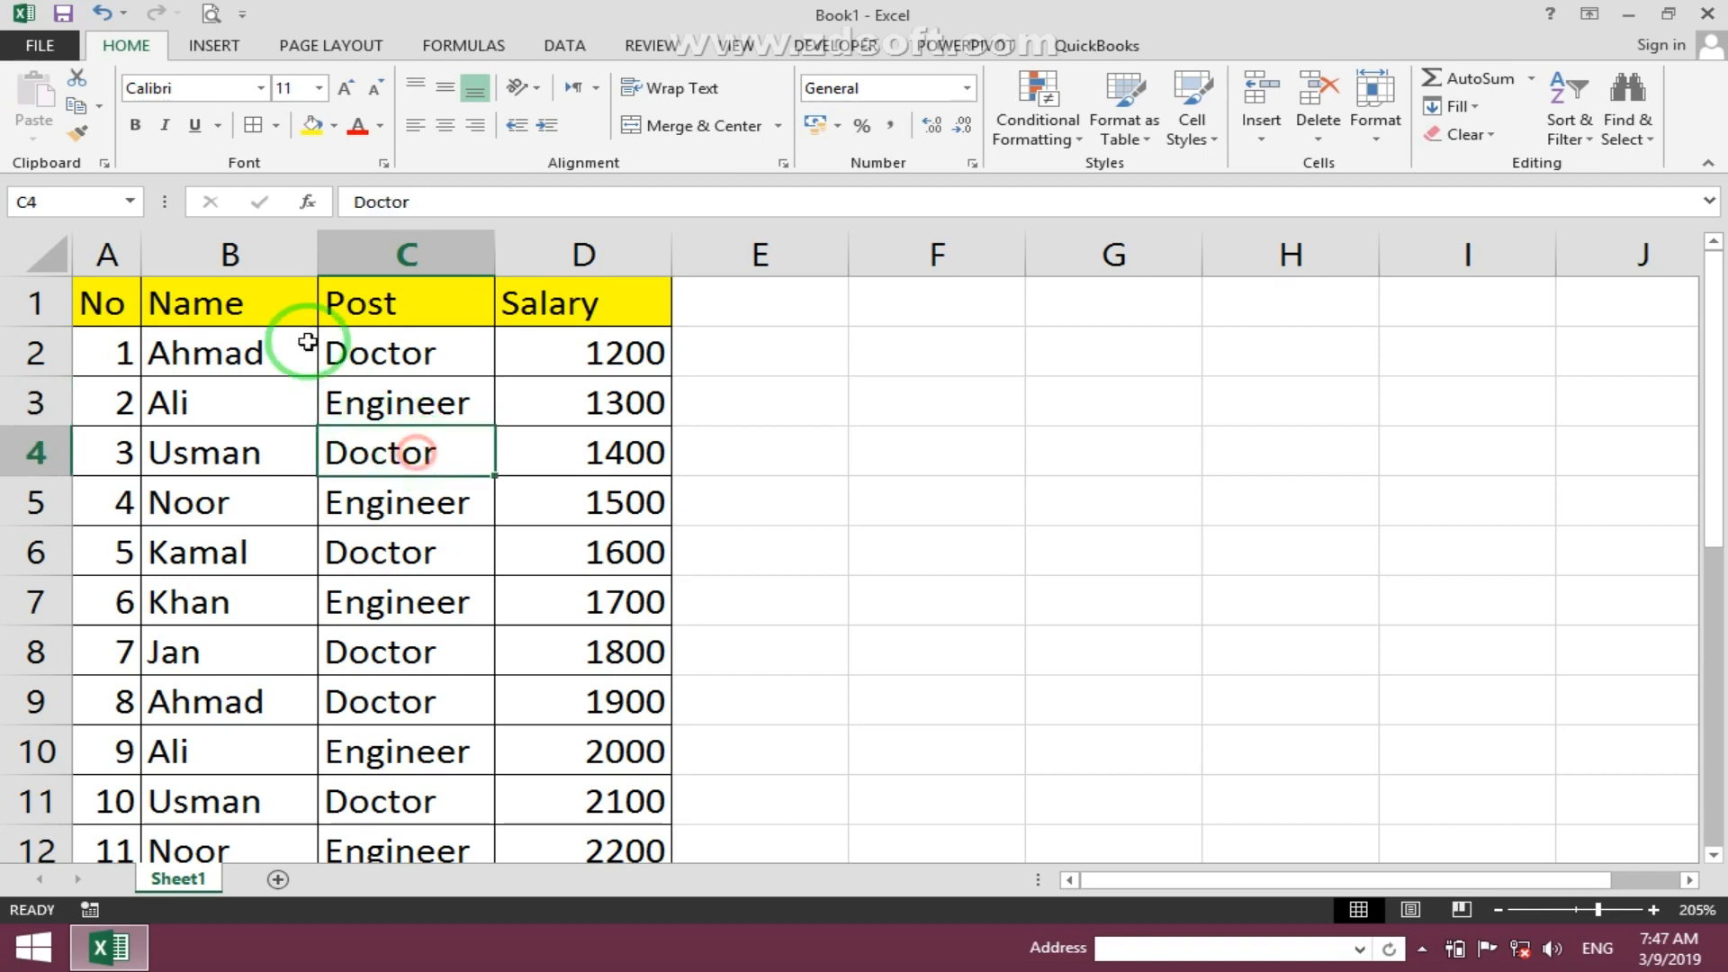
- Preview the worksheet in print view and return to the sheet
left_click(54, 46)
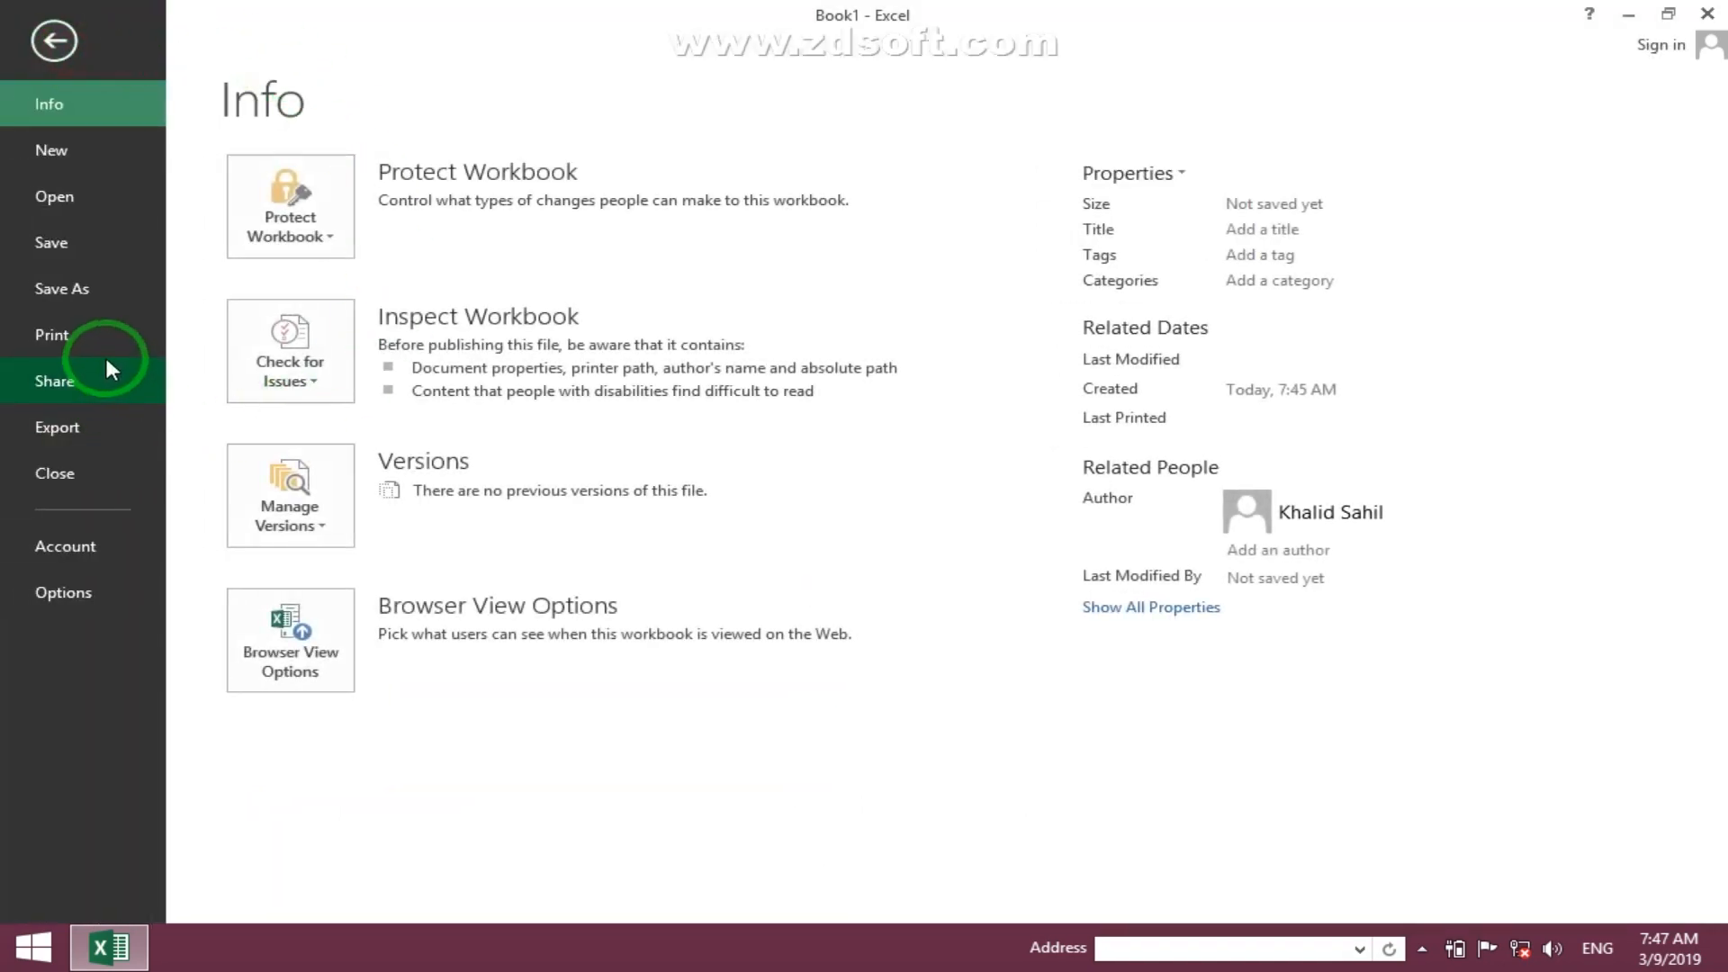
left_click(105, 351)
left_click(1049, 275)
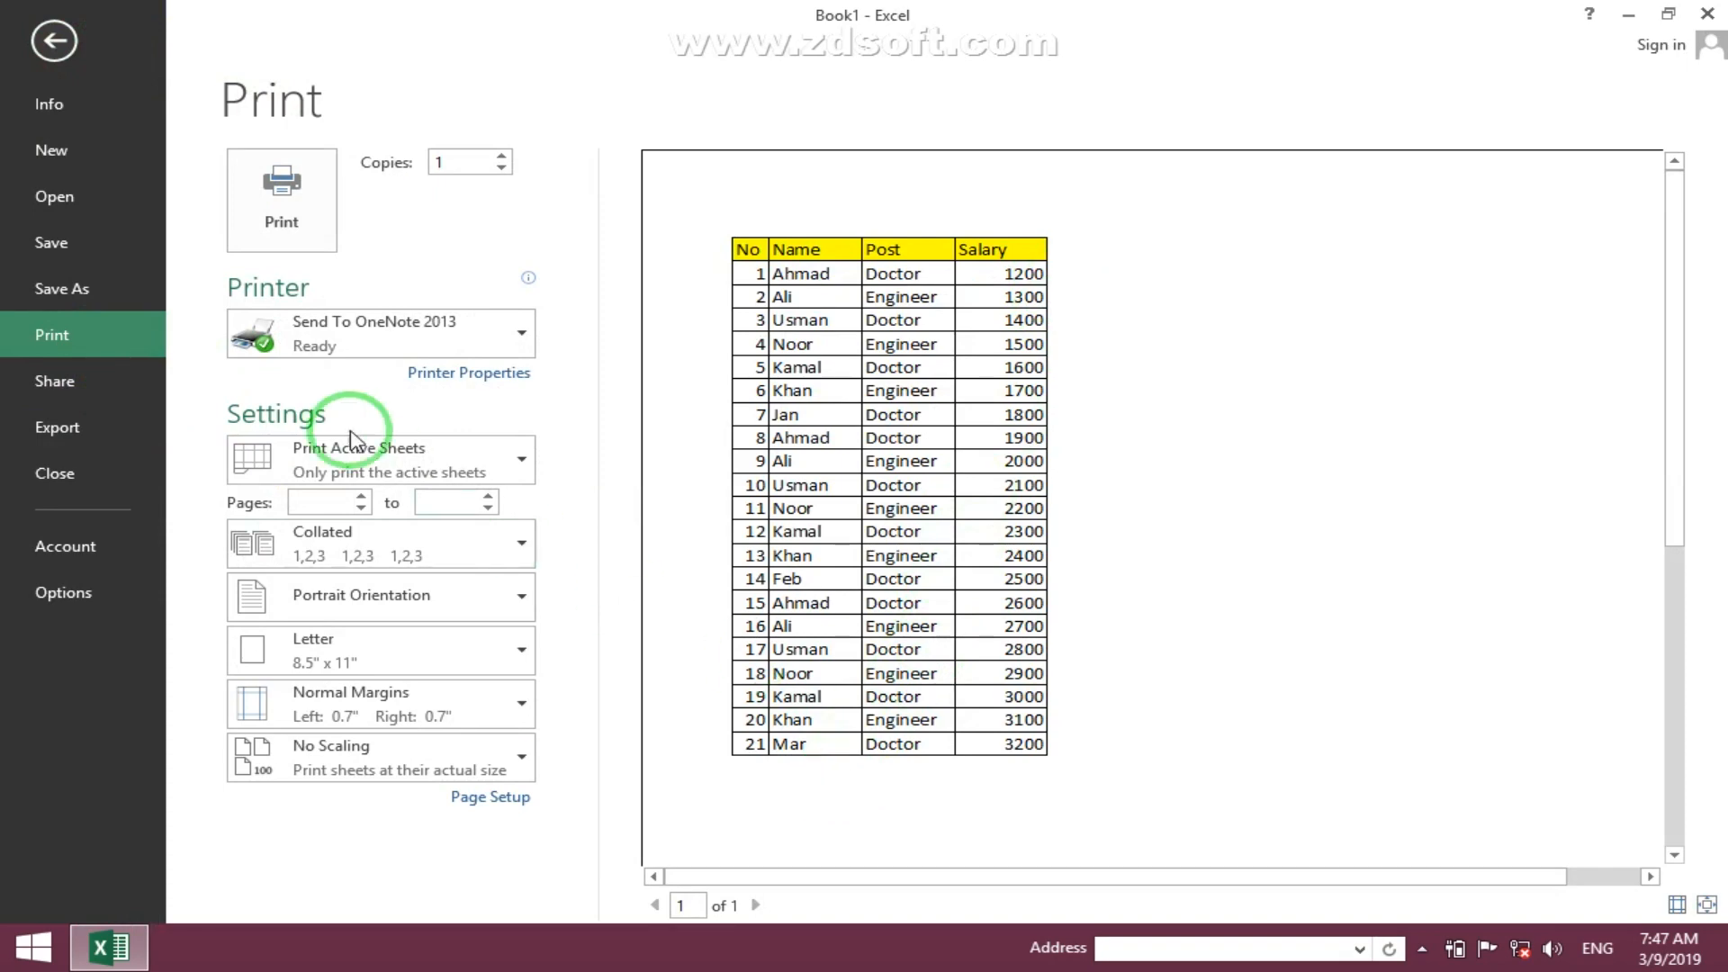
left_click(56, 43)
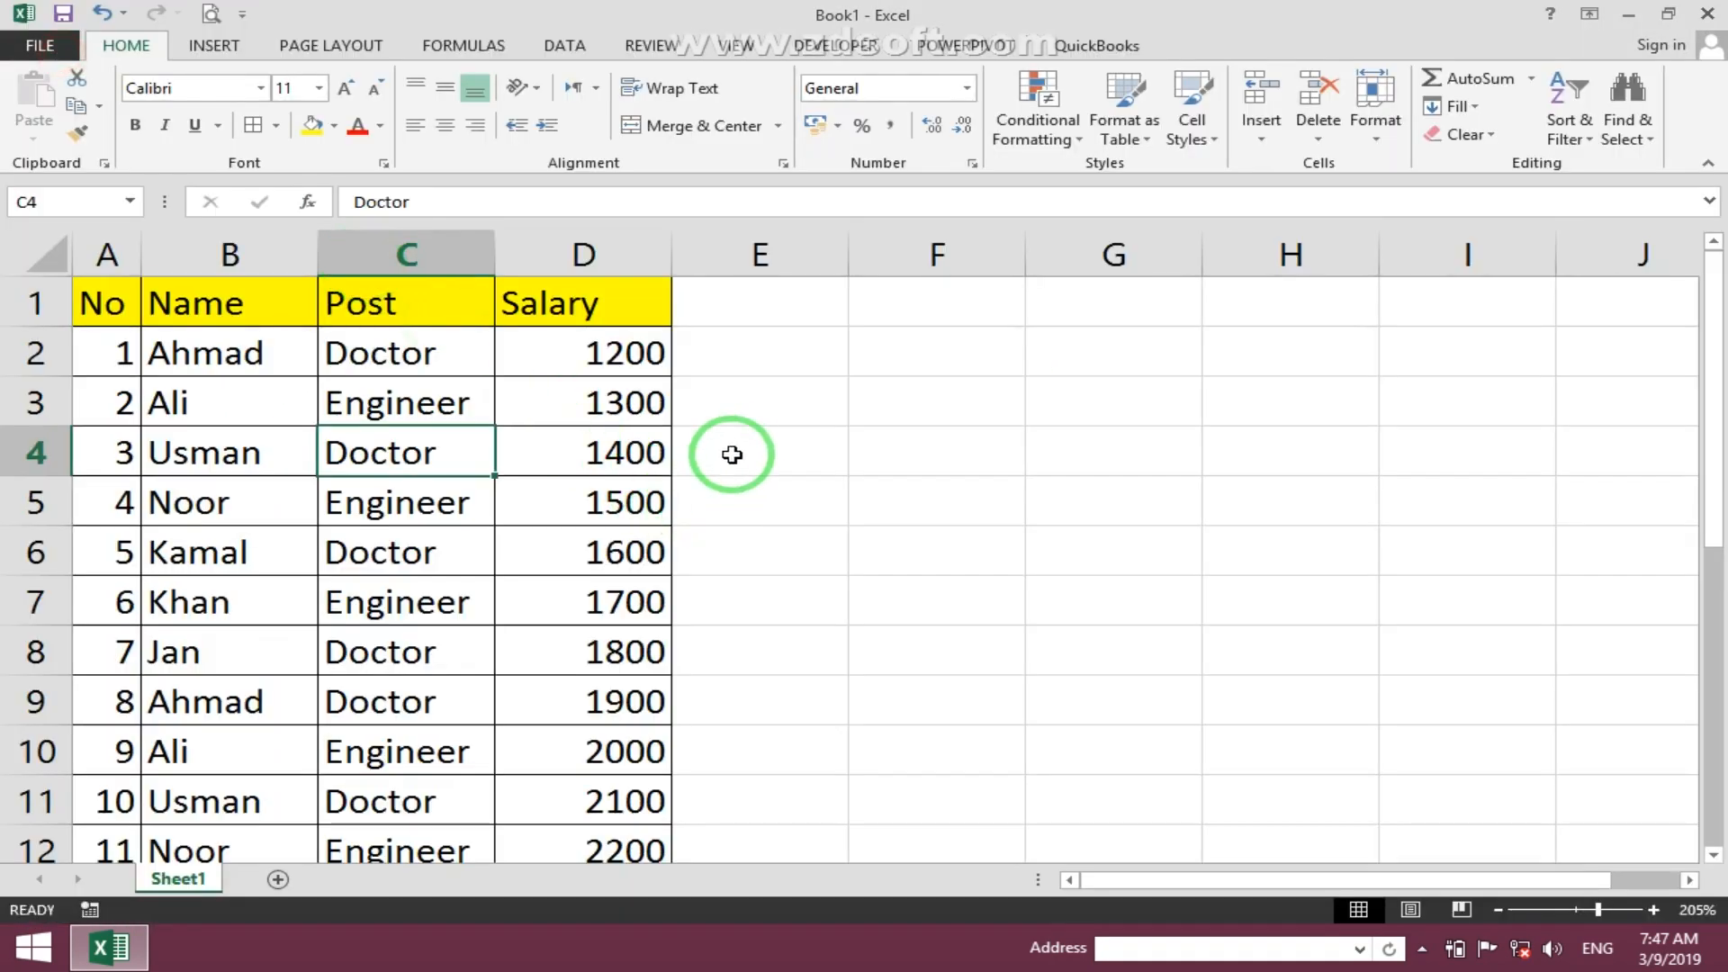
scroll(740, 436, "down", 1)
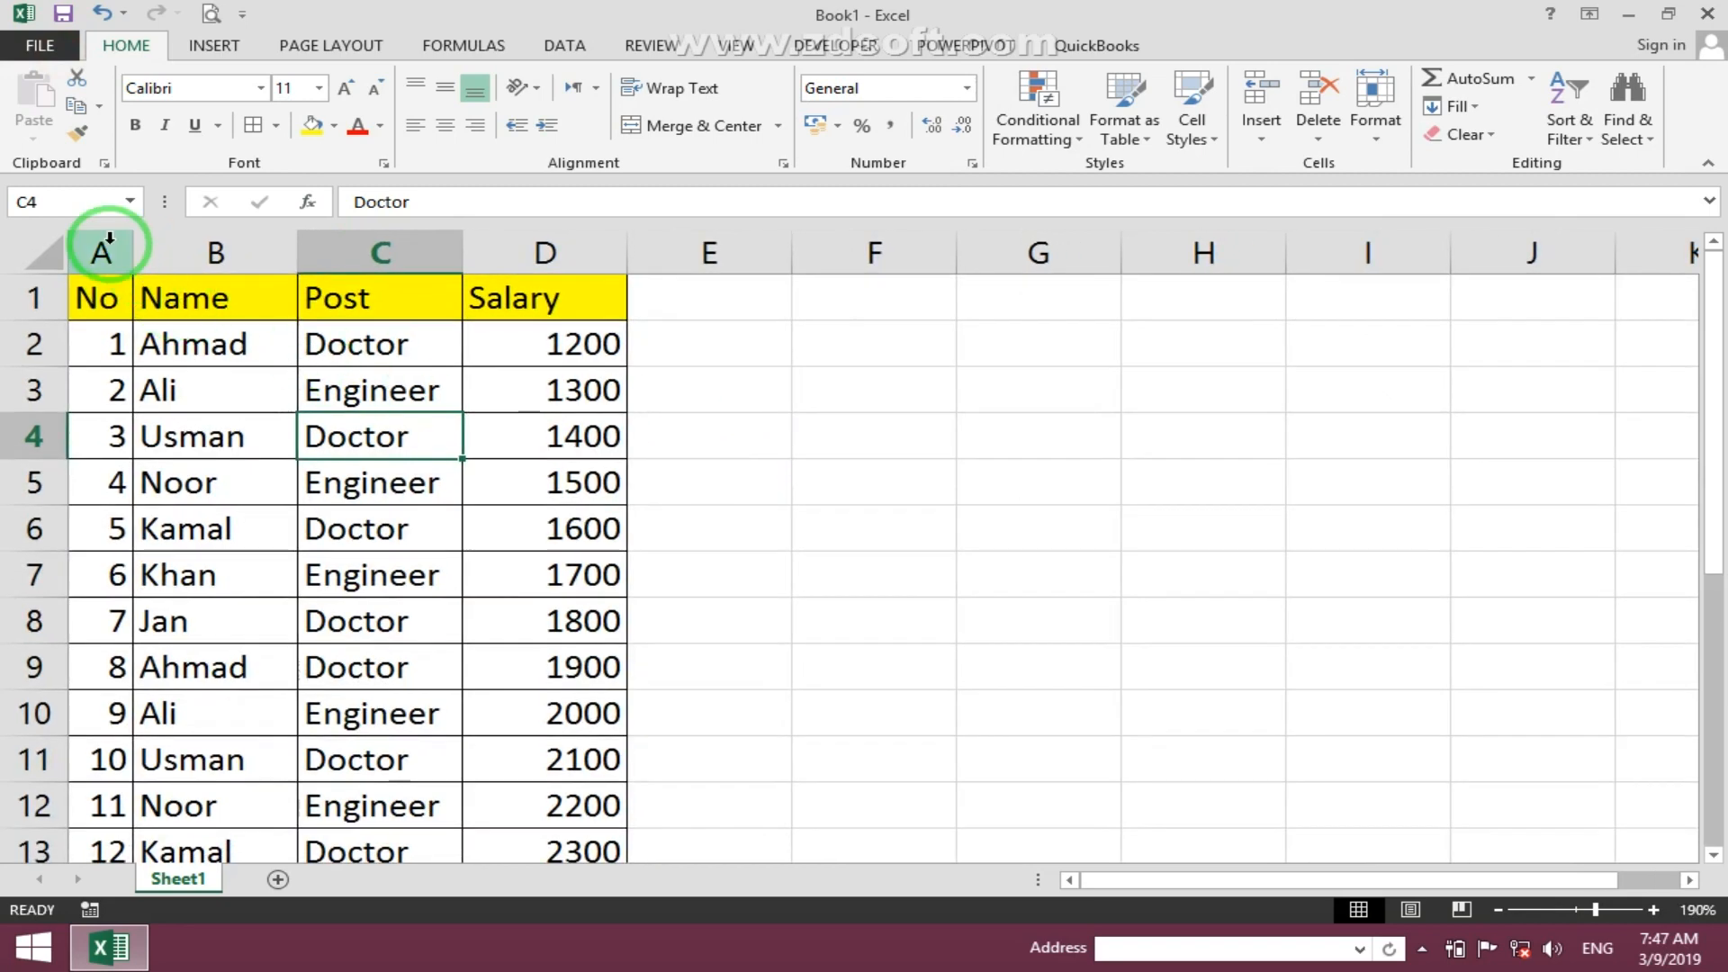
left_click_drag(100, 247, 1308, 281)
left_click(921, 419)
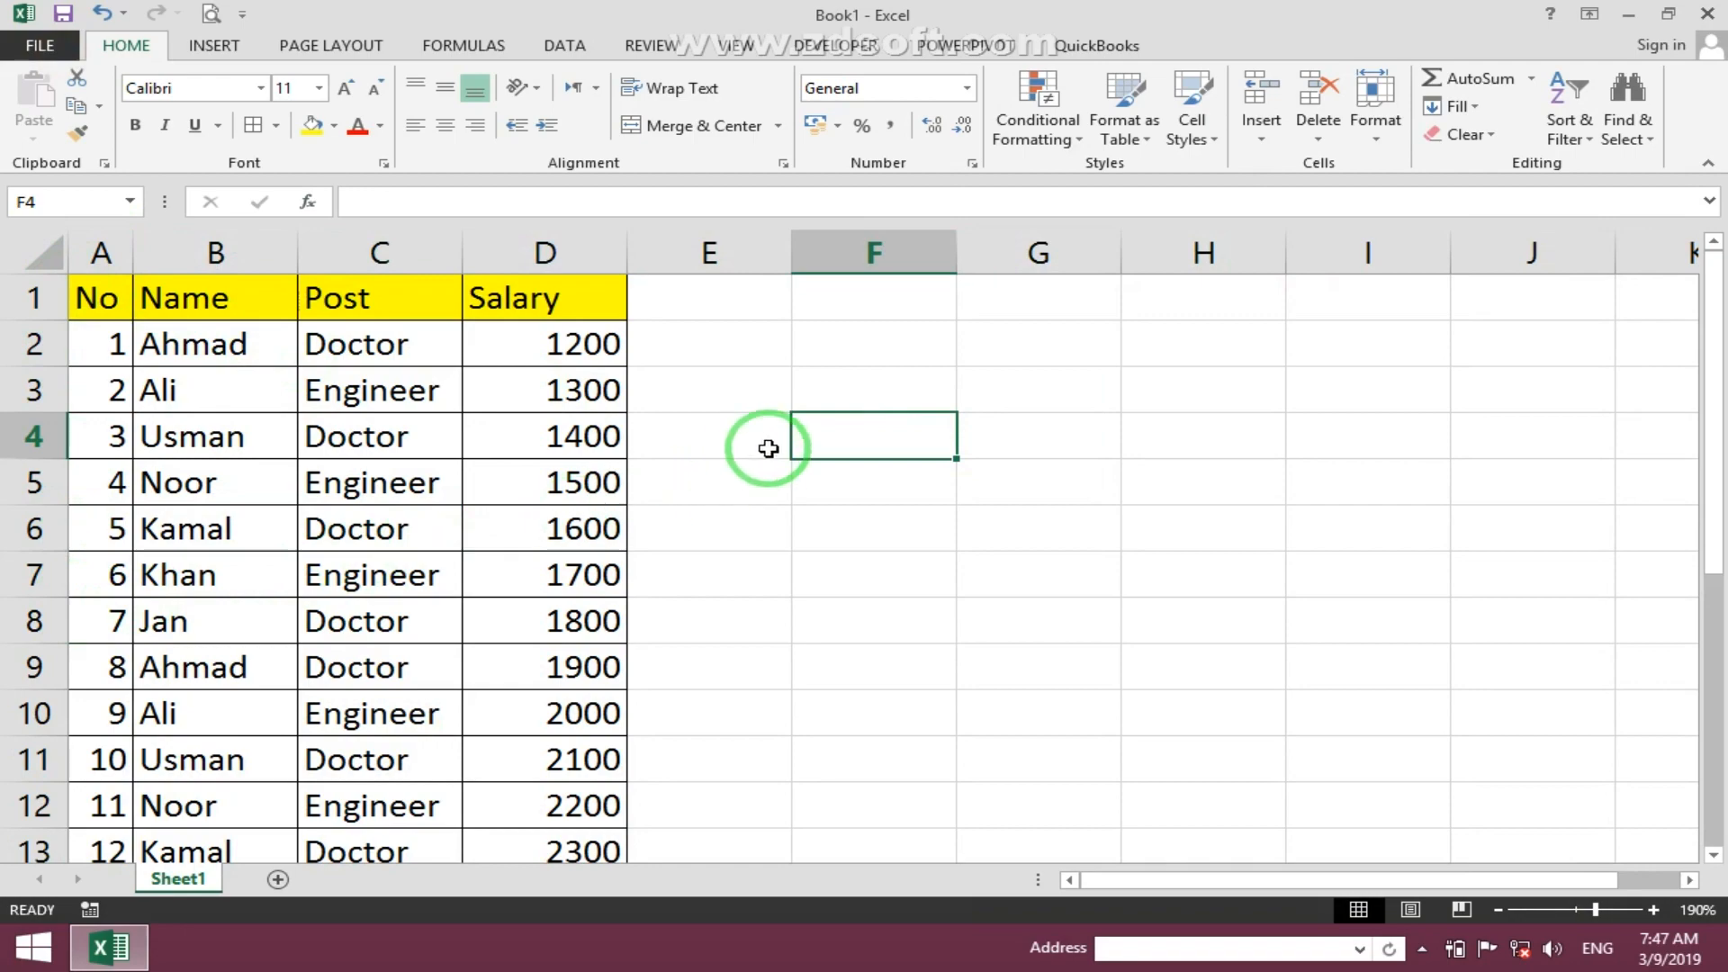
scroll(790, 432, "down", 3)
scroll(792, 432, "up", 3)
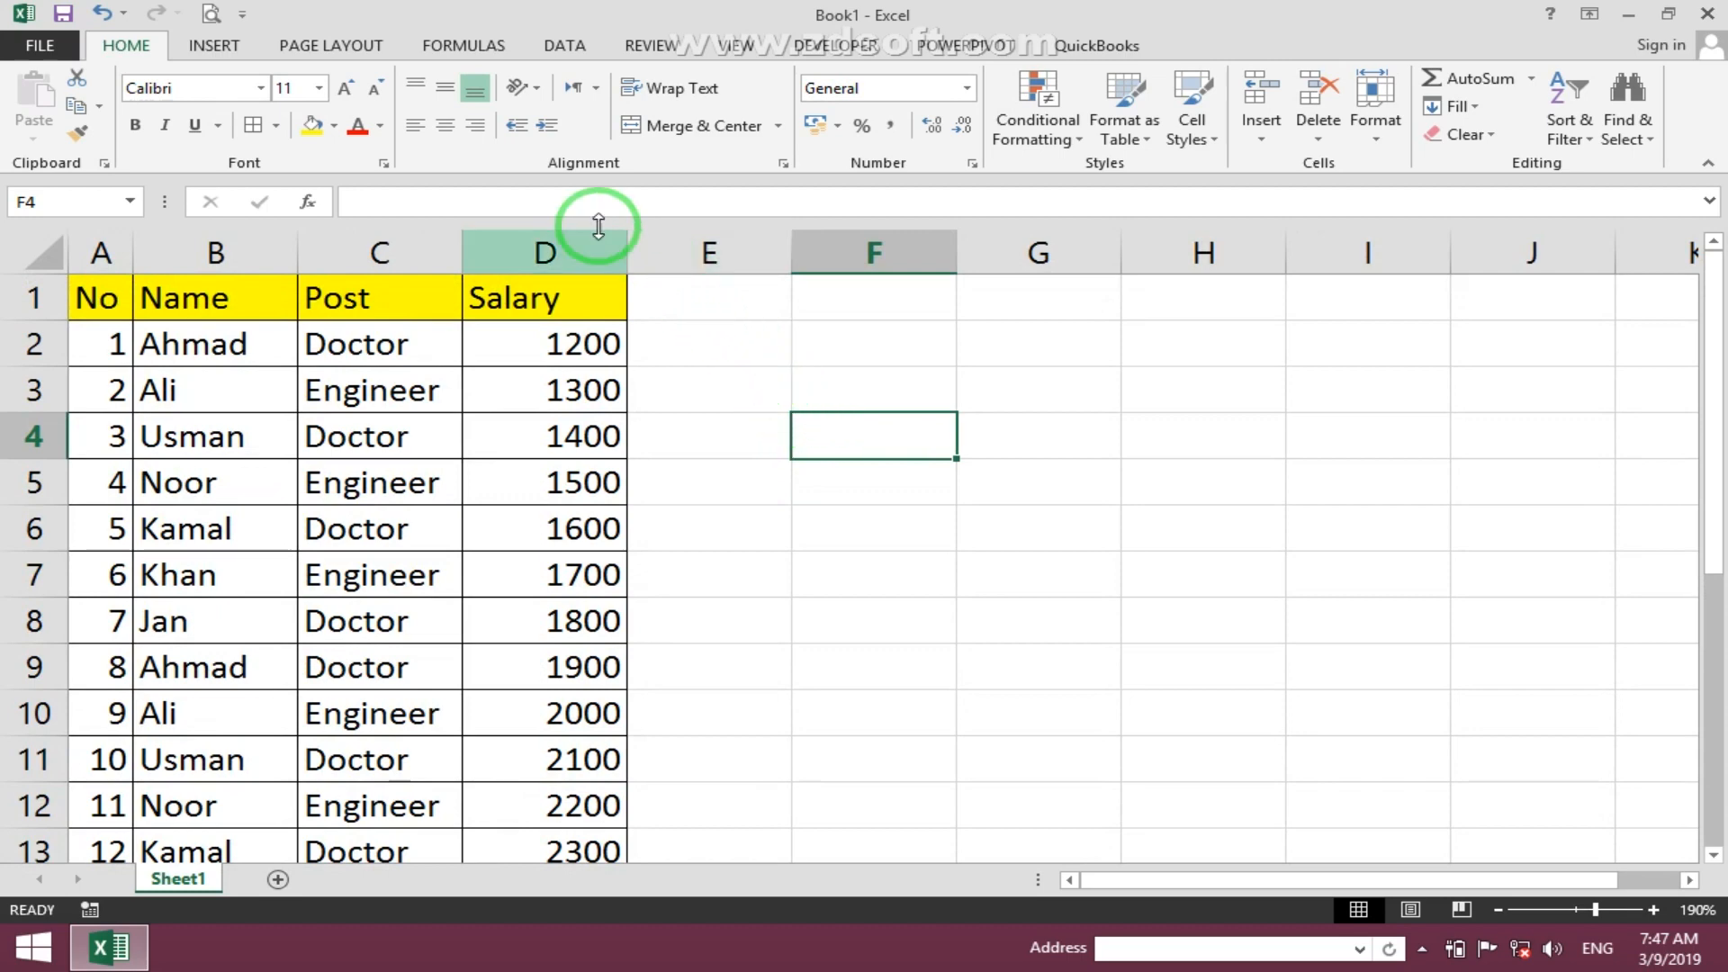
- Set the print area to the table range A1:D11
left_click_drag(97, 301, 521, 747)
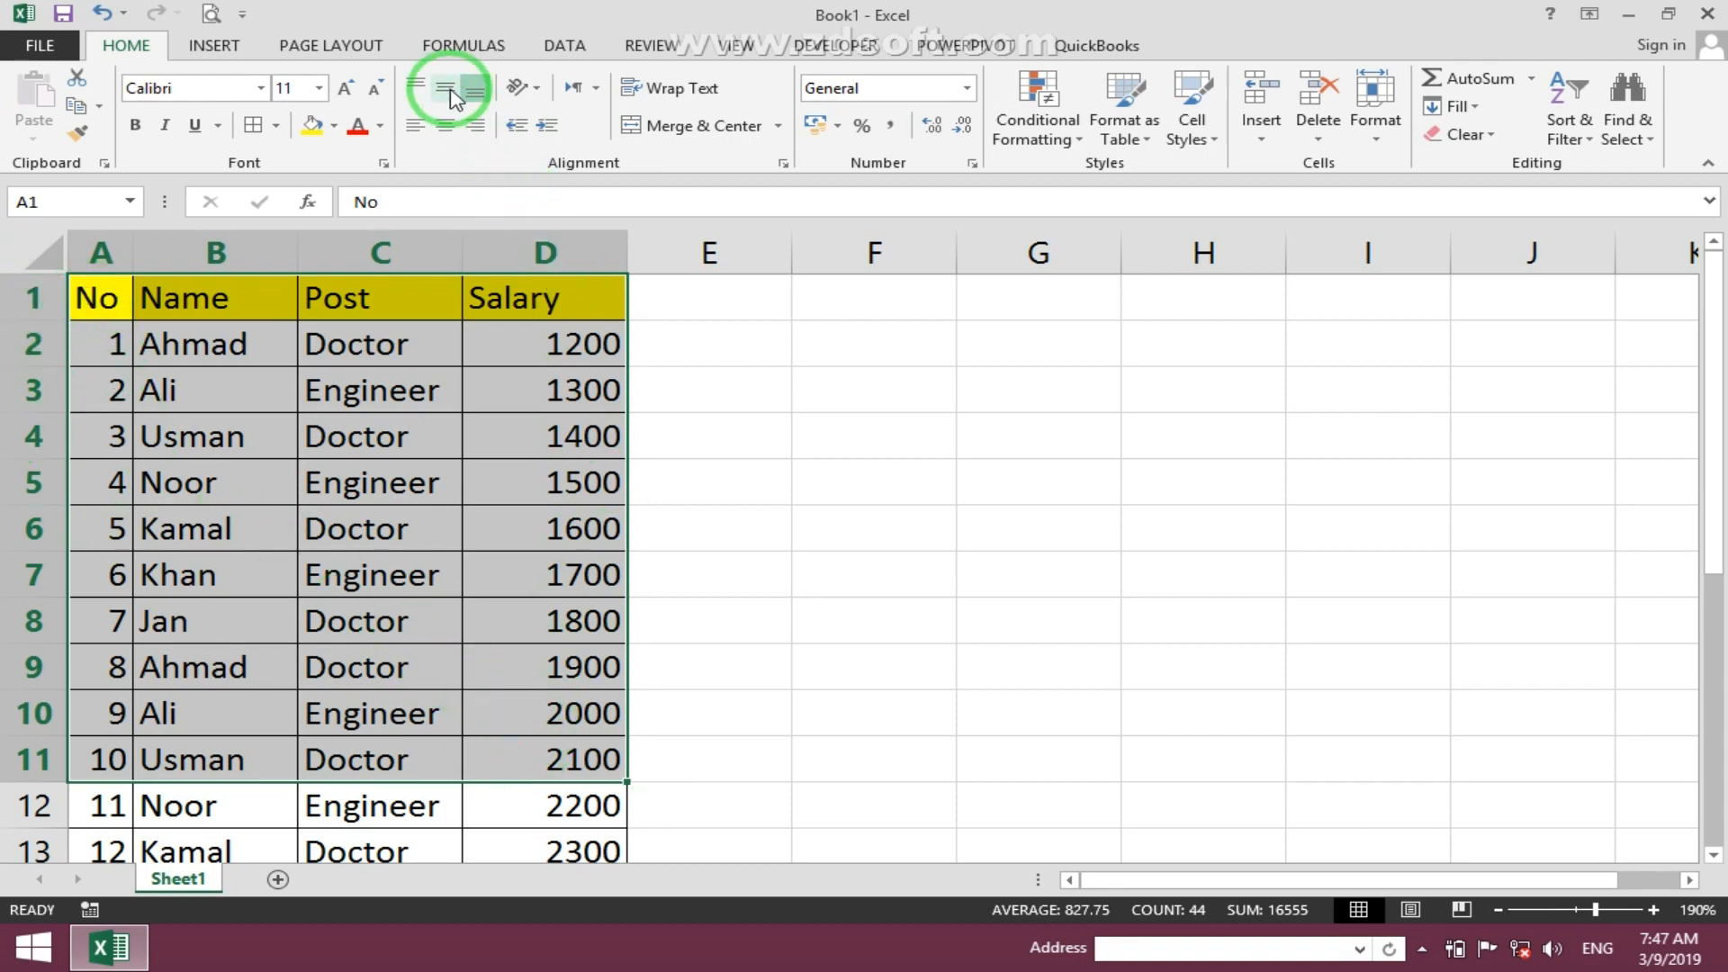
left_click(355, 47)
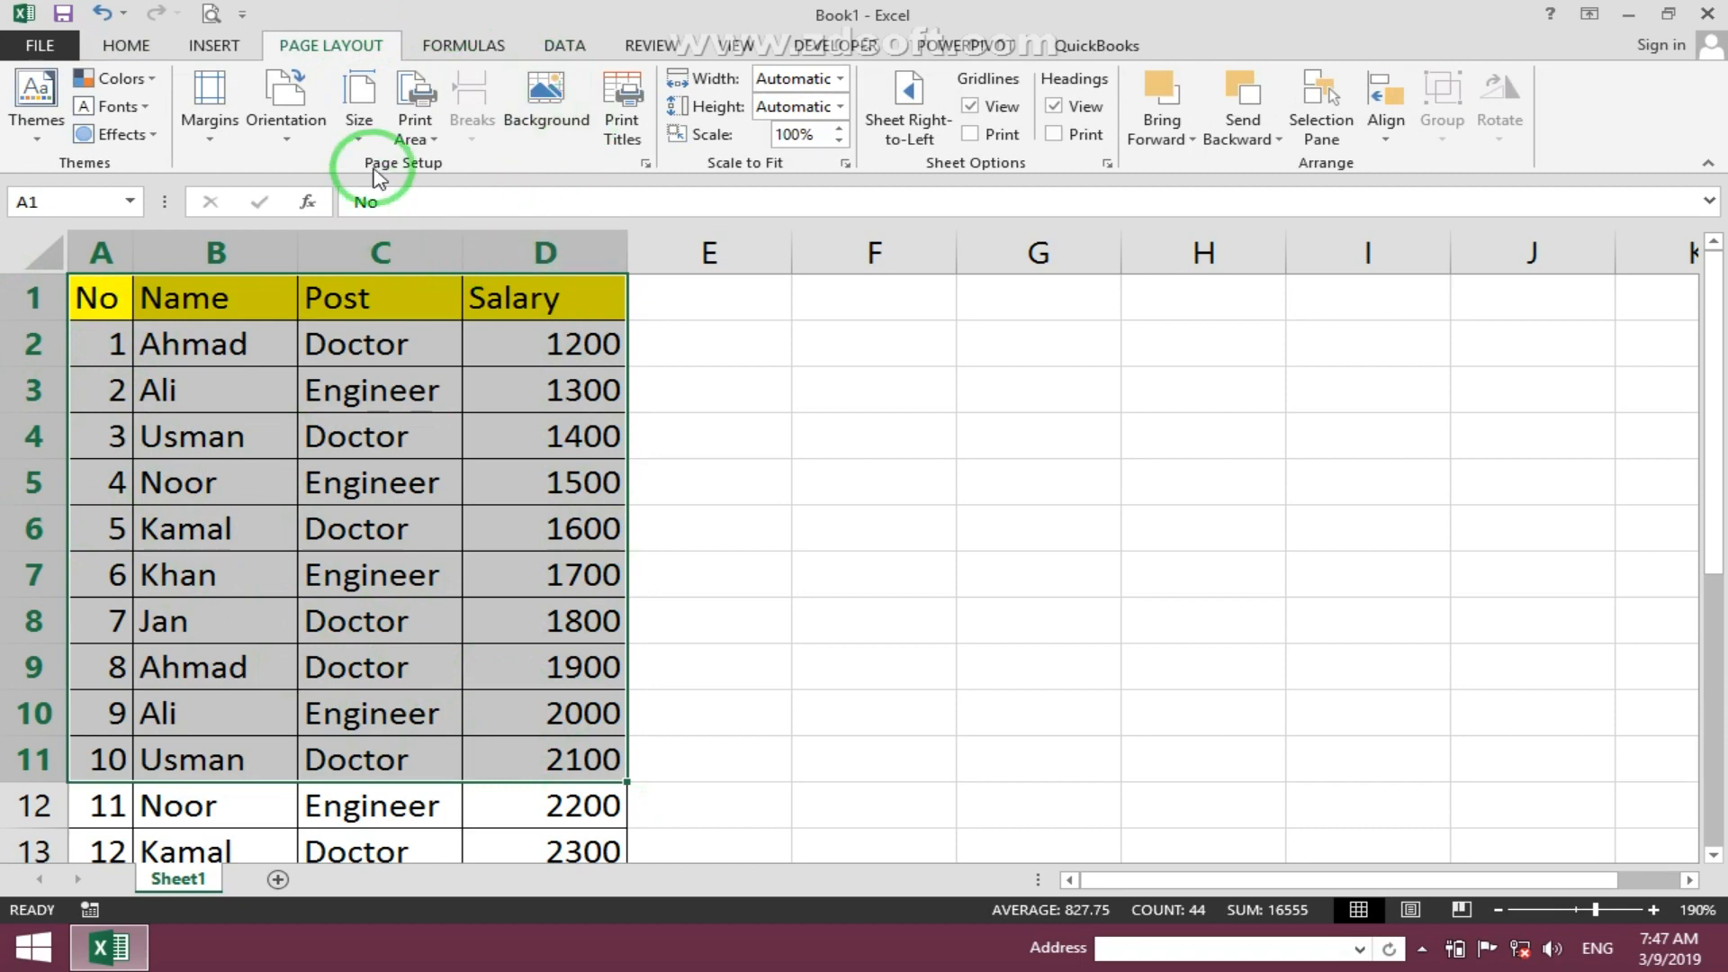
left_click(413, 133)
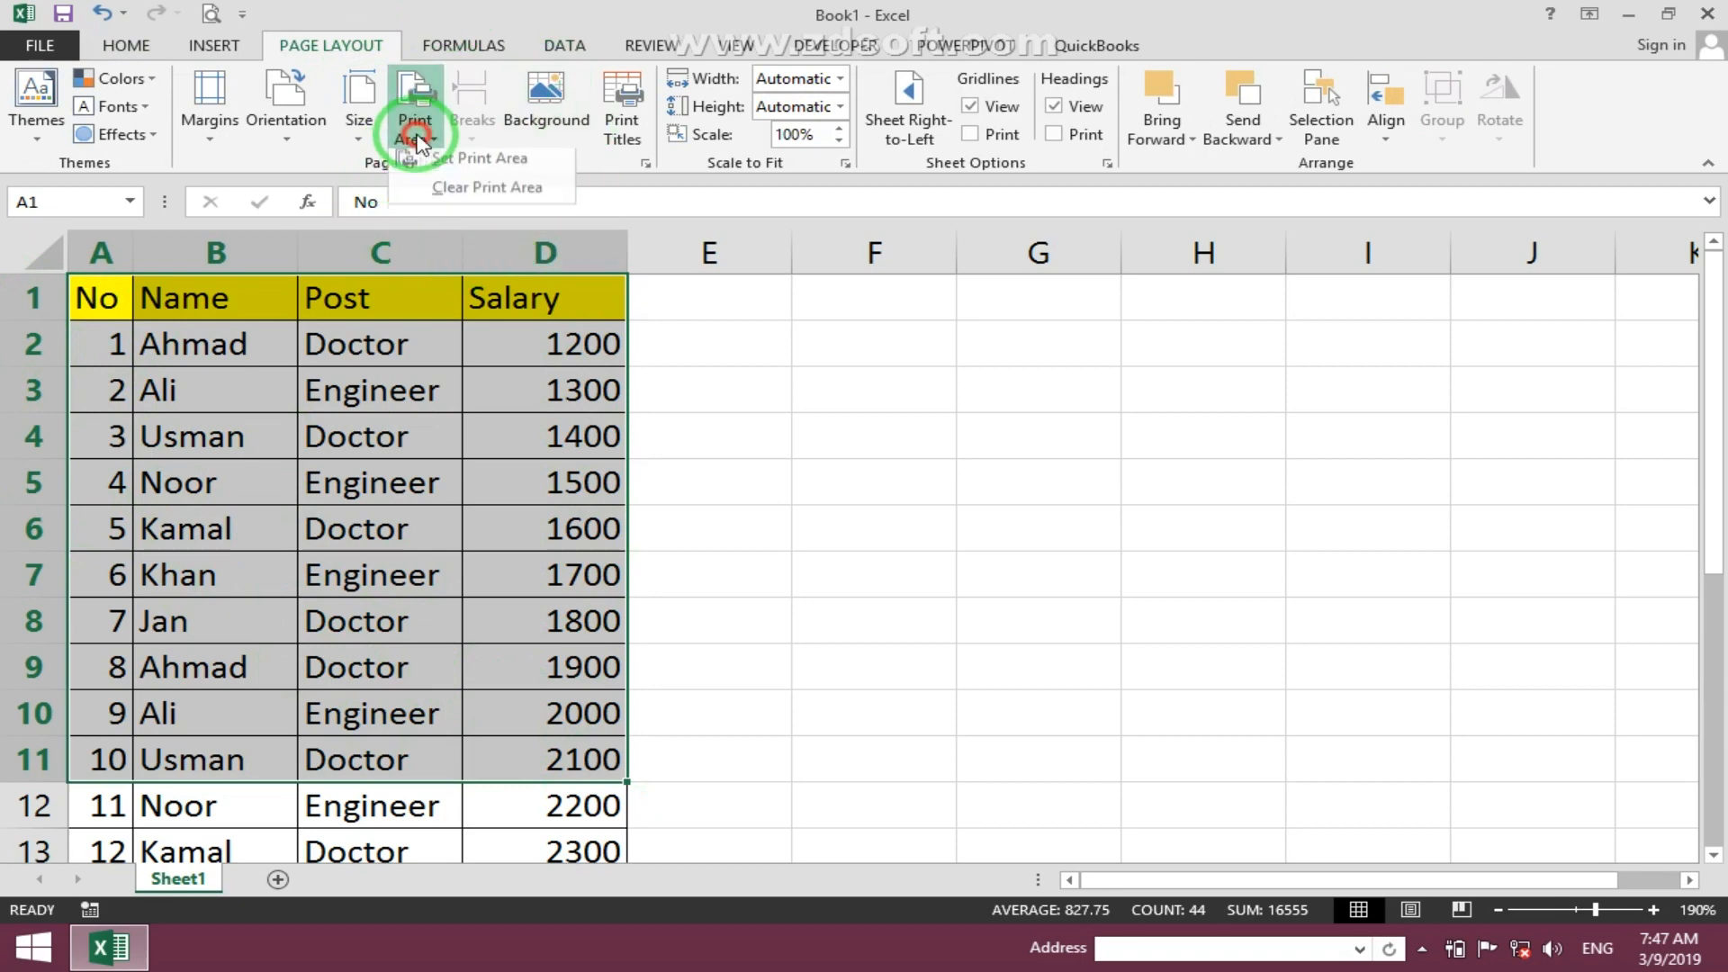
left_click(445, 171)
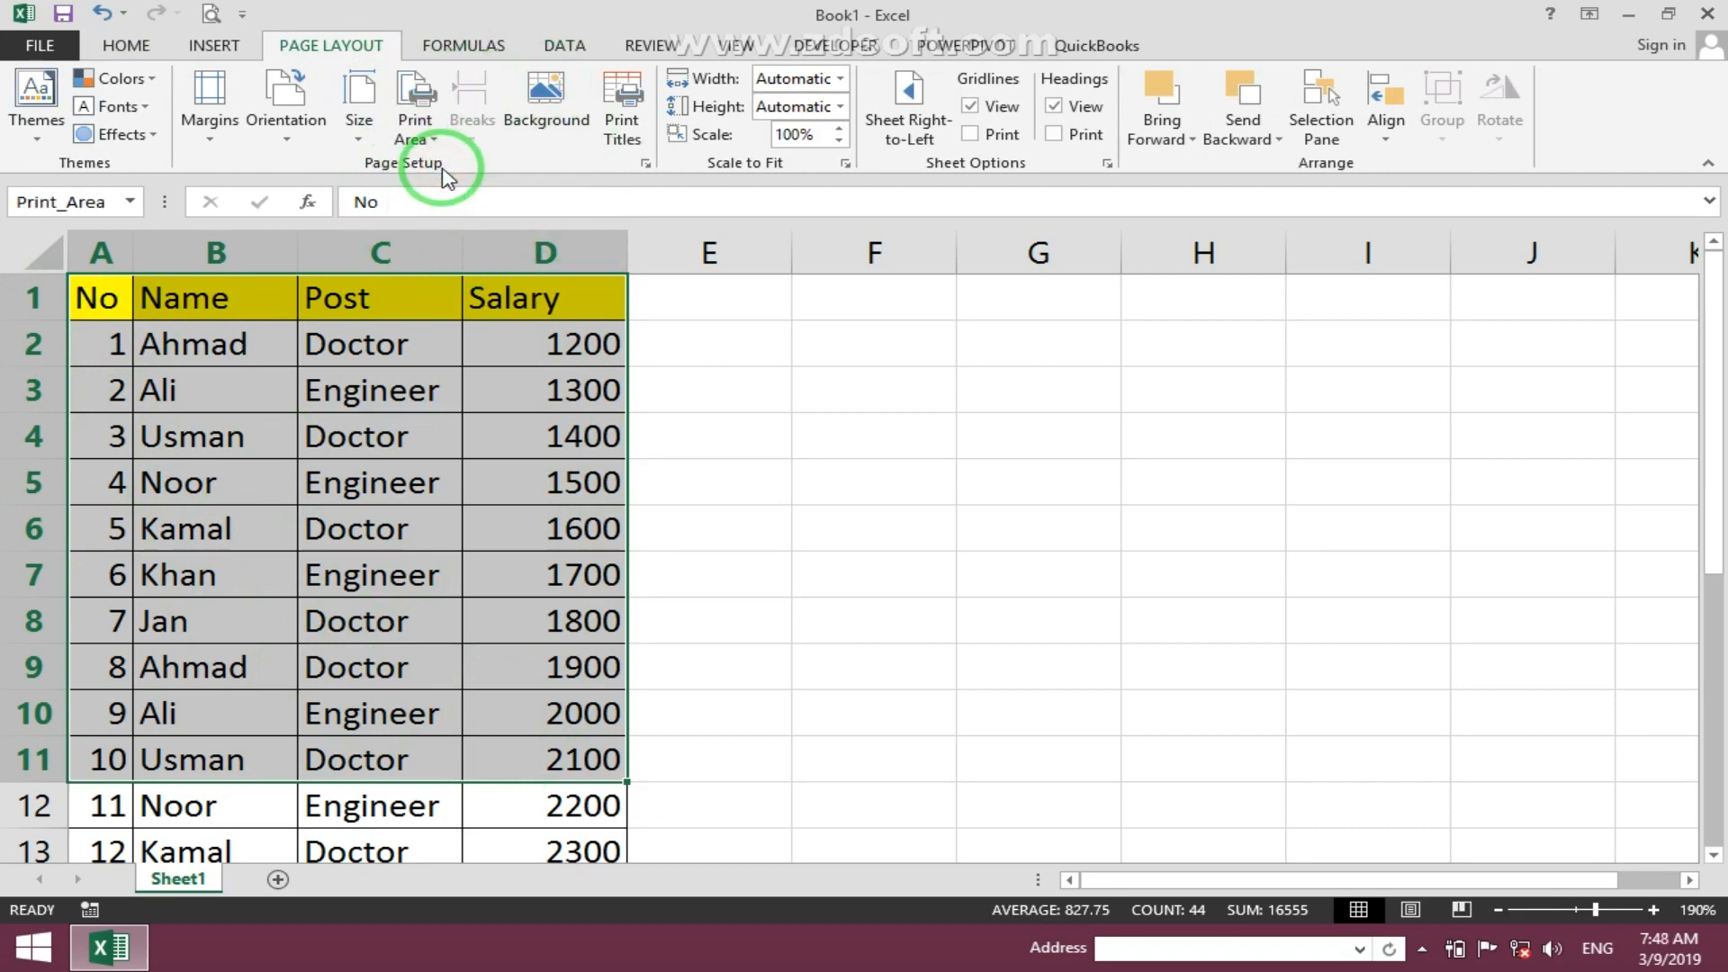
- Preview the printout of the print area and return to the sheet
left_click(304, 392)
left_click(211, 13)
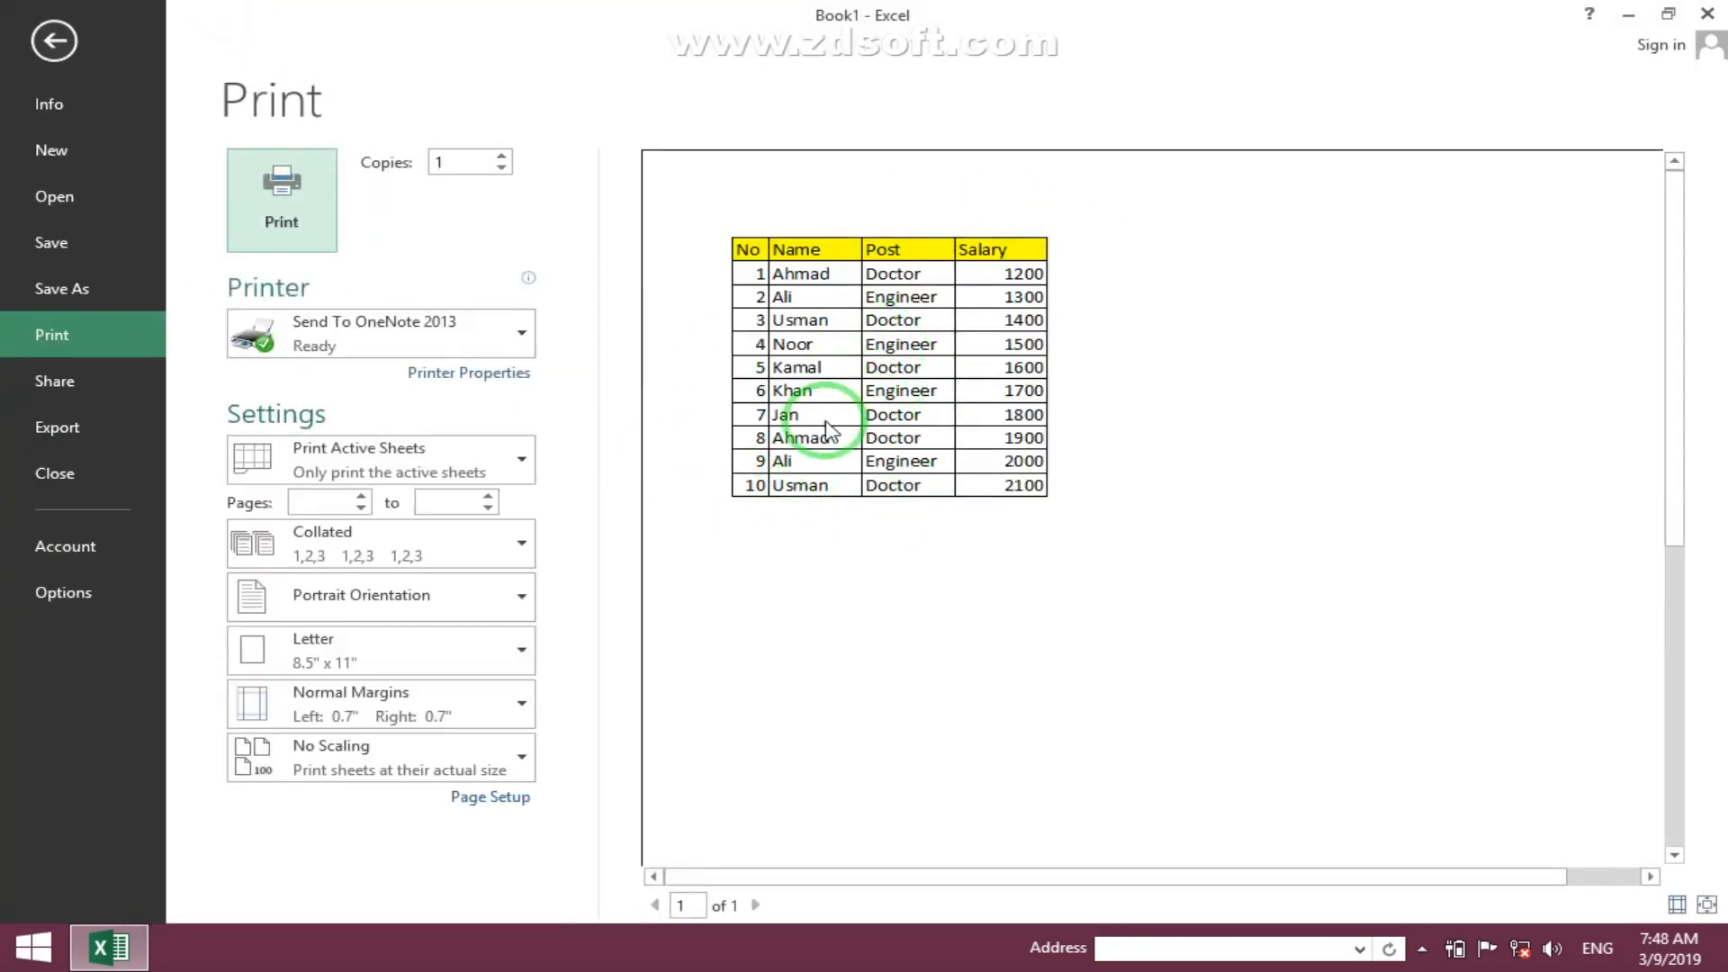
left_click(45, 45)
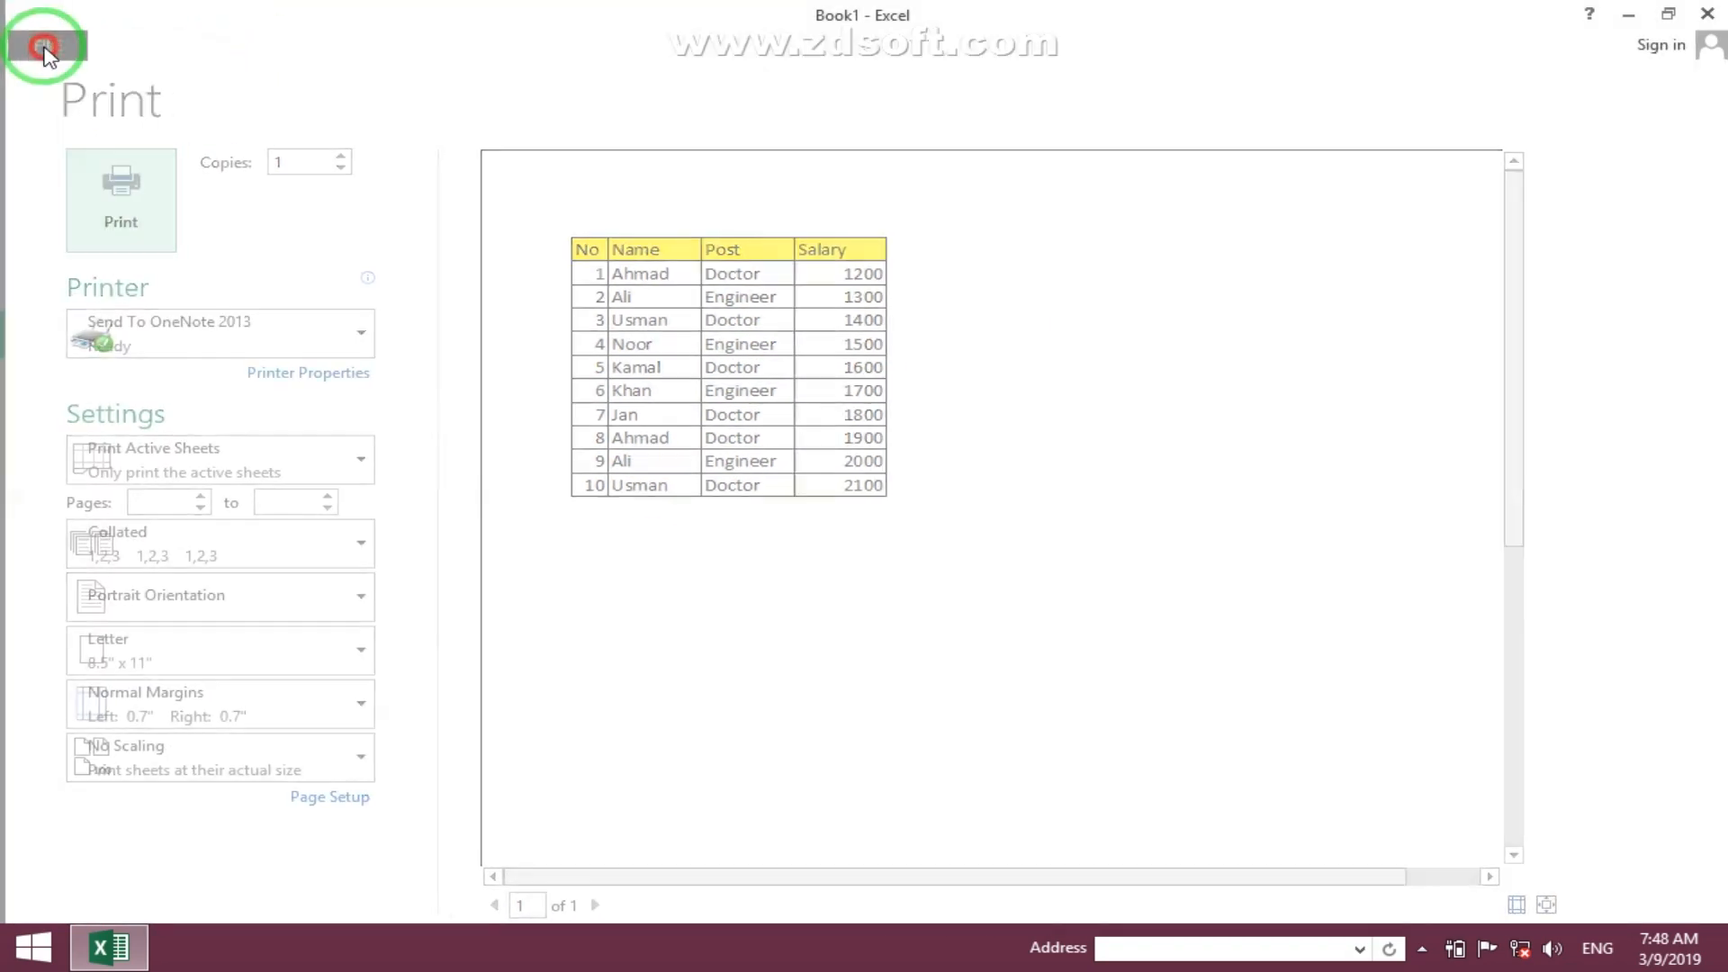
- Clear the print area for the selected table range
left_click_drag(101, 292, 561, 748)
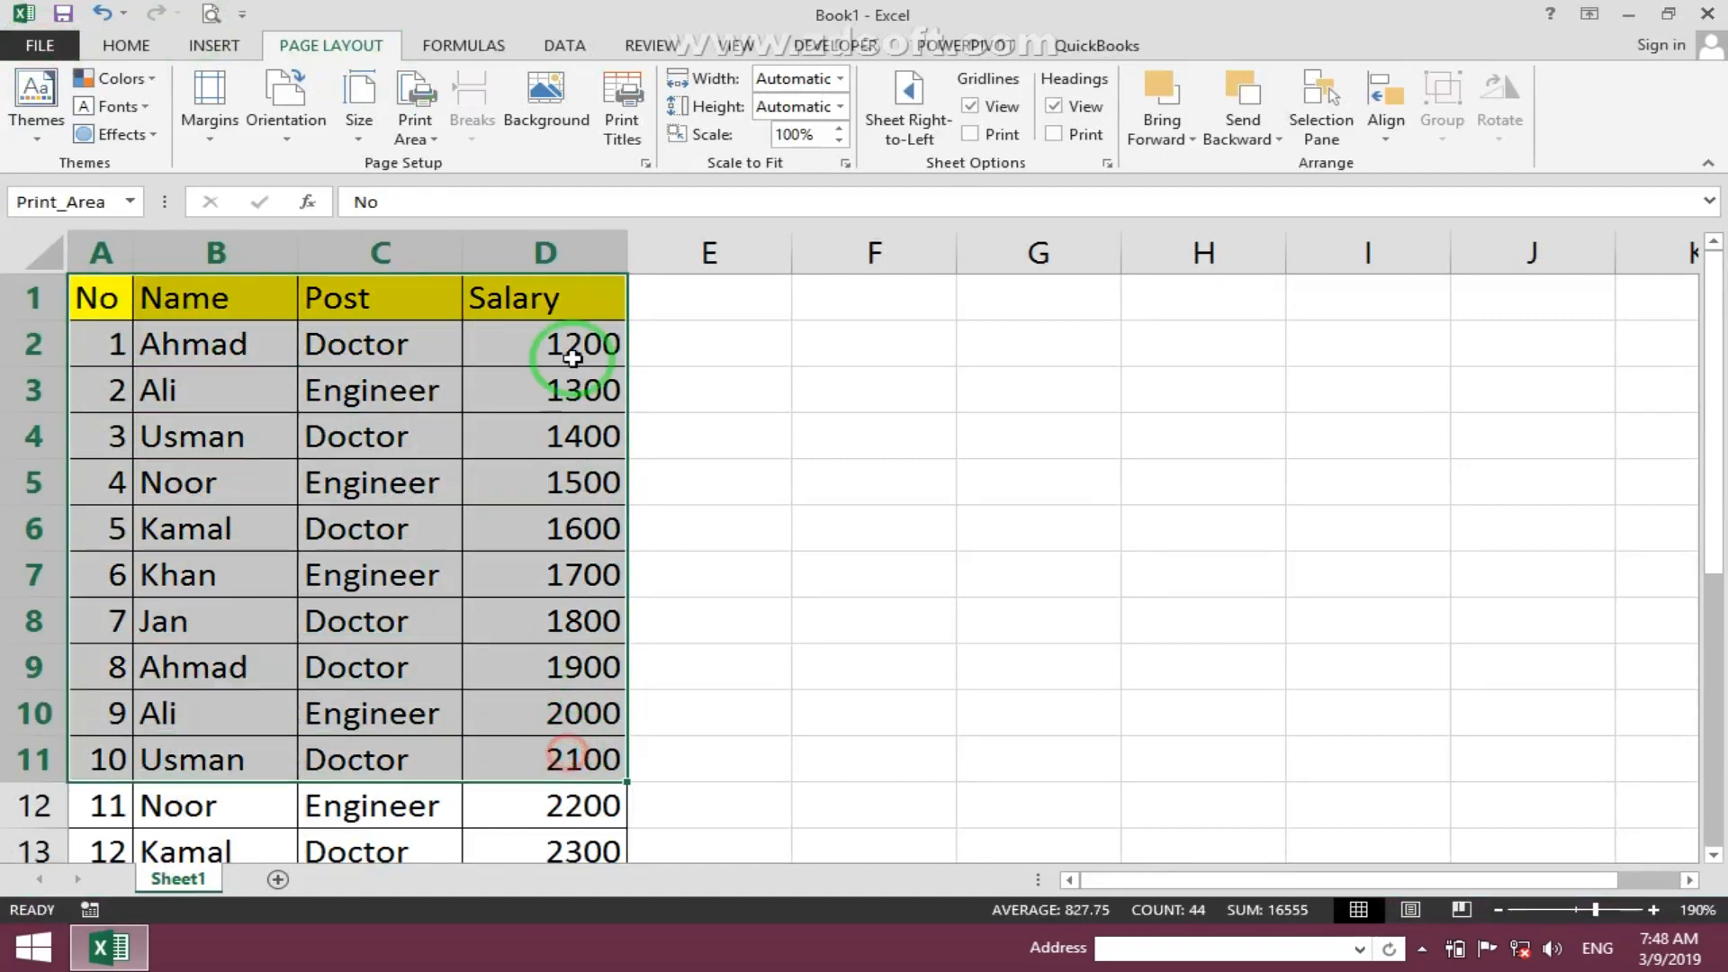
left_click(423, 135)
left_click(470, 195)
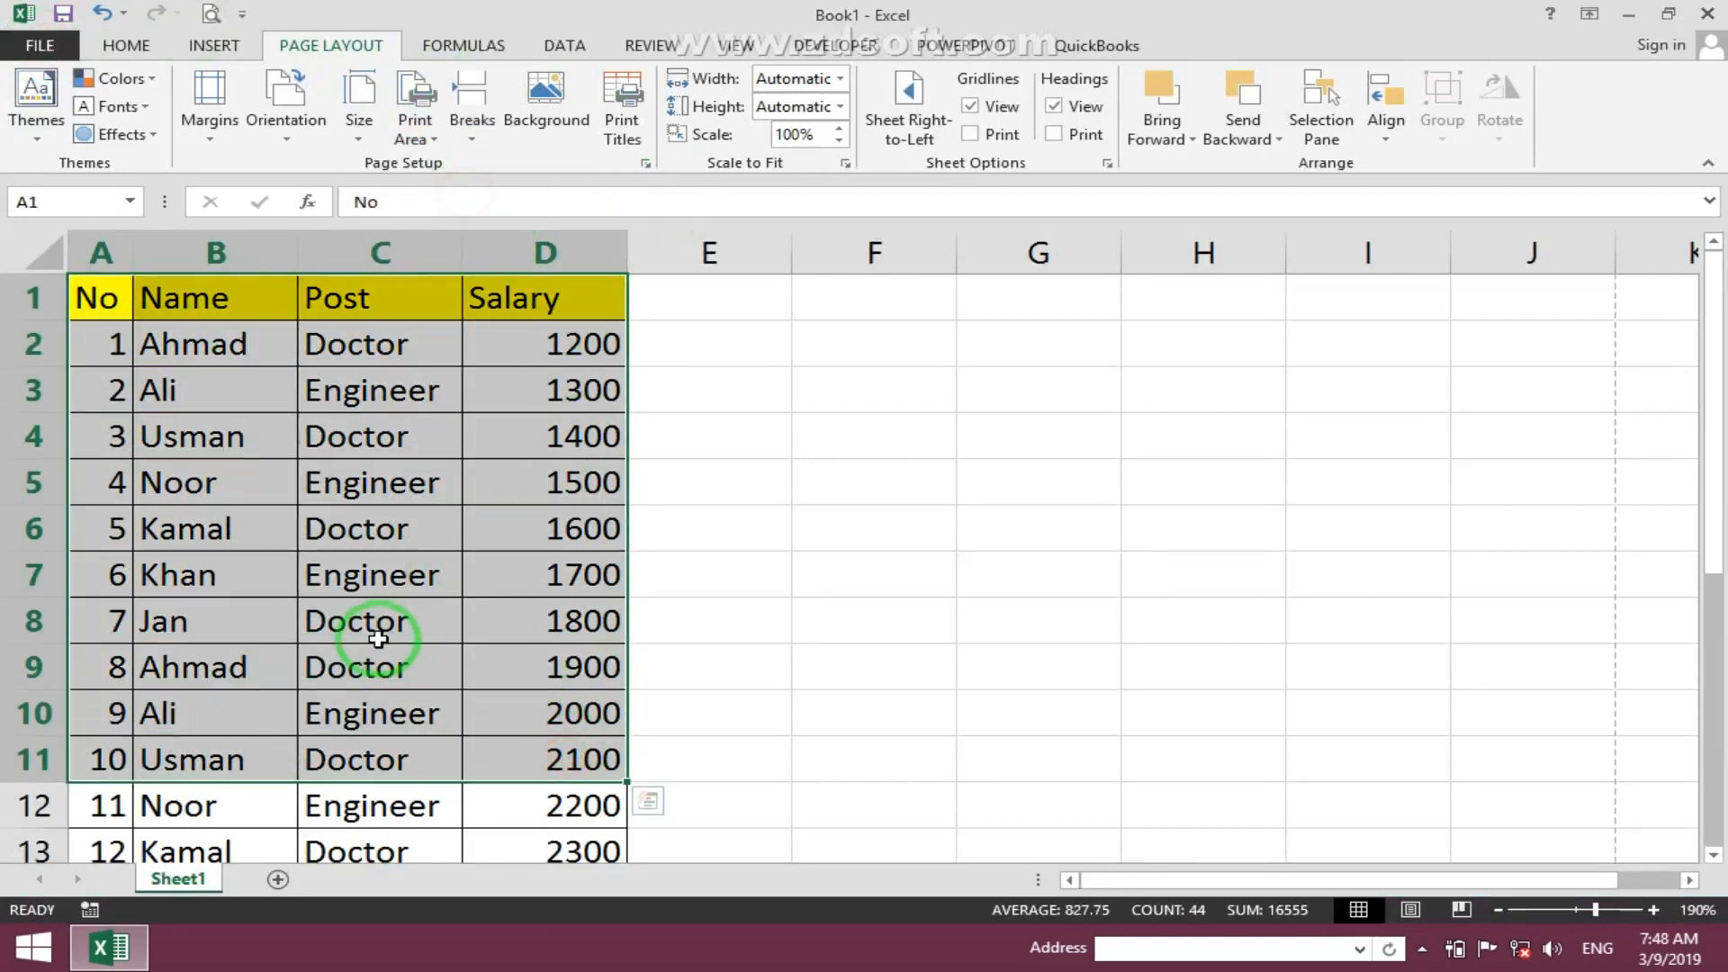
- Preview the full table printout and return to the worksheet
left_click(204, 12)
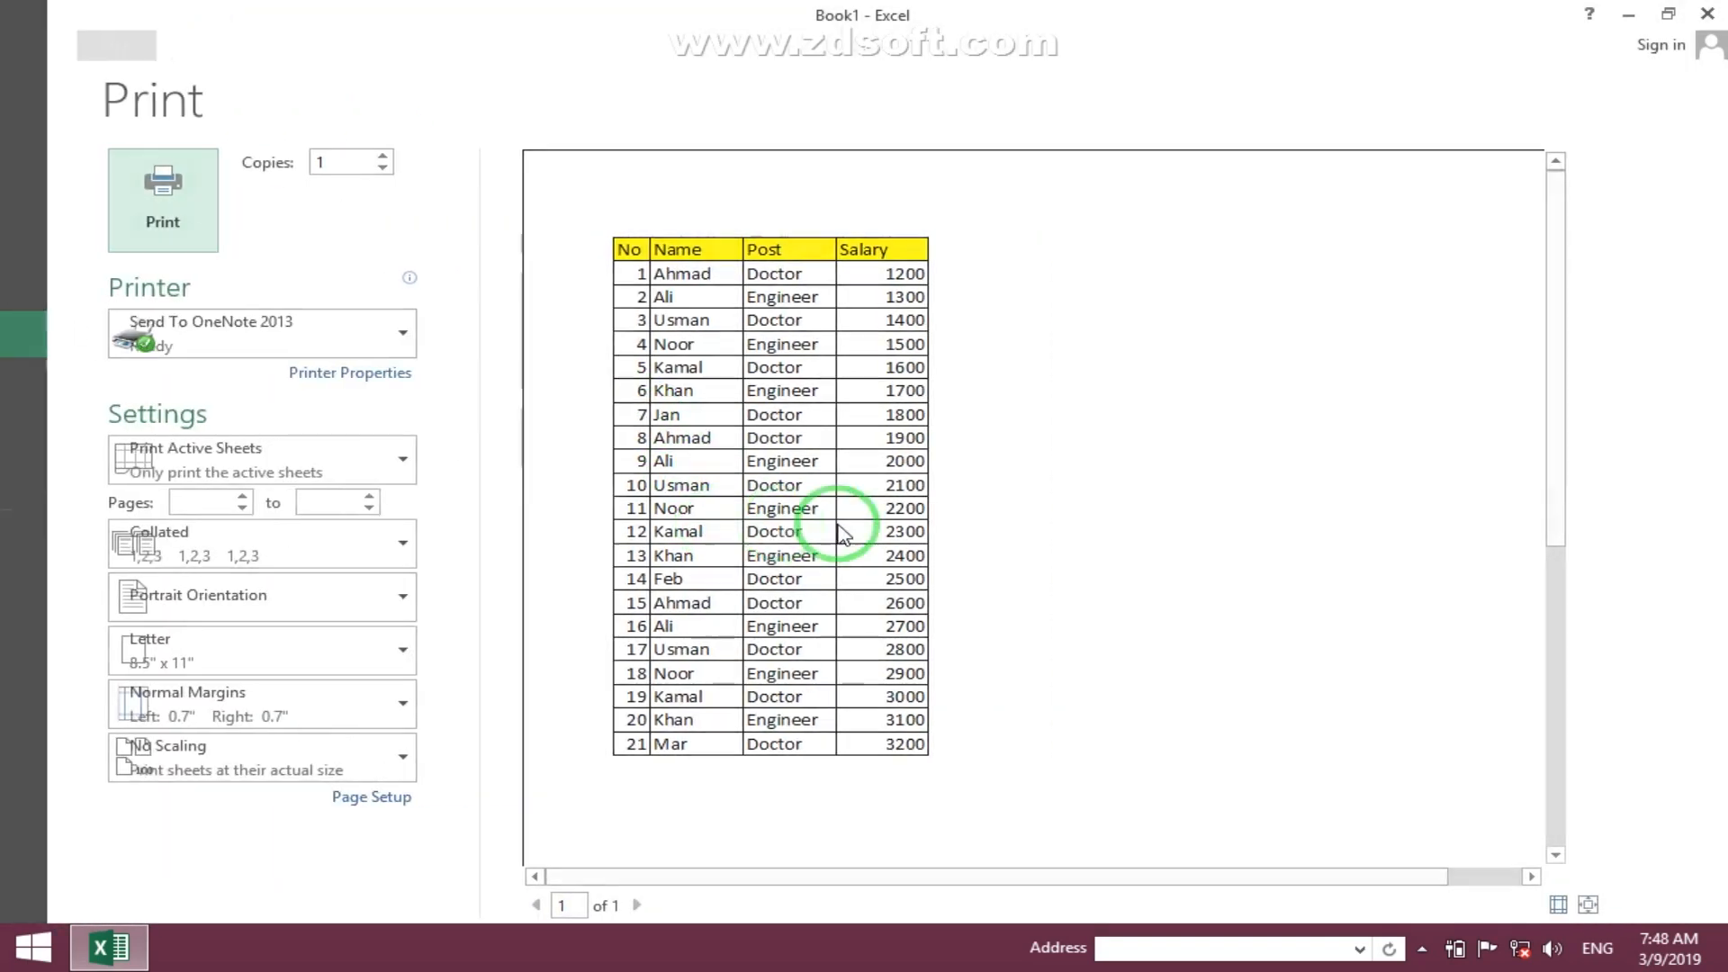
key("Escape")
- Set the print area to A1:D8 in the Sheet options of Page Setup
left_click(578, 486)
left_click(621, 126)
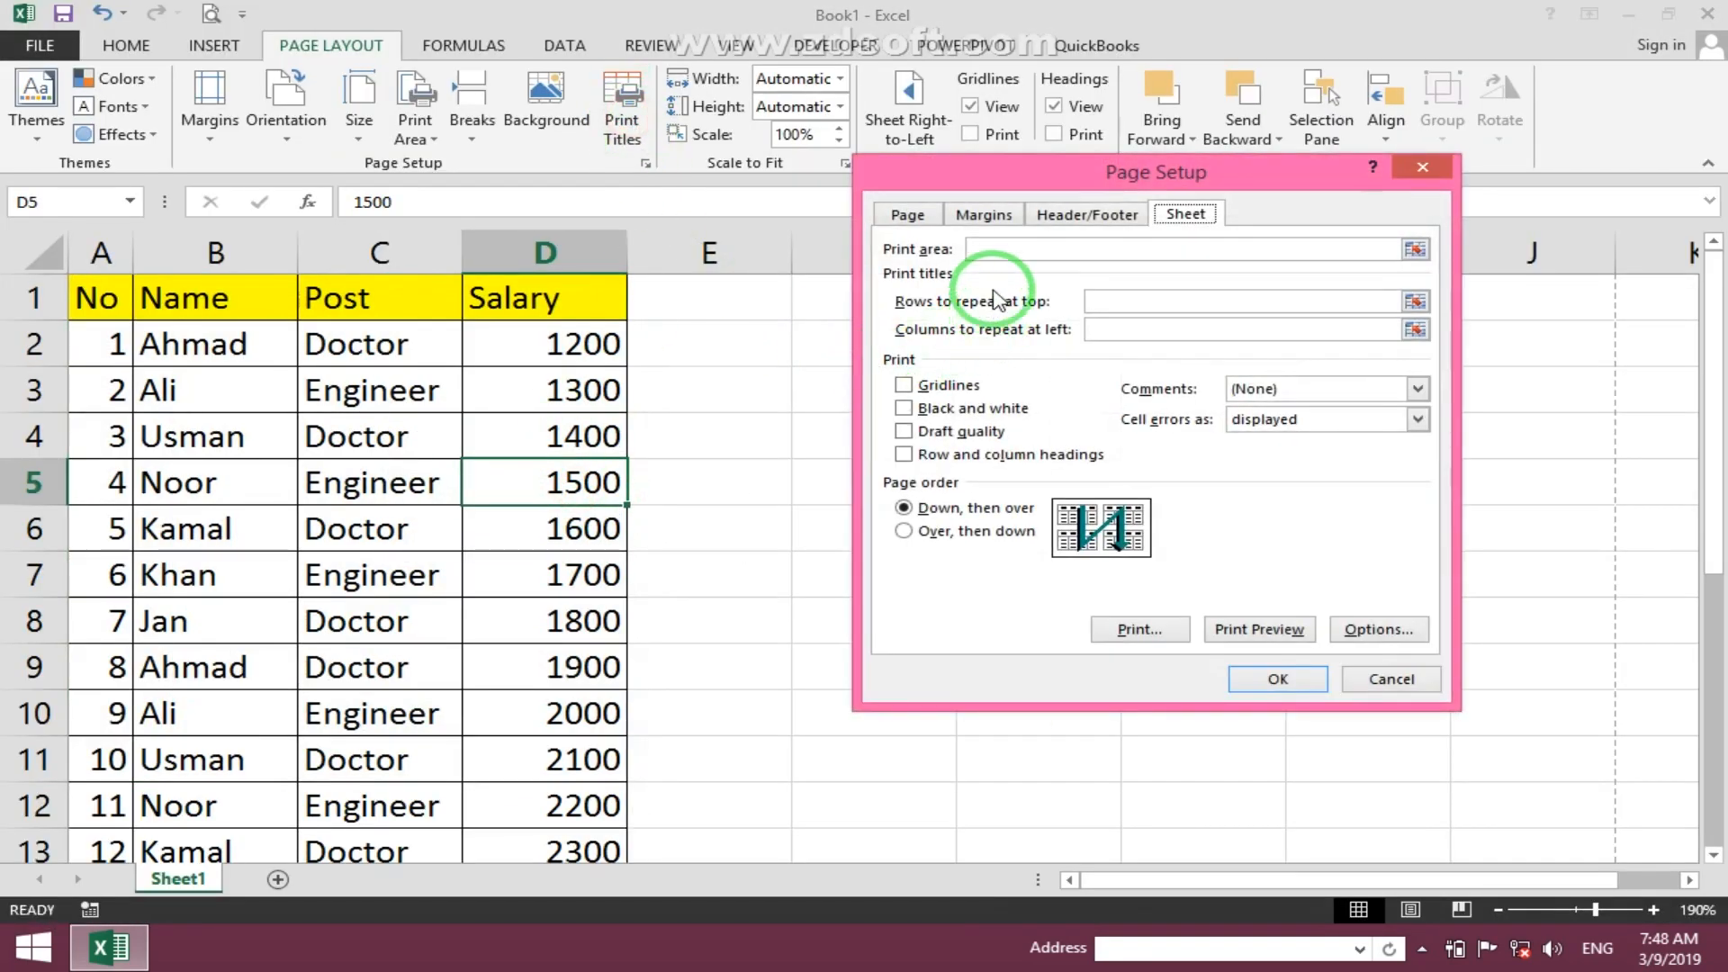
left_click(988, 255)
left_click_drag(126, 293, 563, 613)
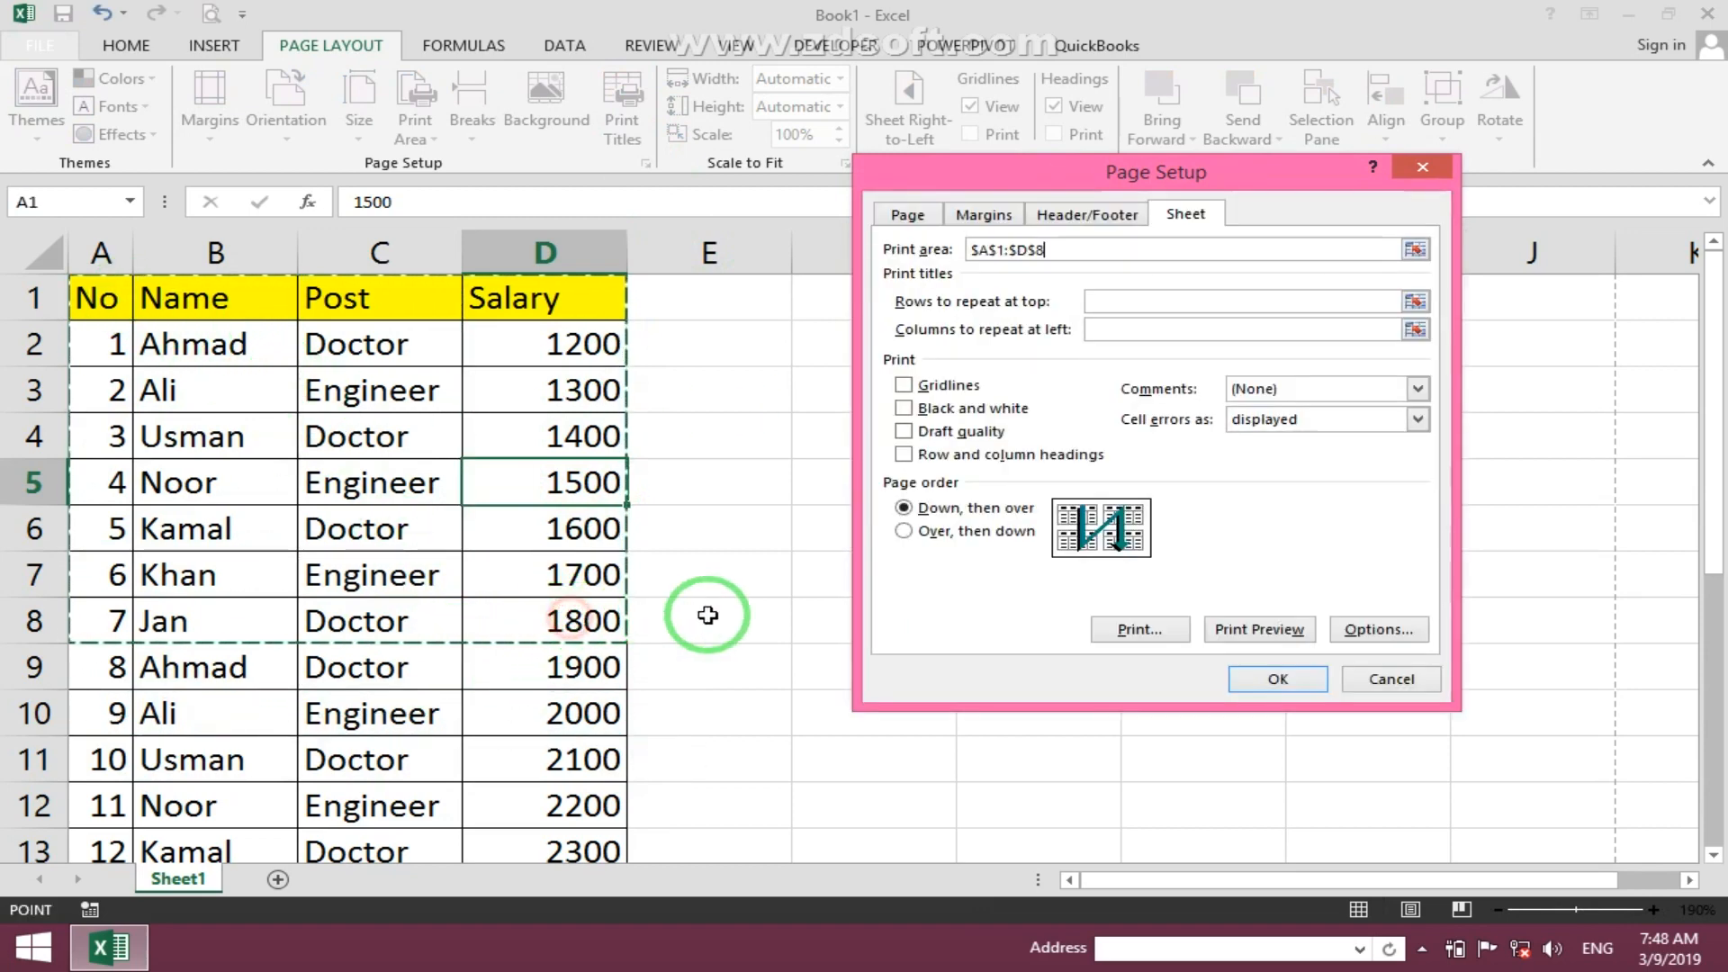
left_click(1057, 258)
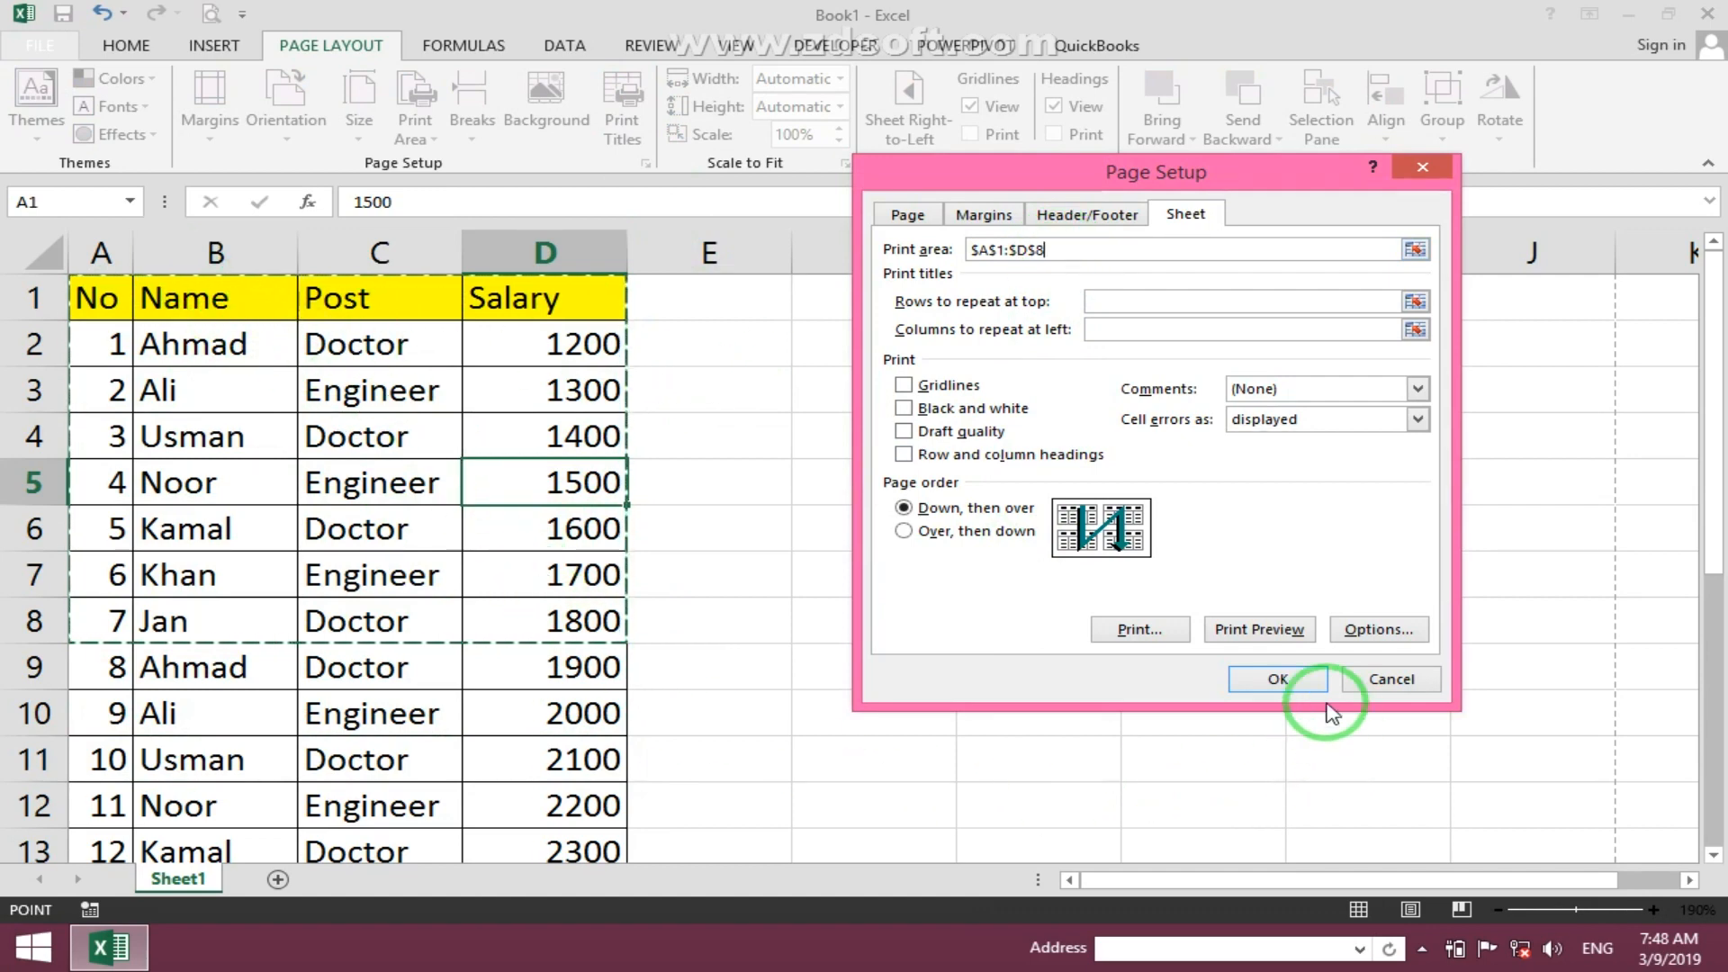
left_click(1270, 677)
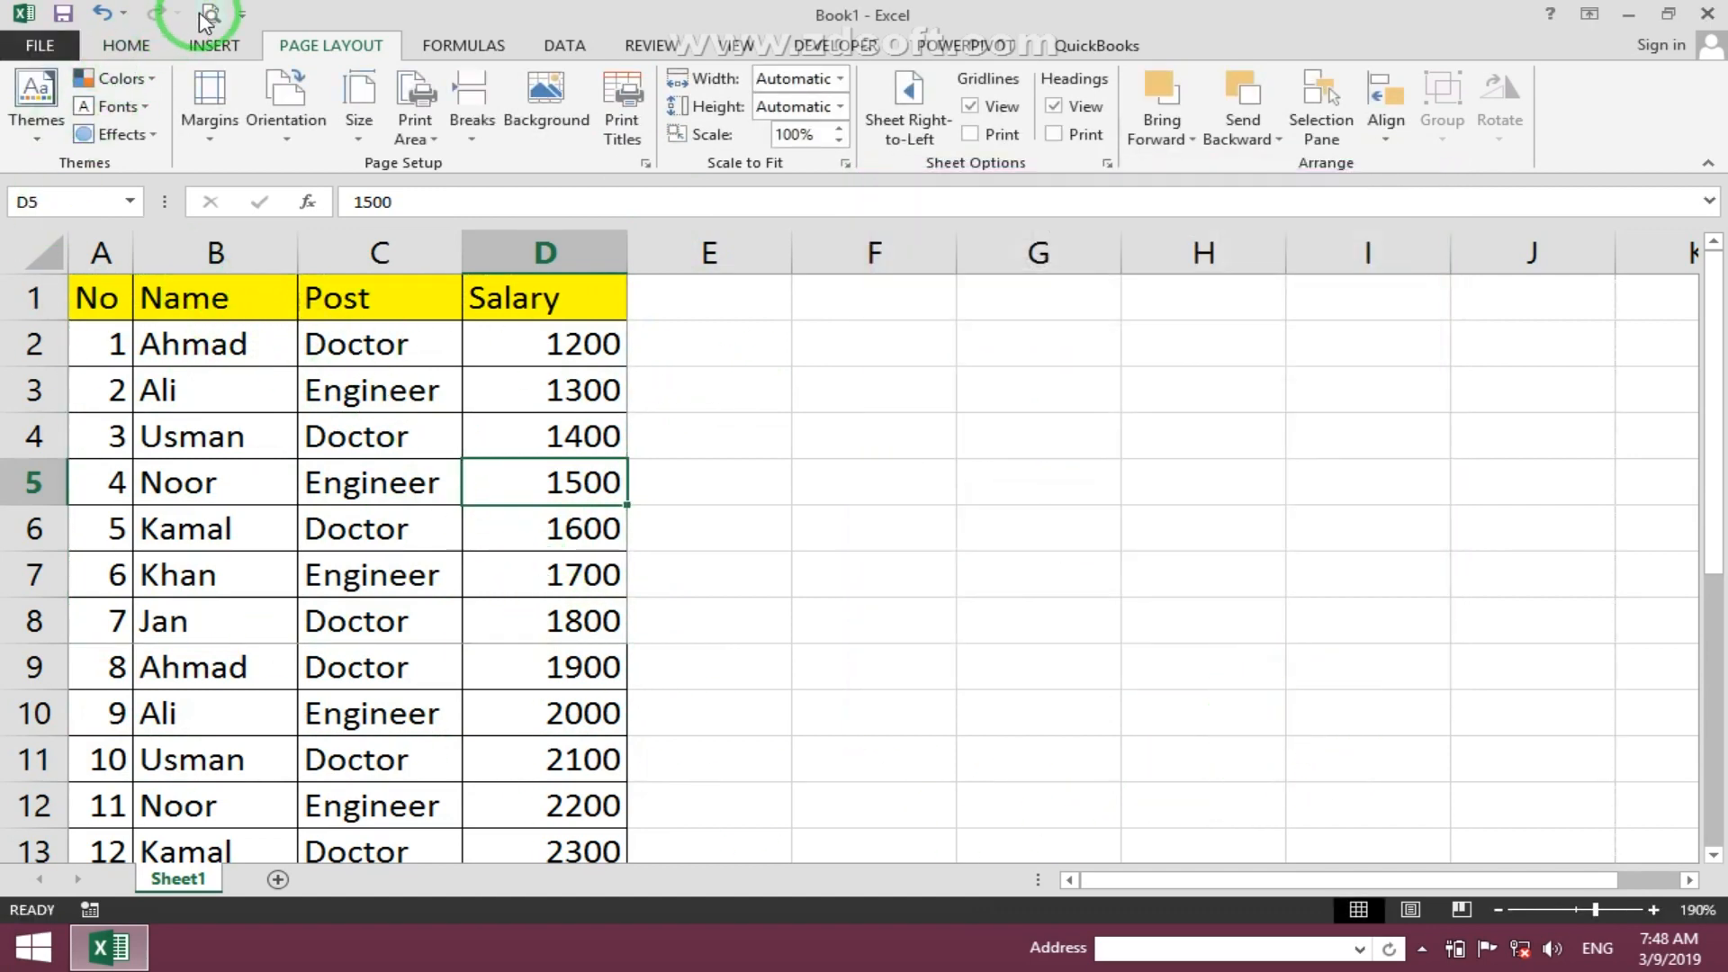
- Preview the printout of the A1:D8 print area and return to the sheet
left_click(209, 16)
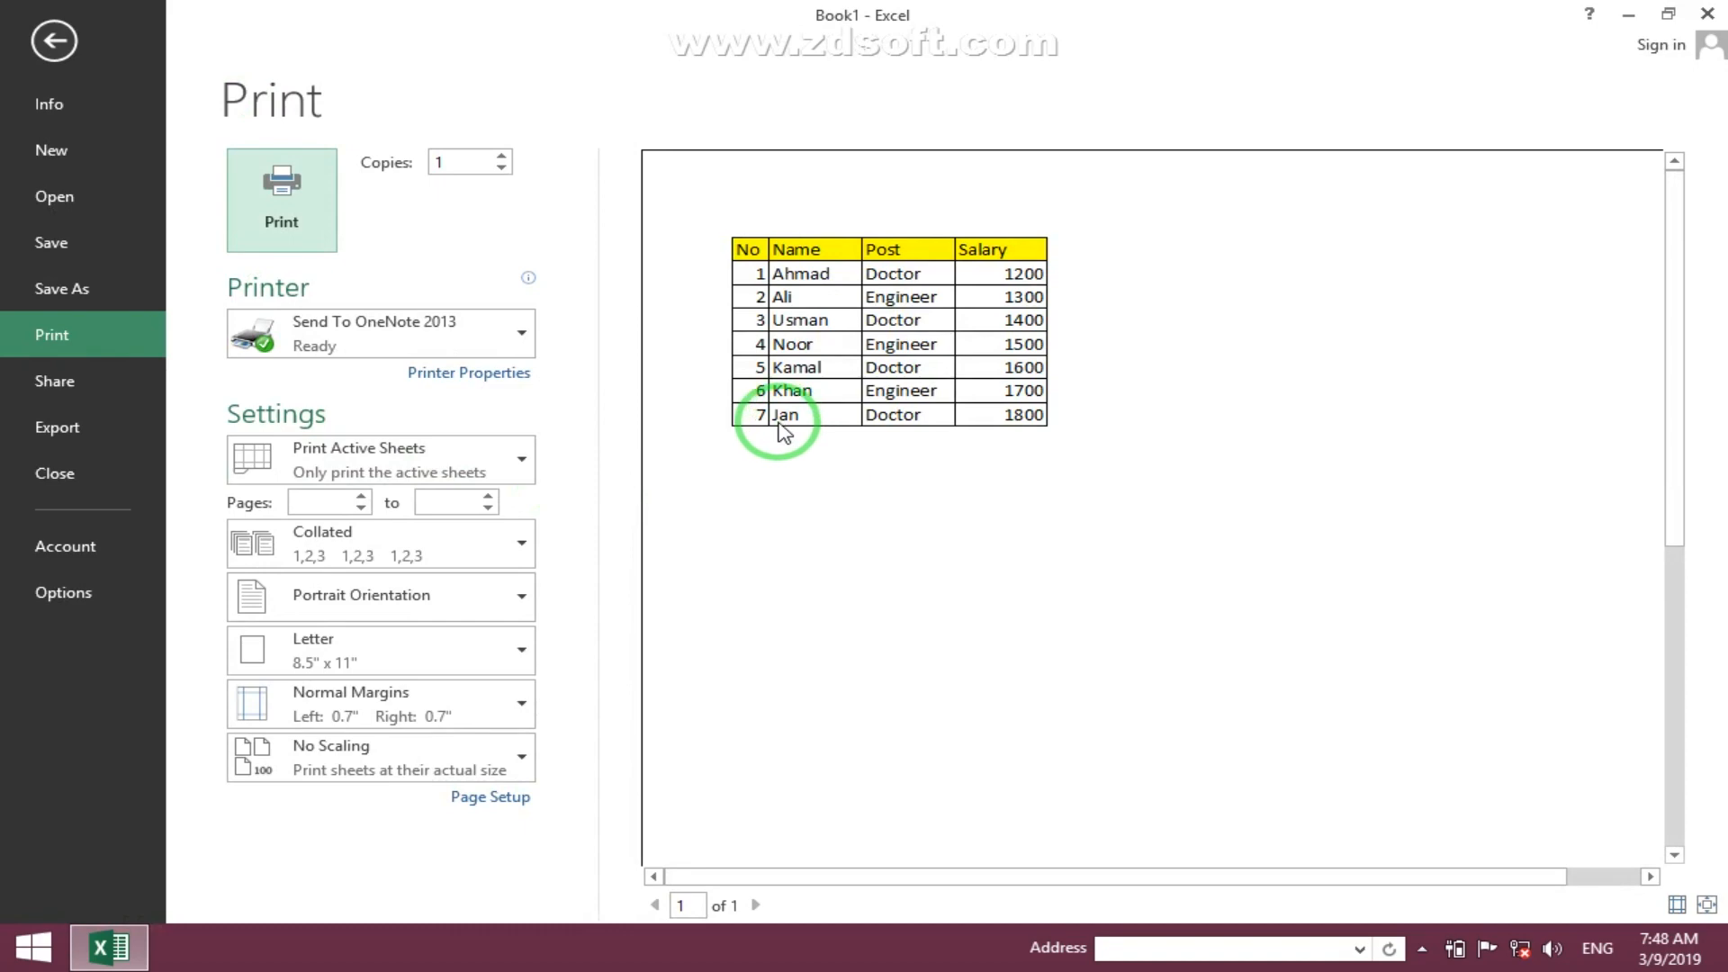
left_click(58, 45)
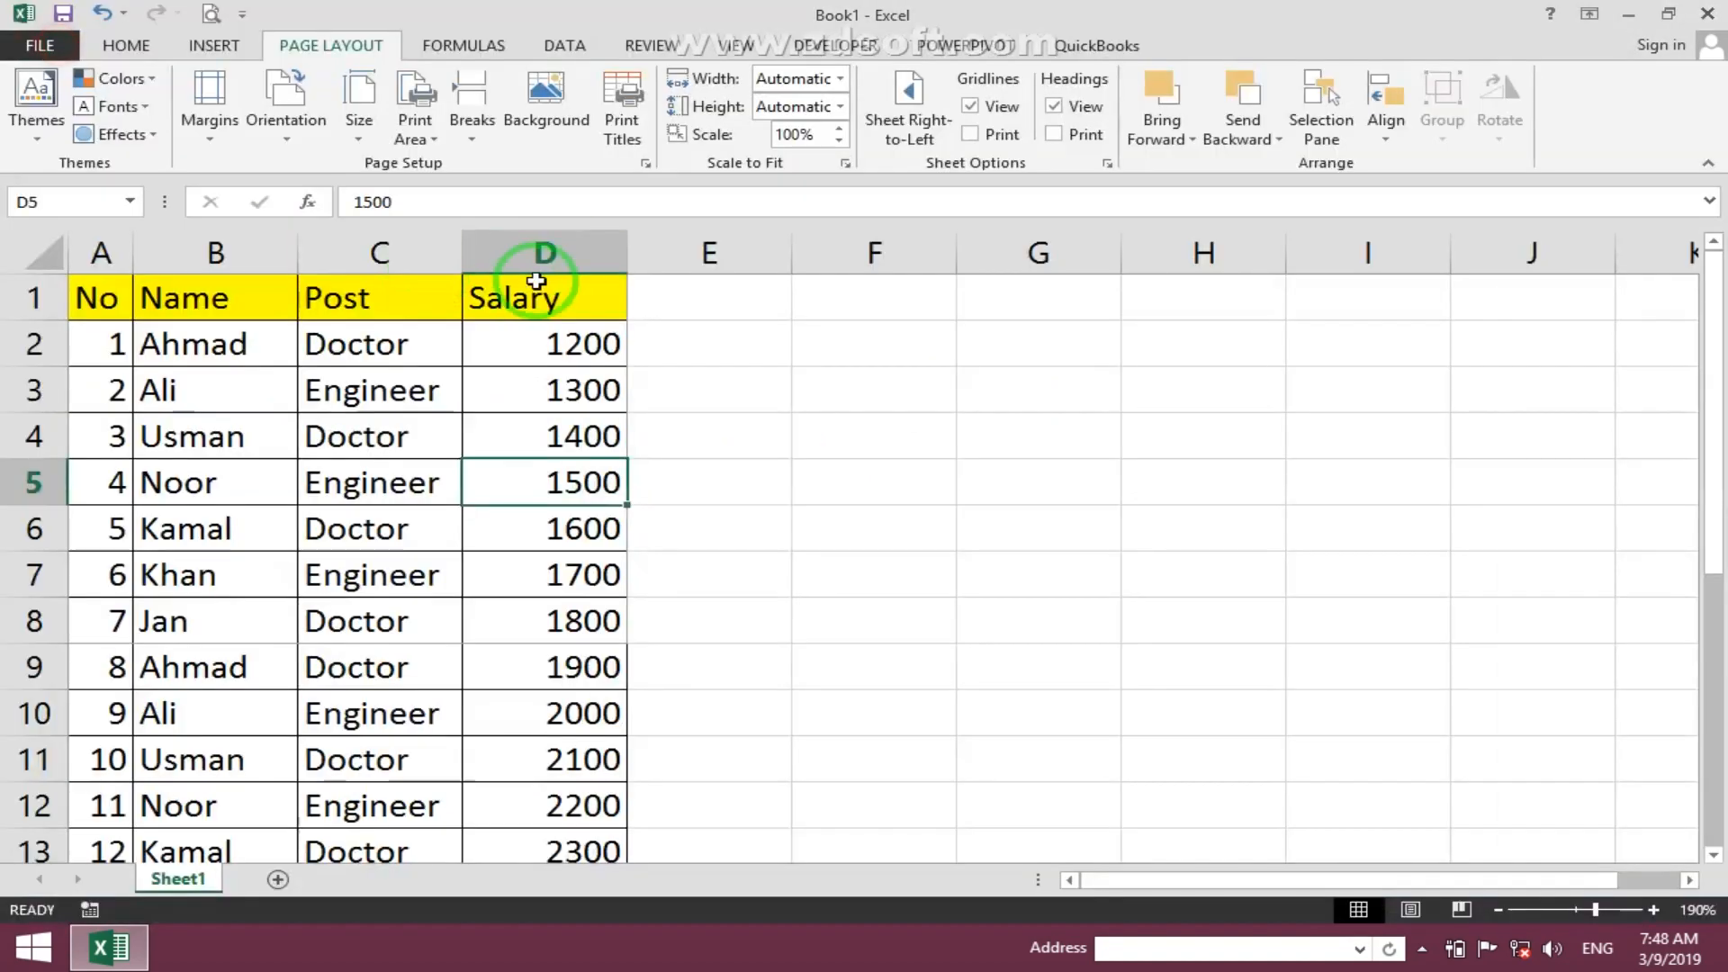
- Clear the print area field in Page Setup and confirm
left_click(593, 126)
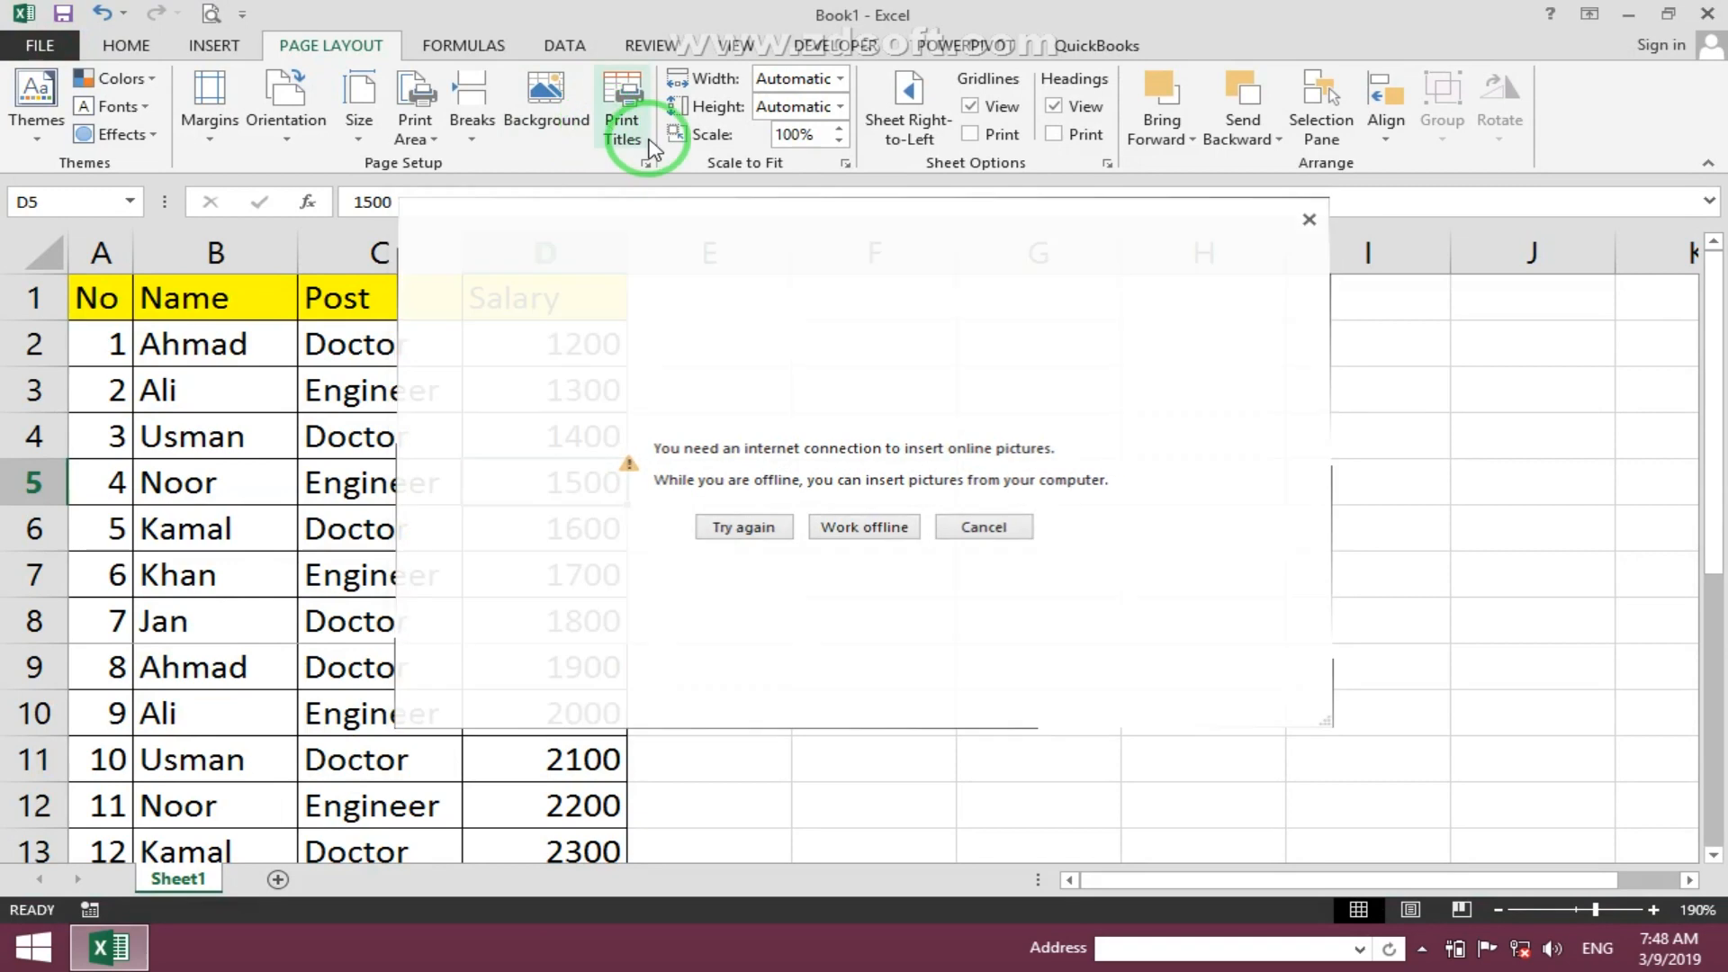
left_click(624, 124)
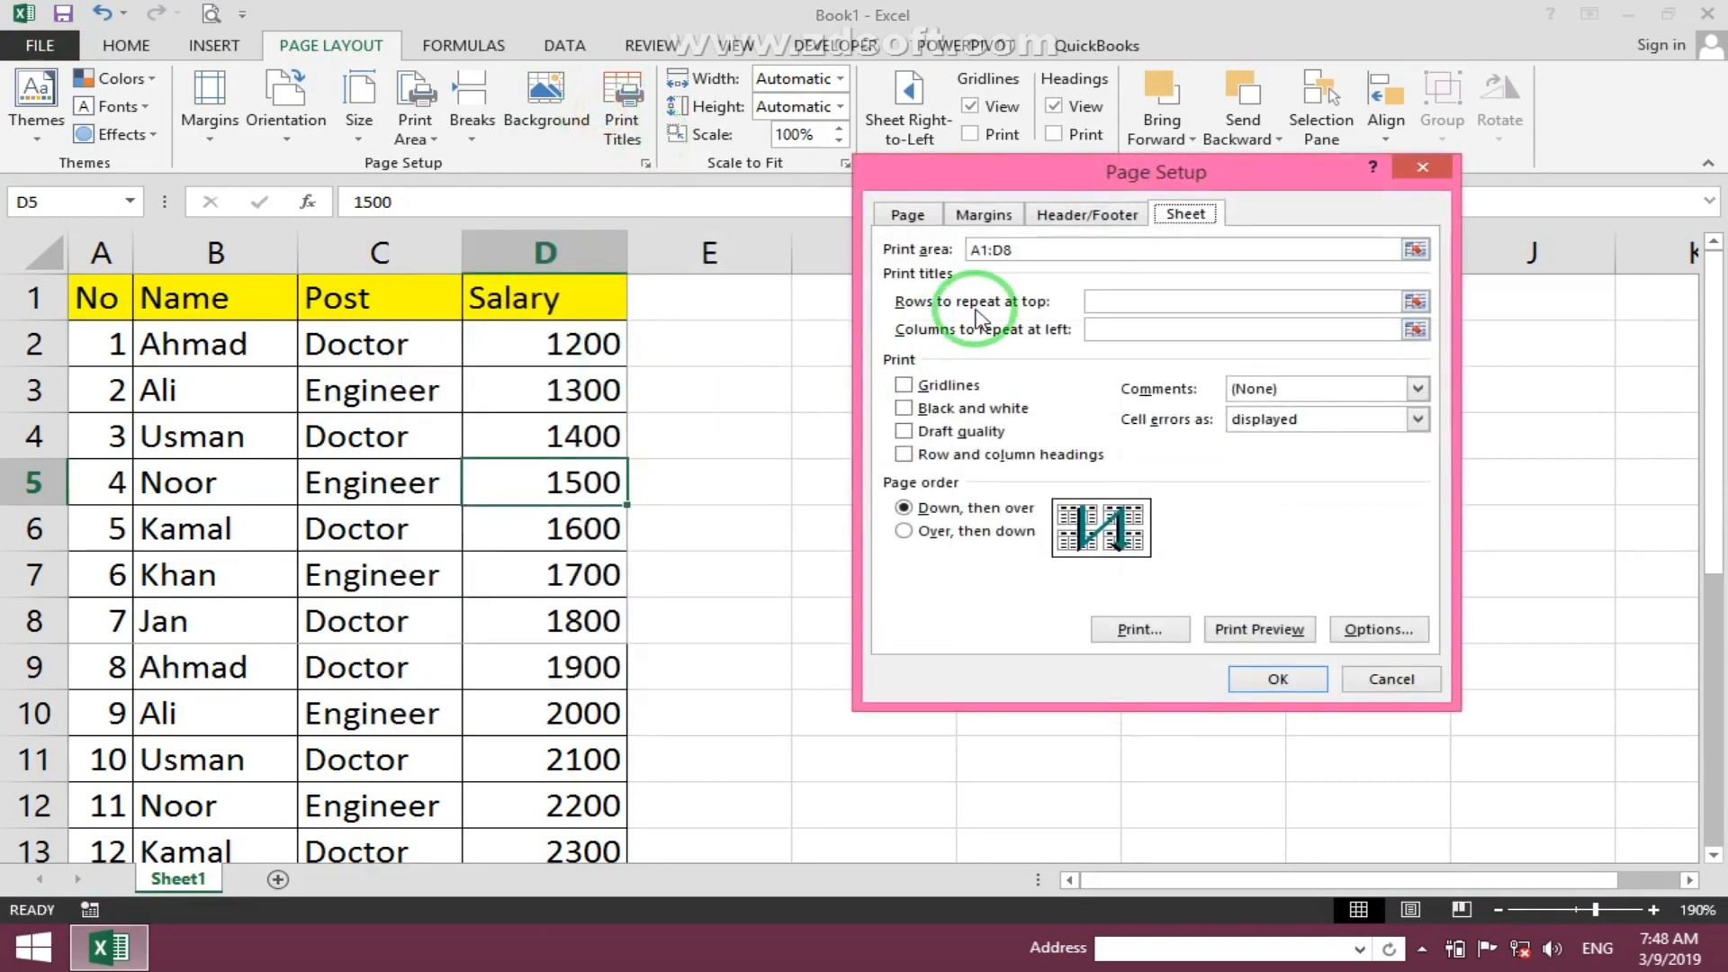
left_click_drag(988, 251, 856, 253)
key("BackSpace")
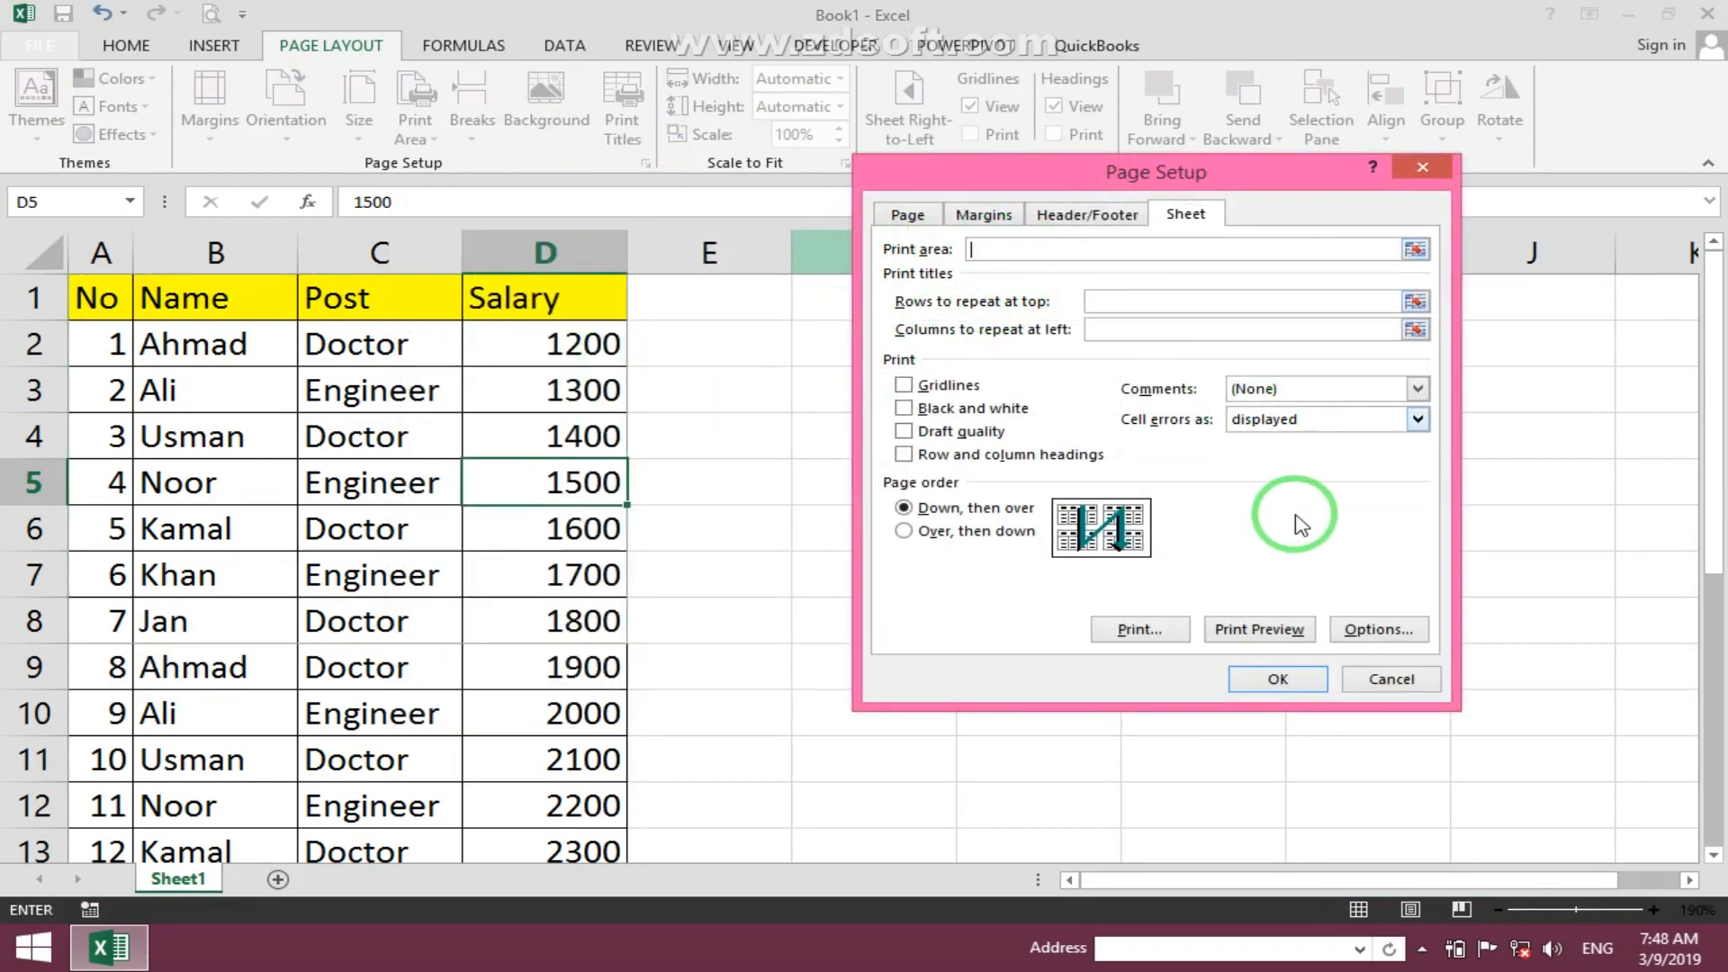
left_click(1283, 678)
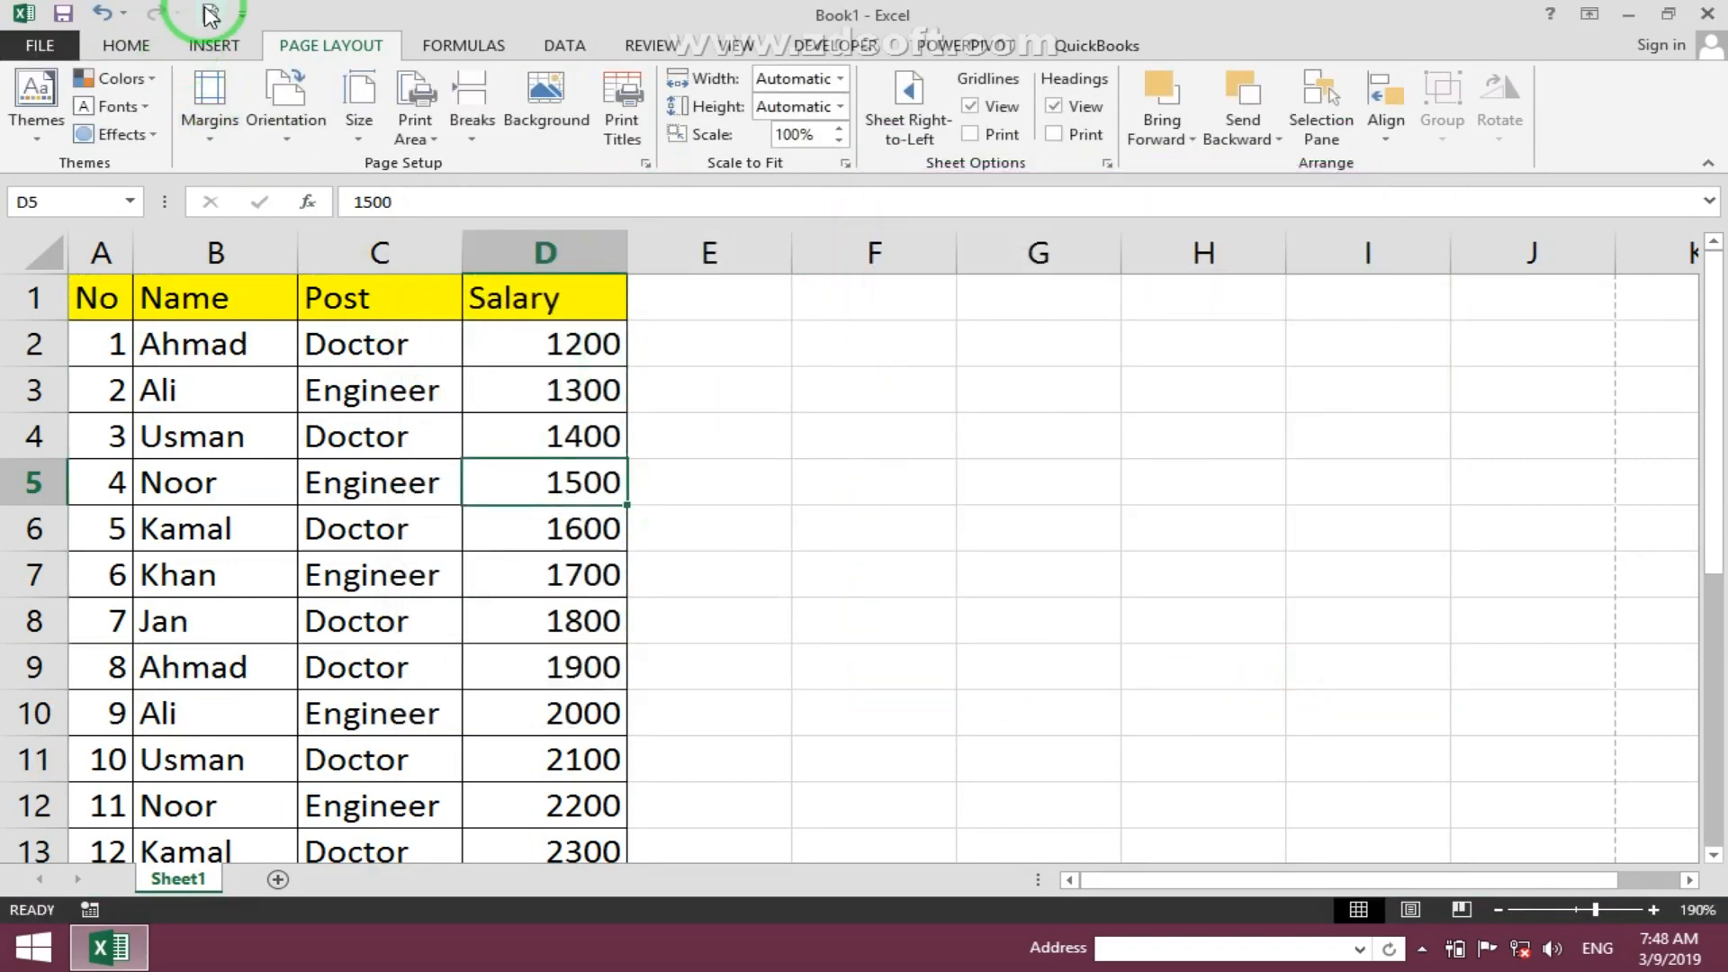
- Preview the full table printout and return to the worksheet
left_click(210, 15)
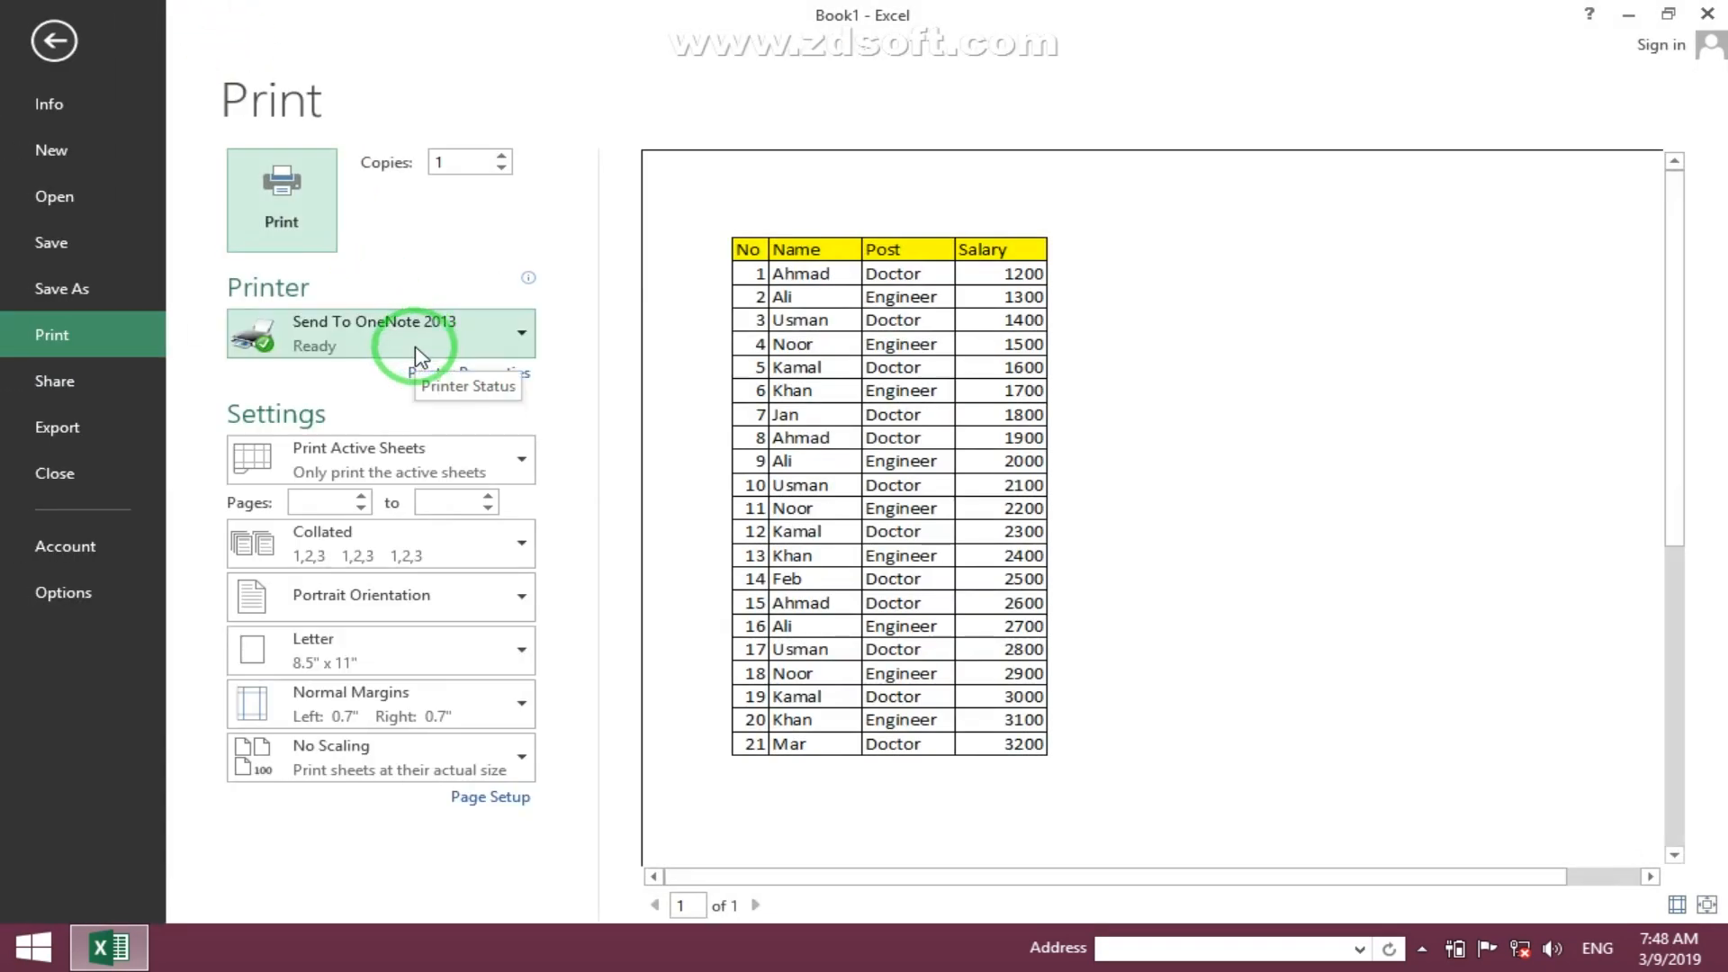
key("Escape")
- Add a new worksheet to the workbook
left_click(621, 117)
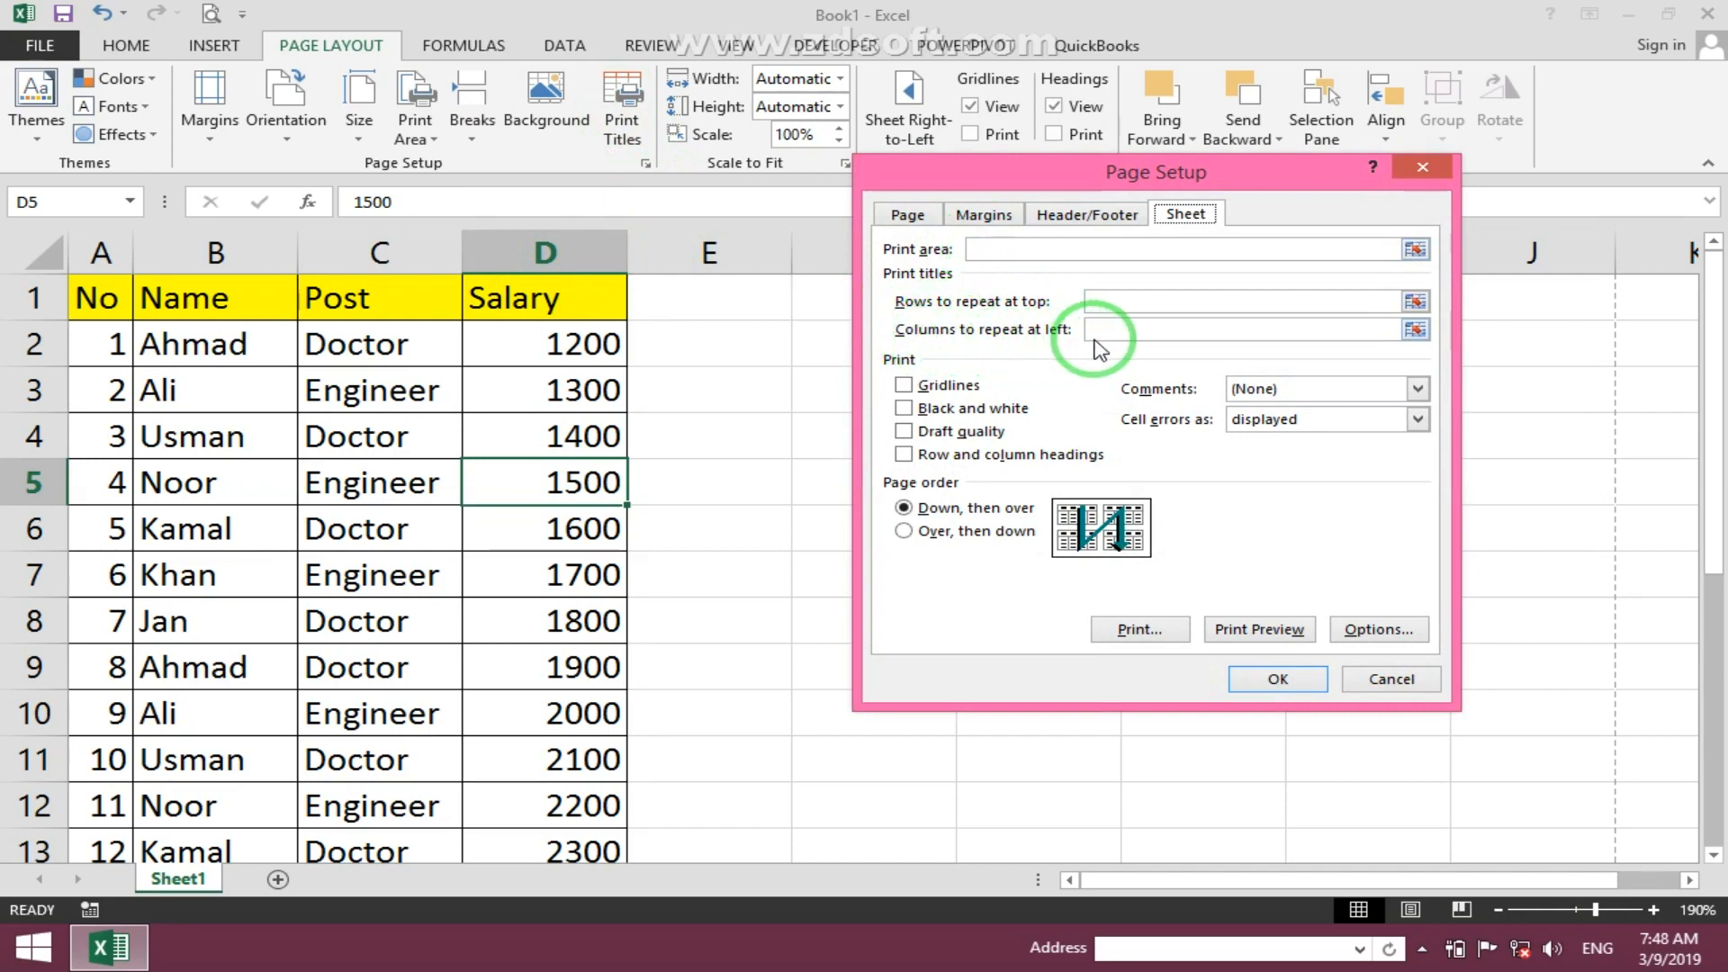
left_click(1419, 166)
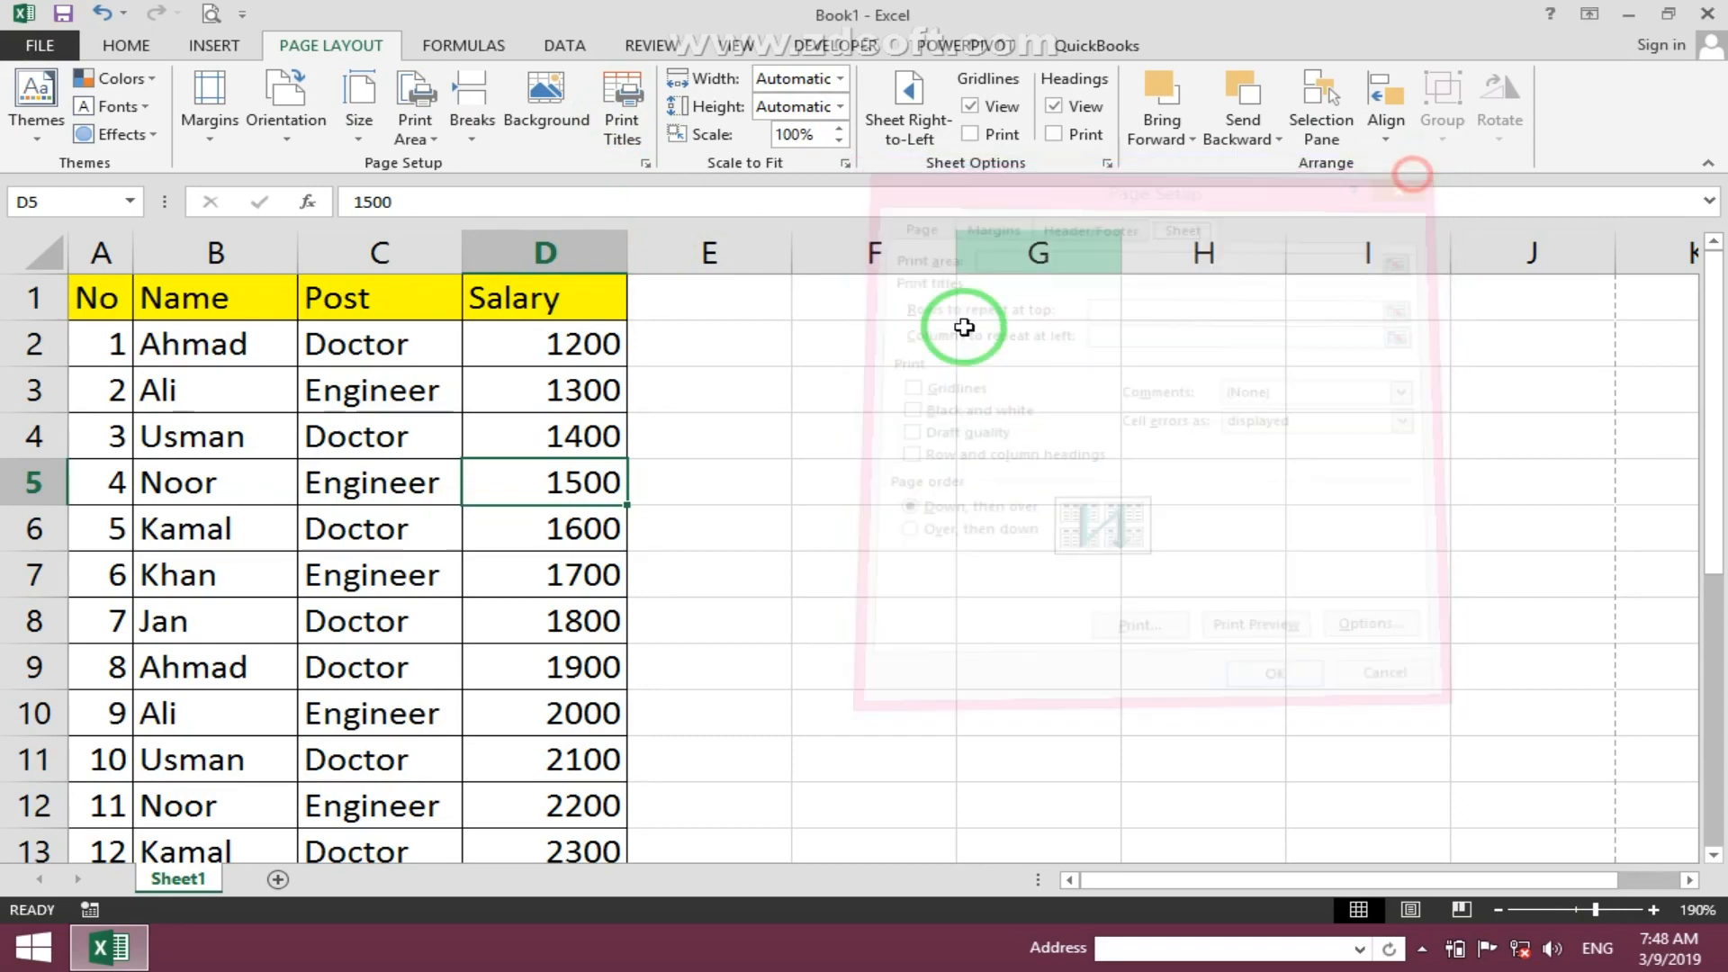
left_click(278, 879)
scroll(283, 576, "down", 3)
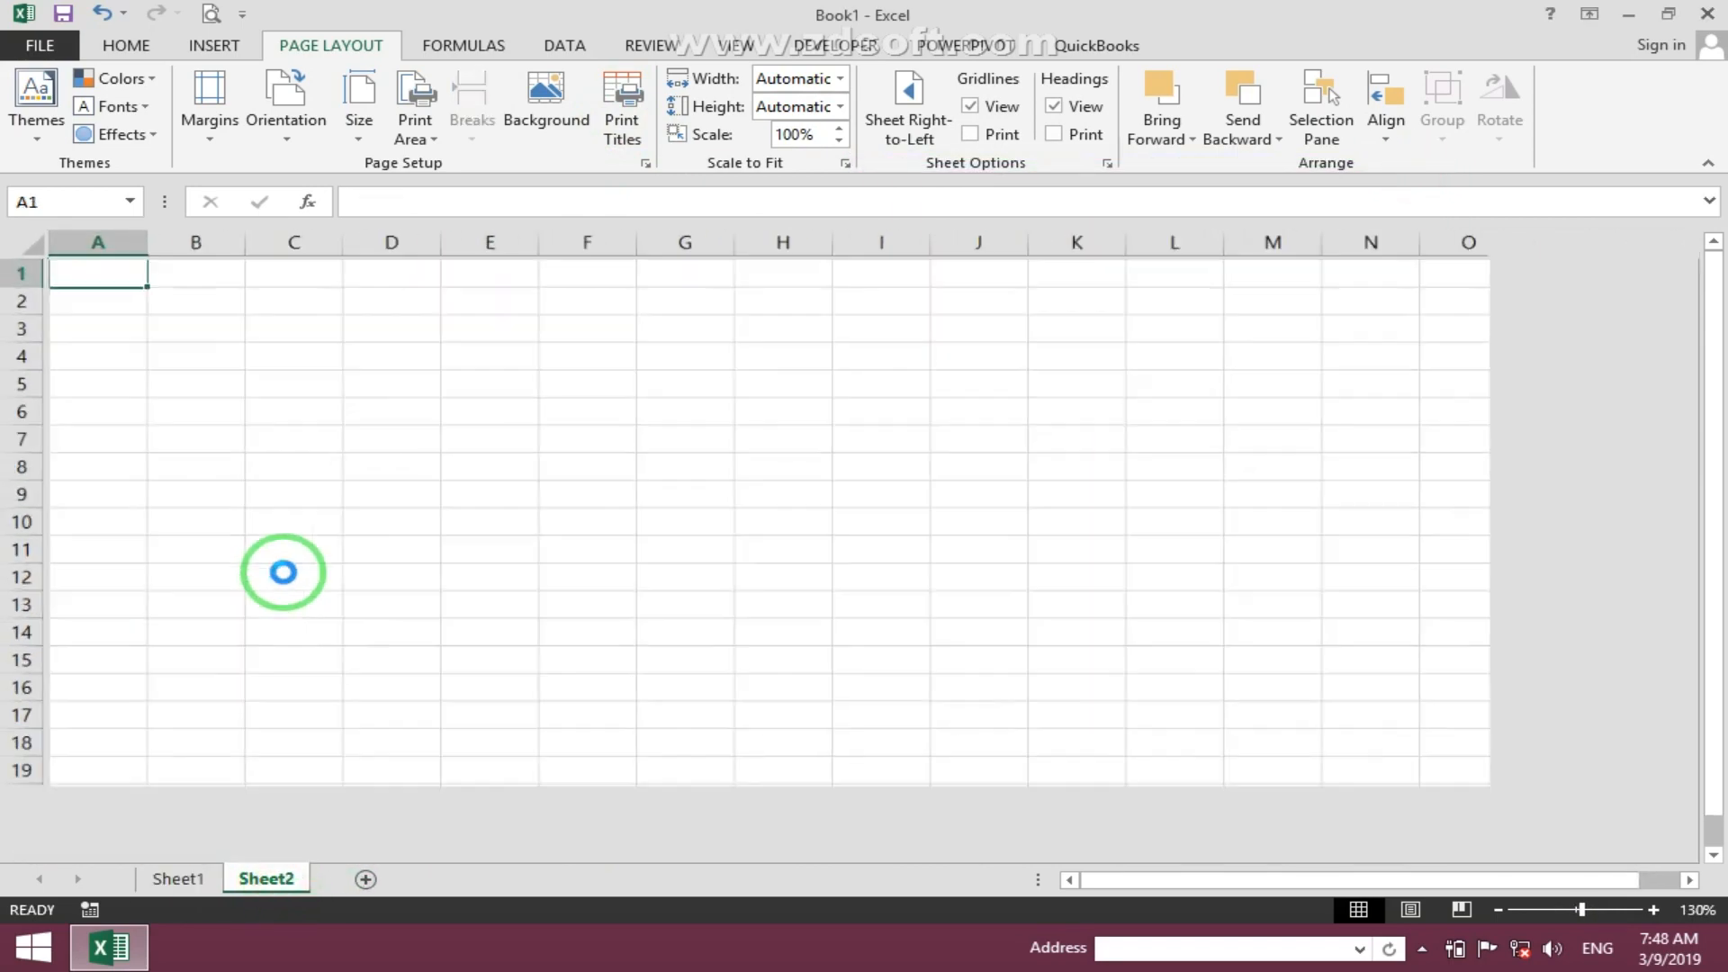
scroll(293, 583, "up", 1)
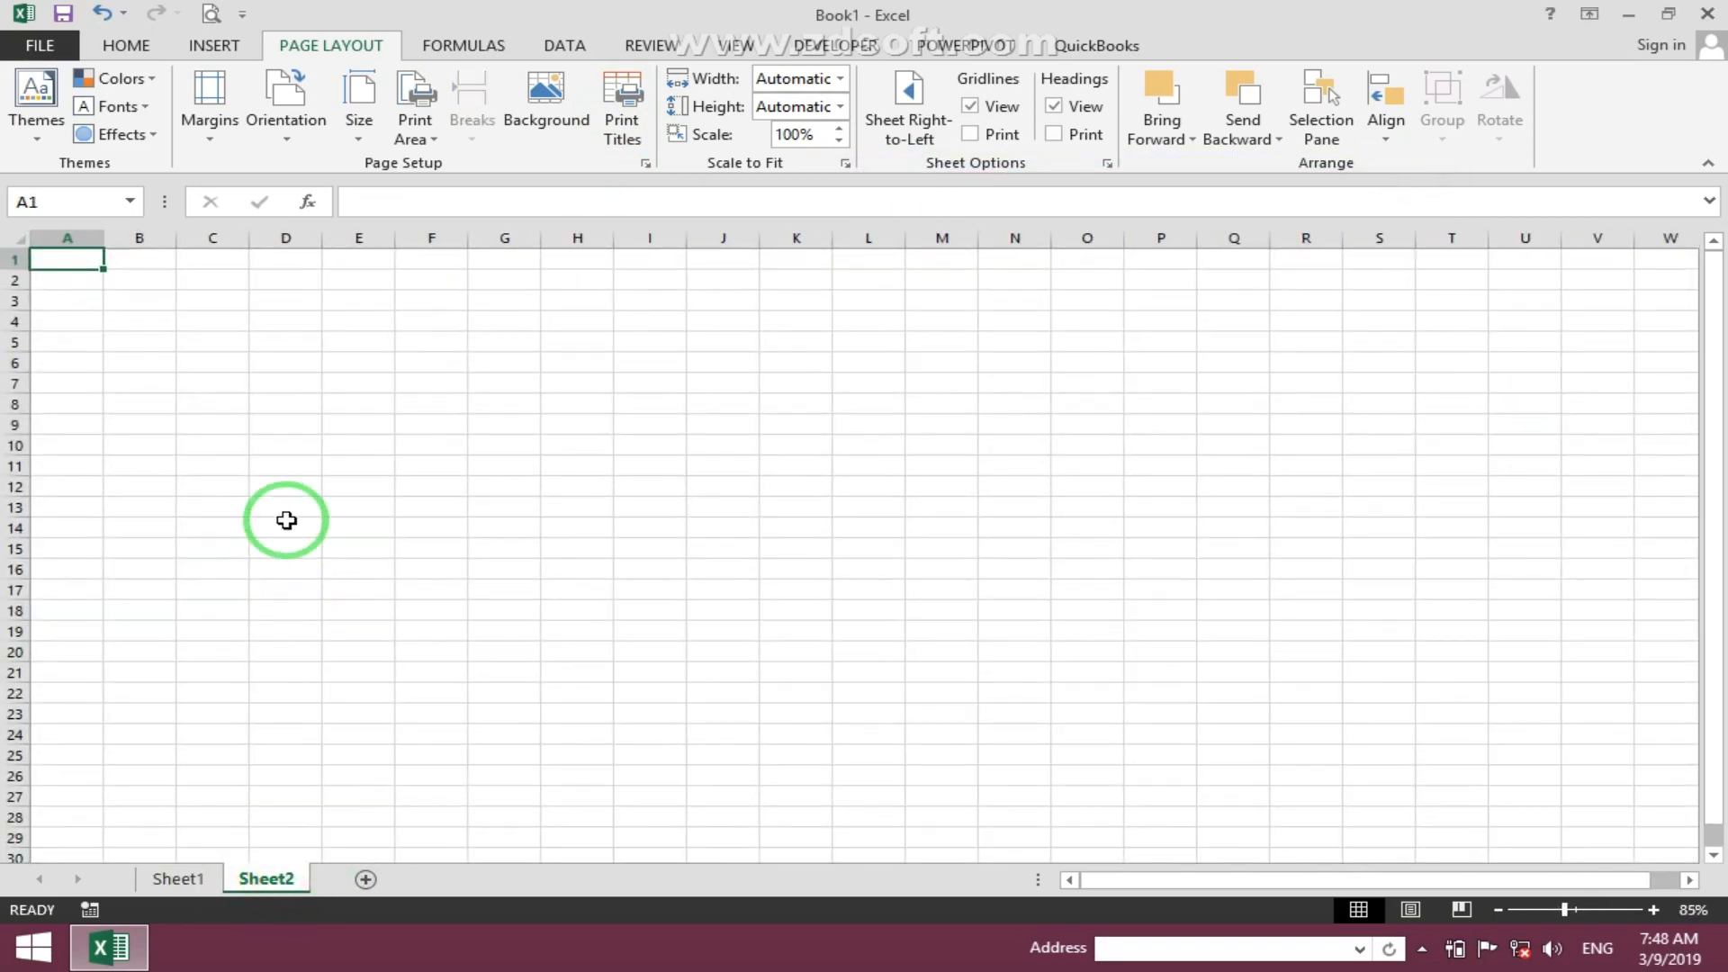
- Enter 'Page No 1' in cell E10 of the new sheet
left_click(622, 115)
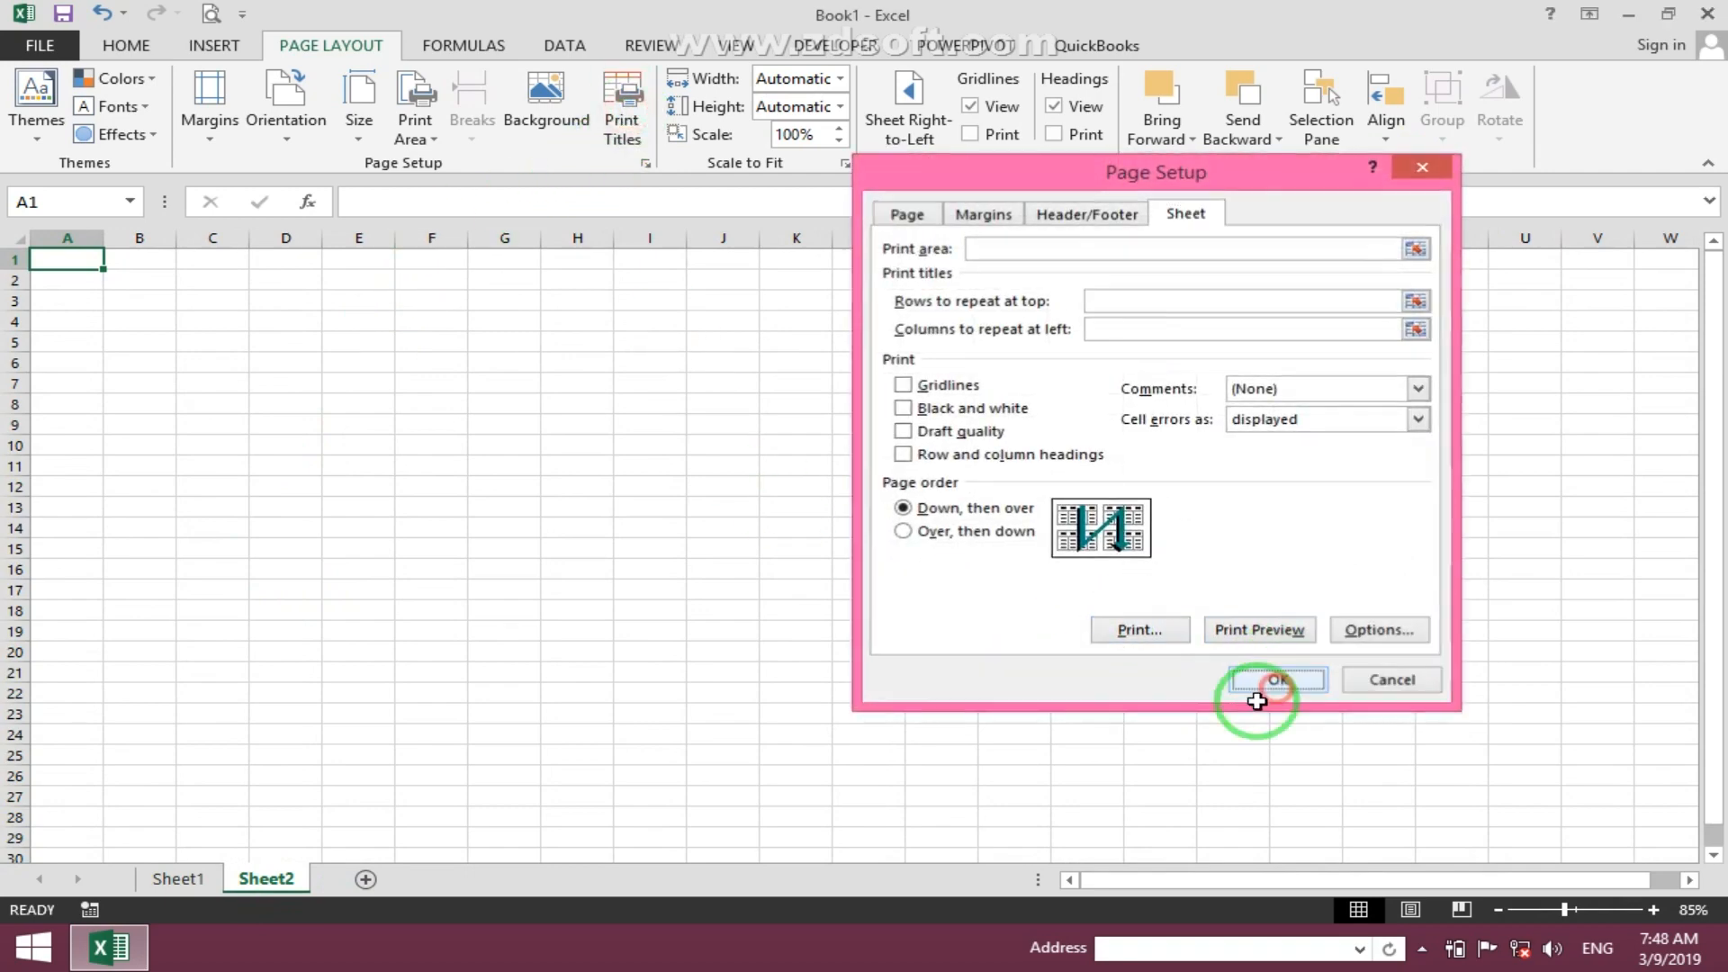
left_click(1269, 666)
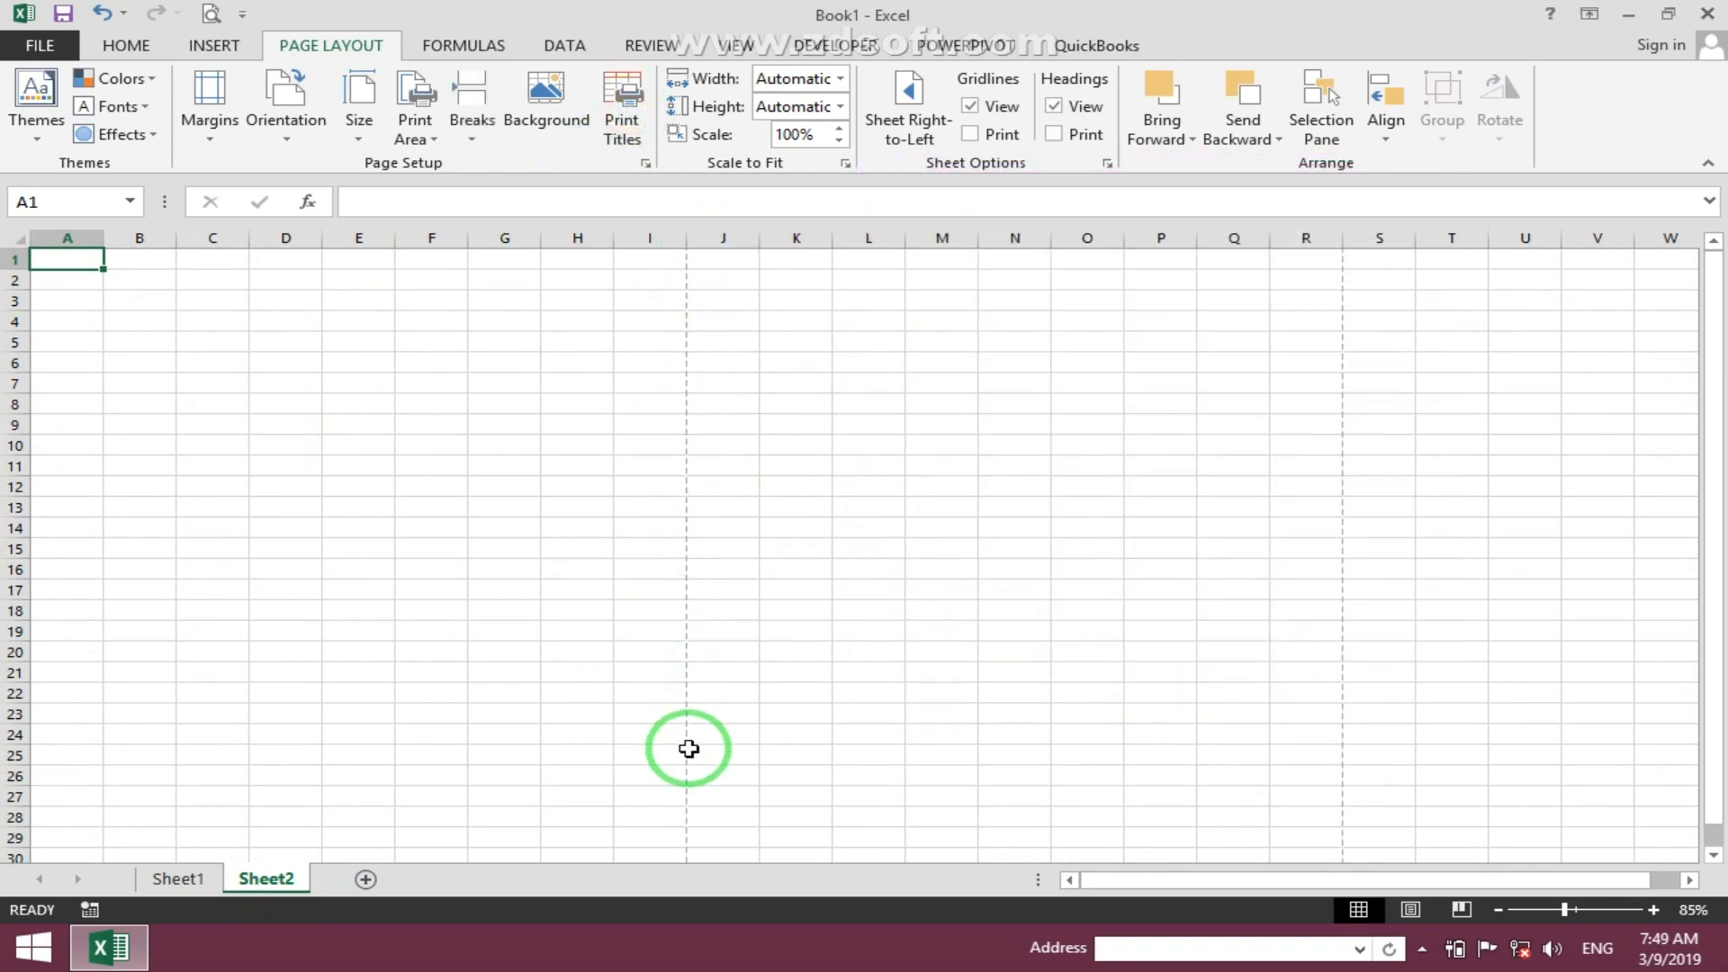
left_click(360, 452)
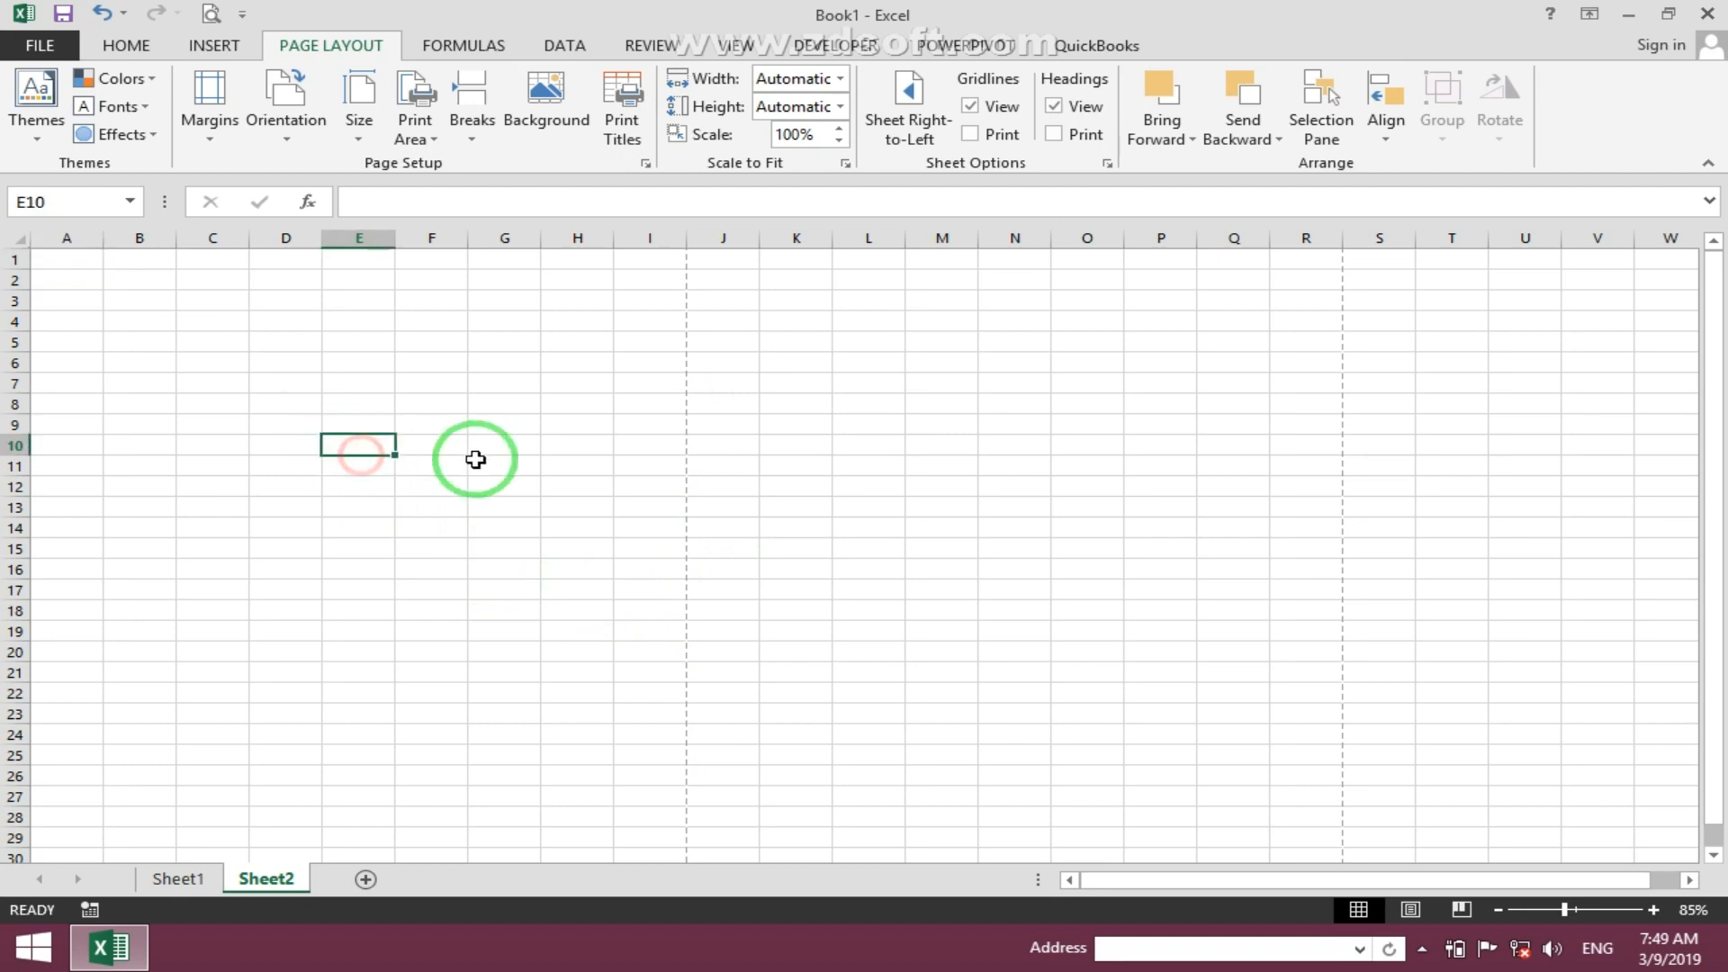
type("Page No")
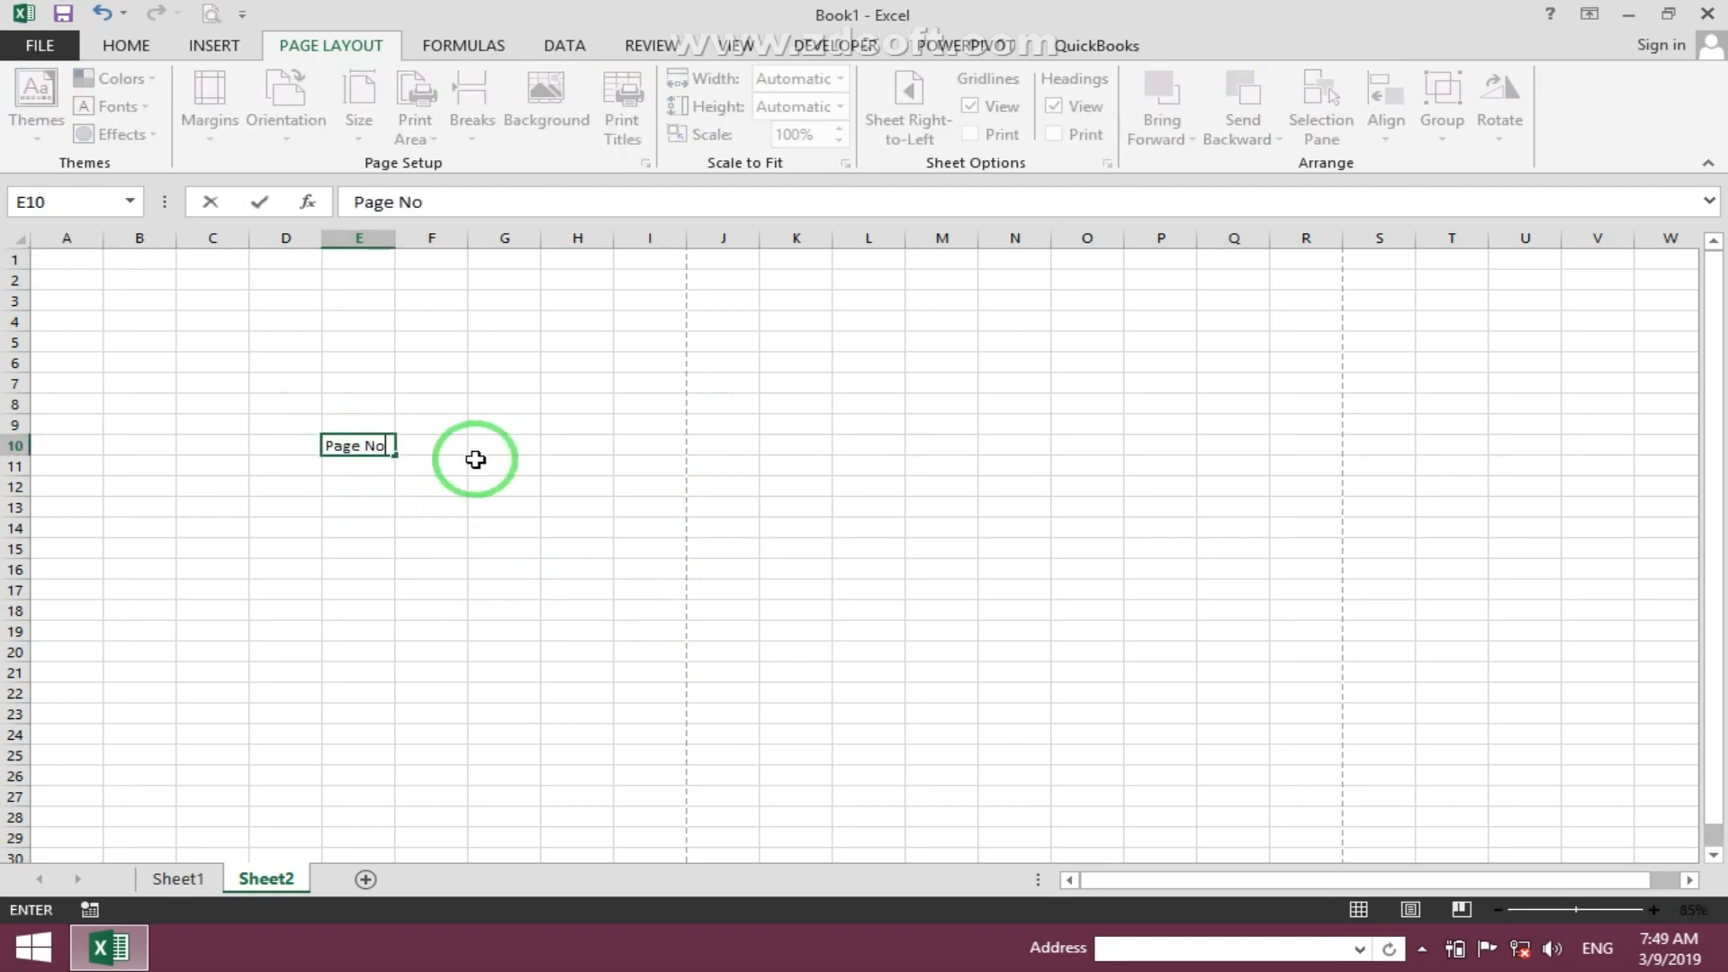
type(" 1")
key("Return")
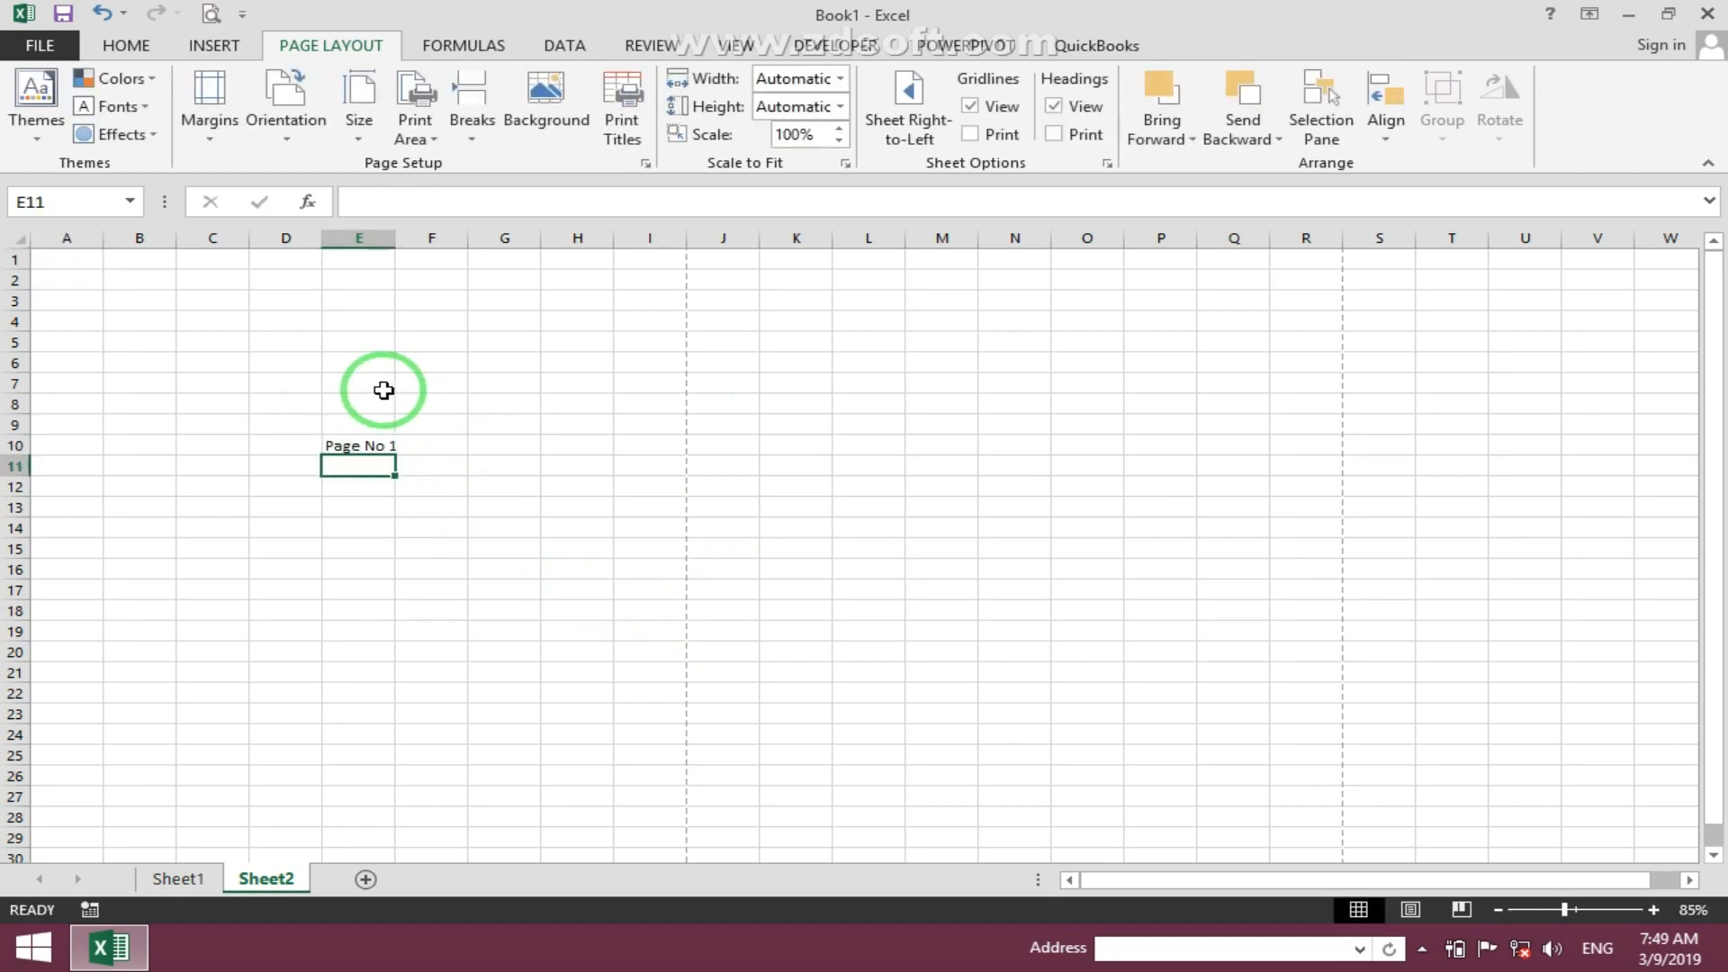
- Enter 'Page No 2' in cell E59 on the second printed page area
left_click_drag(1034, 430, 1026, 446)
scroll(463, 459, "down", 10)
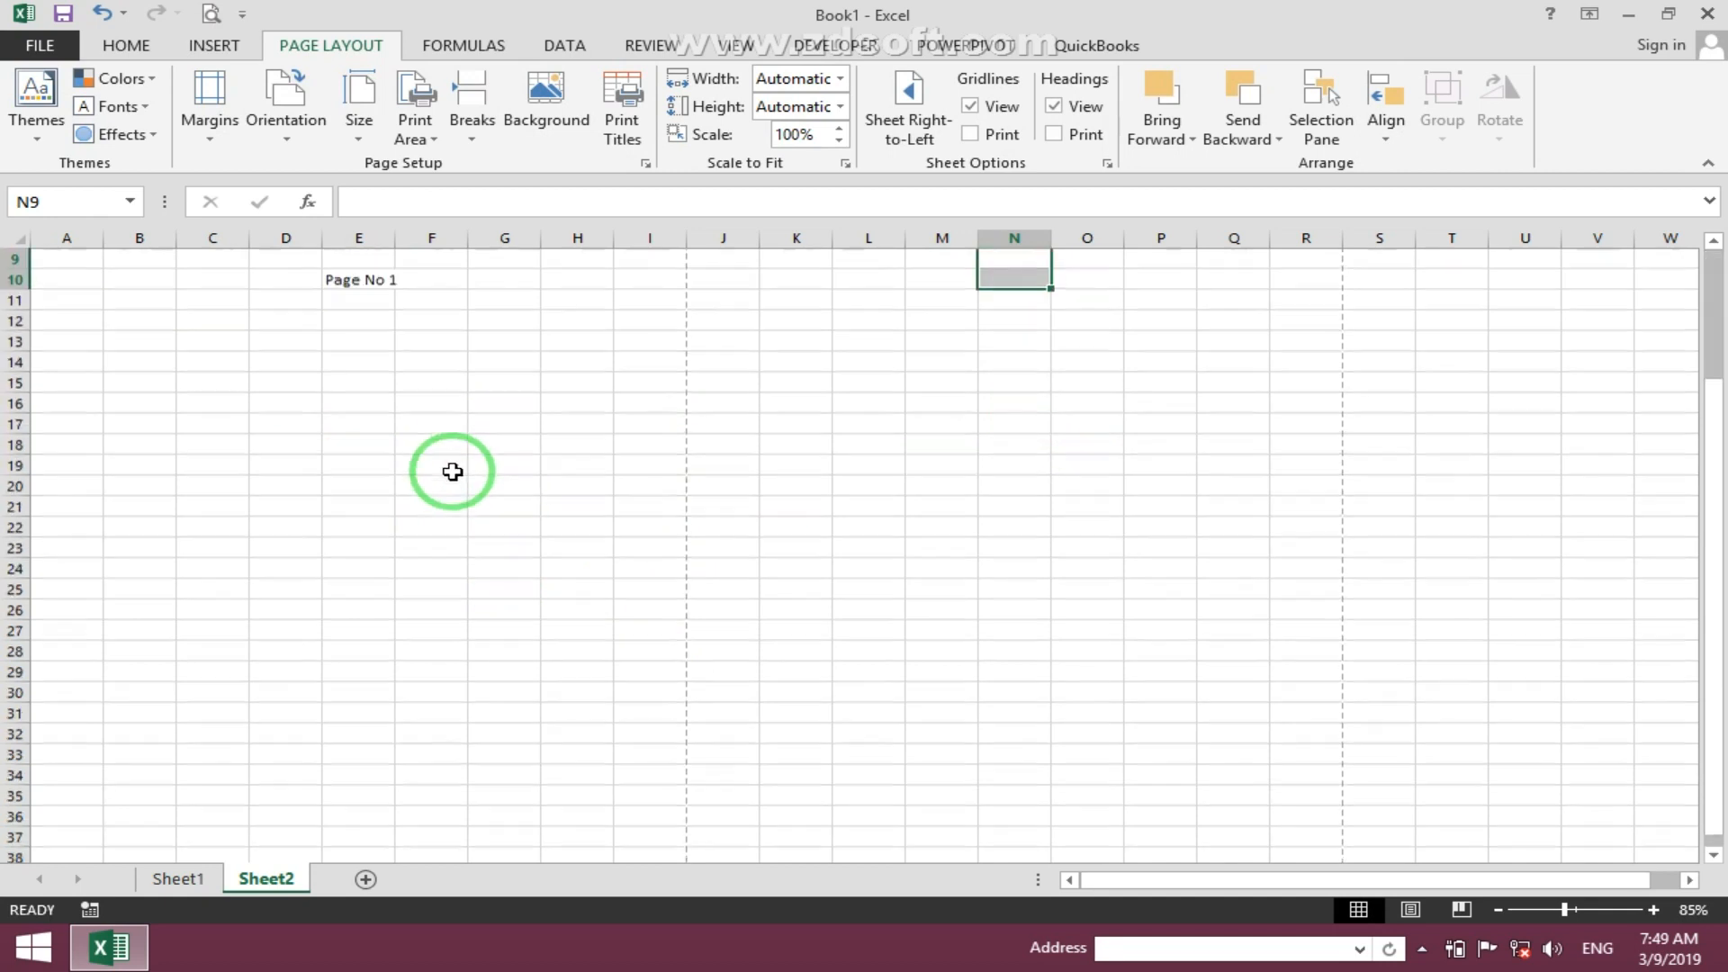
scroll(477, 533, "down", 3)
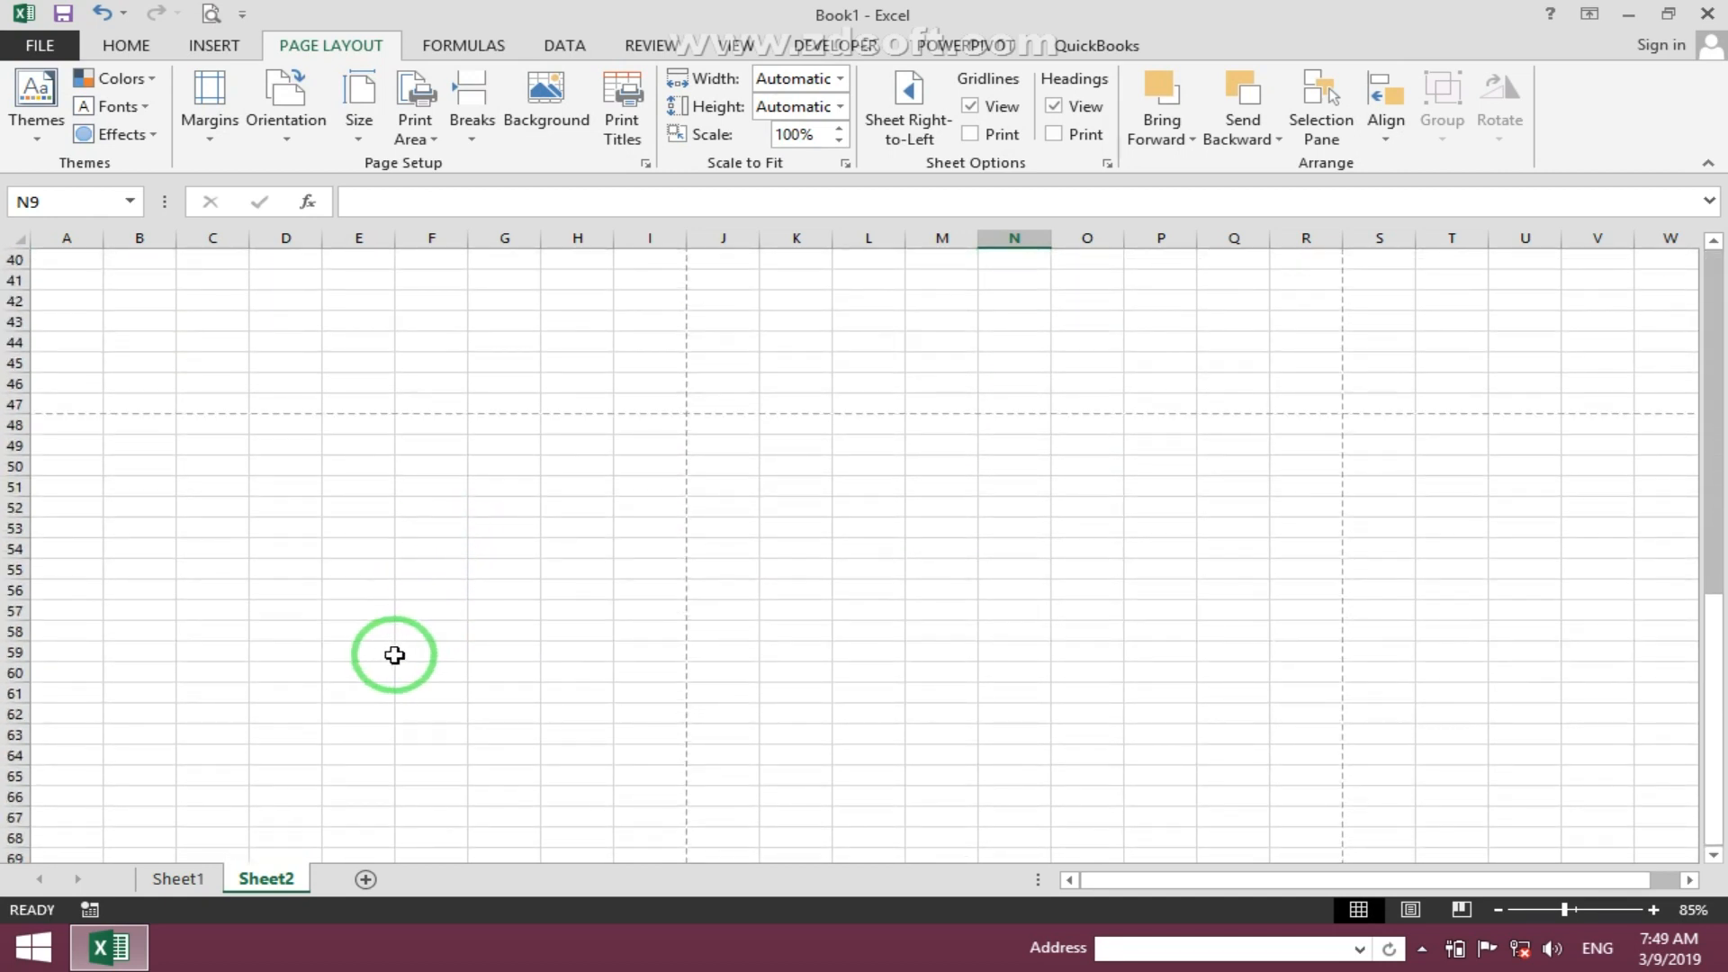
left_click(338, 650)
type("Page No 2")
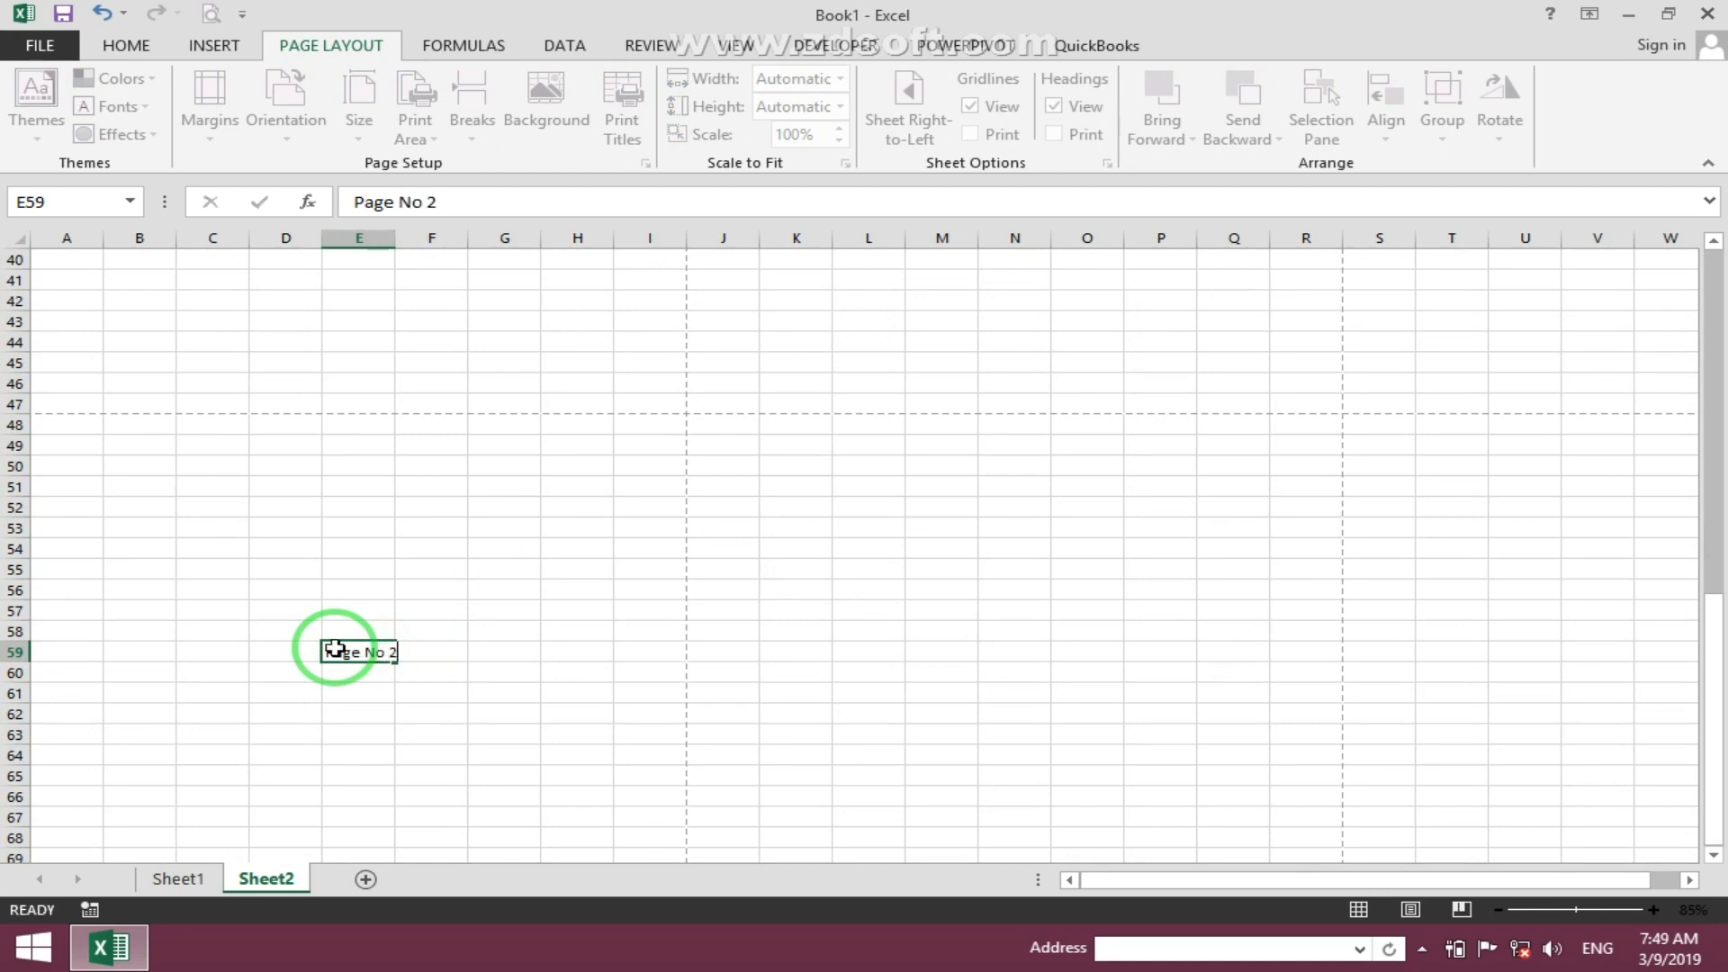
key("Return")
- Enter 'Page No 3' in cell F103 on the third printed page area
scroll(339, 644, "down", 14)
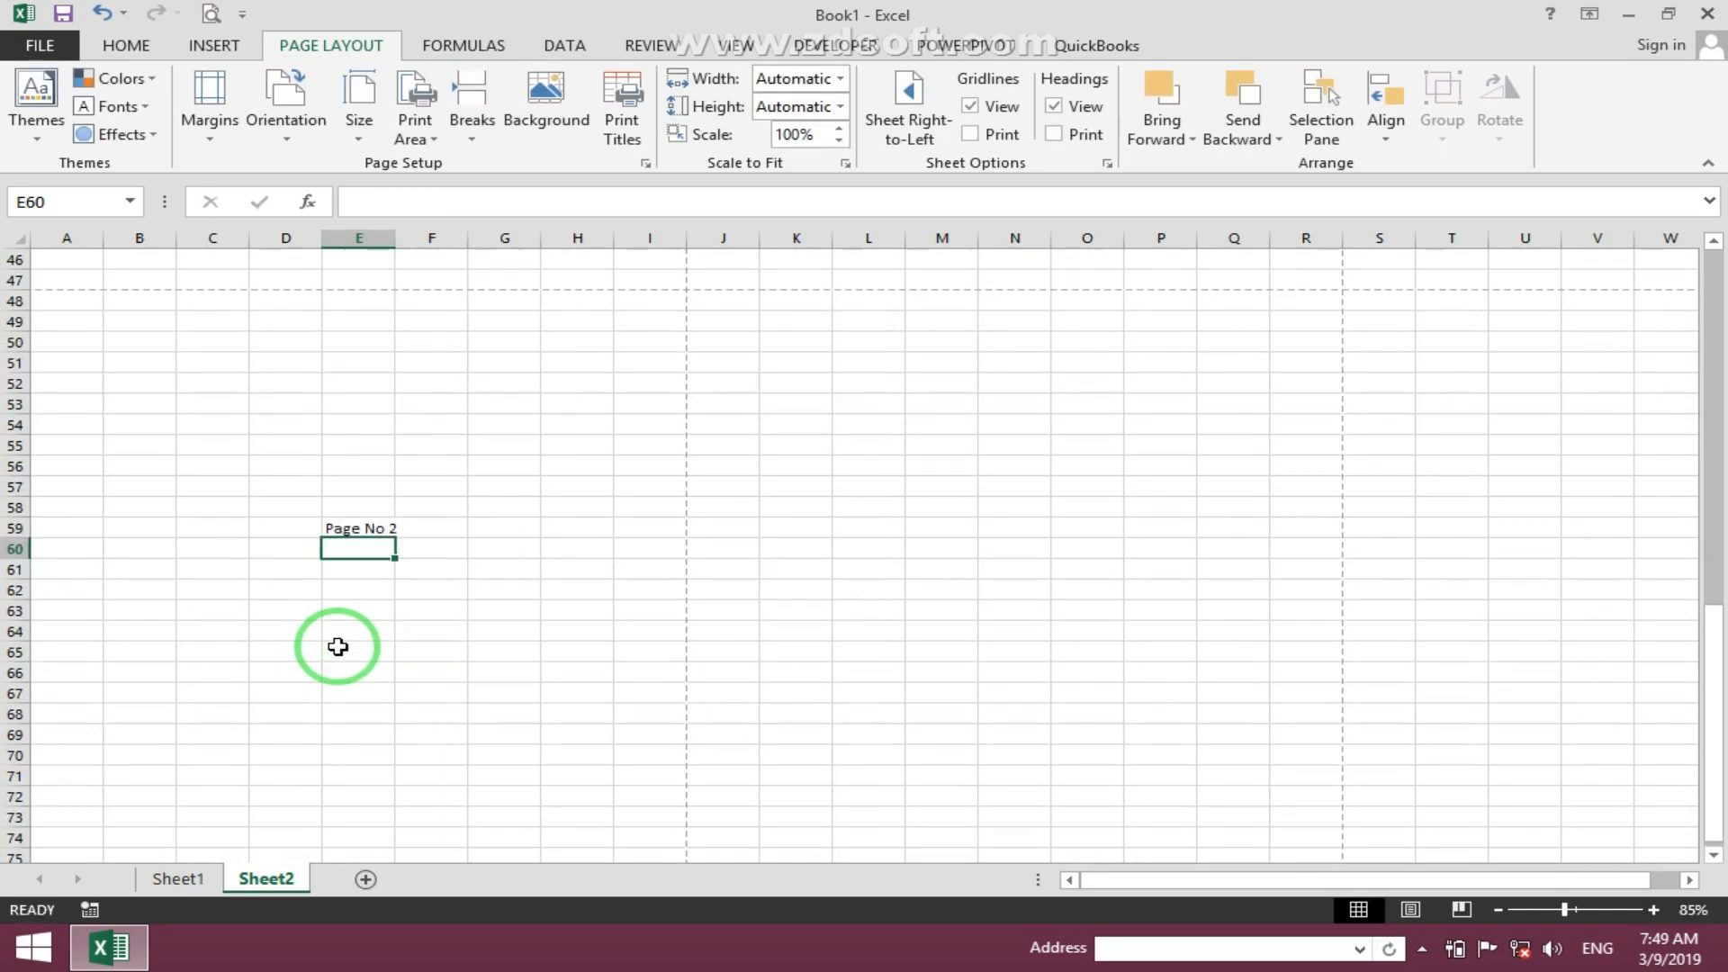
scroll(383, 638, "down", 1)
left_click(398, 628)
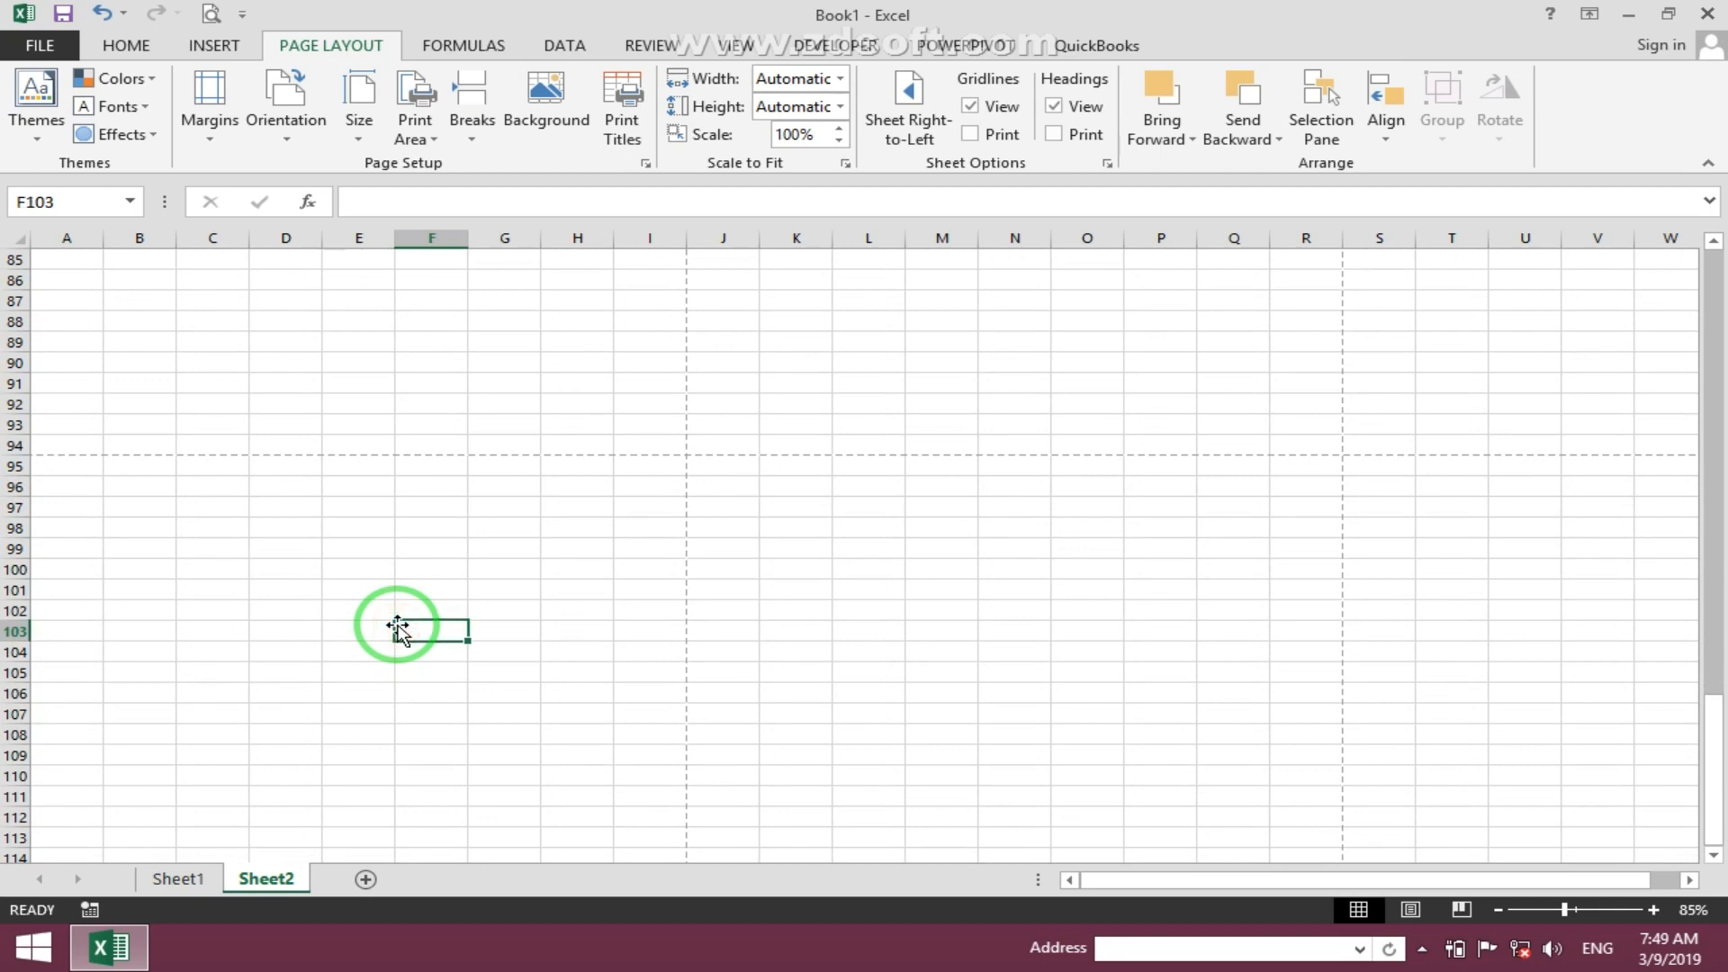
type("Page No")
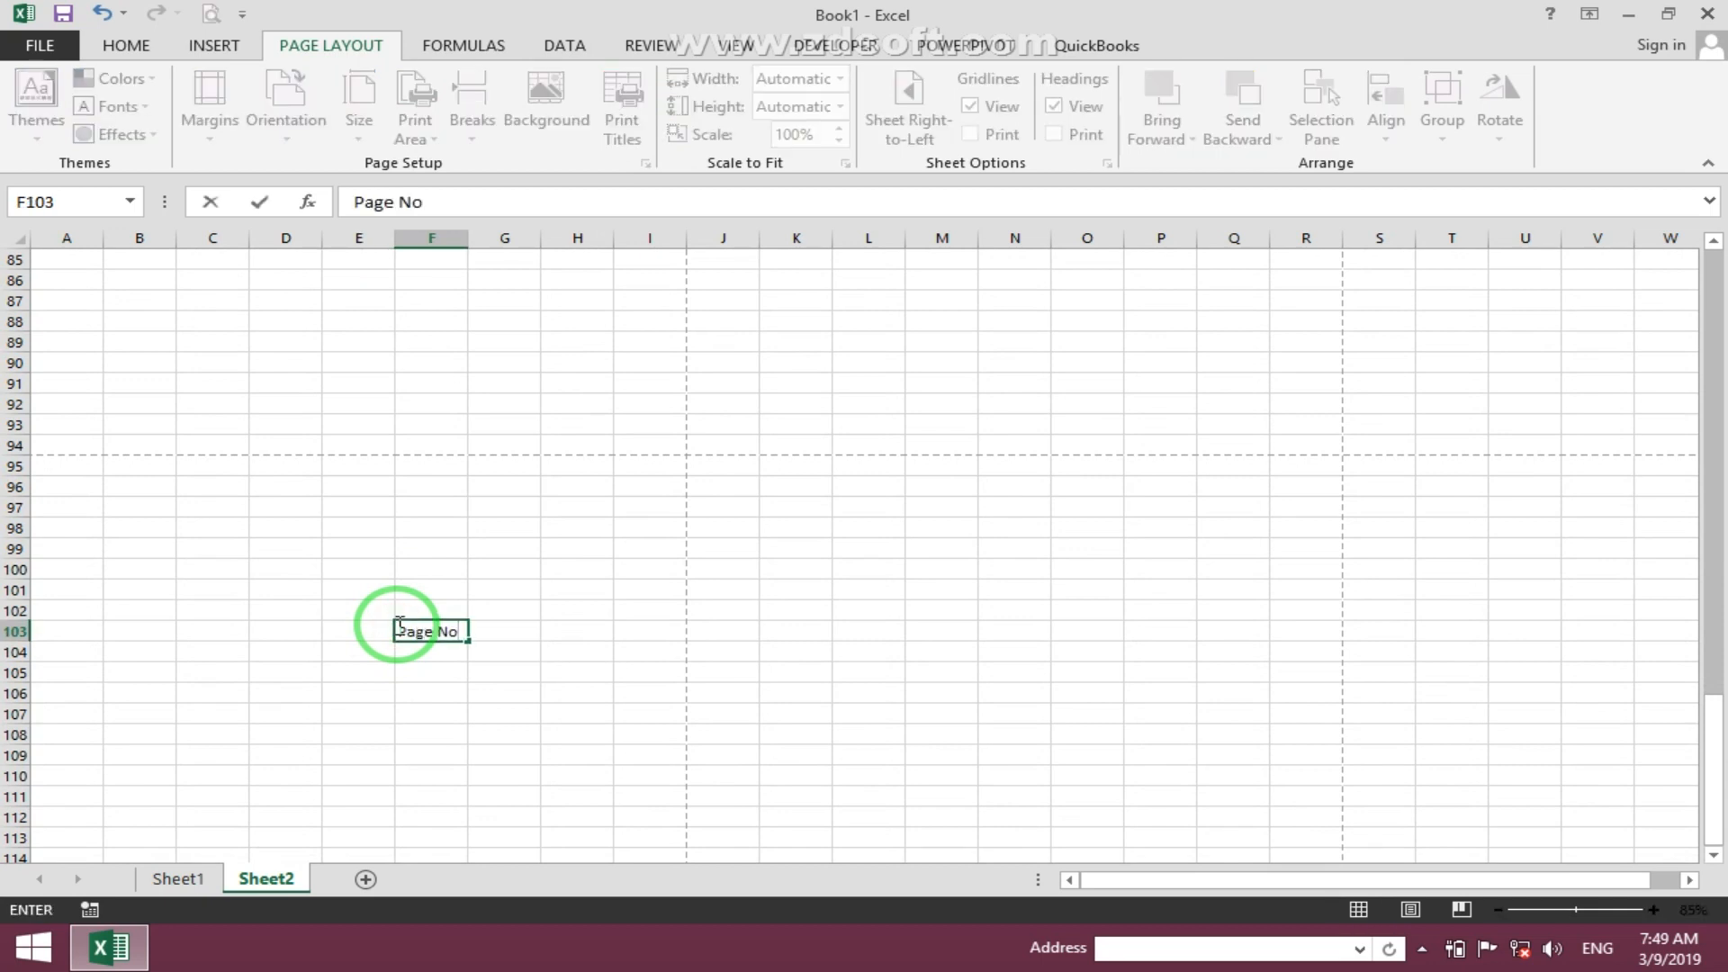
type(" 3")
key("Return")
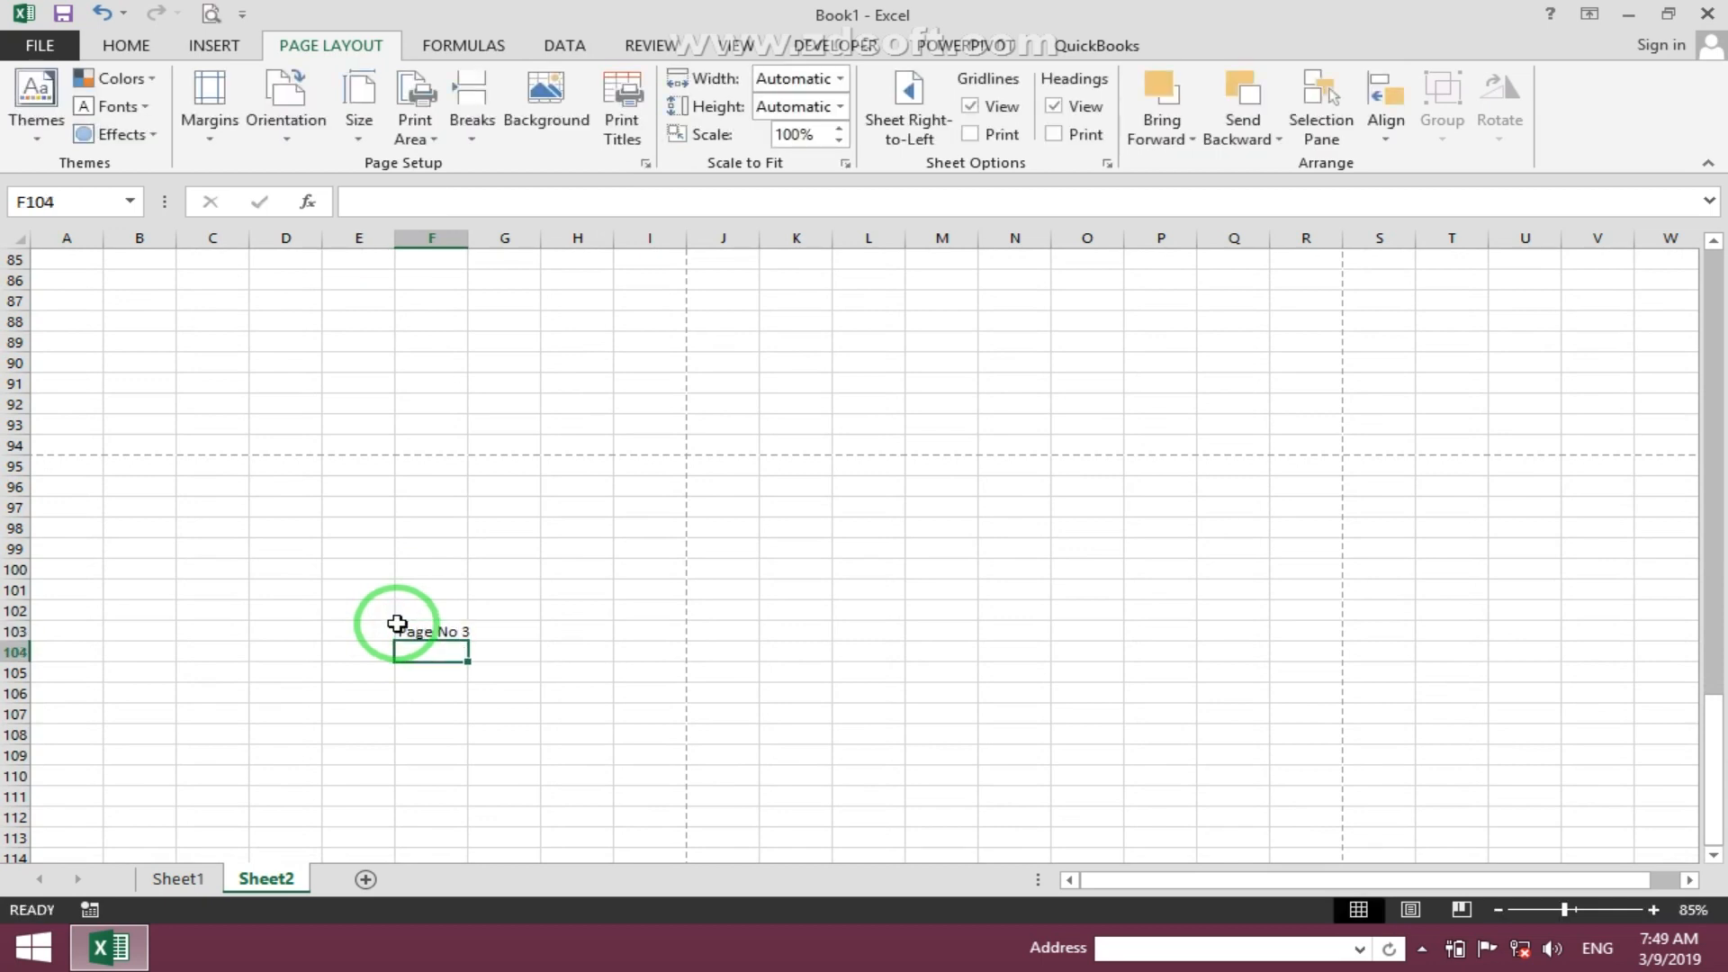
- Enter 'Student Database' in cell A4 of the new sheet
scroll(224, 506, "up", 20)
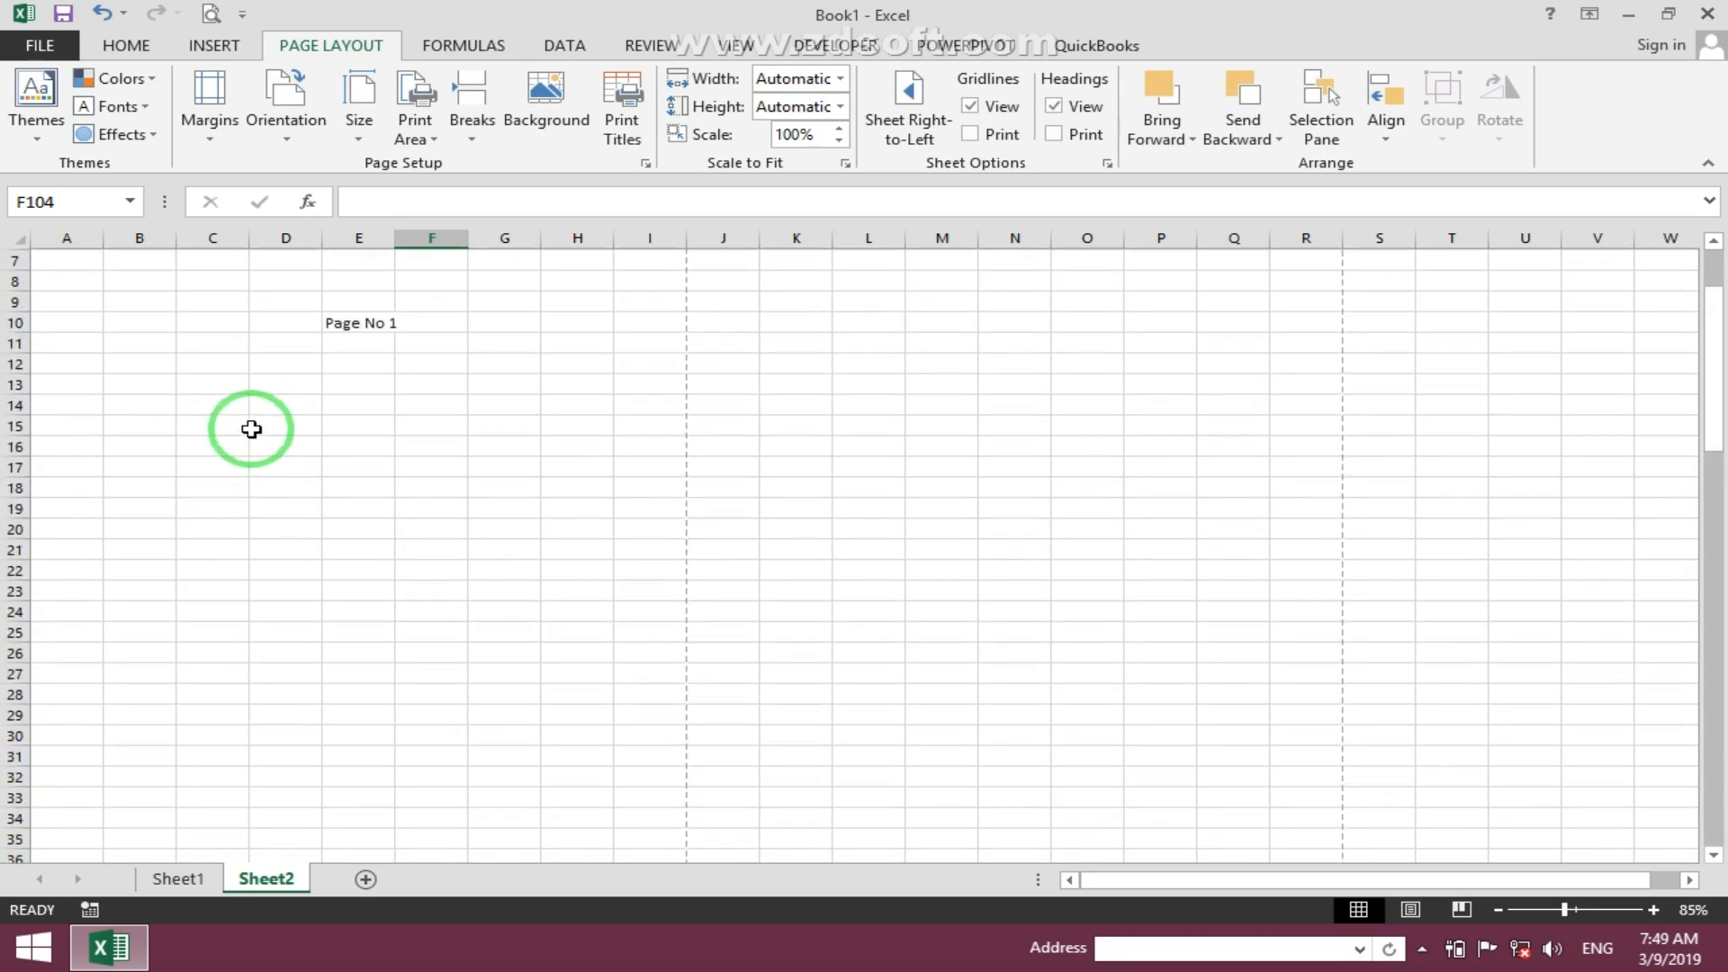
scroll(251, 430, "up", 2)
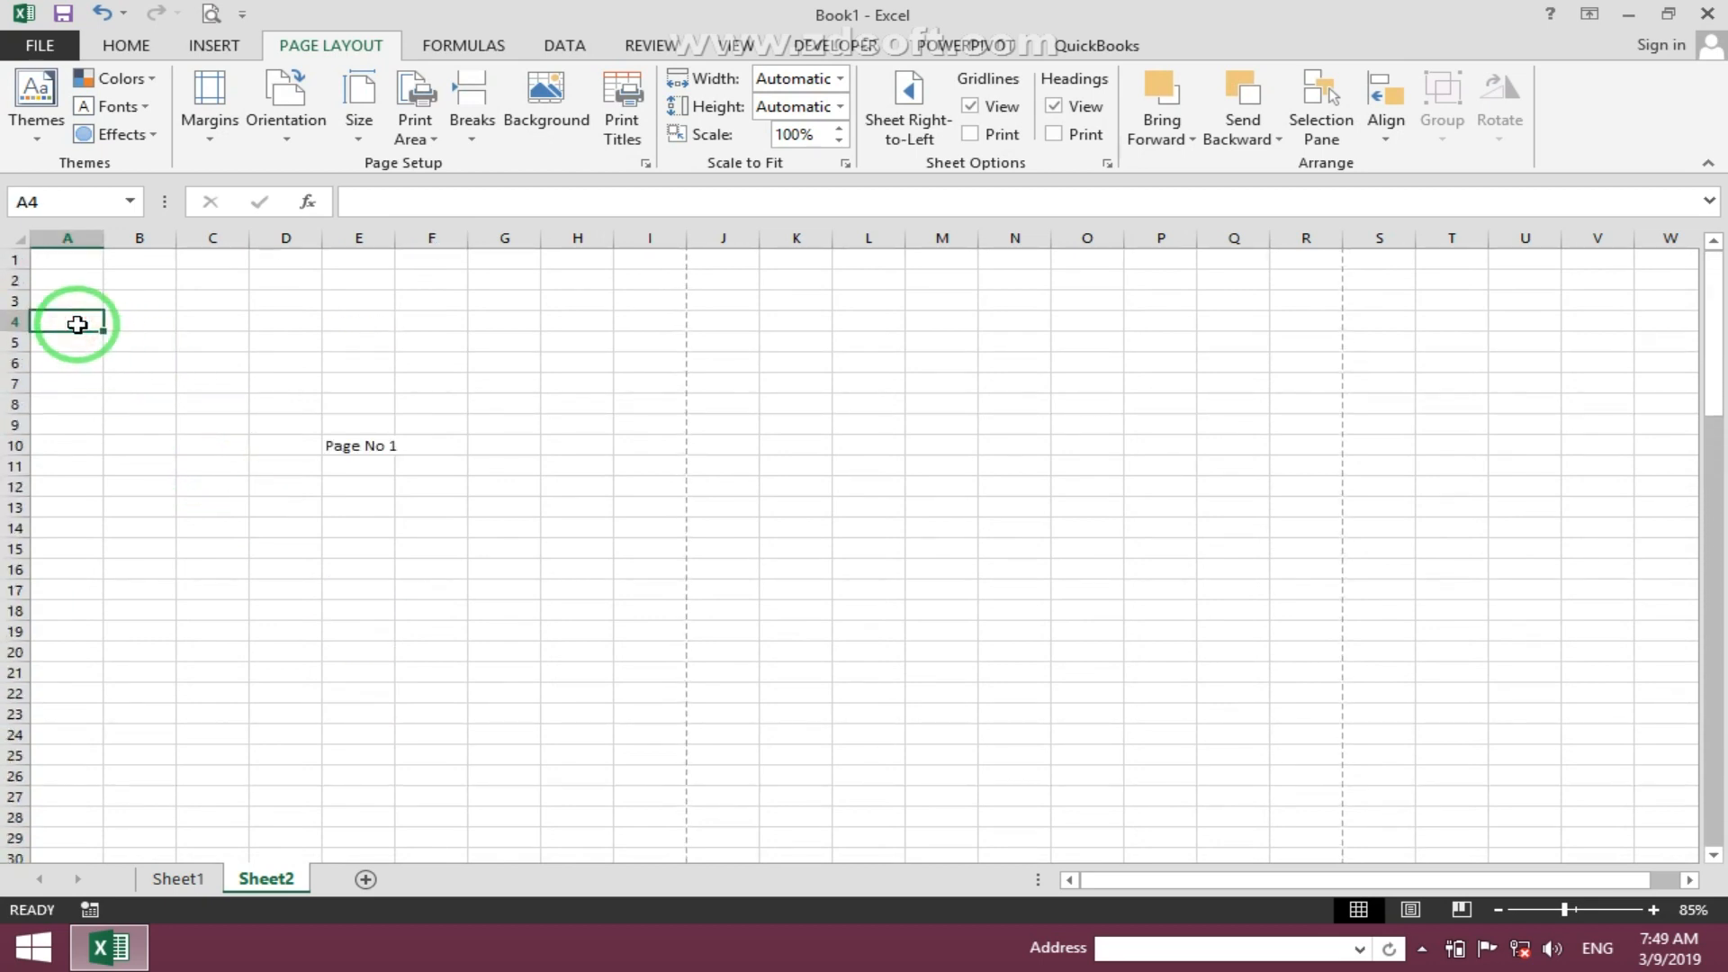
type("Student Database")
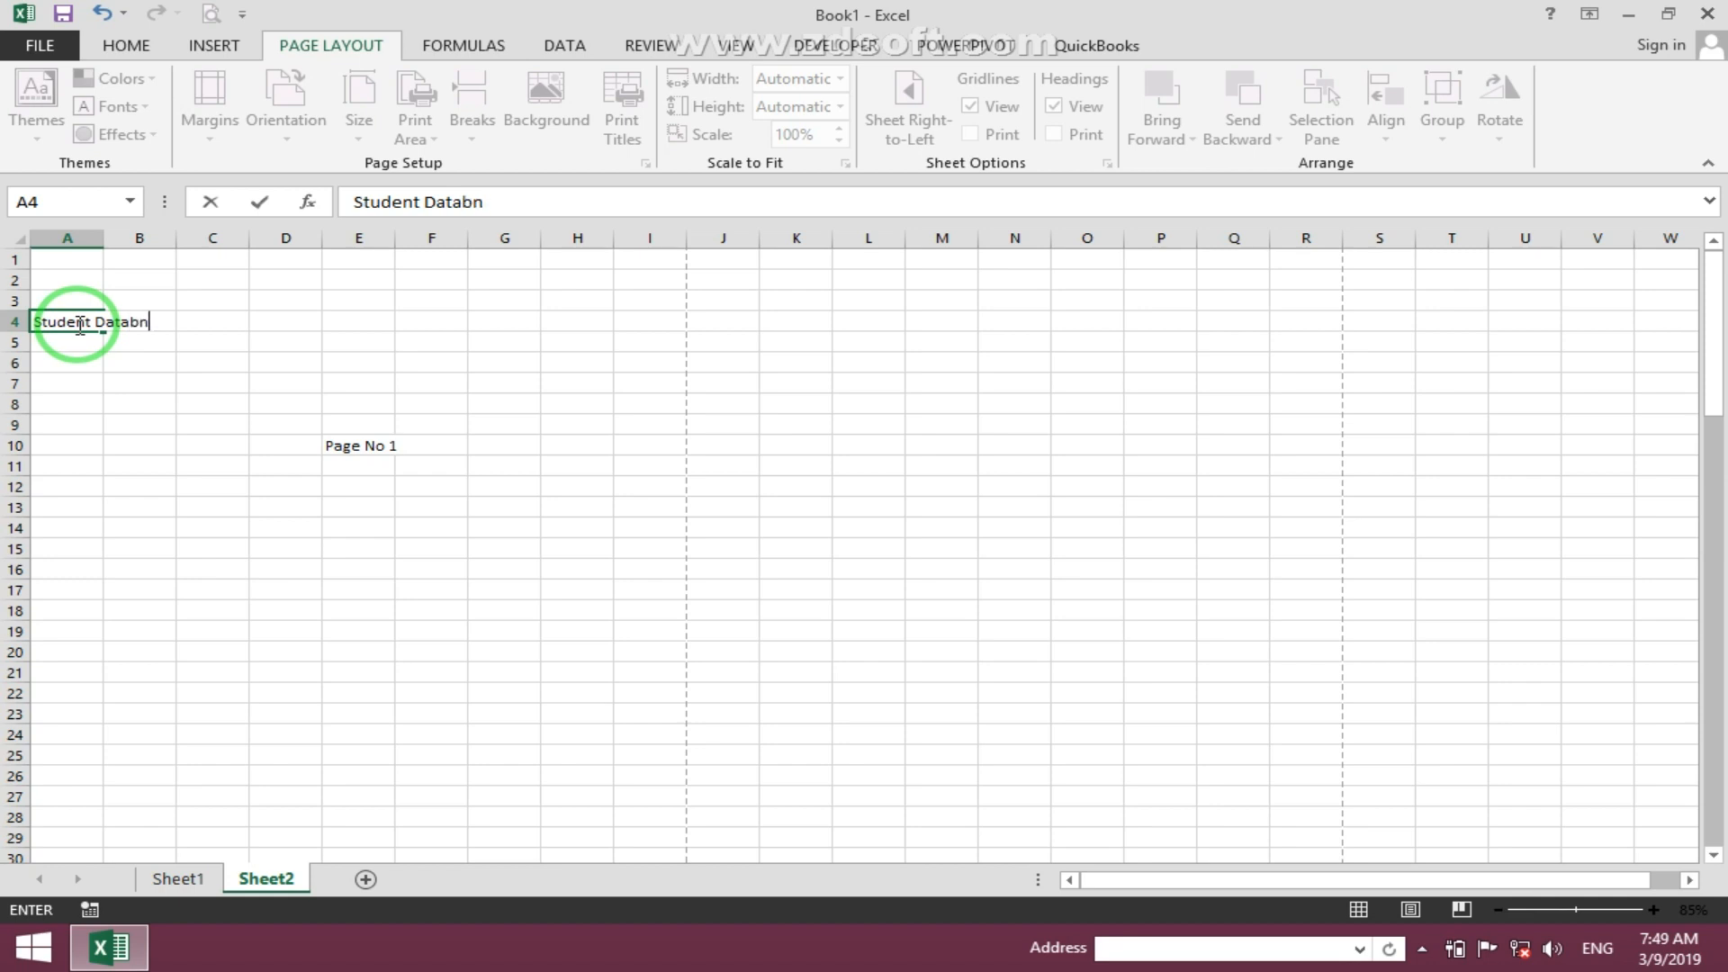
left_click(329, 462)
- Open the print preview and page through all three printed pages
scroll(286, 591, "up", 2)
scroll(287, 591, "down", 2)
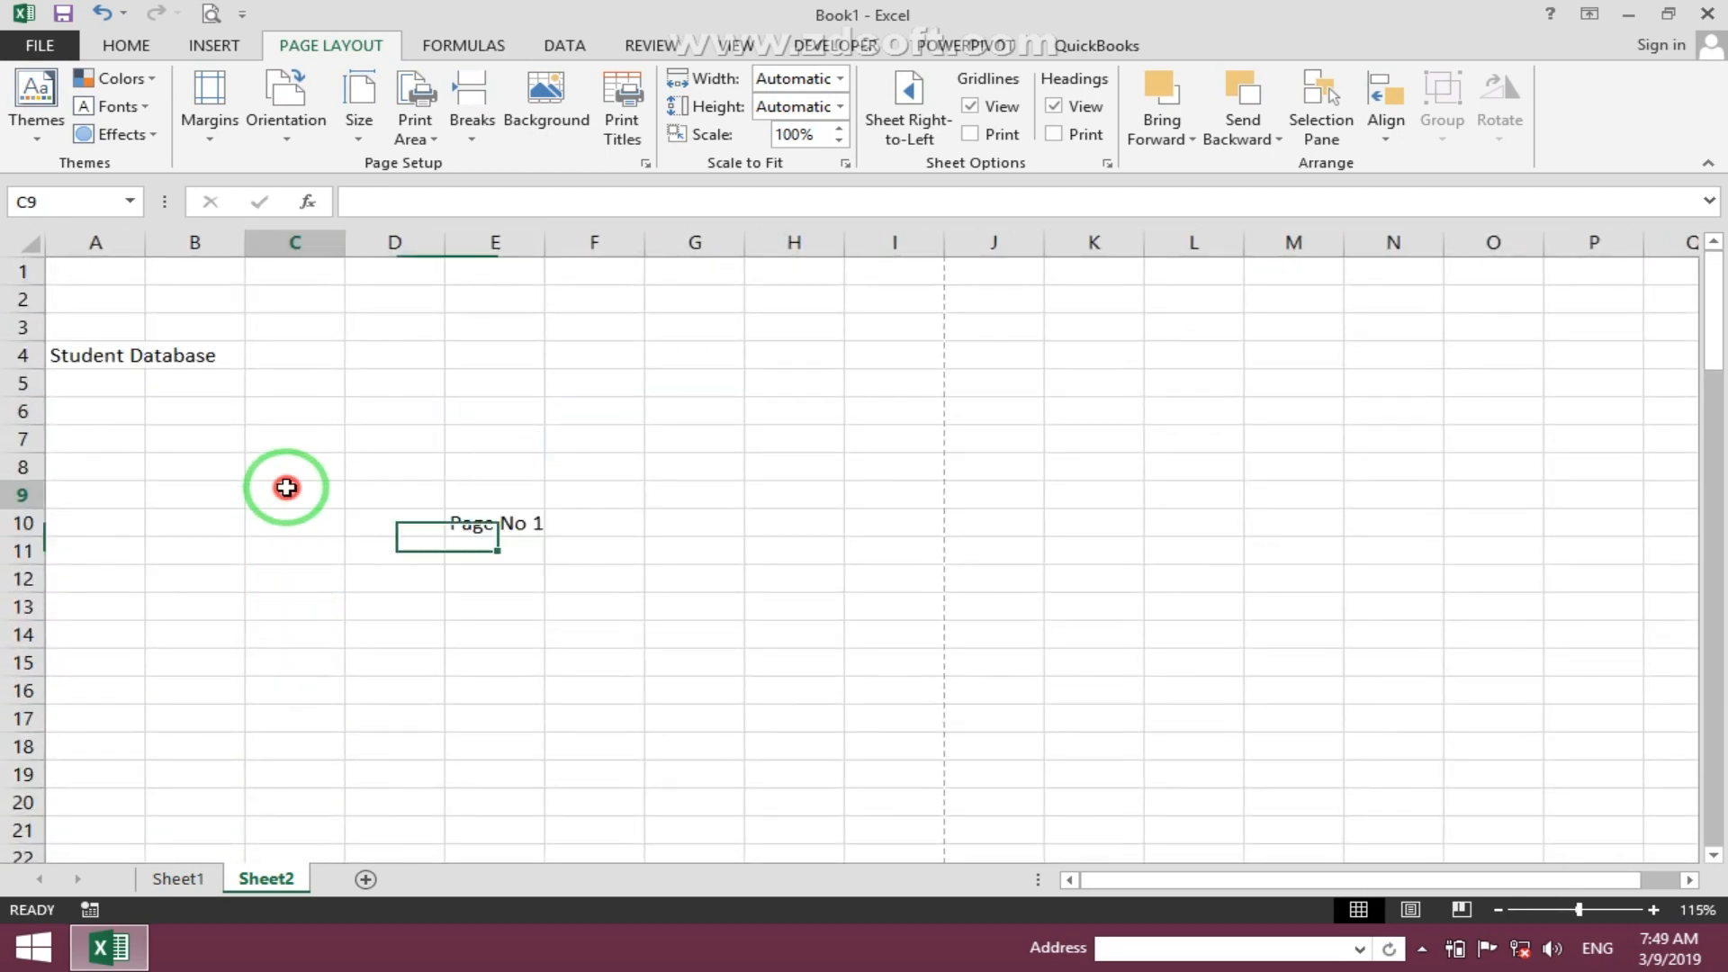
left_click(285, 486)
left_click(211, 13)
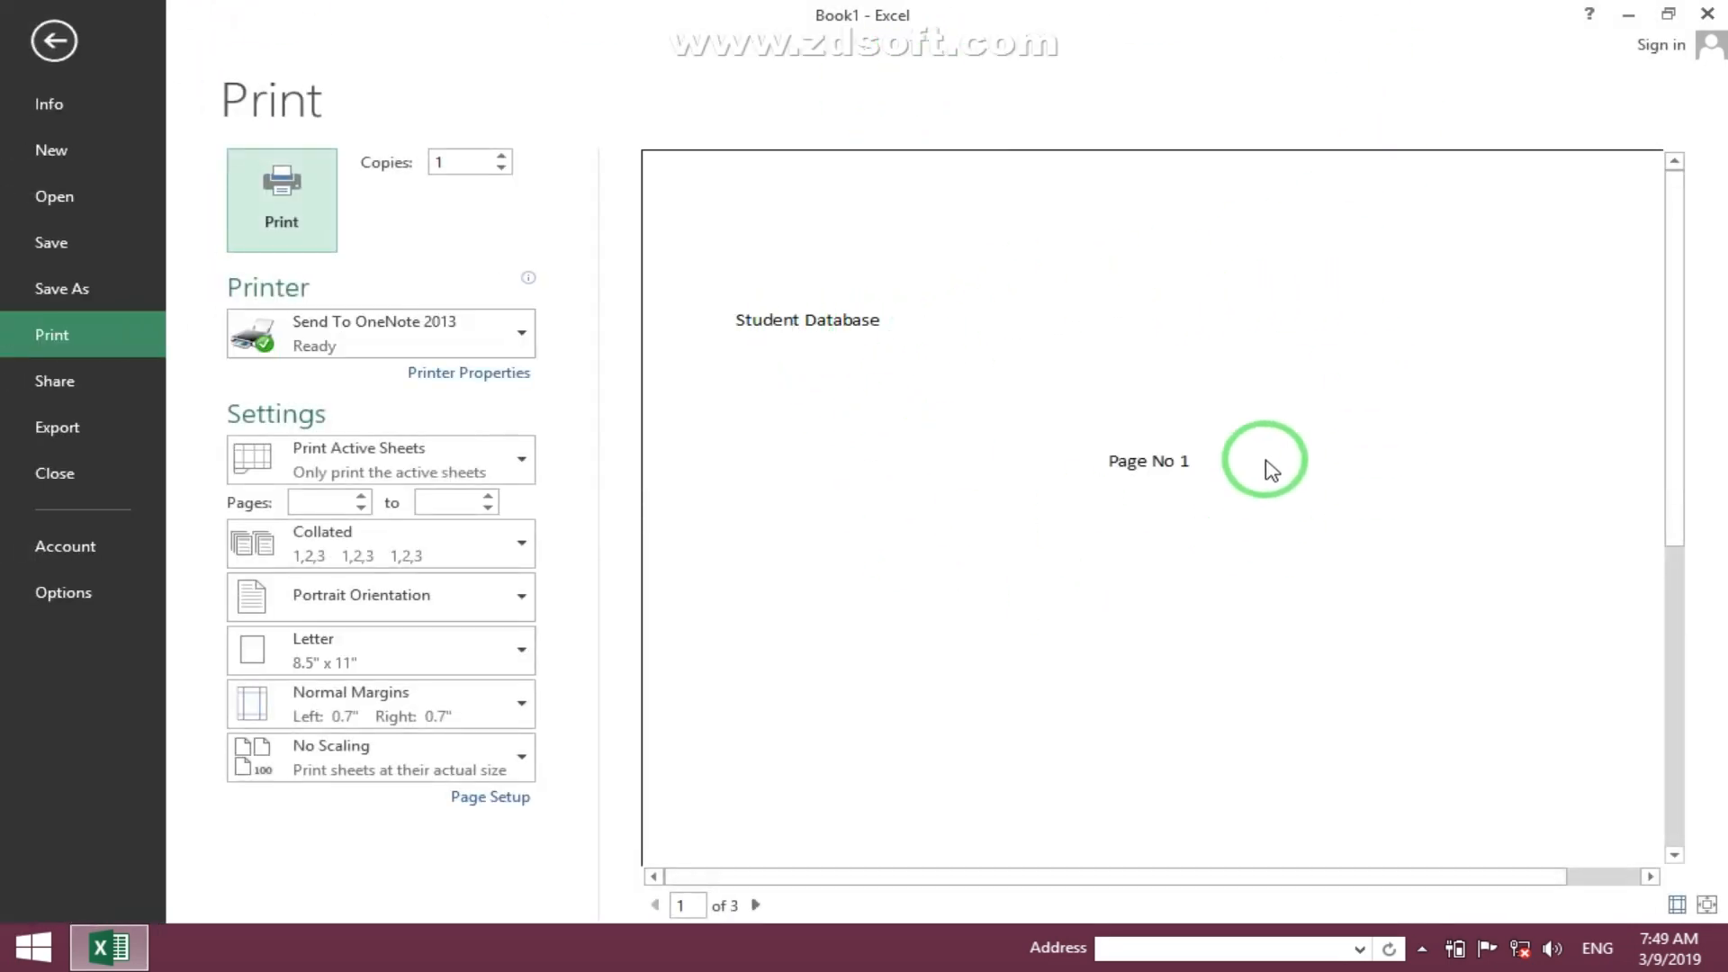
left_click(757, 905)
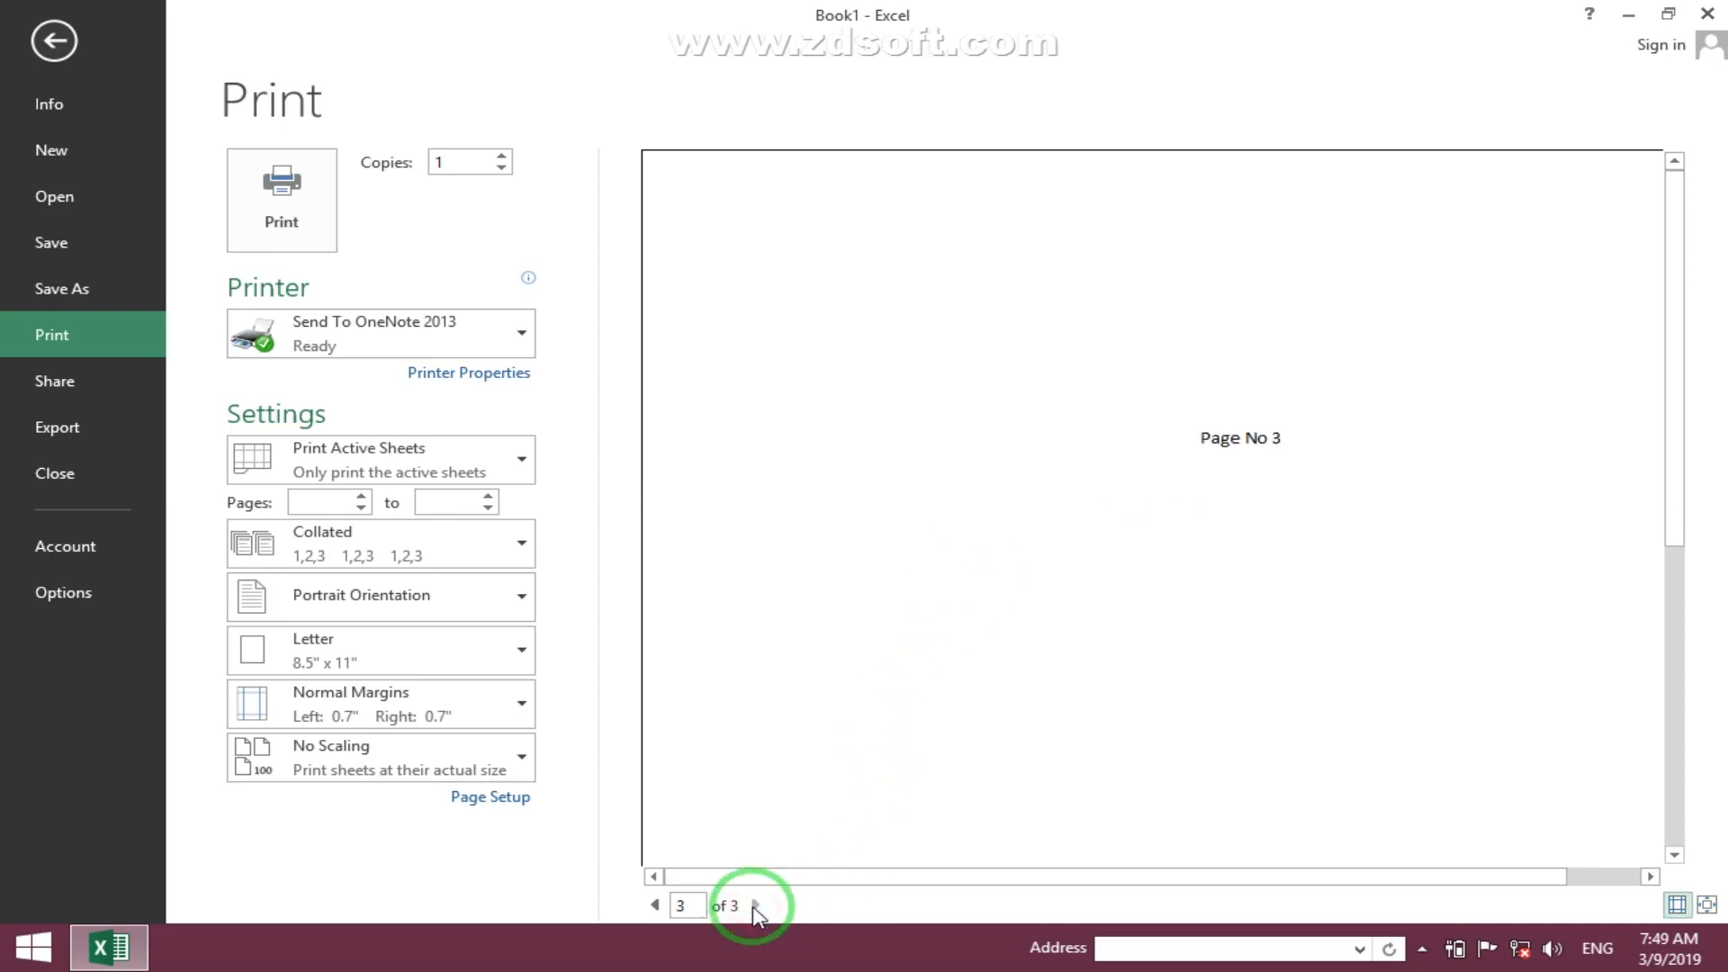
left_click(655, 904)
left_click(655, 905)
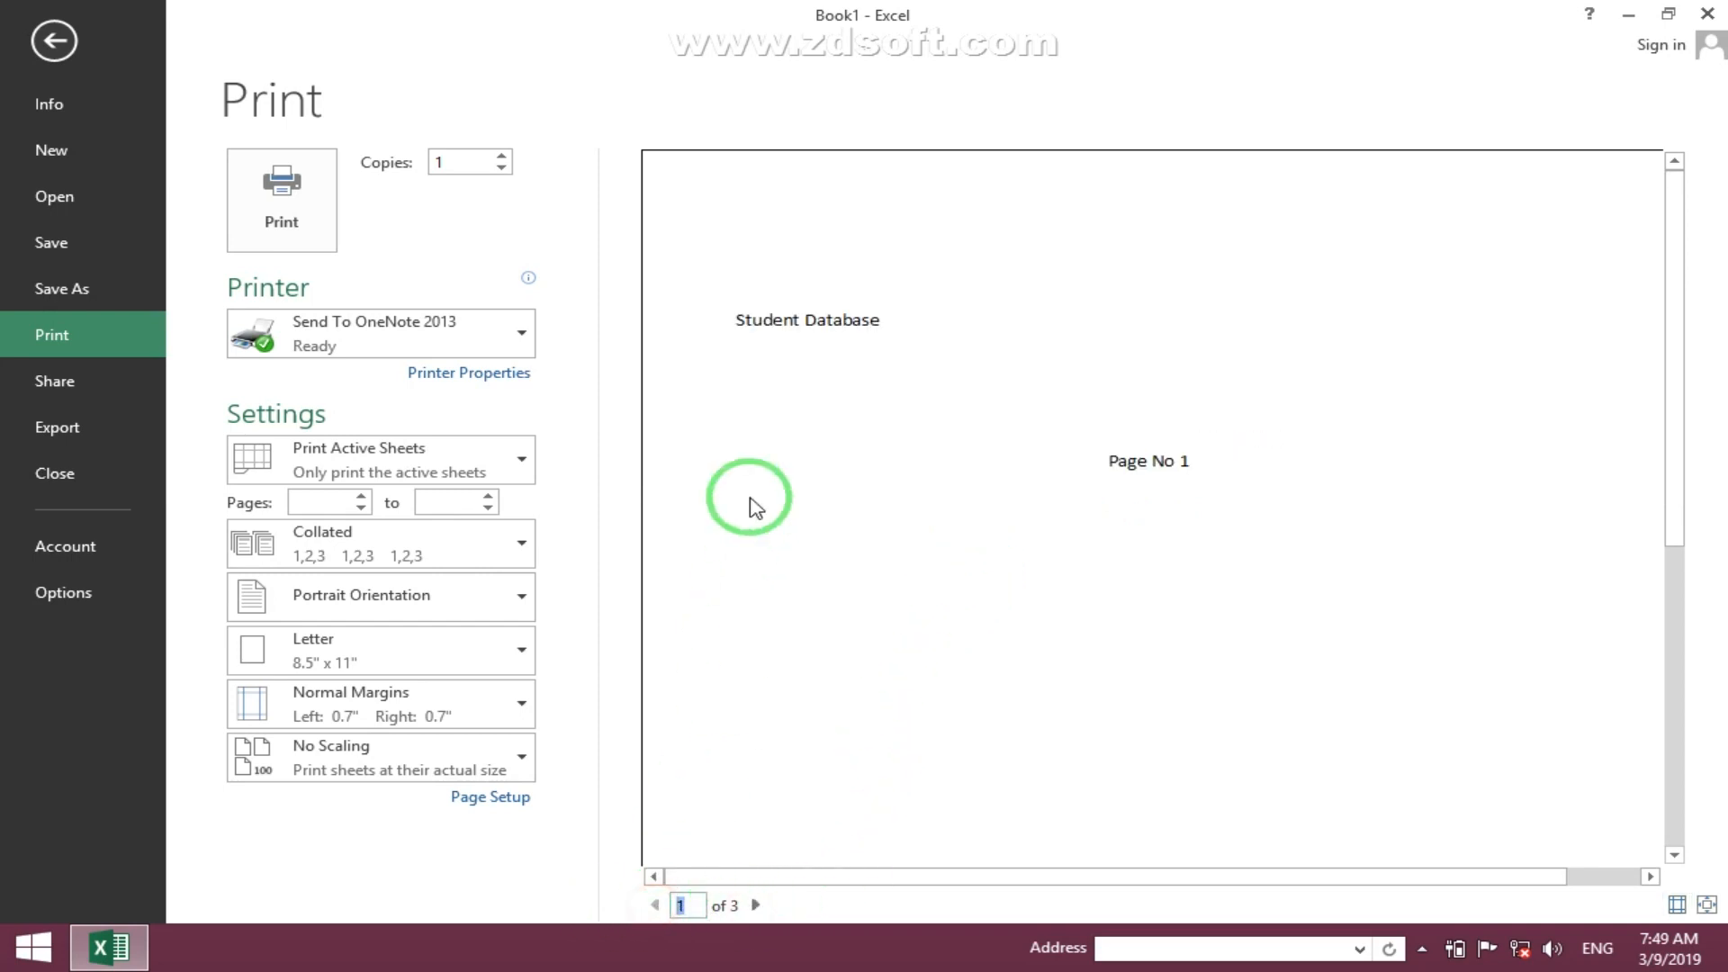
key("Escape")
- Set row 4 as the rows to repeat at top in the sheet's Page Setup print titles
left_click(127, 335)
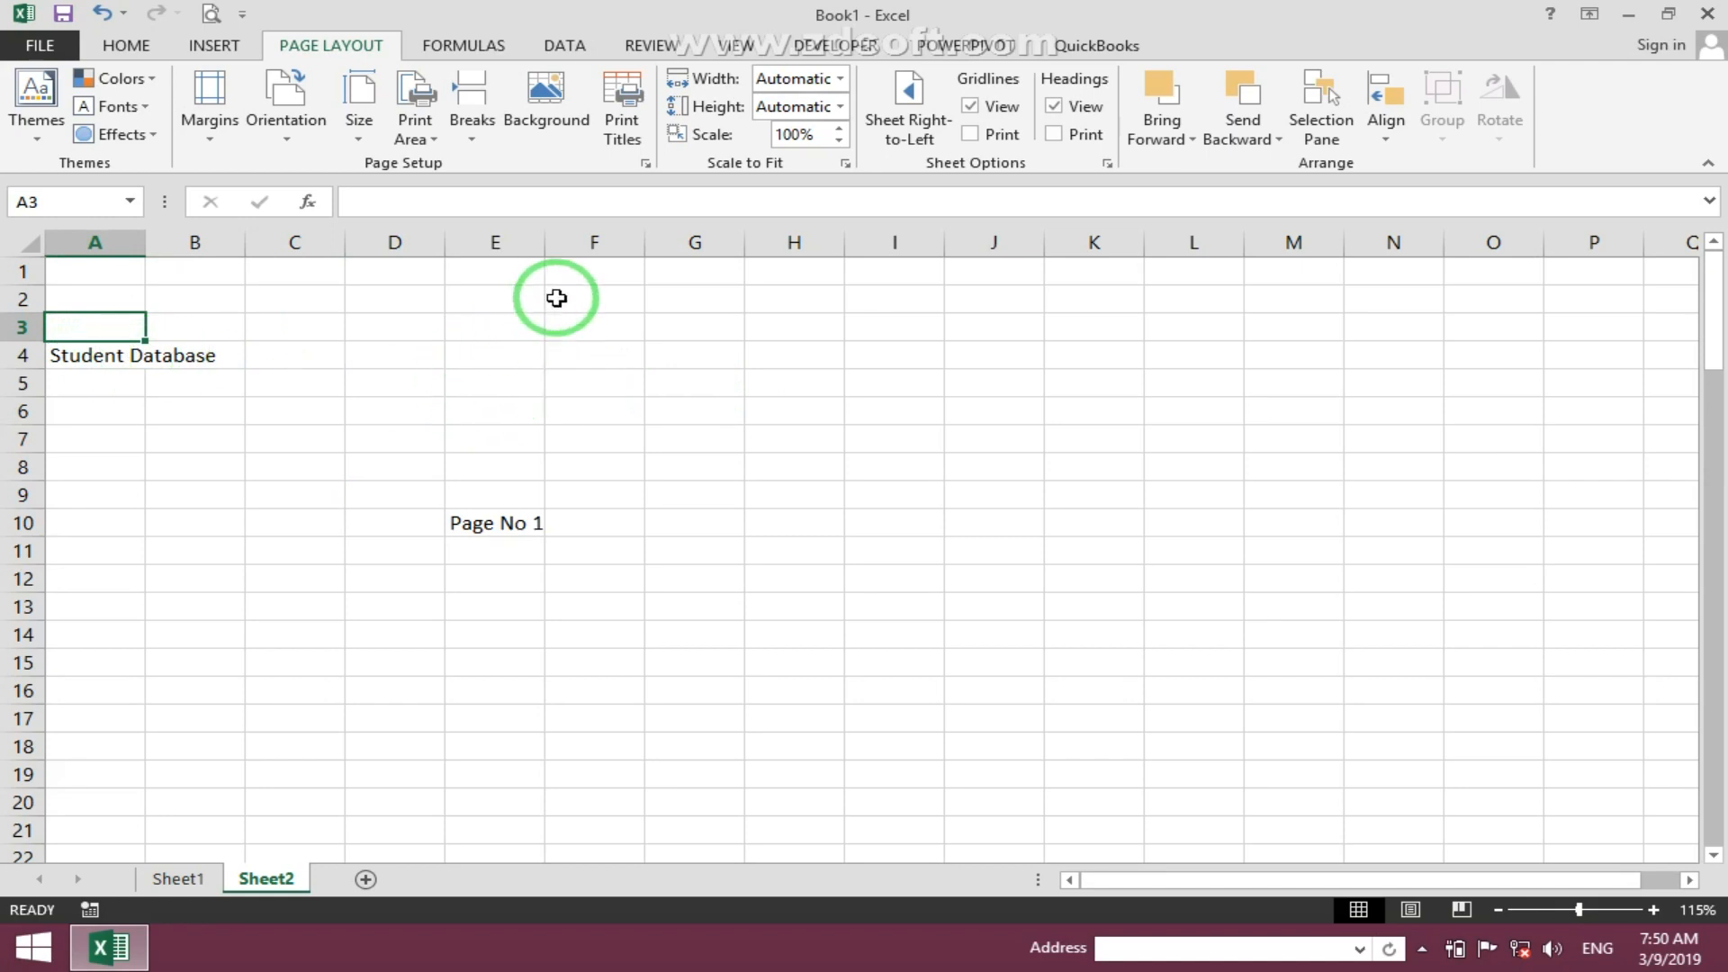
left_click(616, 131)
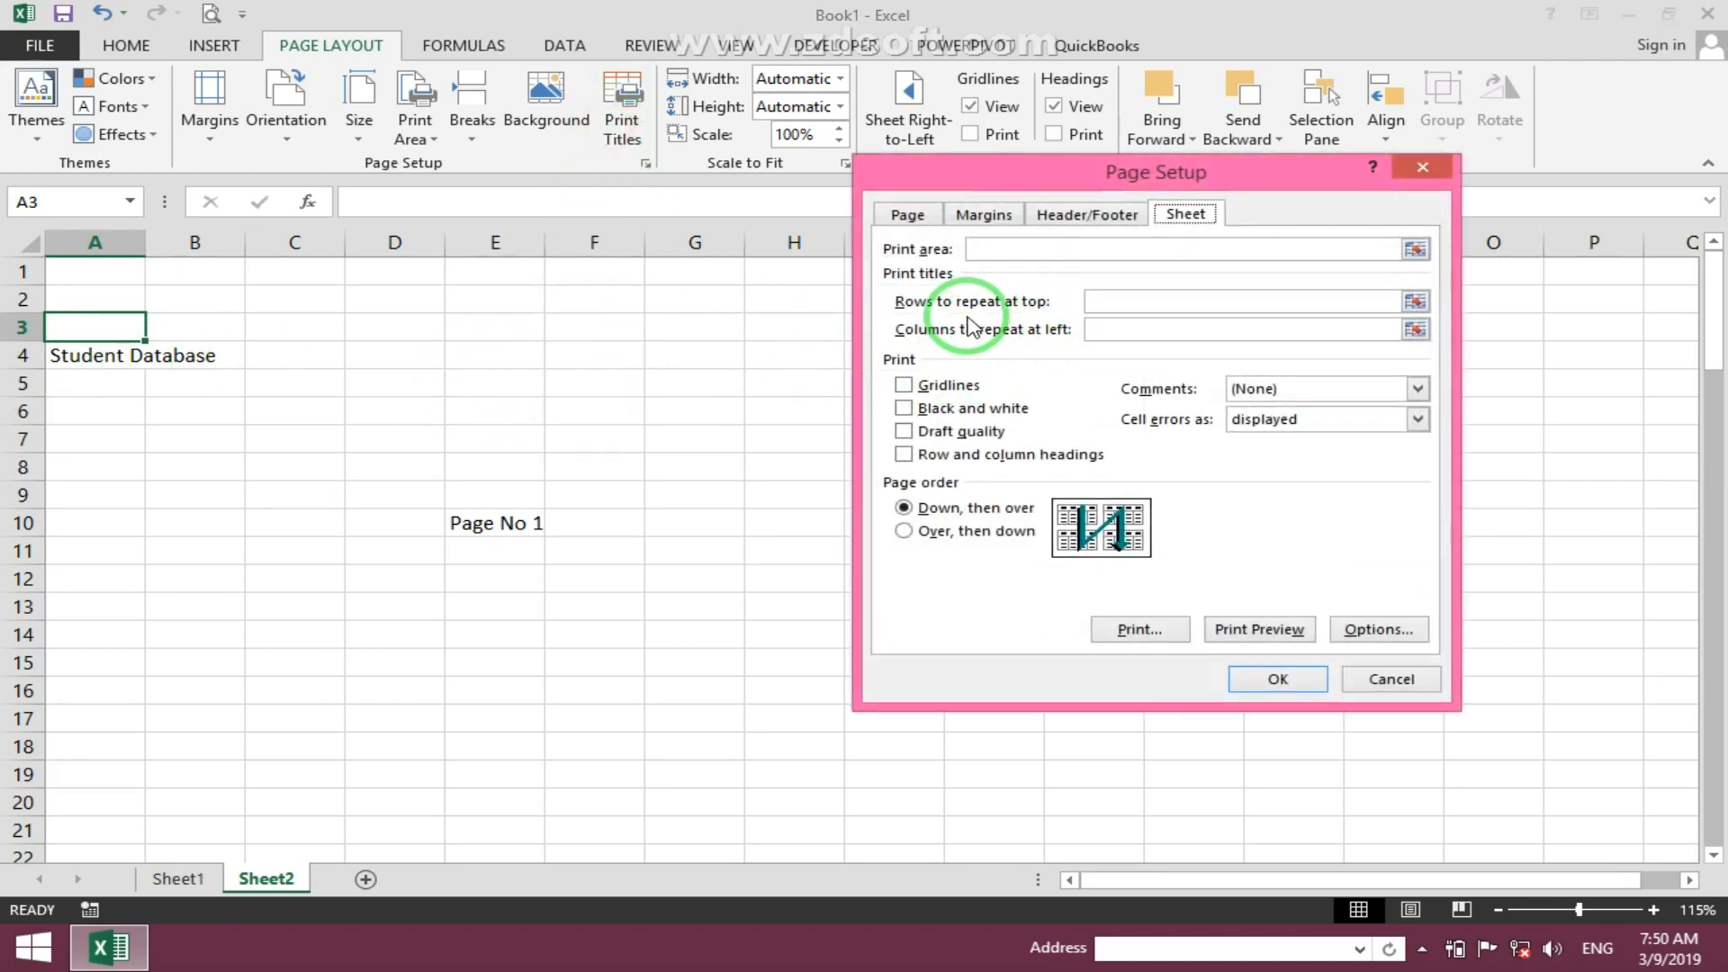
left_click(1108, 306)
left_click(95, 356)
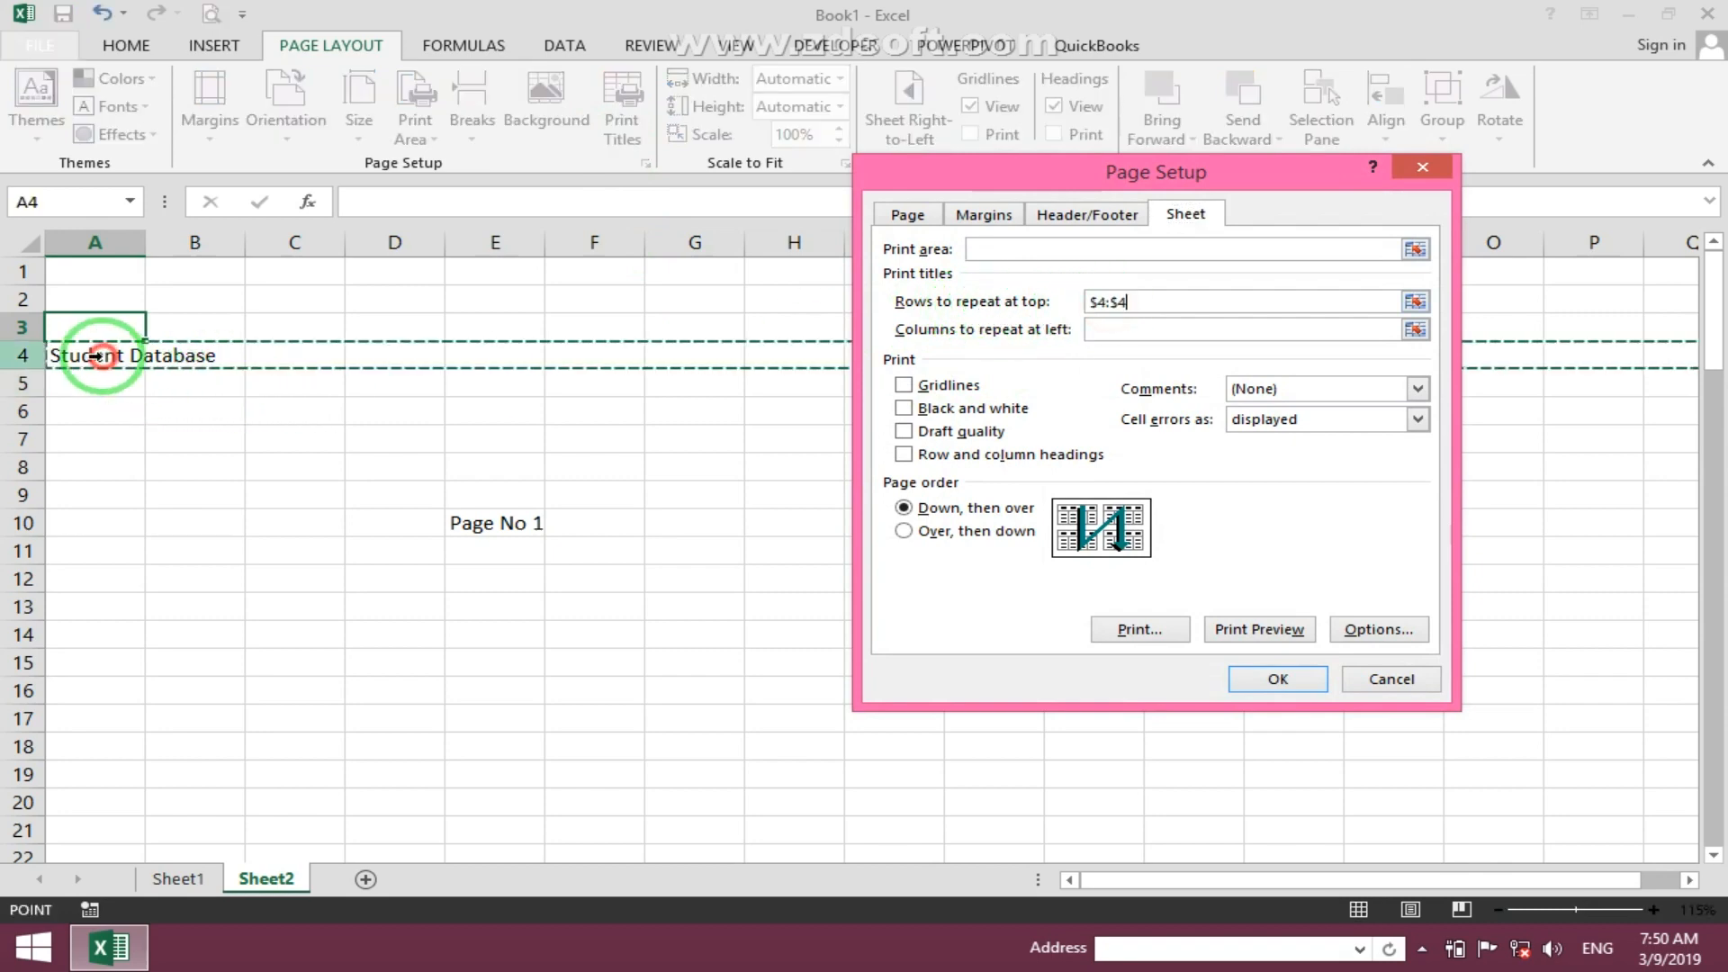
left_click(1251, 681)
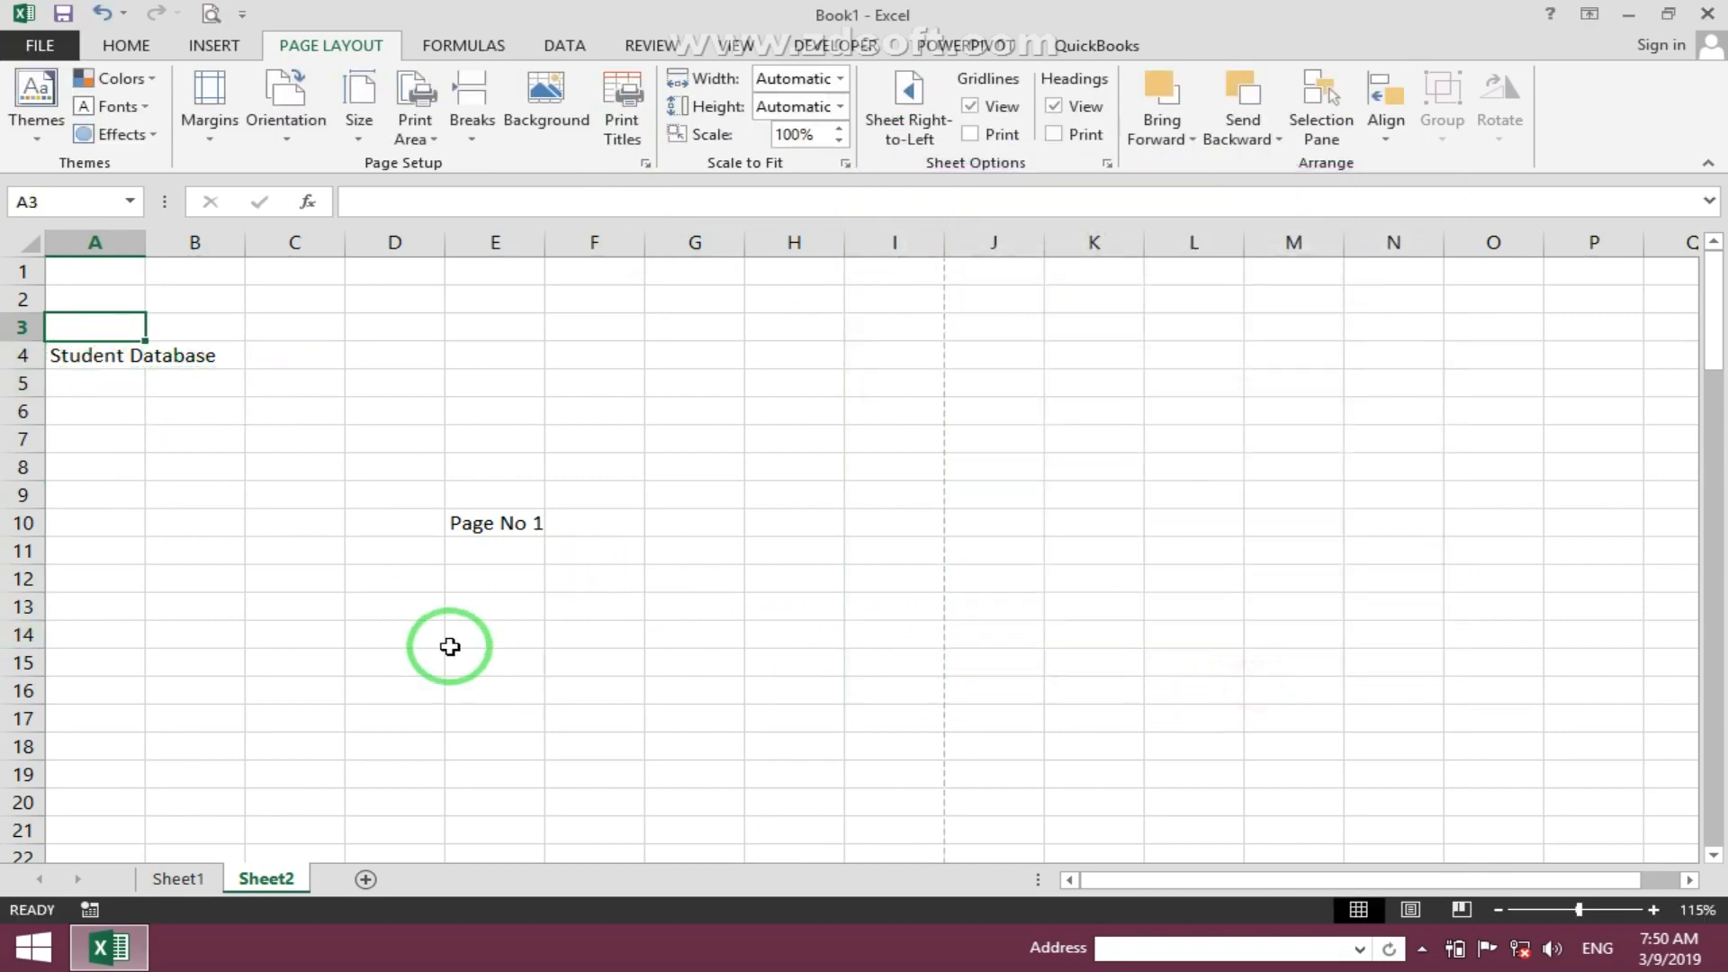
left_click(270, 469)
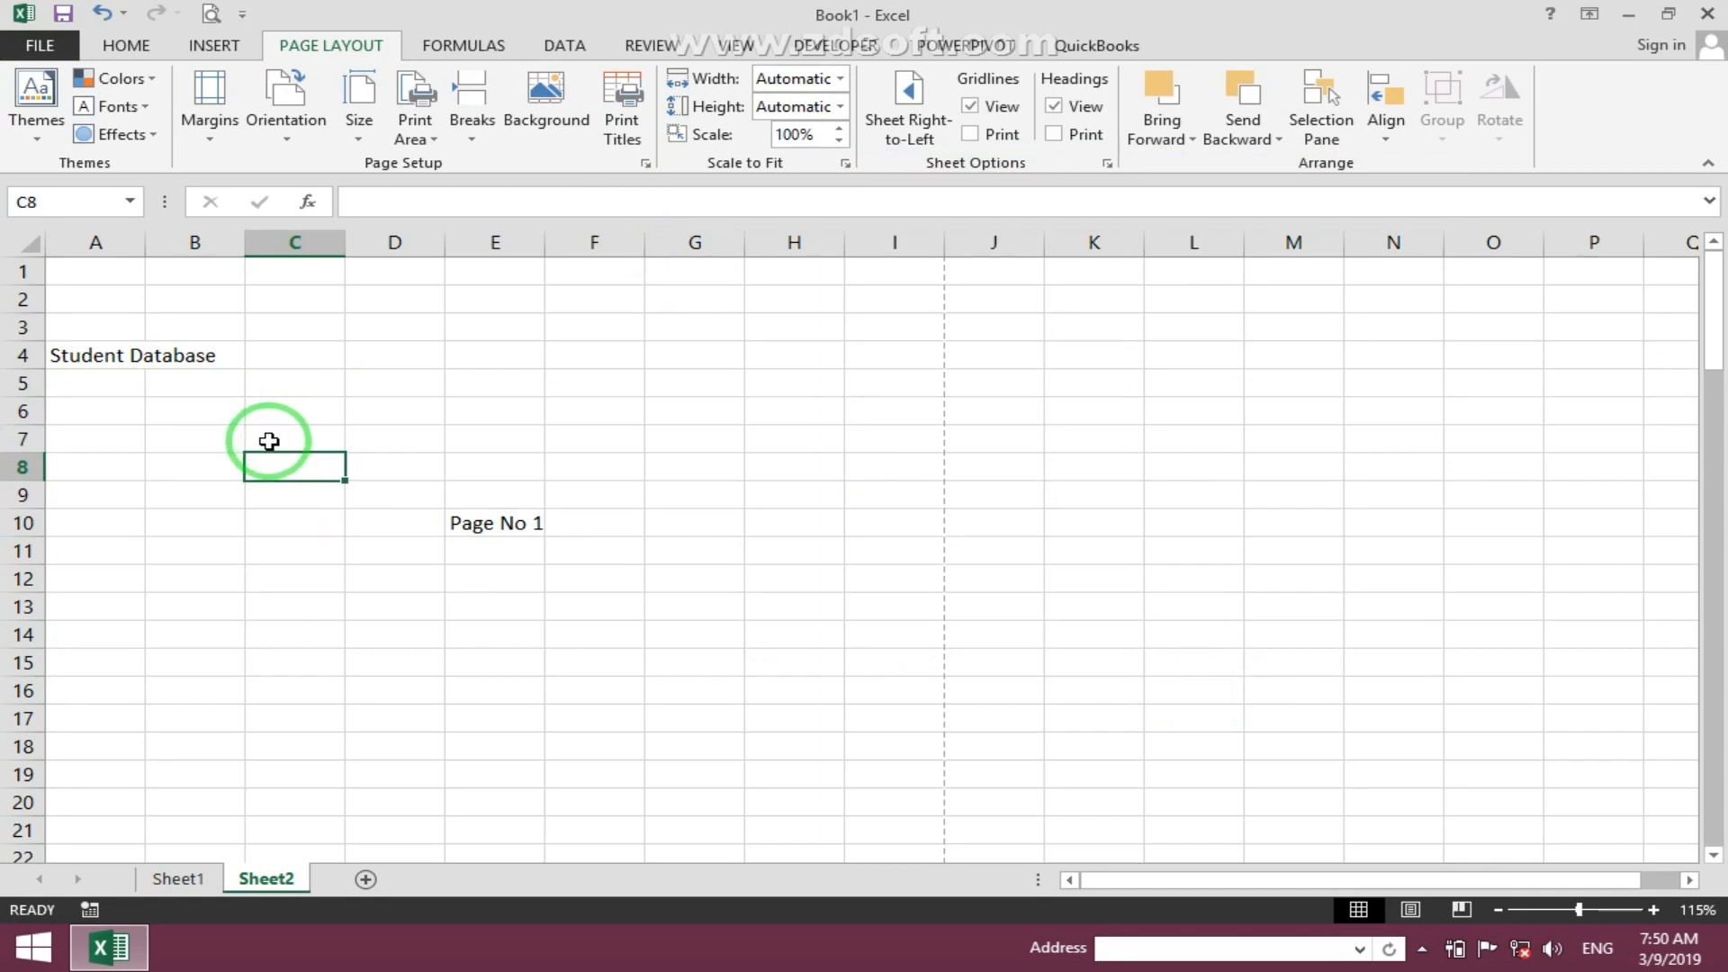
scroll(270, 442, "down", 7)
left_click_drag(36, 308, 65, 312)
left_click_drag(43, 388, 82, 407)
left_click_drag(39, 493, 66, 532)
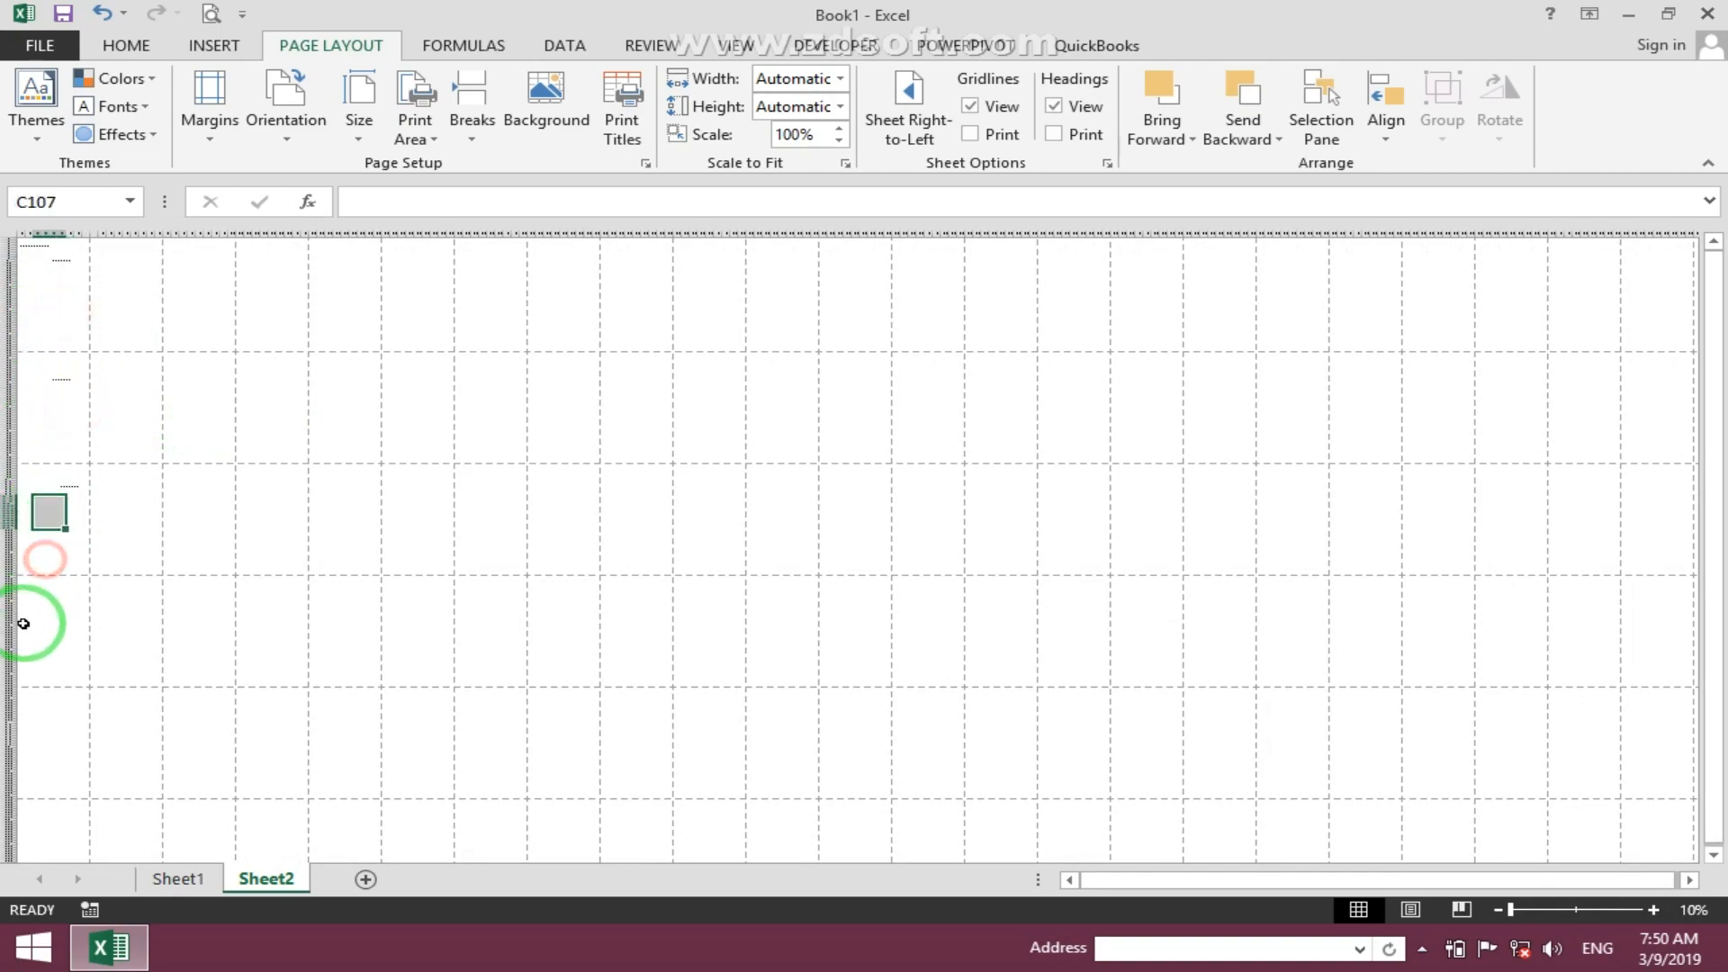
left_click_drag(27, 627, 89, 645)
left_click(53, 743)
left_click(35, 289)
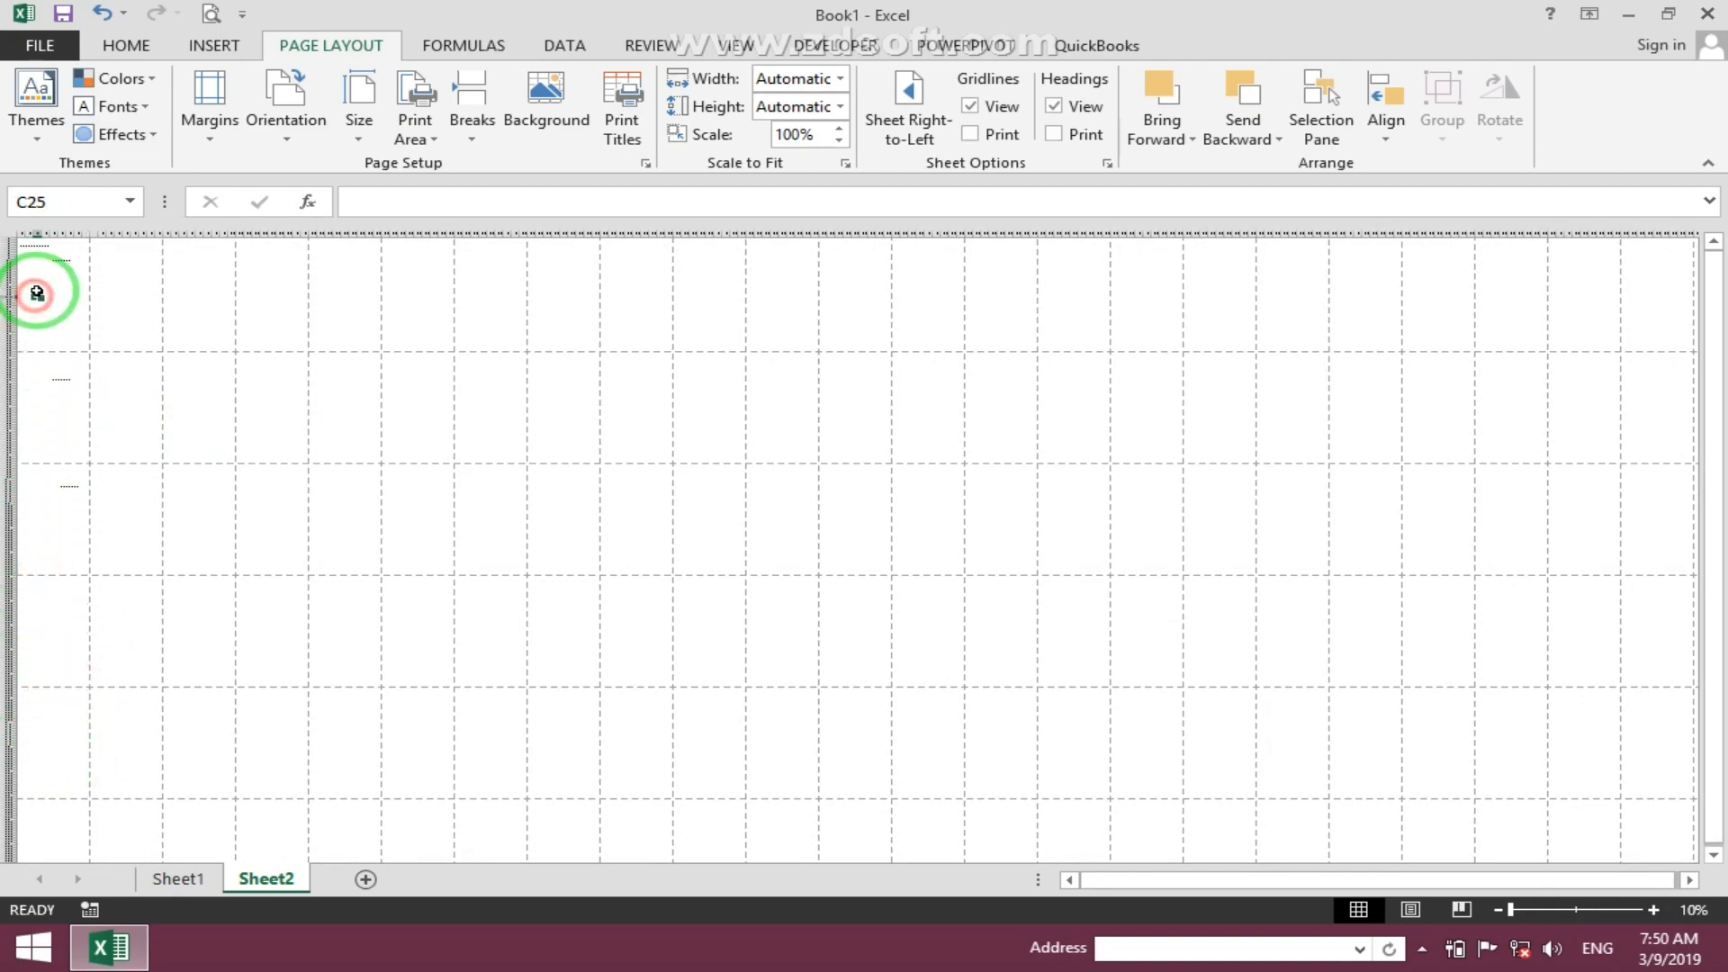
scroll(37, 291, "up", 3)
scroll(37, 291, "up", 4)
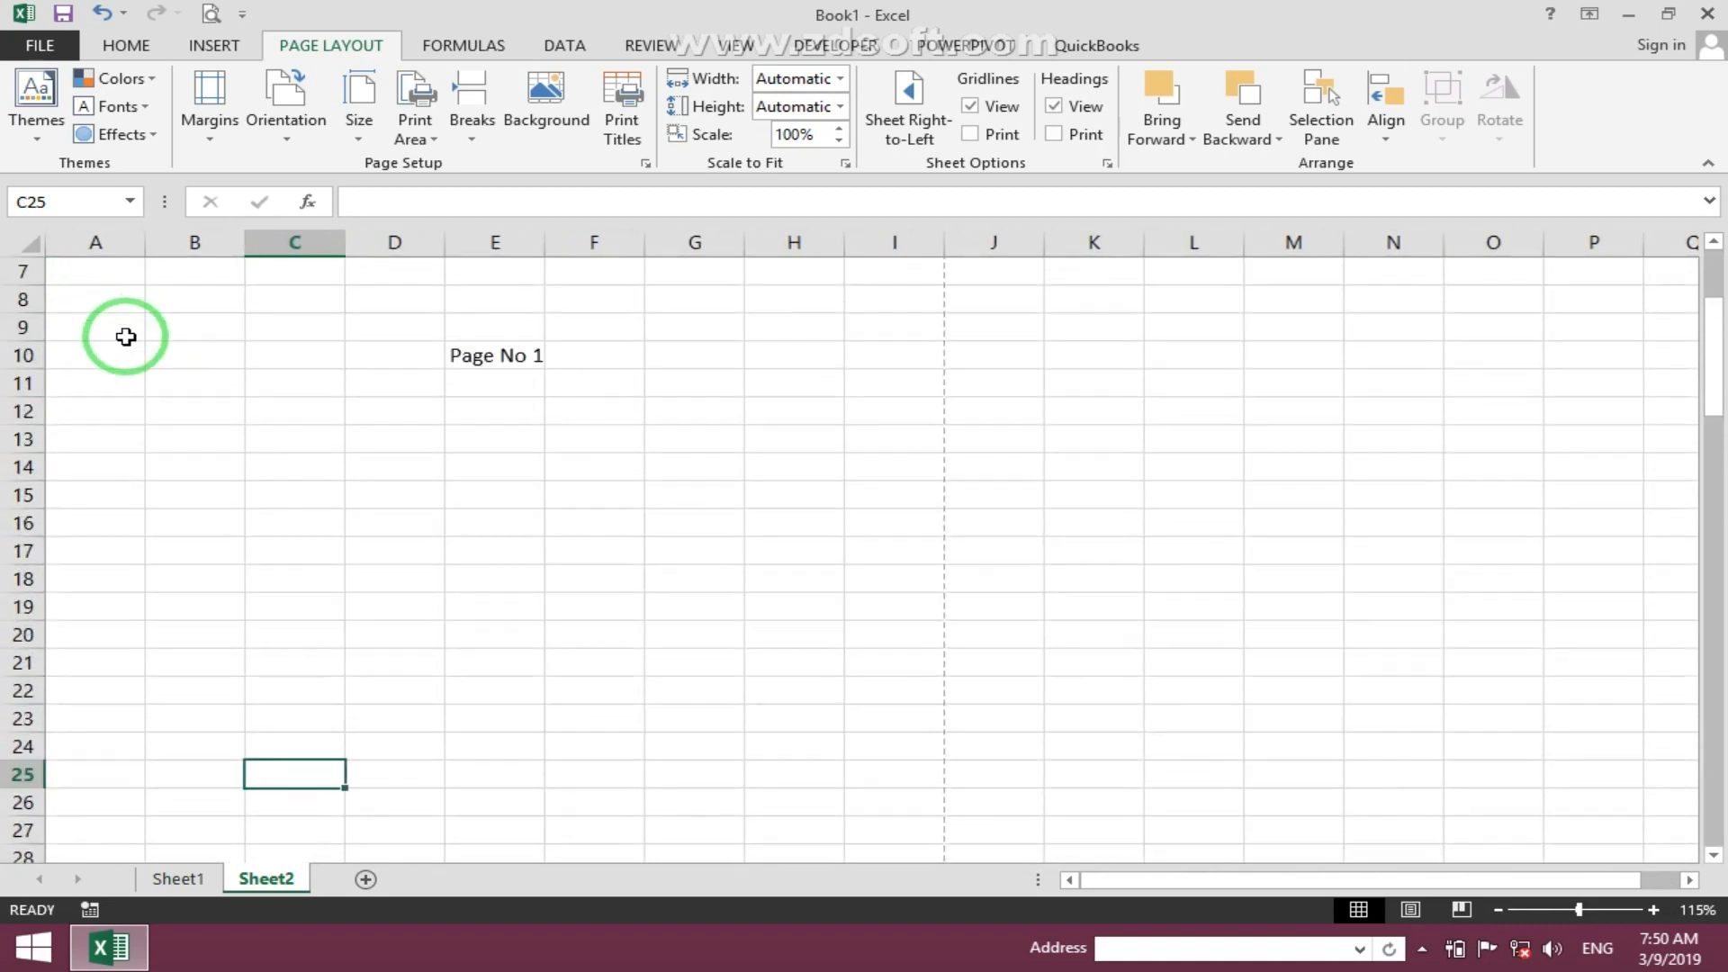
- Preview the printout and page through to check the repeated title row on each page
left_click(212, 18)
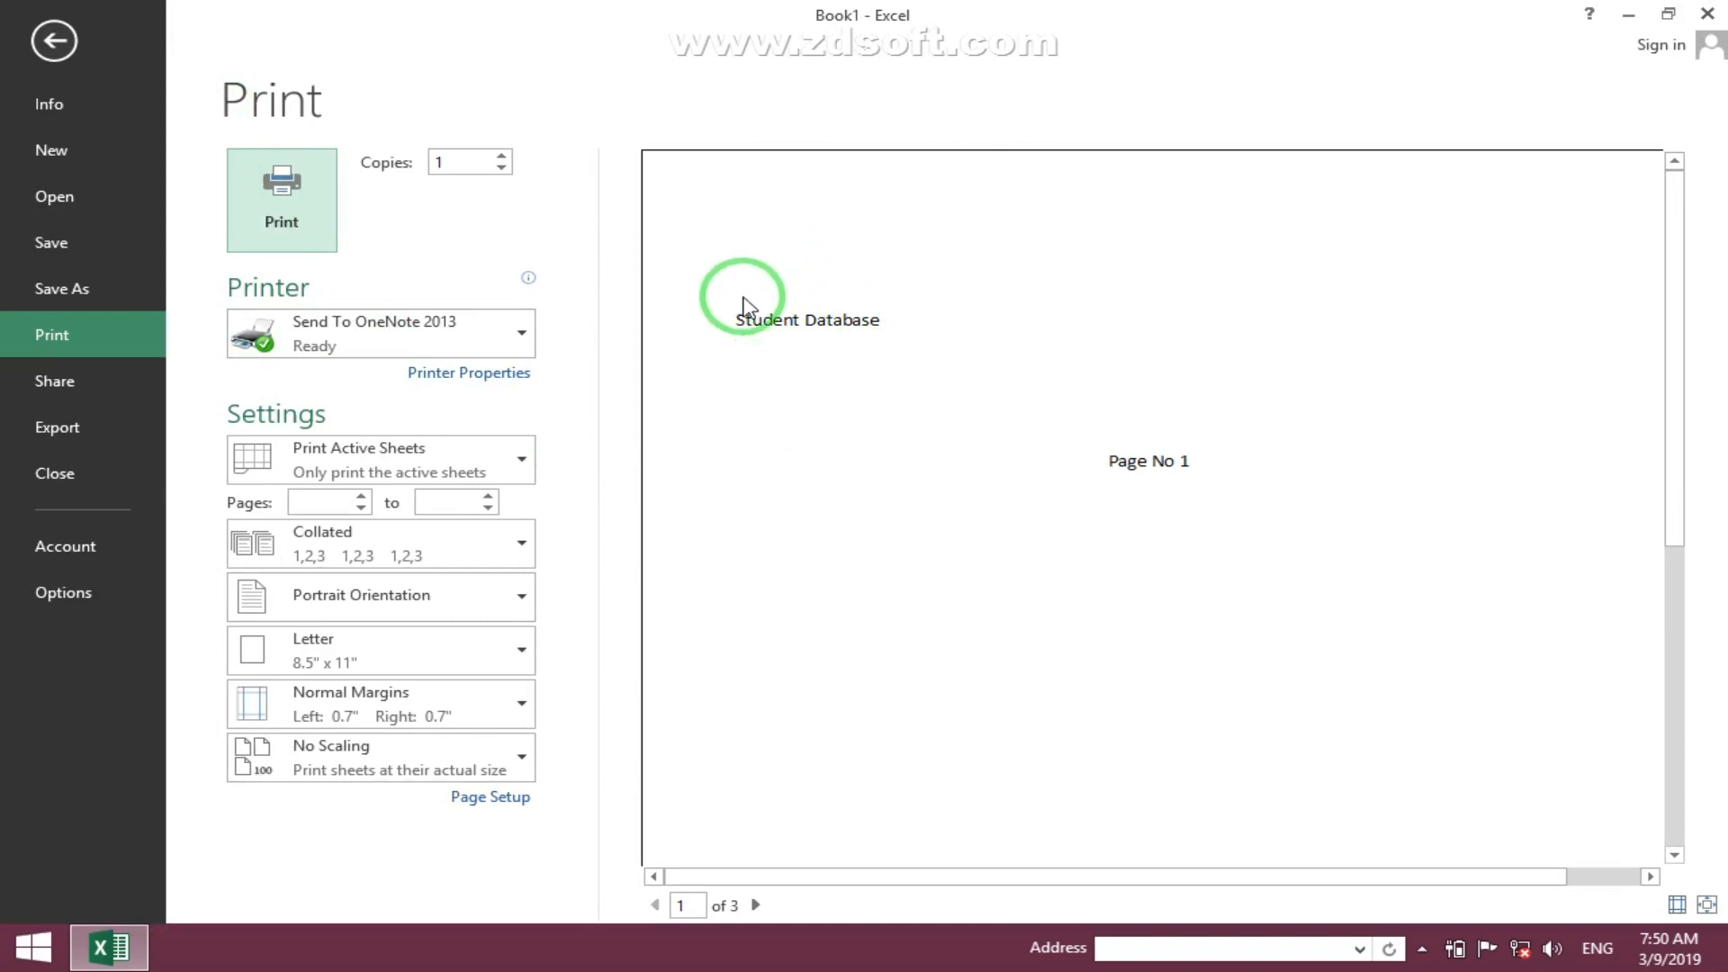
left_click(758, 907)
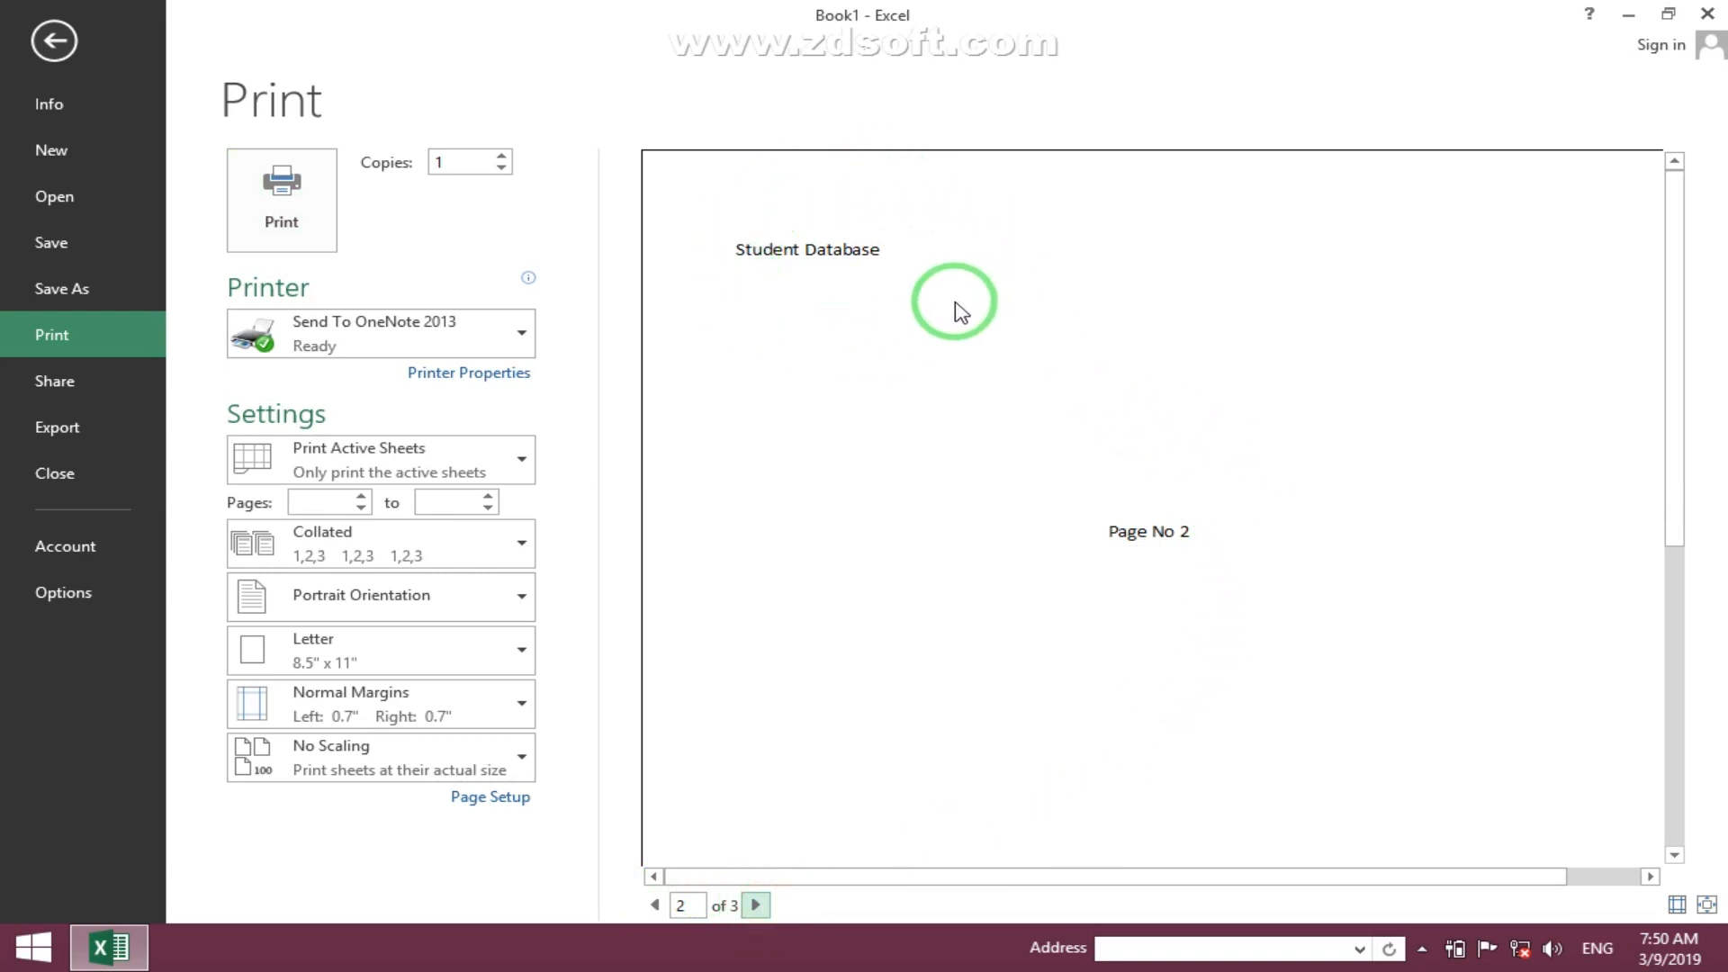
left_click(756, 905)
left_click(664, 906)
left_click(664, 906)
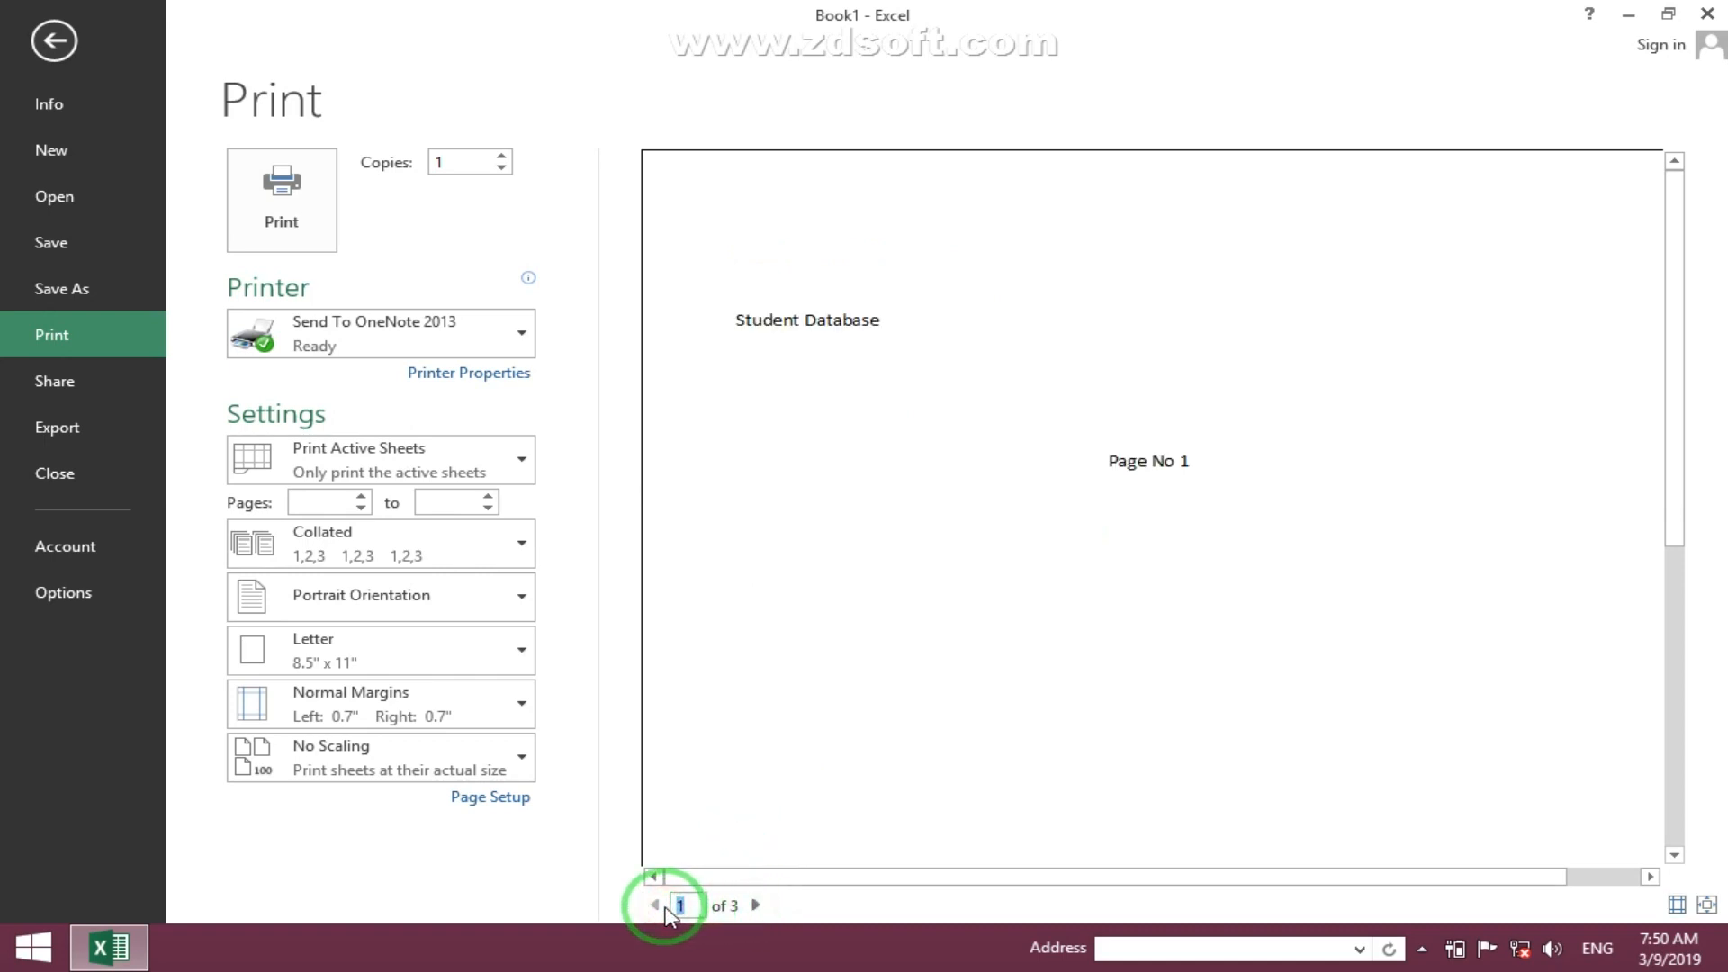
key("Escape")
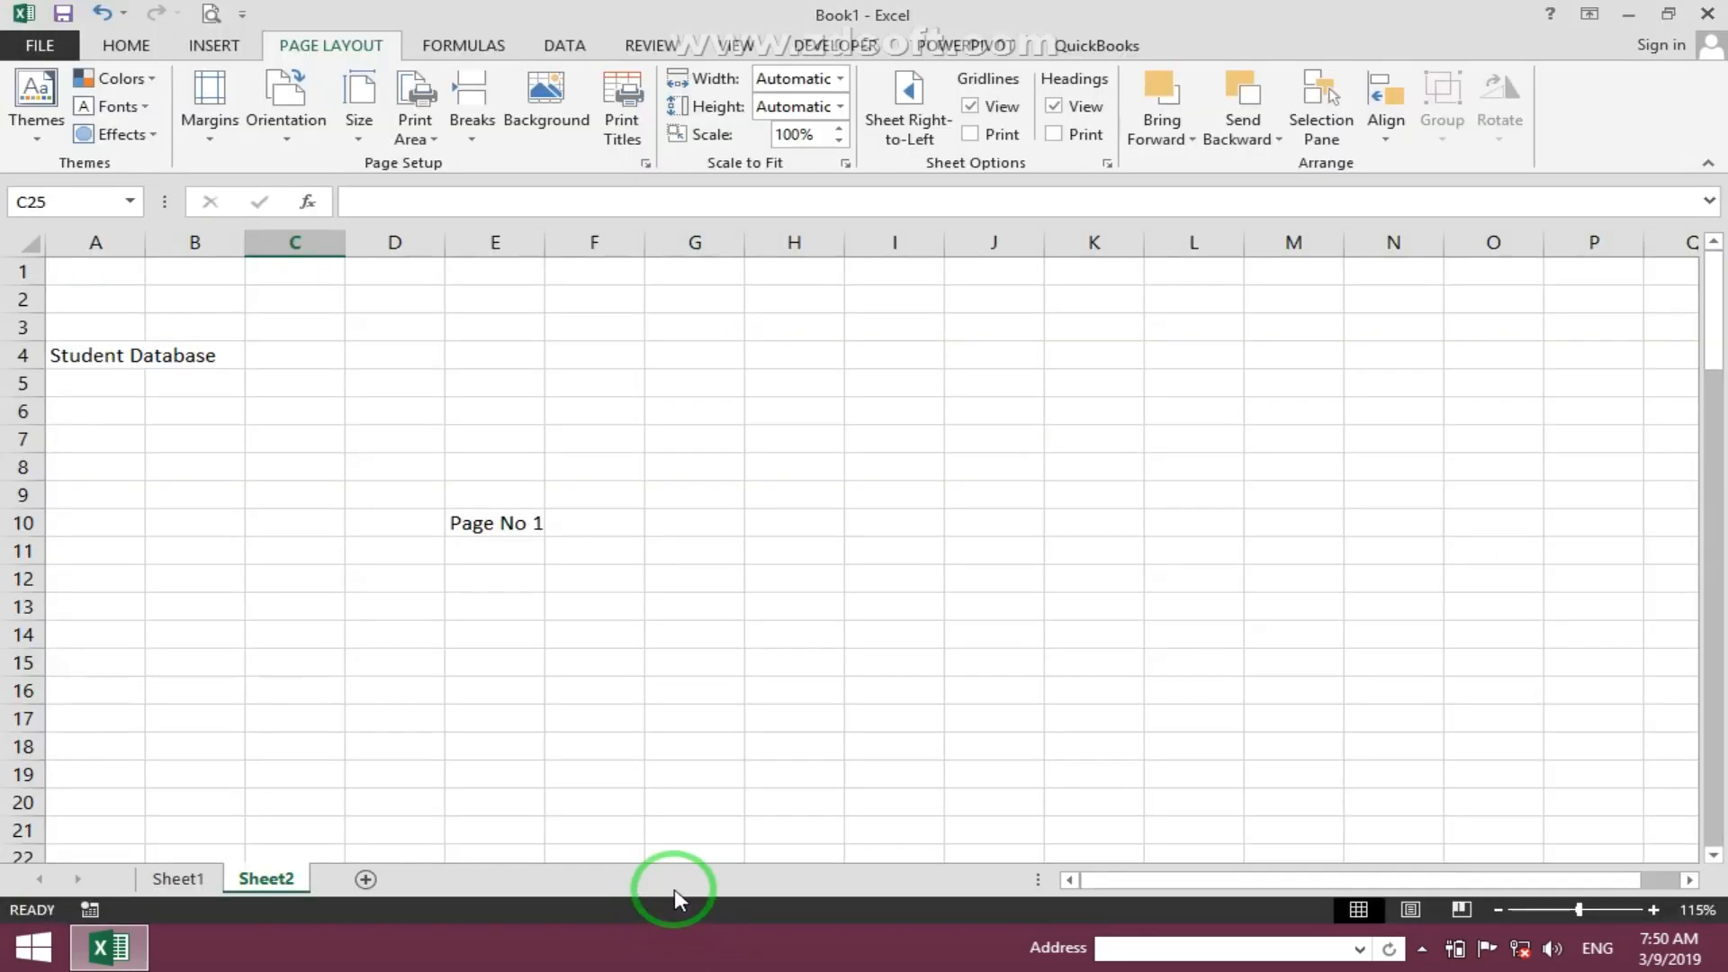
- Clear the rows to repeat at top in the Page Setup print titles
left_click(596, 630)
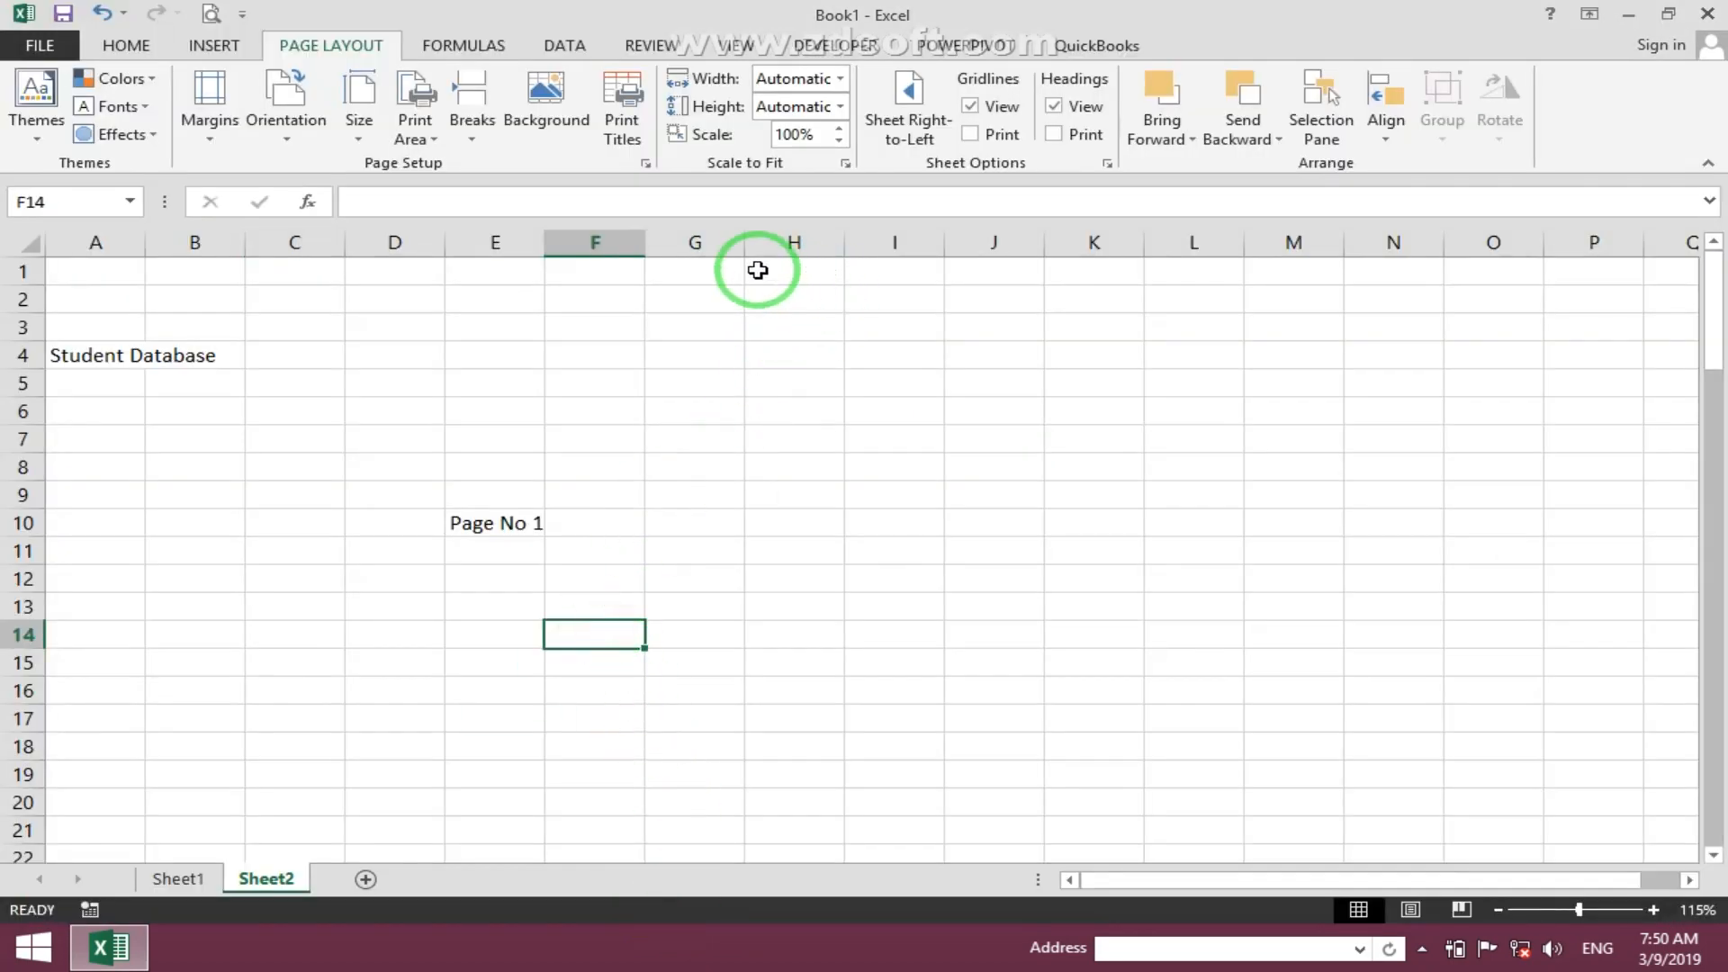
left_click(622, 126)
left_click(1144, 308)
left_click_drag(1143, 308, 1042, 306)
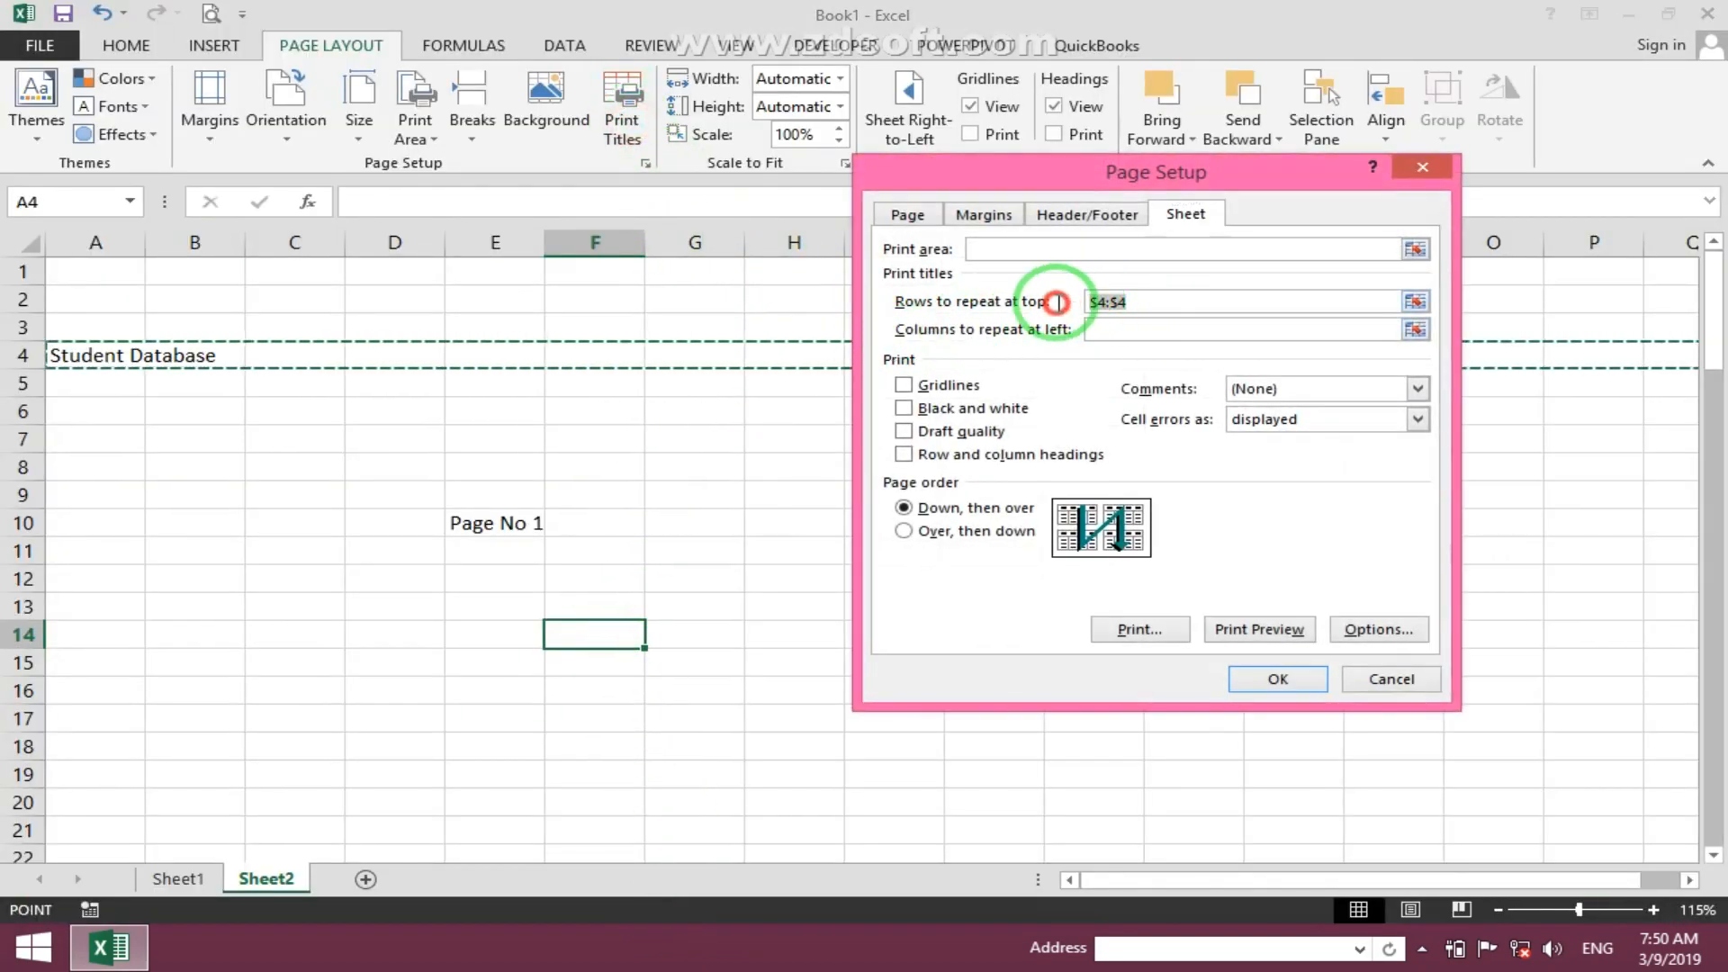
key("BackSpace")
left_click(1229, 685)
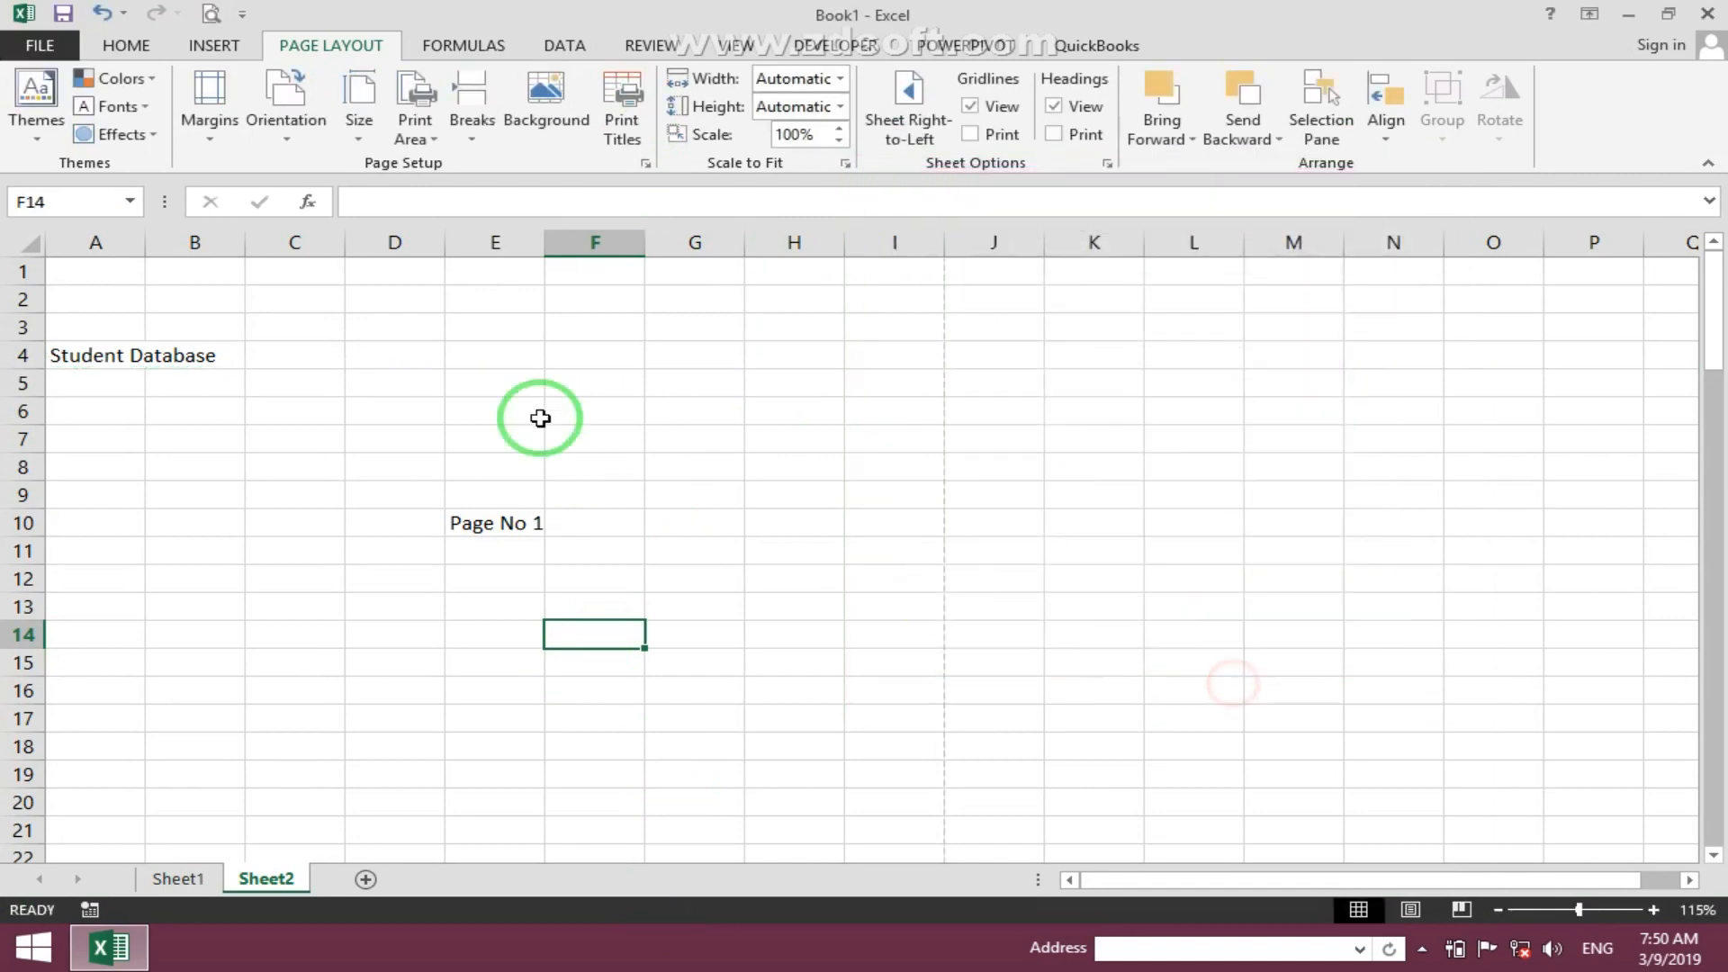
- Preview the printout again and check the second page
left_click(211, 14)
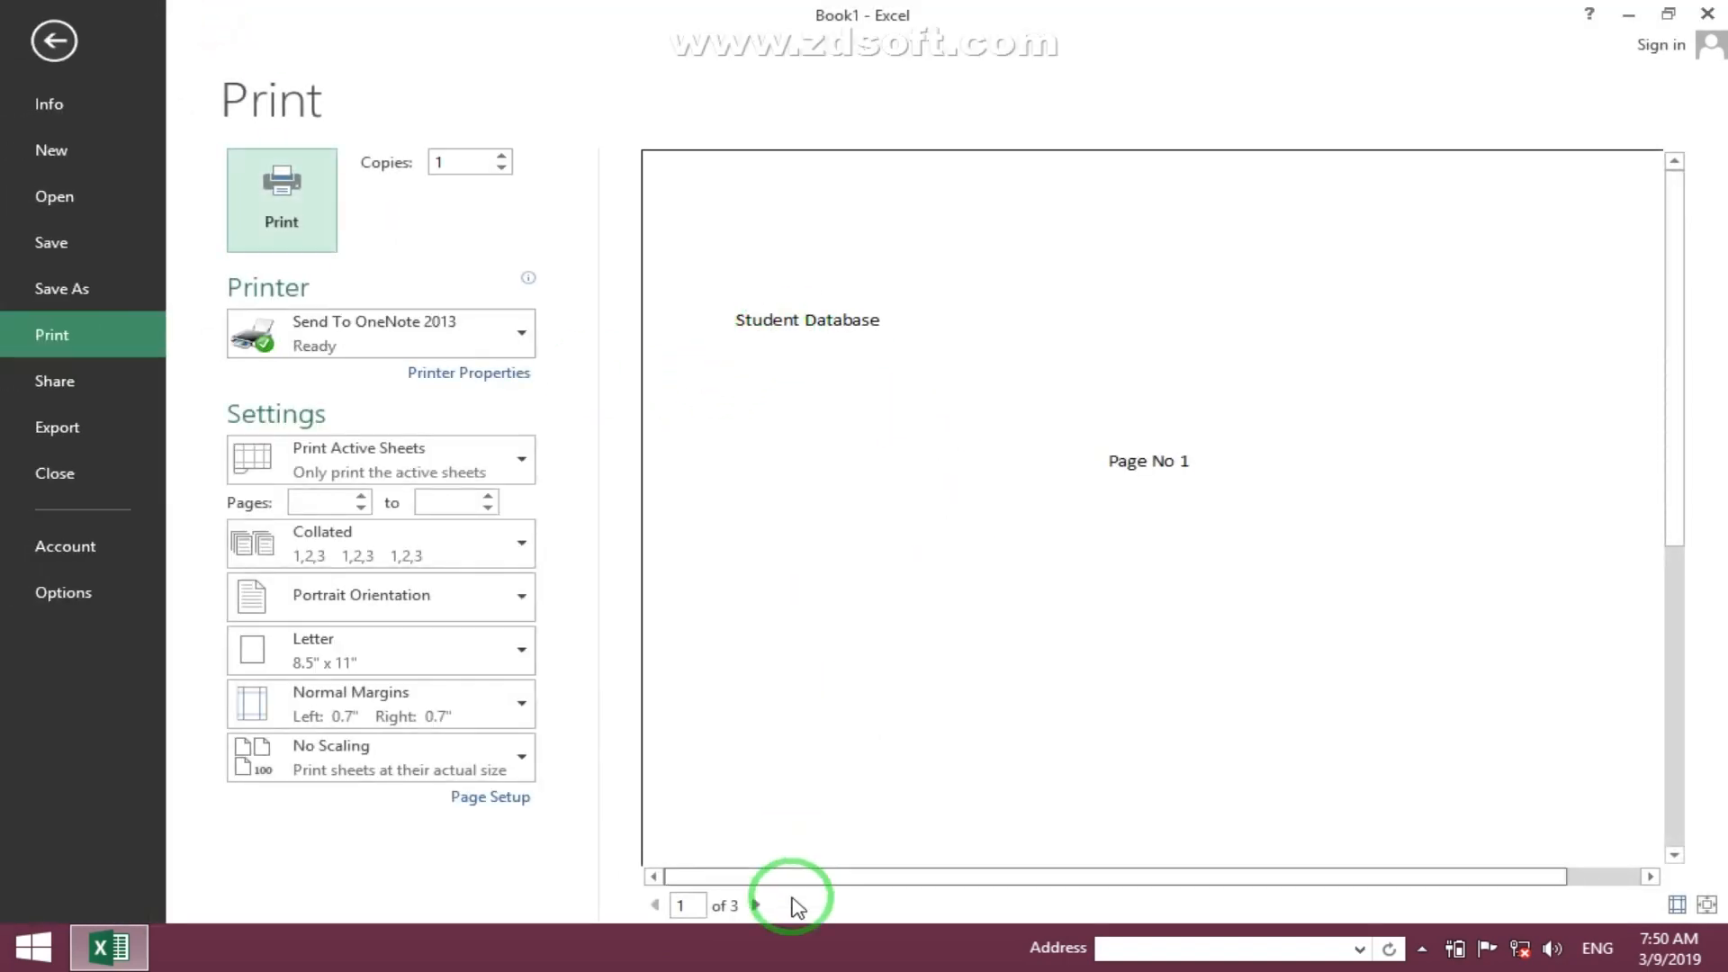
left_click(756, 905)
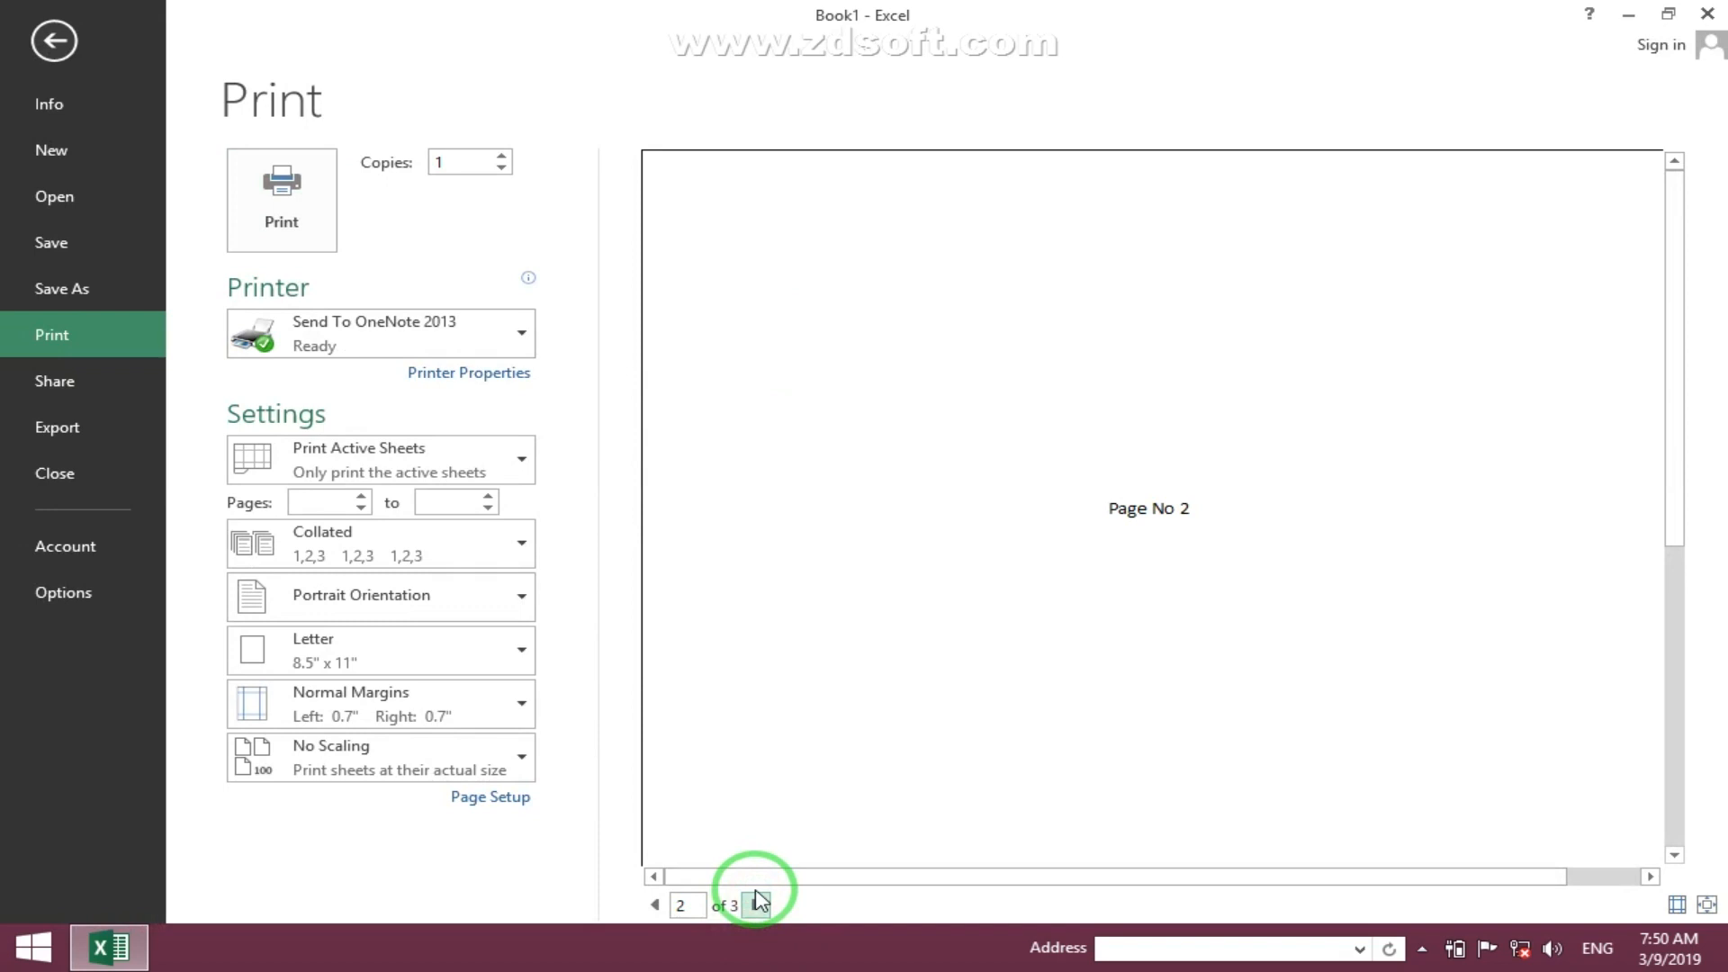
key("Escape")
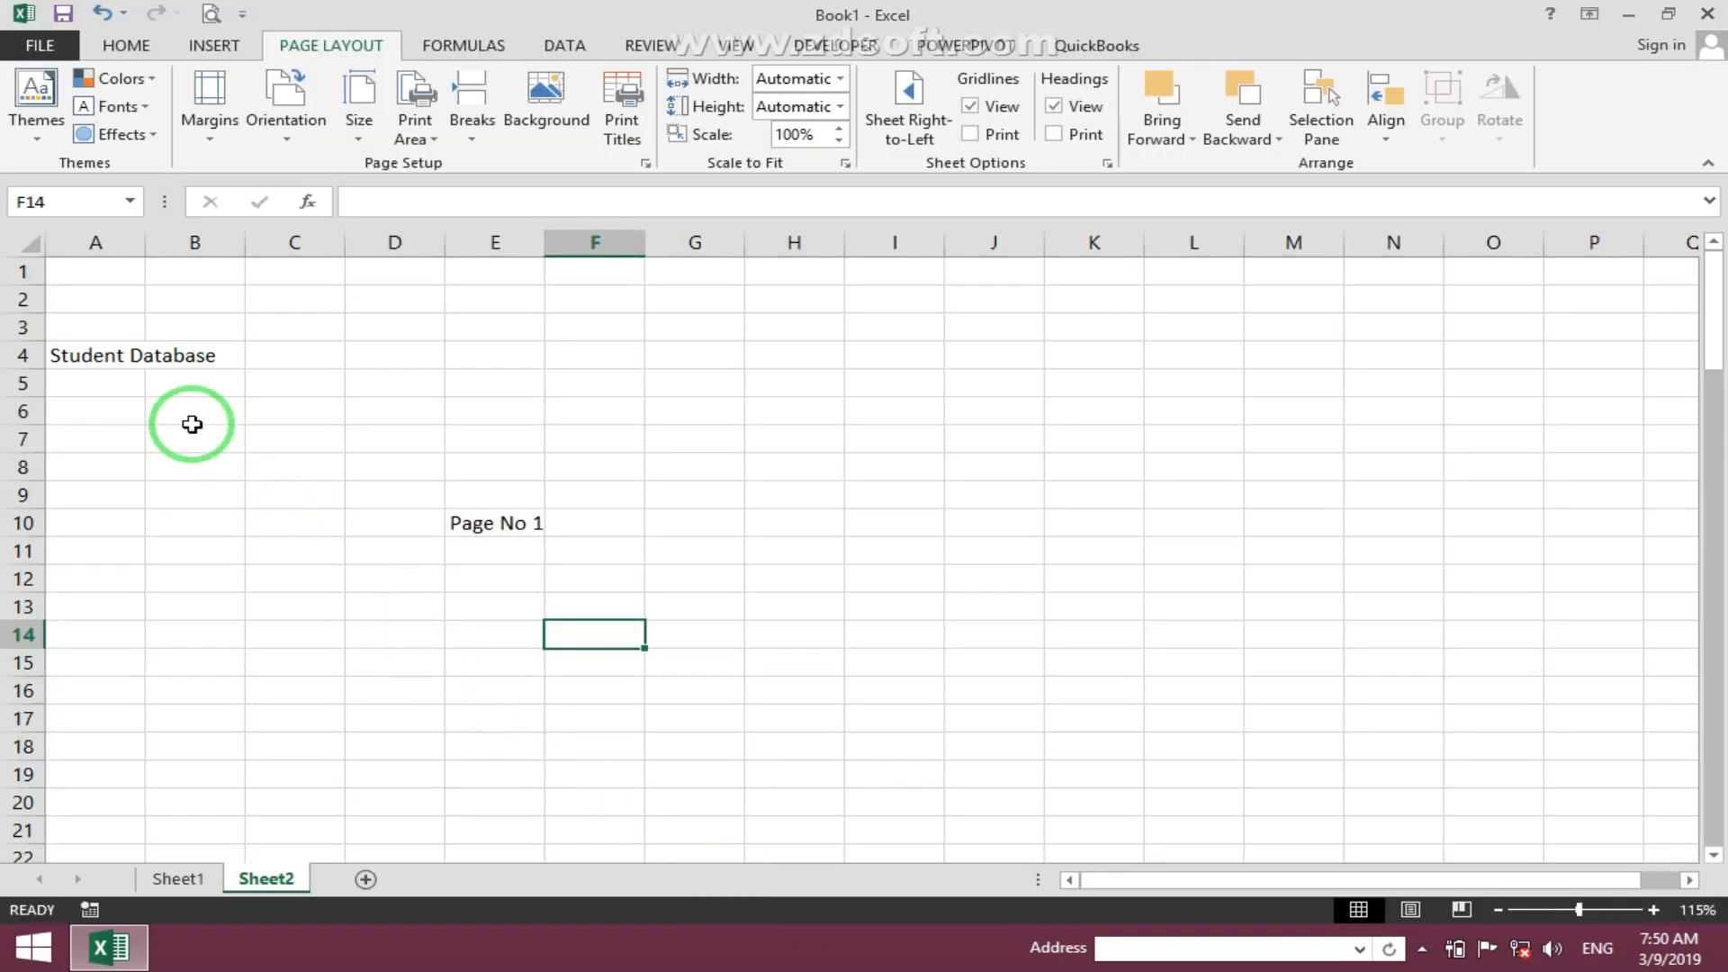
left_click(78, 363)
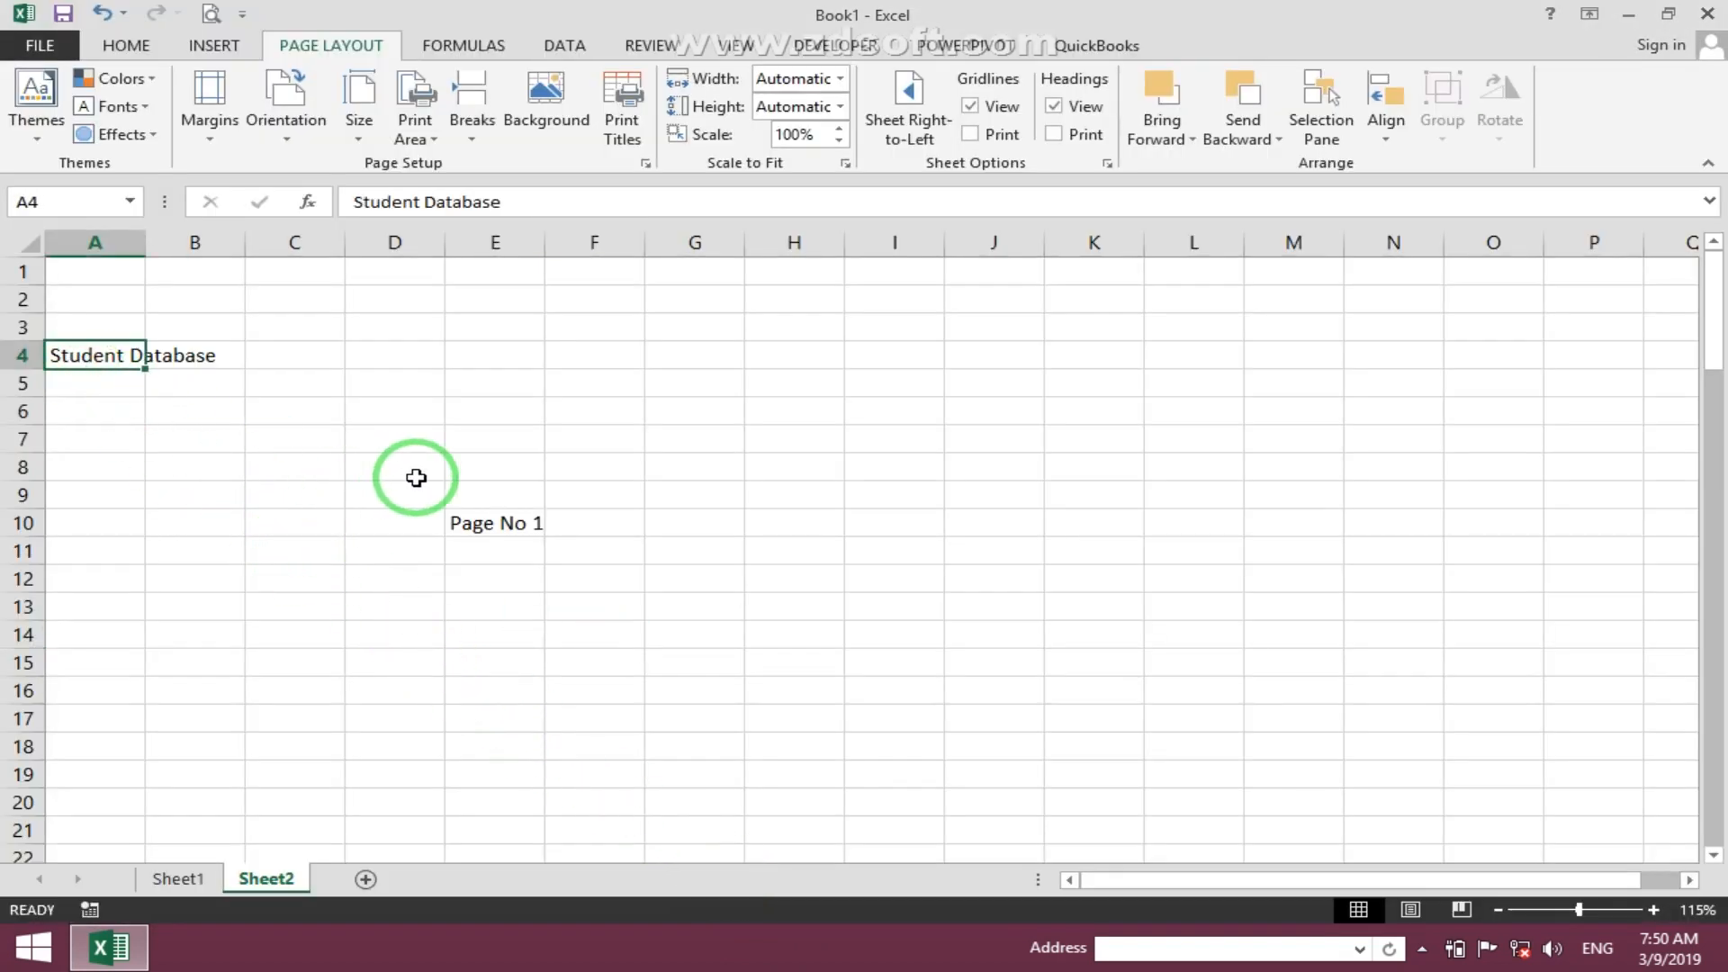
scroll(423, 486, "down", 11)
scroll(375, 521, "down", 4)
left_click_drag(375, 522, 764, 813)
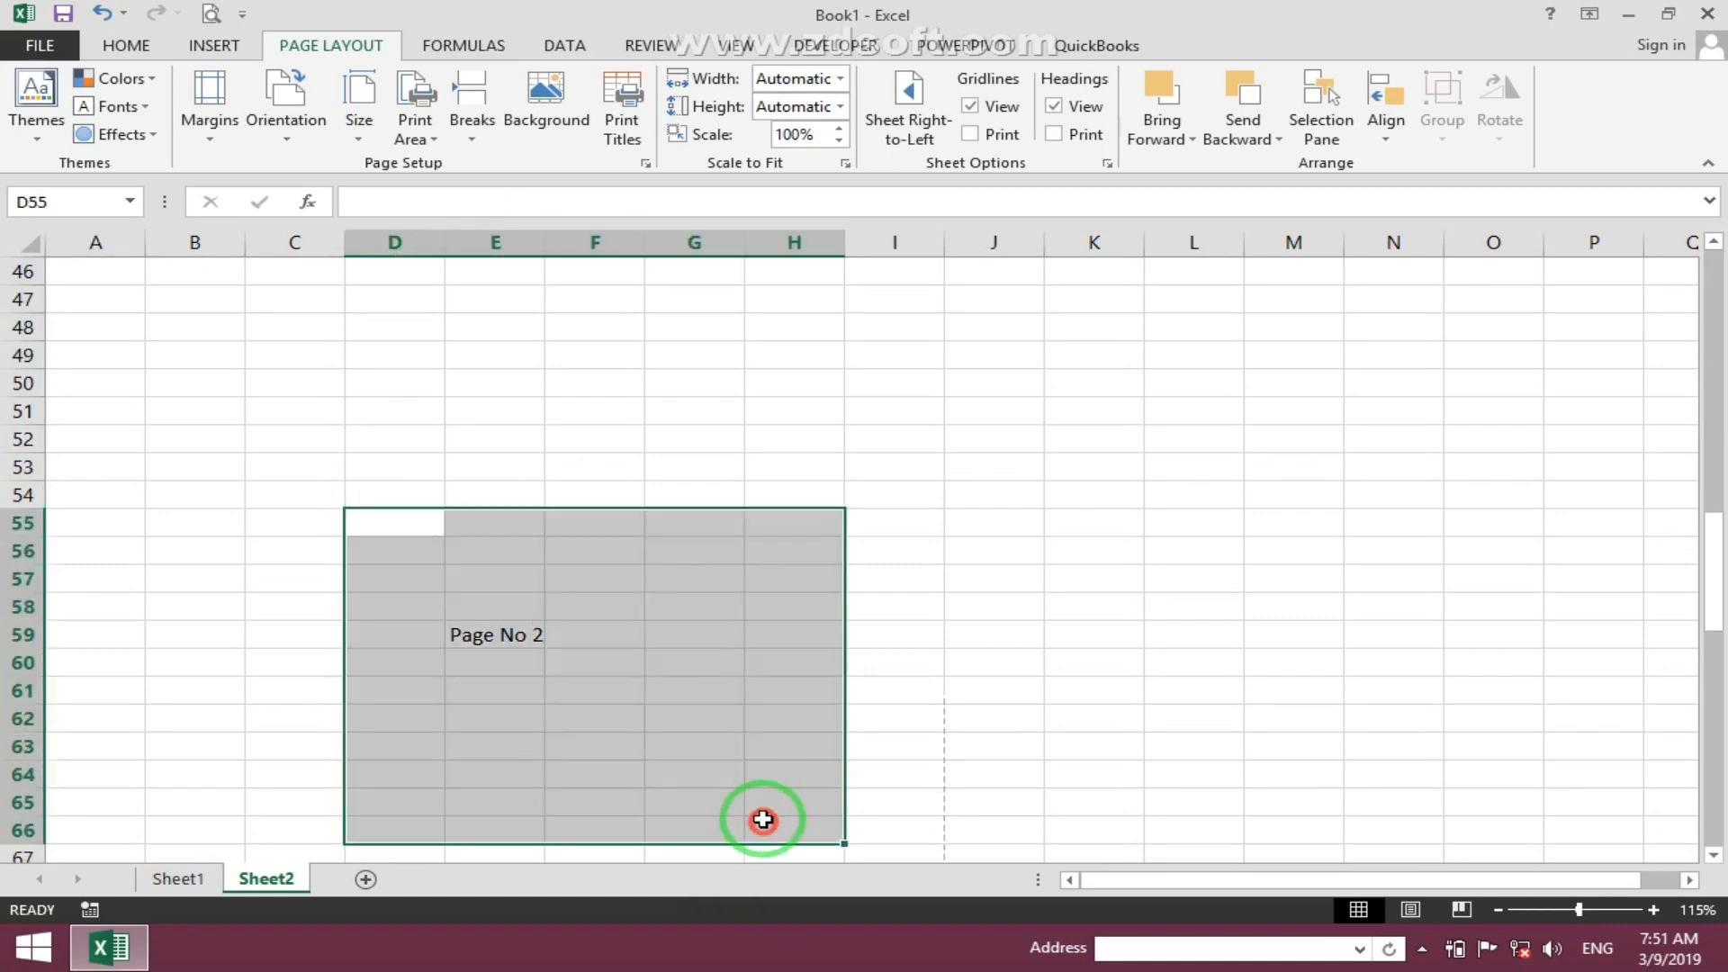
scroll(531, 652, "down", 6)
scroll(531, 652, "down", 11)
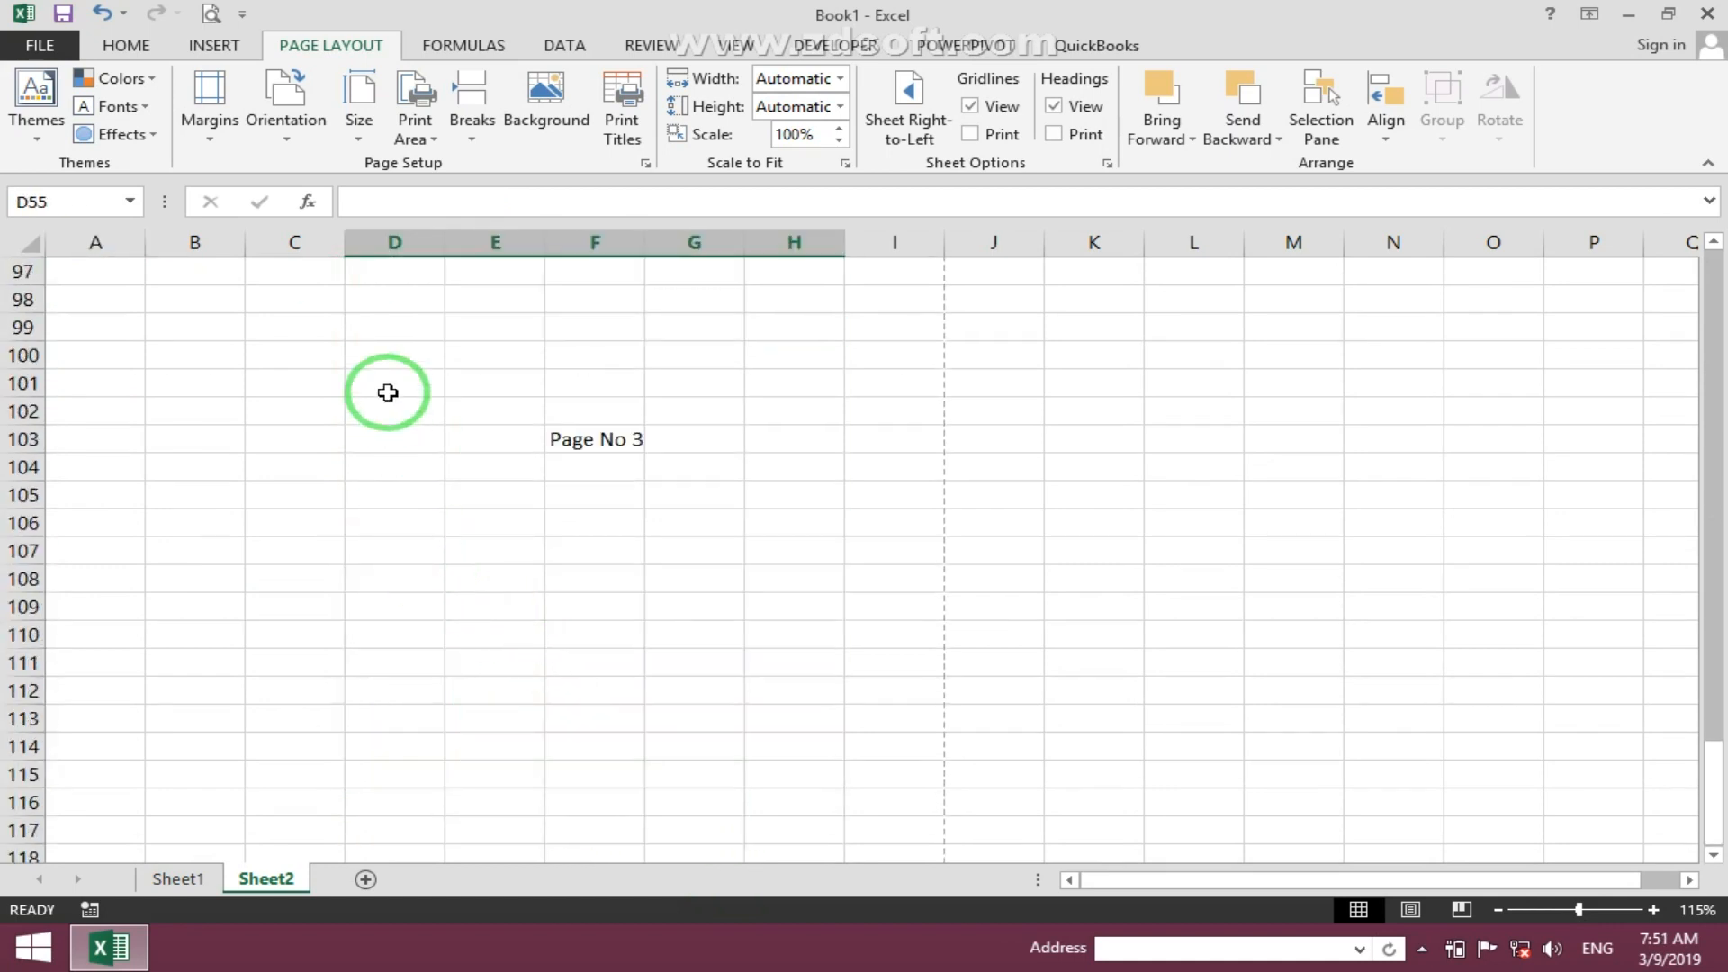
left_click_drag(386, 390, 812, 550)
scroll(802, 552, "up", 20)
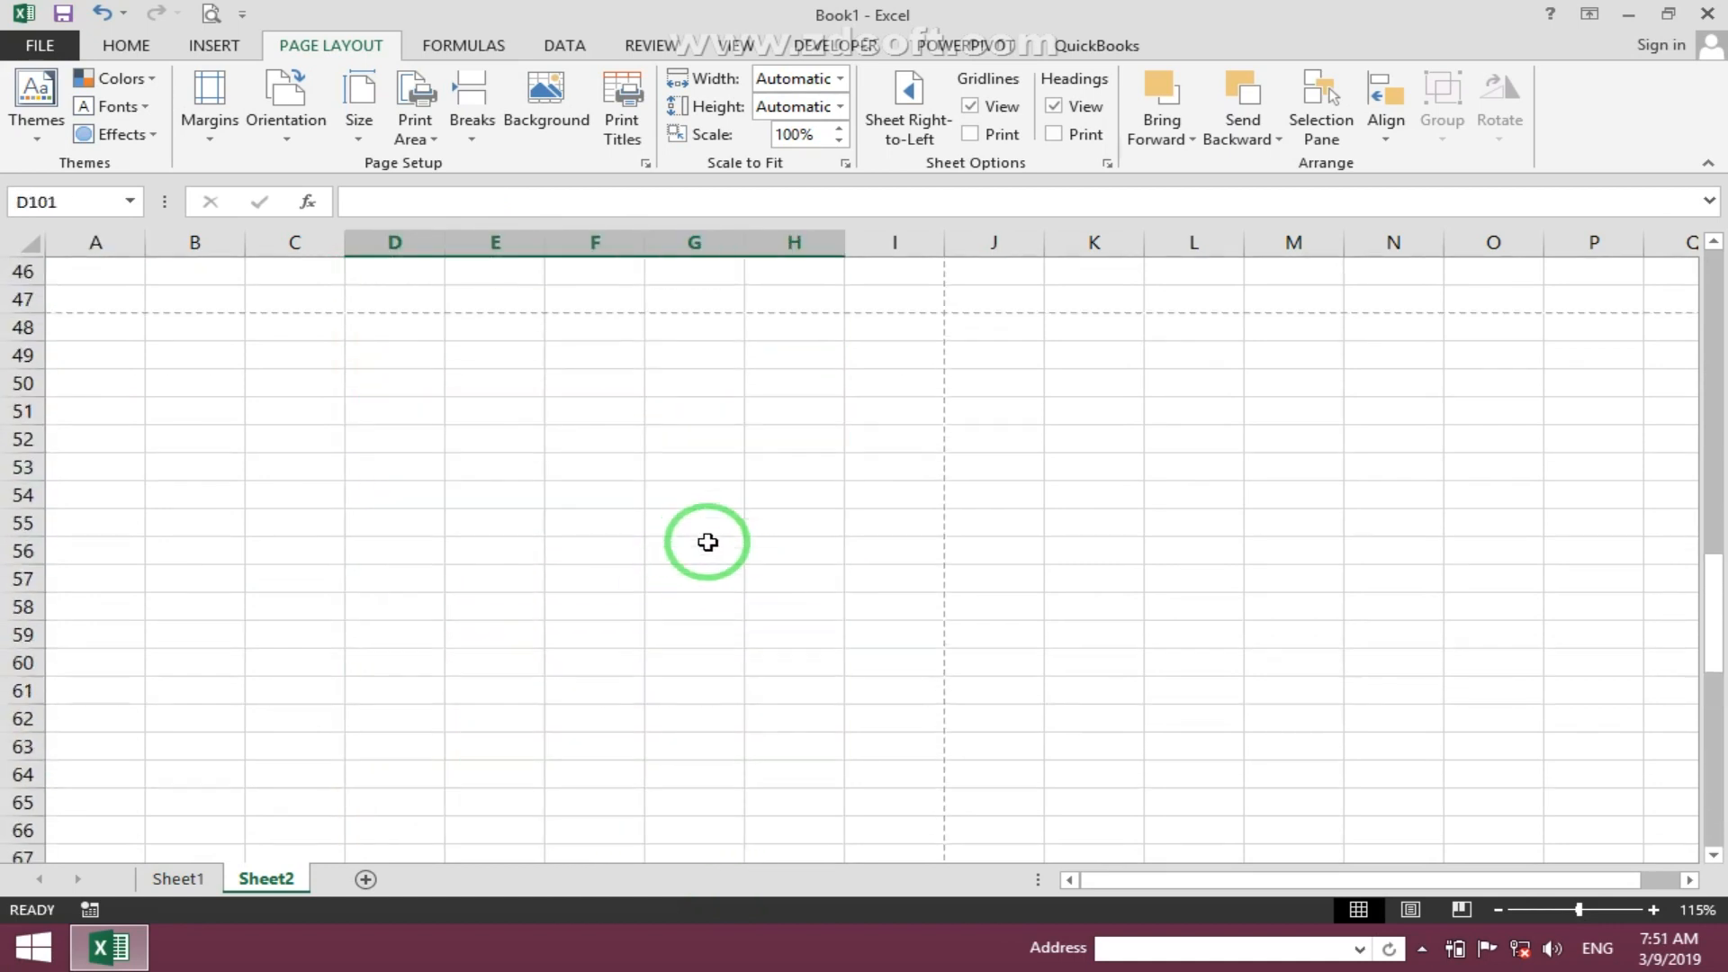
- Enter 'Page No 2' in cell O15 on the second page to the right
scroll(663, 527, "down", 4)
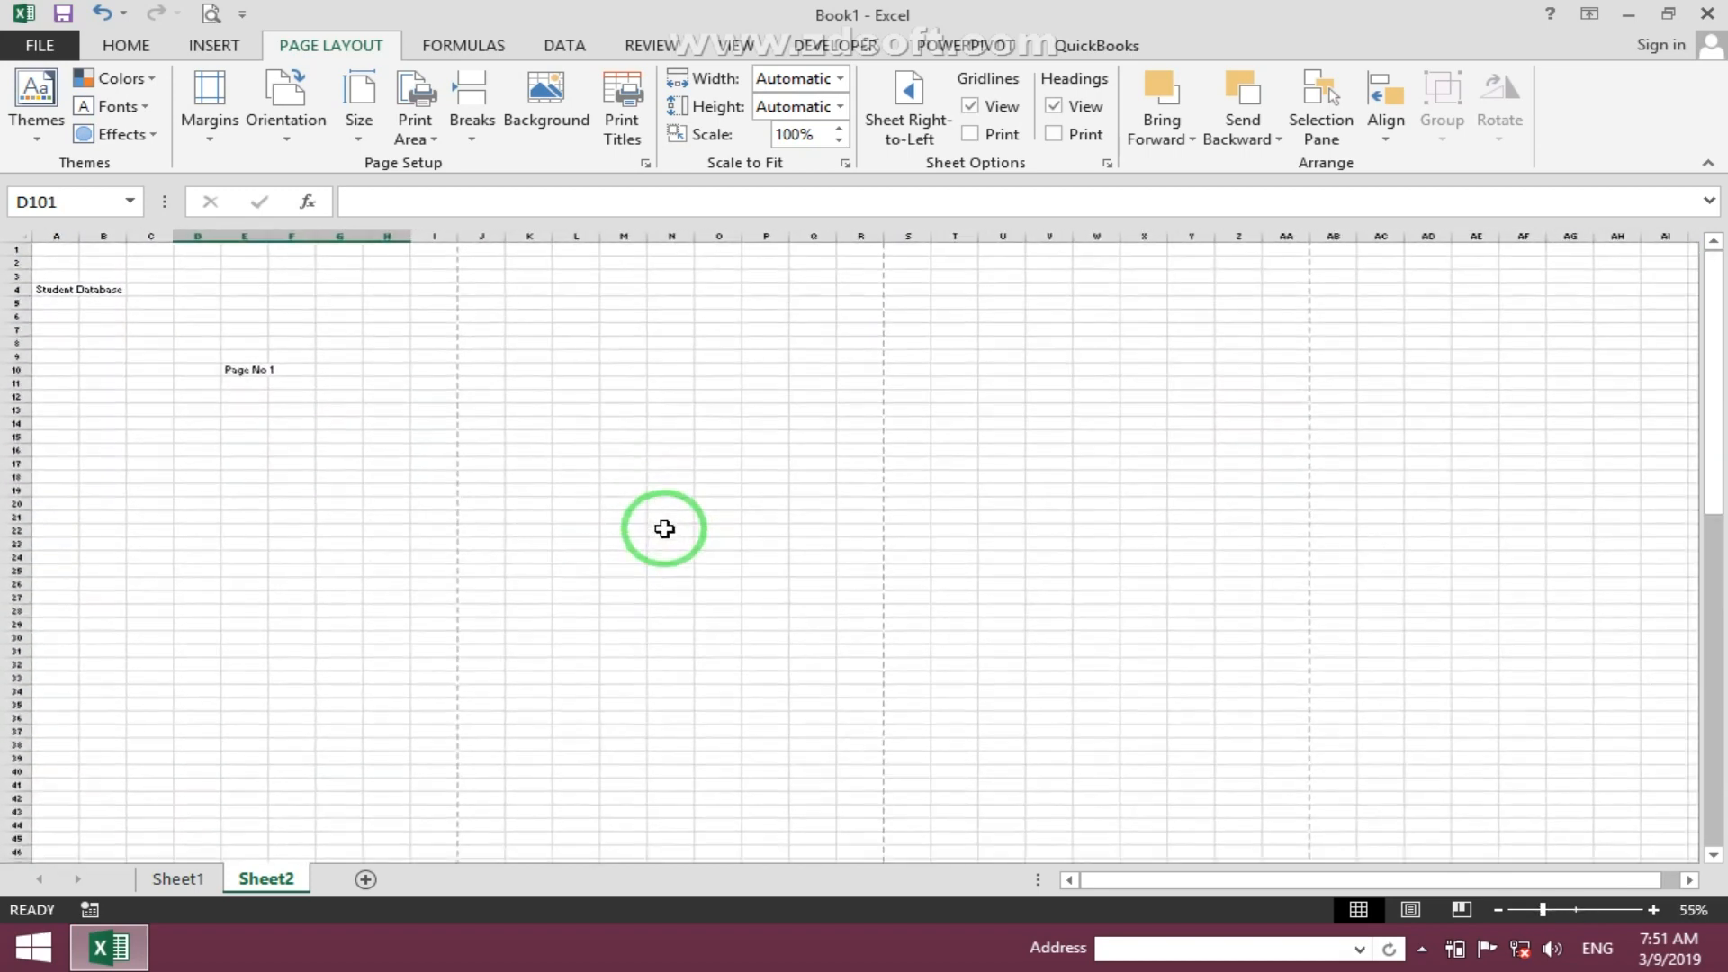
left_click(294, 422)
left_click(735, 437)
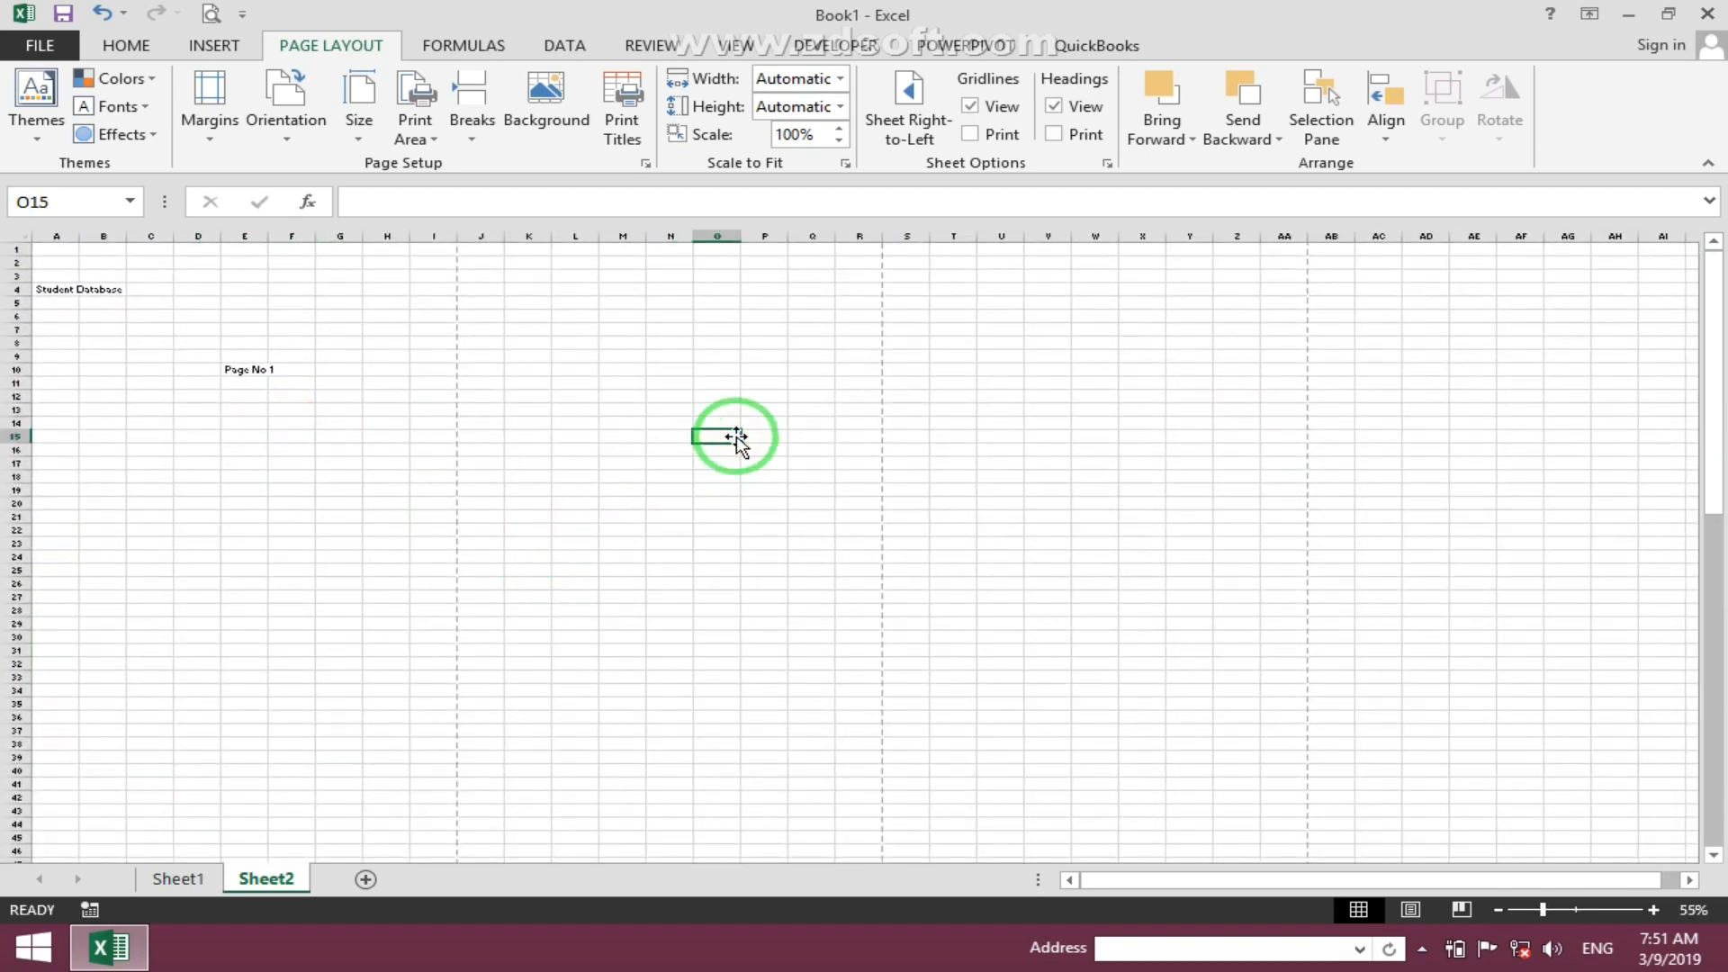
type("Pasge No 2")
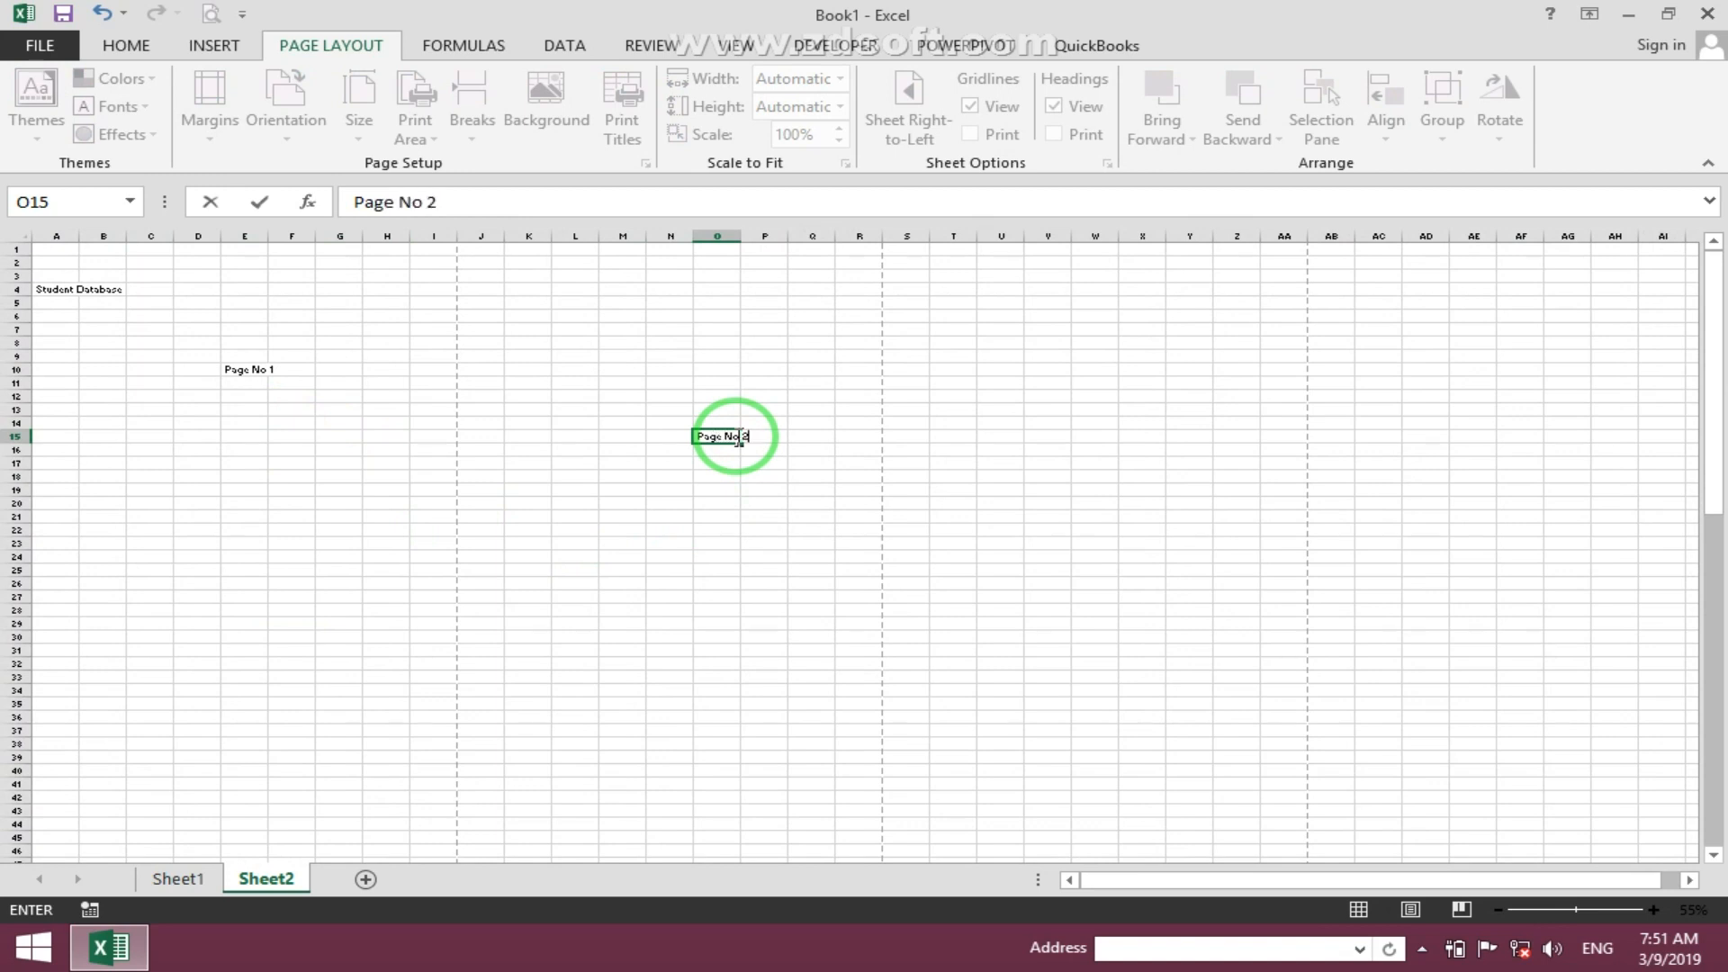
- Enter 'Page No 3' in cell Z15 on the third page to the right
key("Right")
key("Right")
key("Right")
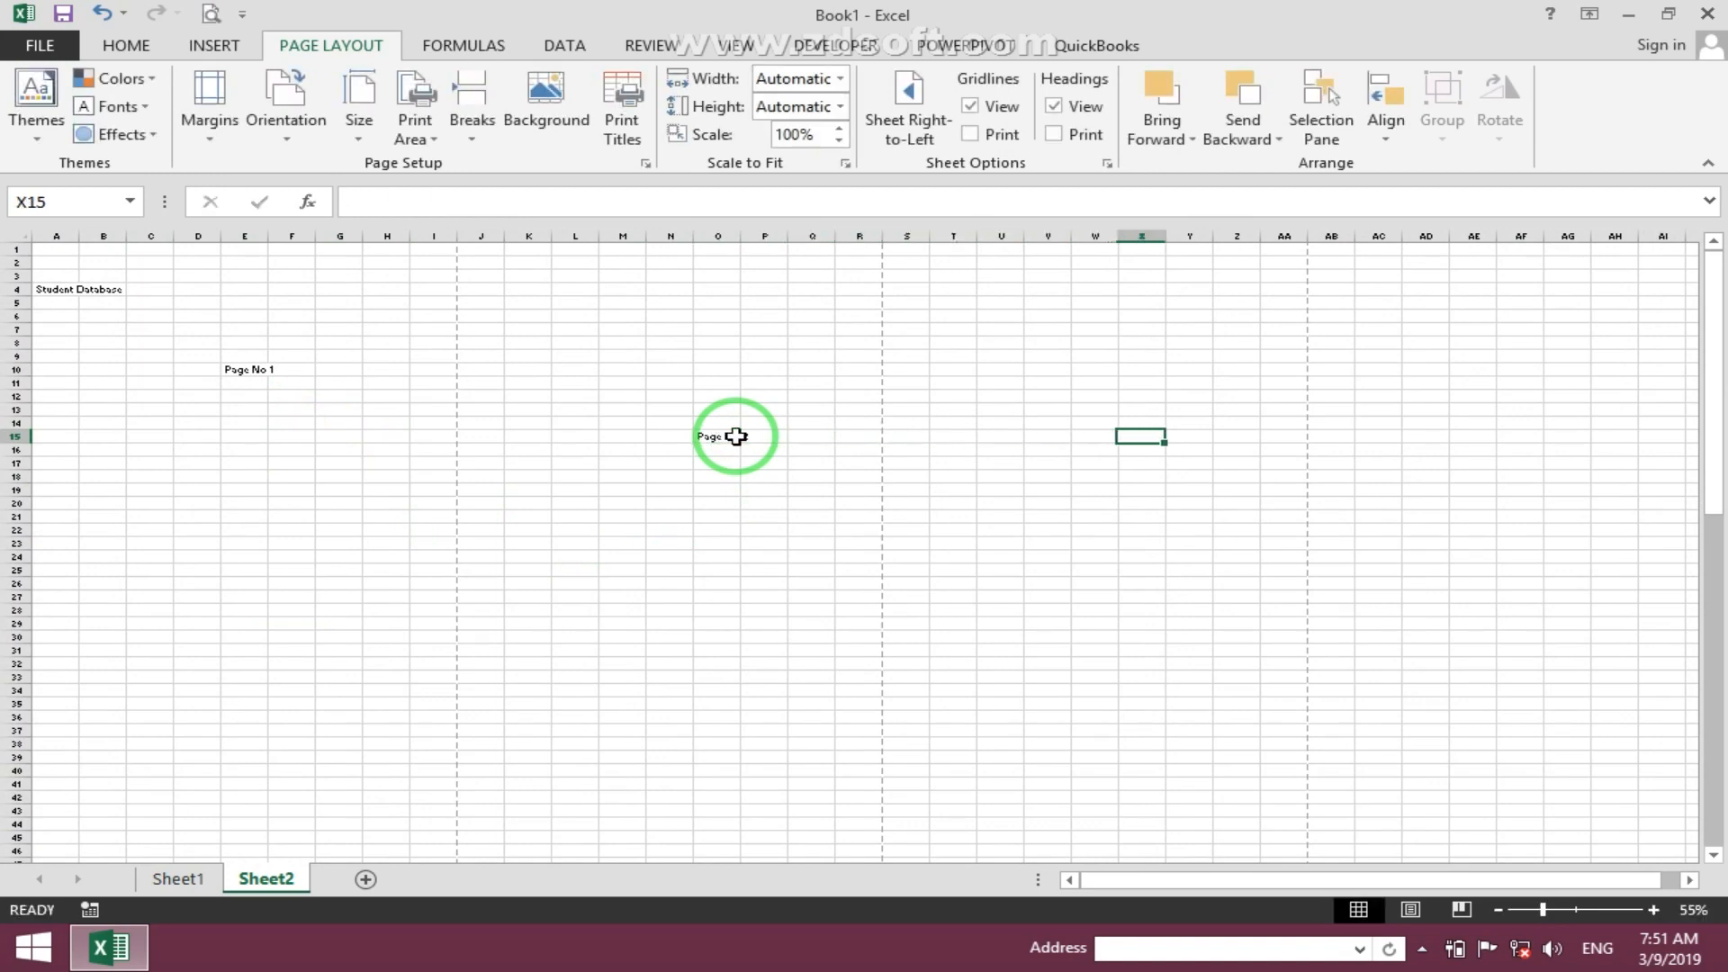
type("Page No")
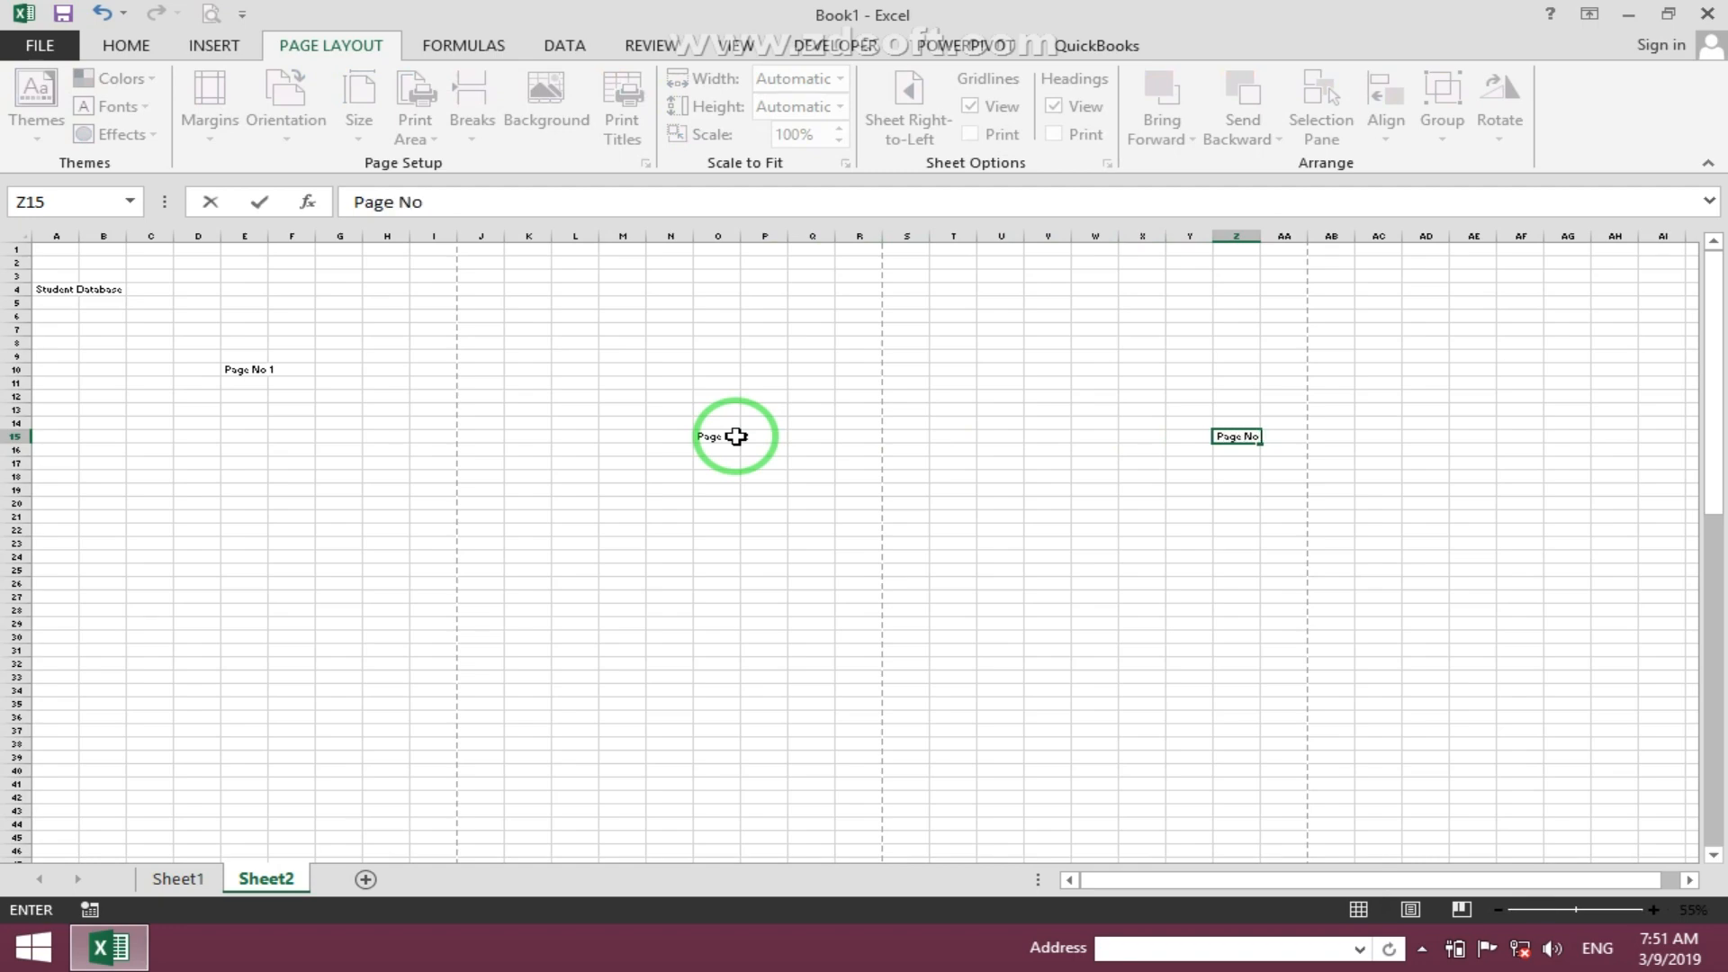
type(" 3")
left_click(75, 341)
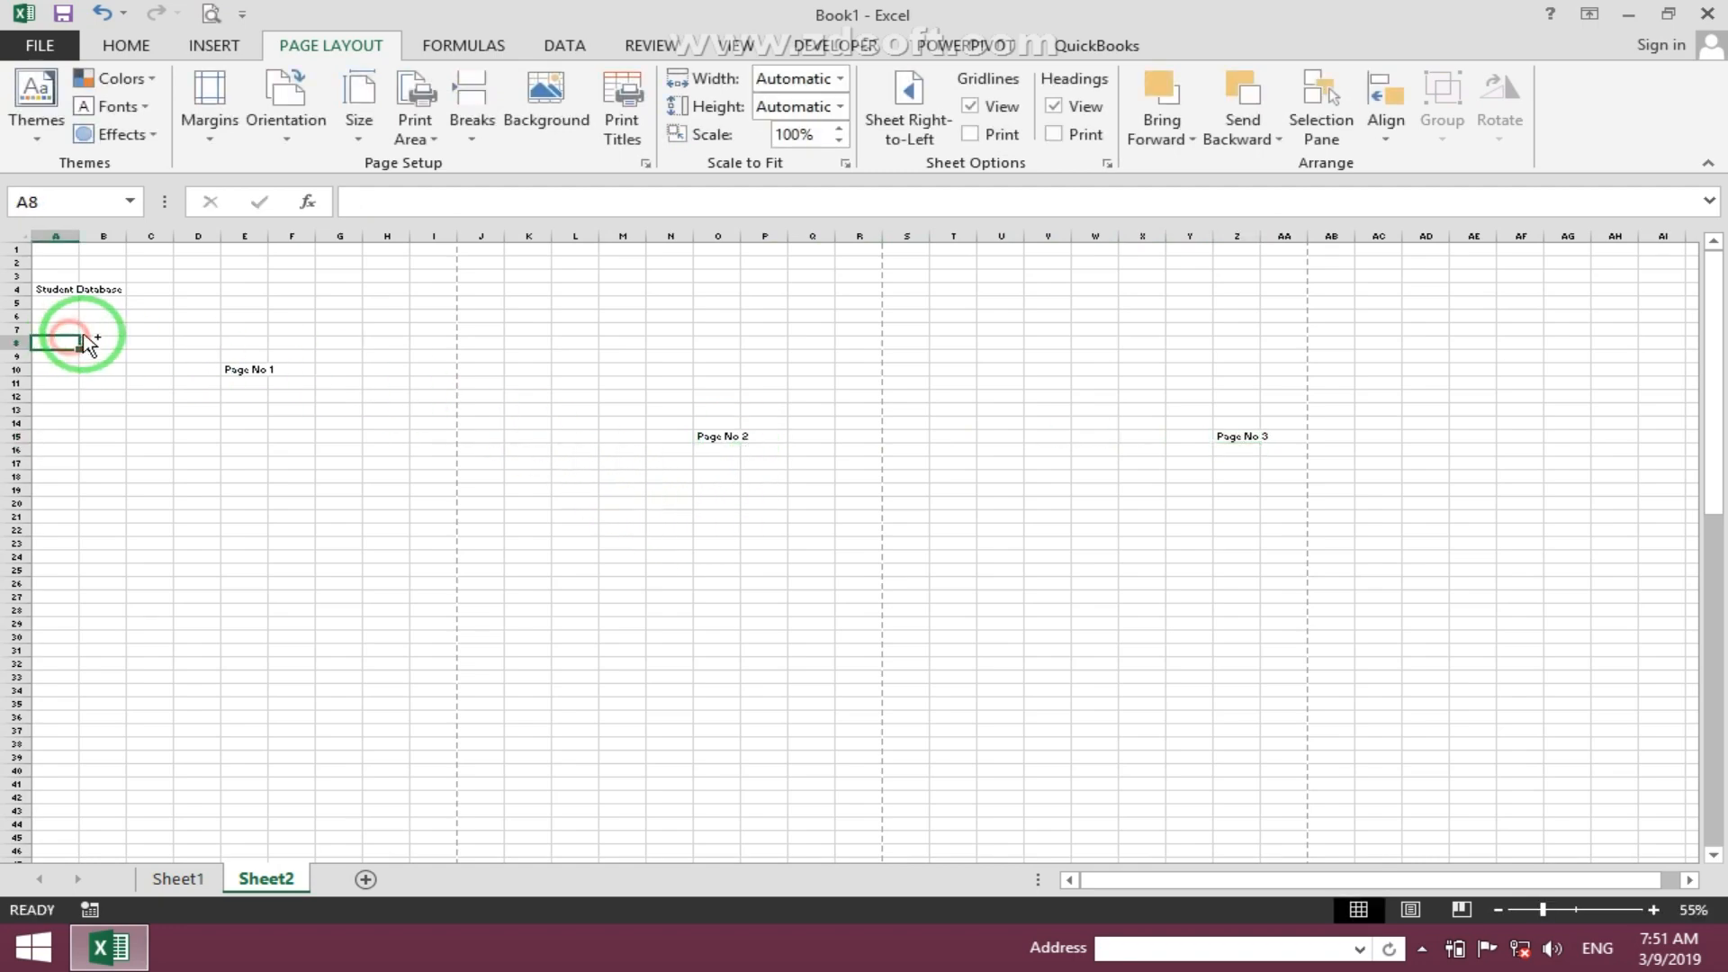
- Preview the printout and page forward and back through the printed pages
scroll(77, 335, "up", 4)
scroll(86, 331, "up", 2)
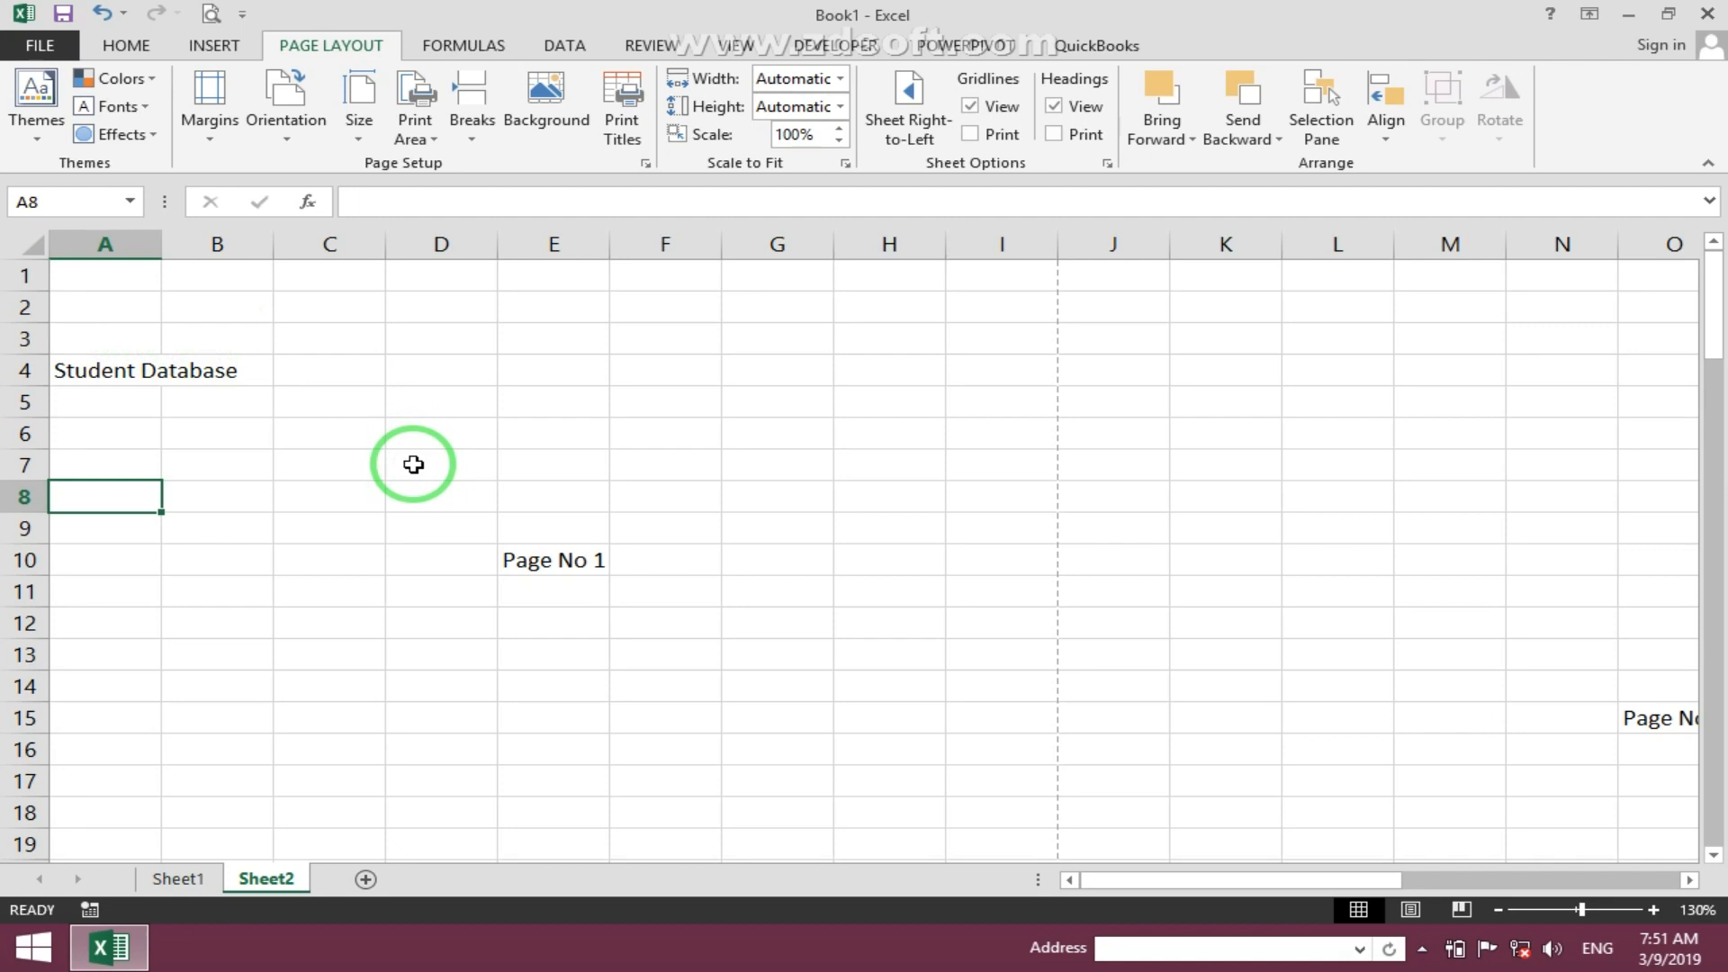
scroll(413, 464, "up", 1)
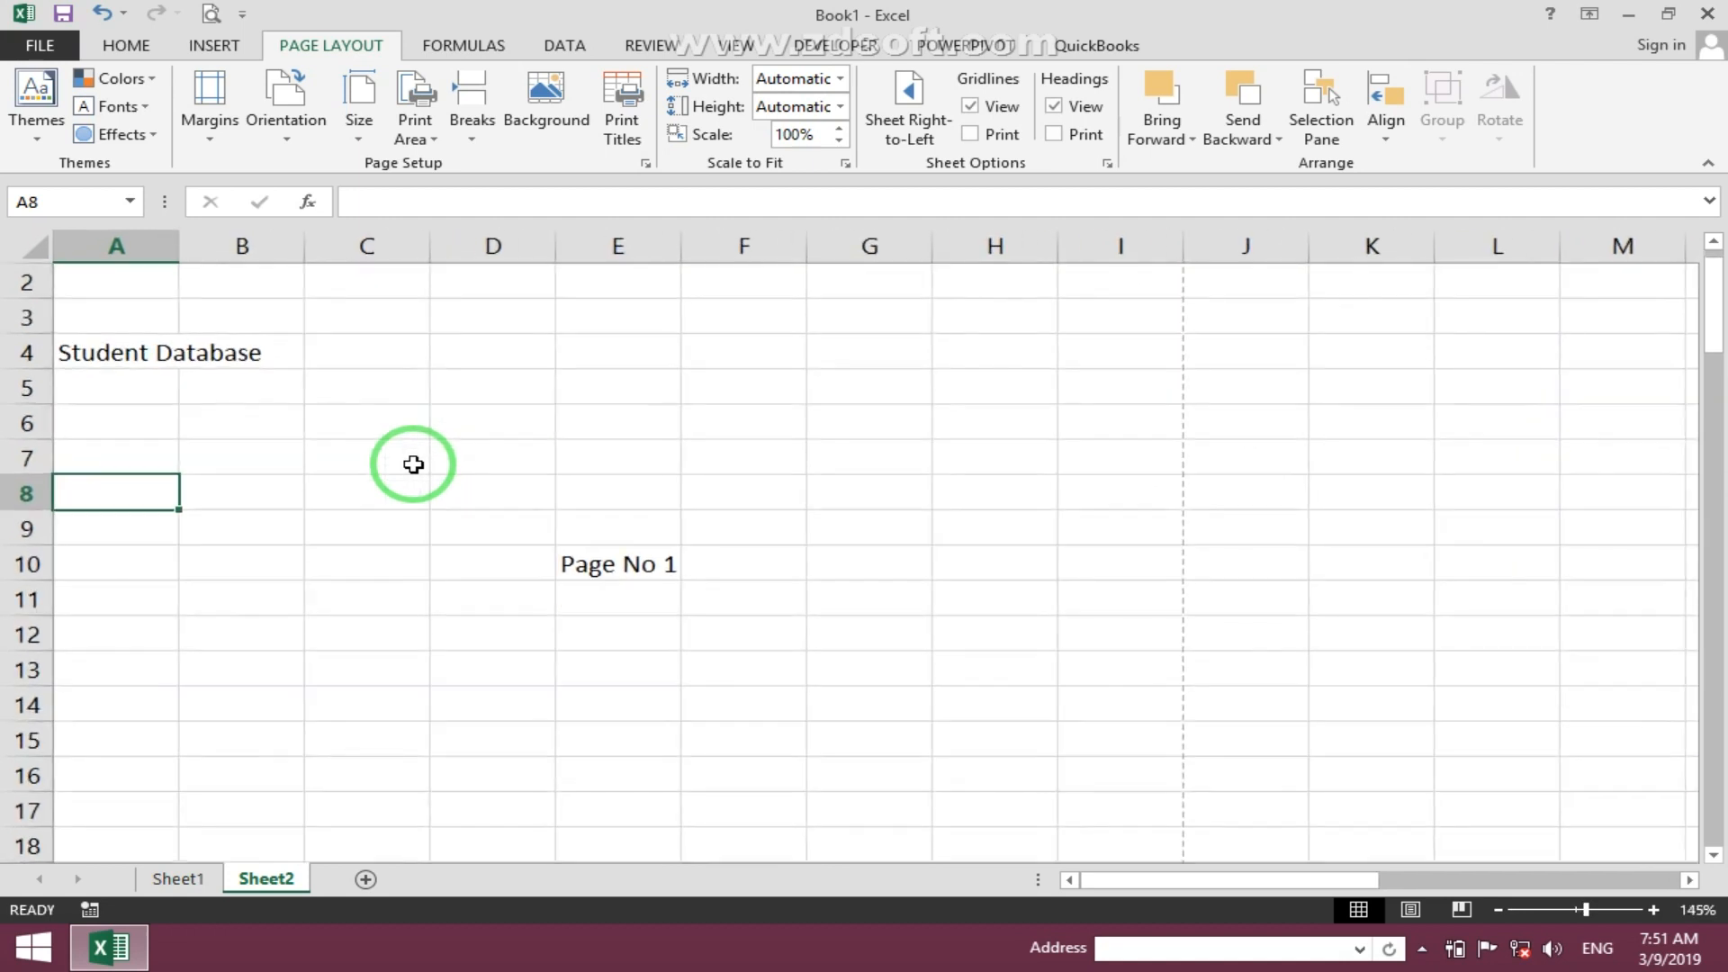
left_click(214, 15)
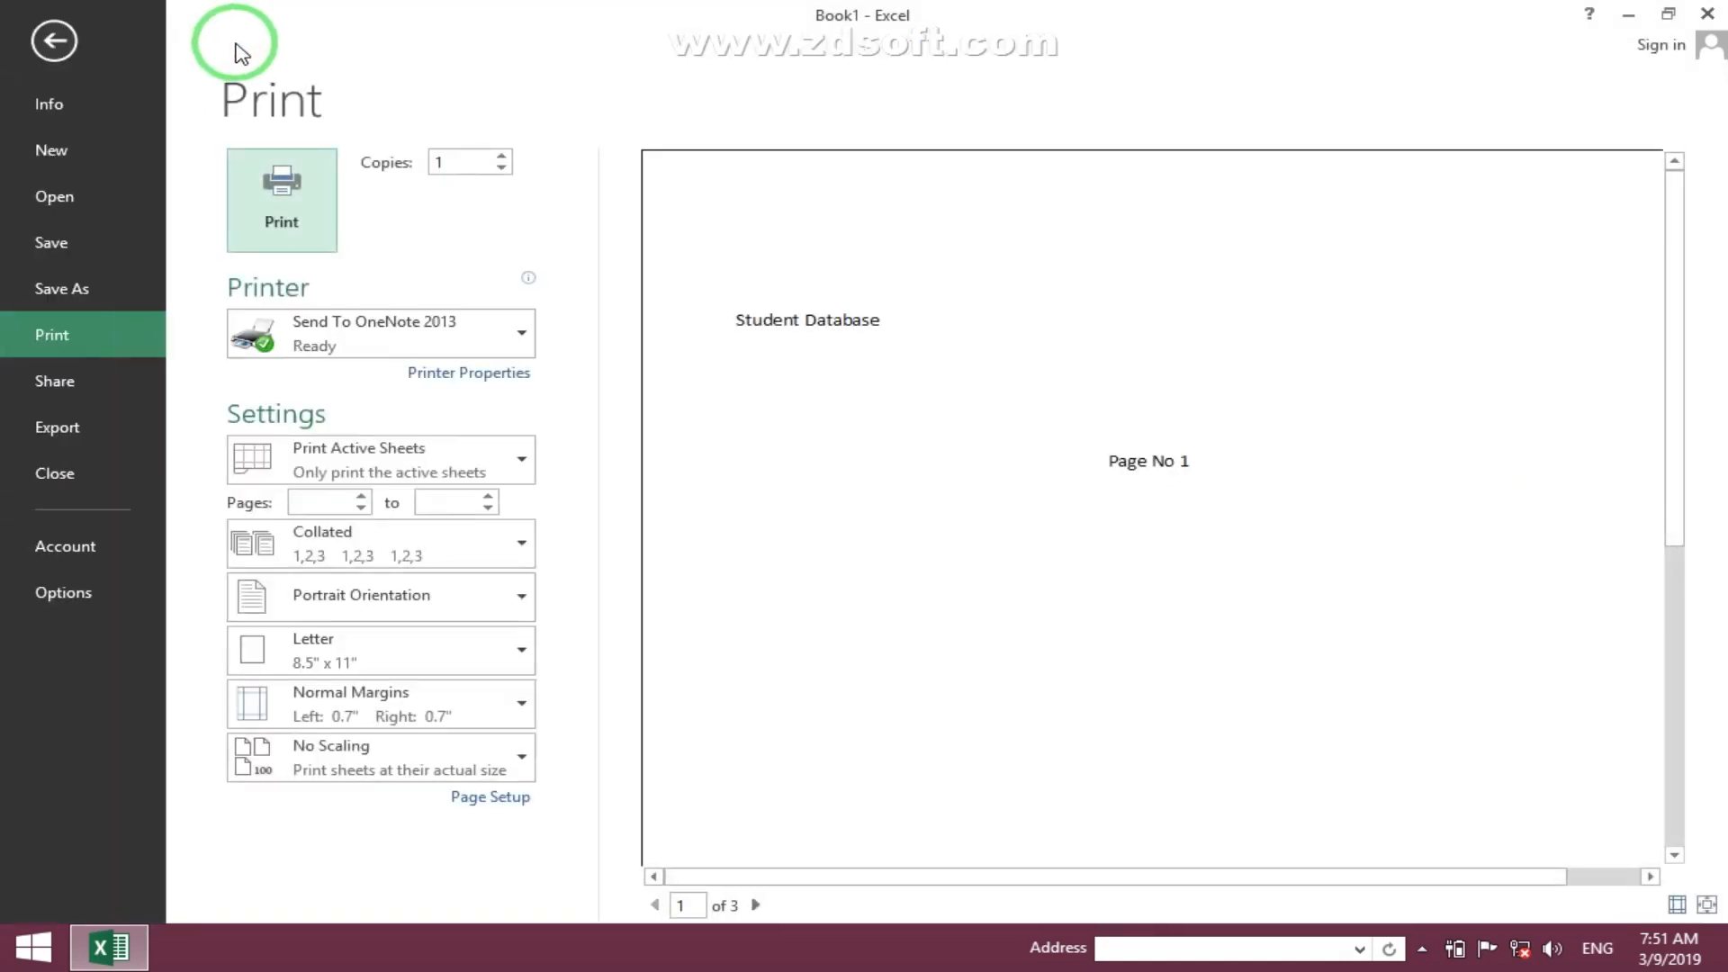
left_click(755, 904)
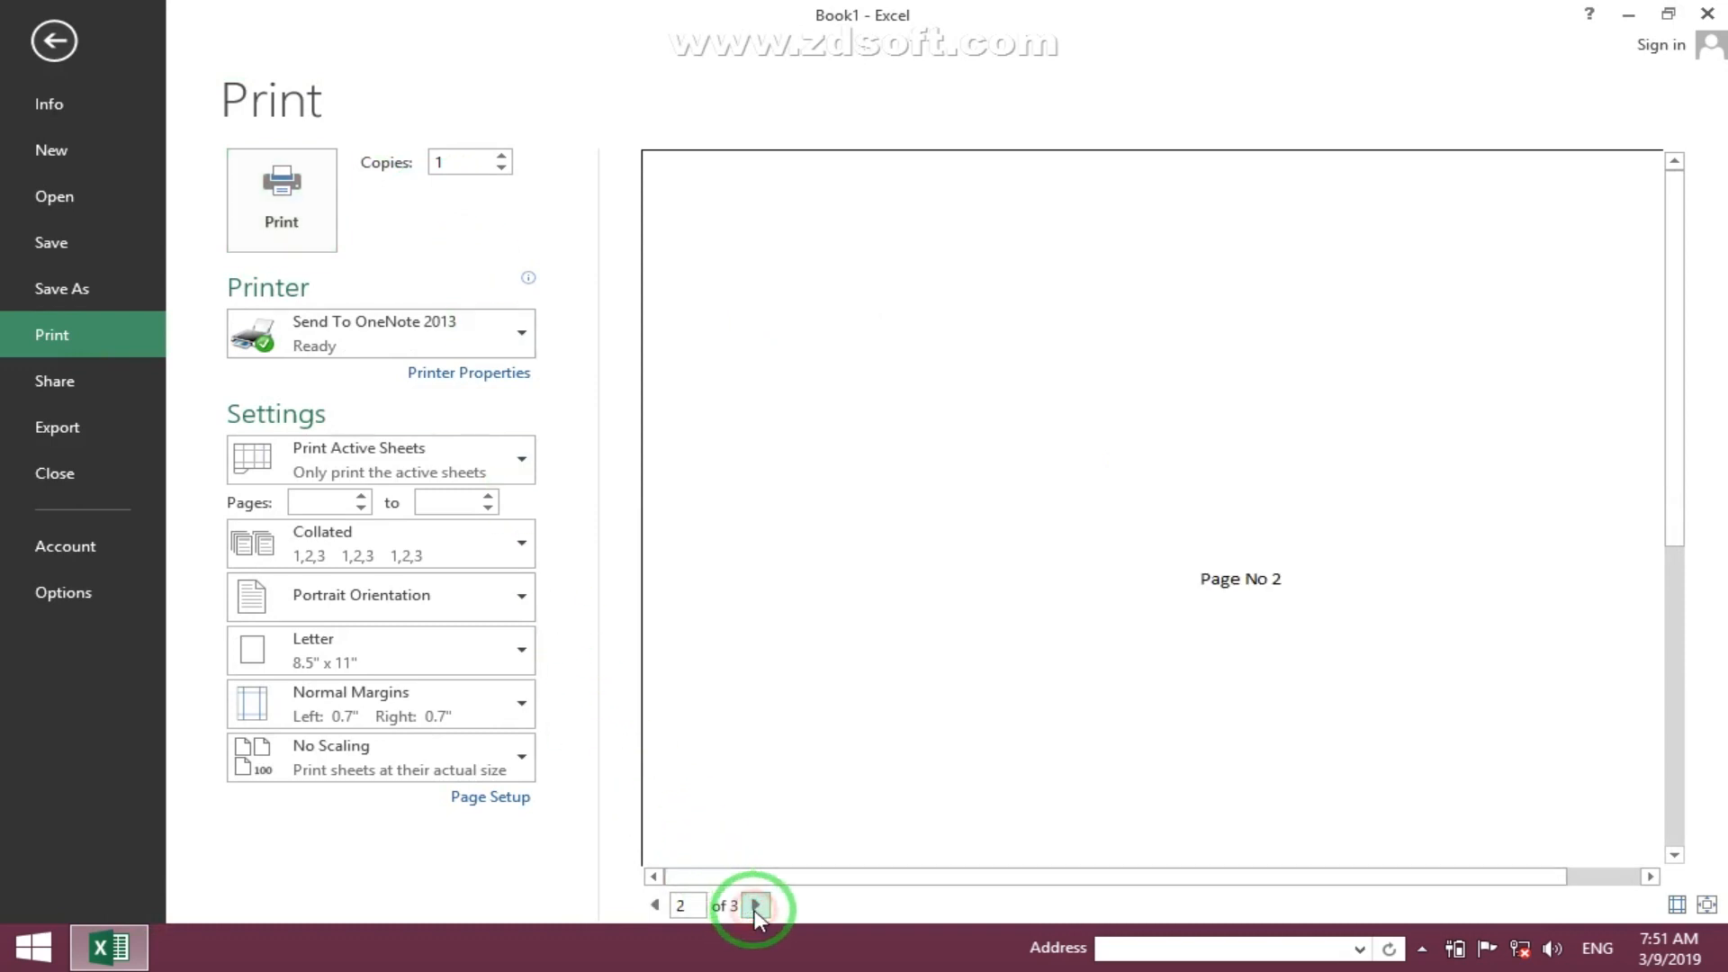
left_click(657, 905)
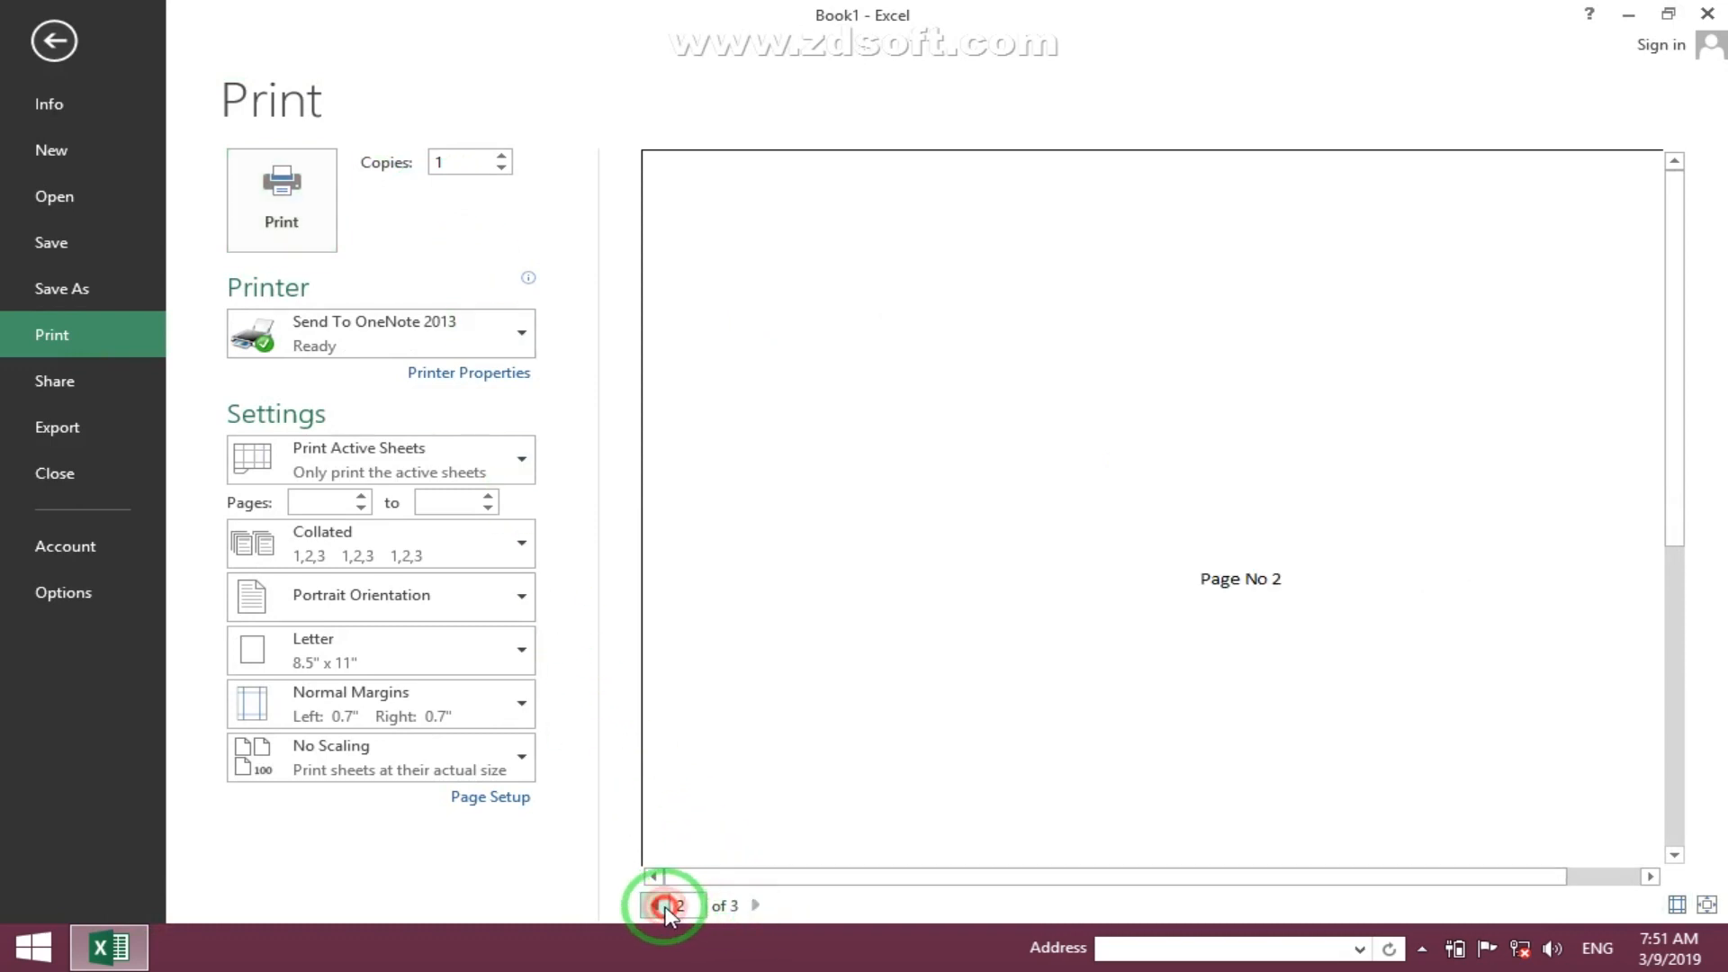
left_click(657, 905)
key("Escape")
- Set columns $A:$B to repeat at left in the Page Setup print titles
left_click(619, 100)
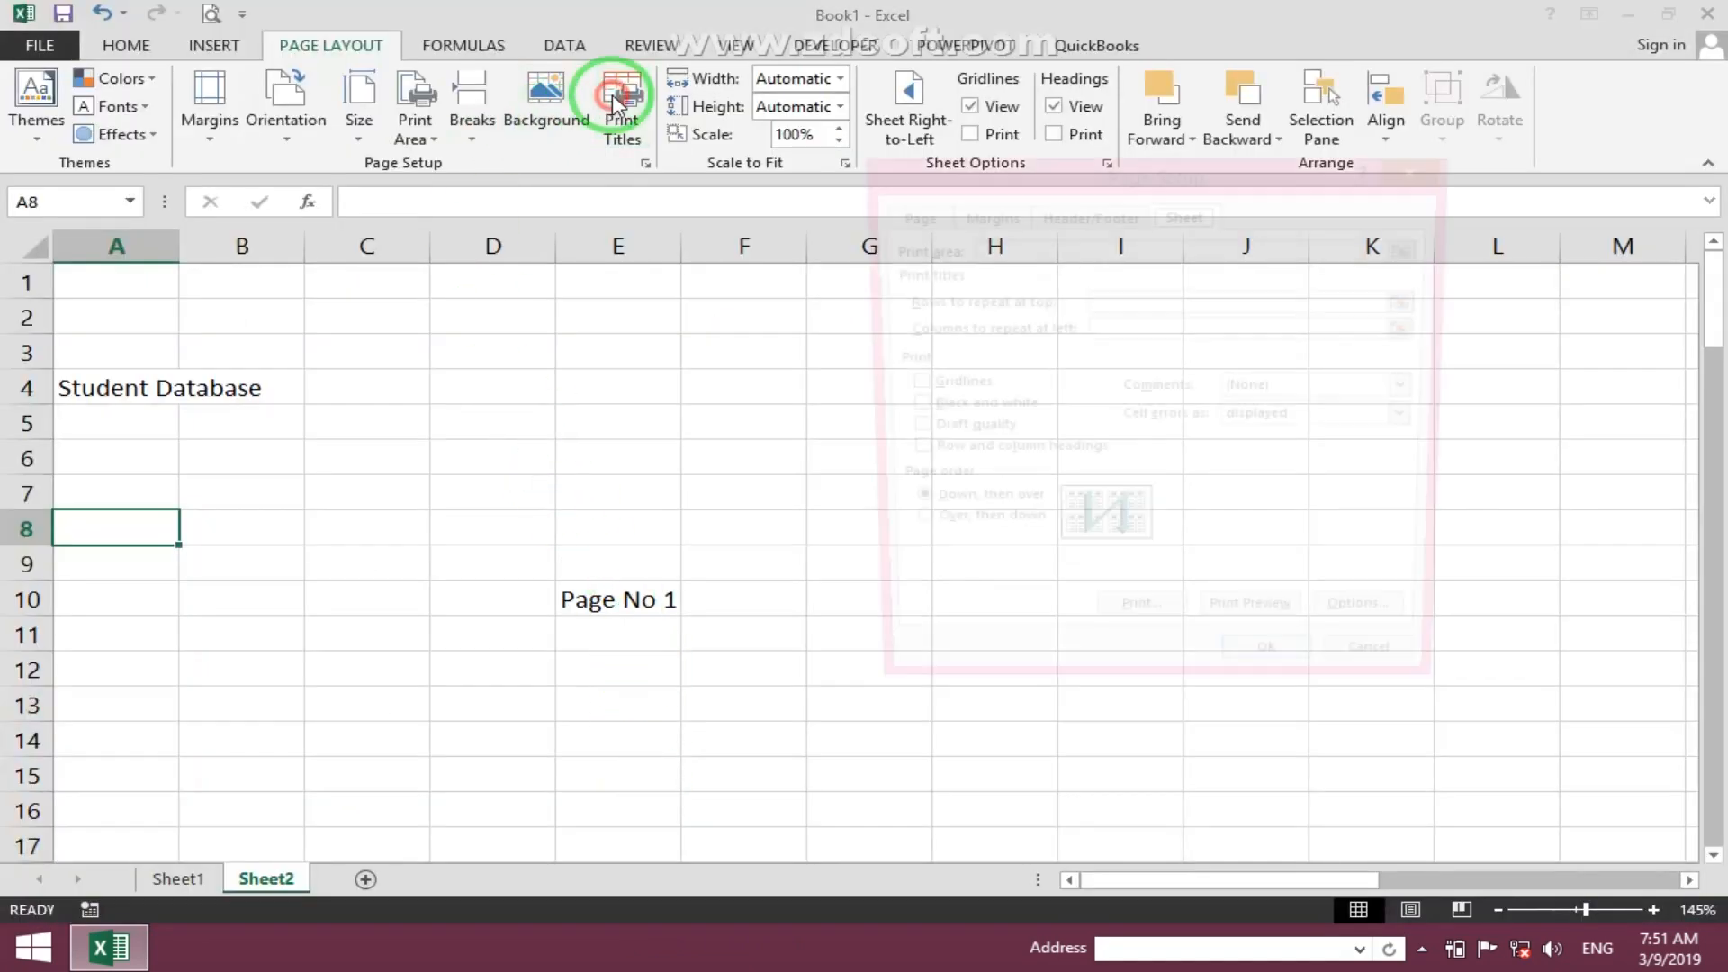
left_click(1107, 328)
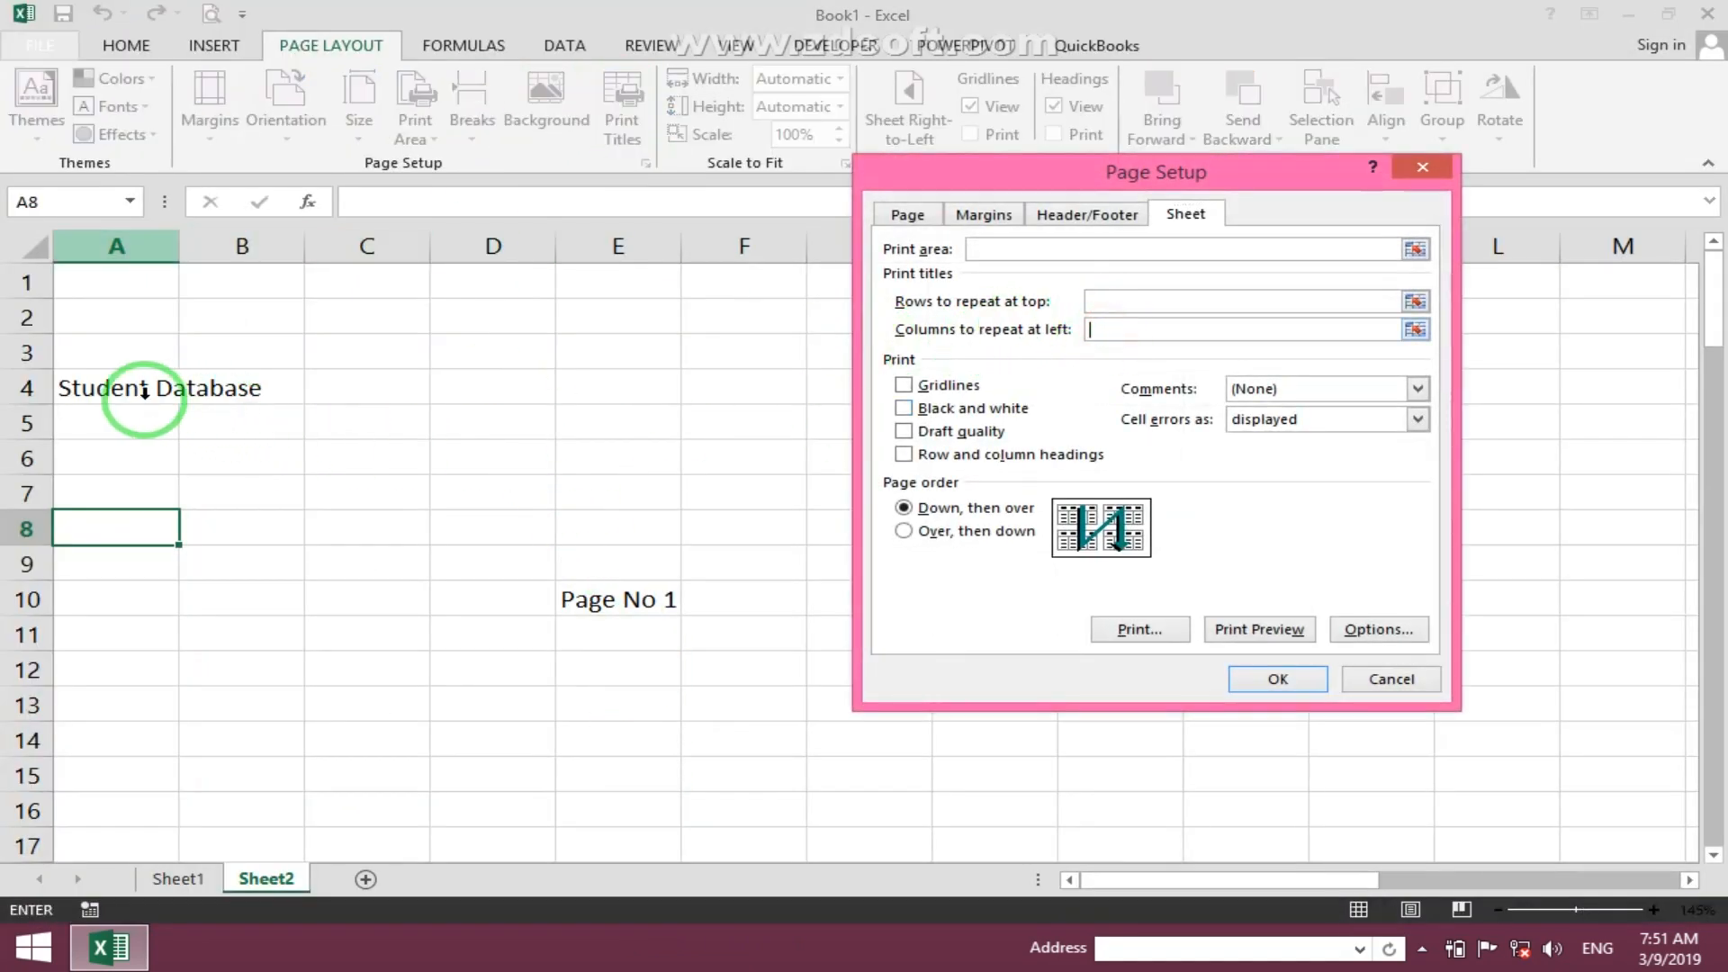
mouse_move(142, 406)
left_mouse_down()
mouse_move(205, 390)
mouse_move(160, 400)
left_mouse_up()
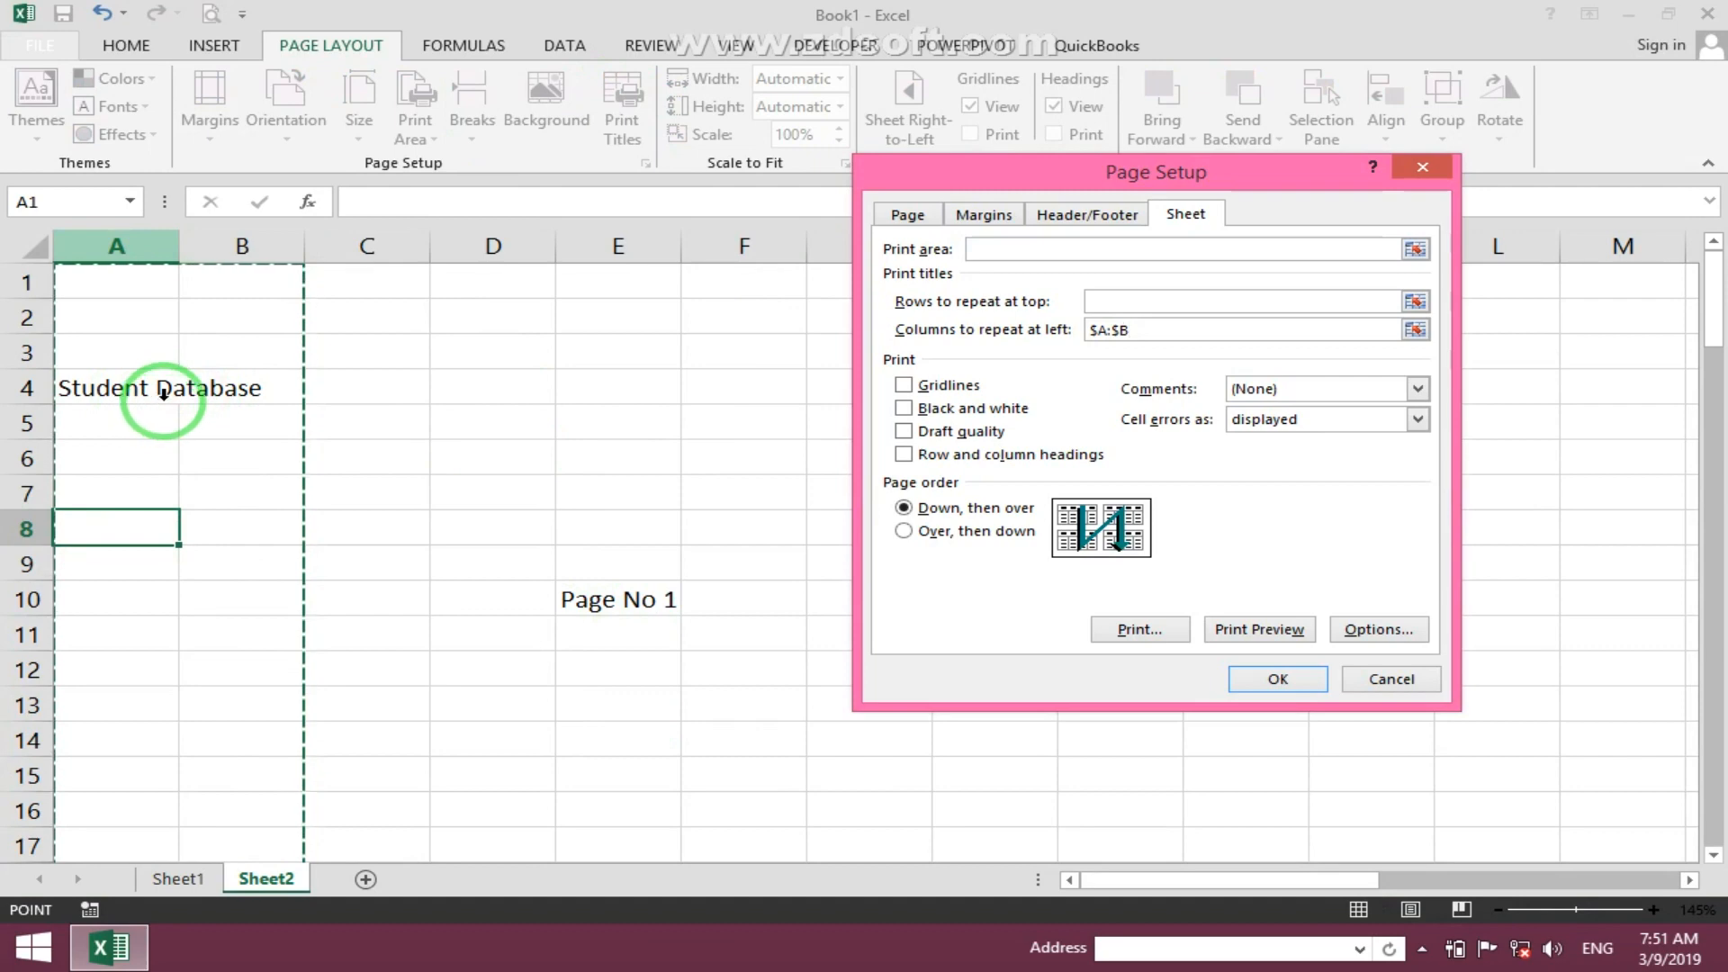
left_click(1279, 677)
- Preview the printout and check the third page for the repeated columns
left_click(207, 11)
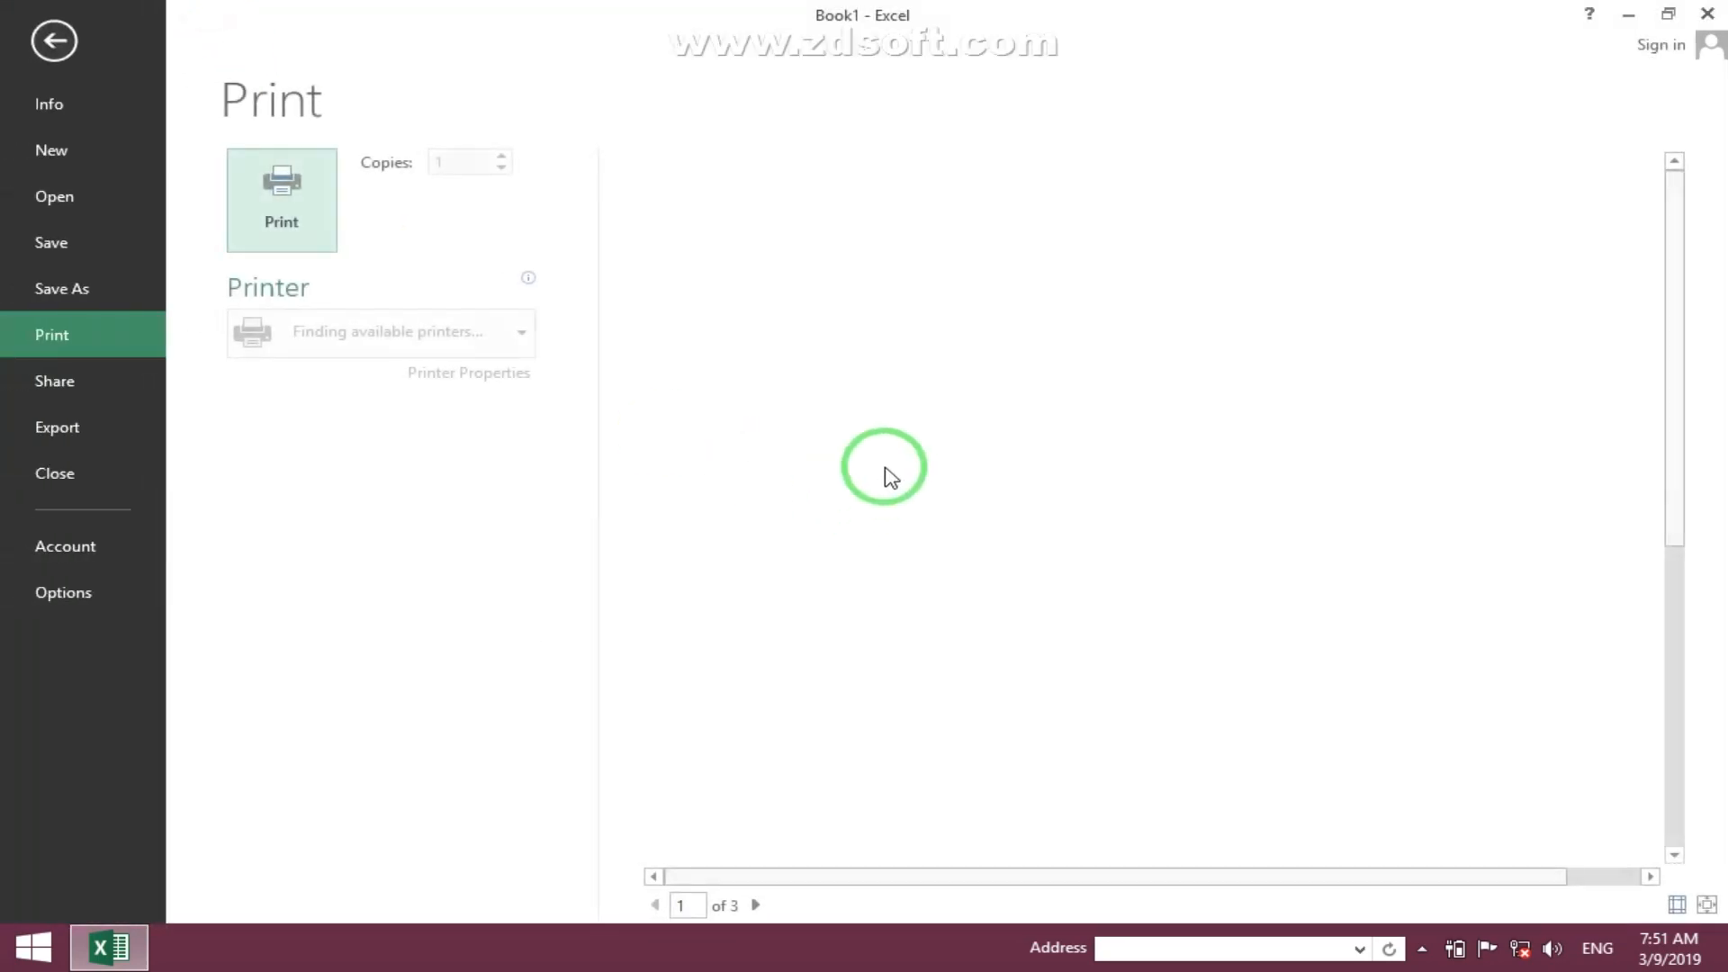
left_click(755, 905)
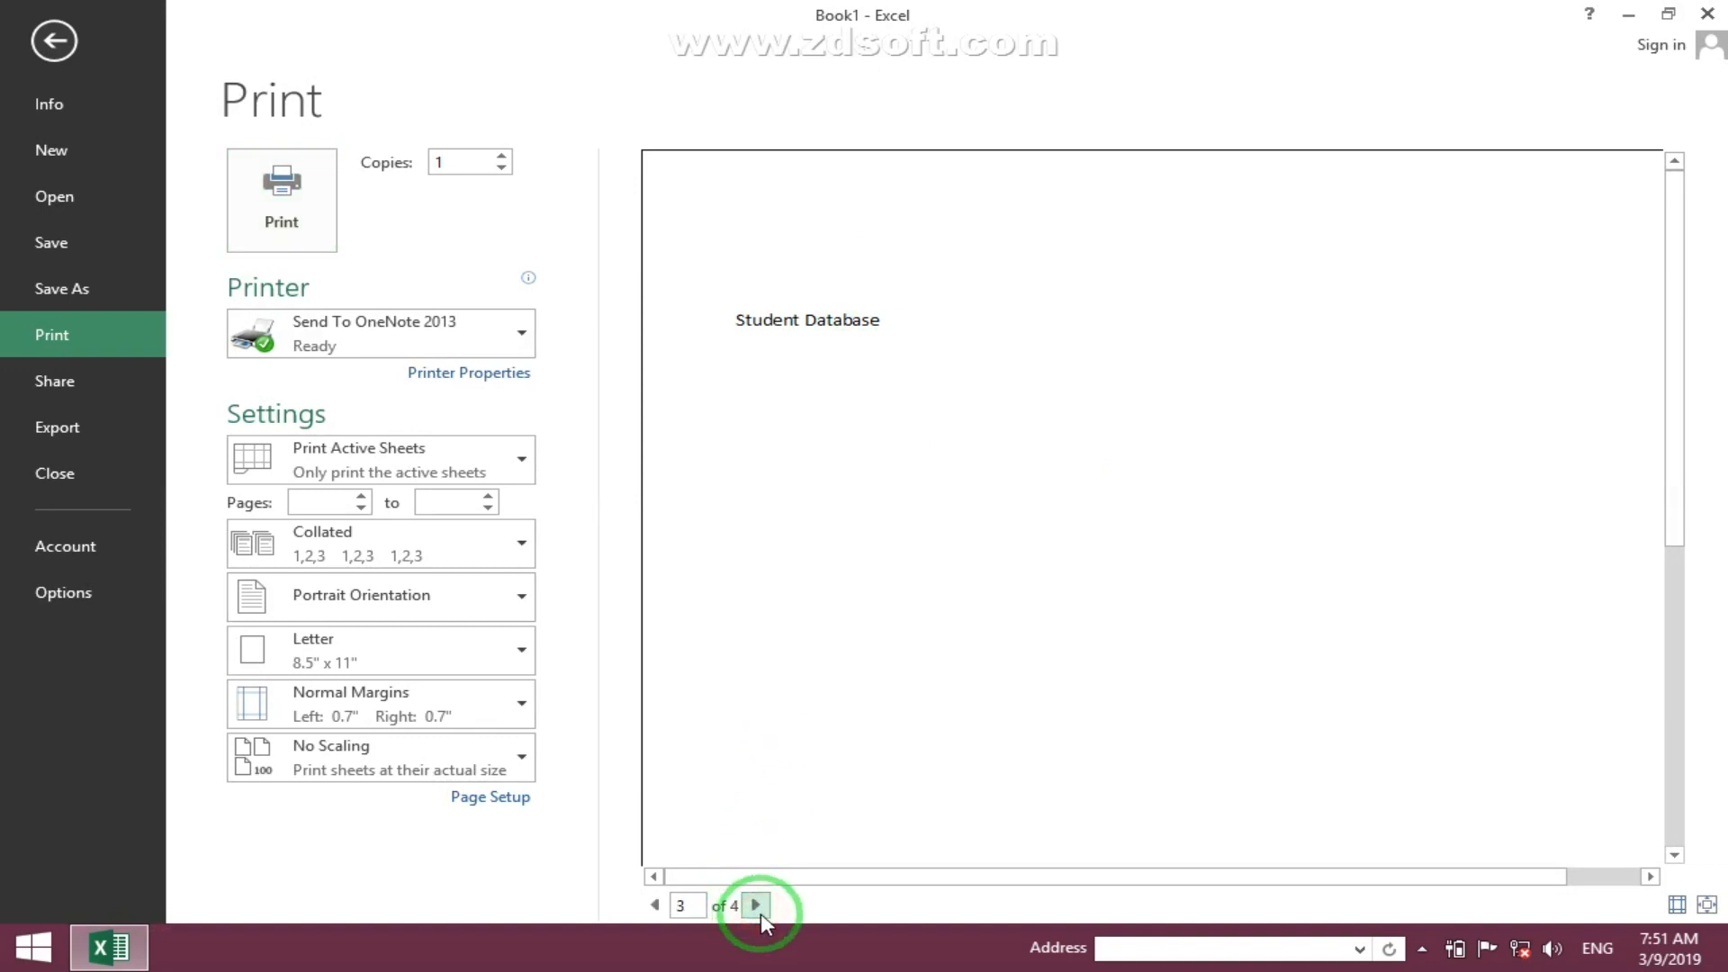
left_click(54, 41)
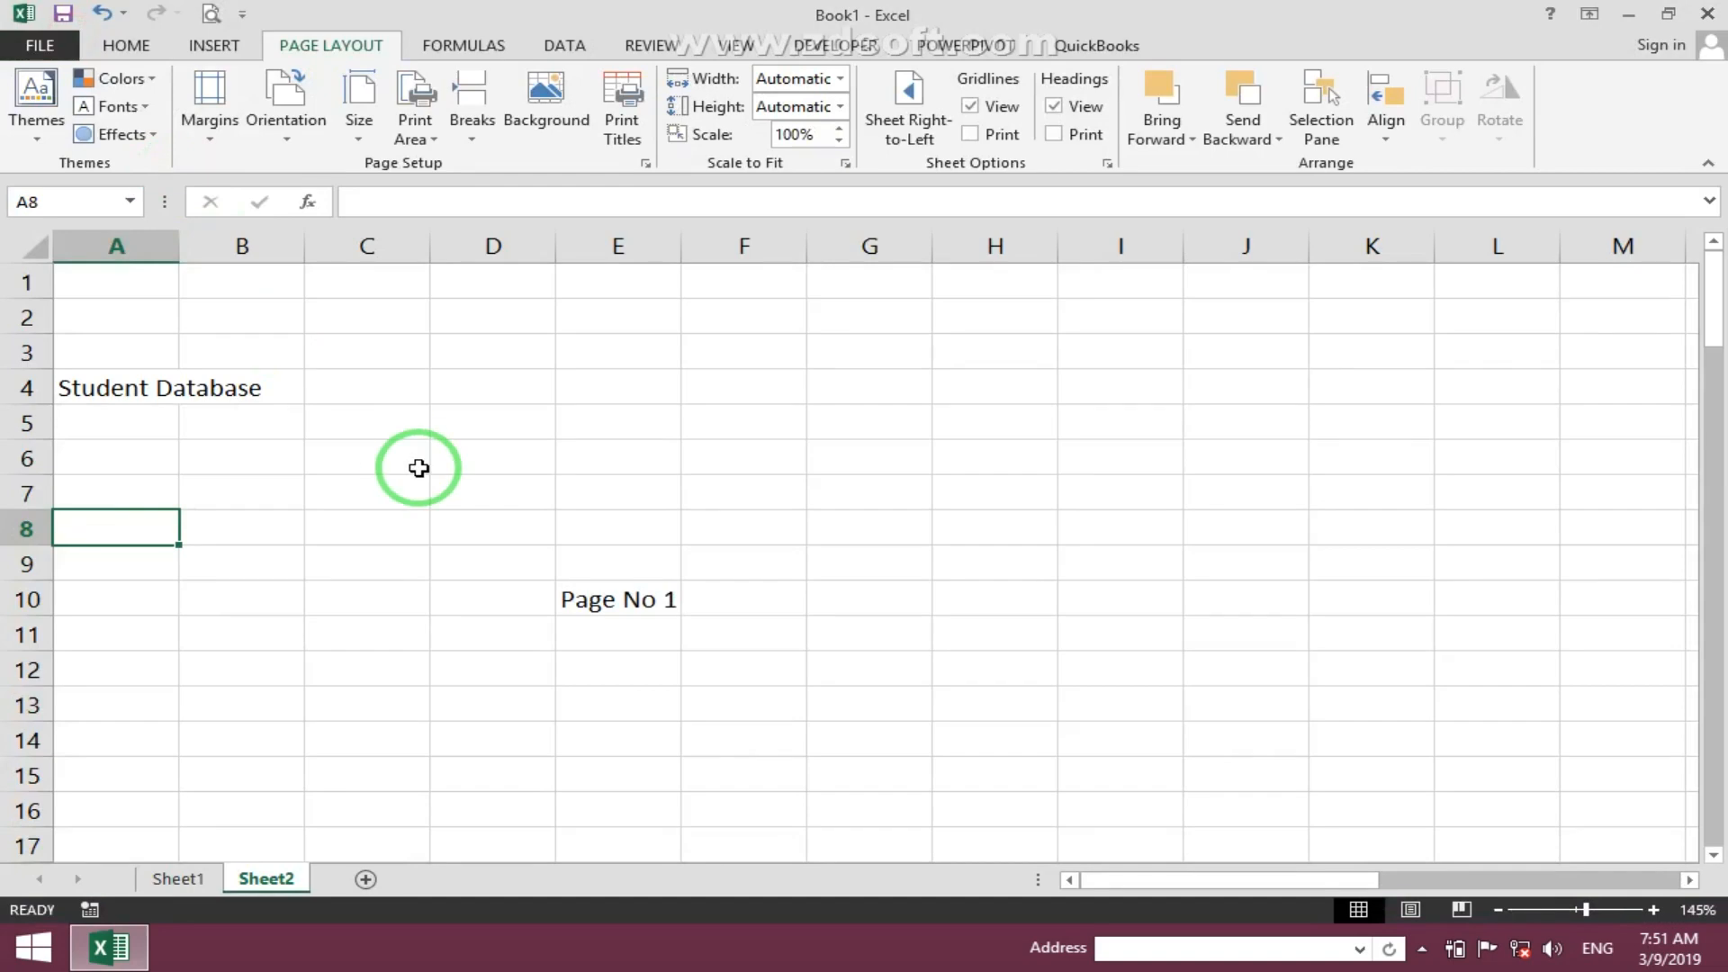
- Clear the columns to repeat at left in the Page Setup print titles
left_click(621, 129)
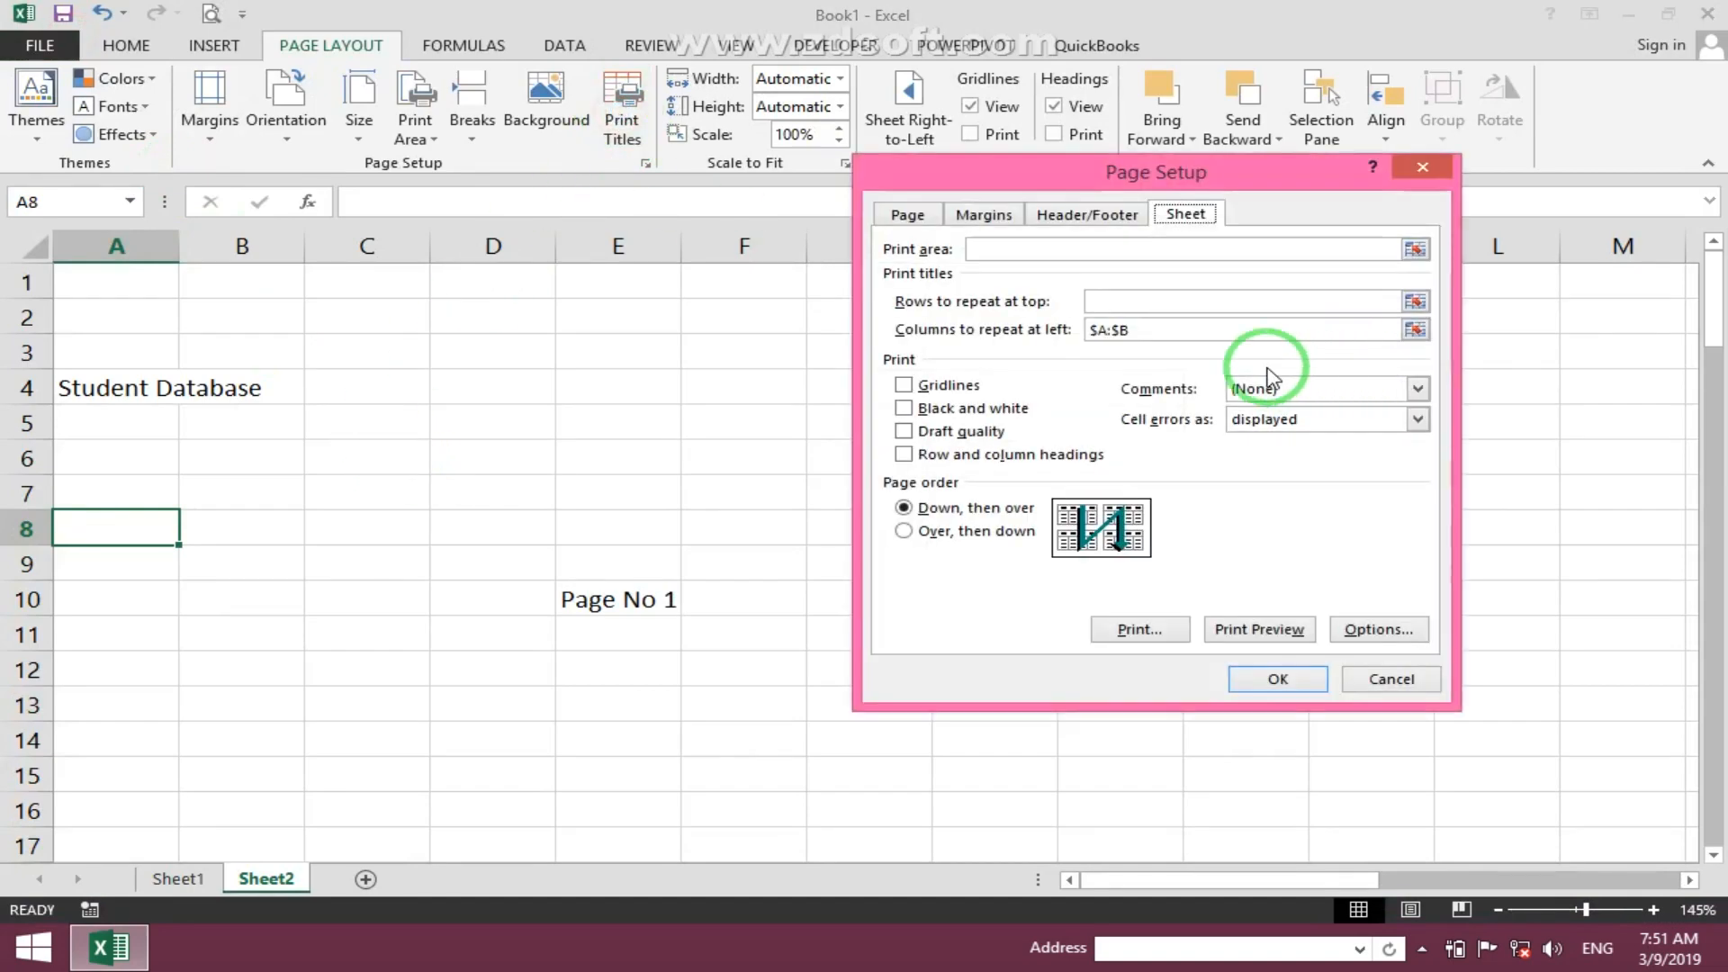
left_click(1110, 326)
left_click_drag(1110, 326, 1067, 335)
key("BackSpace")
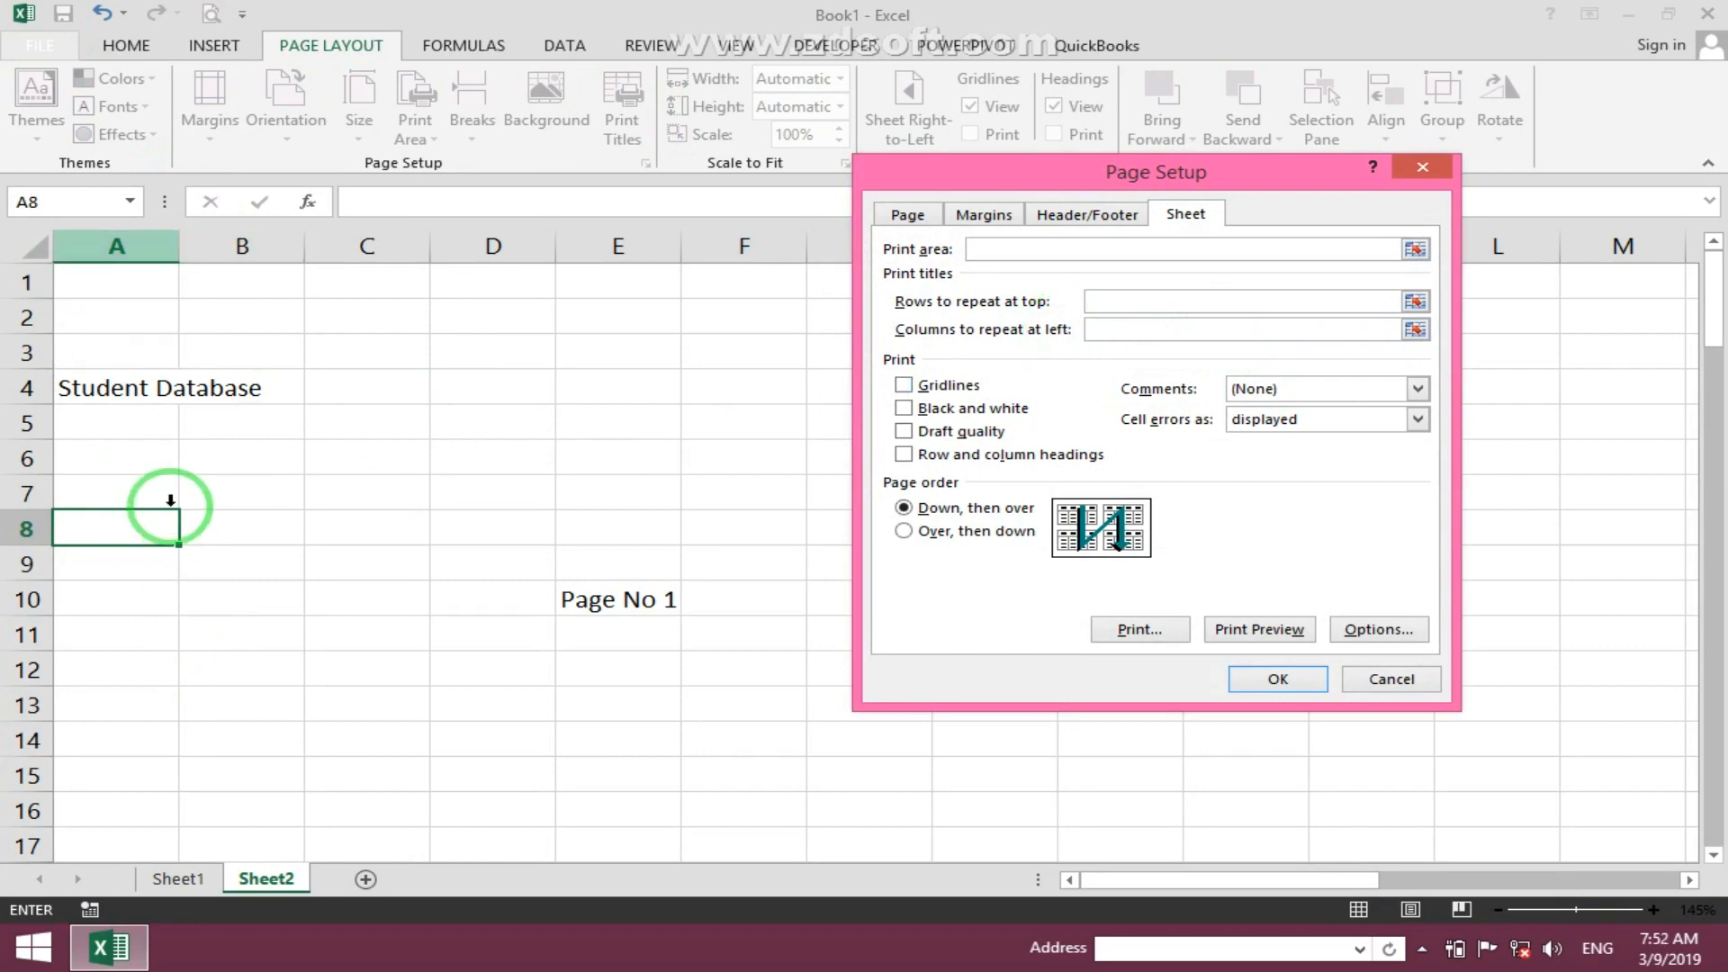
left_click(1293, 680)
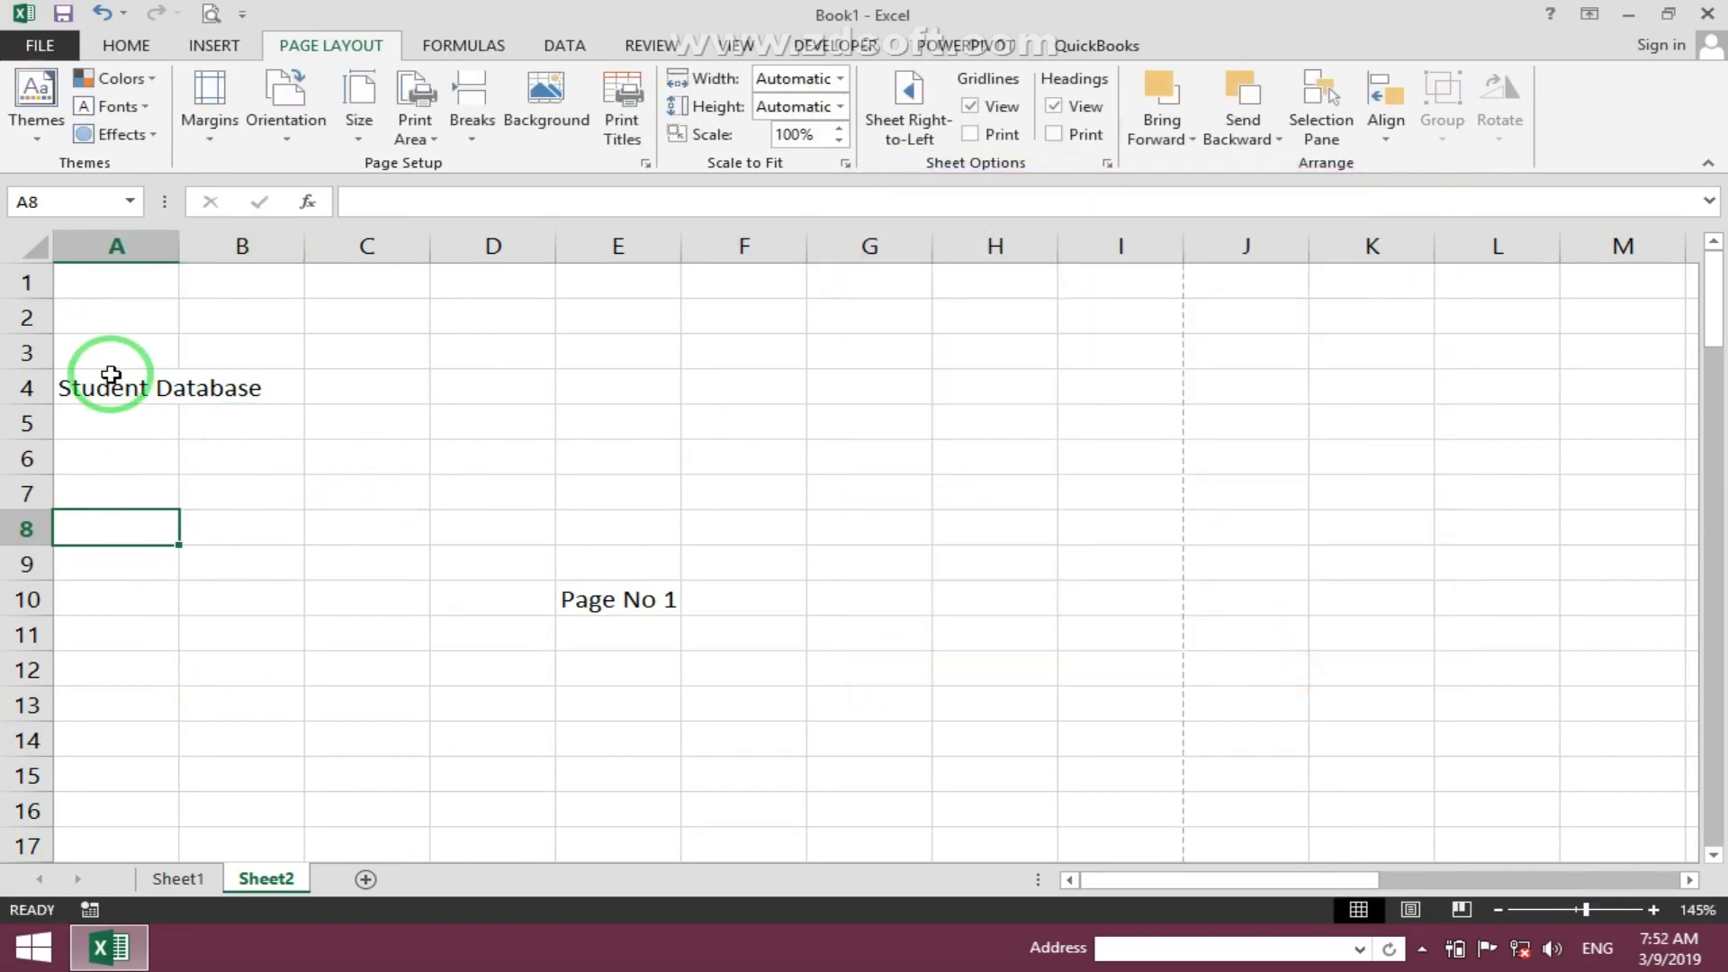
left_click_drag(104, 387, 235, 400)
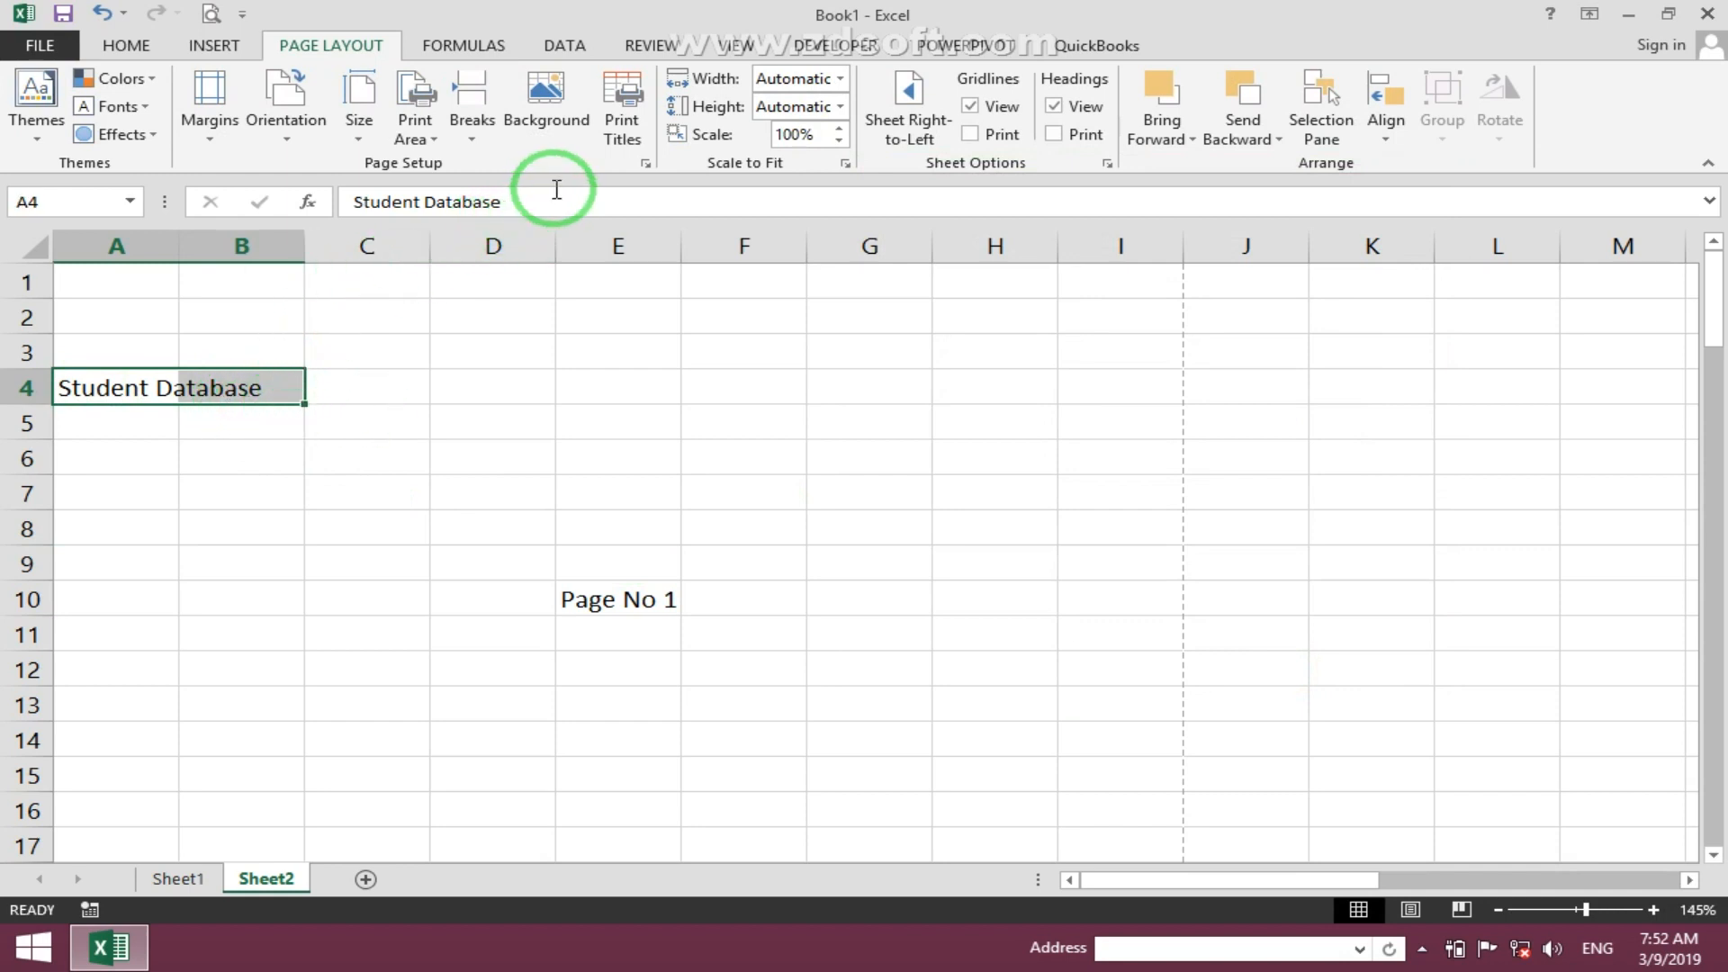
left_click(622, 90)
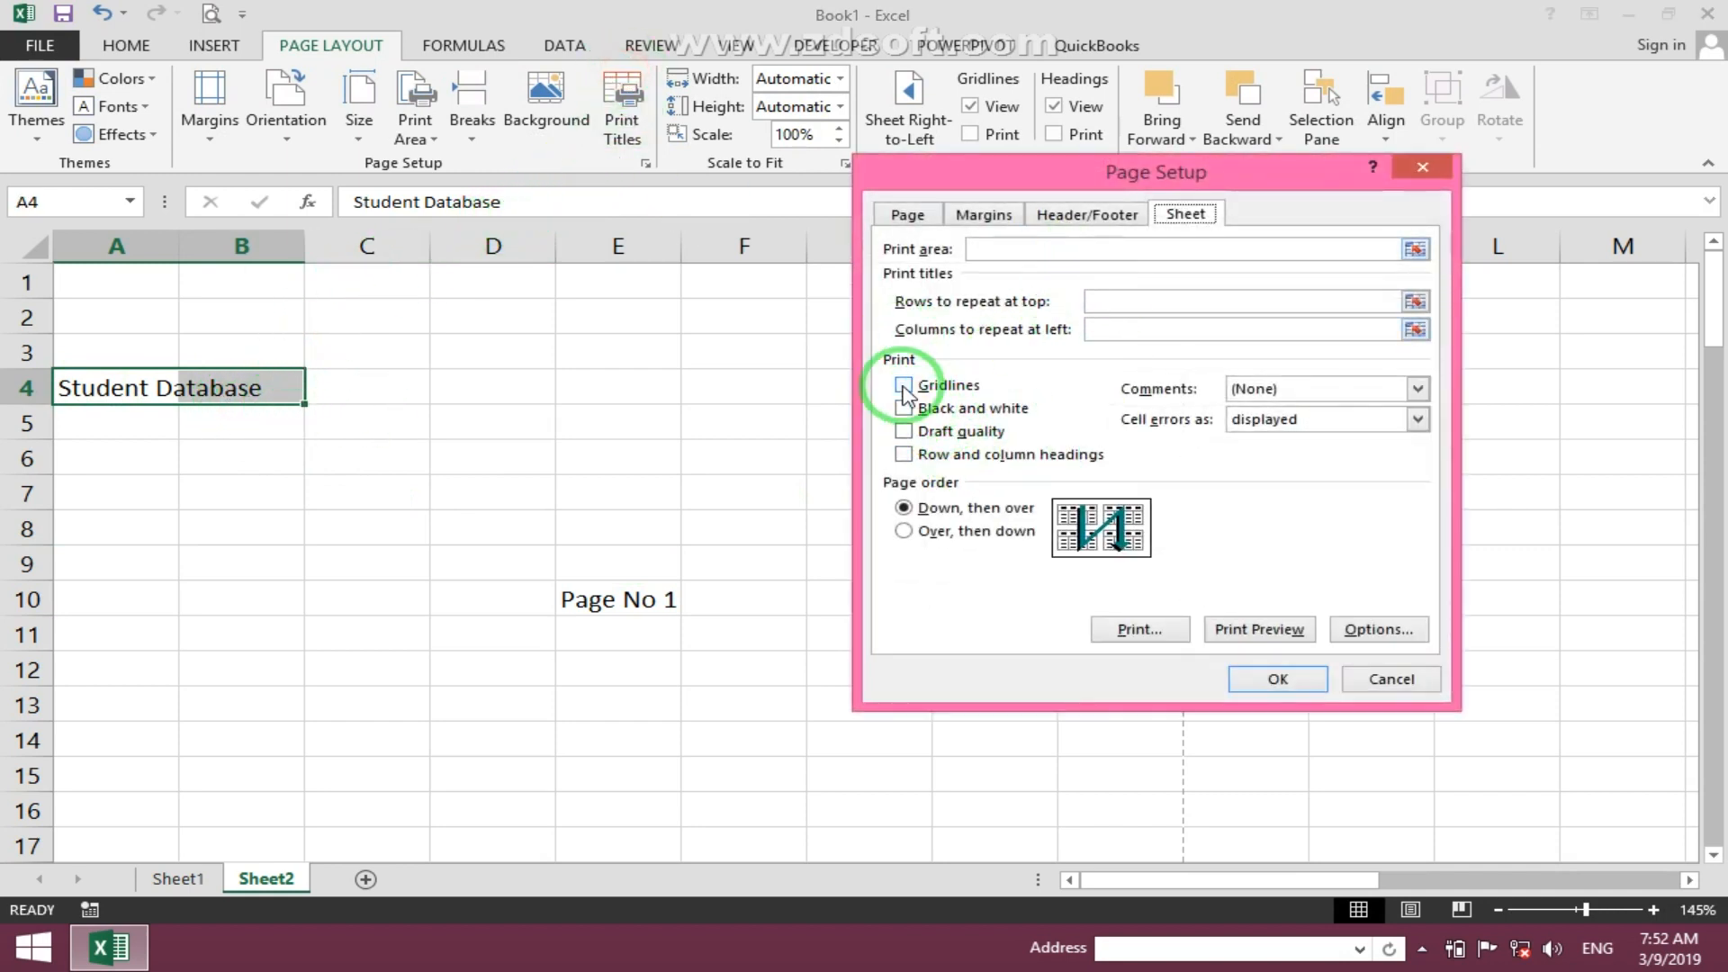
left_click(1392, 679)
- Copy the table A1:D10 from Sheet1 and paste it into a new sheet, Sheet3
left_click(171, 880)
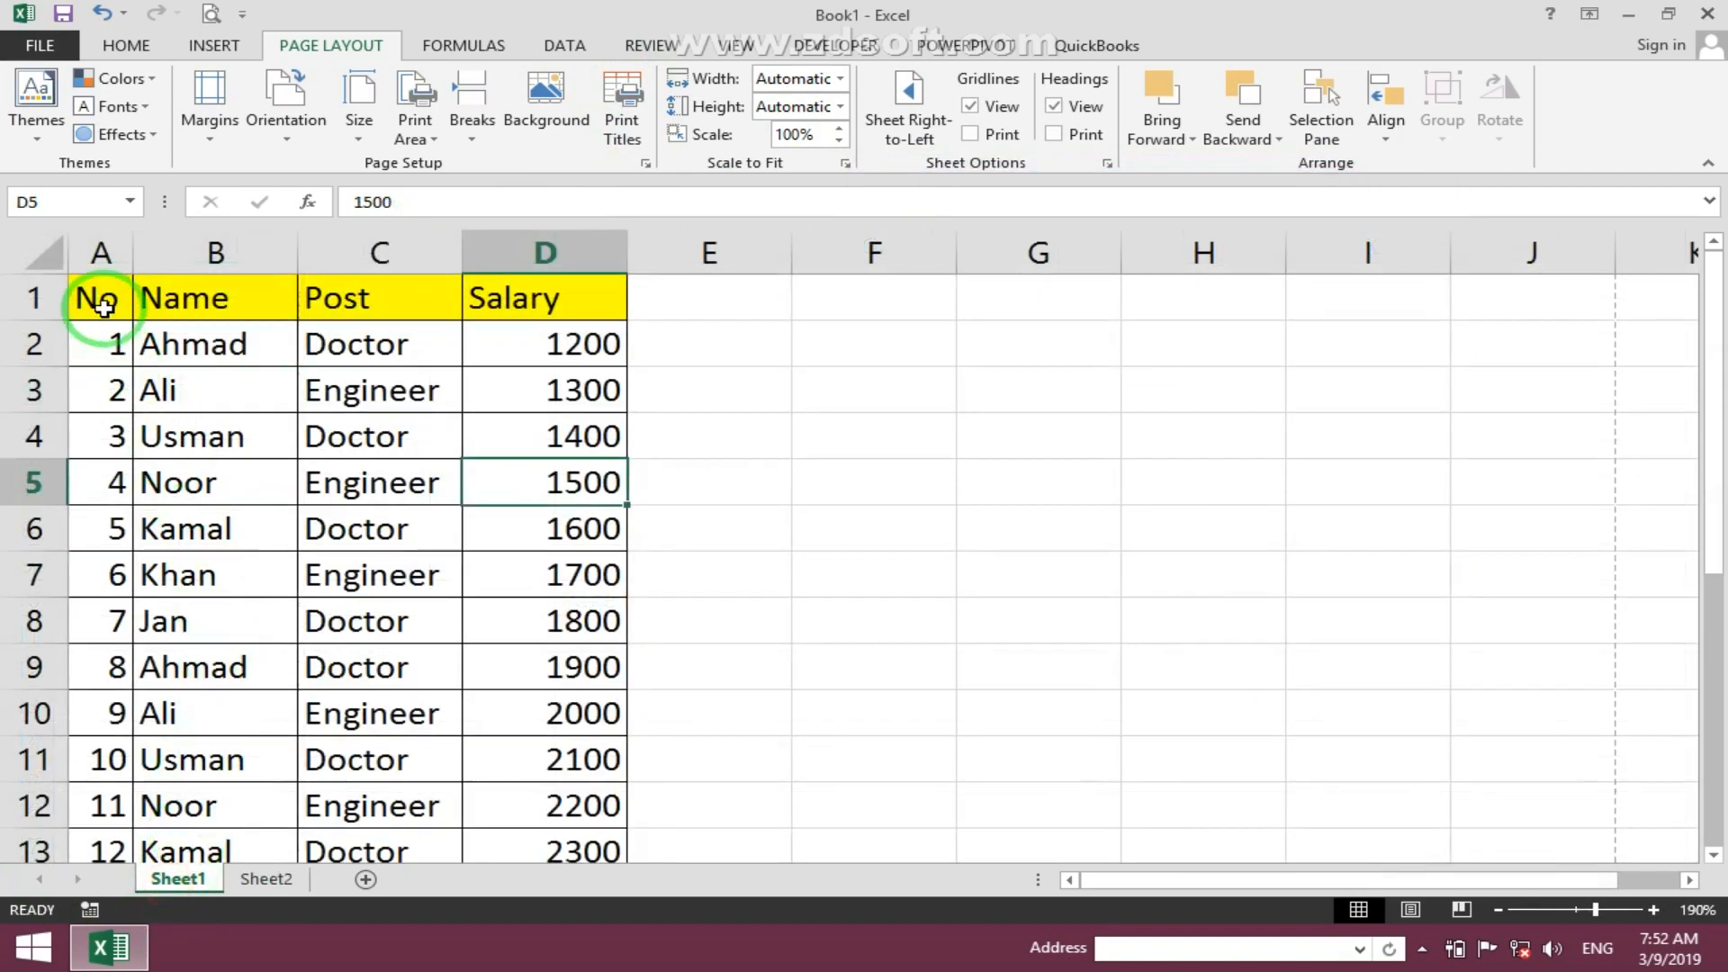
left_click_drag(95, 300, 517, 725)
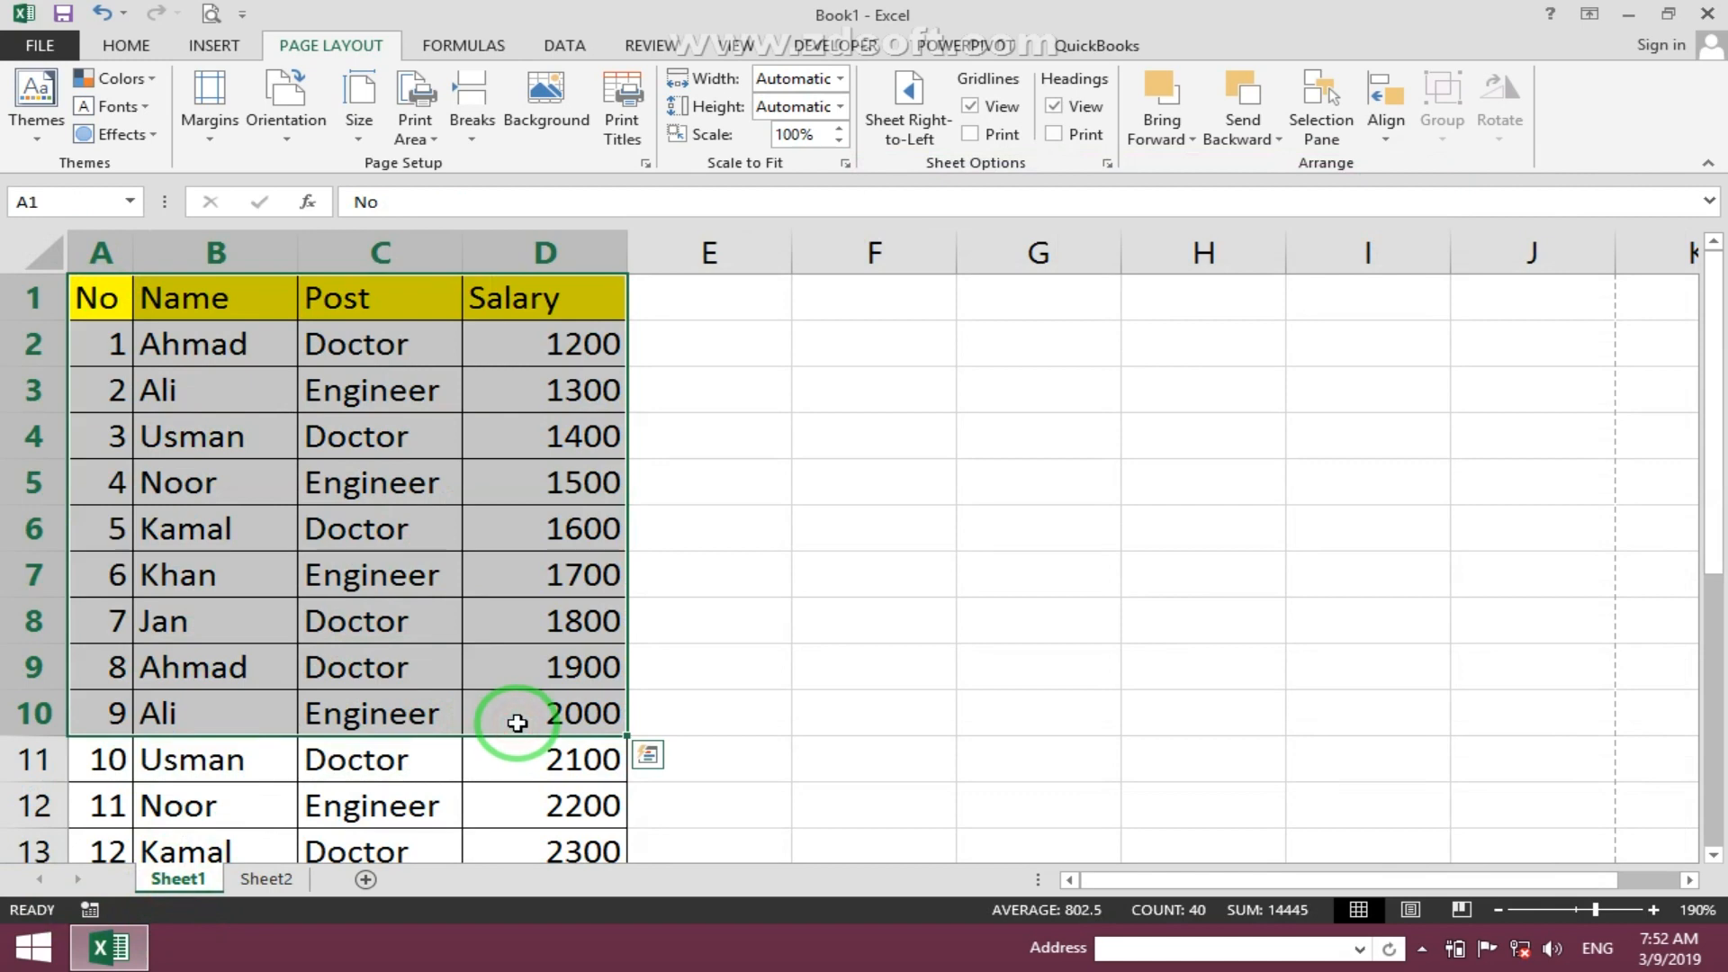
key("ctrl+c")
left_click(366, 880)
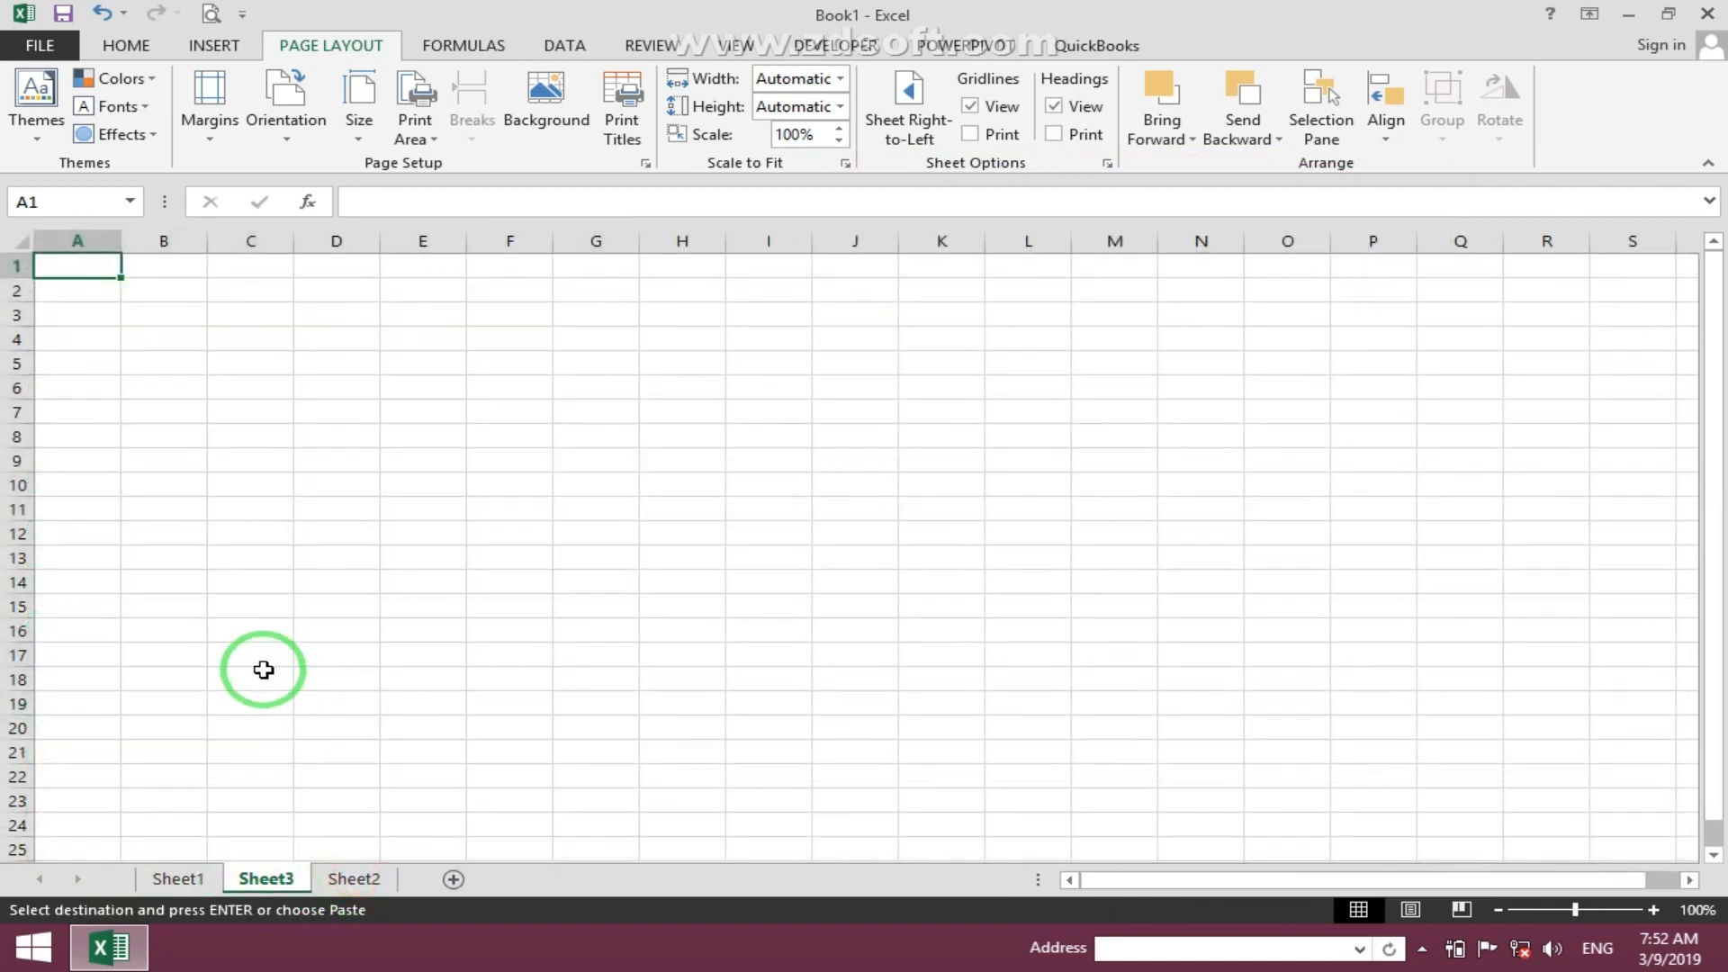
key("ctrl+v")
- Remove the borders from the pasted table
scroll(270, 329, "up", 2, "ctrl")
left_click(124, 45)
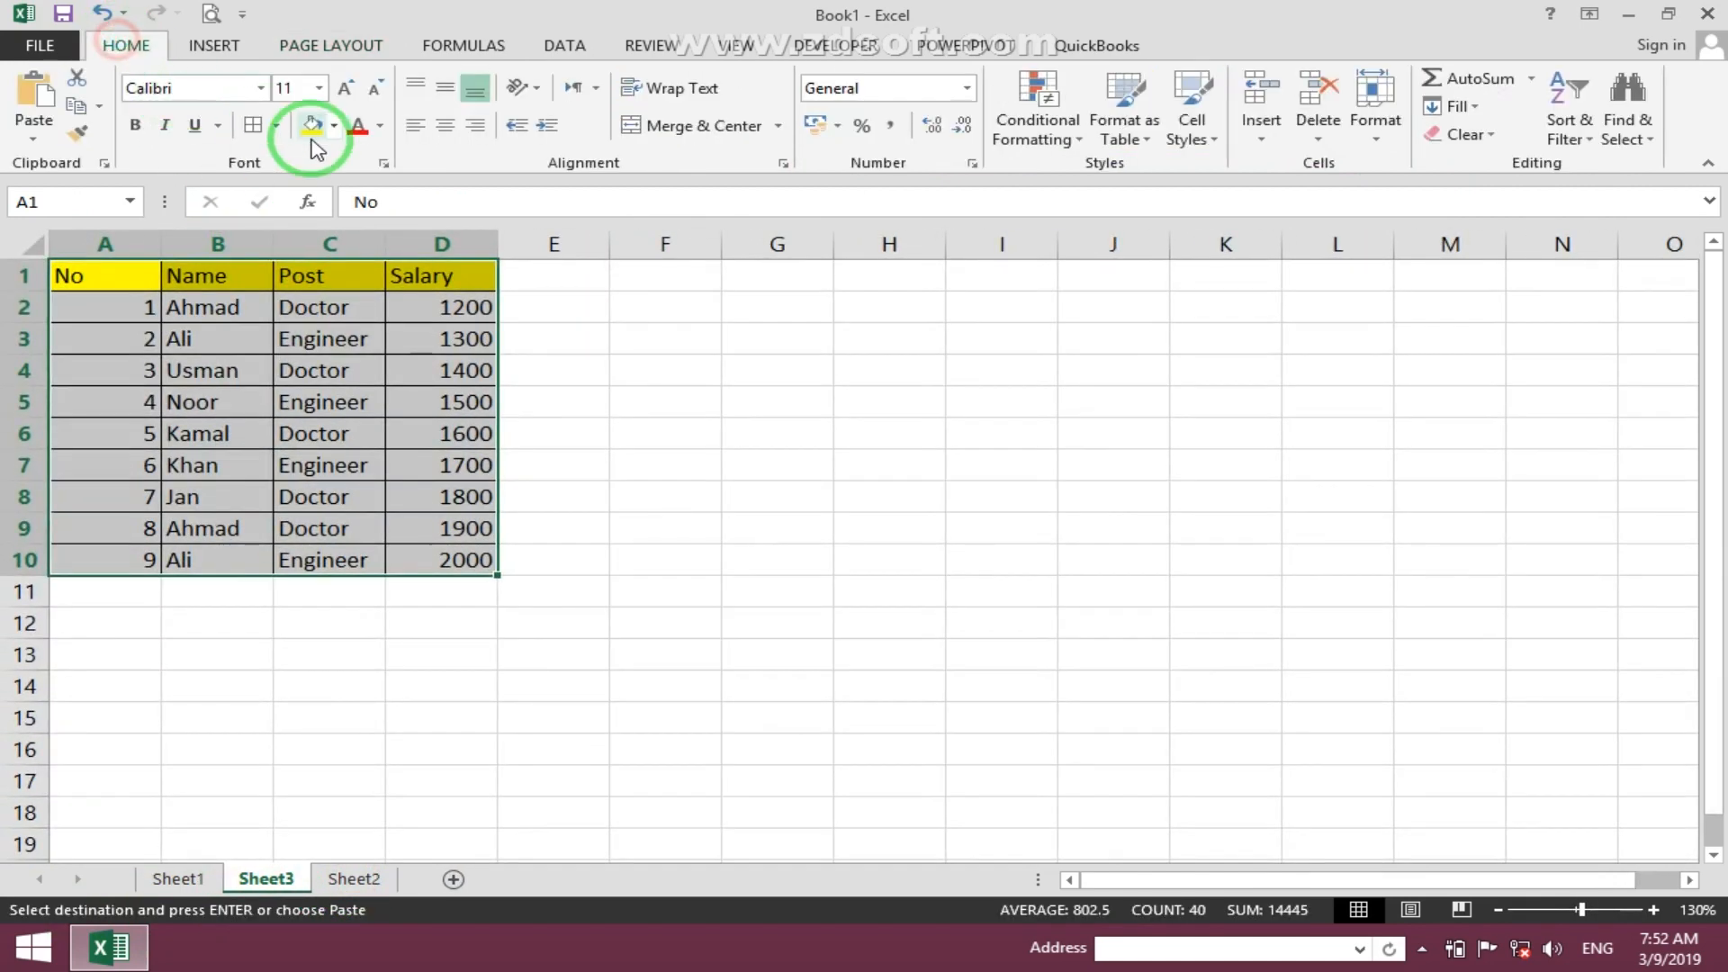
left_click(275, 125)
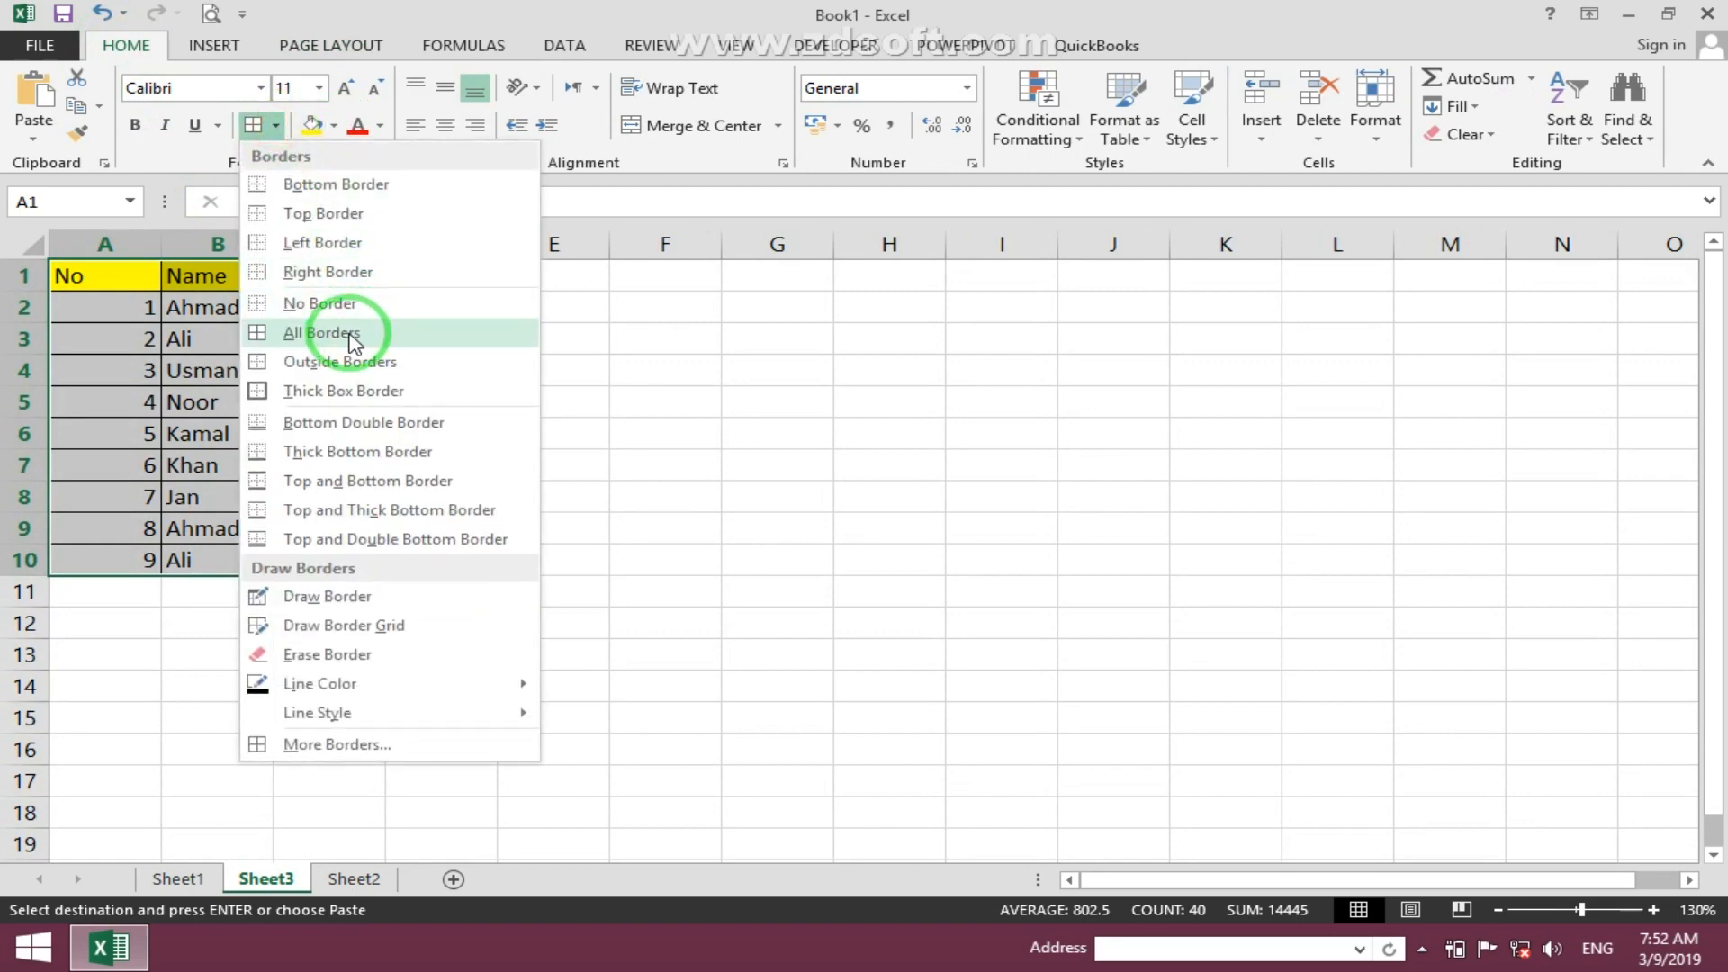
left_click(353, 335)
- Use Format Painter from an empty cell to clear the header row's fill in A1:D1
left_click(553, 339)
left_click(78, 132)
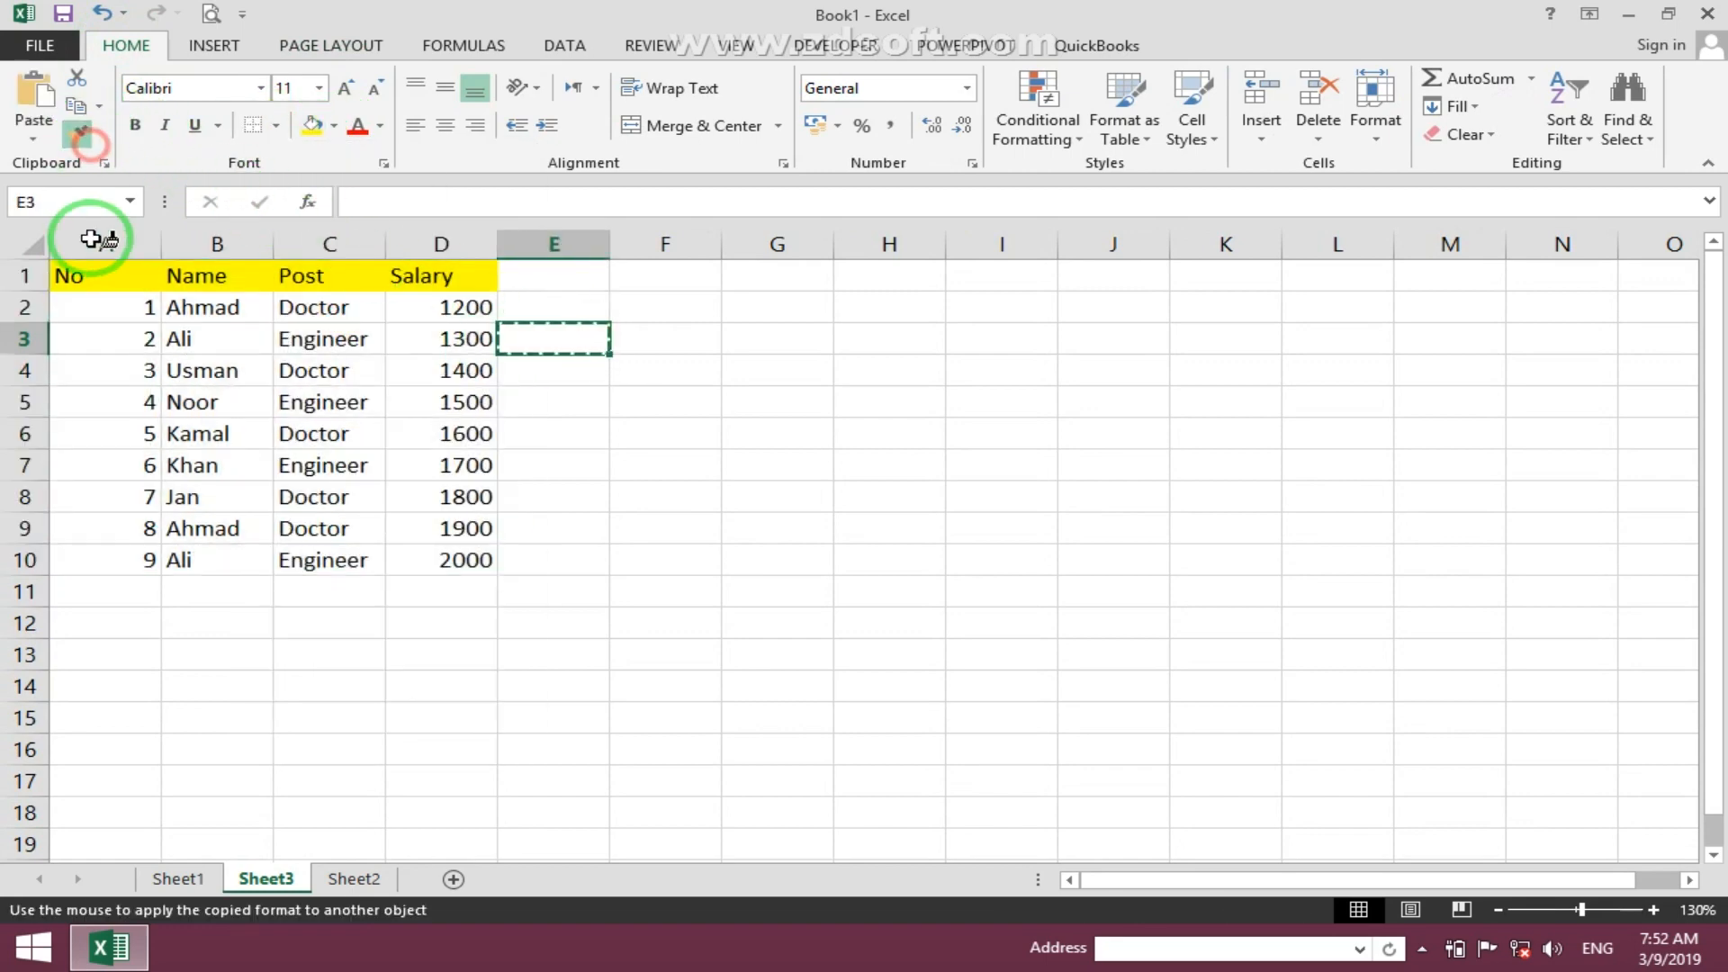
left_click_drag(116, 273, 432, 273)
left_click(603, 335)
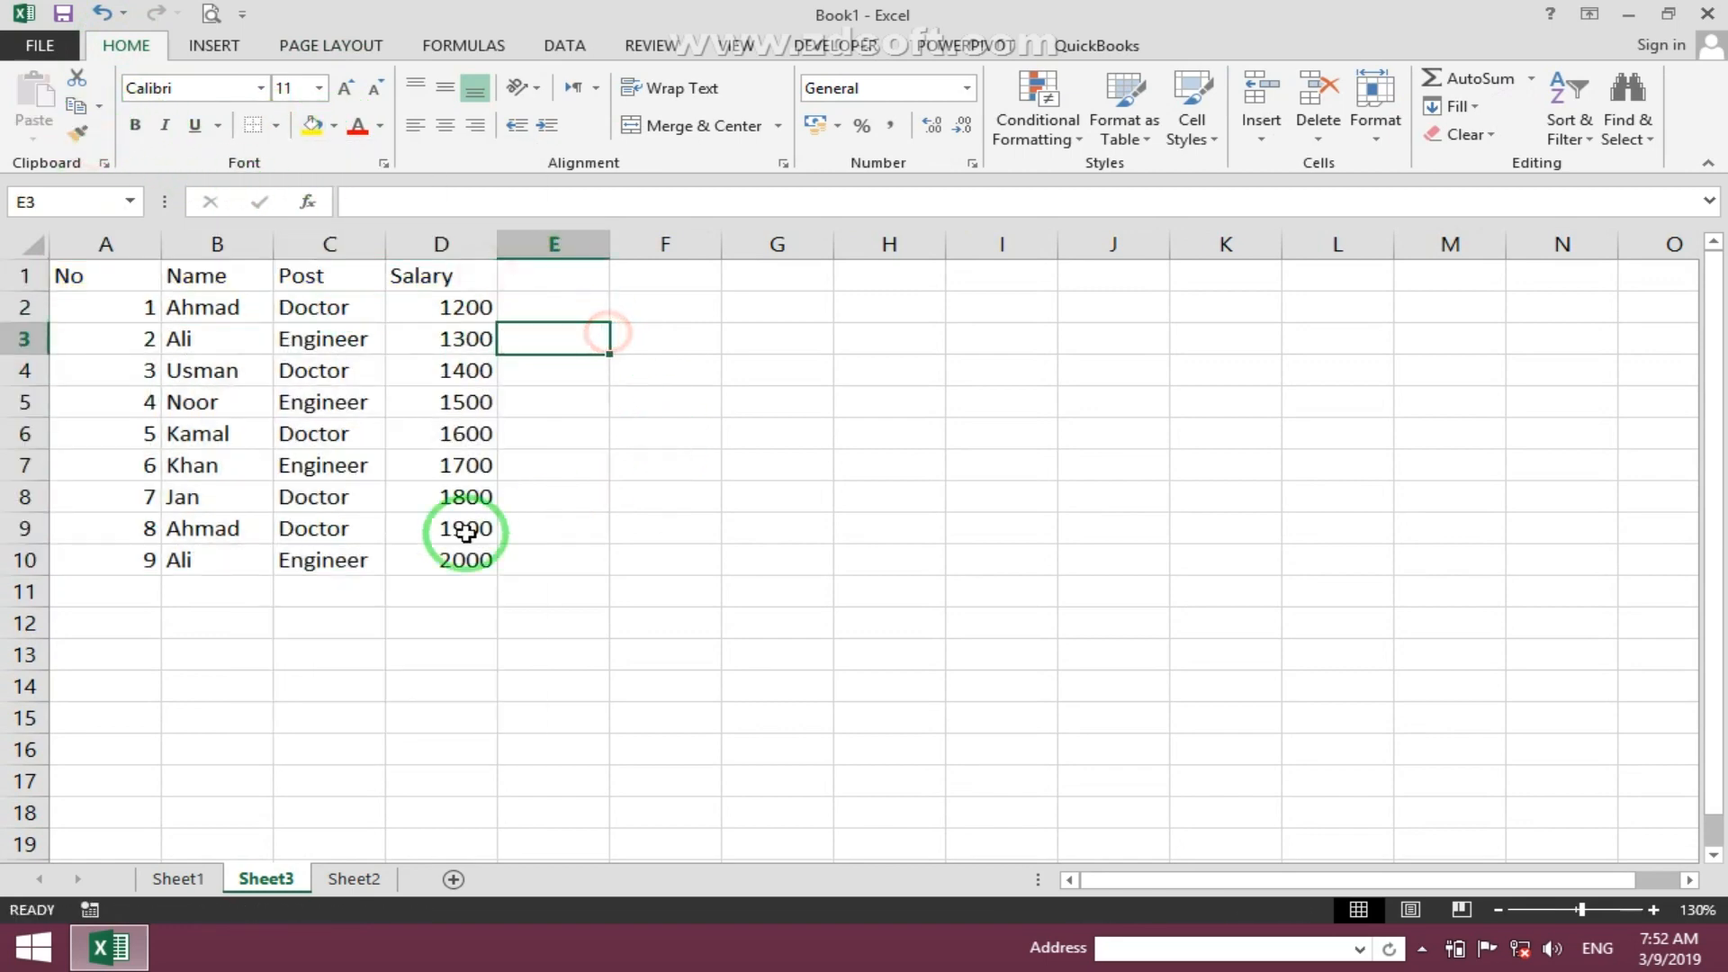
- Preview the printout of the plain table
scroll(466, 533, "up", 2)
left_click(207, 11)
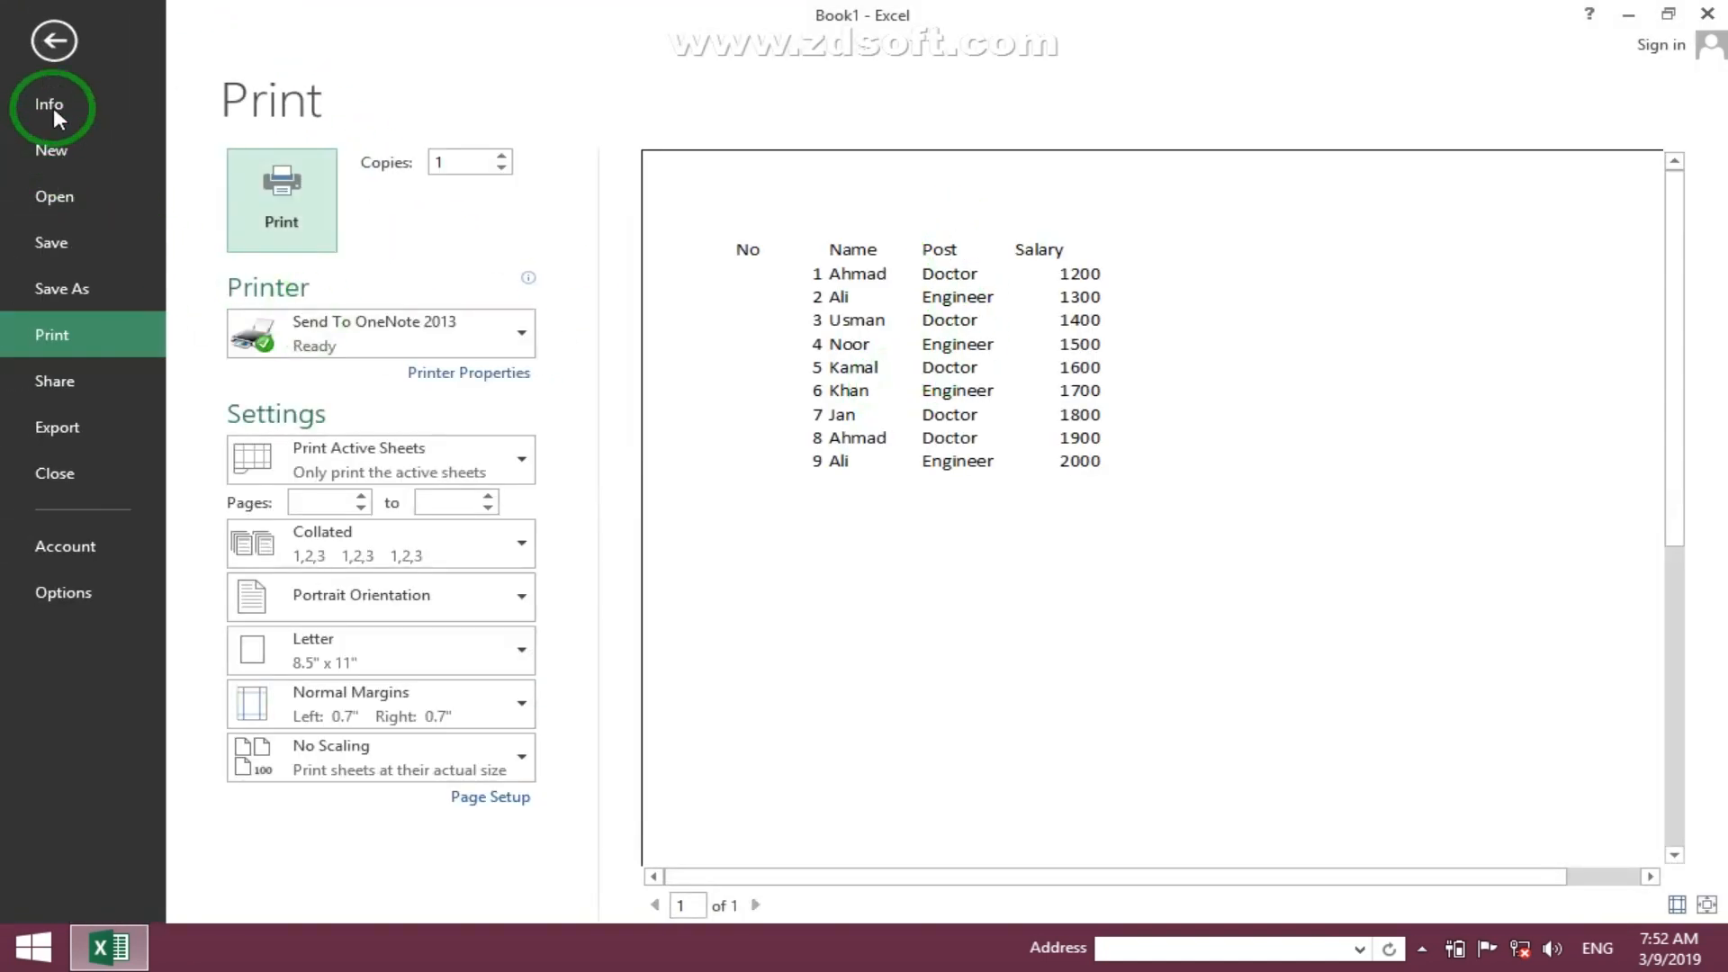
left_click(54, 43)
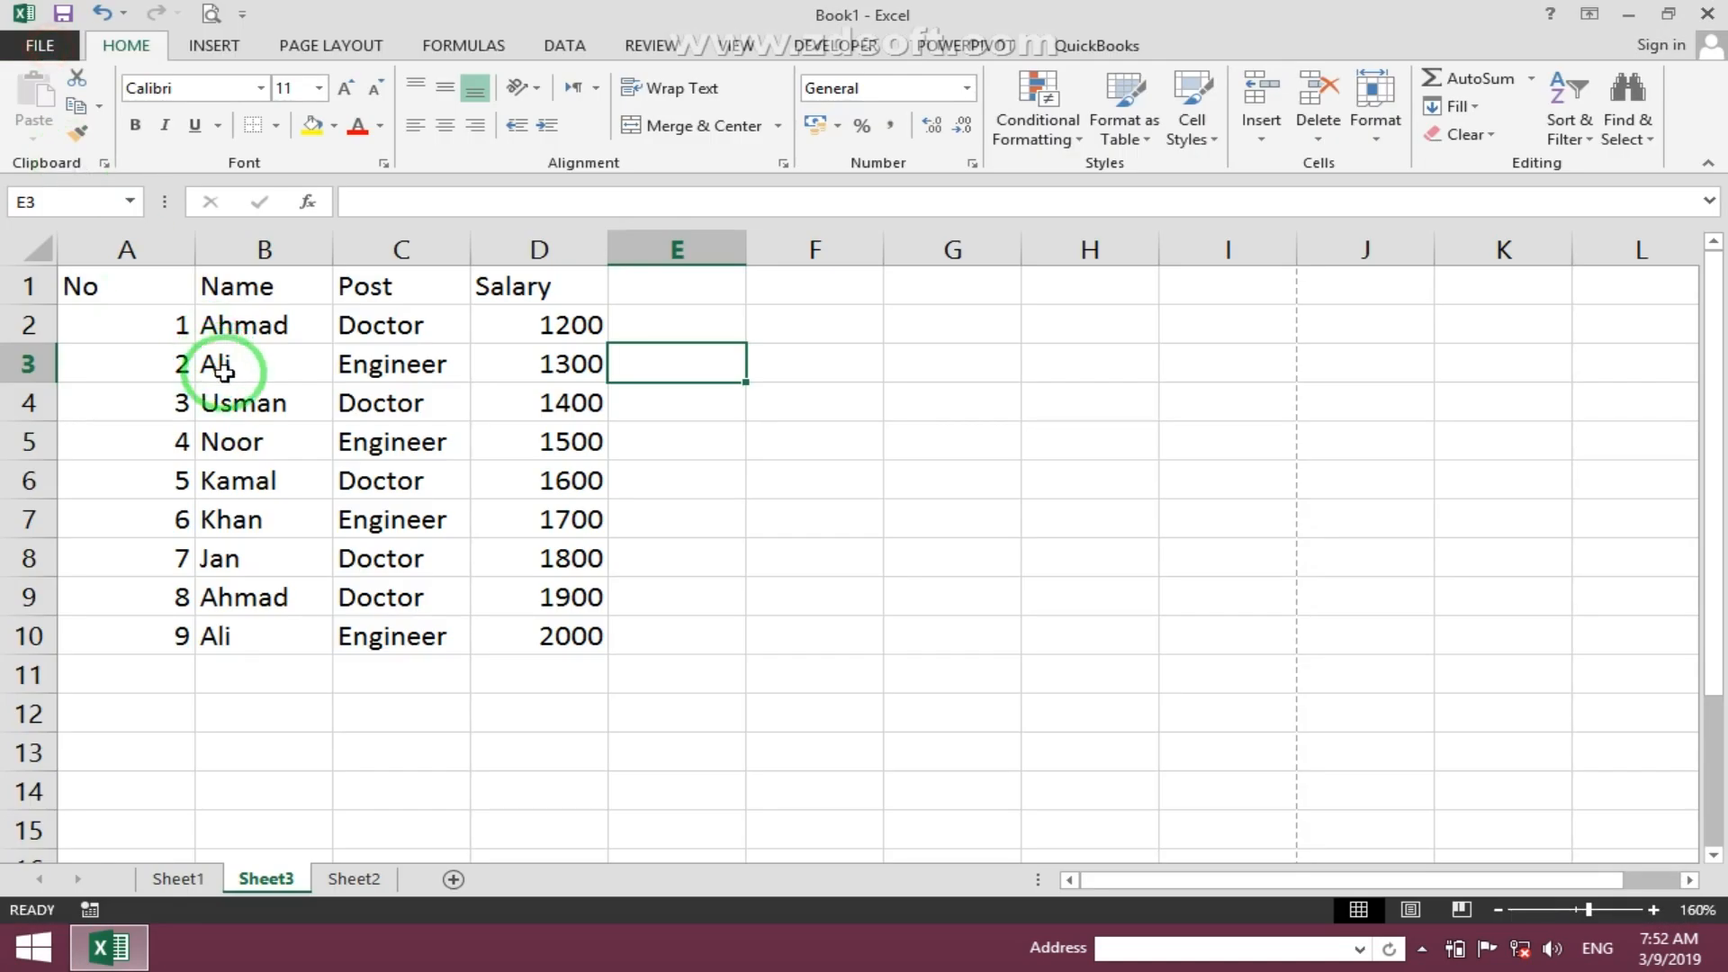
left_click_drag(80, 281, 571, 630)
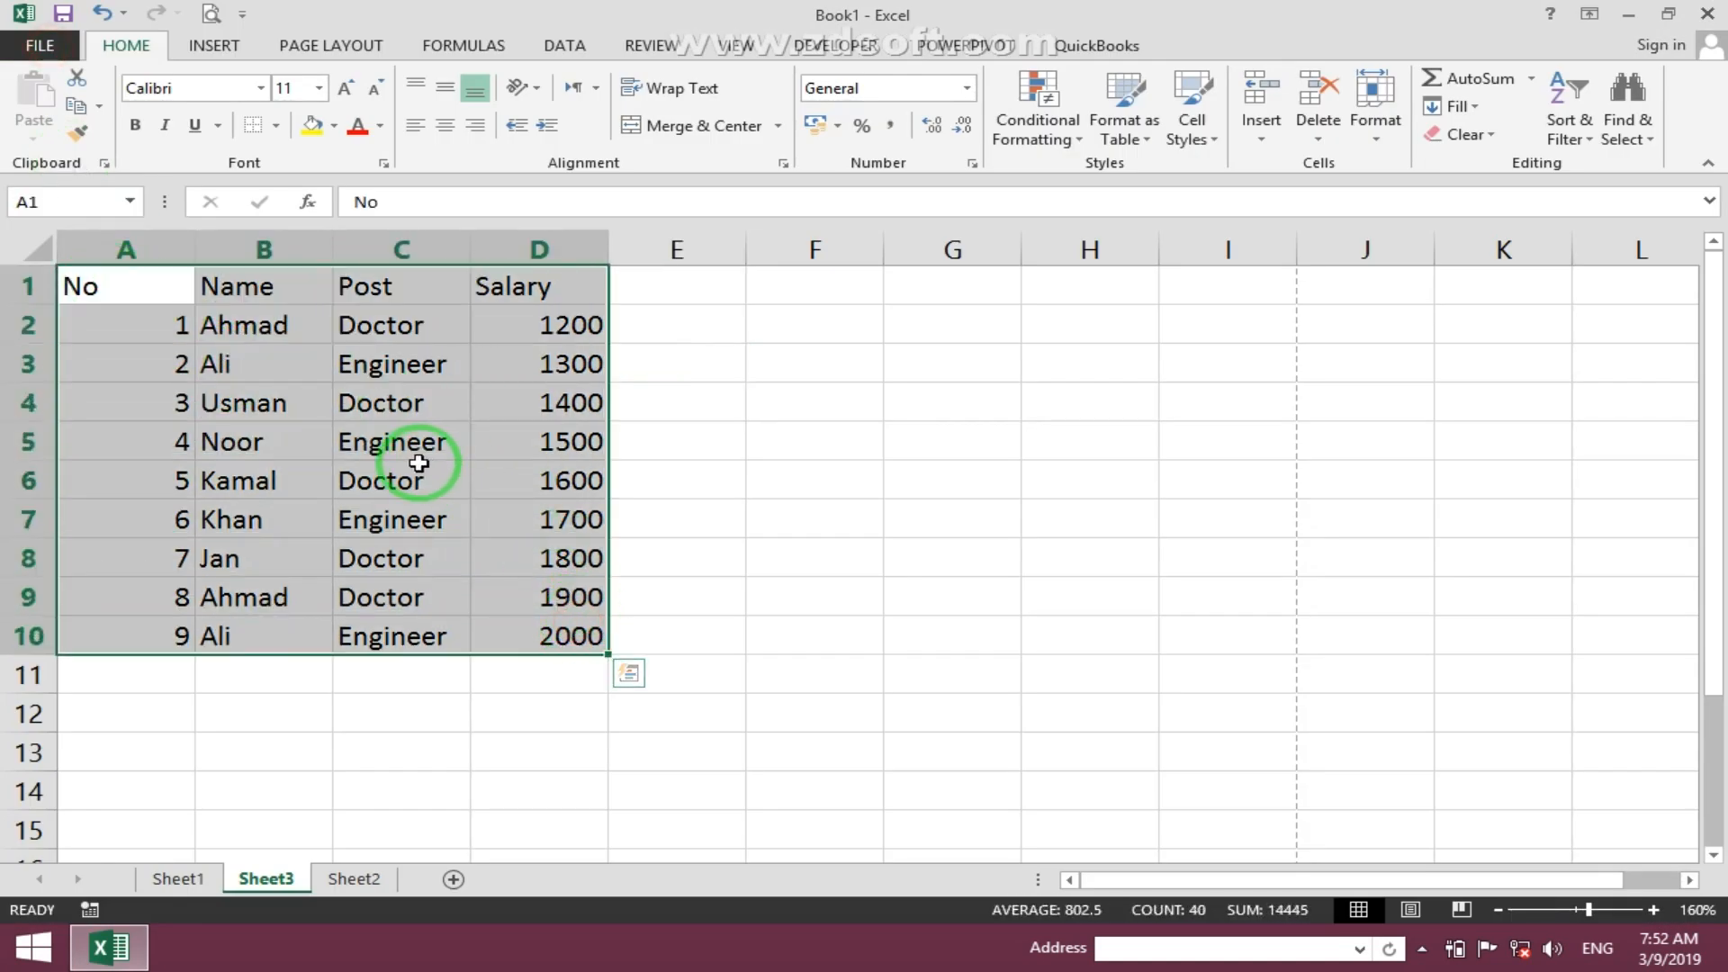
left_click(421, 534)
left_click(1031, 374)
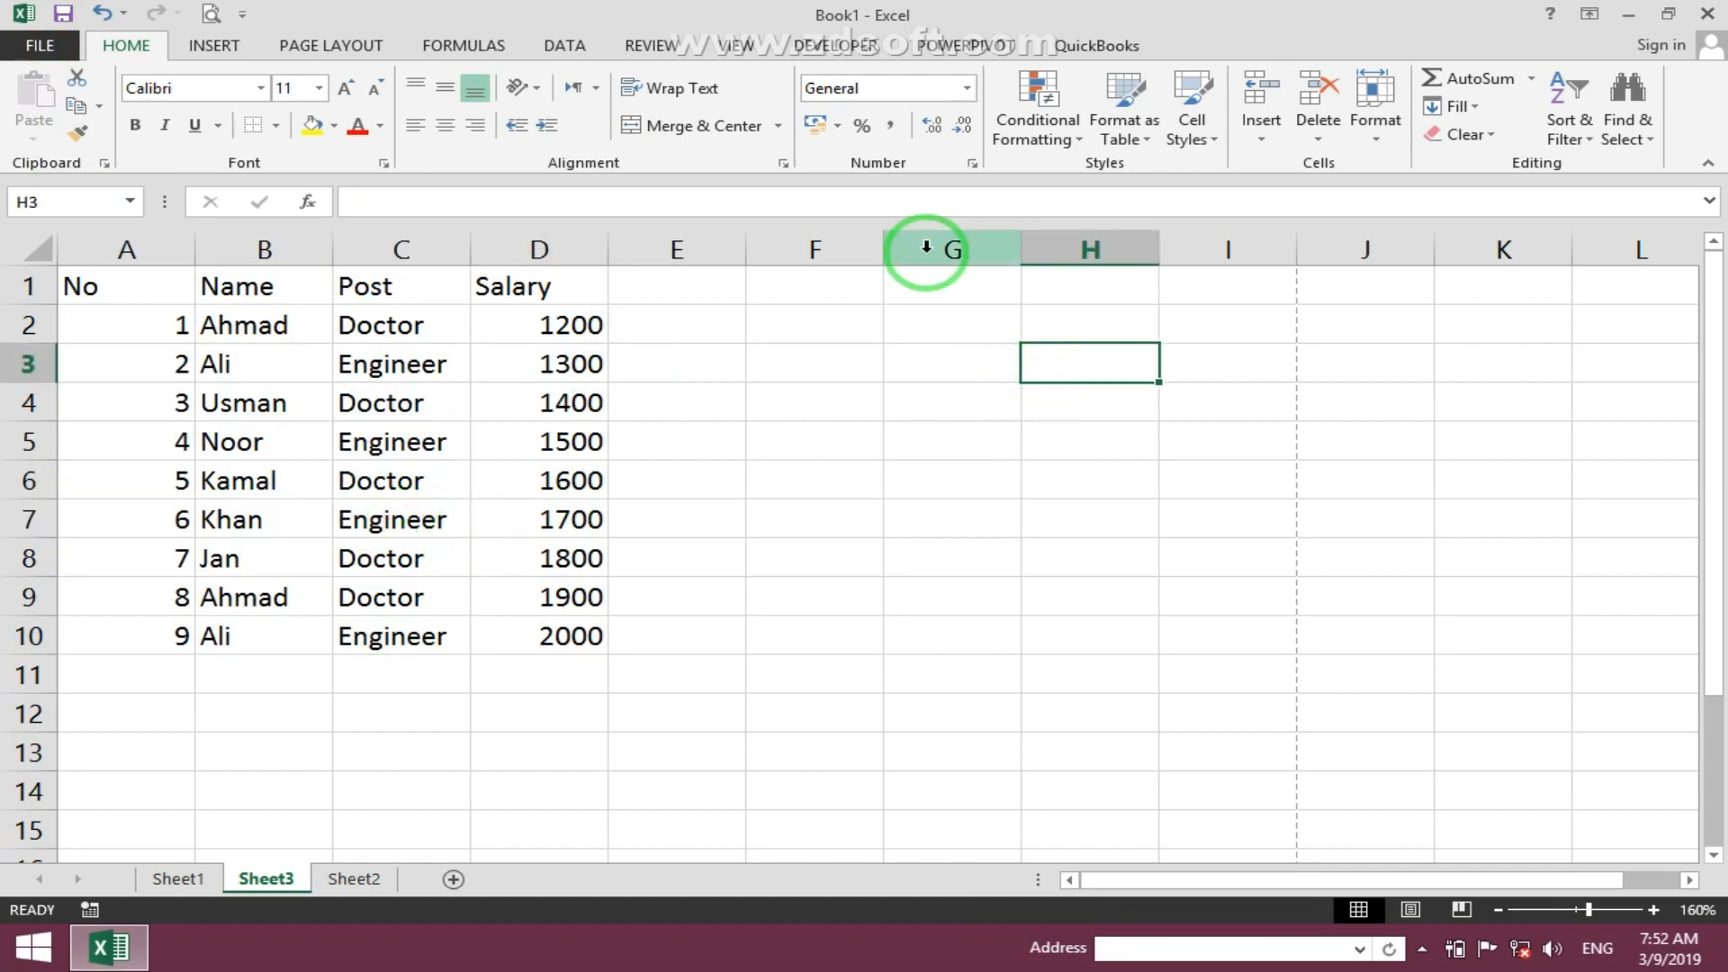
left_click(464, 483)
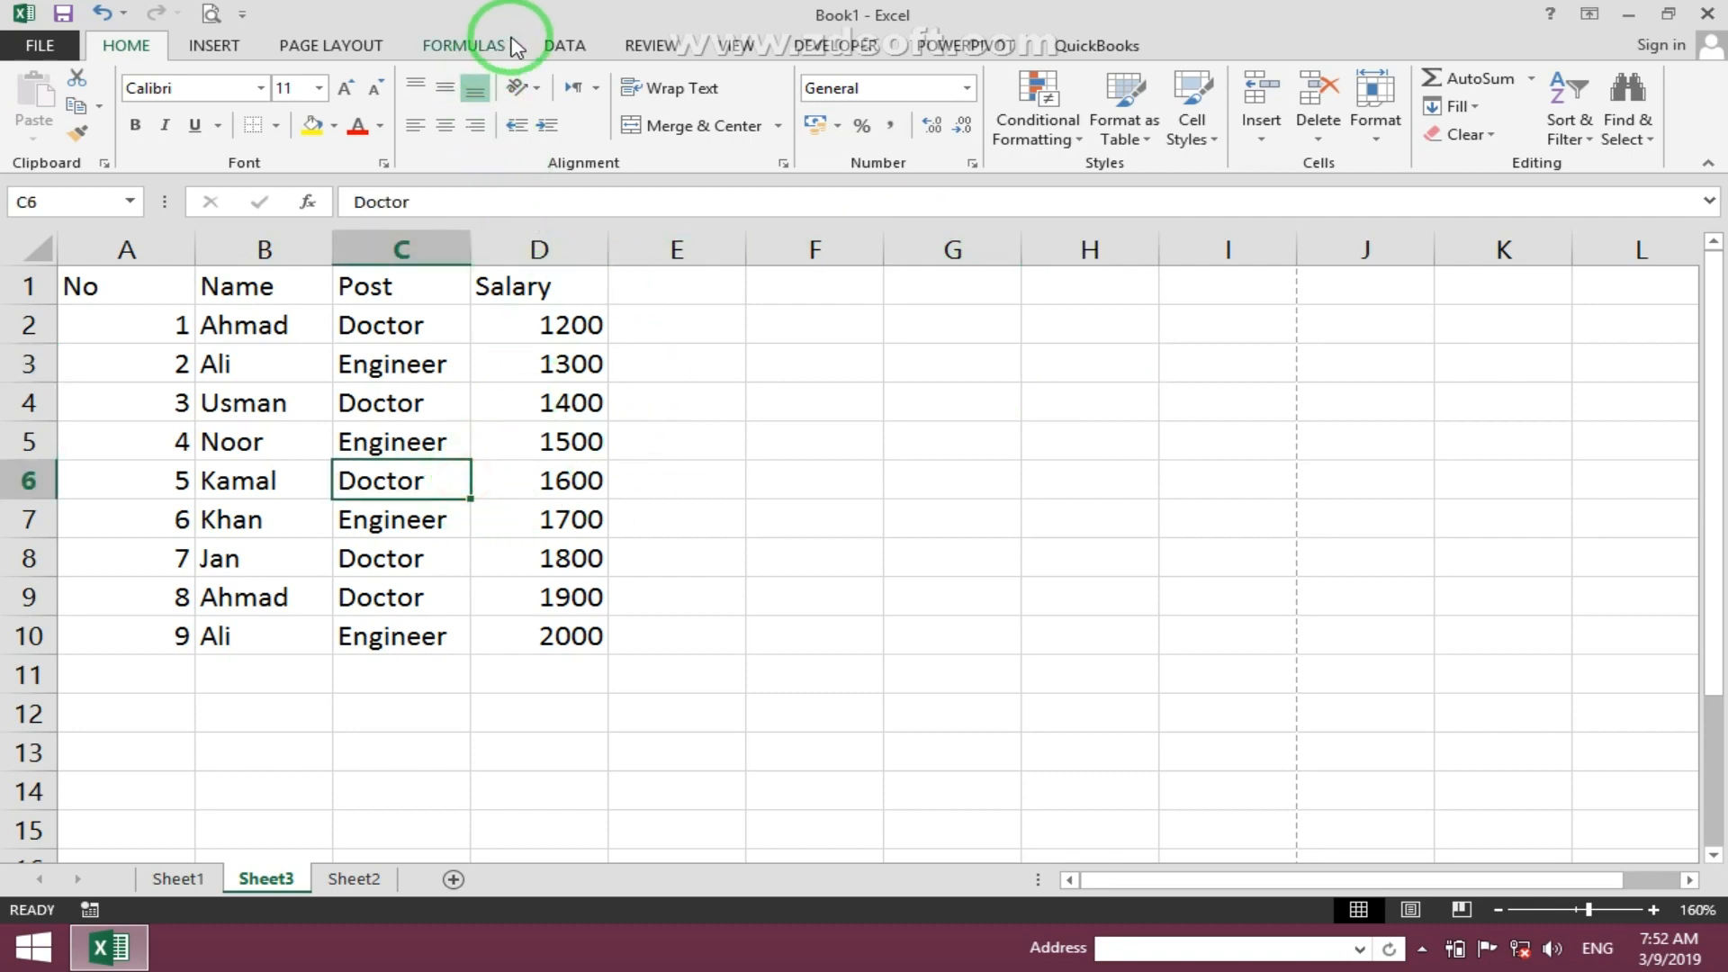
- Turn on printing of gridlines in Page Setup
left_click(355, 45)
left_click(621, 130)
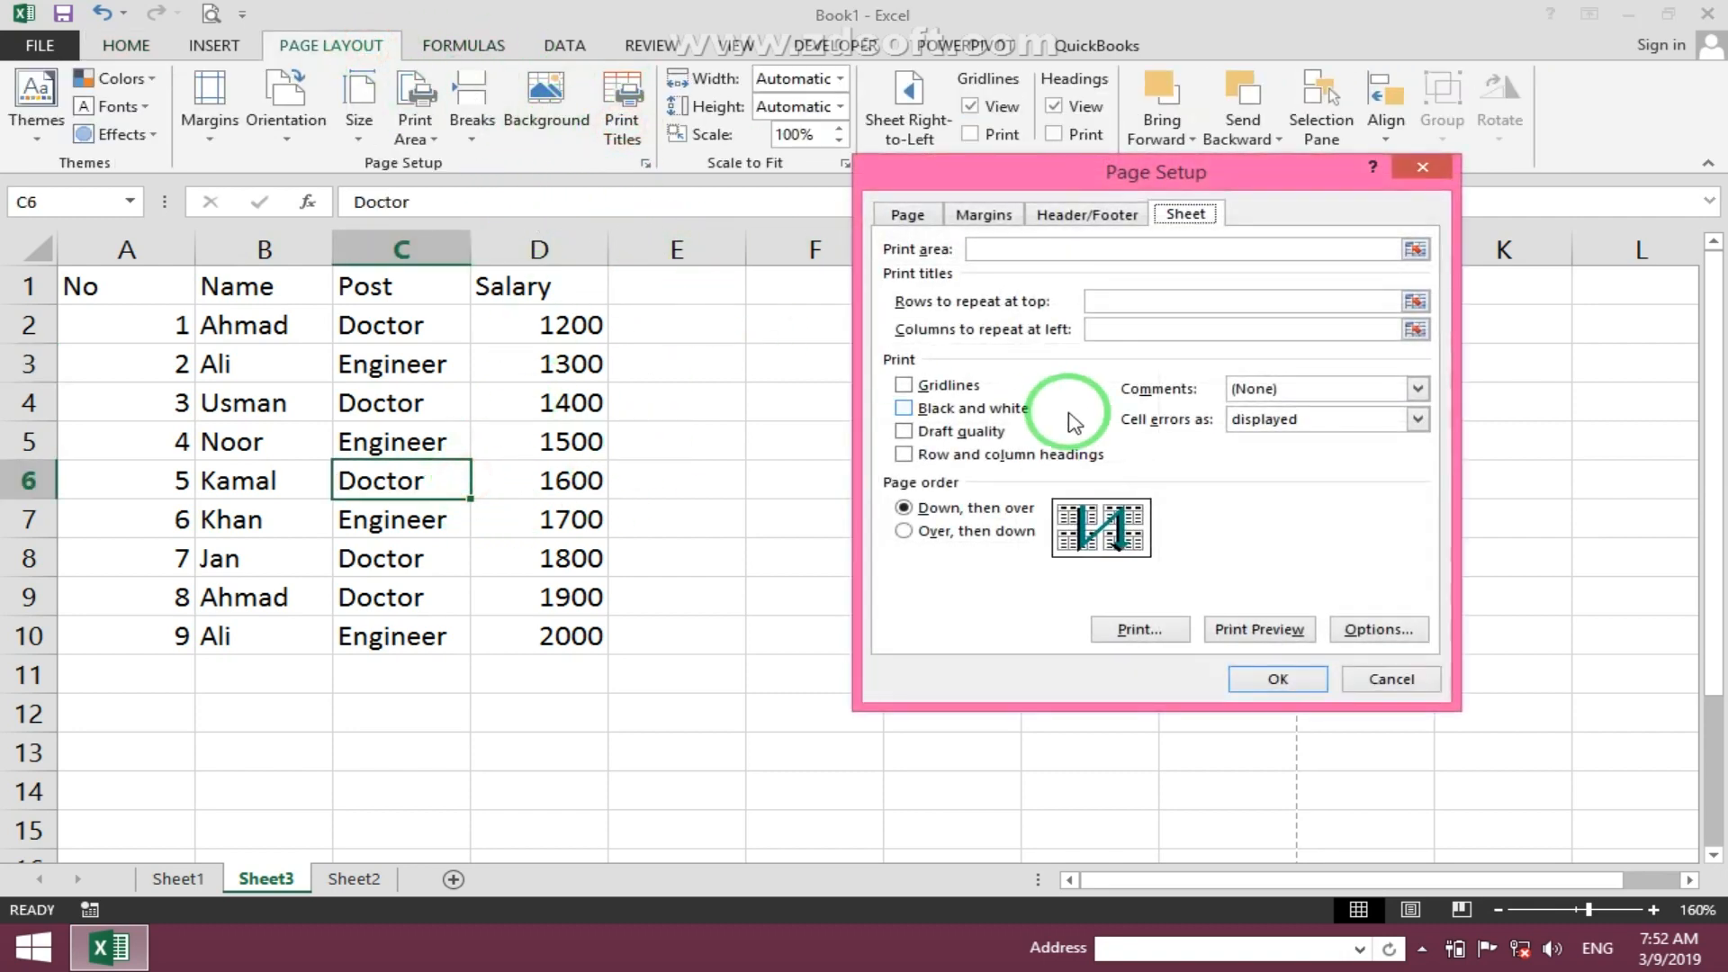
left_click(936, 386)
left_click(1246, 677)
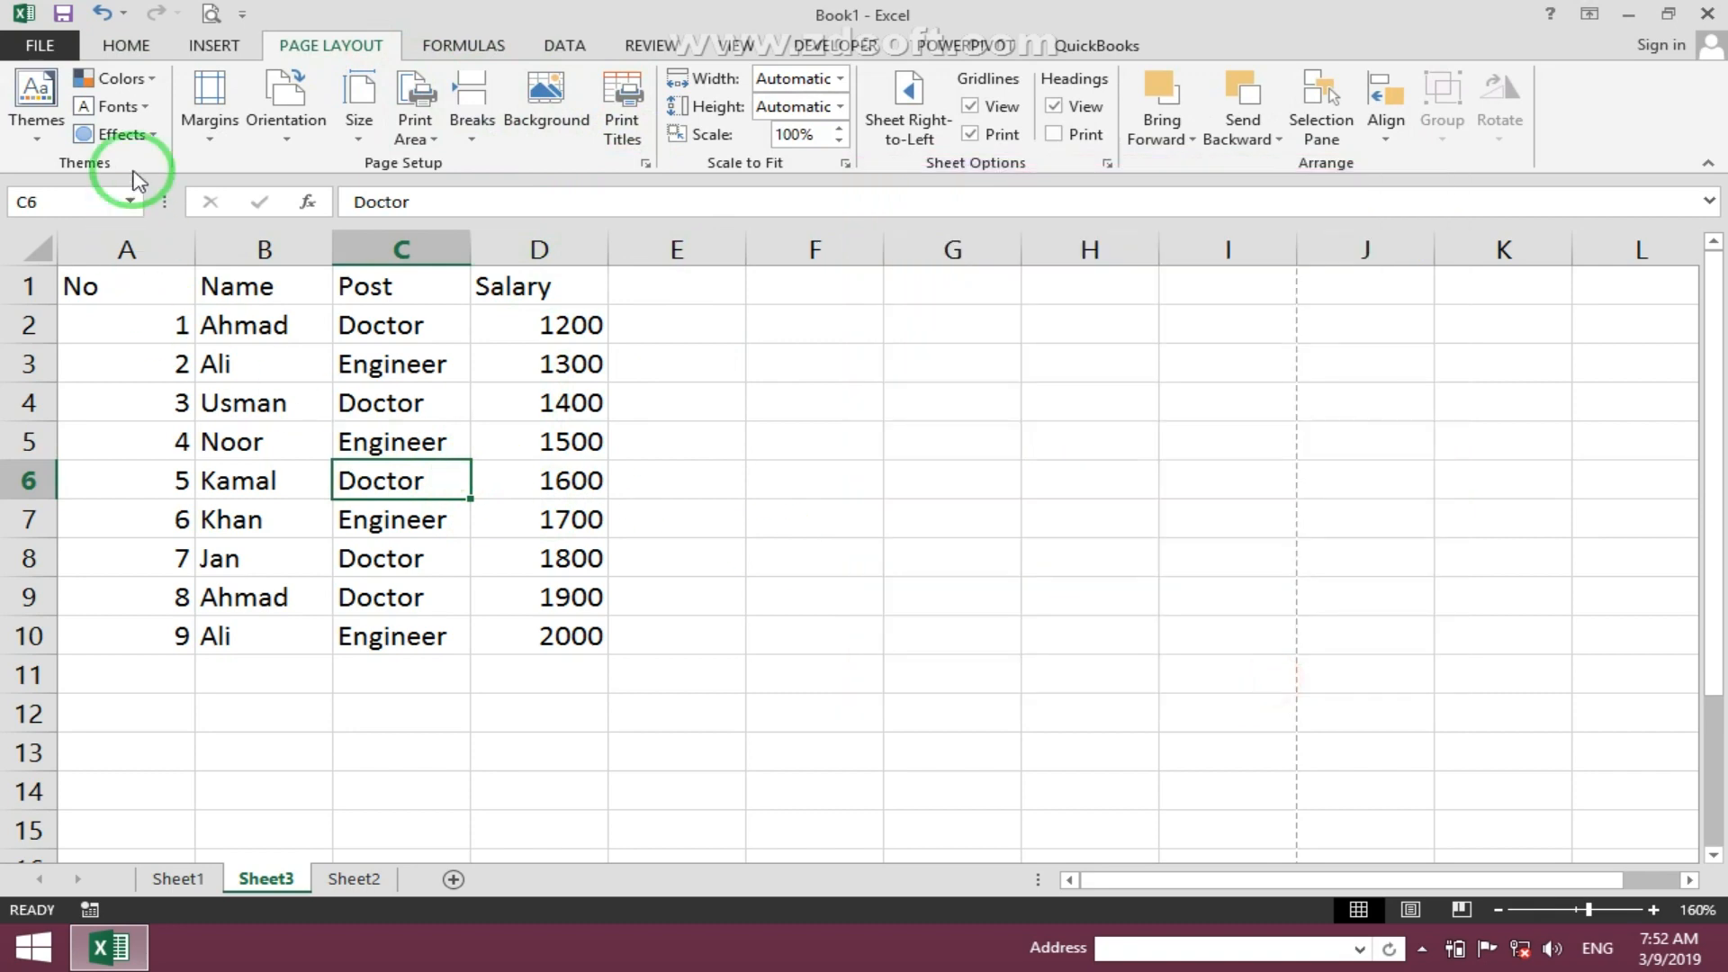
- Preview the printout with gridlines
left_click(213, 14)
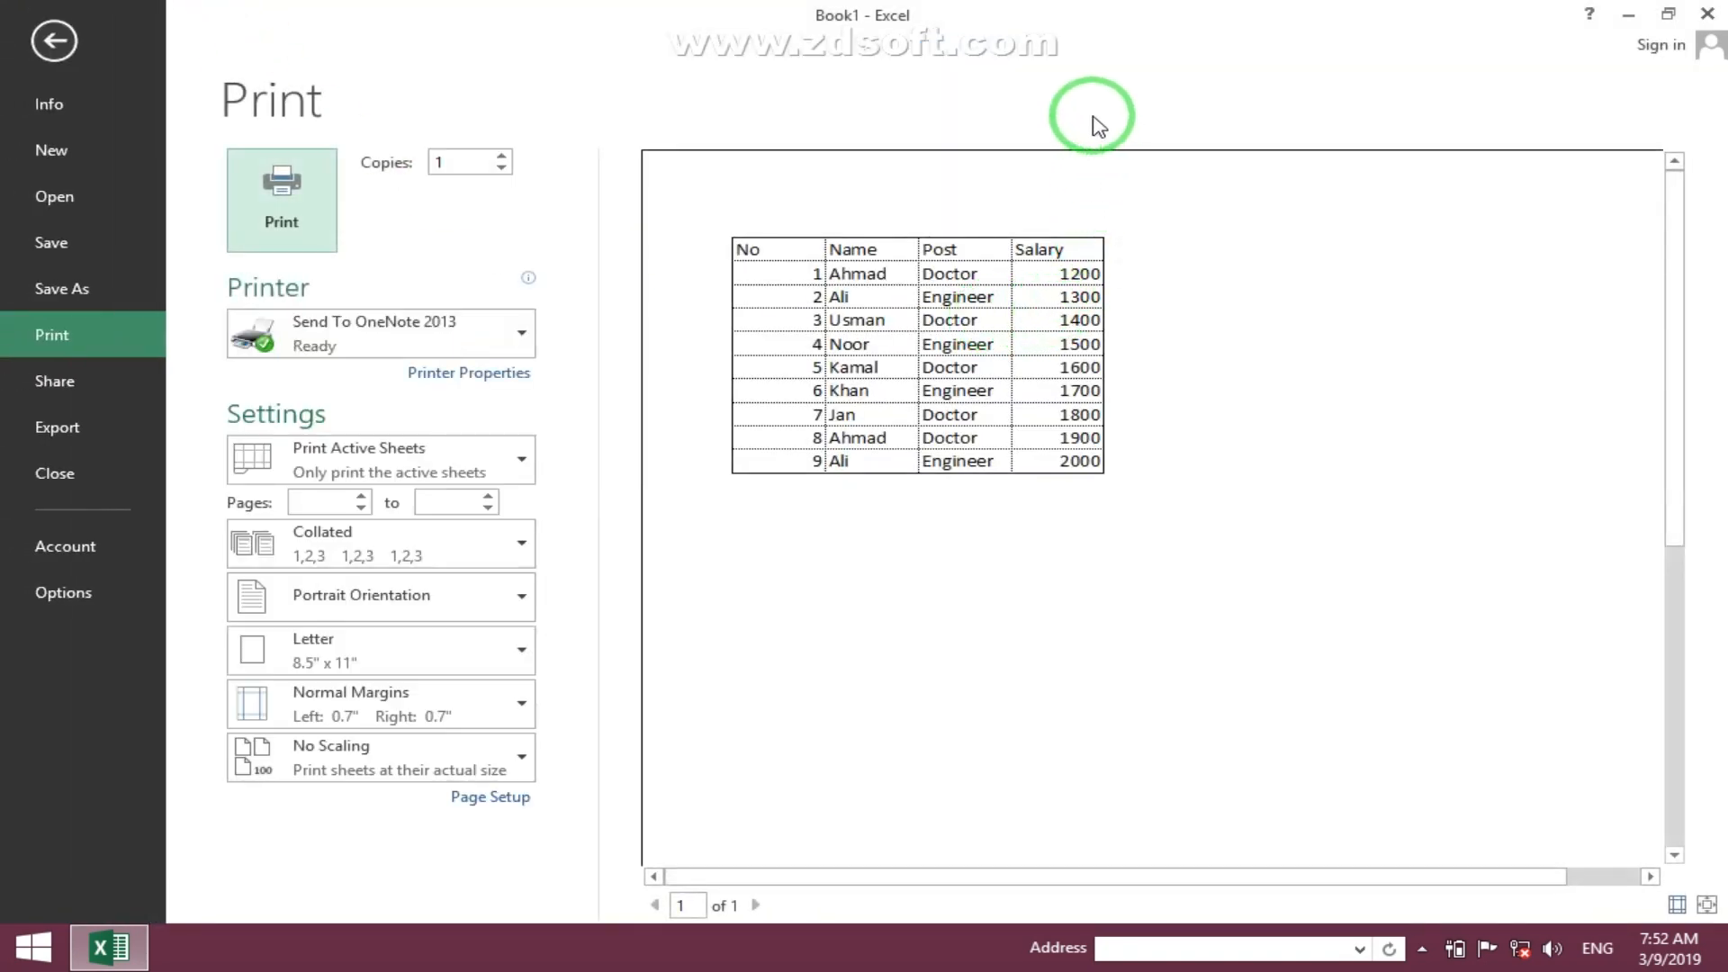
key("Escape")
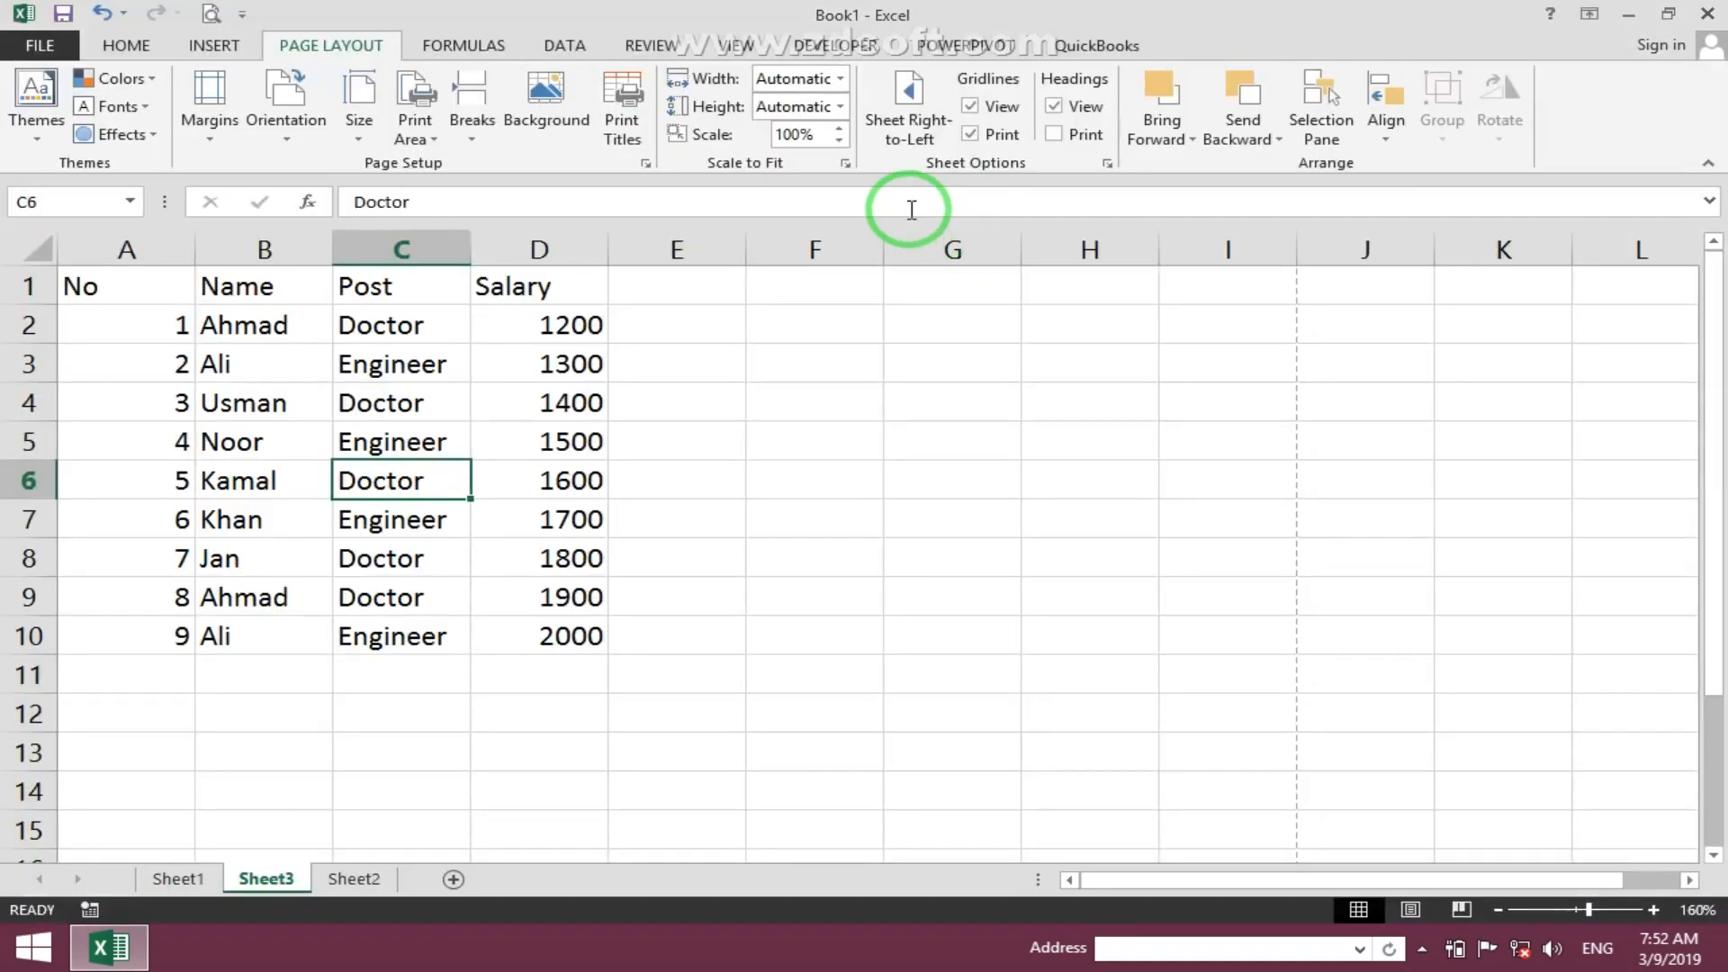
- Turn off gridline printing in Page Setup and preview the printout again
left_click(624, 117)
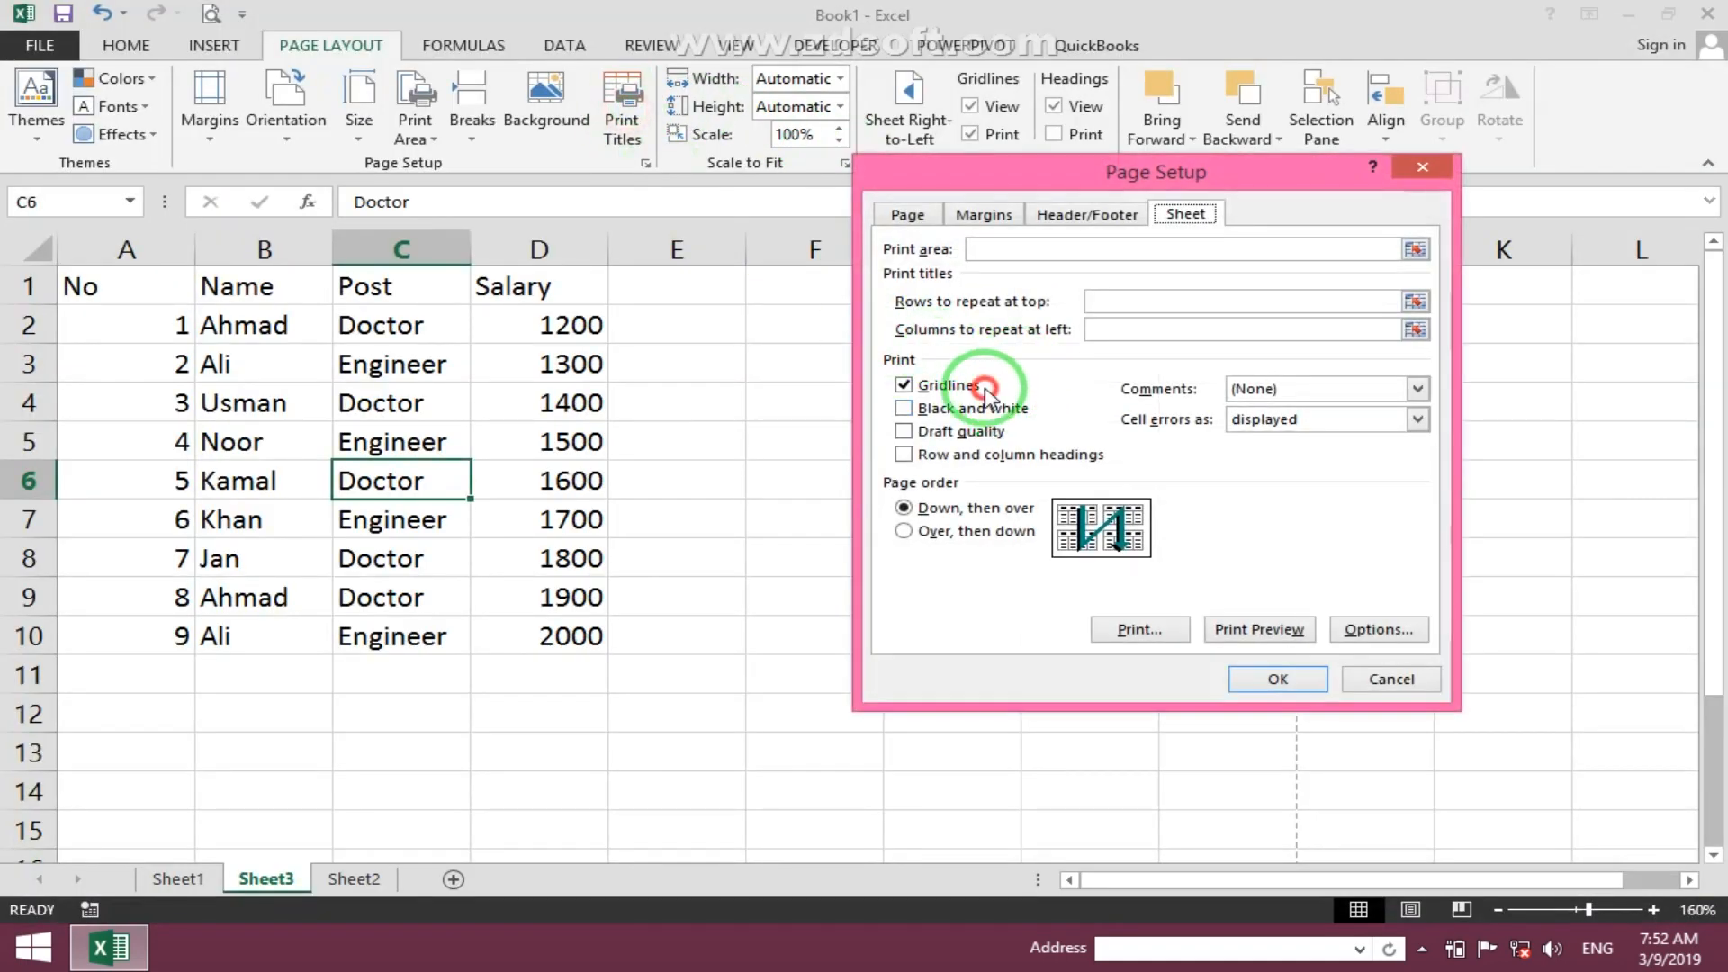
left_click(914, 389)
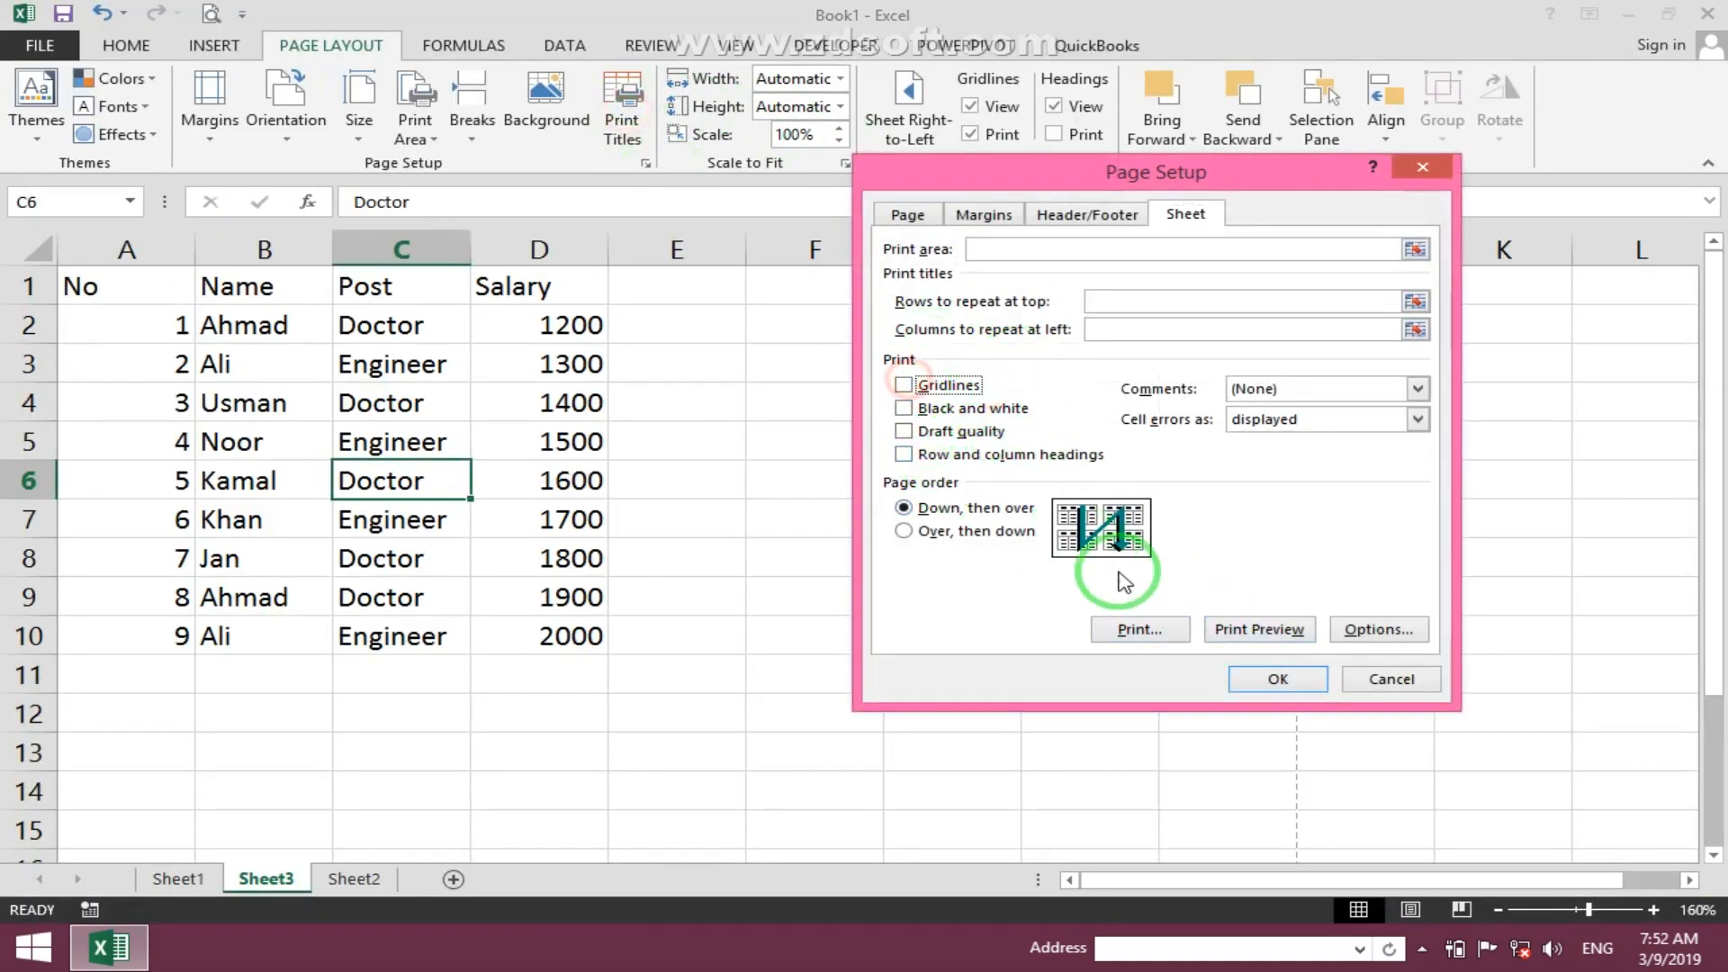
left_click(1256, 681)
left_click(214, 11)
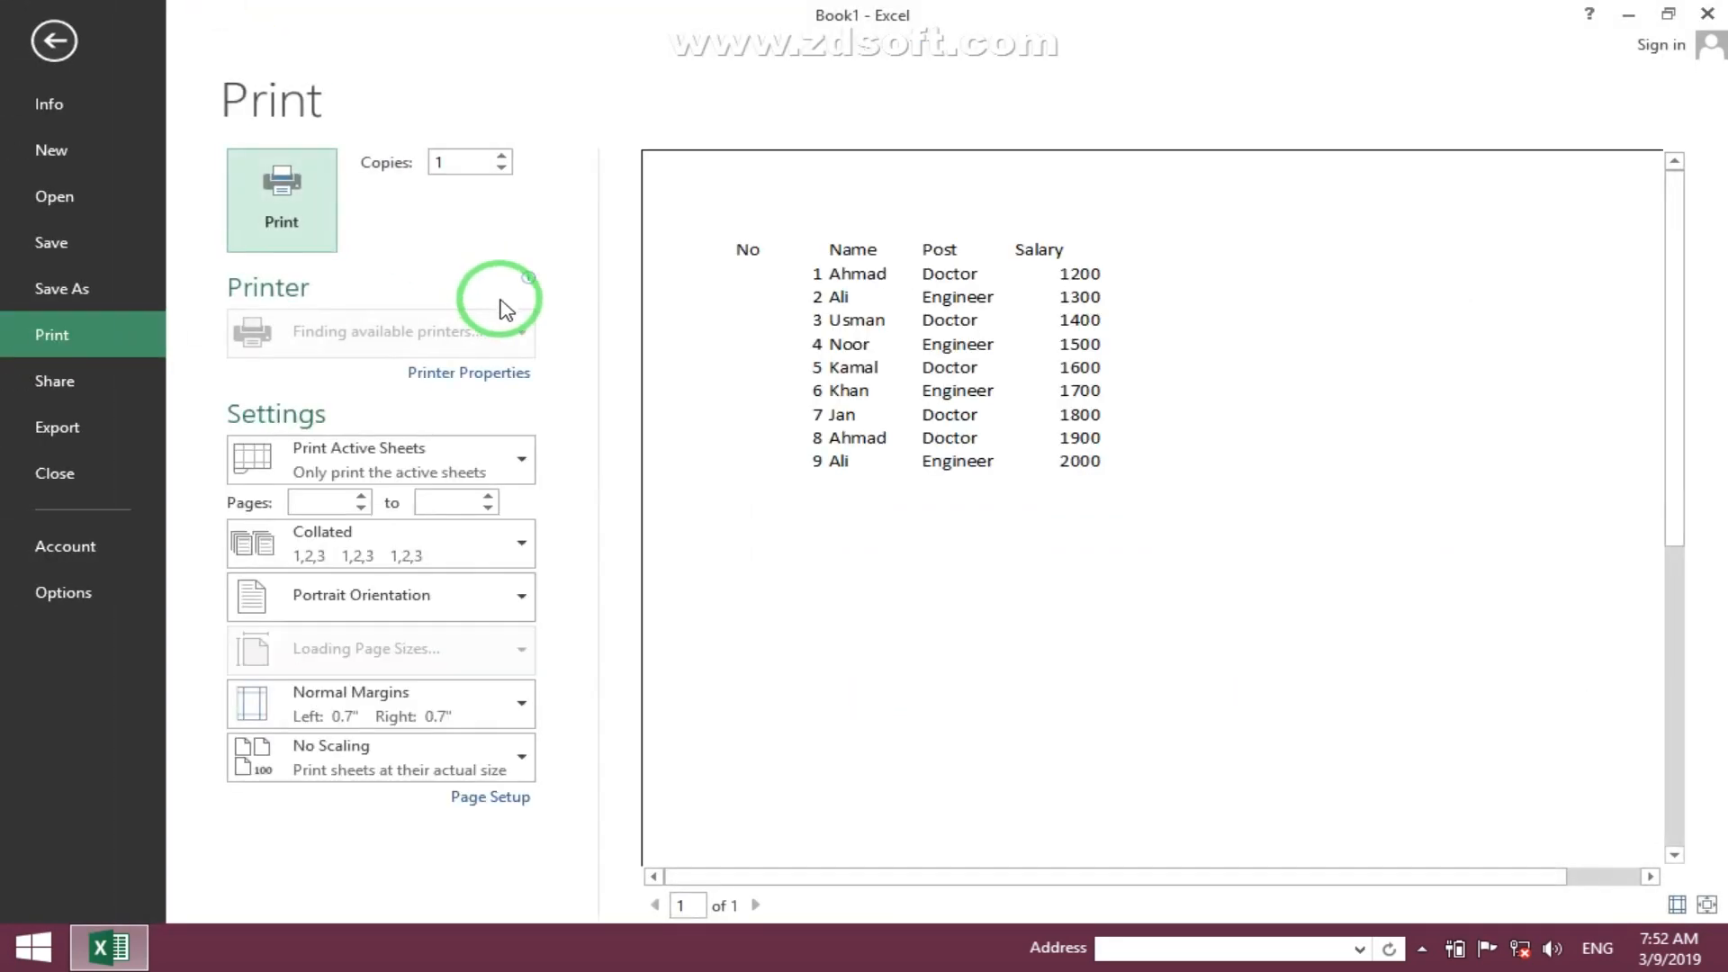
key("Escape")
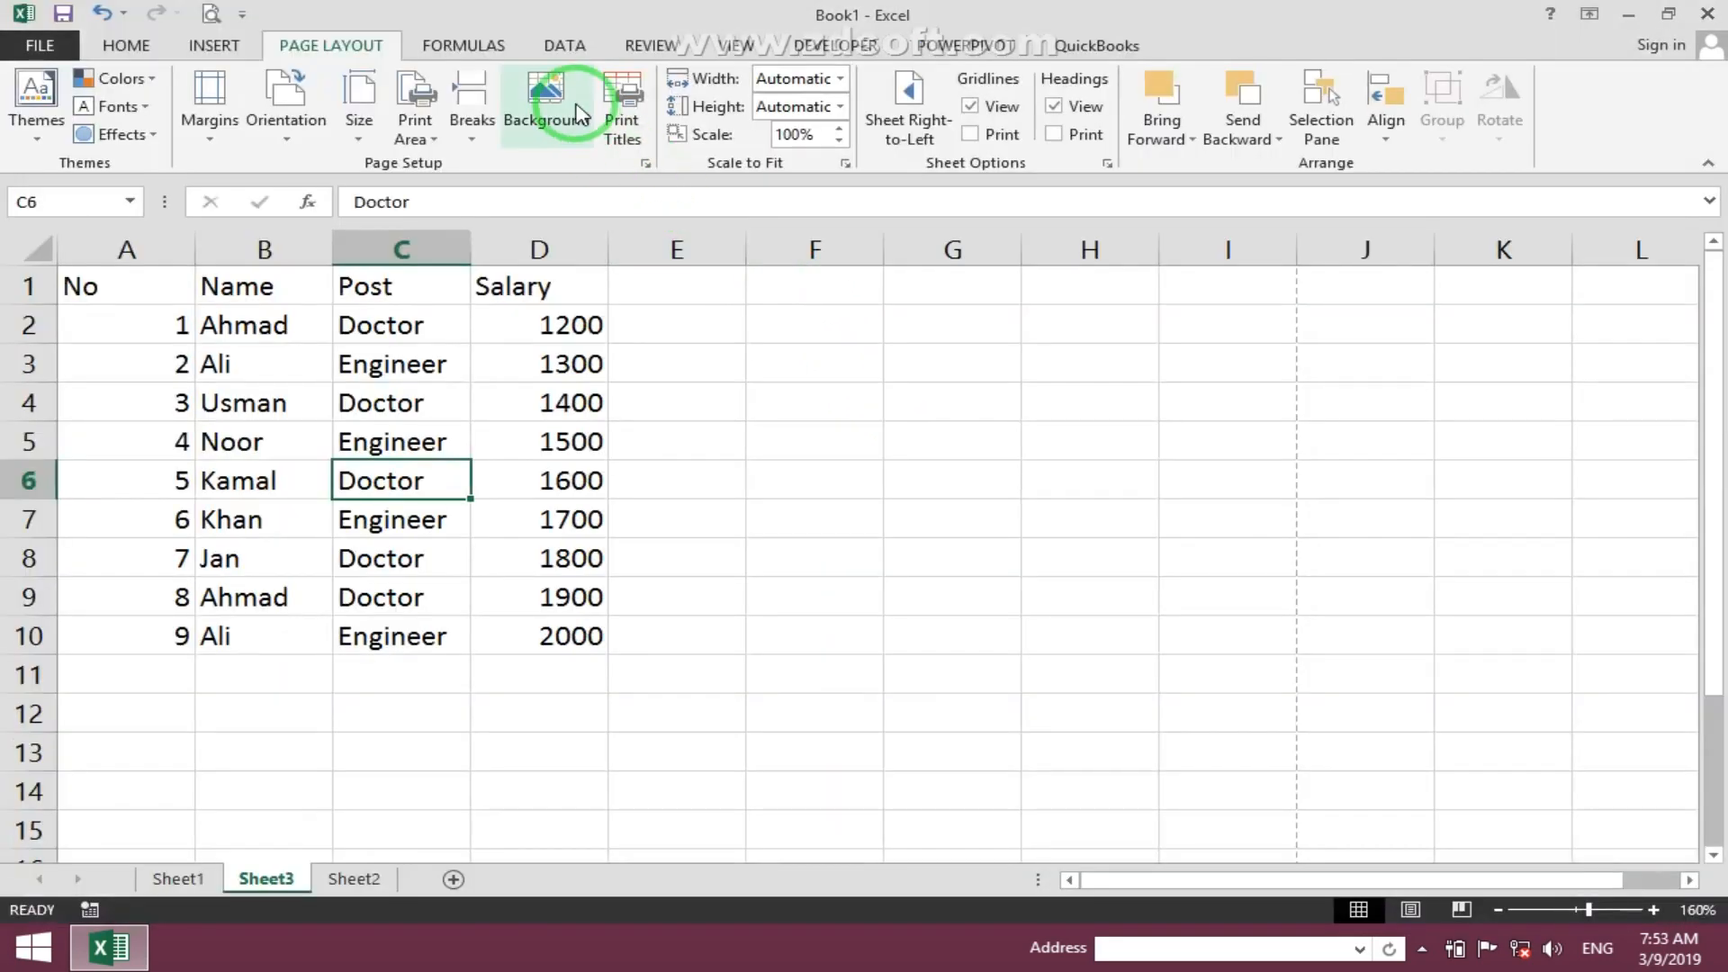
left_click(623, 99)
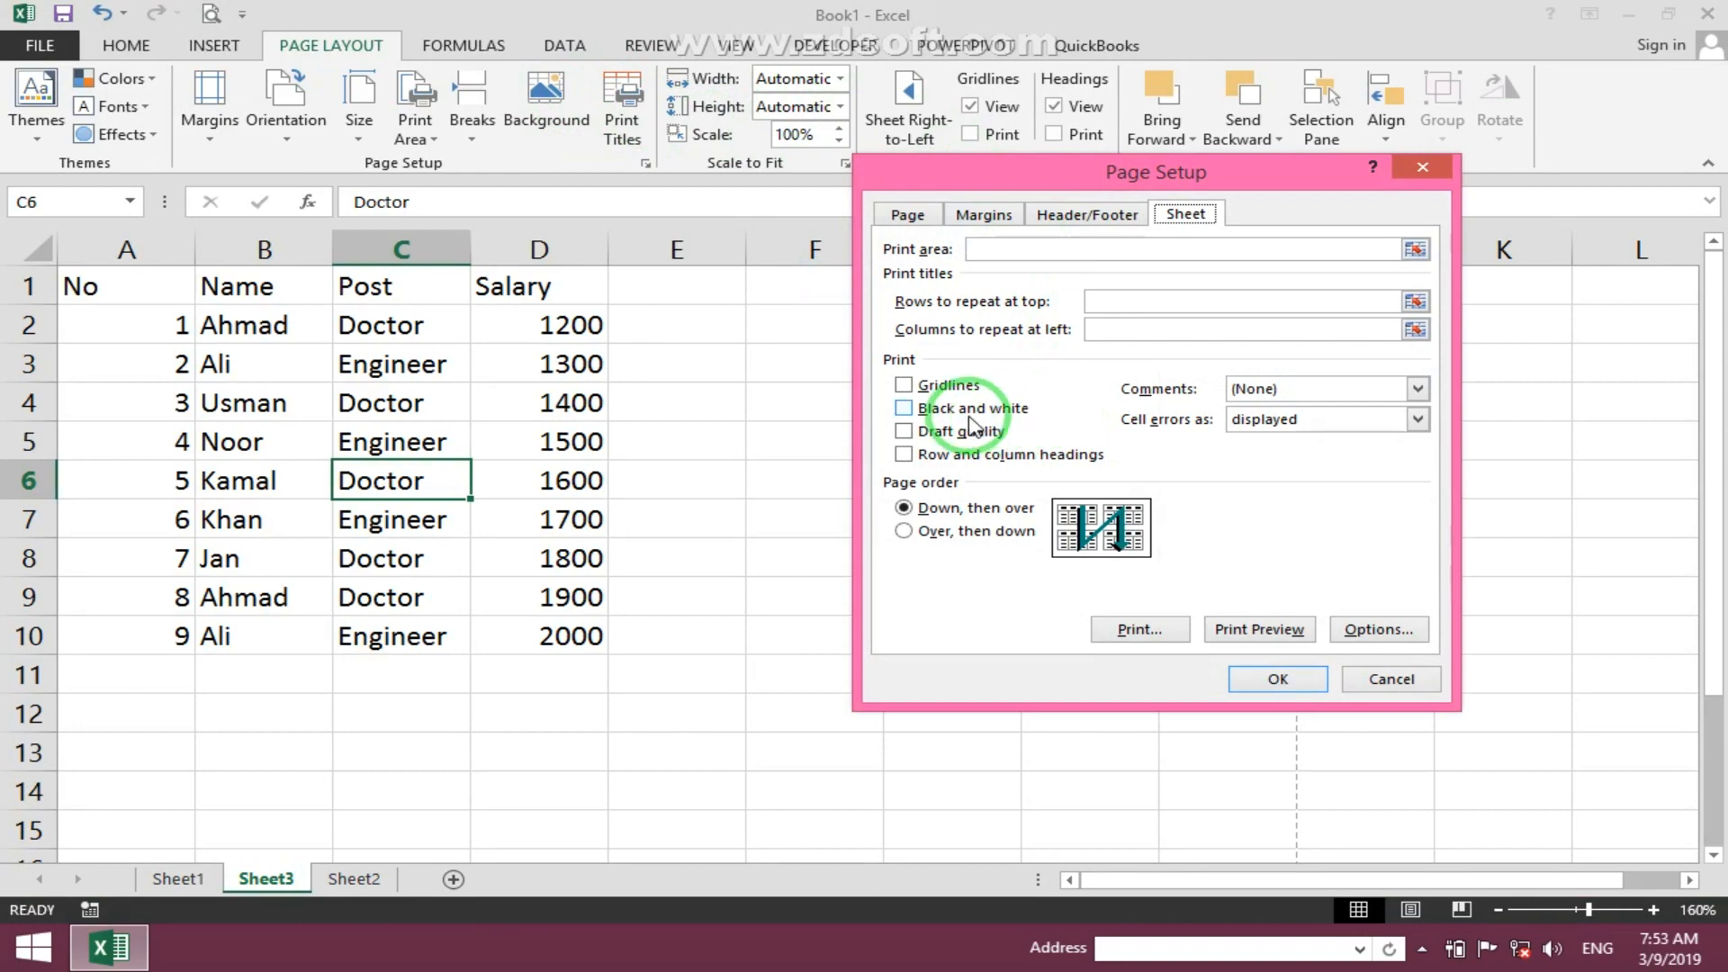
left_click(1384, 681)
- Fill the header row A1:D1 with yellow
left_click_drag(137, 286, 483, 301)
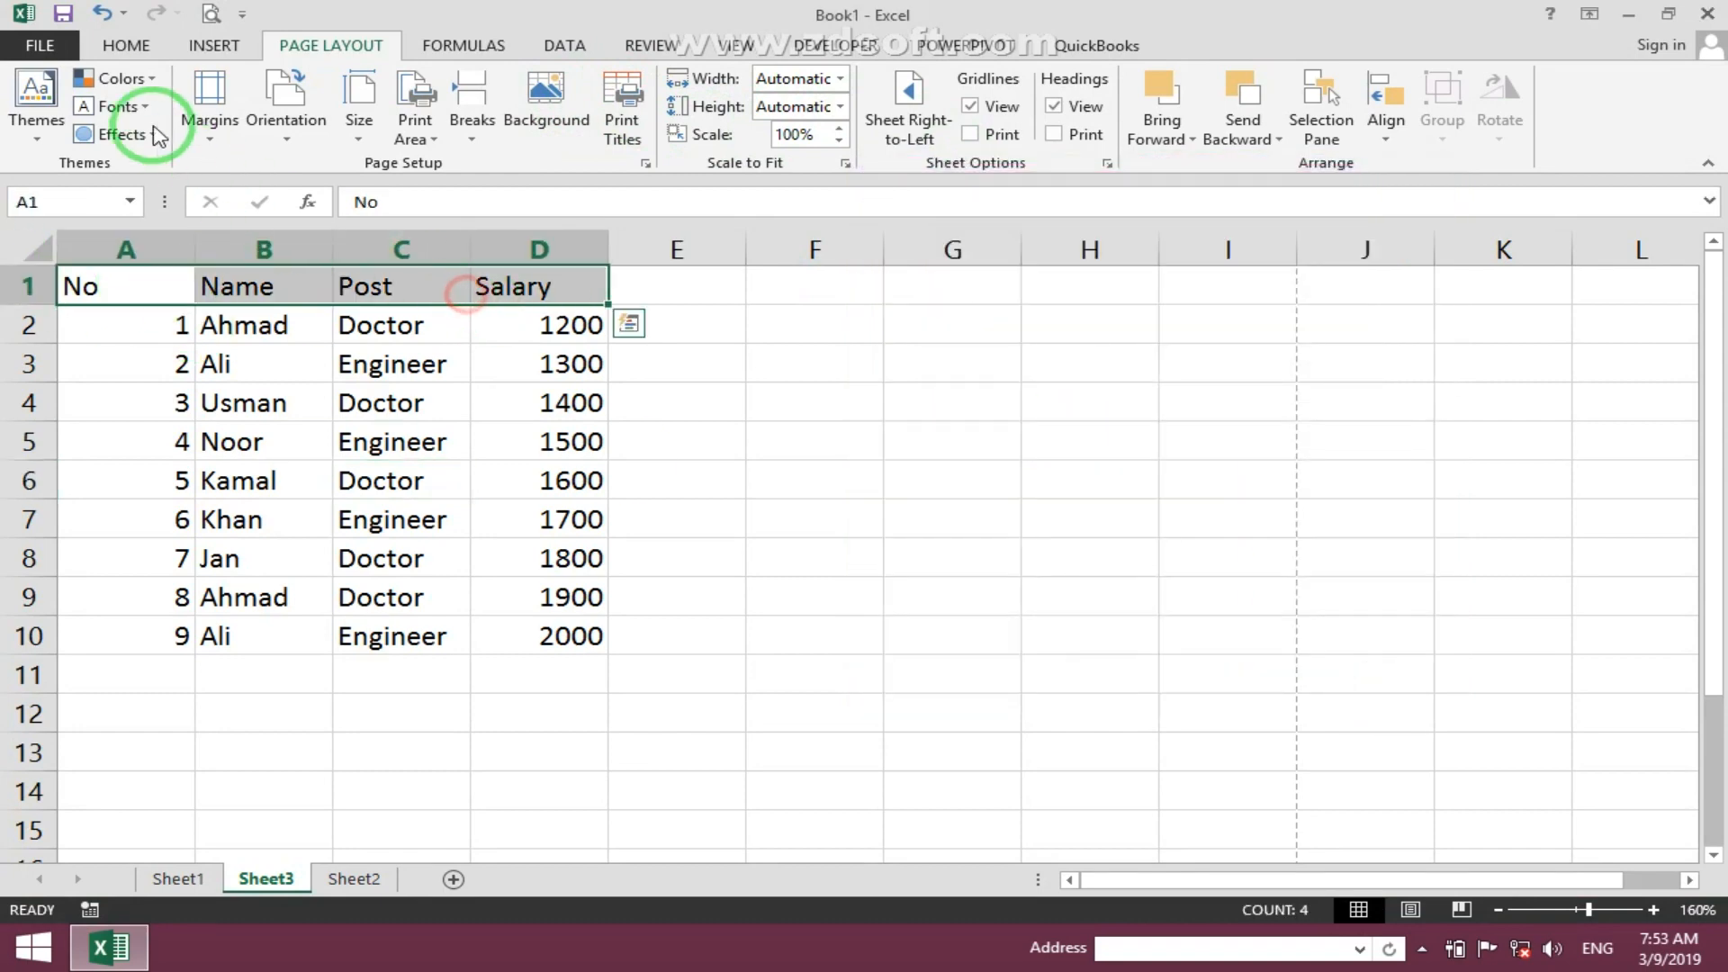
left_click(126, 45)
left_click(309, 126)
left_click(224, 366)
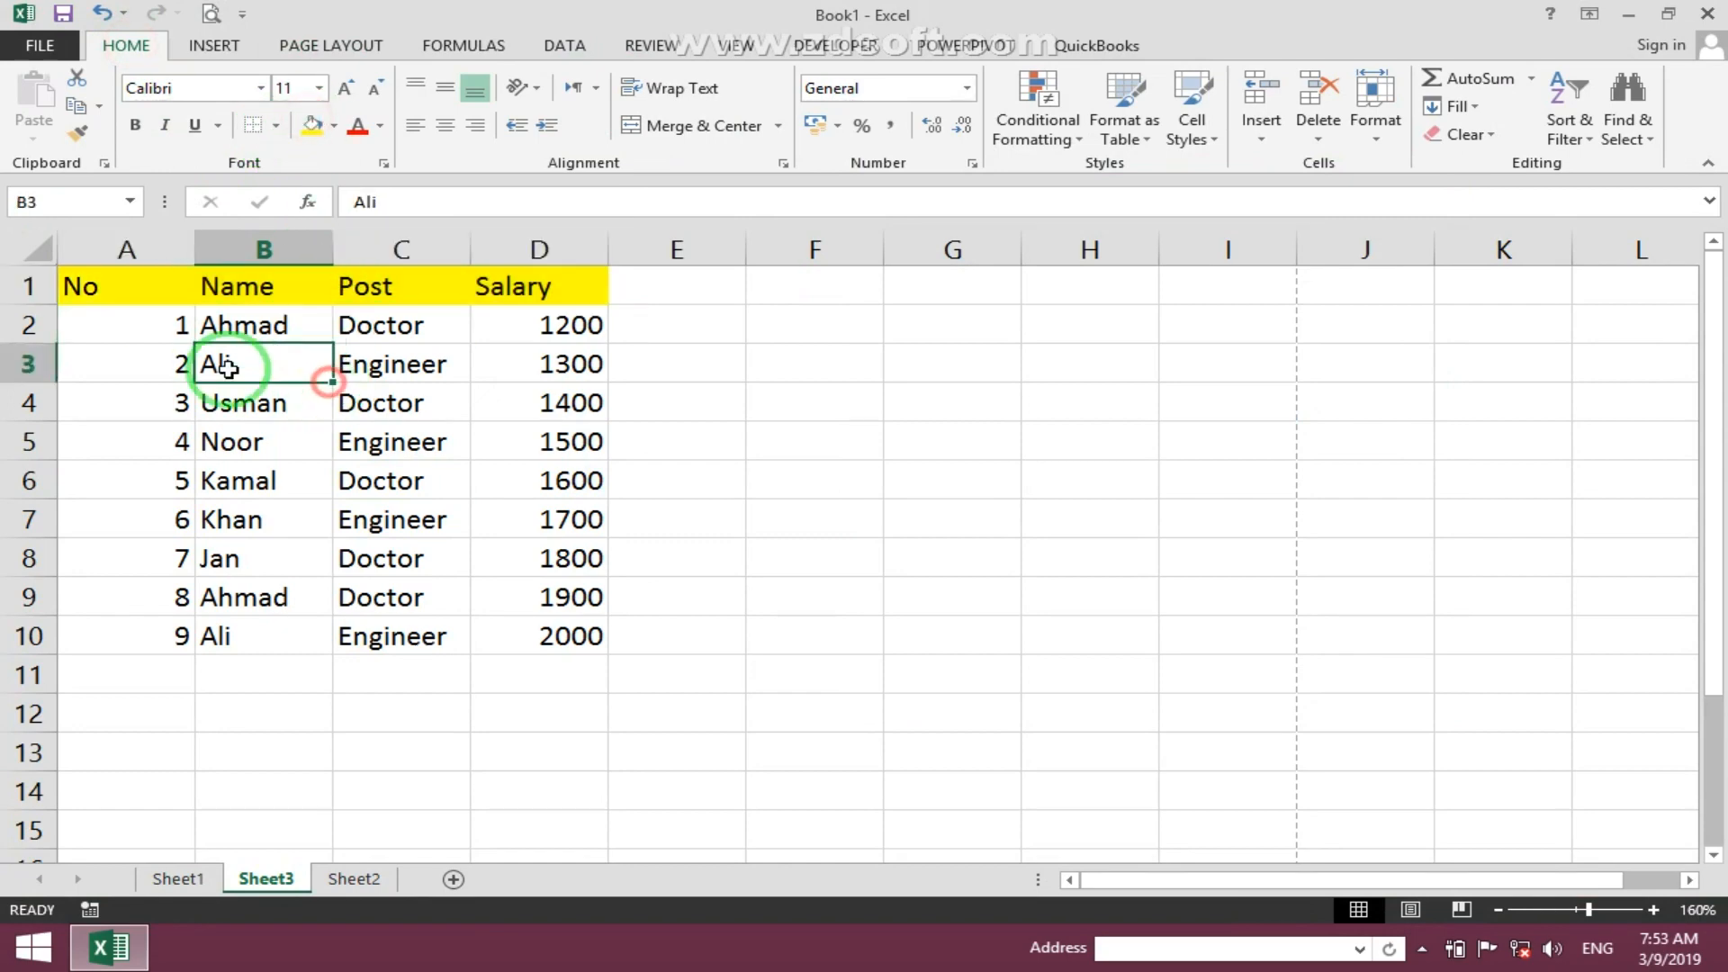
- Fill the data range A2:D10 with blue
left_click_drag(126, 325, 516, 634)
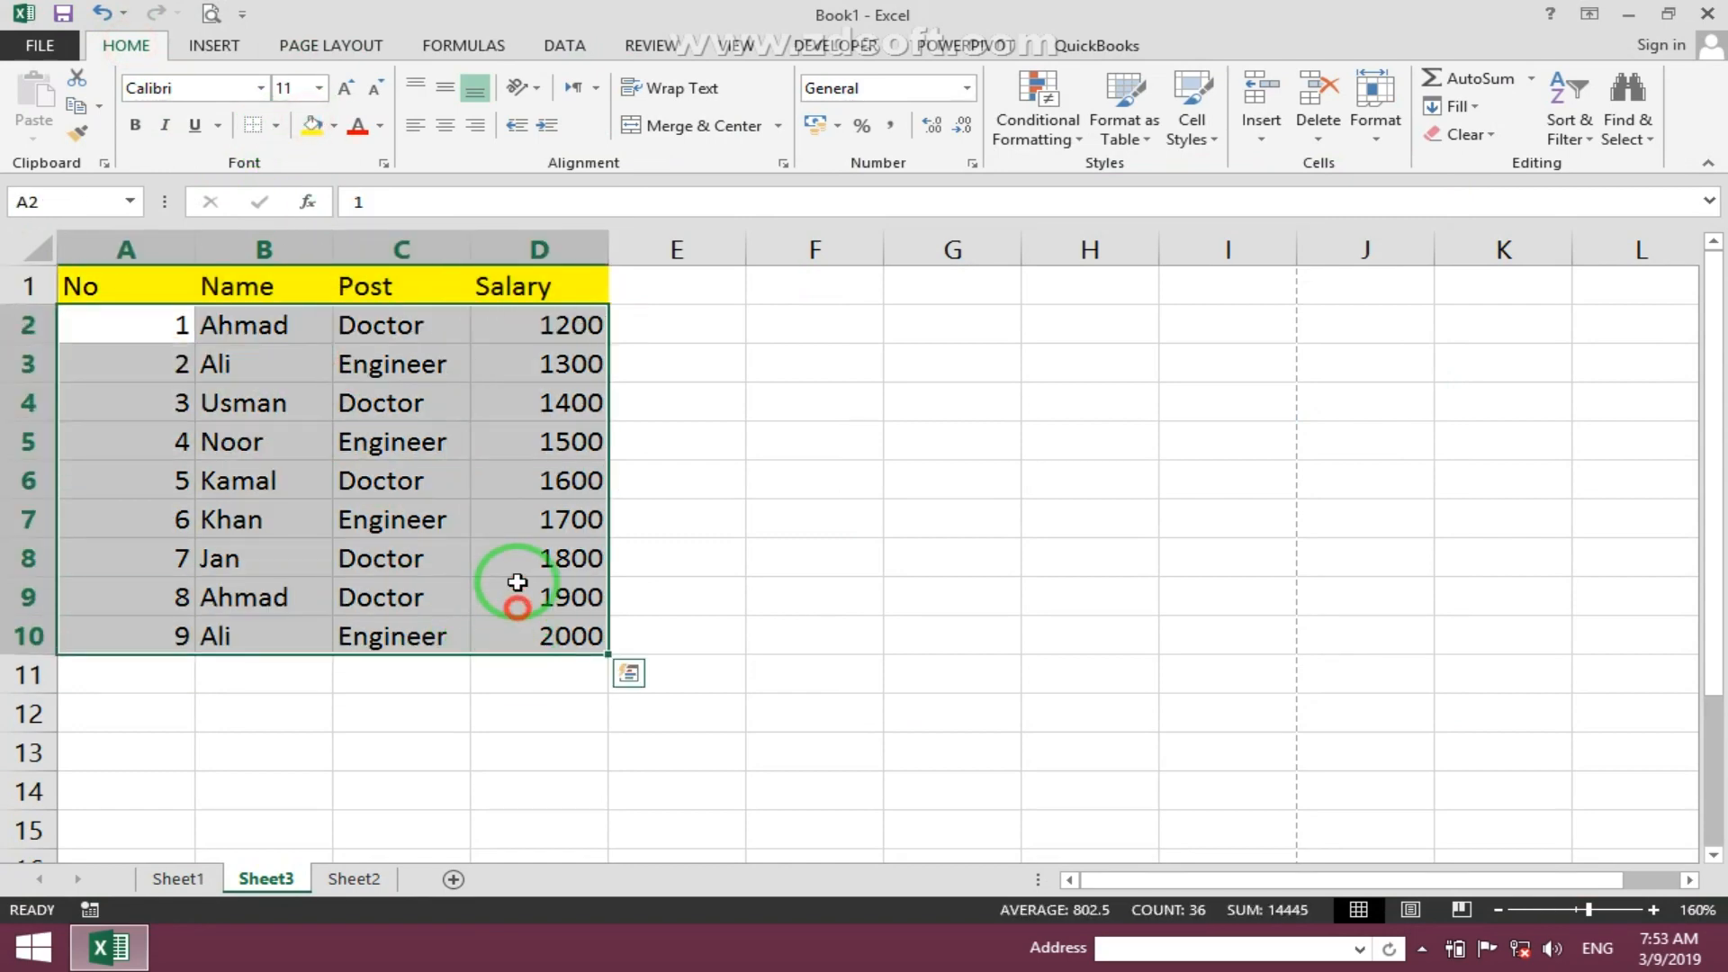
left_click(334, 126)
left_click(472, 315)
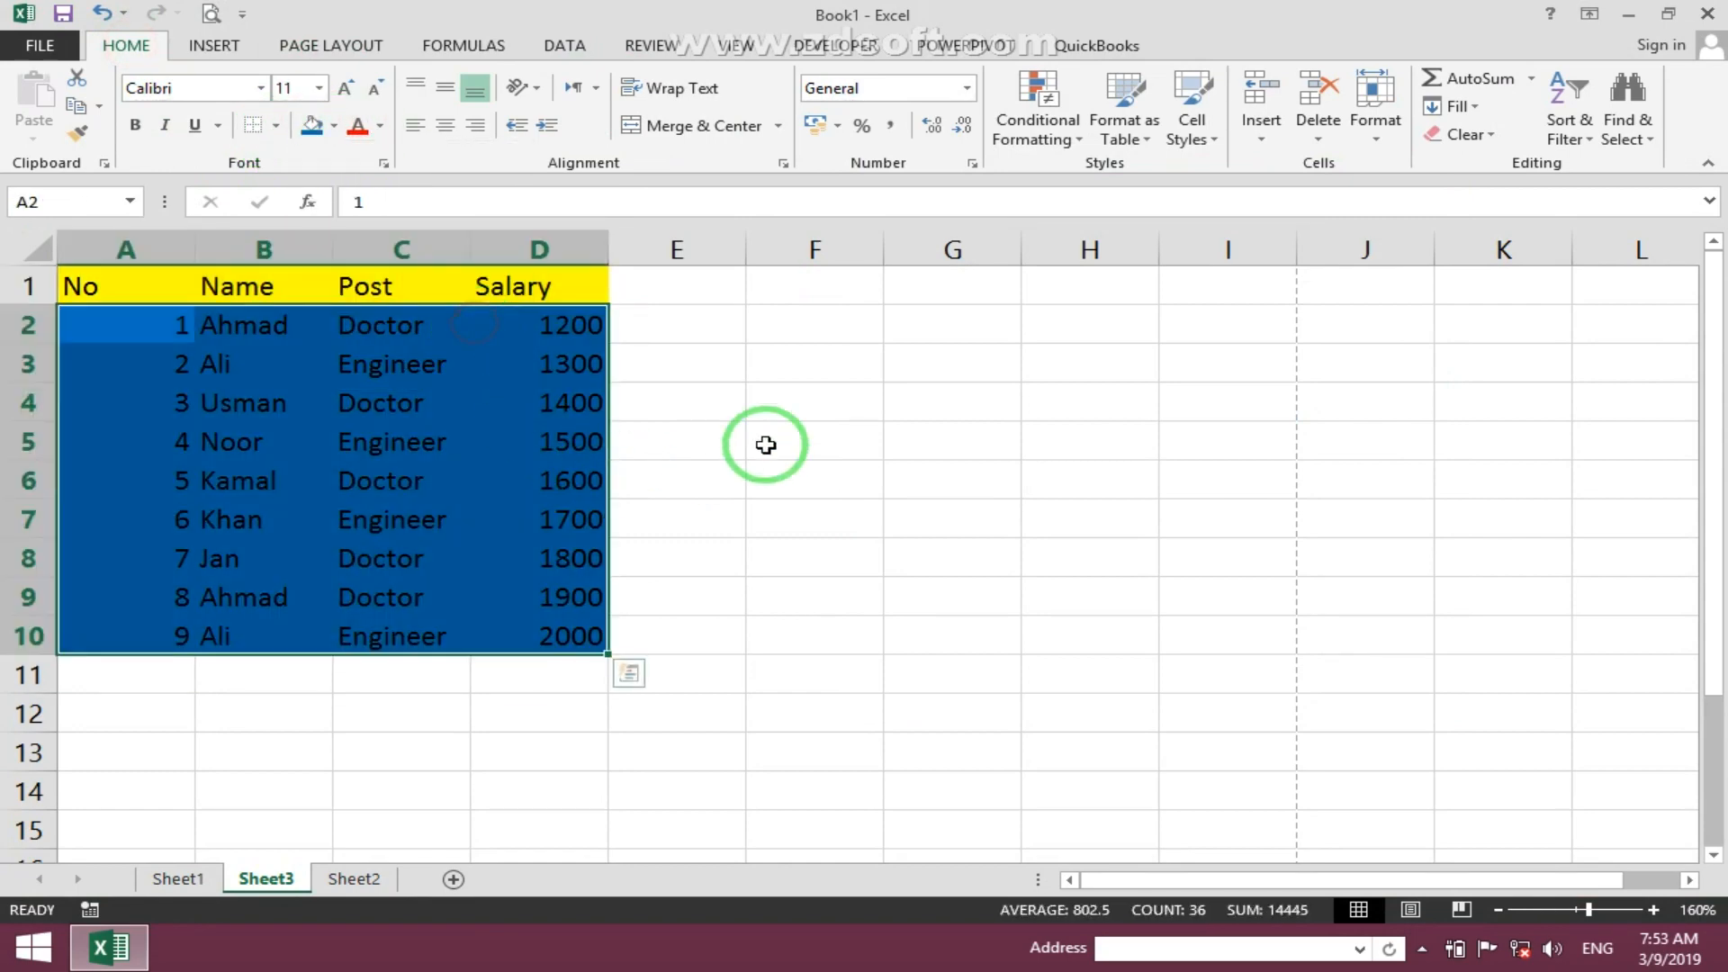
left_click(760, 444)
- Preview the printout of the coloured table
left_click(223, 16)
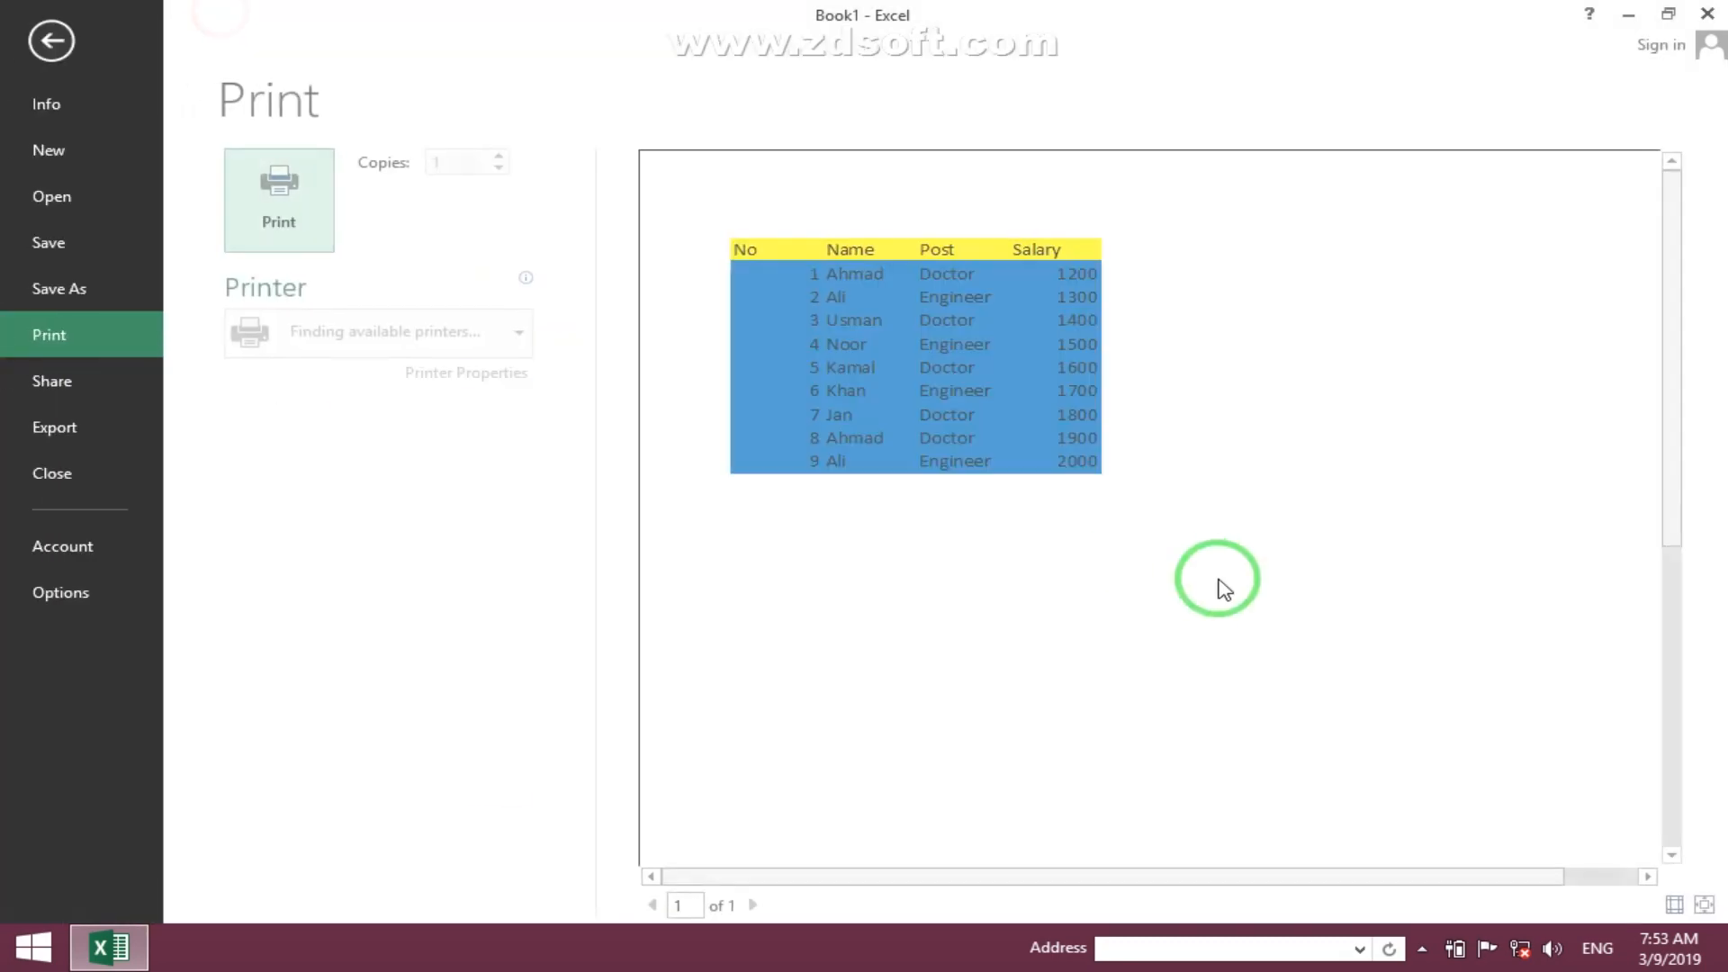
key("Escape")
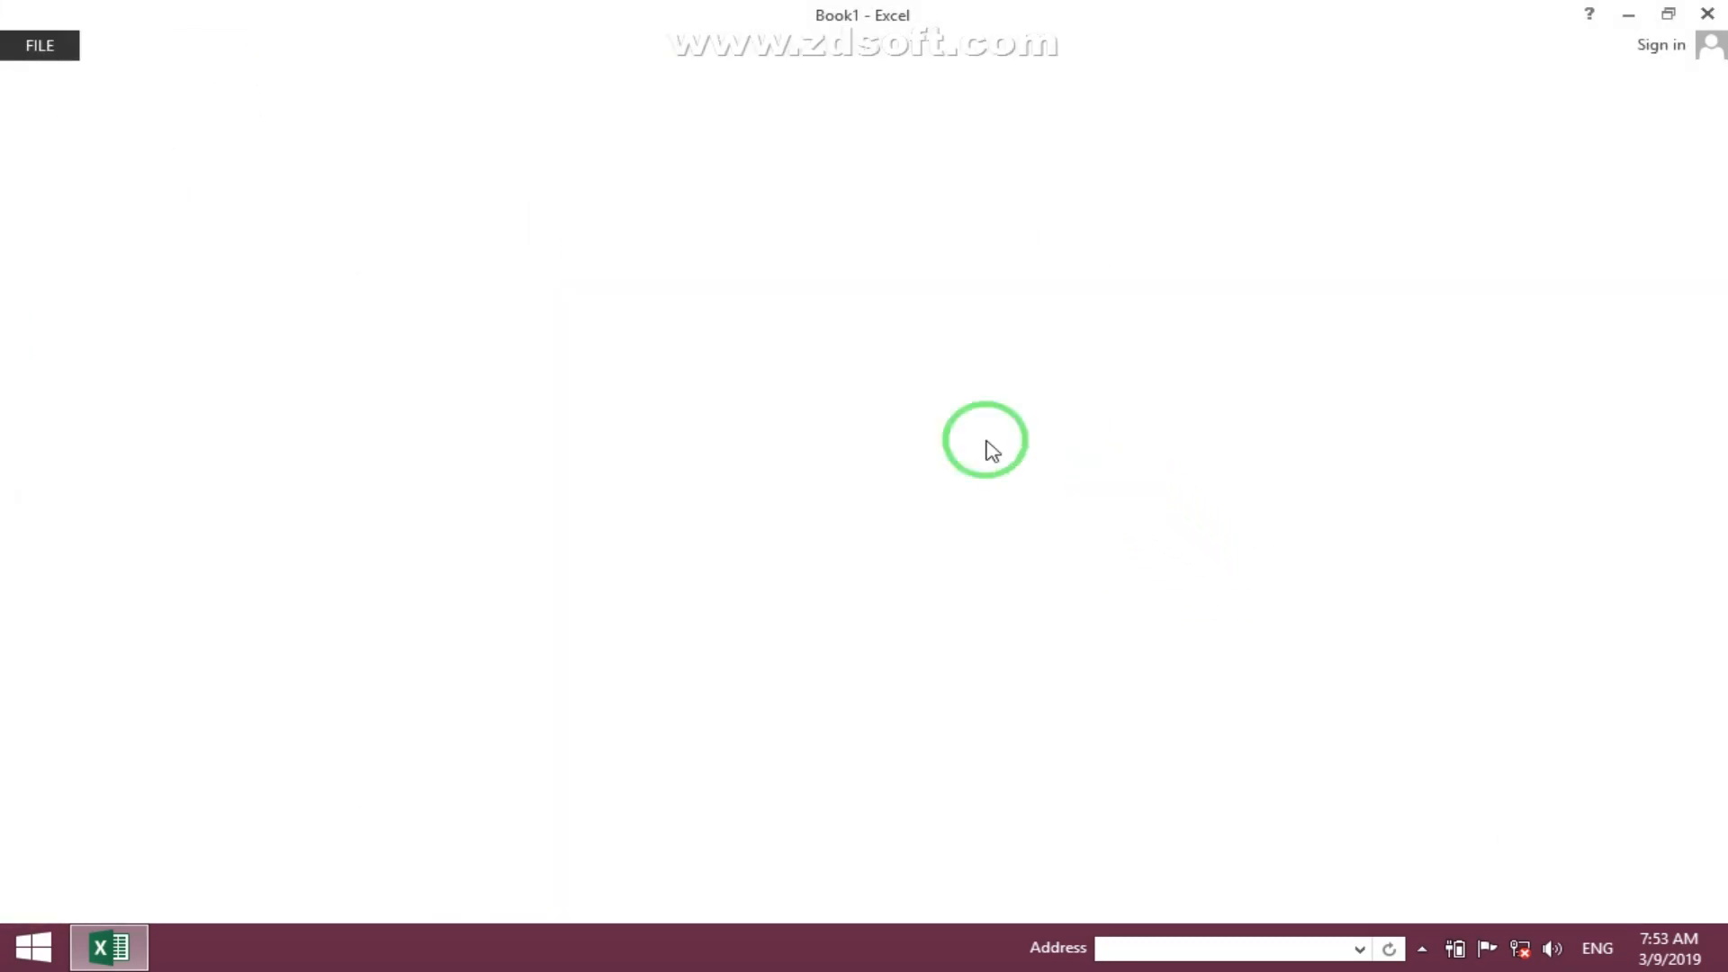
- Turn on Black and white printing in Page Setup
left_click_drag(166, 372, 471, 602)
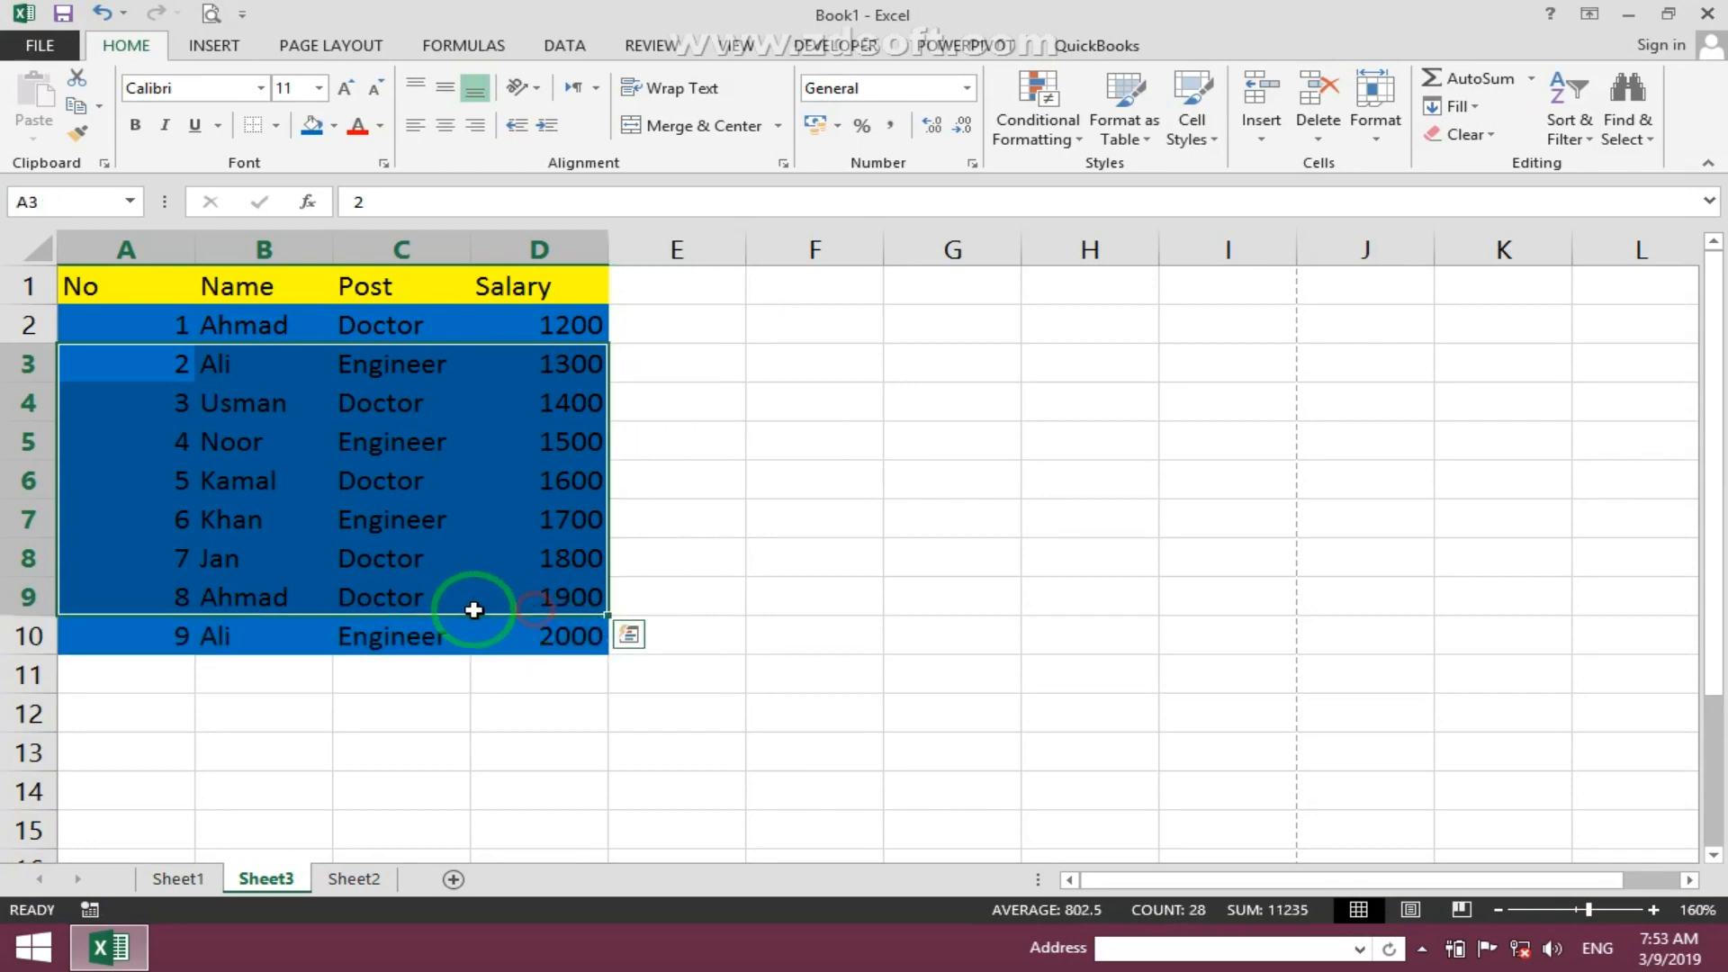
left_click(564, 49)
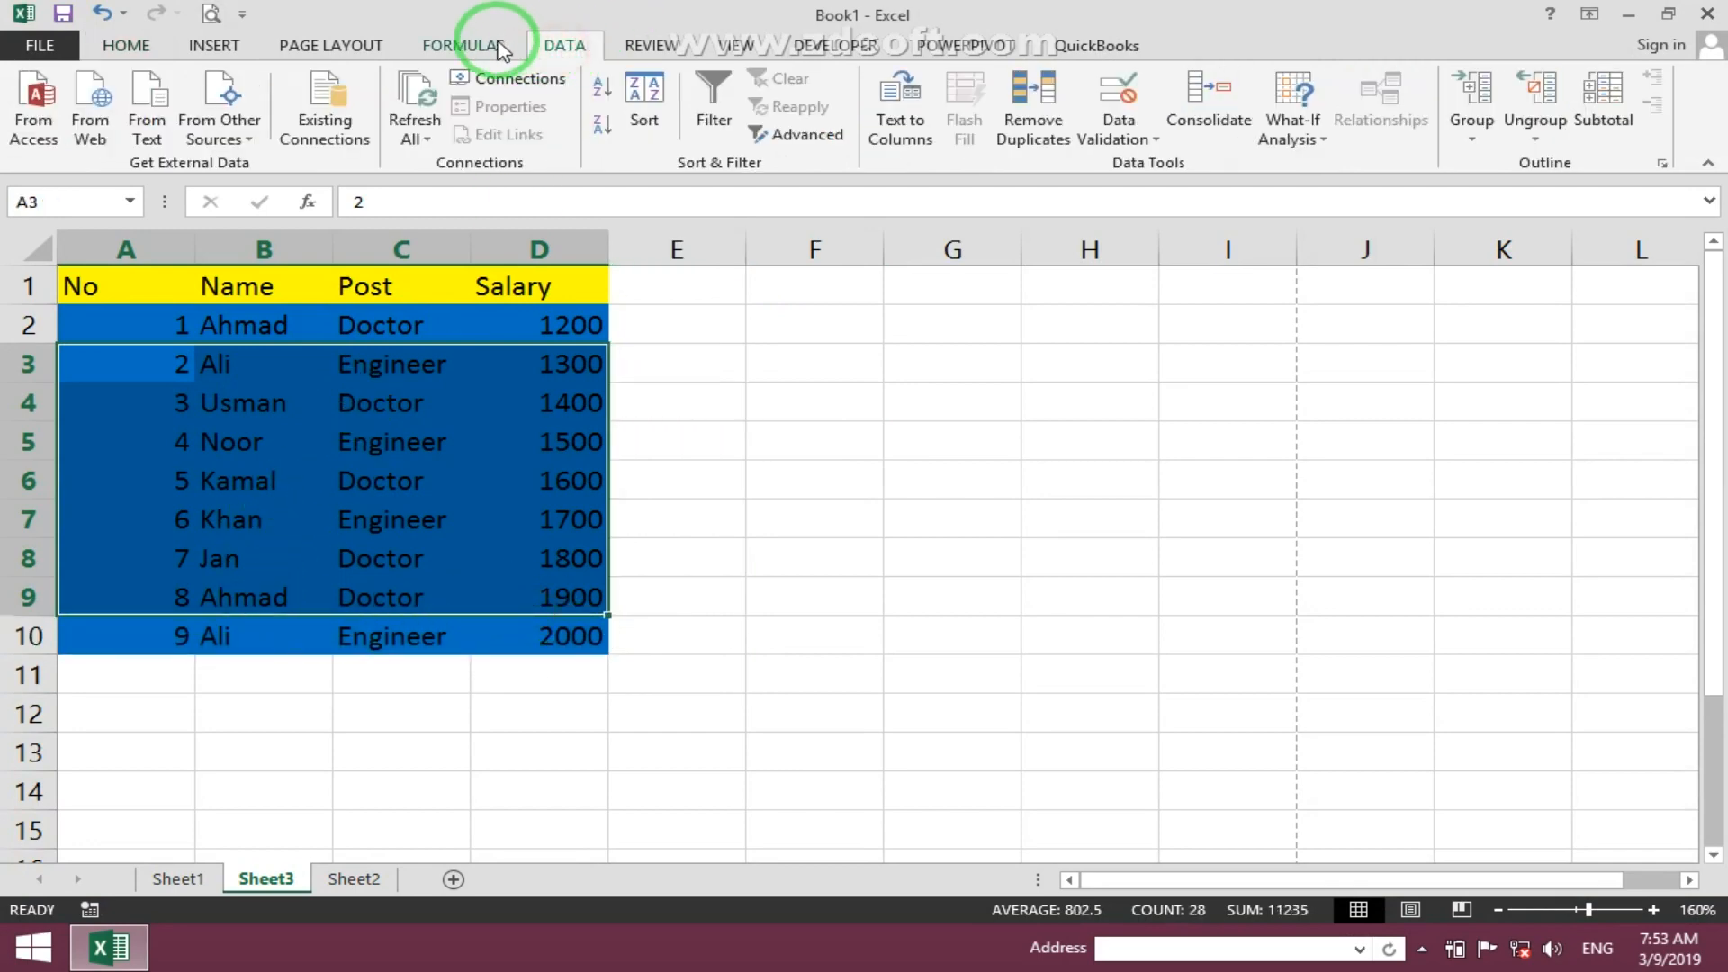
left_click(331, 45)
left_click(652, 139)
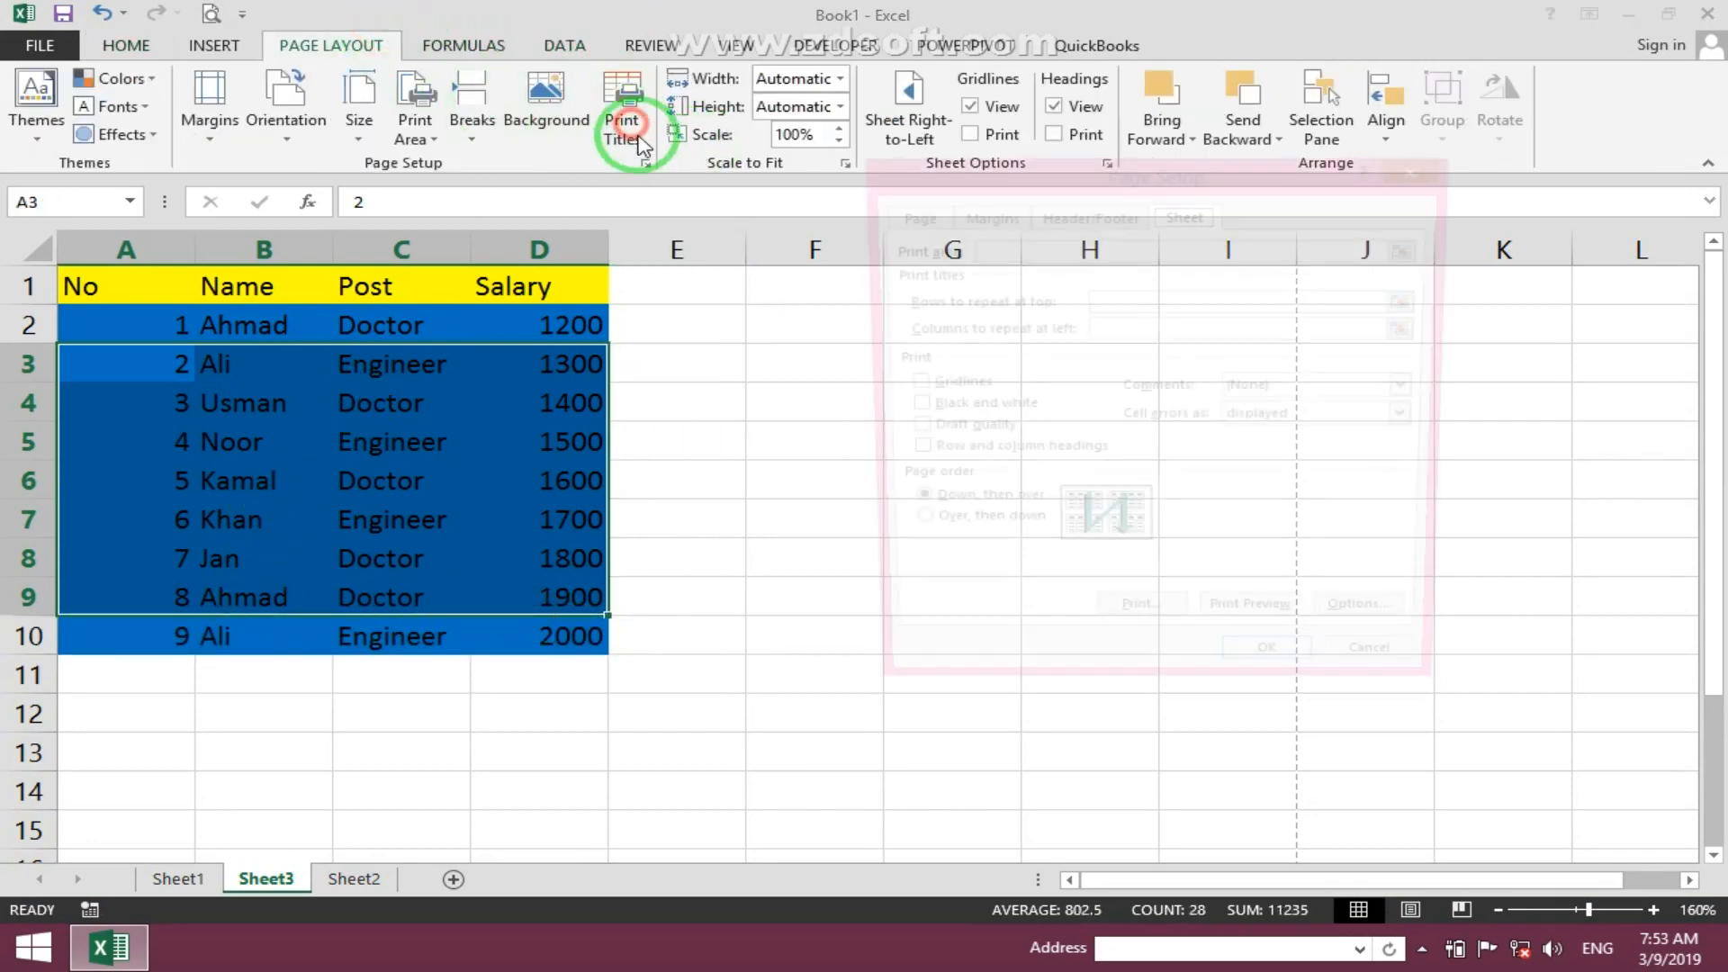
left_click(948, 412)
left_click(1287, 677)
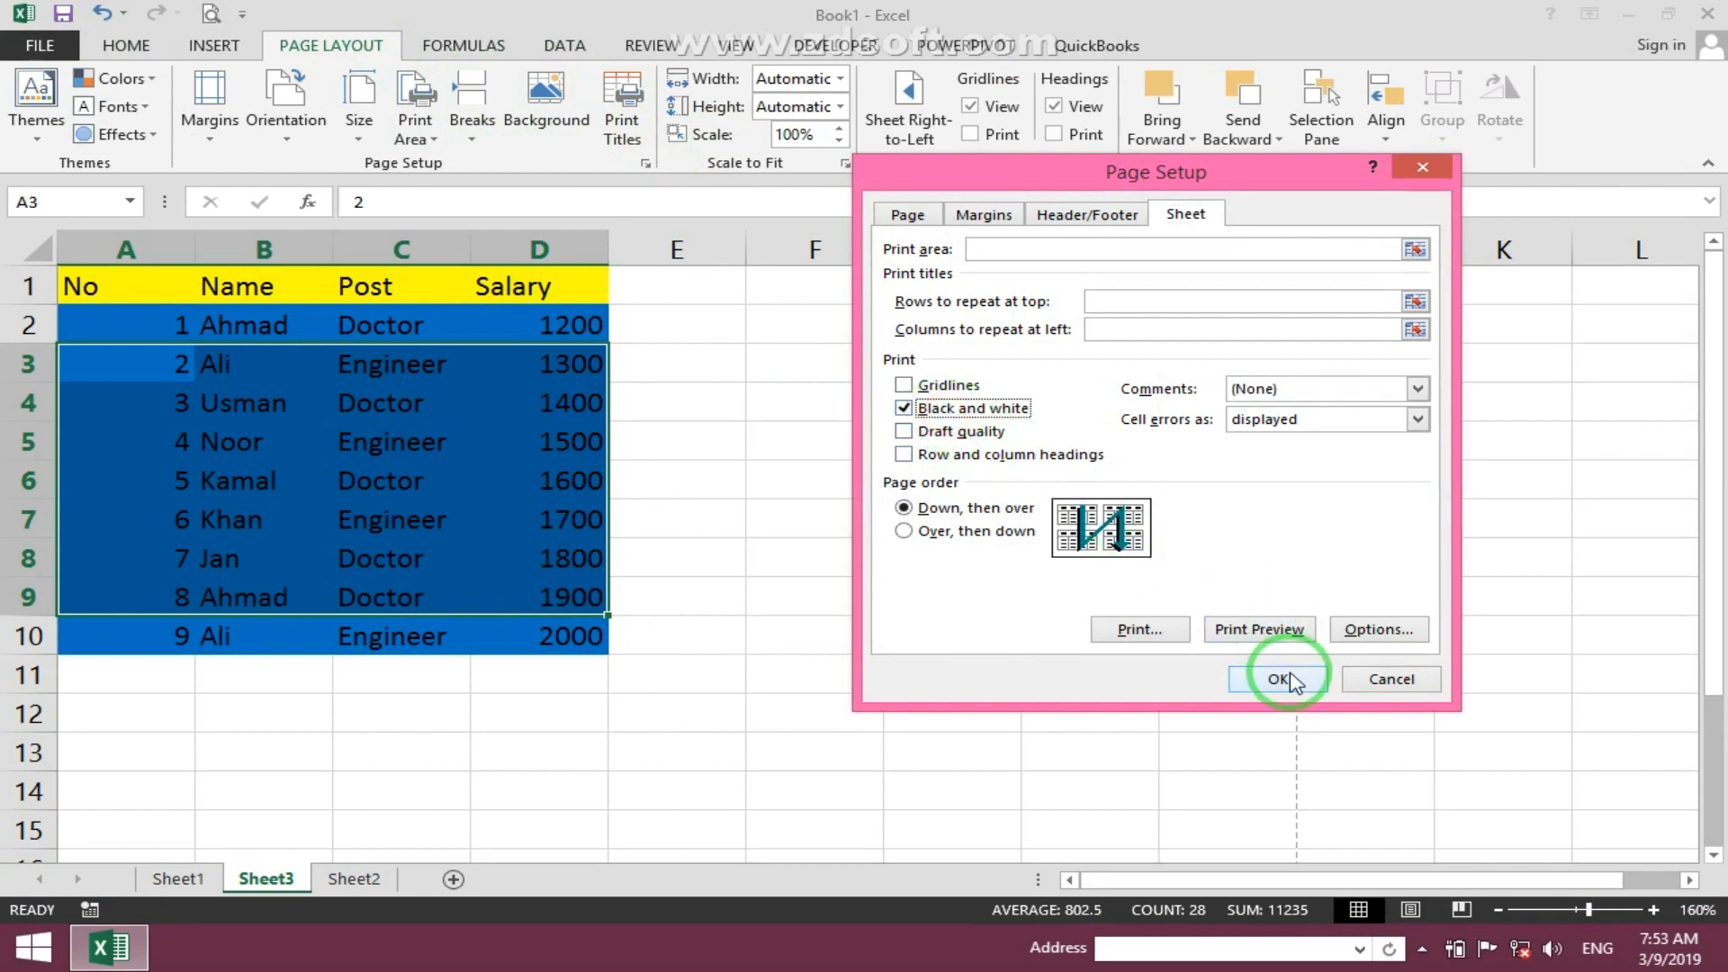
- Preview the printout in black and white
left_click(212, 11)
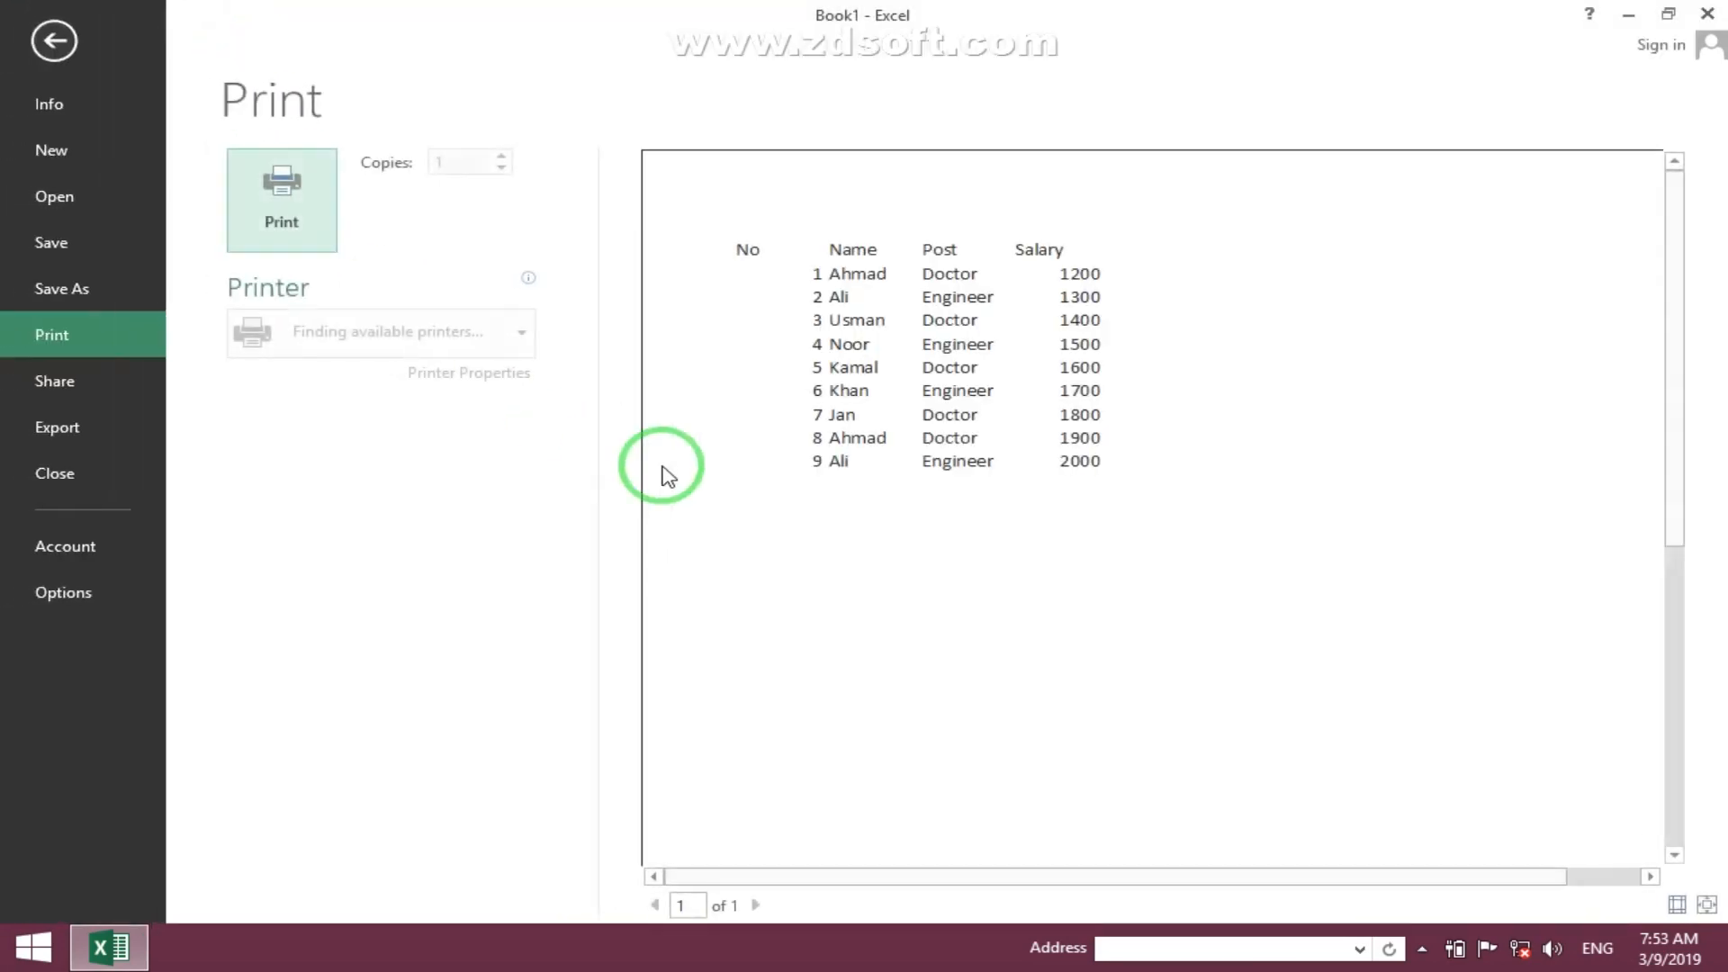
key("Escape")
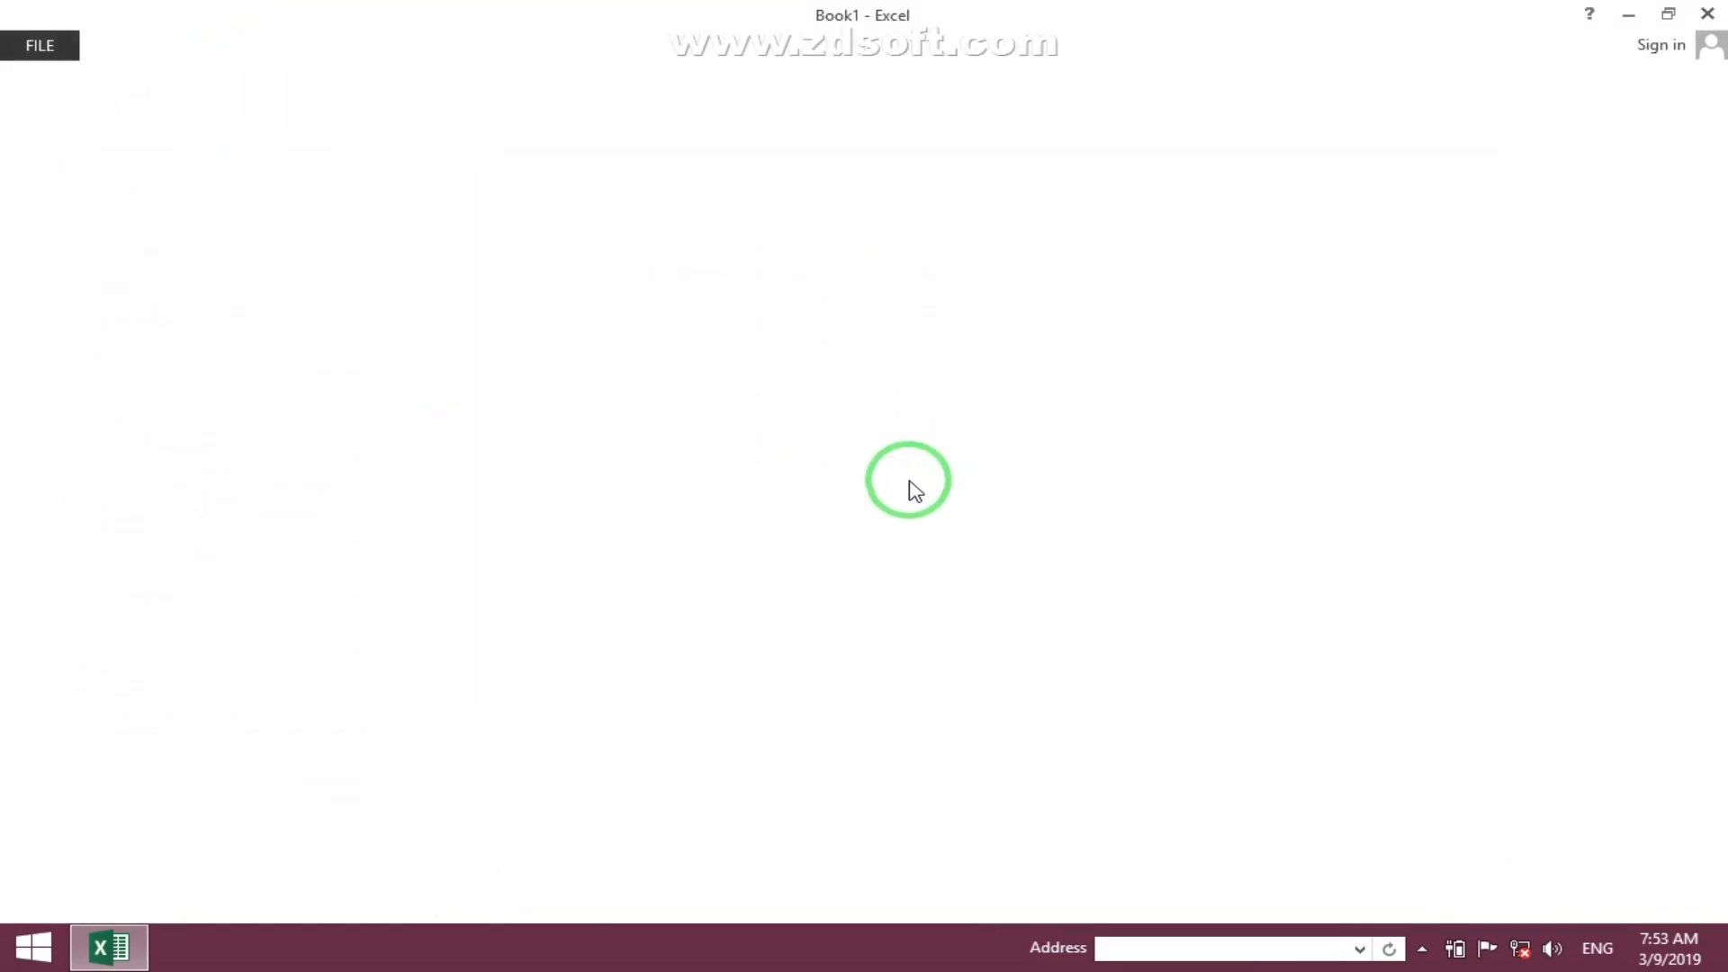
- Turn off Black and white printing in Page Setup
left_click(855, 363)
left_click(621, 104)
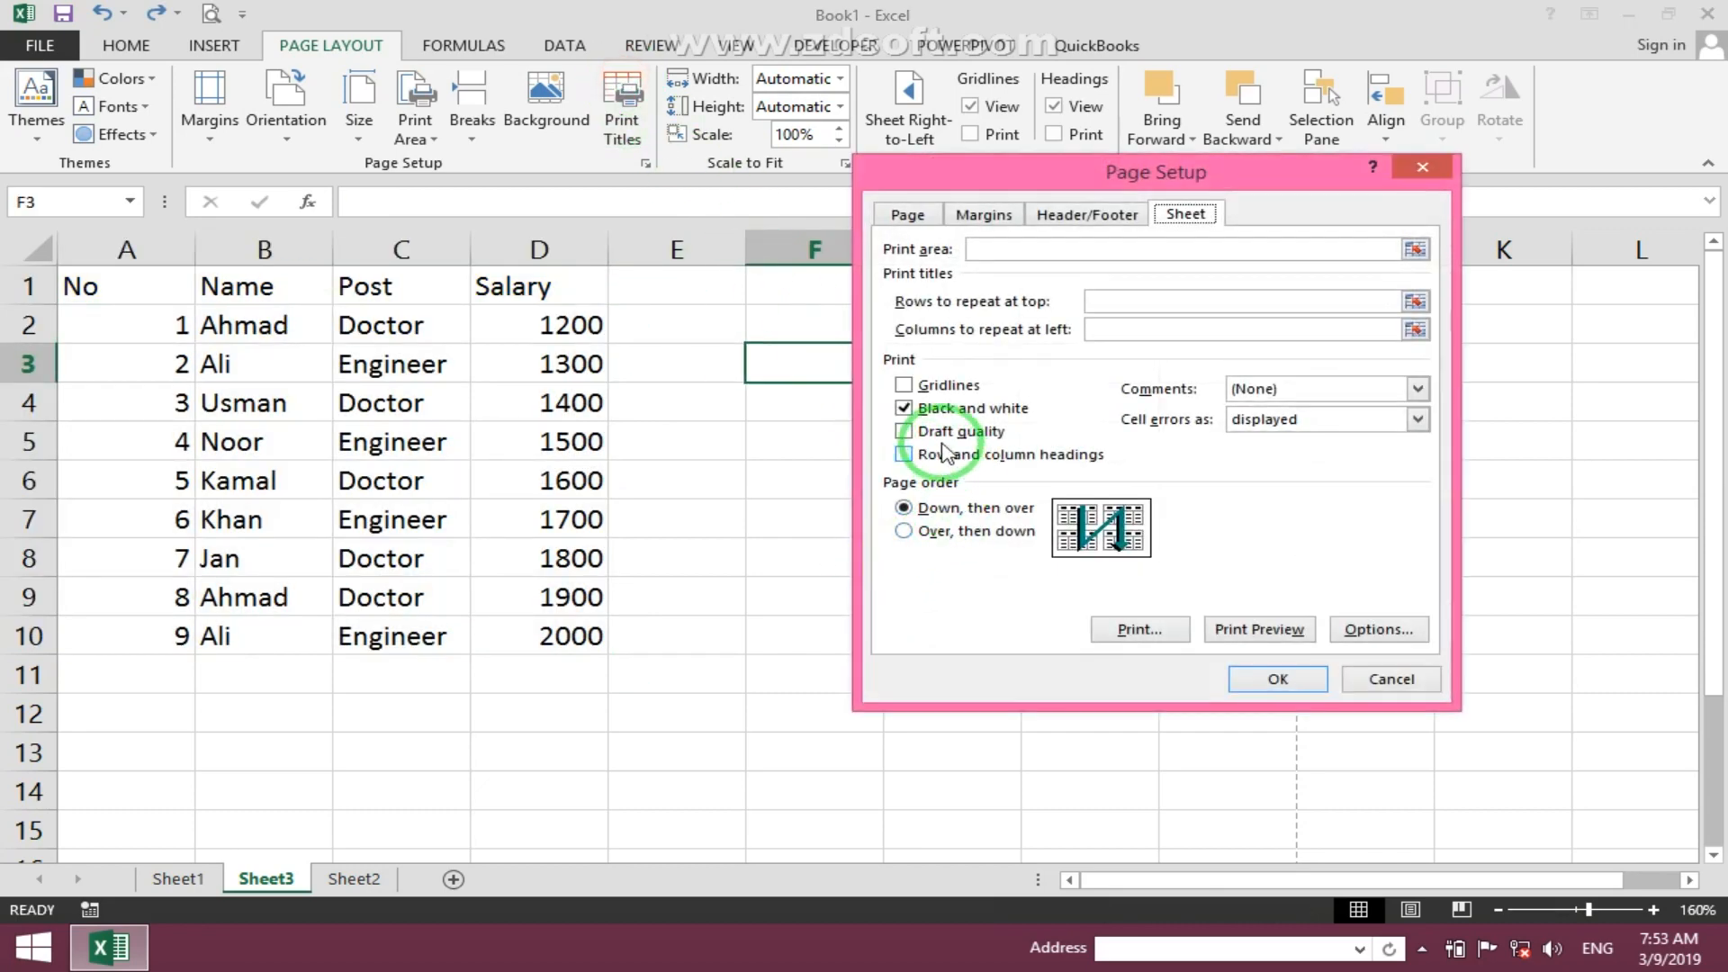
left_click(1274, 679)
- Insert an oval shape about 0.7 inch across in column E beside the table
left_click(191, 60)
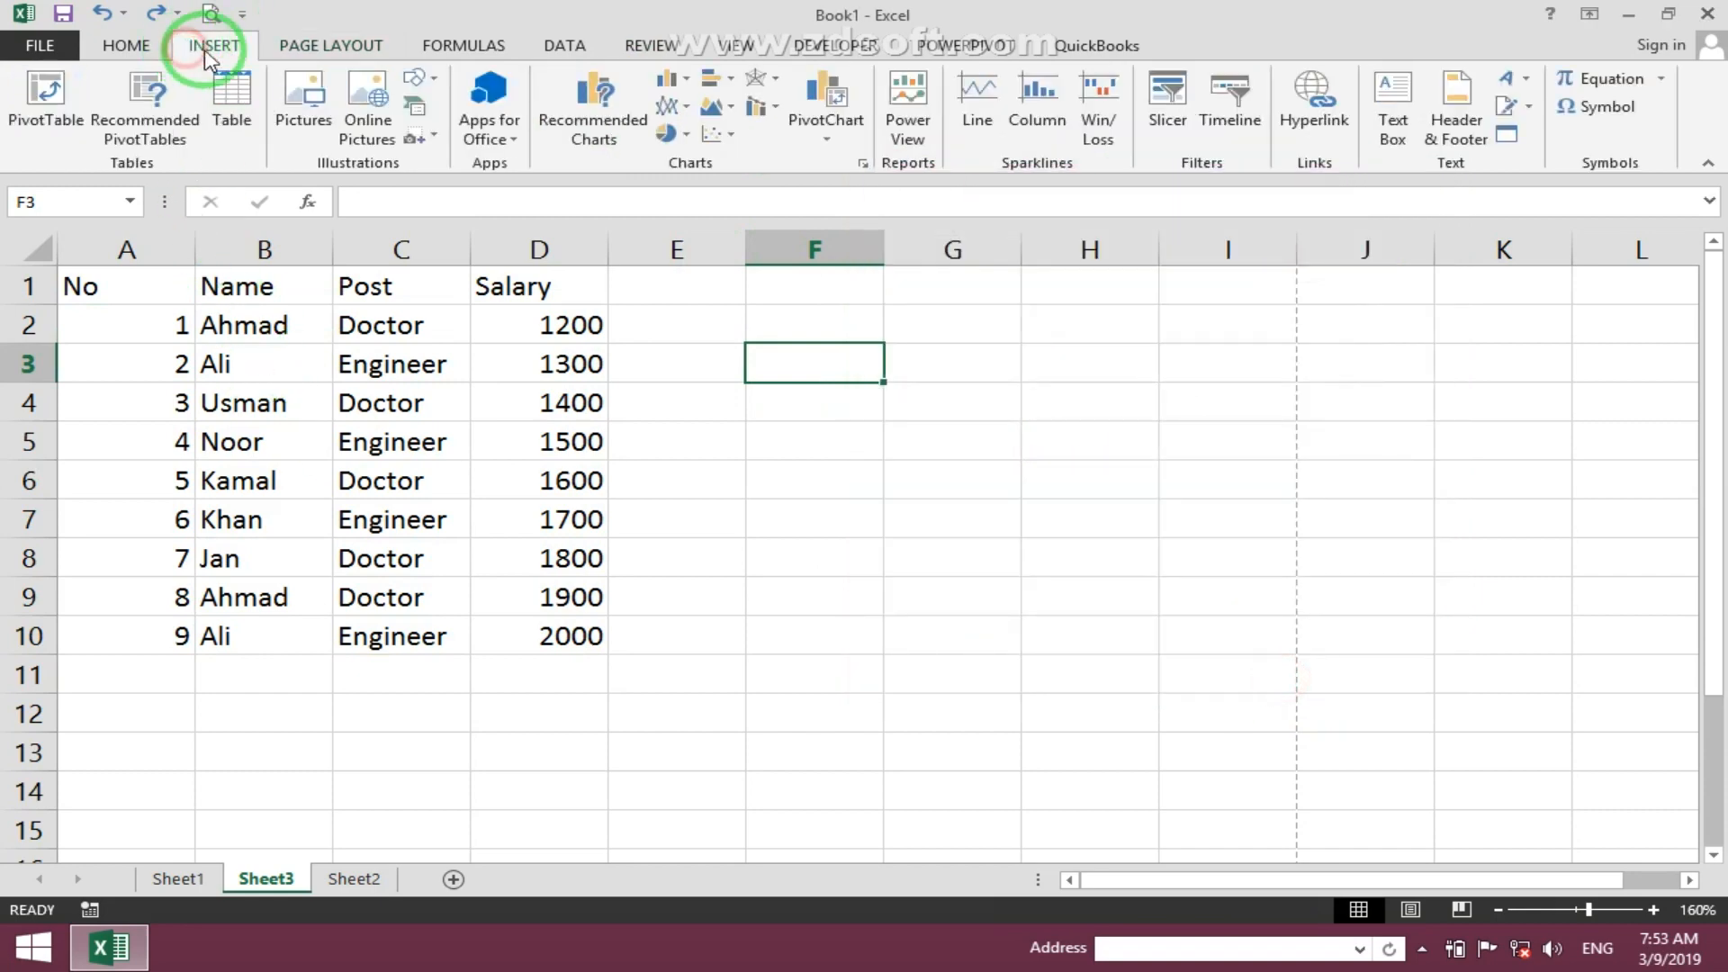
left_click(417, 79)
left_click(524, 136)
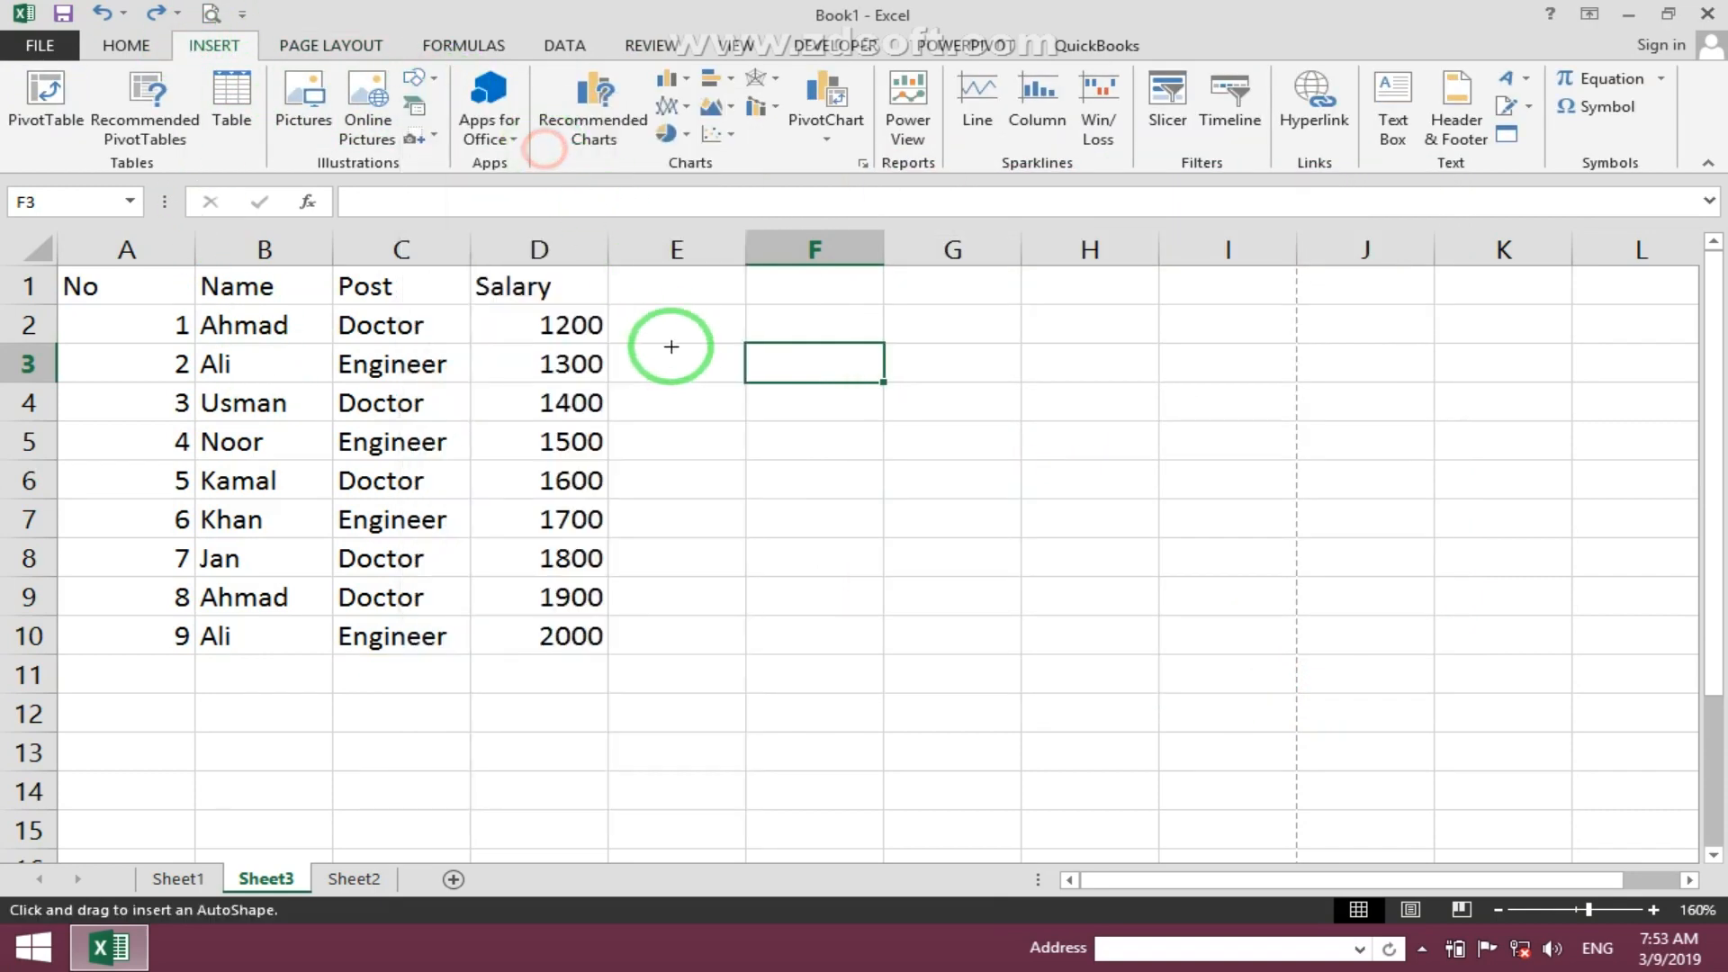
left_click_drag(649, 341, 788, 478)
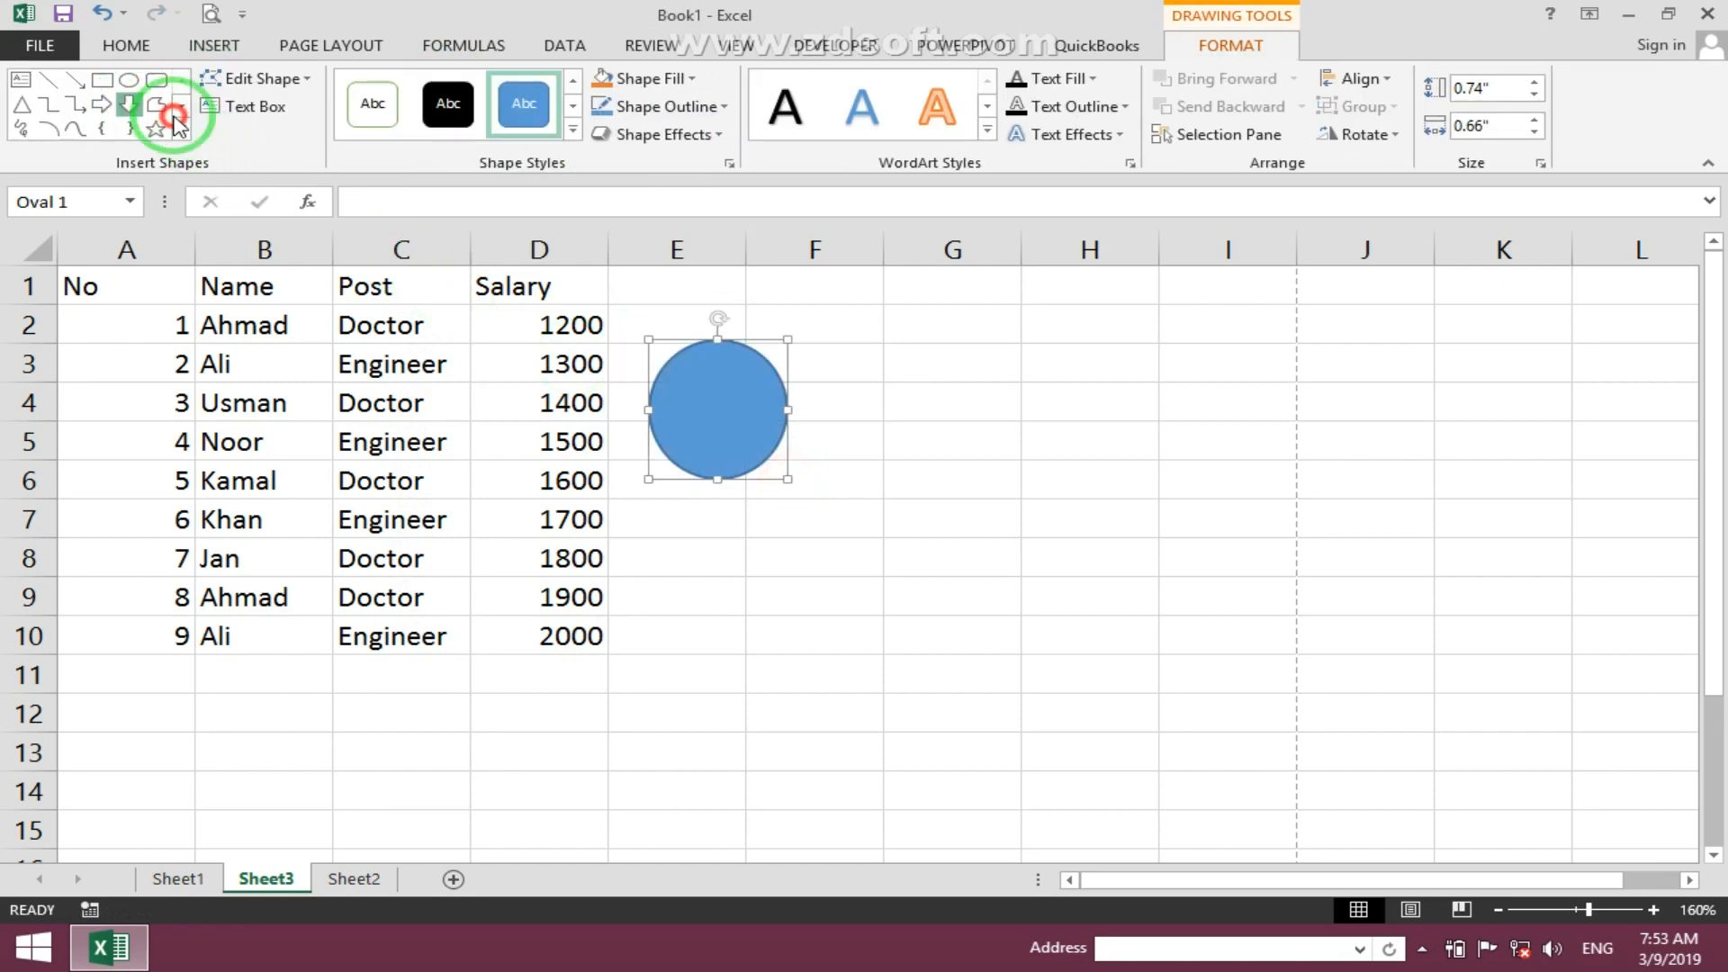
- Draw a block right arrow about 1.3 by 1.1 inches over the lower rows of columns B and C
left_click_drag(298, 636, 463, 753)
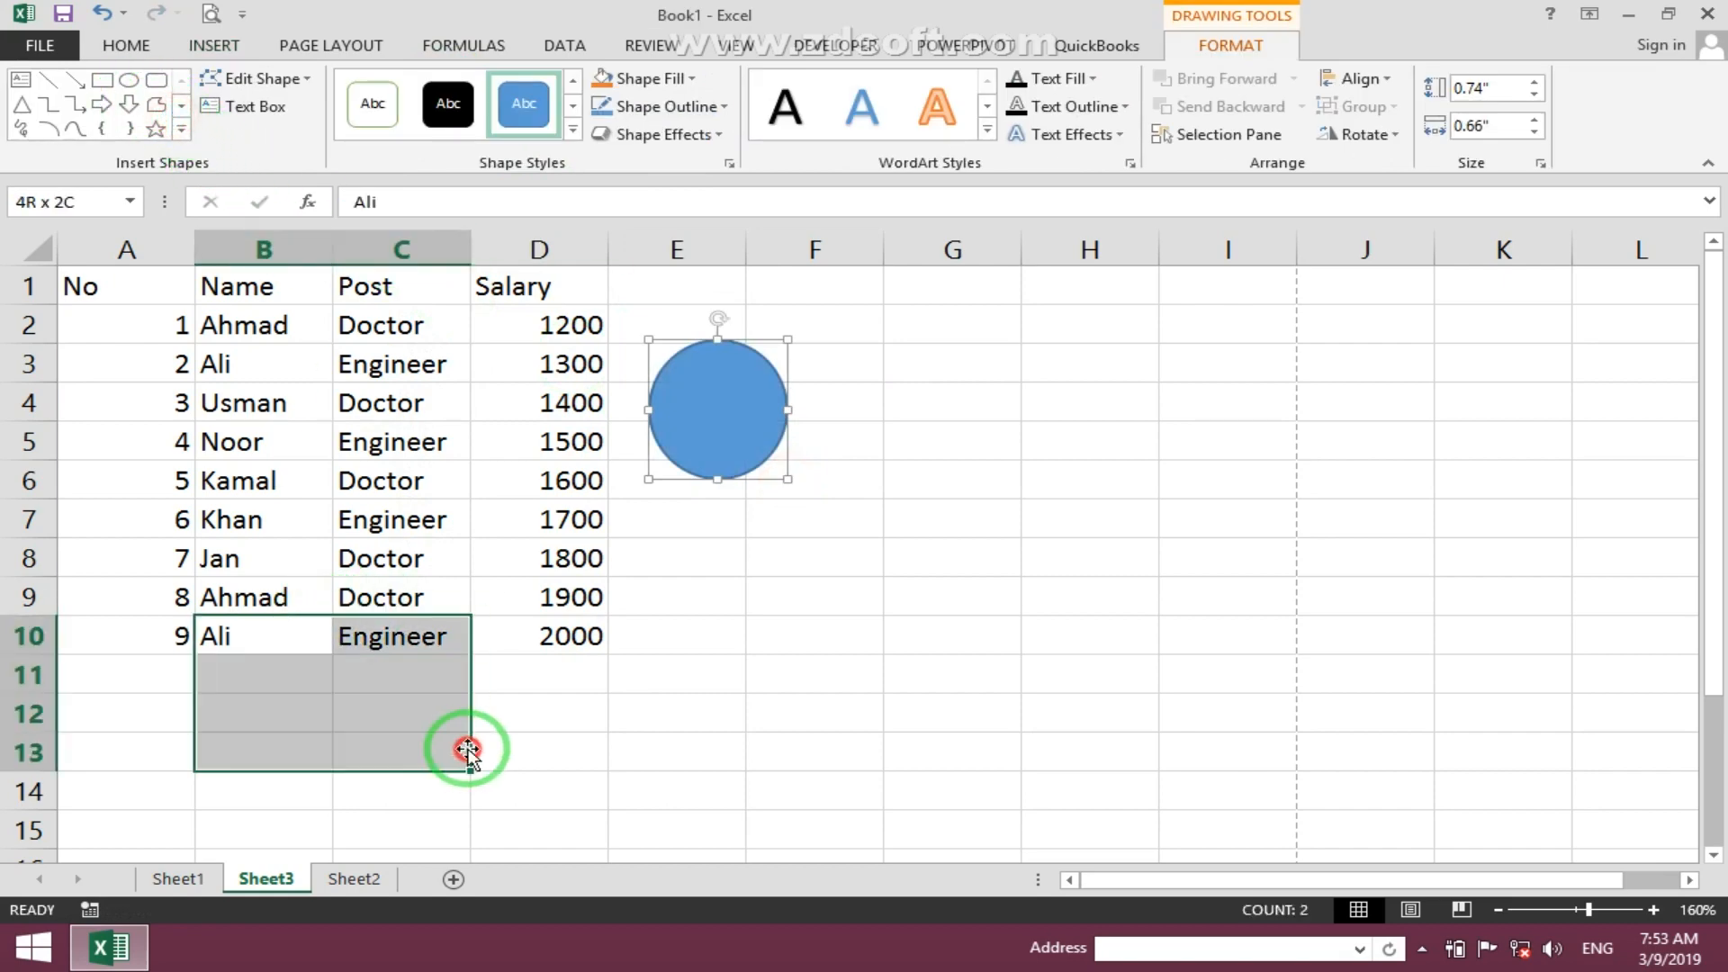
left_click(750, 377)
left_click(102, 105)
left_click_drag(233, 540, 458, 788)
- Preview the printout with the two shapes
left_click(210, 16)
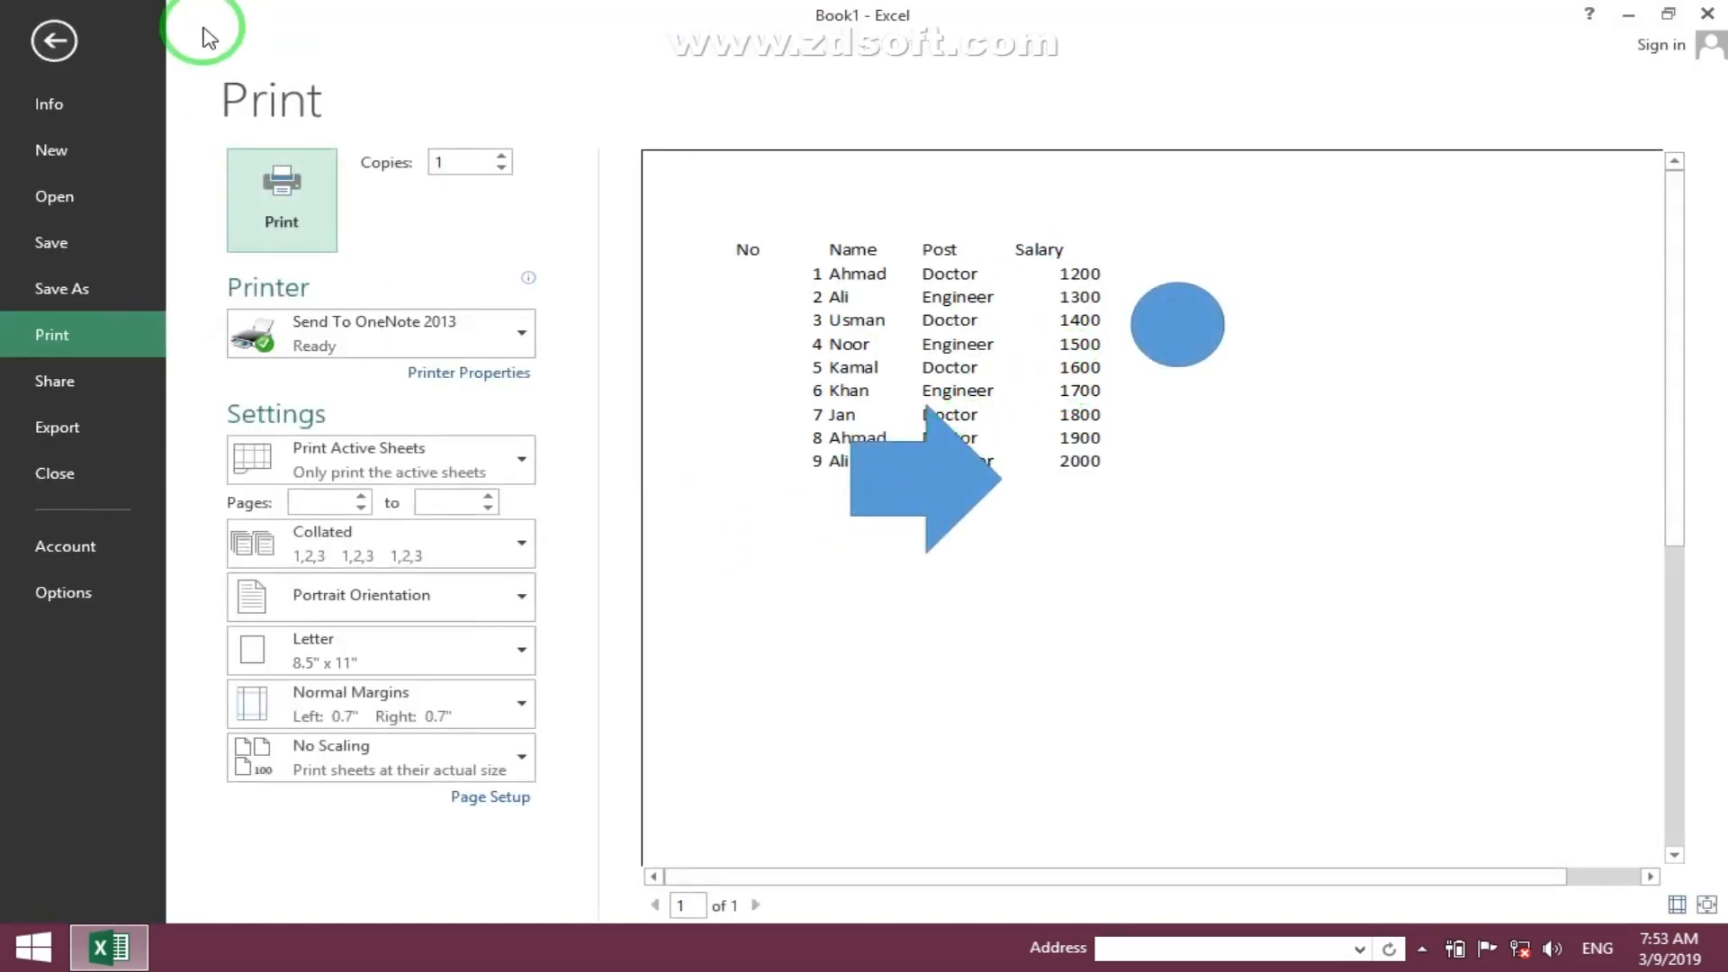
left_click(56, 45)
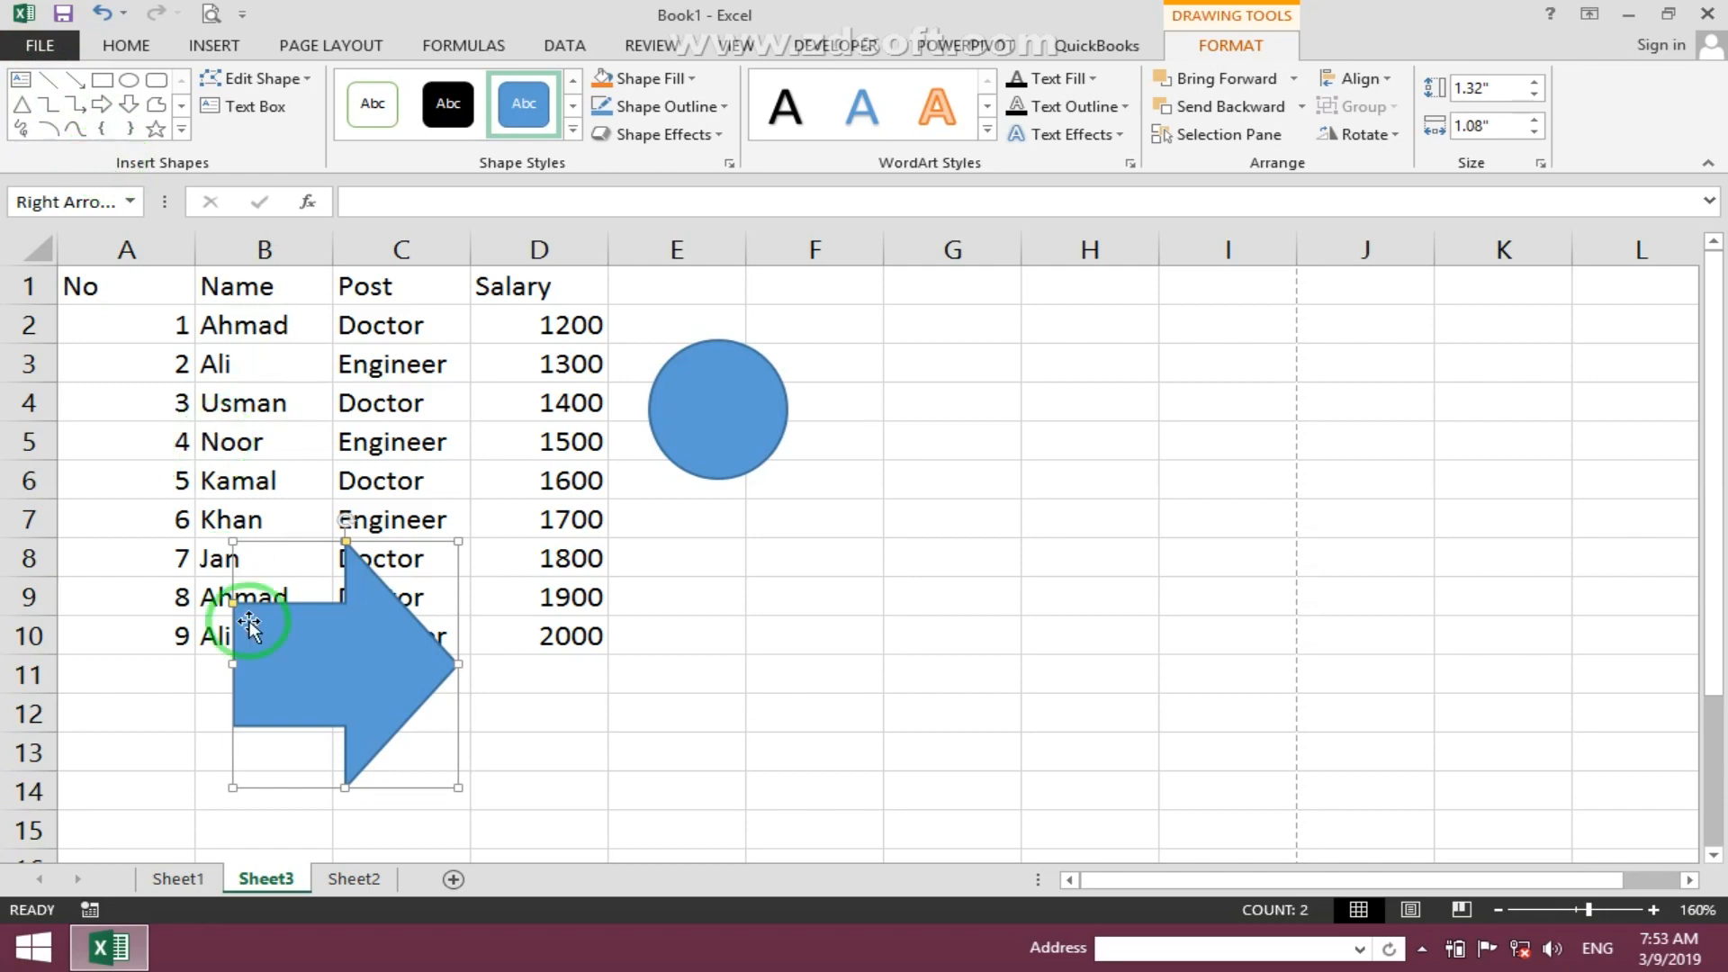
- Shrink the arrow to about 1 by 0.6 inches and move it below the table in rows 11 to 13
left_click_drag(459, 791, 434, 656)
left_click_drag(397, 583, 374, 691)
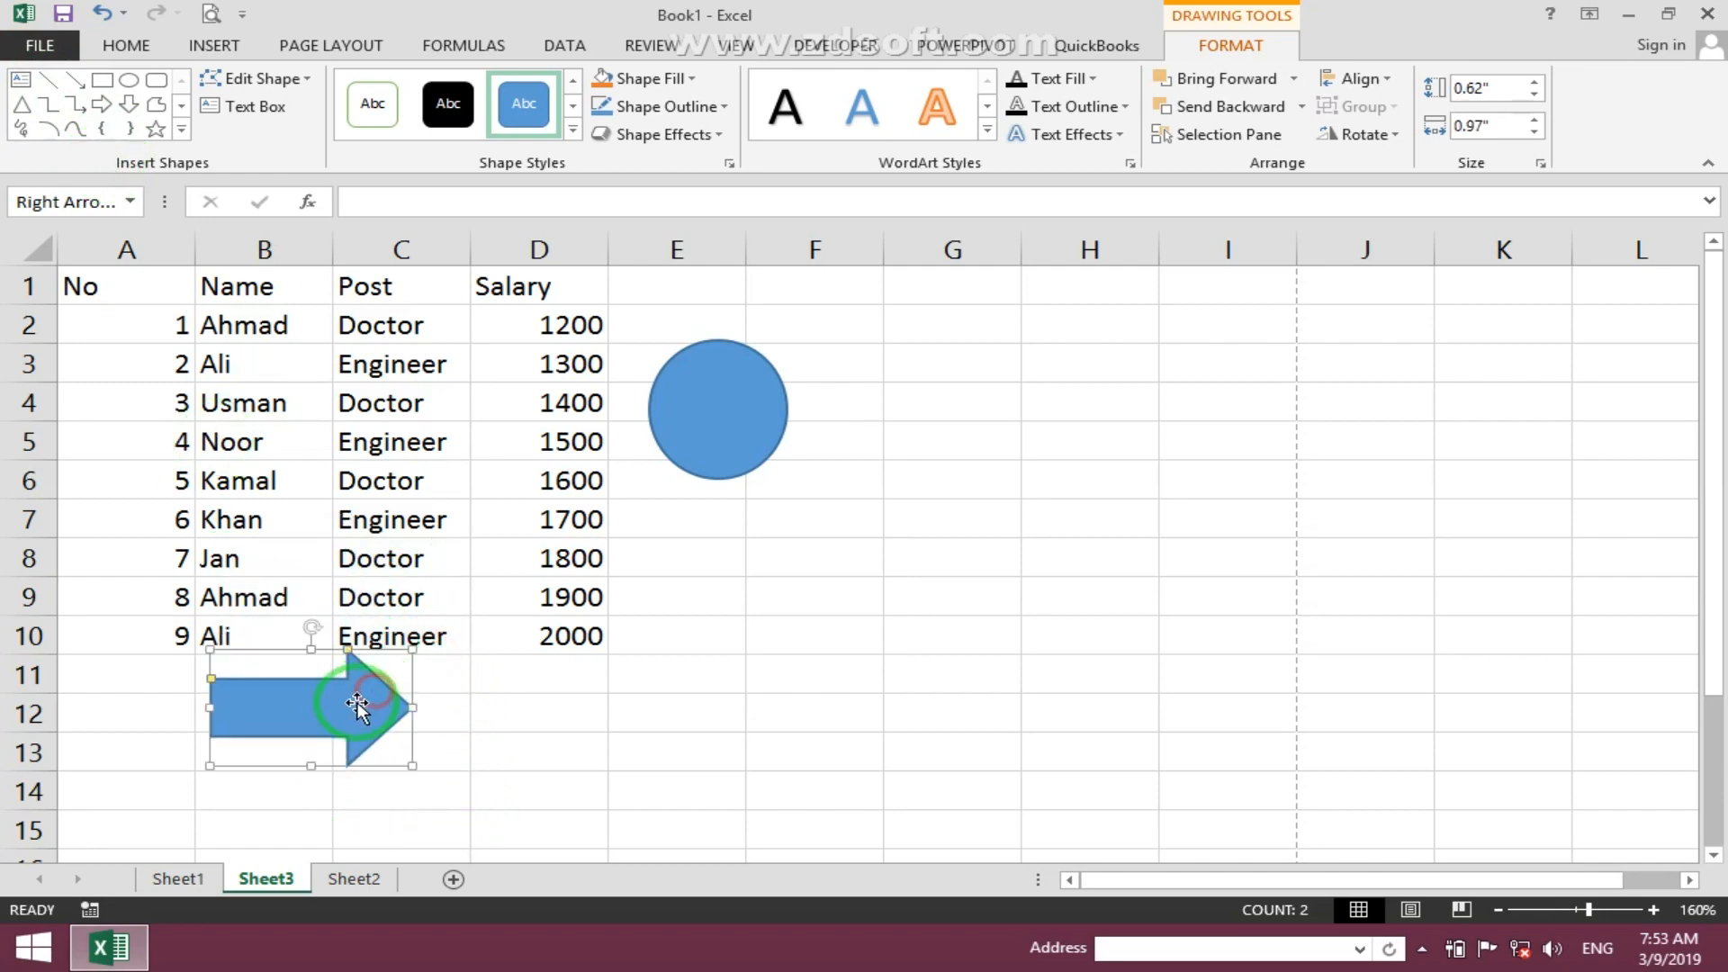
- Turn on Draft quality printing in Page Setup
left_click(333, 45)
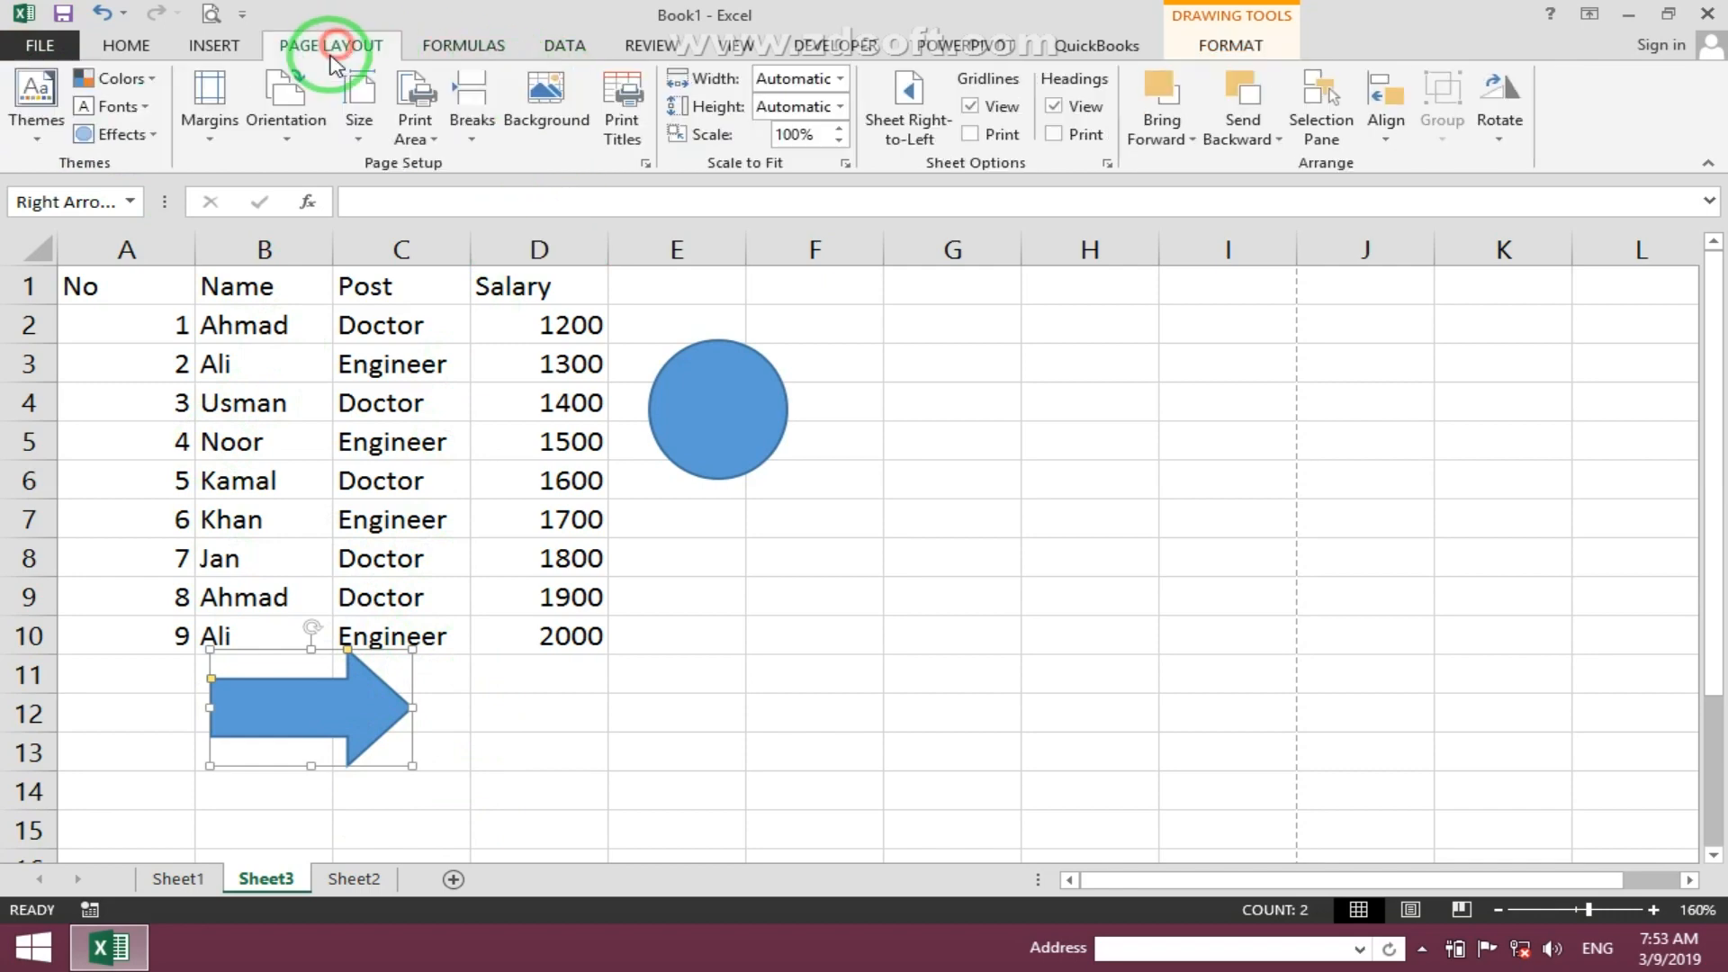
left_click(621, 113)
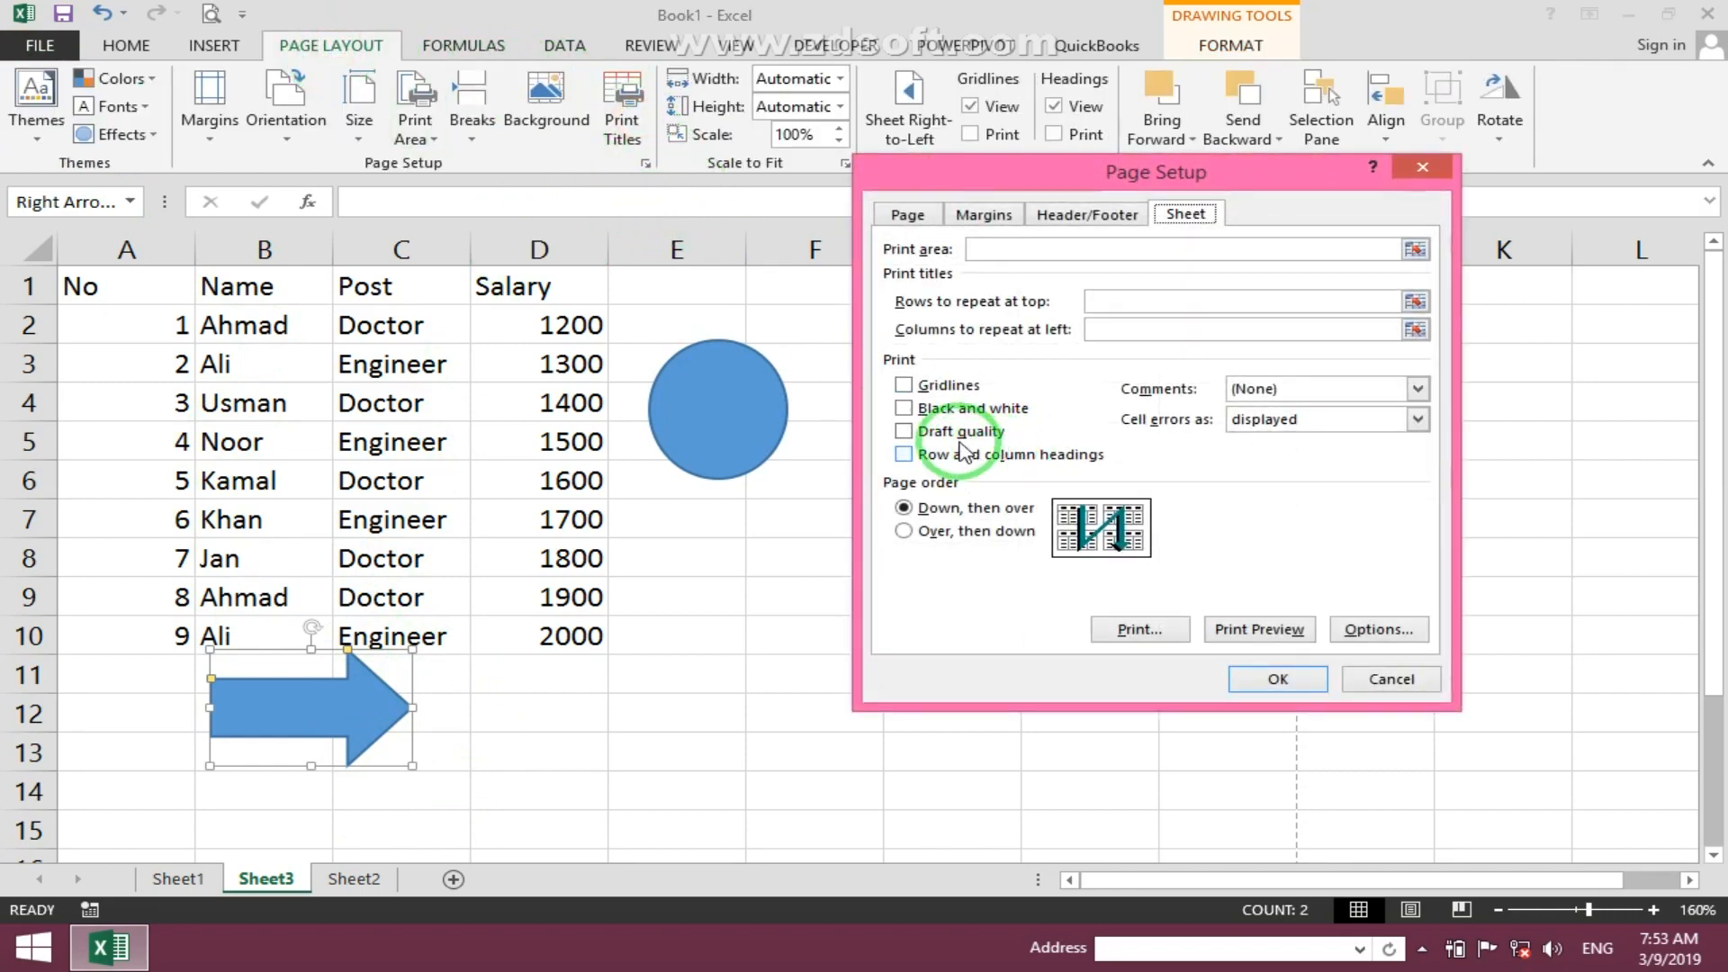
left_click(1279, 680)
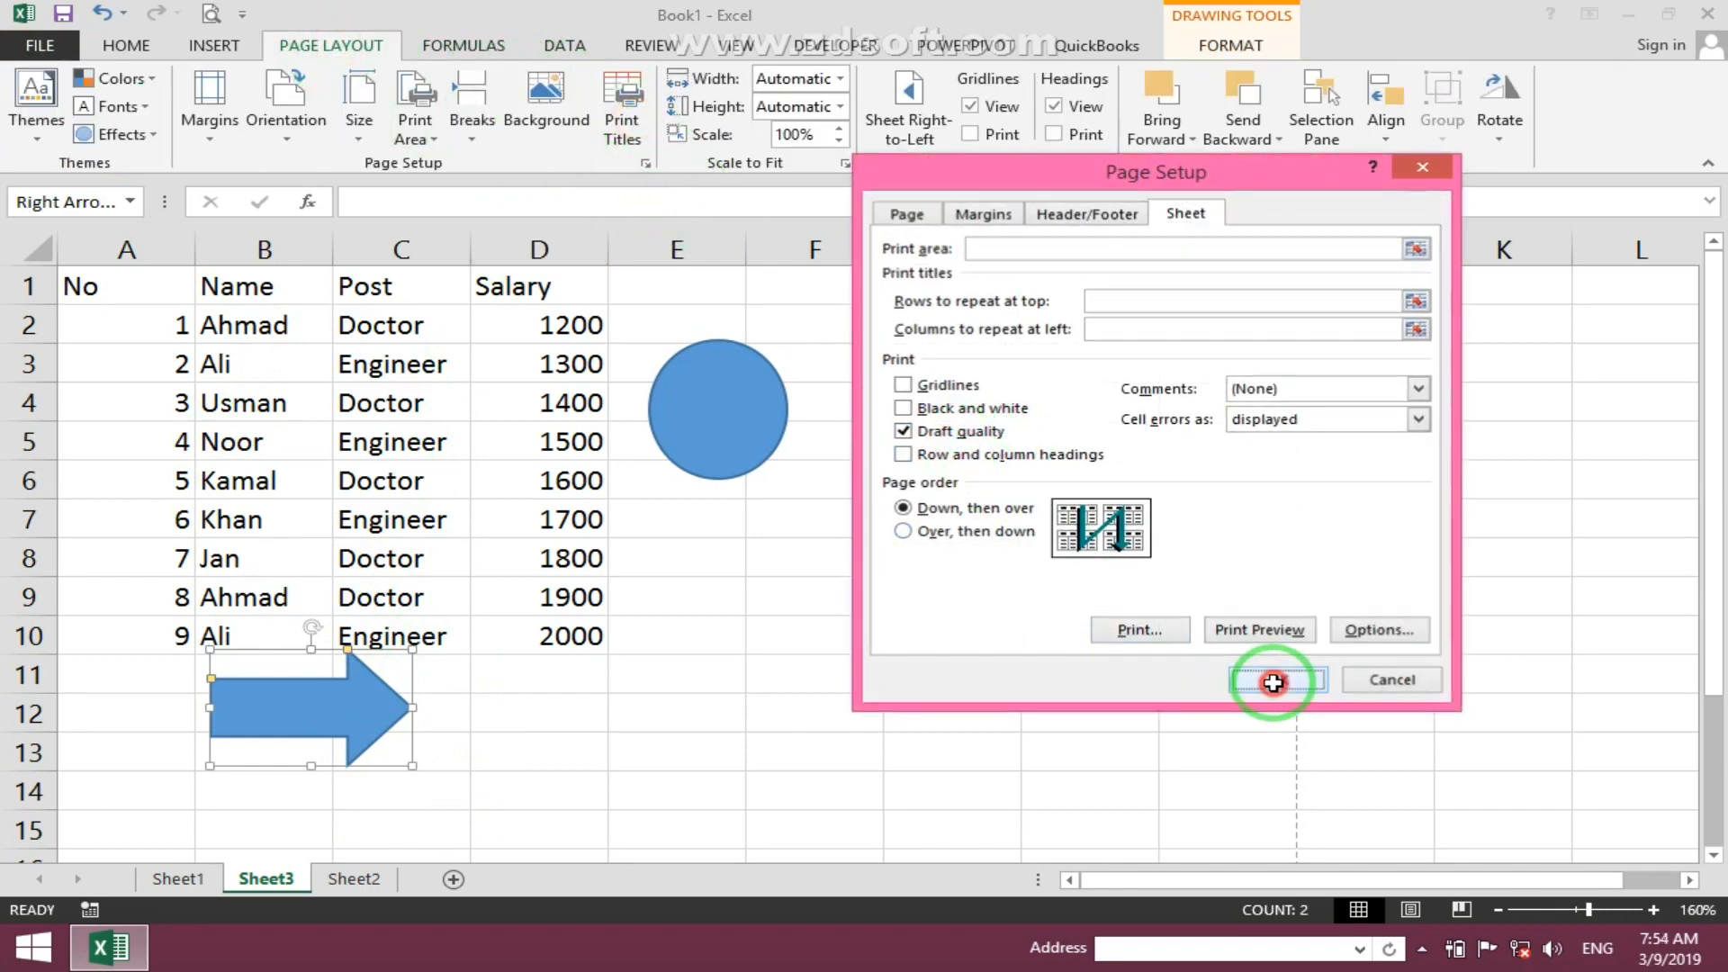
- Preview the draft-quality printout
left_click(212, 15)
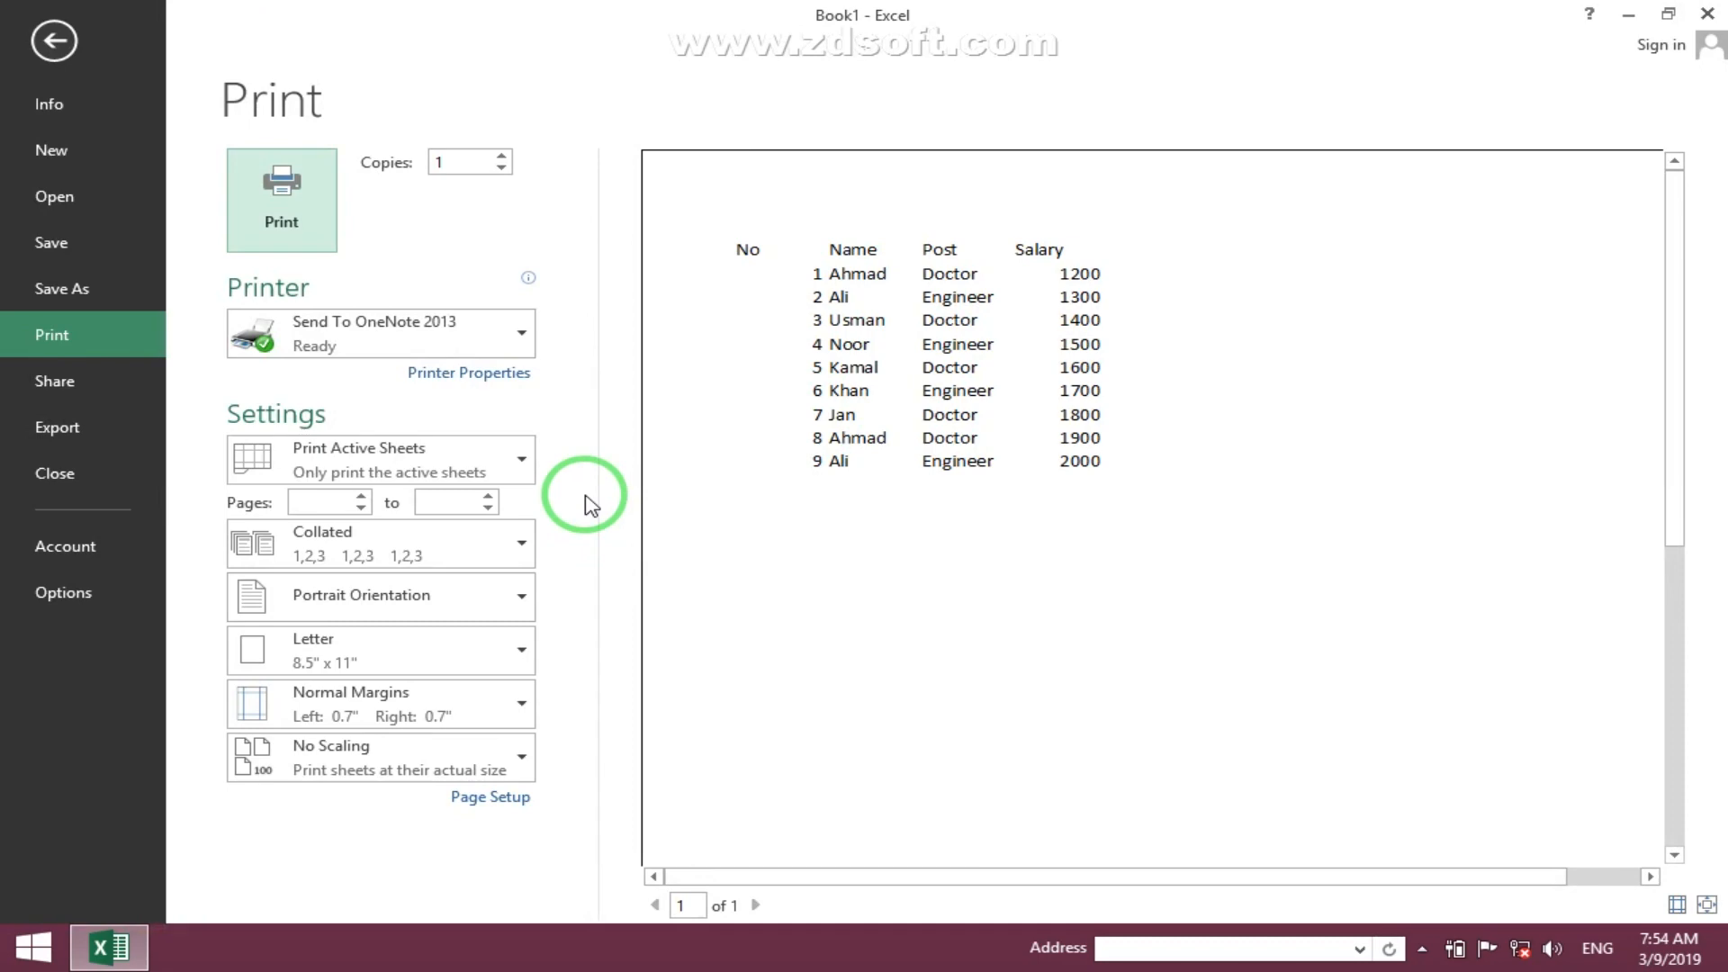
key("Escape")
- Turn off Draft quality printing in Page Setup
left_click(671, 128)
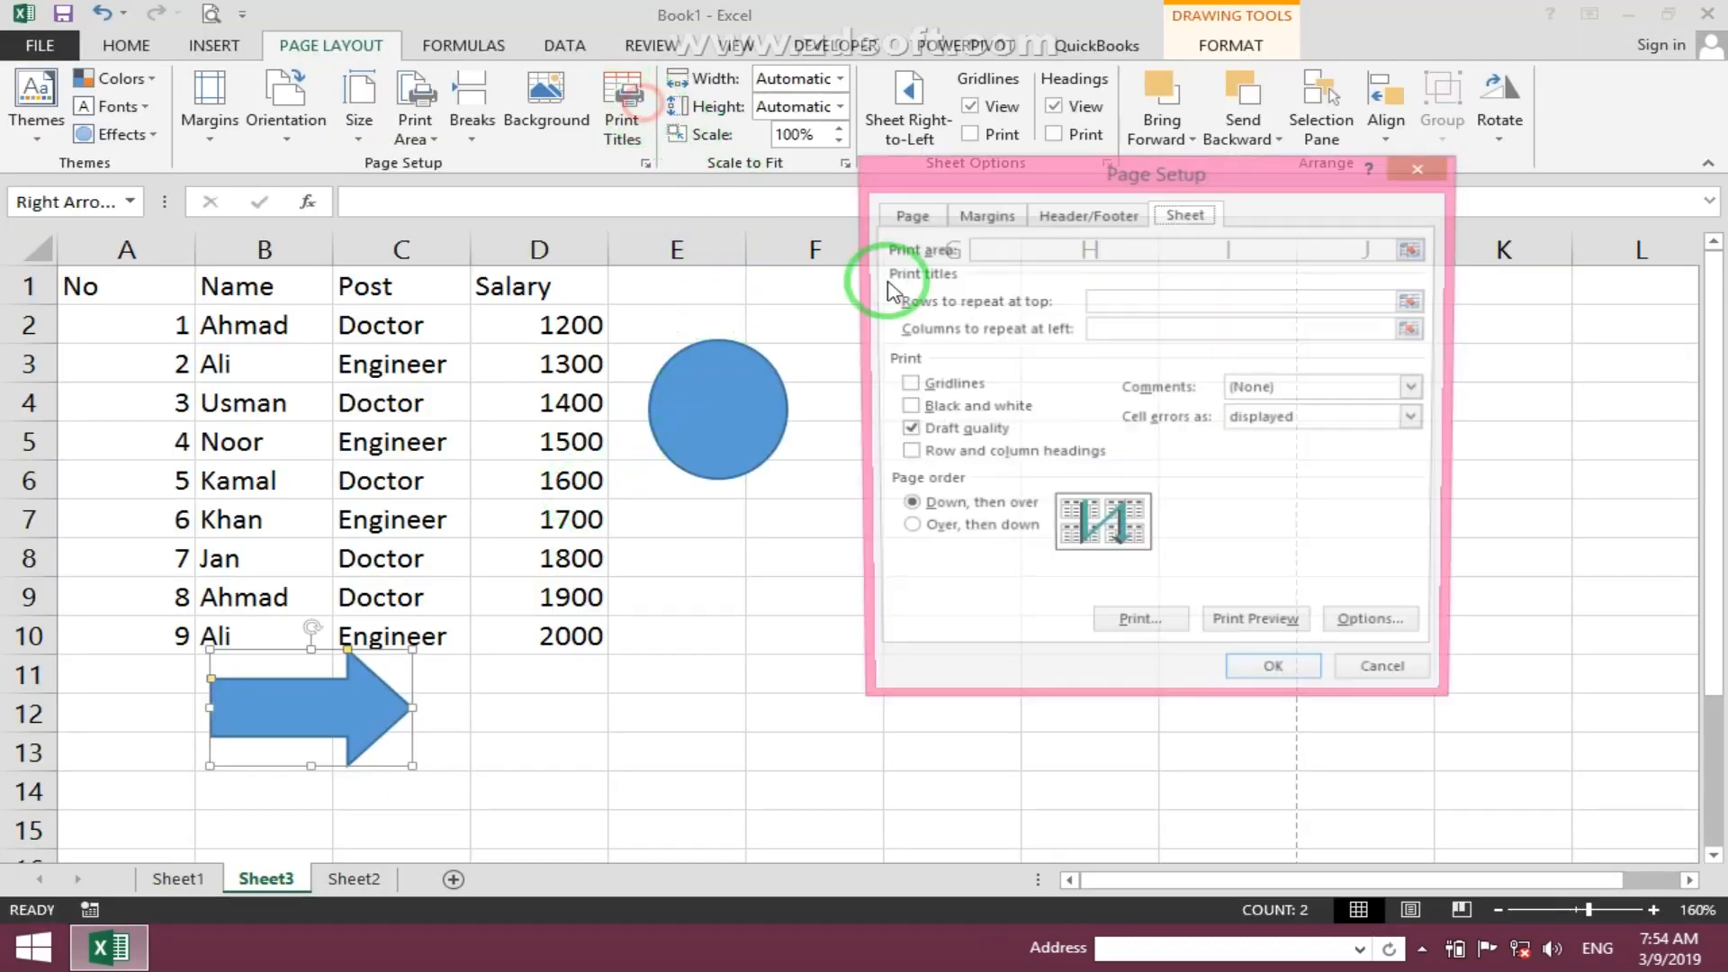
left_click(957, 433)
left_click(904, 453)
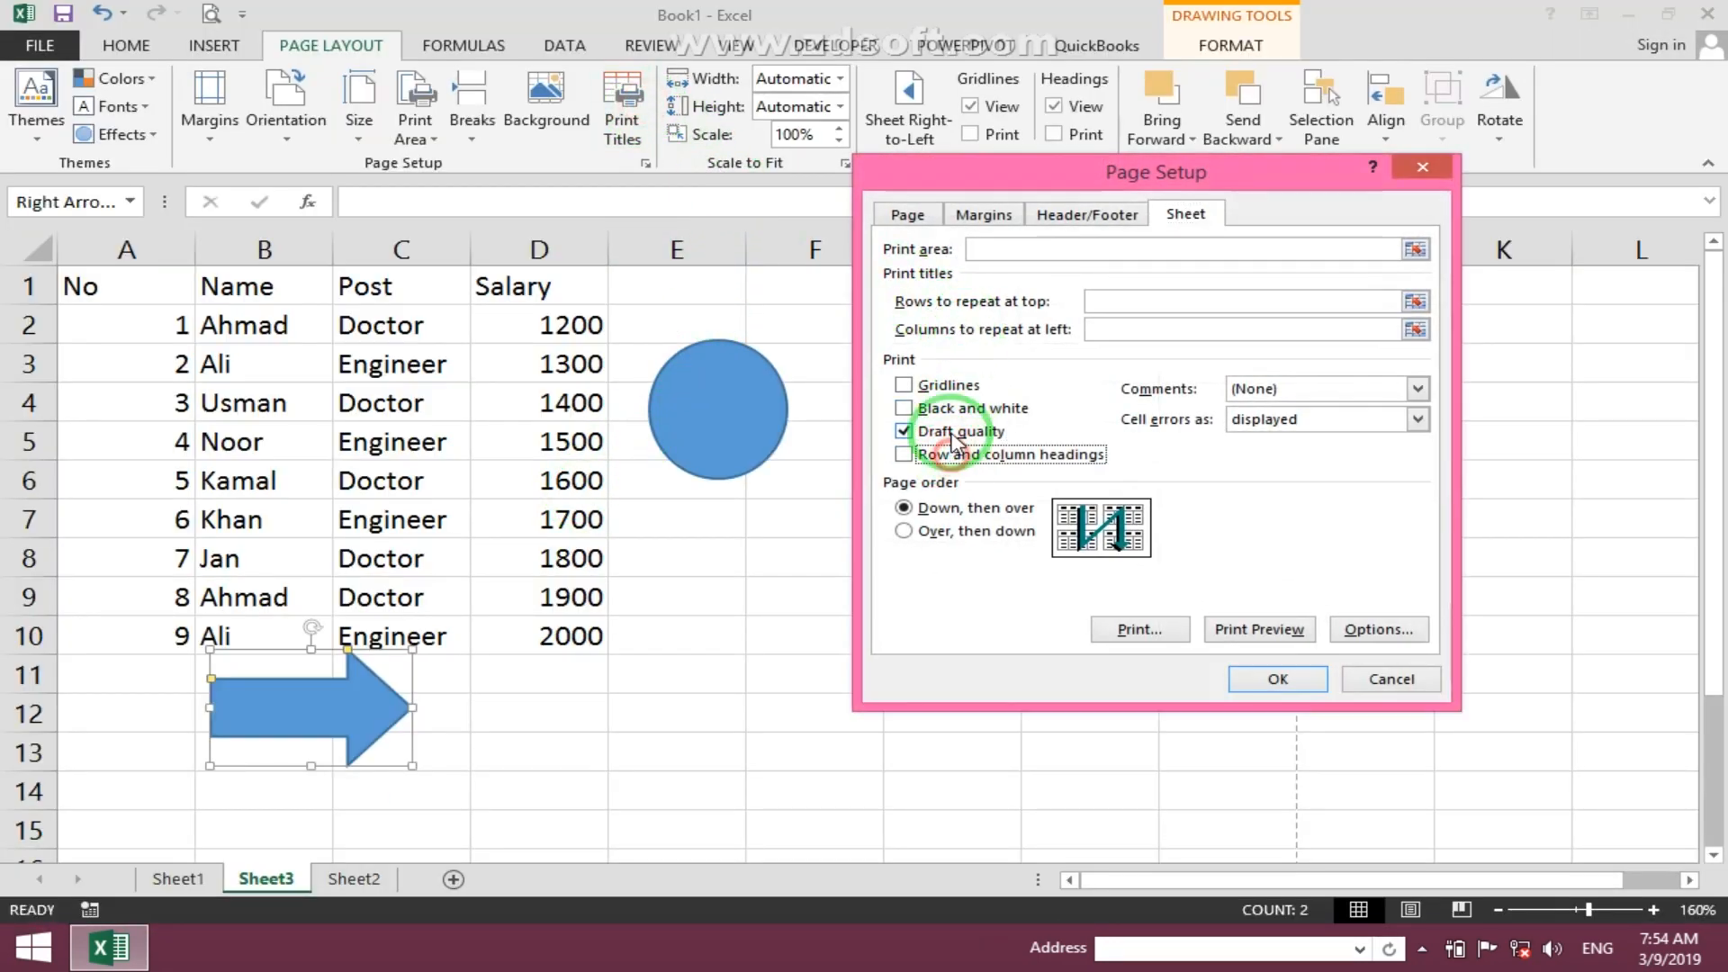
left_click(905, 431)
left_click(1253, 677)
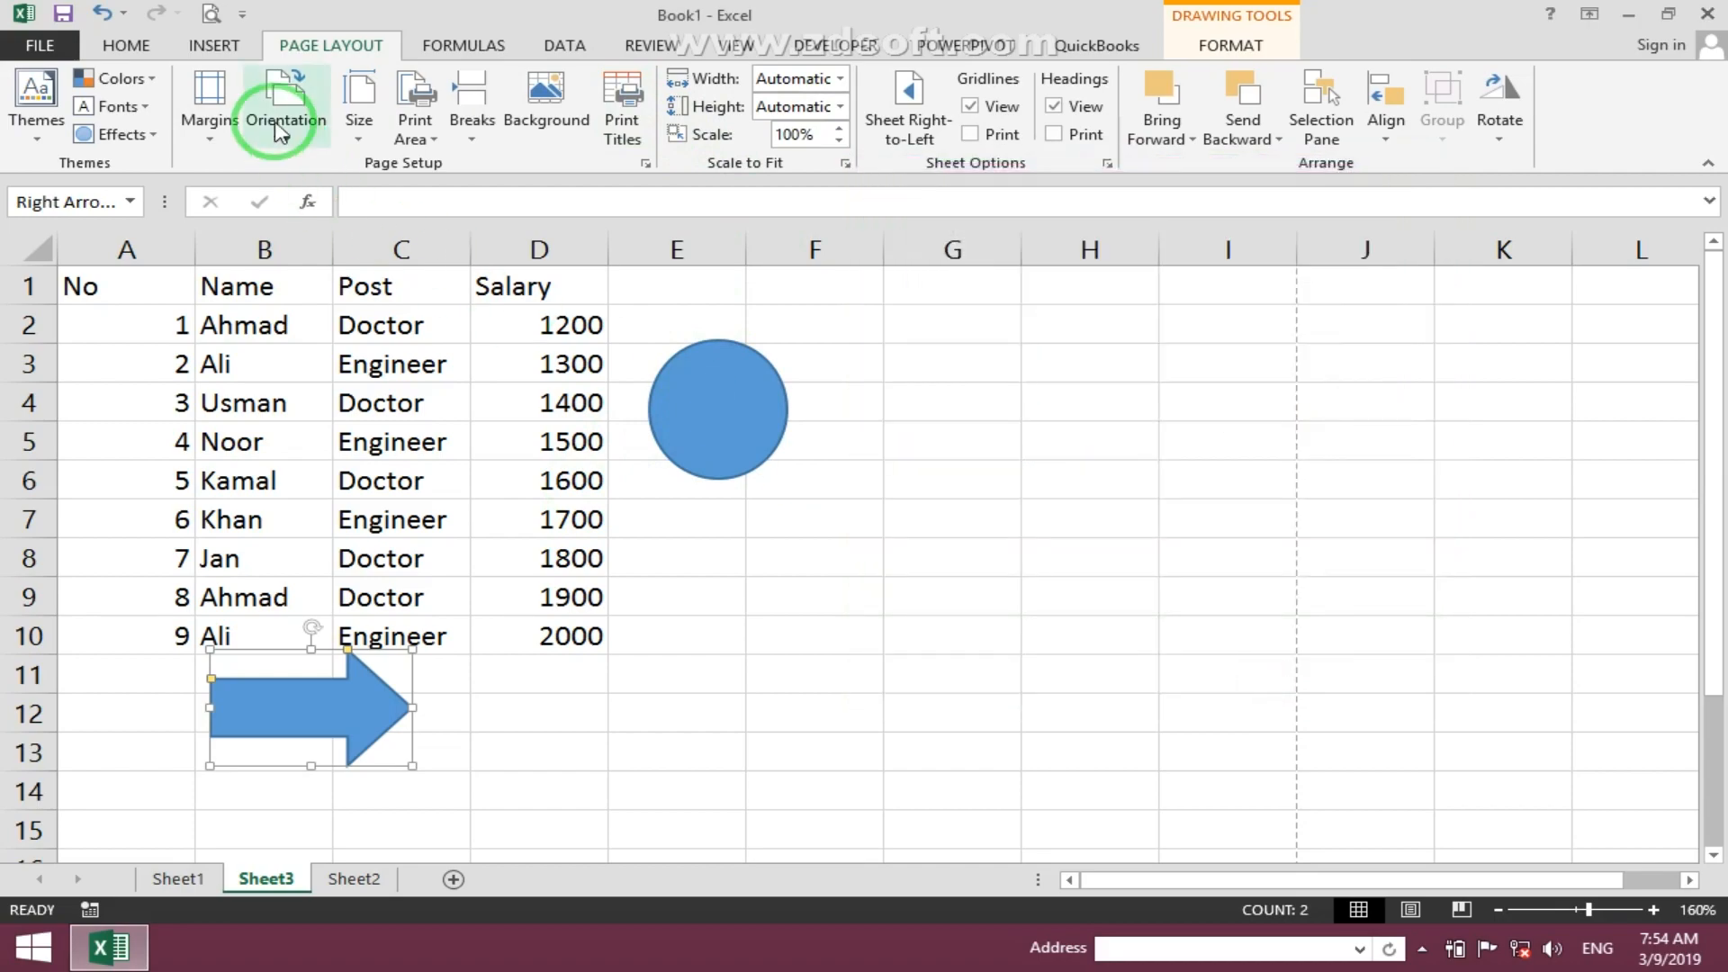
- Preview the printout with draft quality off
left_click(208, 11)
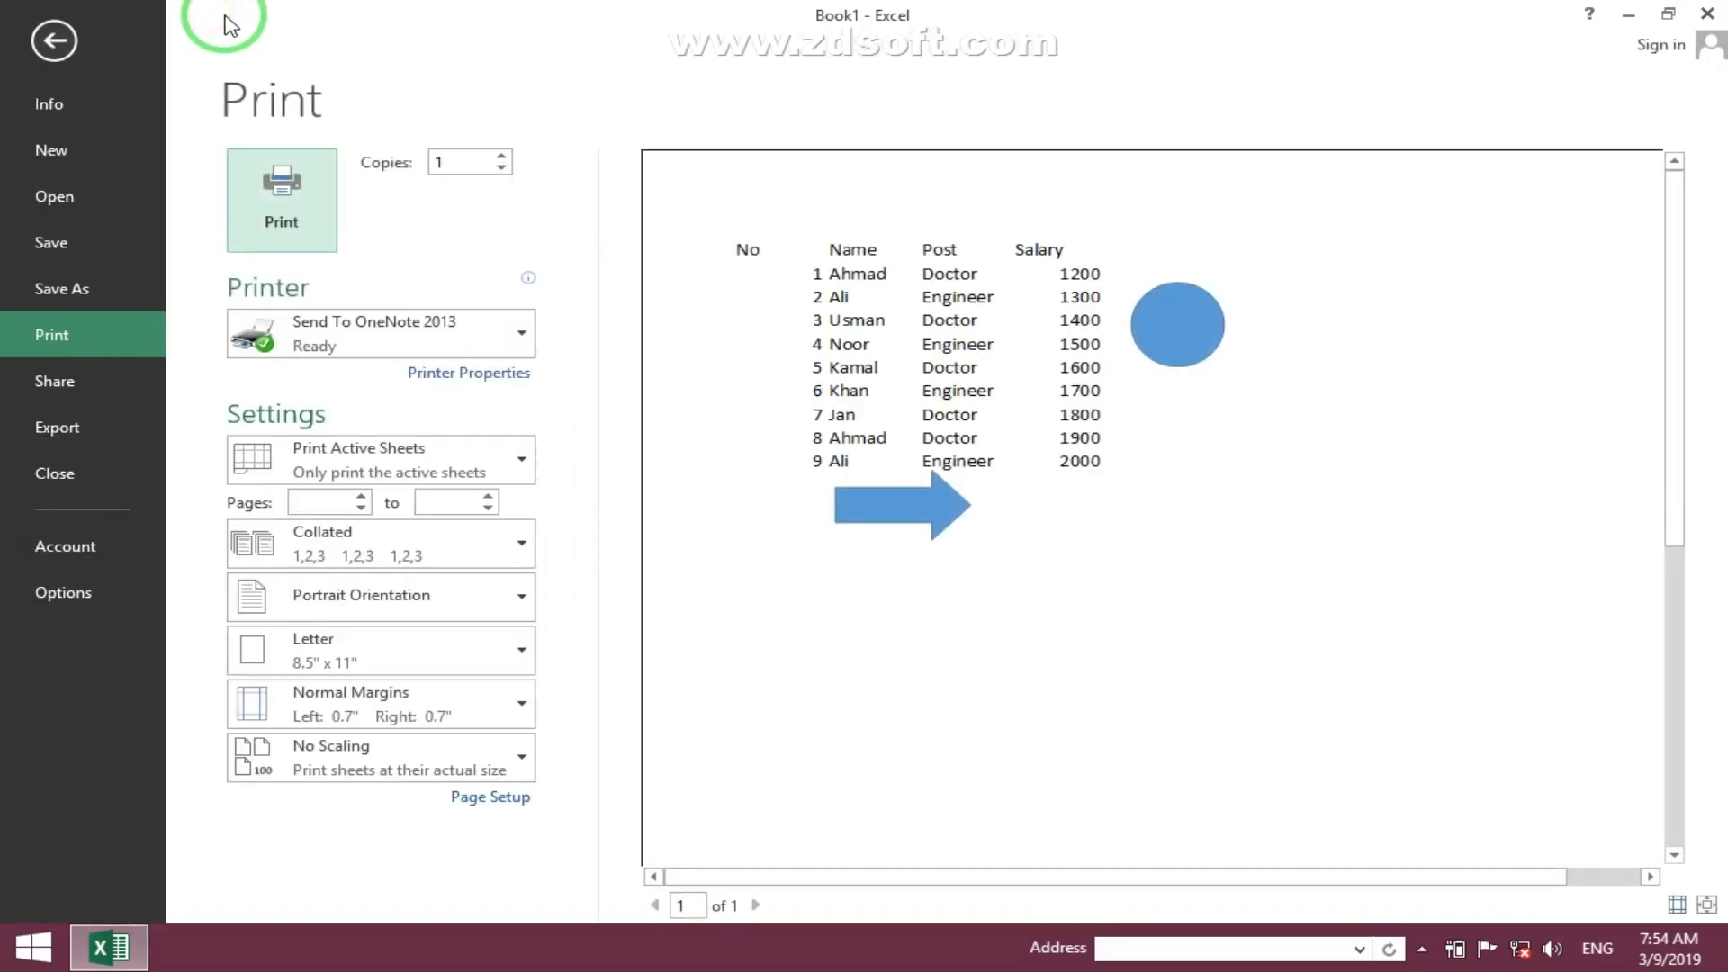
key("Escape")
- Delete the circle and arrow shapes from the sheet
left_click(692, 437, "ctrl")
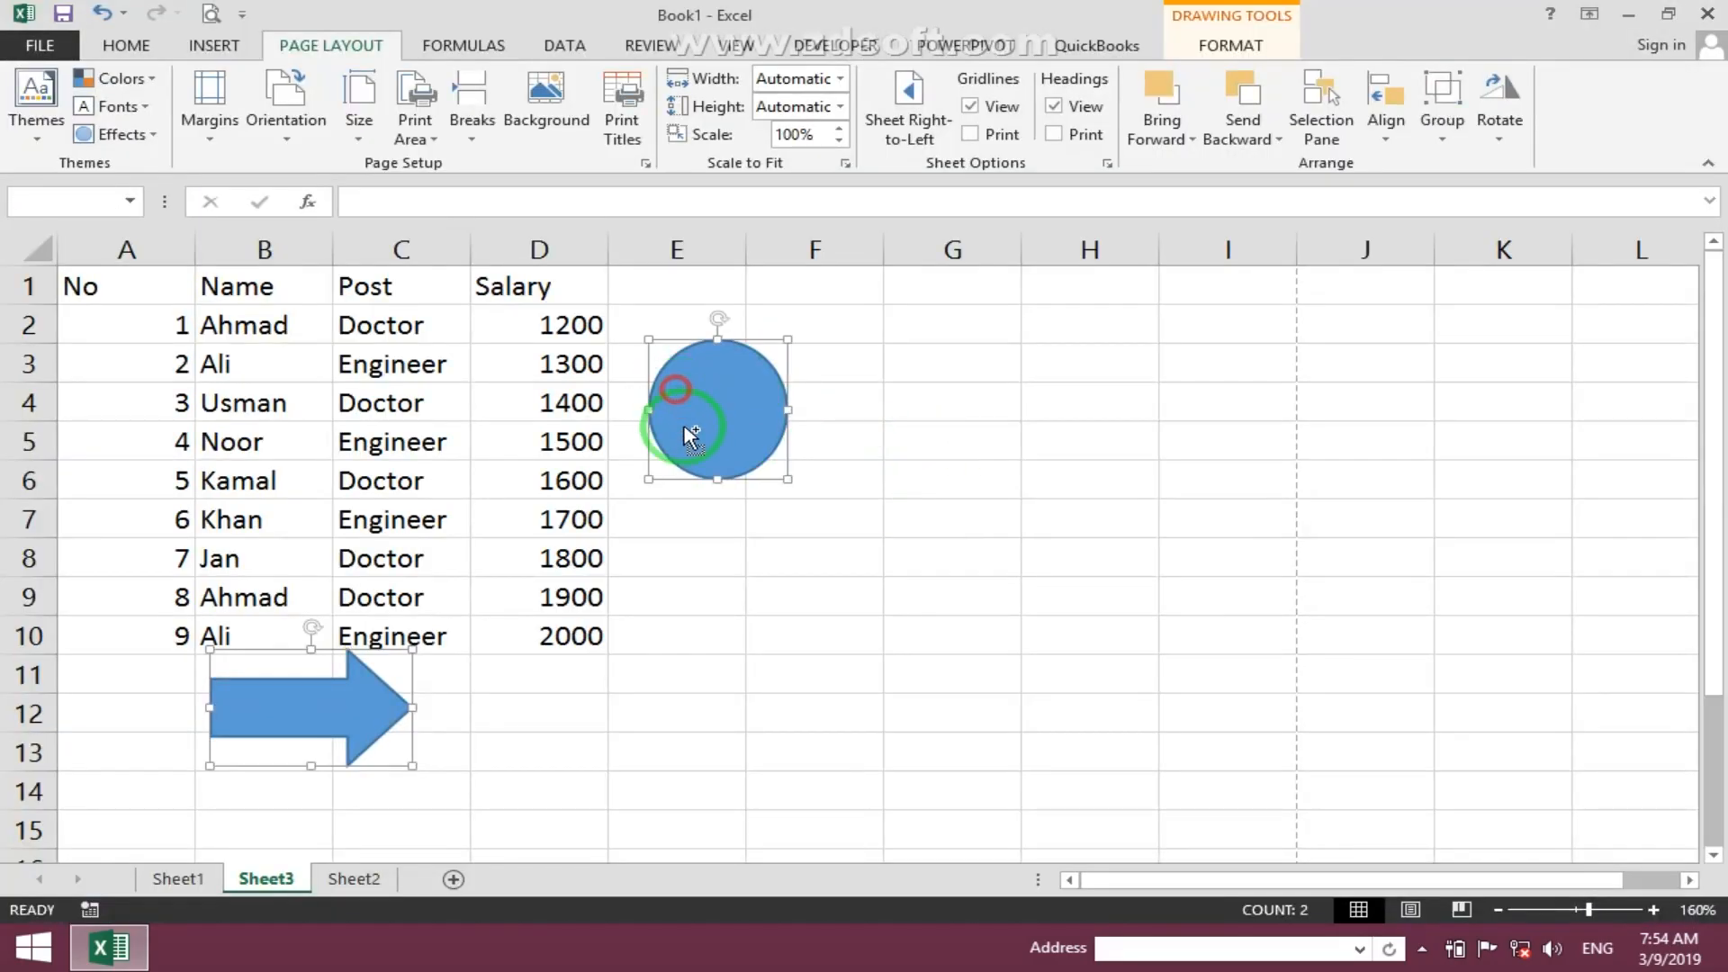
key("Delete")
left_click(401, 448)
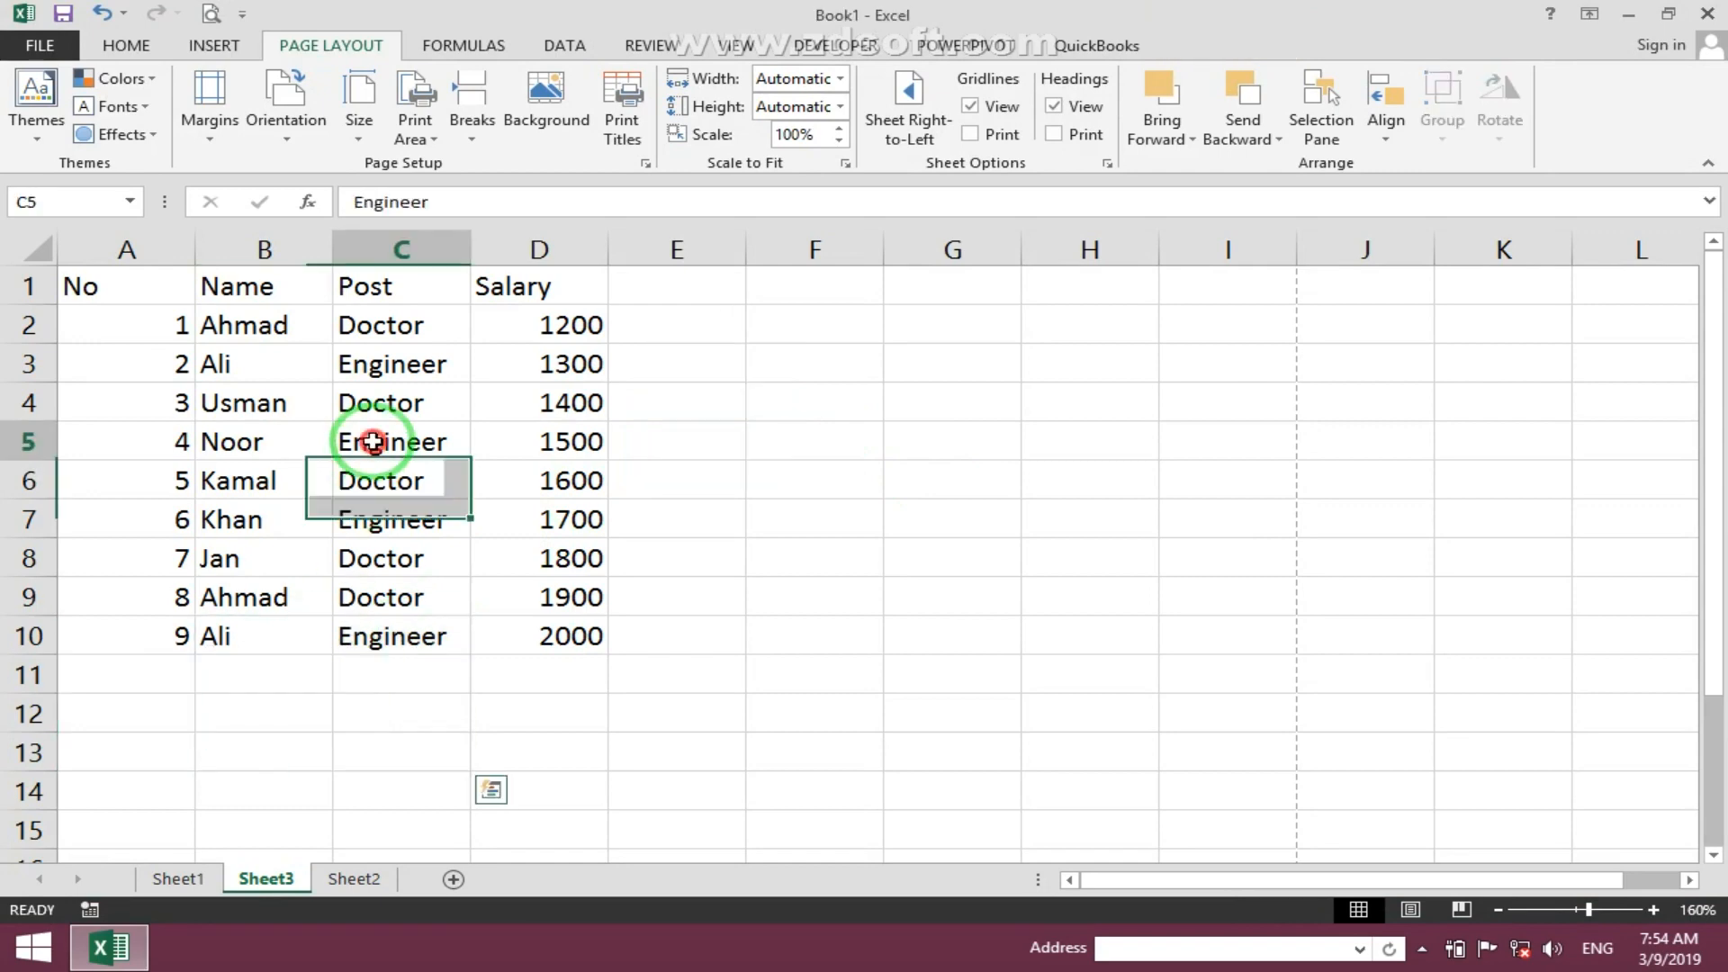
- Preview the printout of the sheet without the shapes
left_click(638, 135)
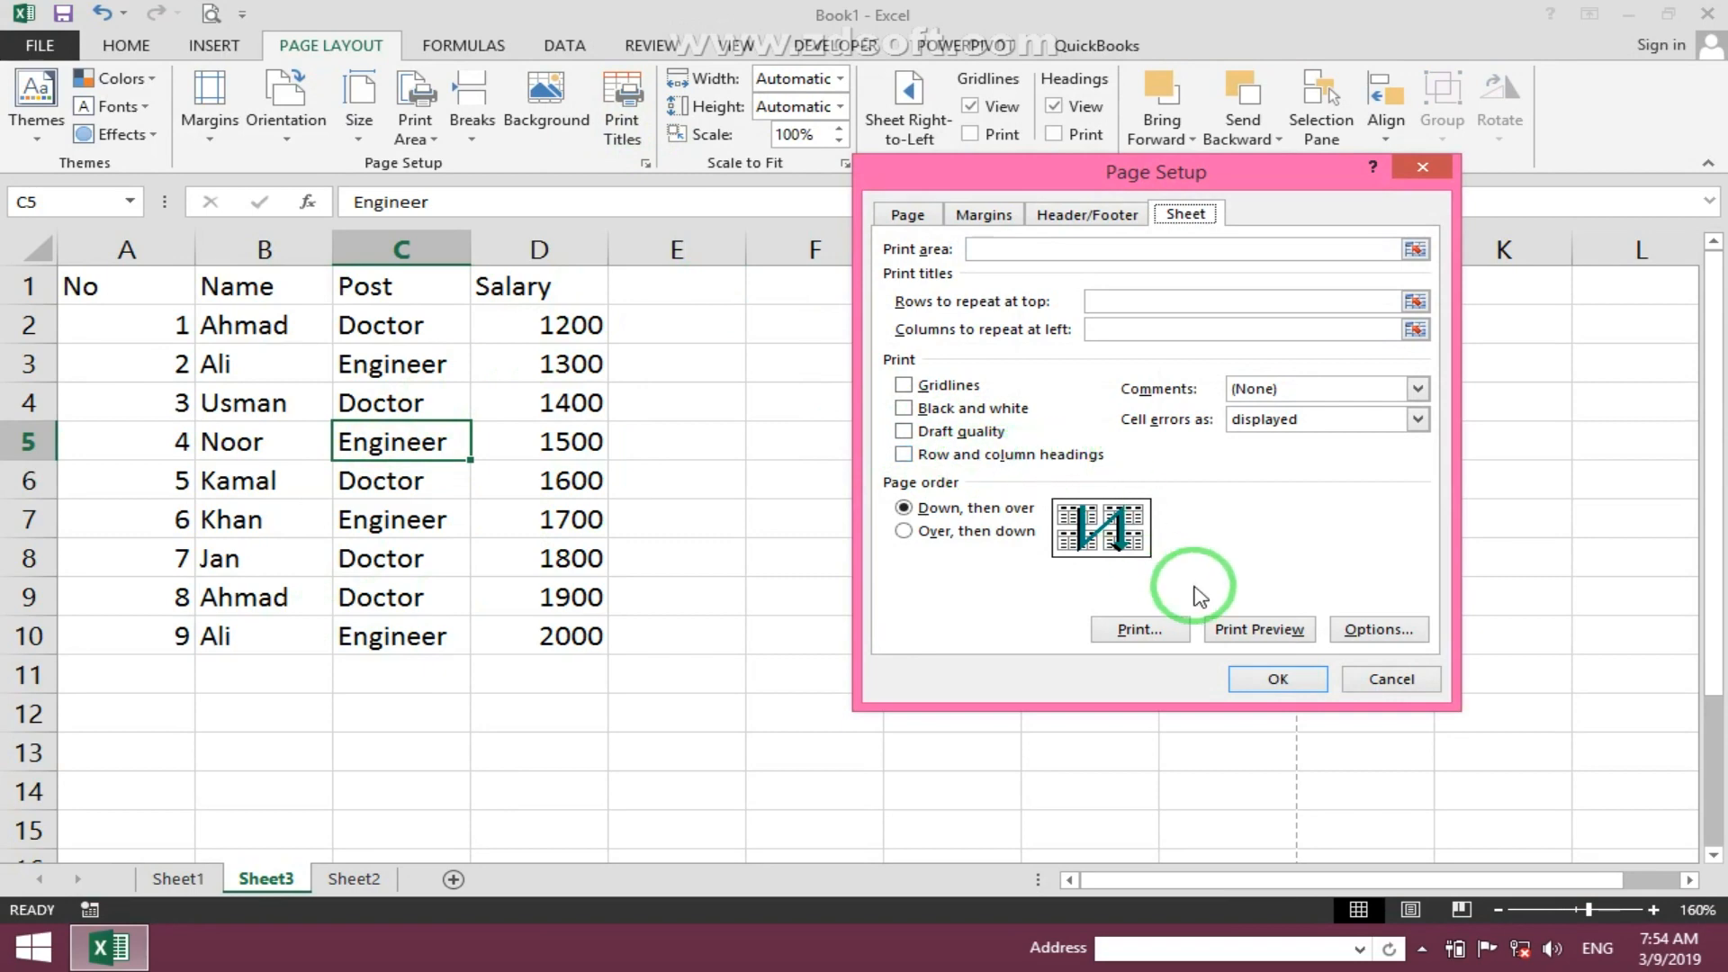
left_click(1275, 677)
left_click_drag(162, 249, 1386, 235)
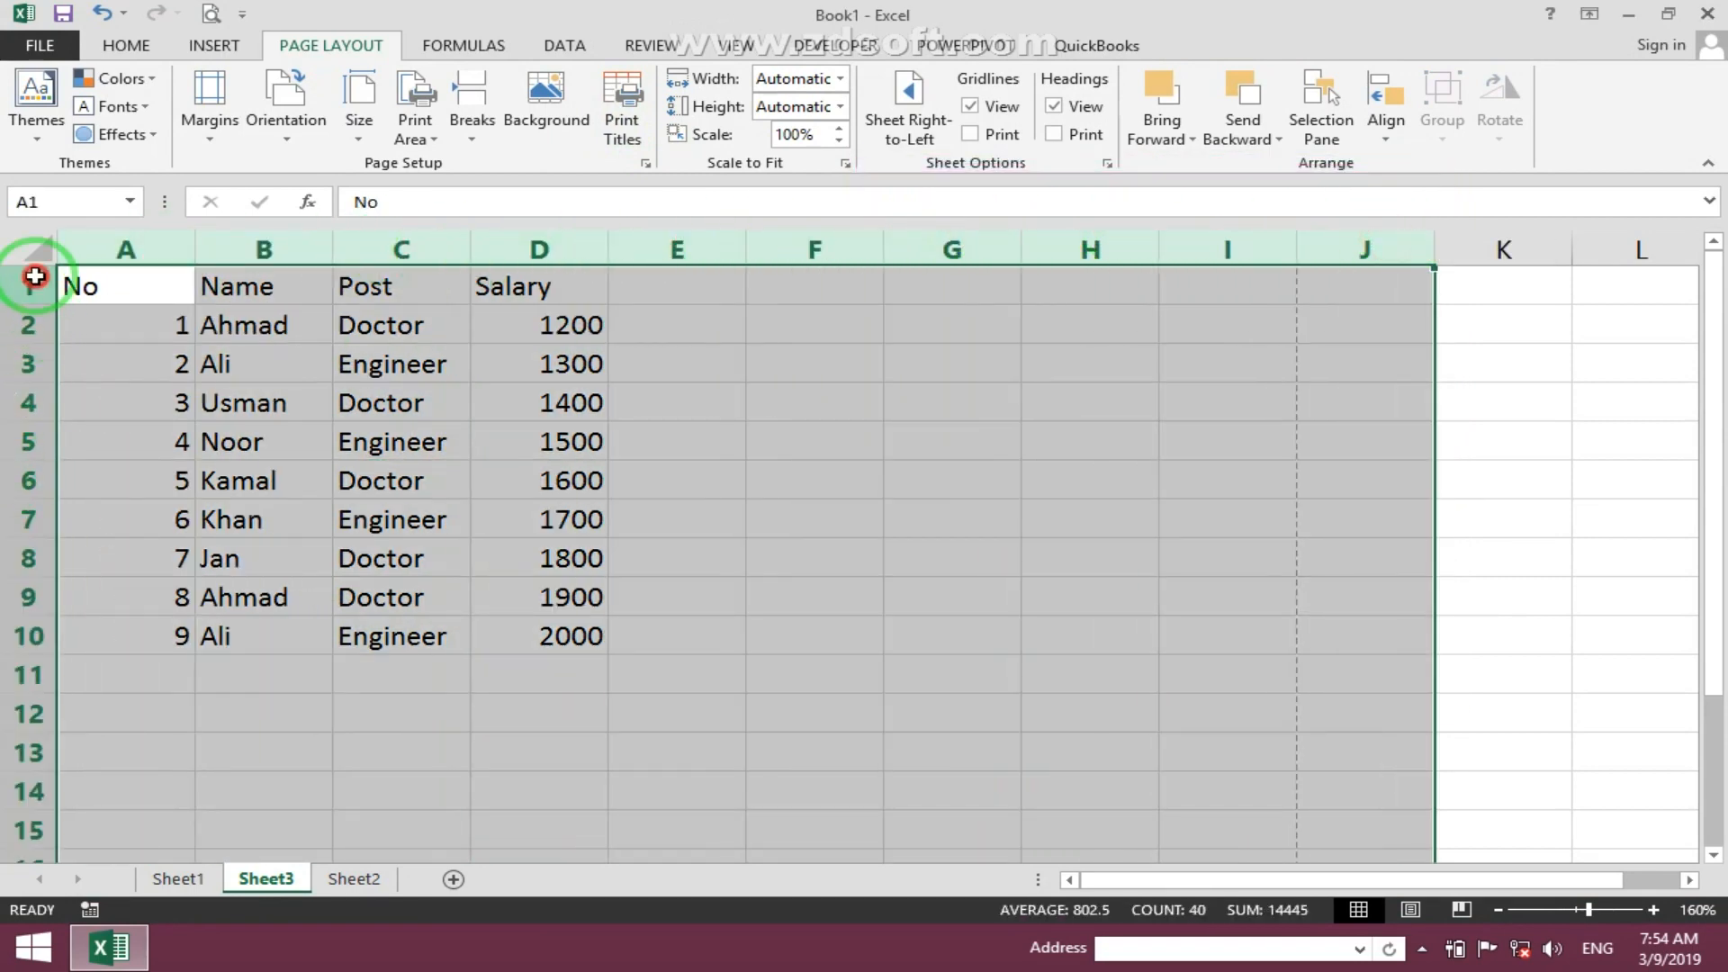
left_click_drag(35, 276, 288, 548)
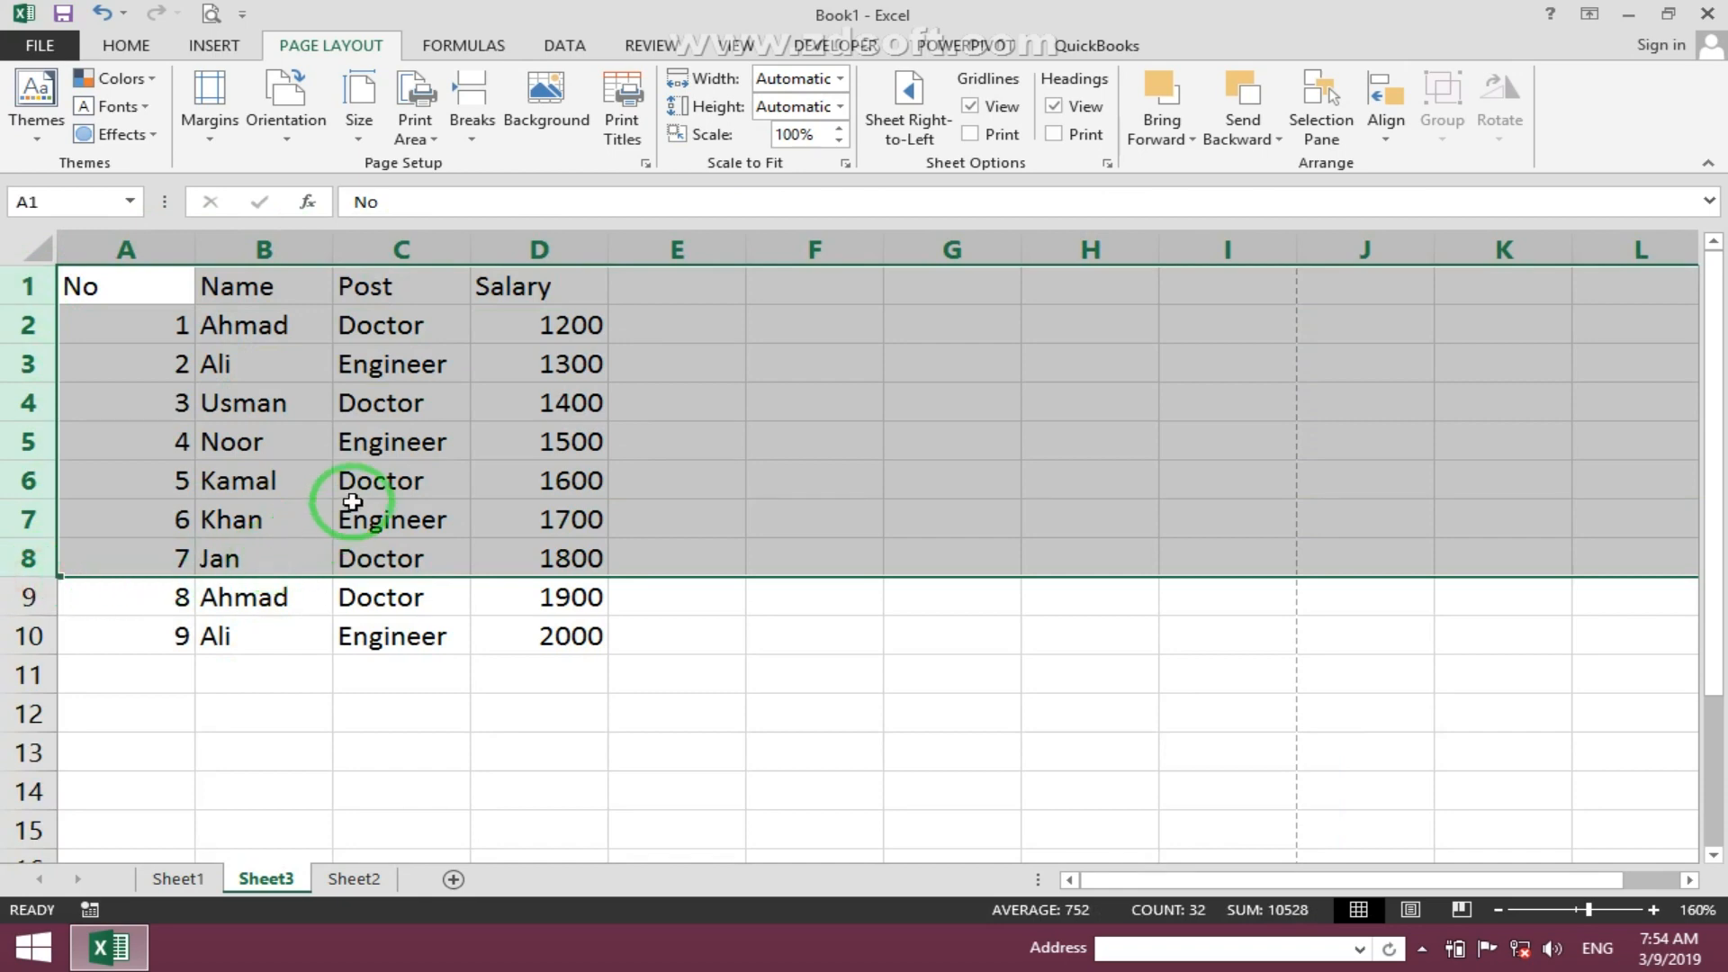
left_click_drag(352, 501, 352, 486)
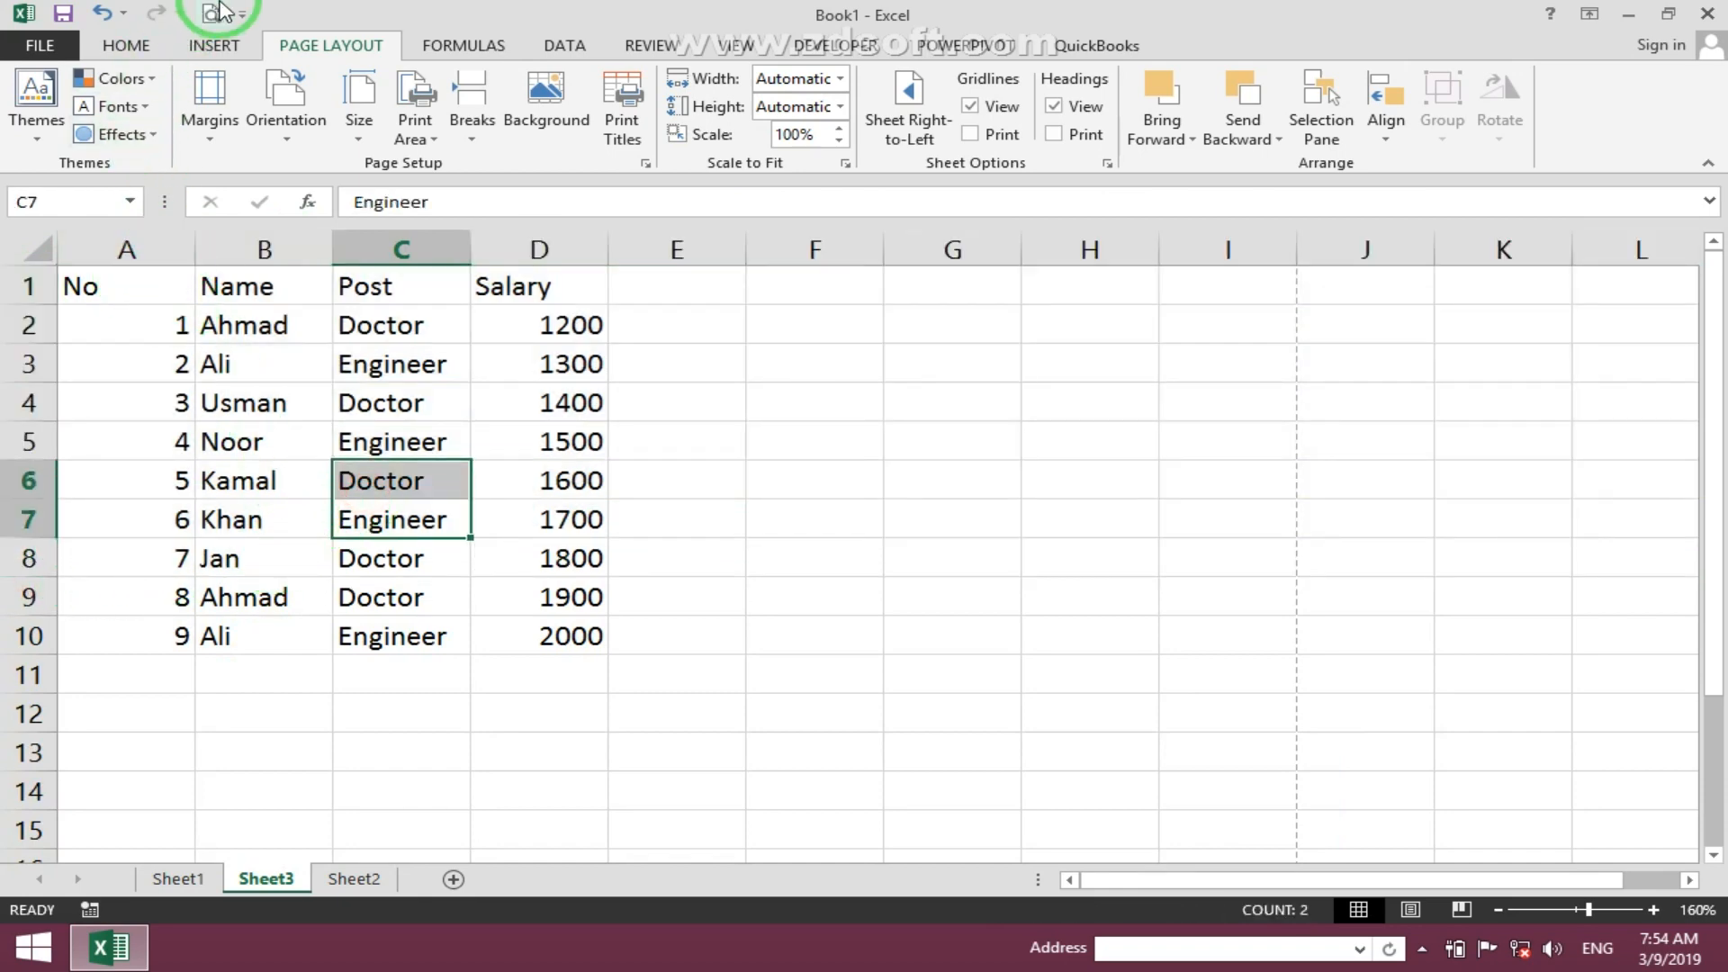
left_click(216, 12)
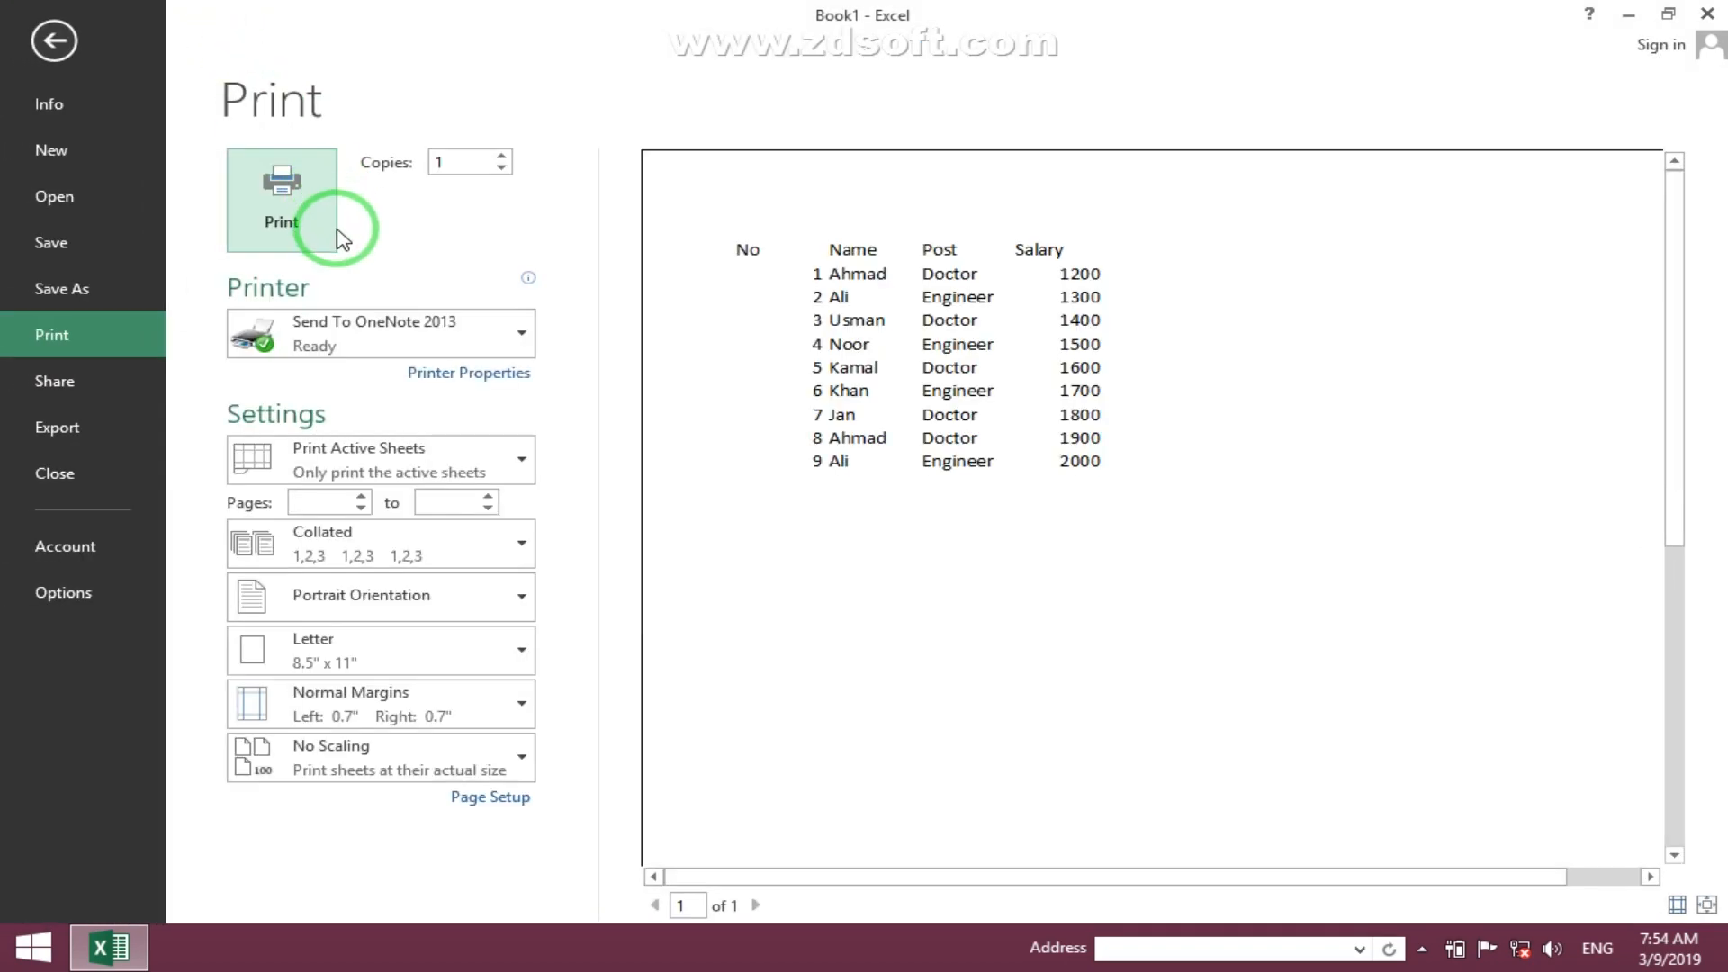
key("Escape")
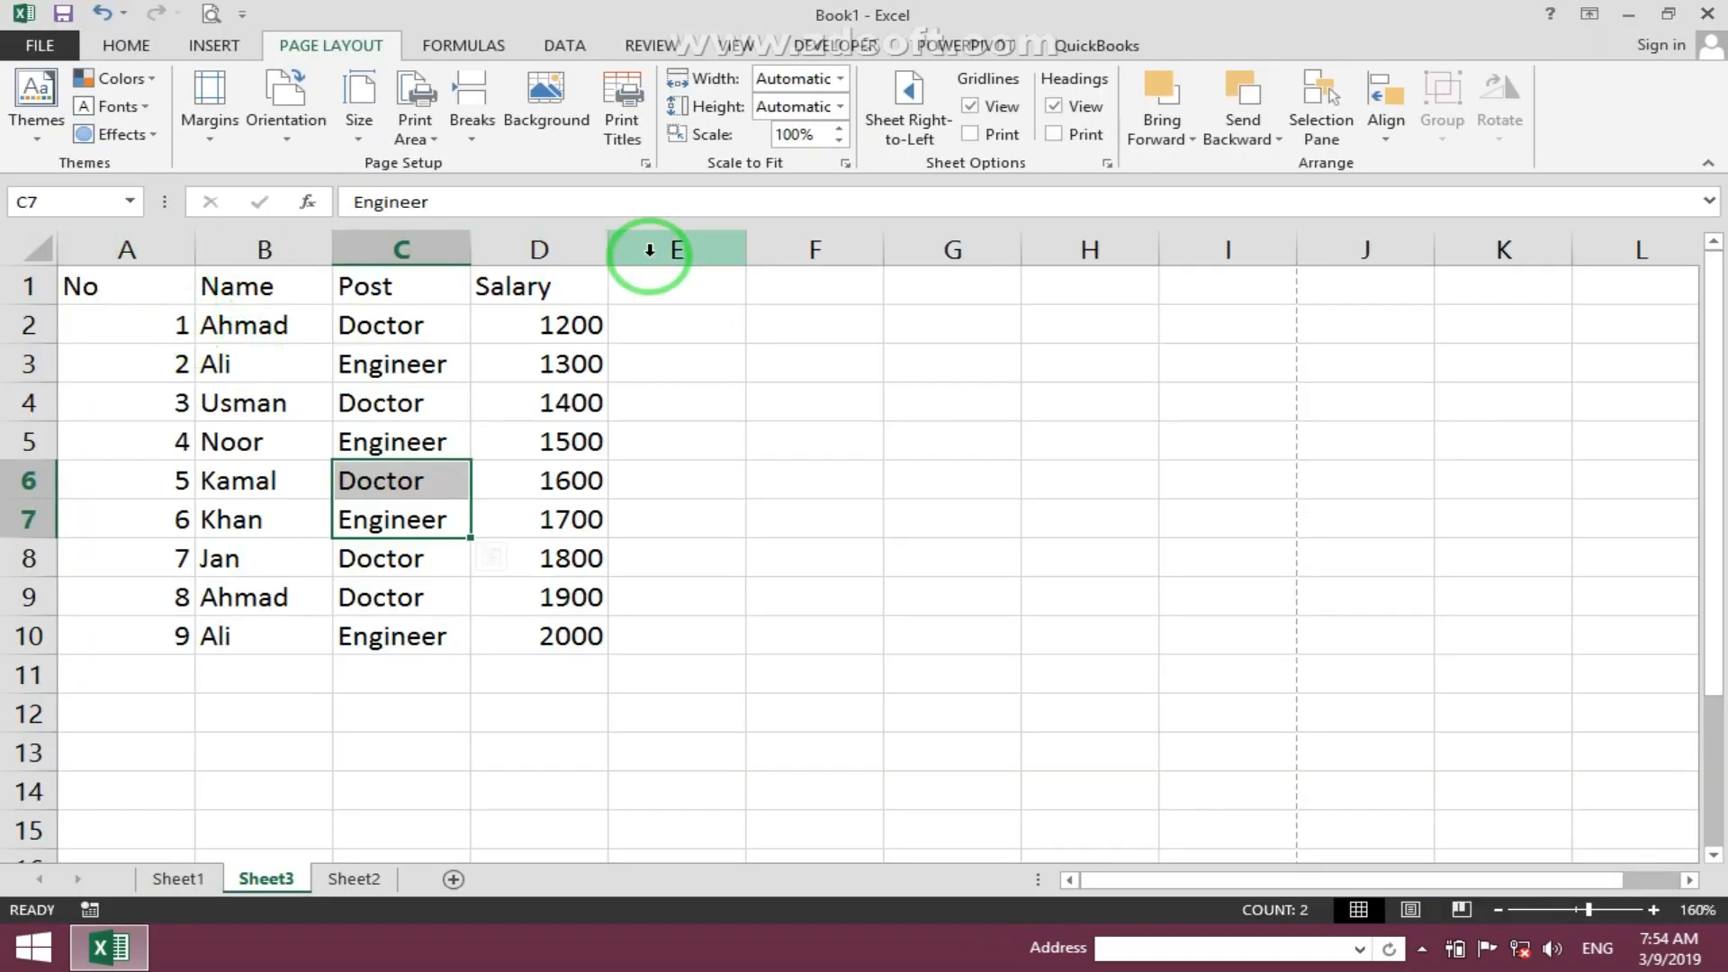
- Turn on Row and column headings printing in Page Setup and preview the printout
left_click(620, 115)
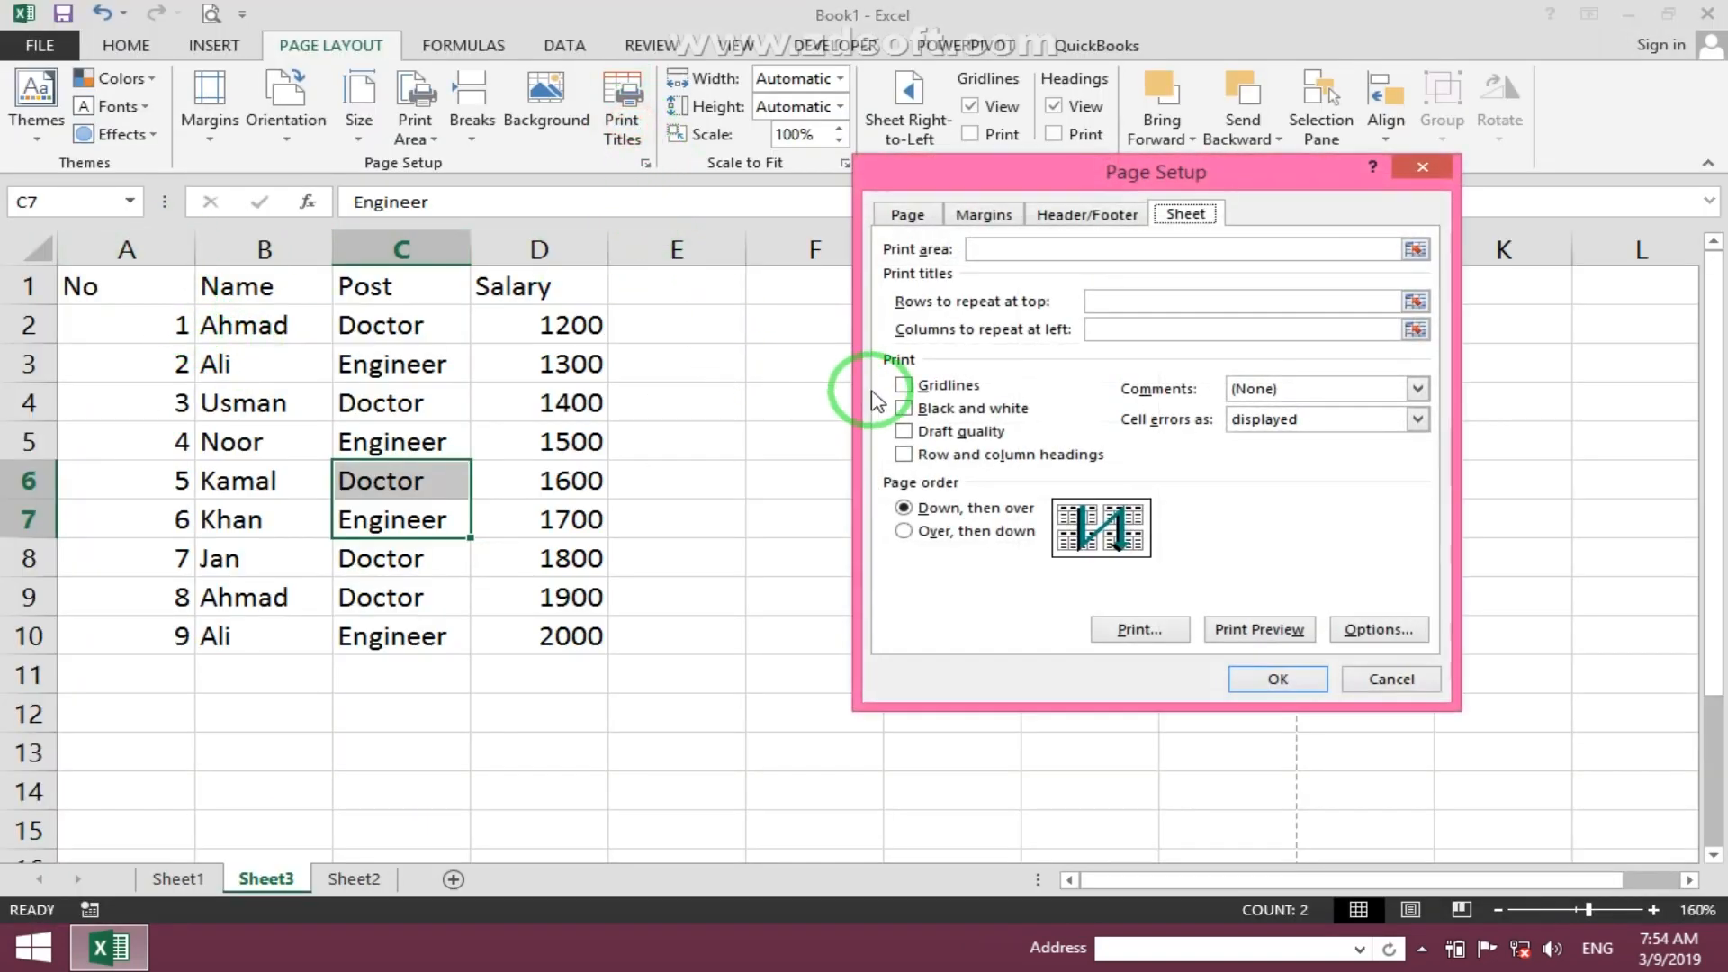
left_click(921, 456)
left_click(1279, 681)
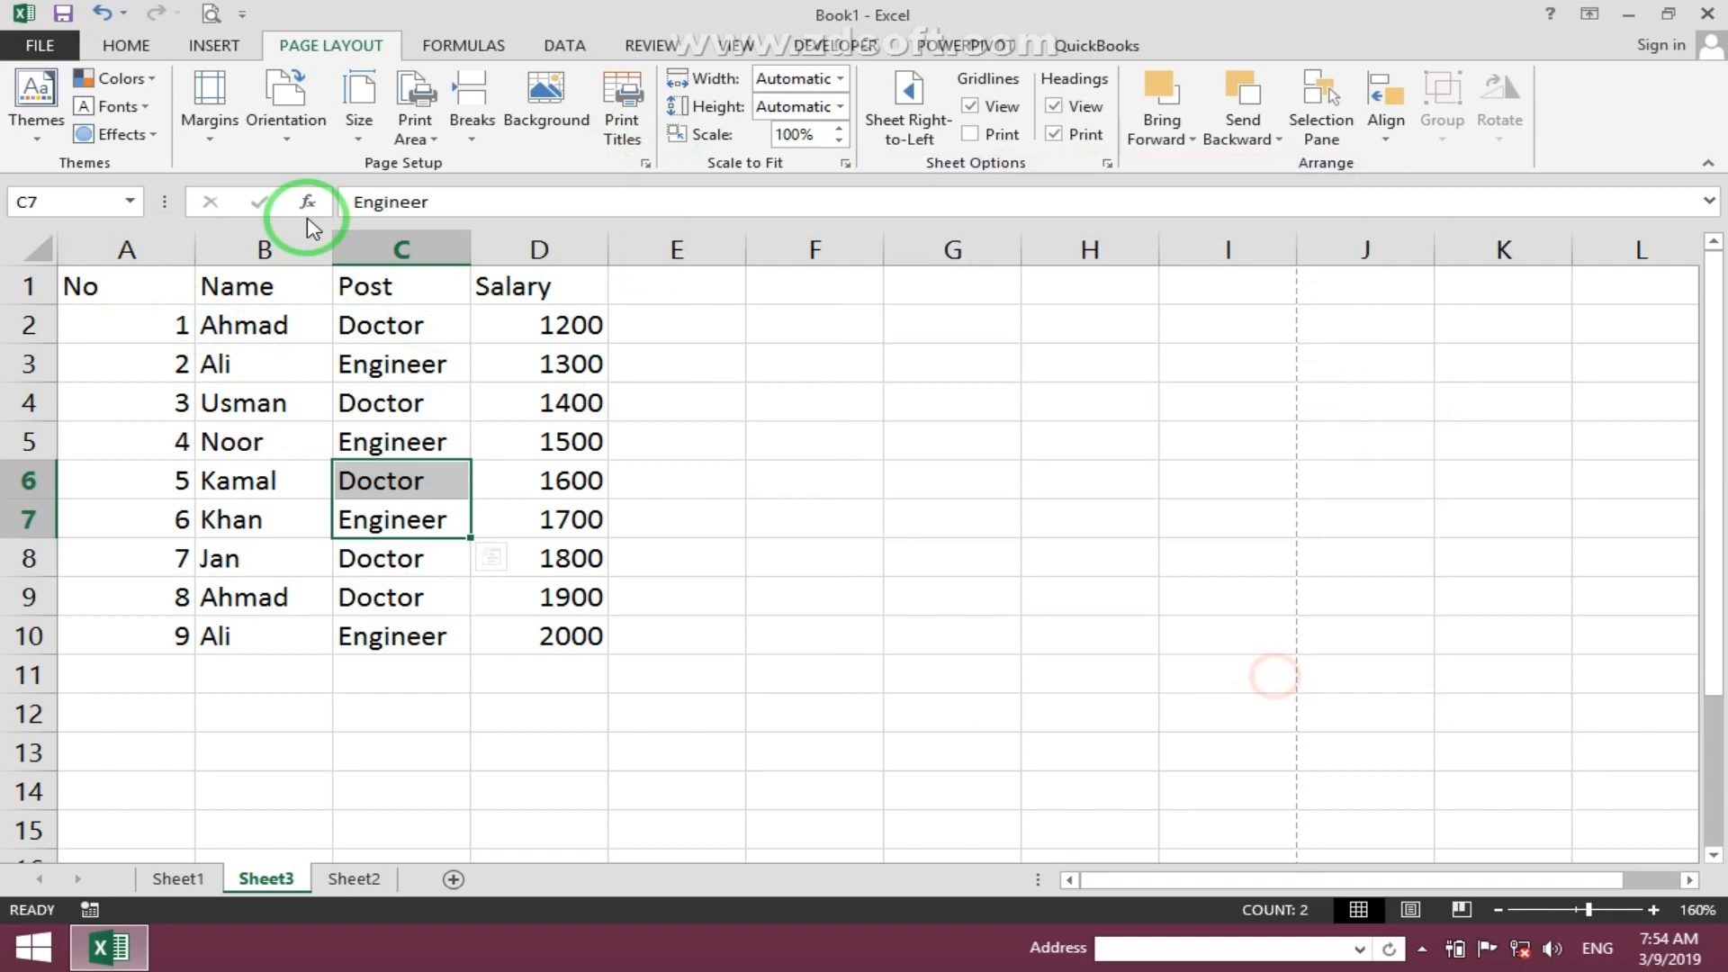
left_click(211, 13)
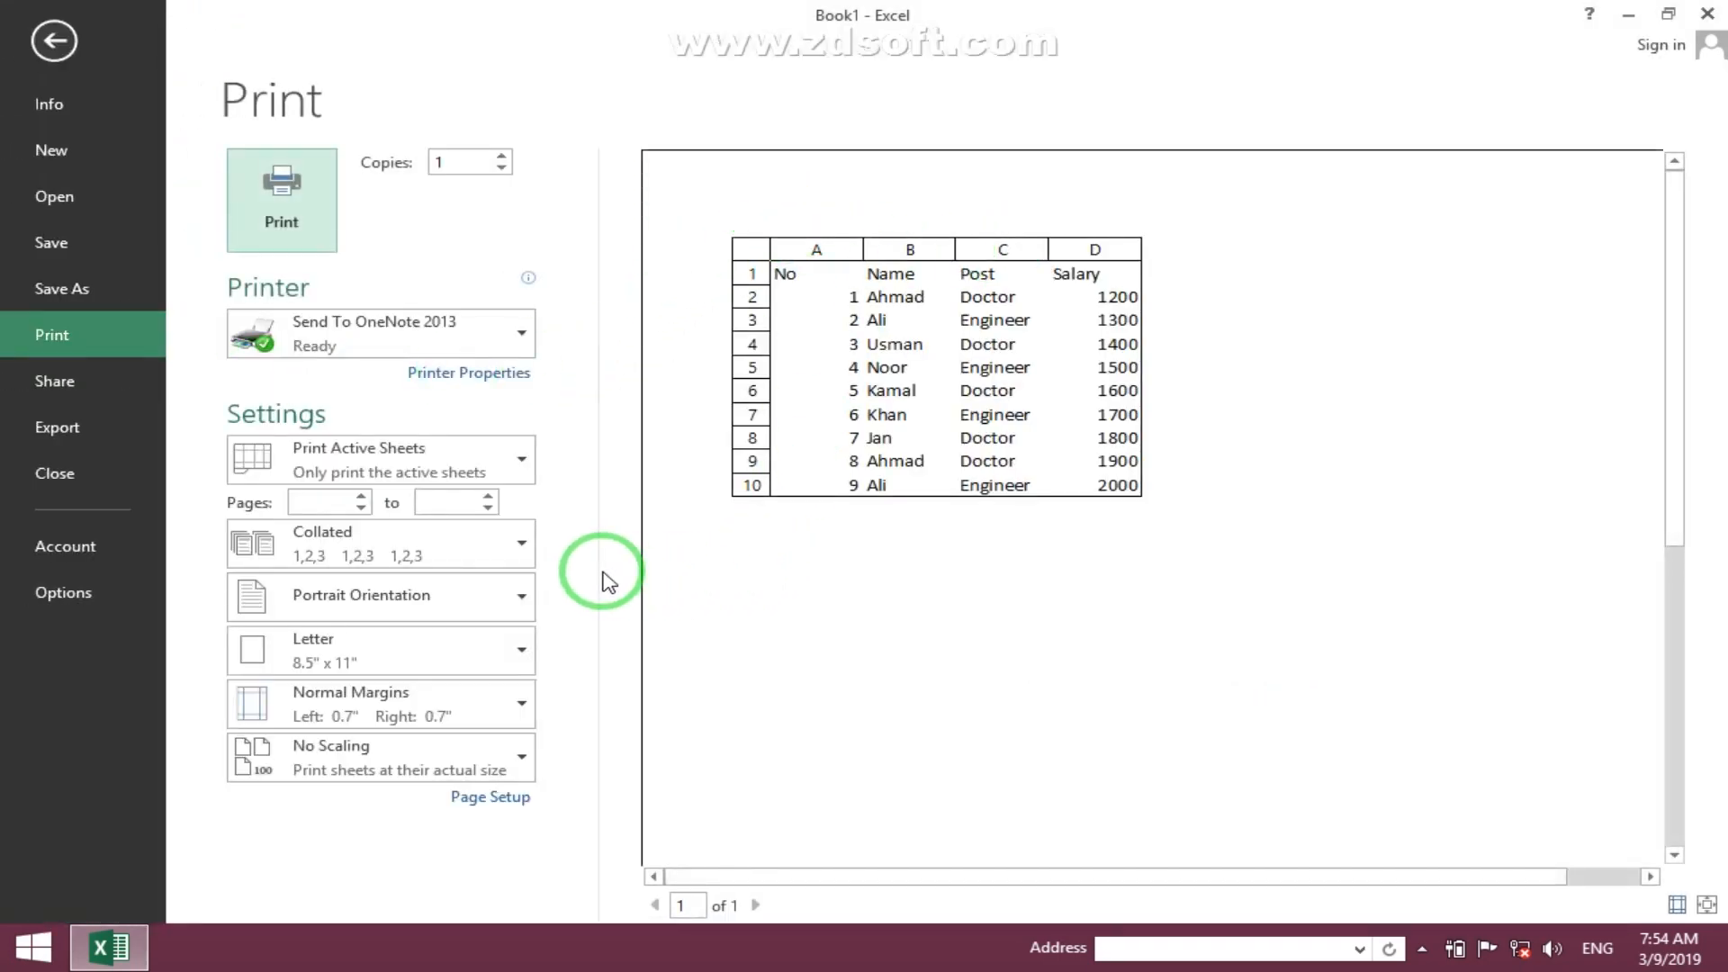
key("Escape")
- Turn off Row and column headings printing and preview the printout again
left_click(623, 99)
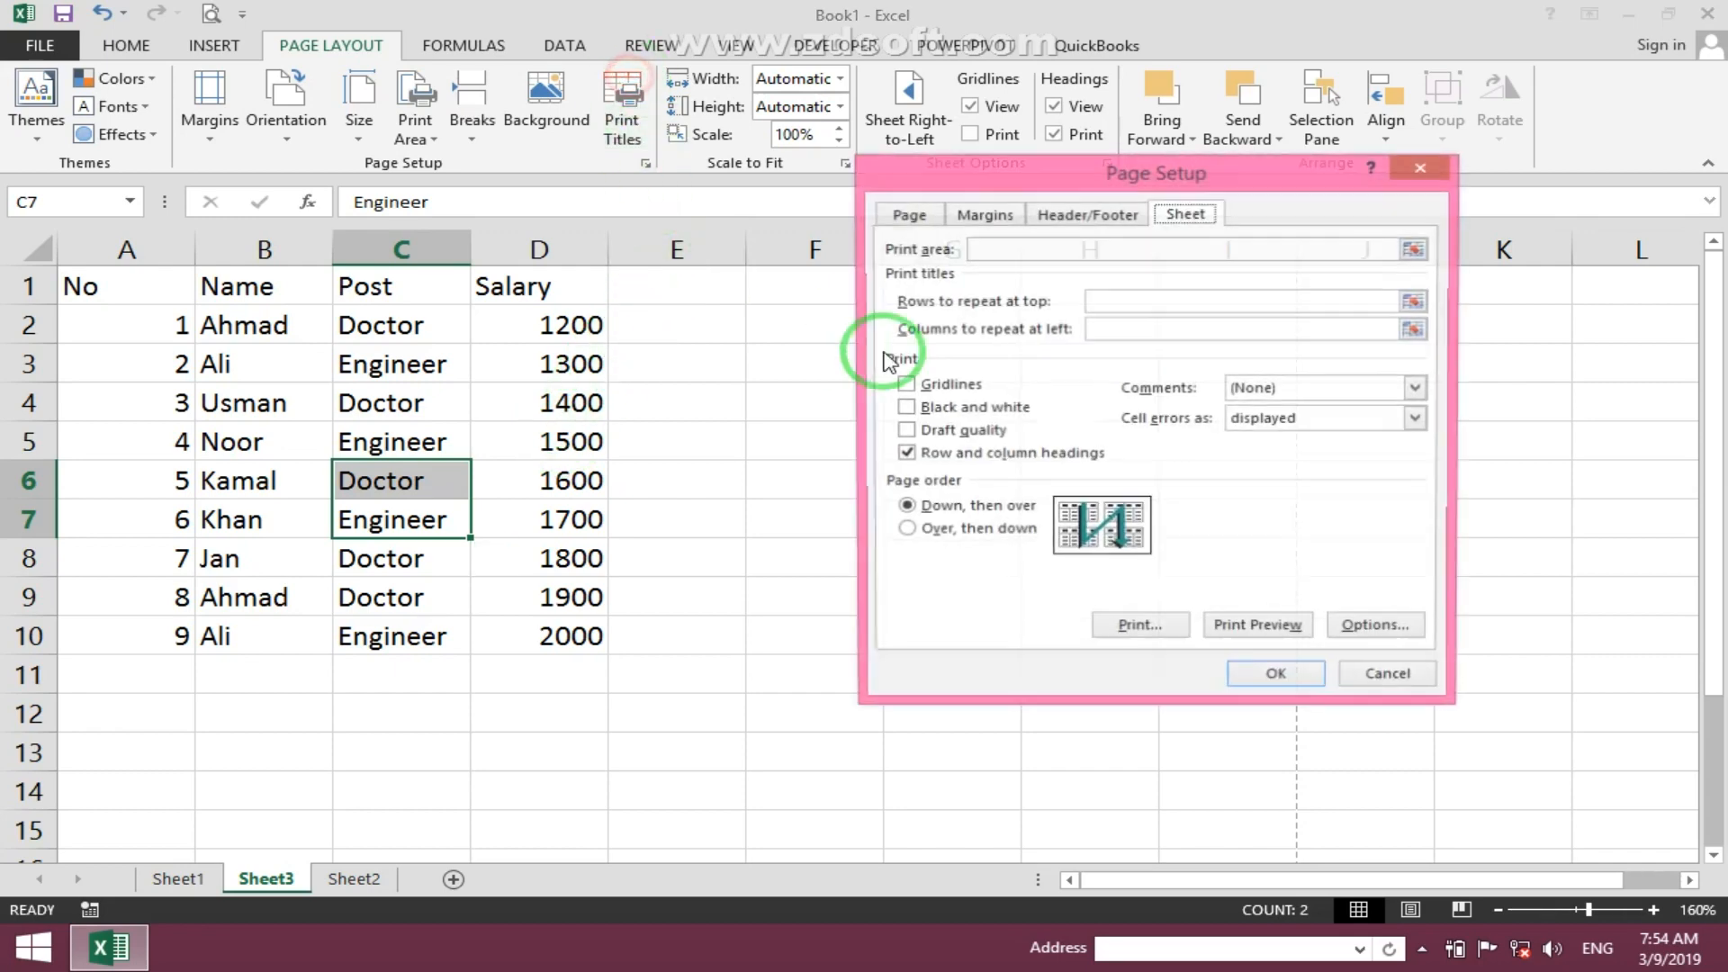
left_click(990, 454)
left_click(1247, 671)
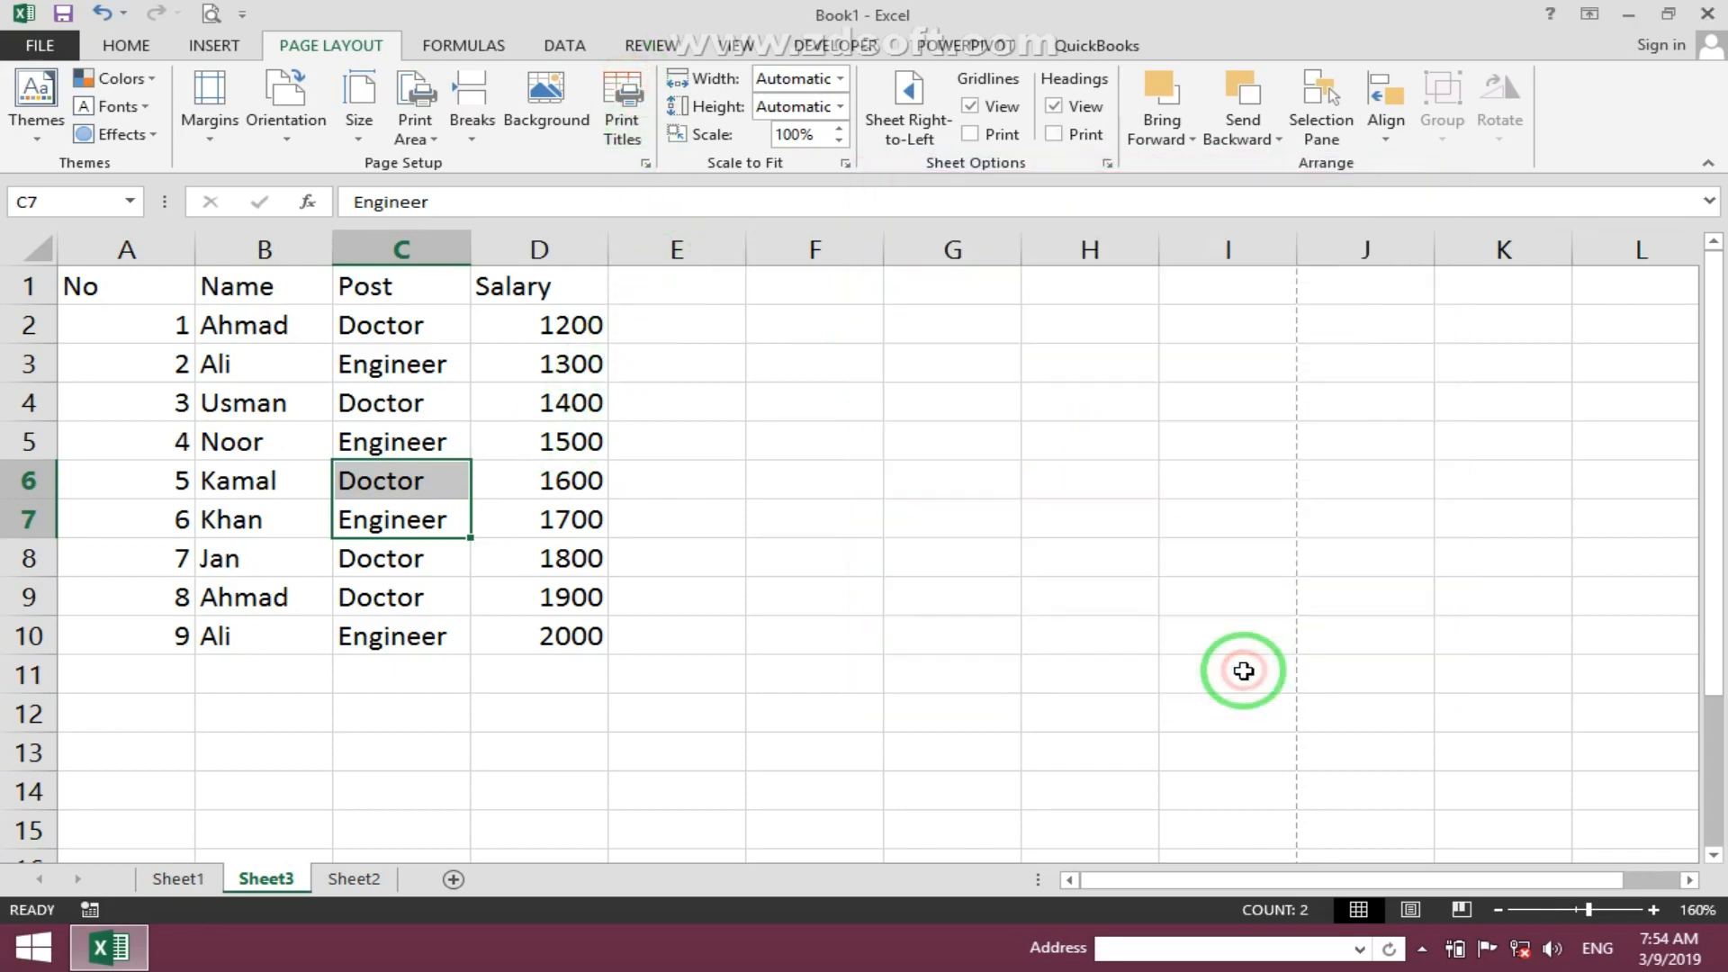
left_click(212, 14)
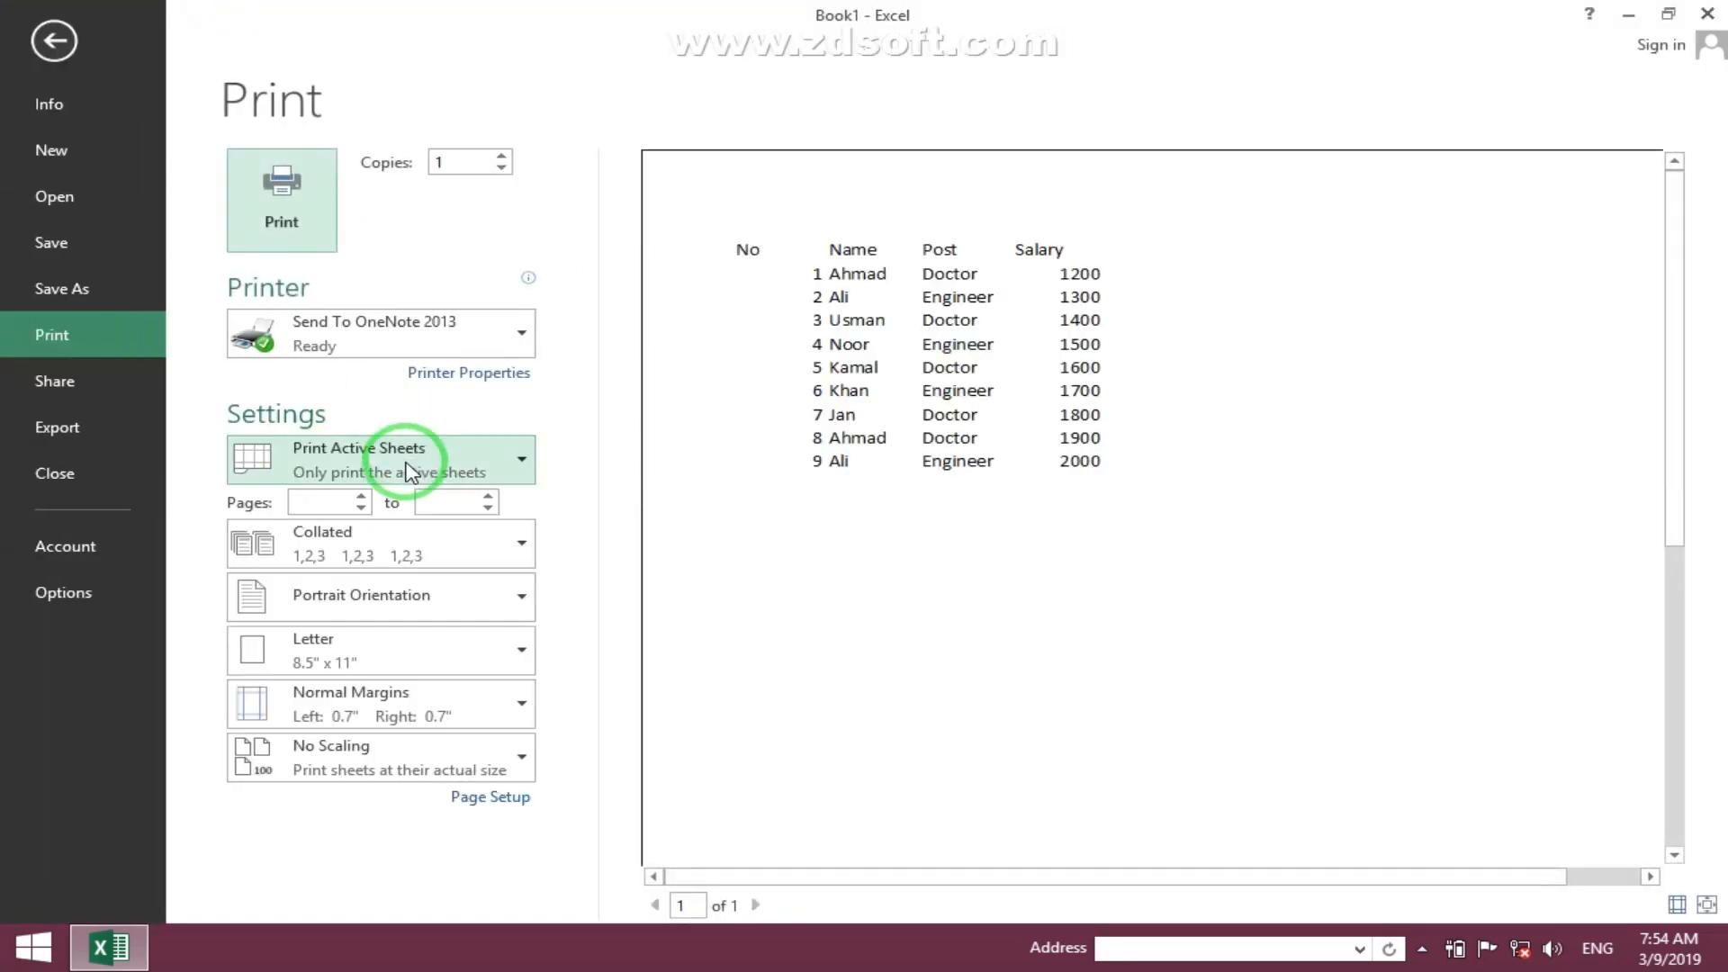
key("Escape")
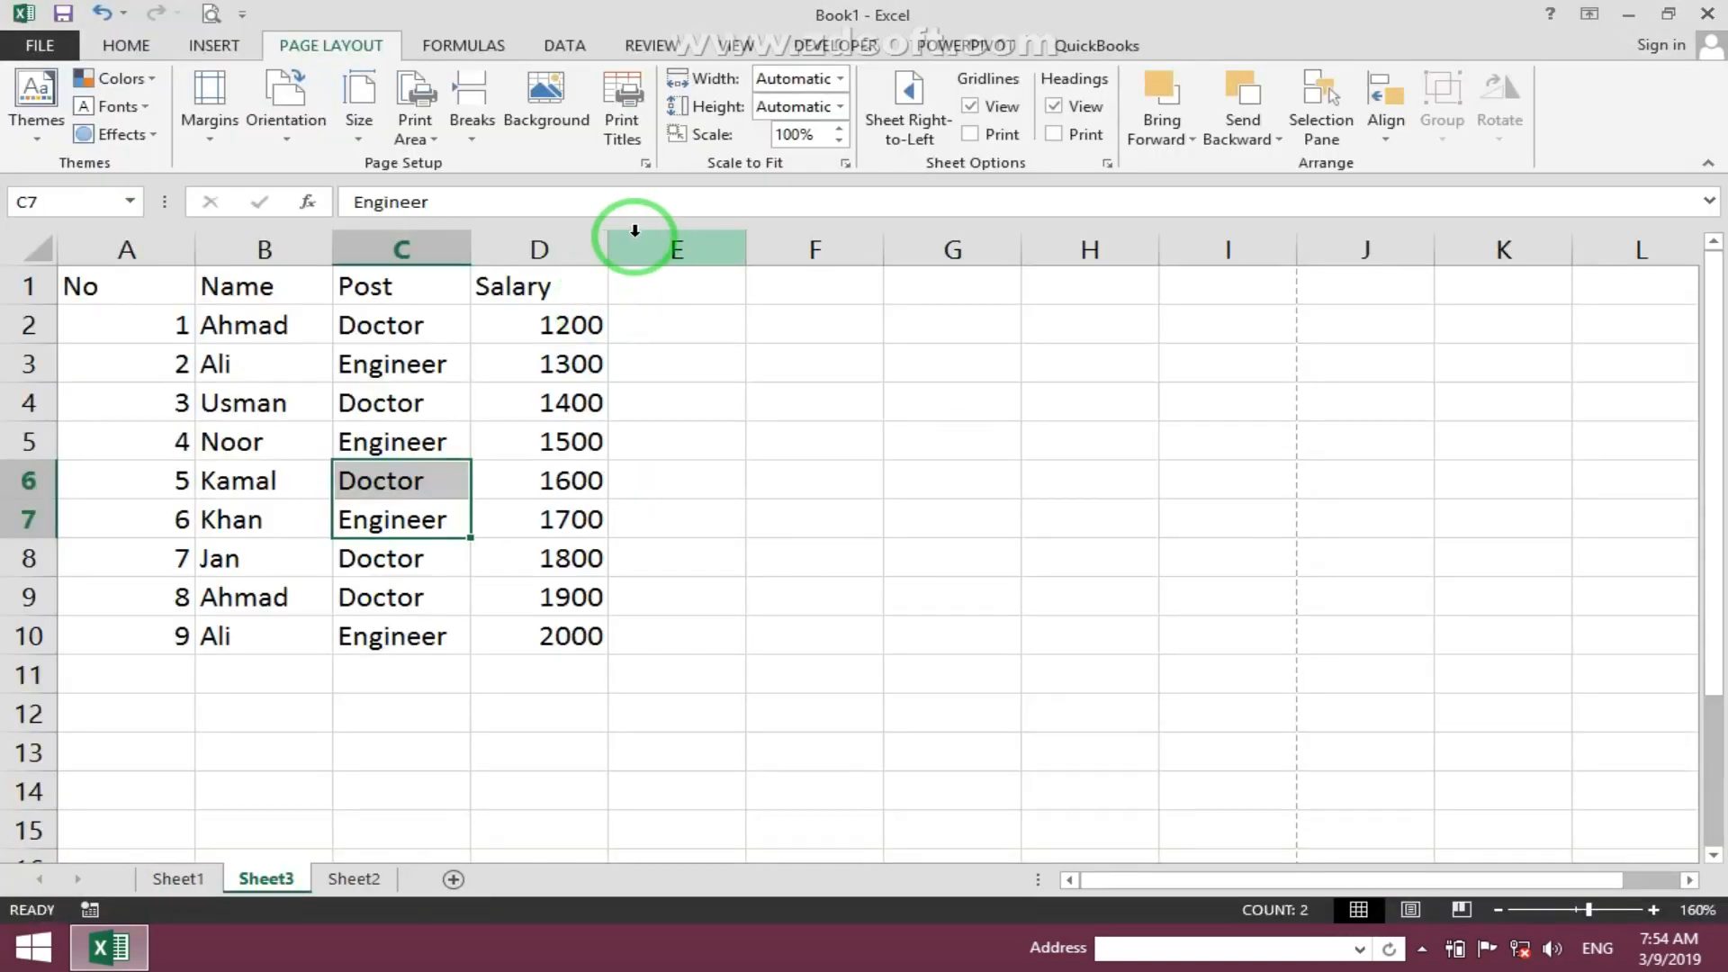
- Fill cells E1:I8 with the text asl
left_click(510, 390)
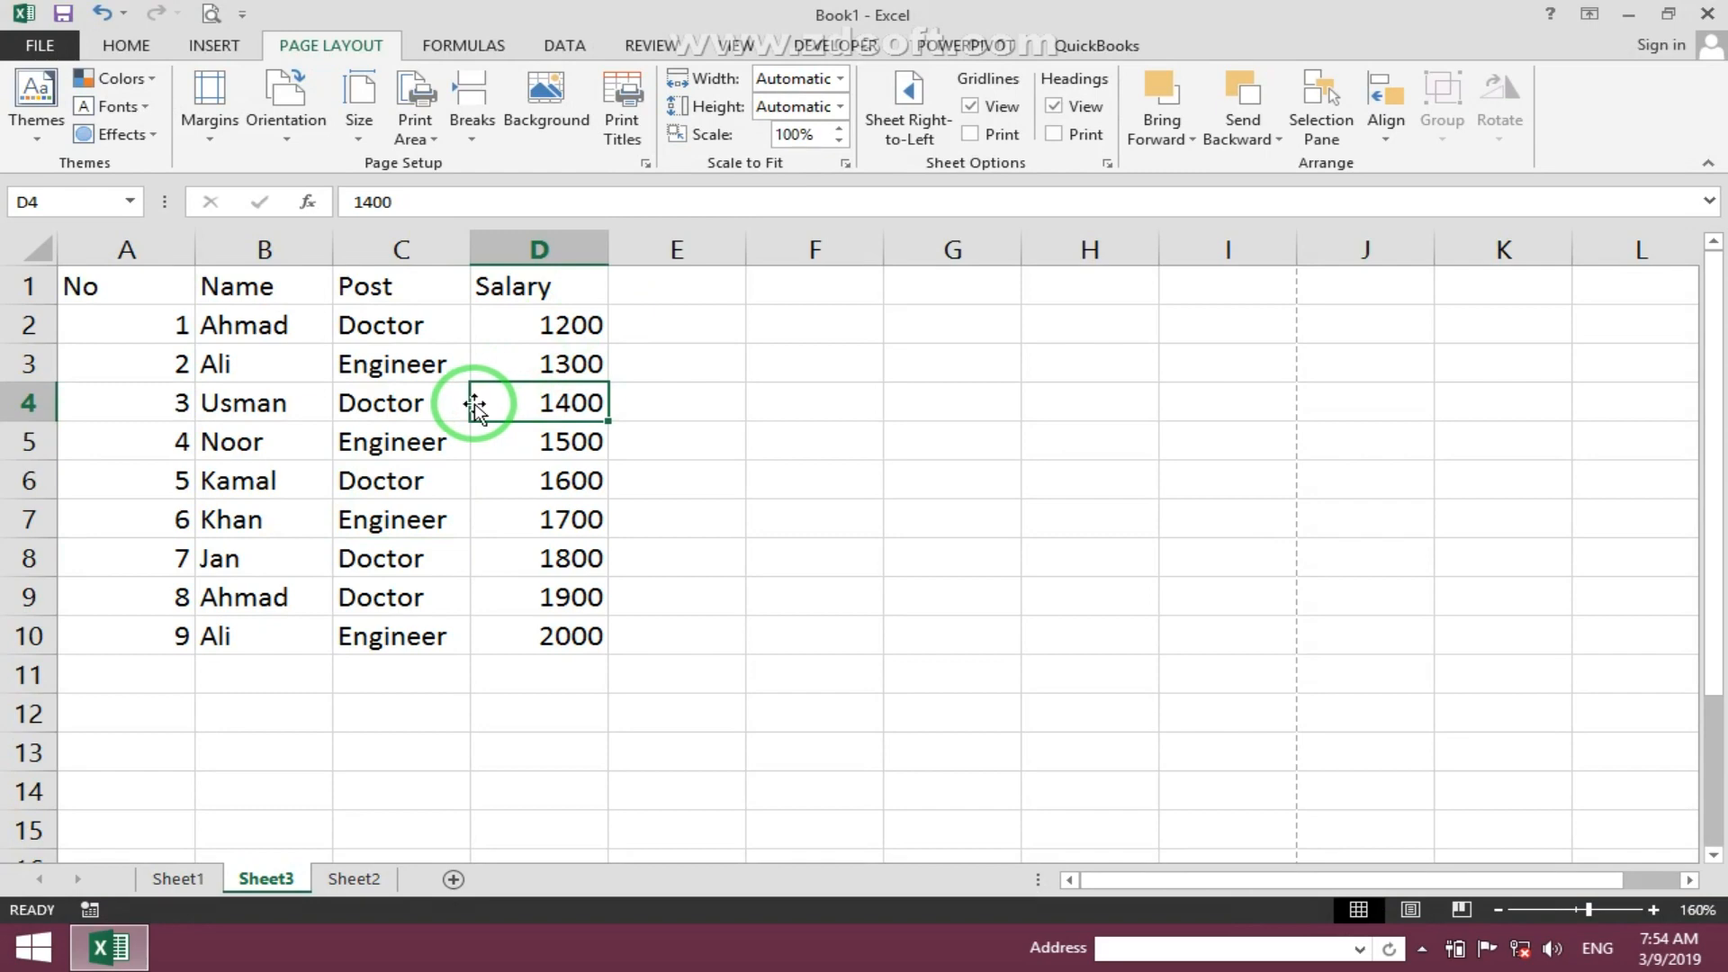
left_click_drag(657, 284, 1261, 553)
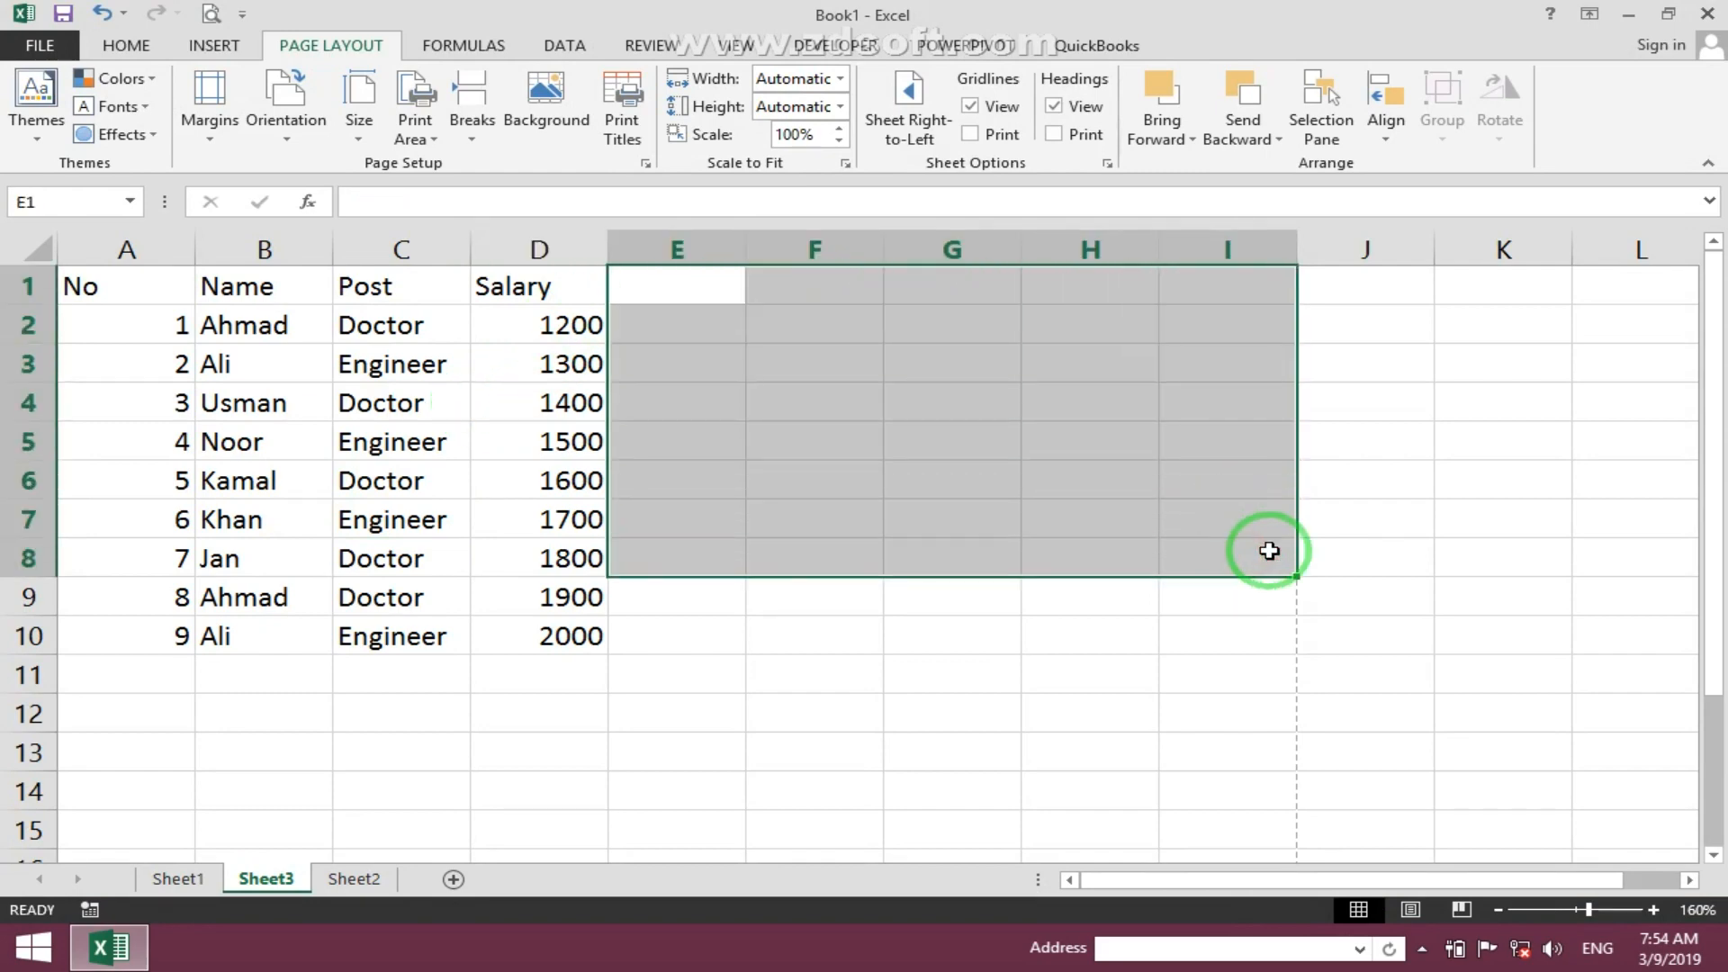
type("asl")
key("ctrl+Return")
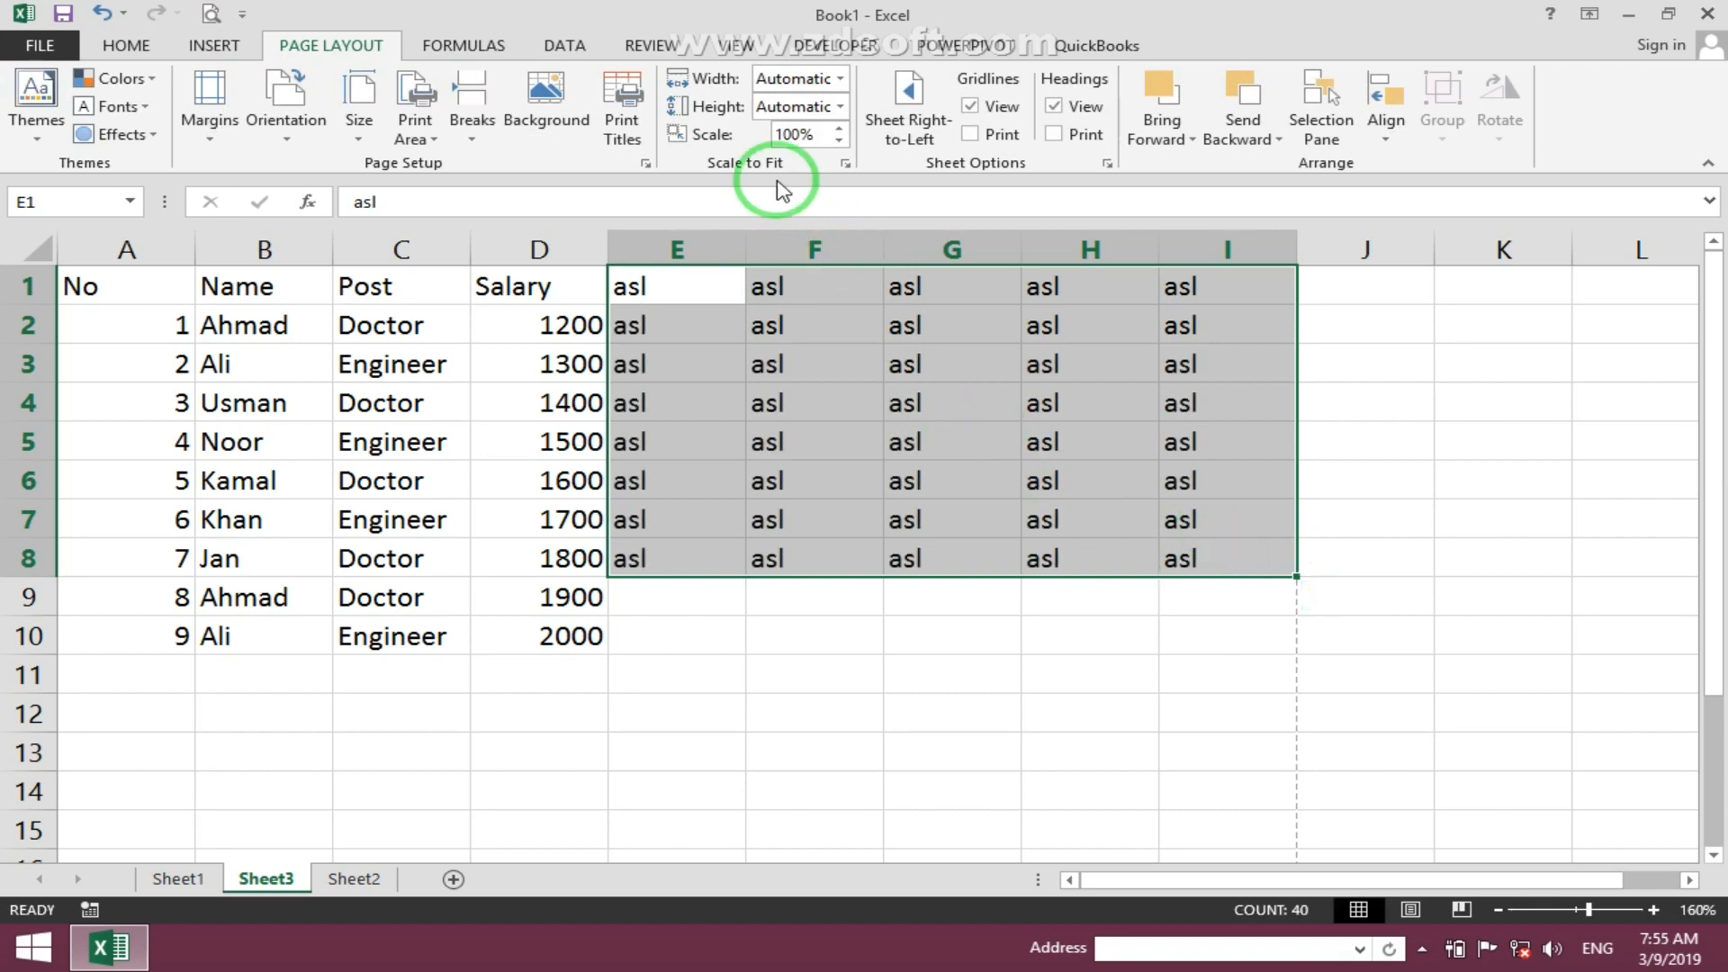
- Turn Row and column headings printing back on and preview the printout with the filled cells
left_click(621, 90)
left_click(907, 457)
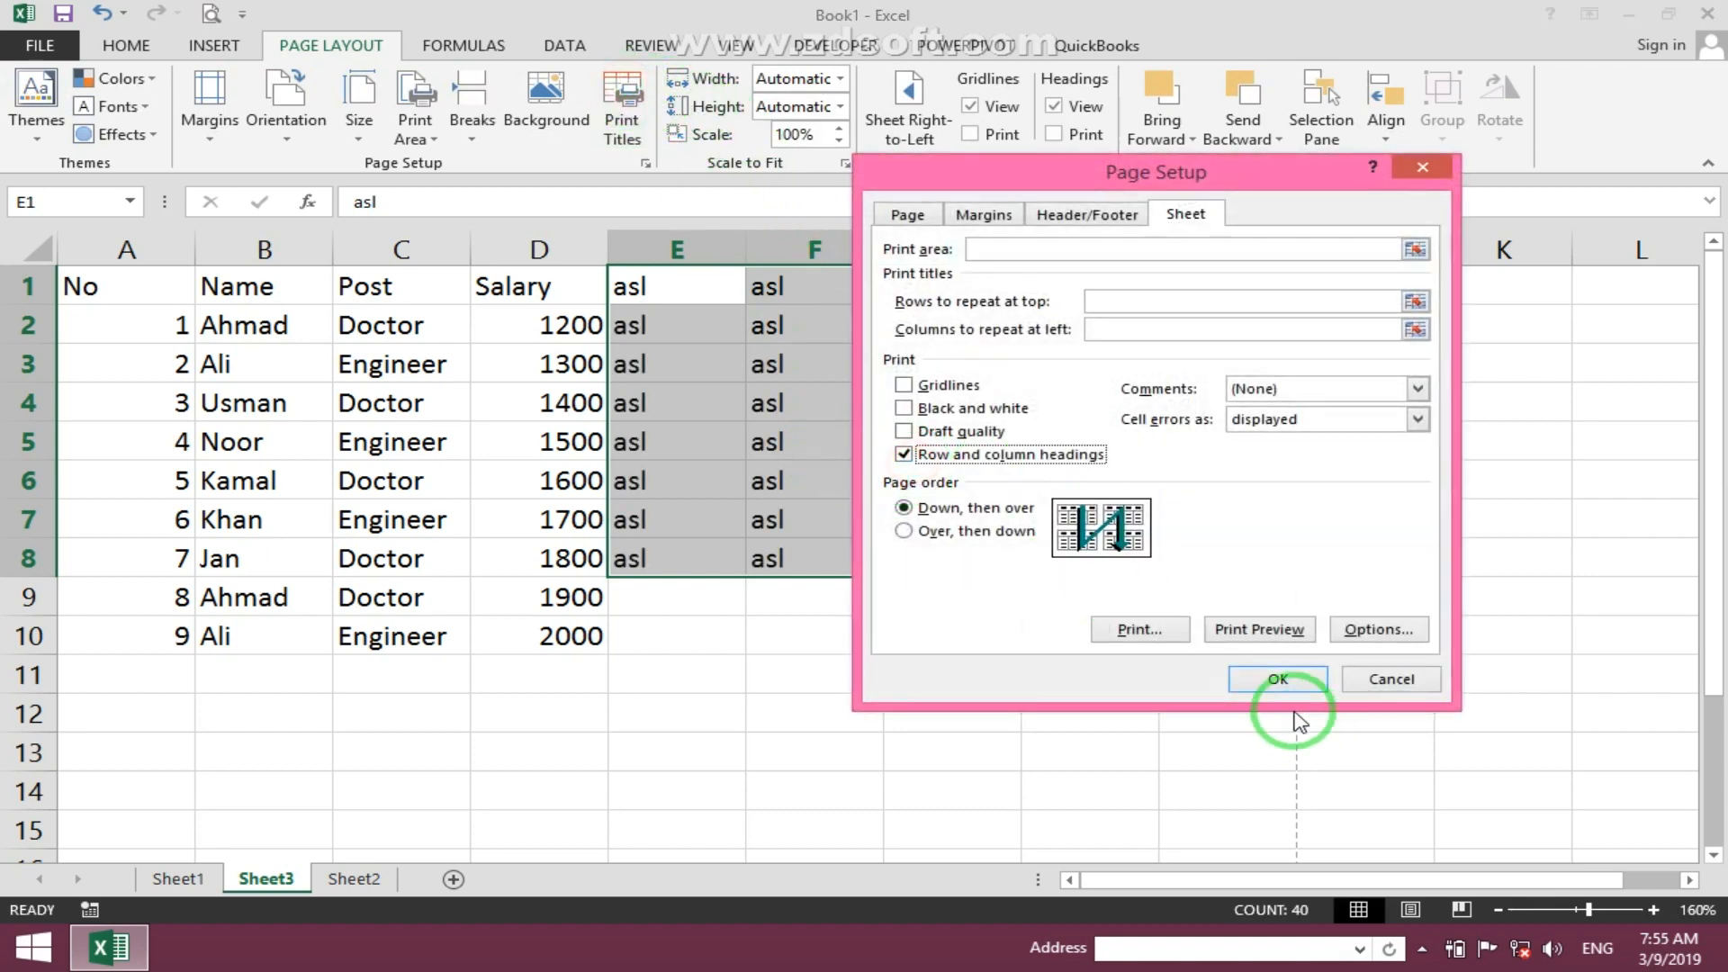
left_click(1278, 679)
left_click(436, 353)
left_click(211, 14)
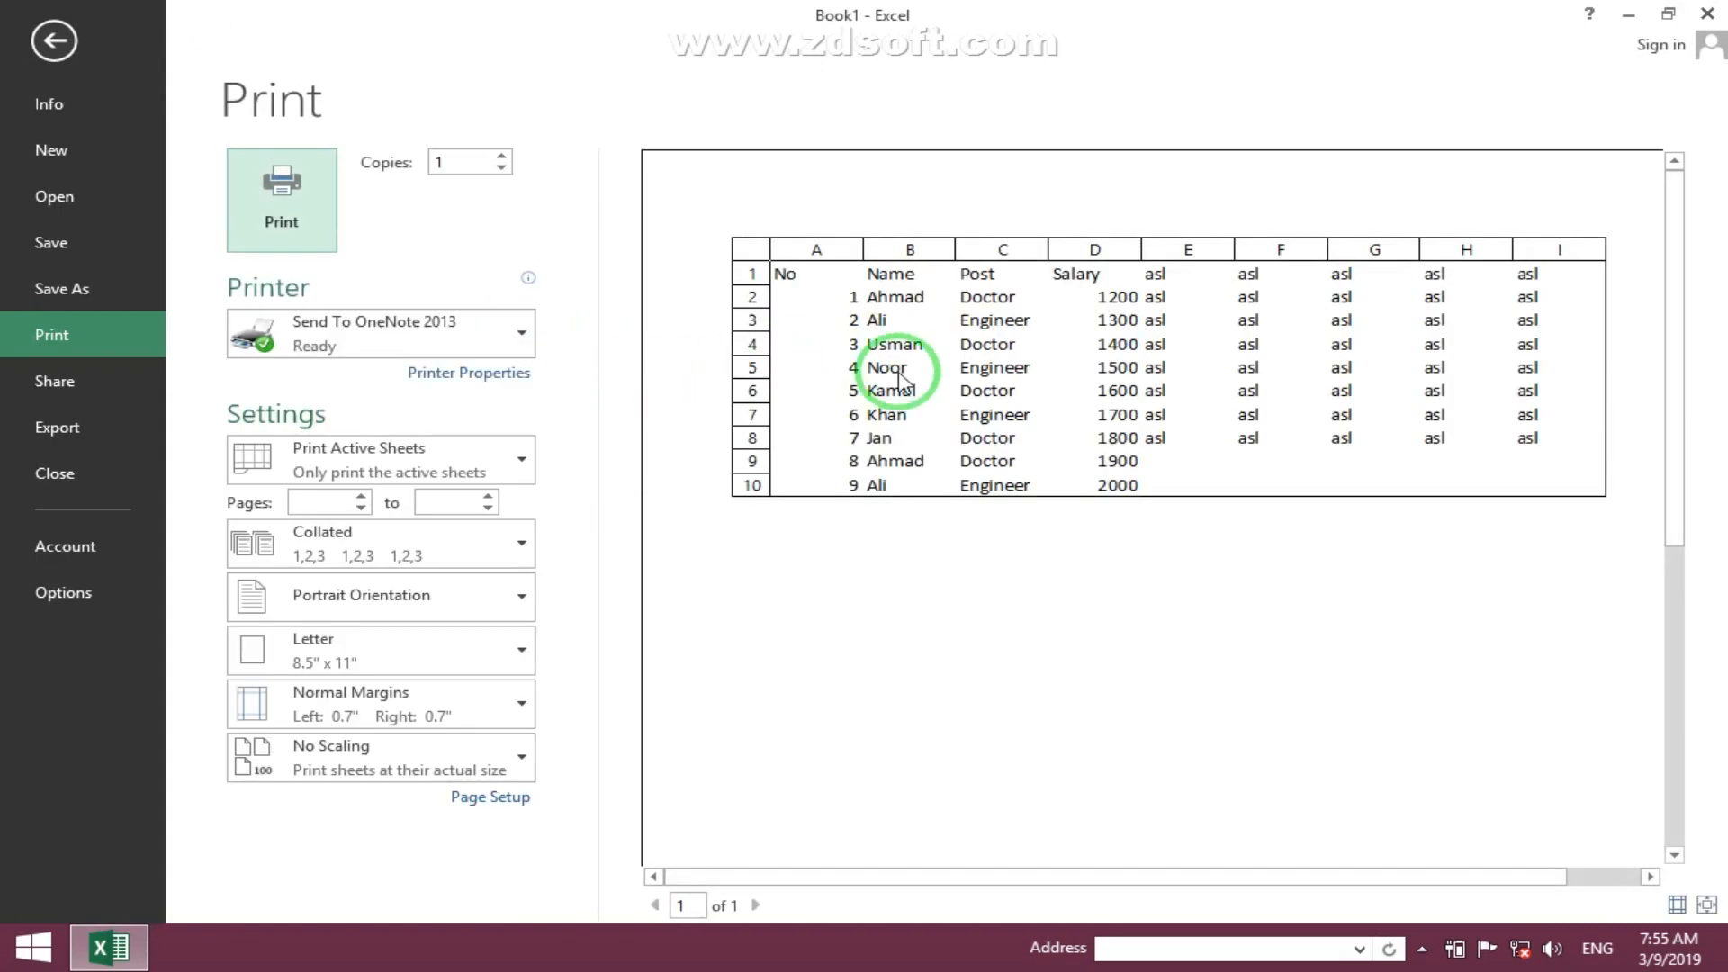
key("Escape")
- Clear the asl text from E1:I8 and preview the printout
left_click_drag(671, 287, 1185, 559)
key("Delete")
left_click(419, 322)
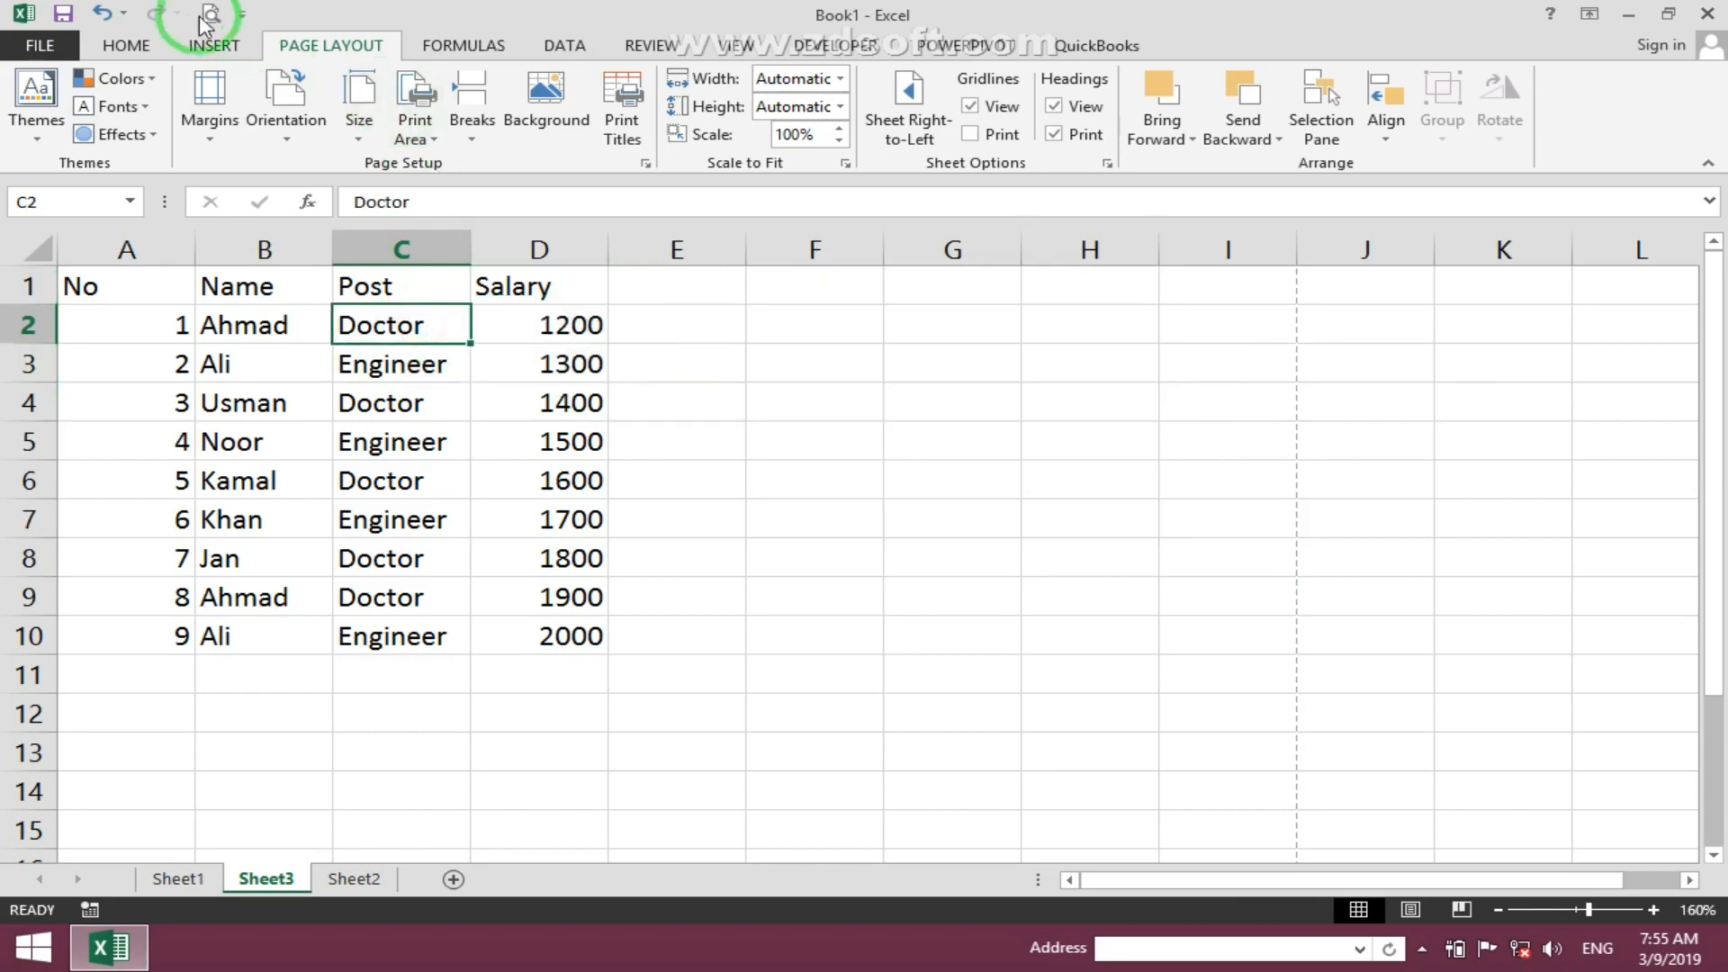
left_click(209, 15)
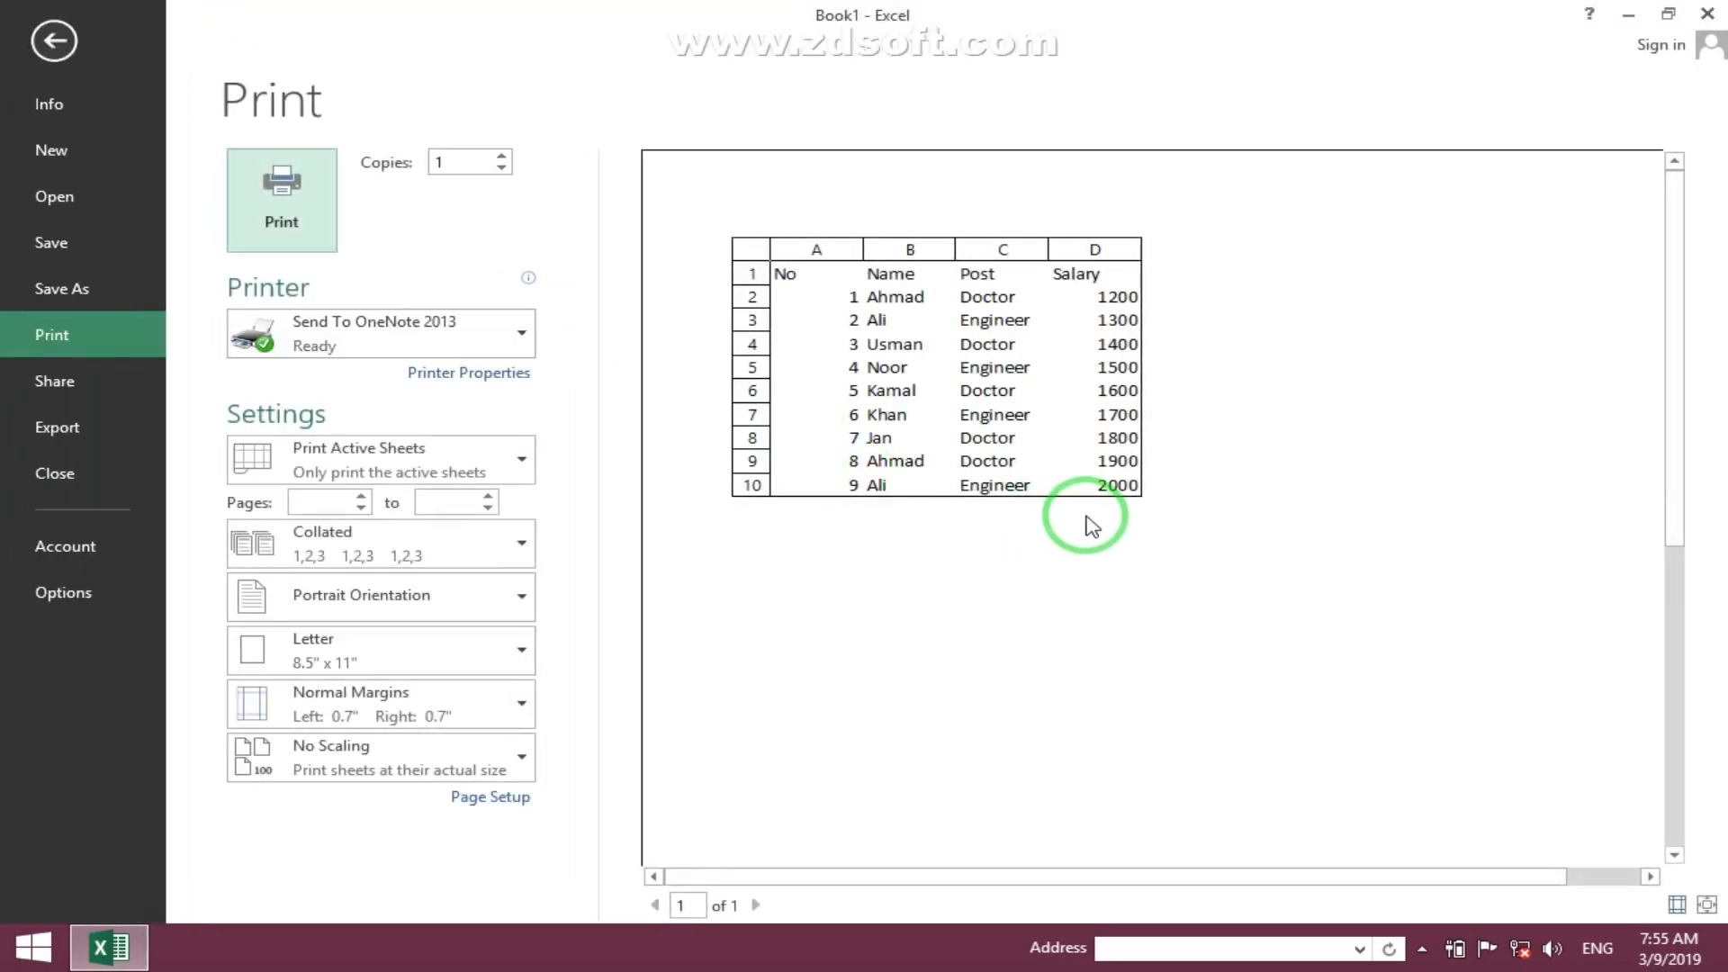
key("Escape")
- Turn off Row and column headings printing in Page Setup
left_click(621, 122)
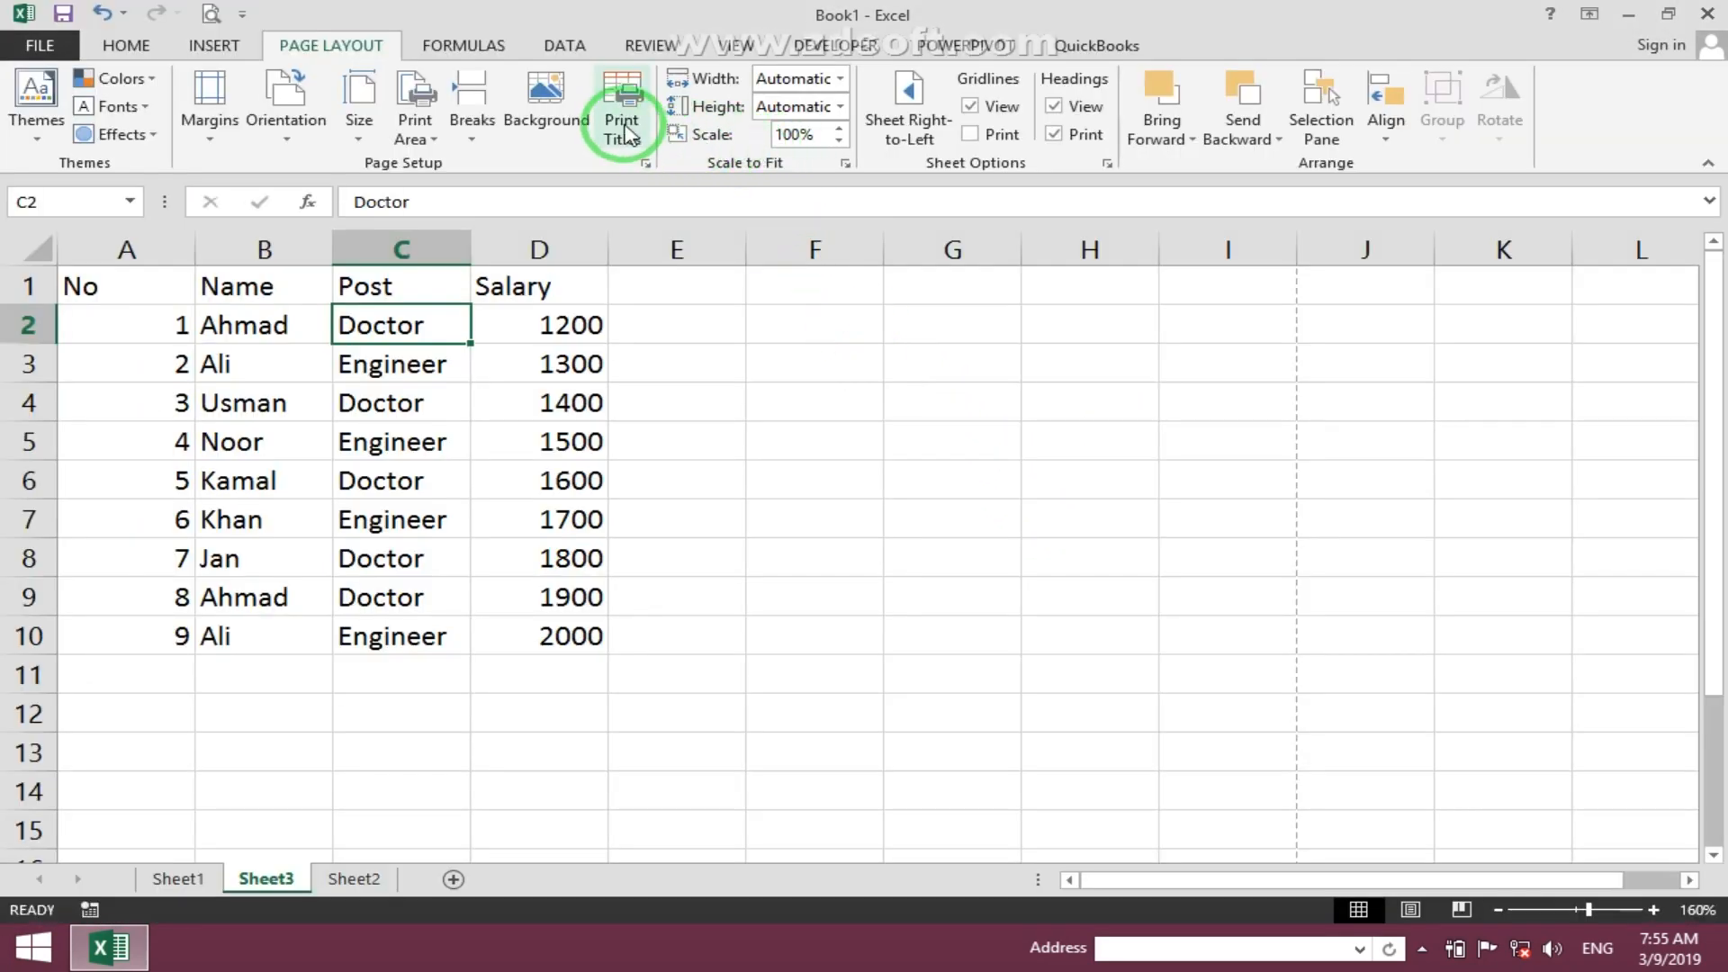
left_click(903, 454)
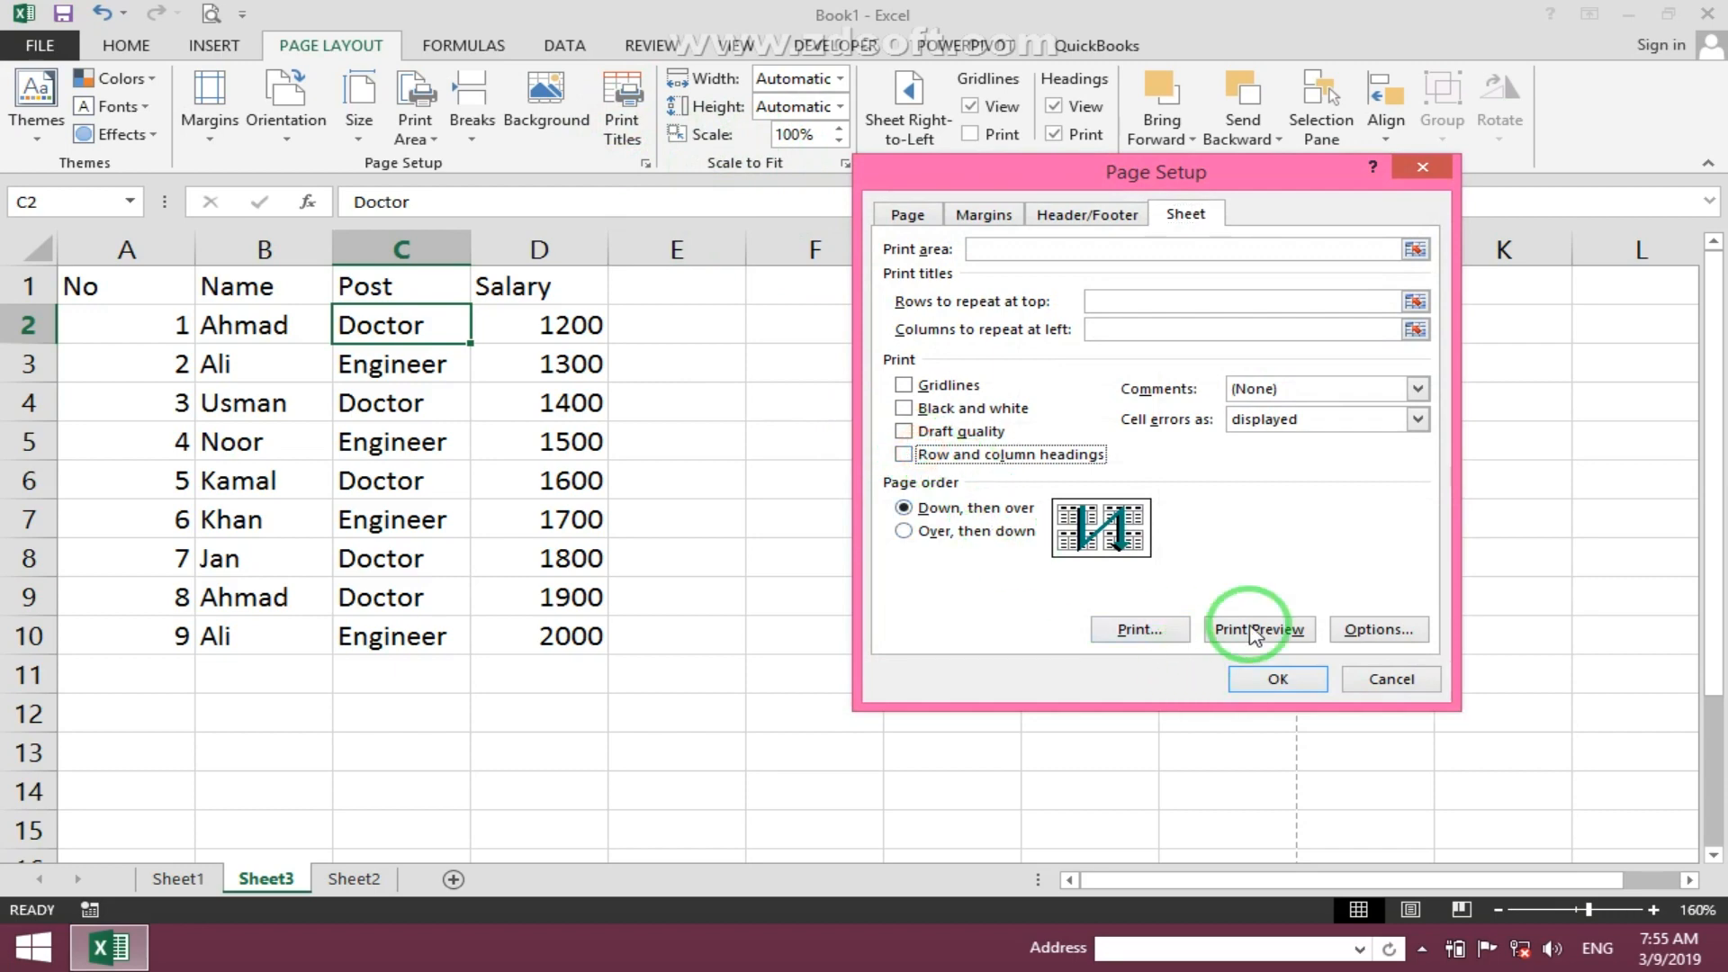
left_click(1329, 682)
- Add a comment to cell D4 reading dfgdsfgsdfgsdfgsd
left_click(914, 610)
left_click(551, 393)
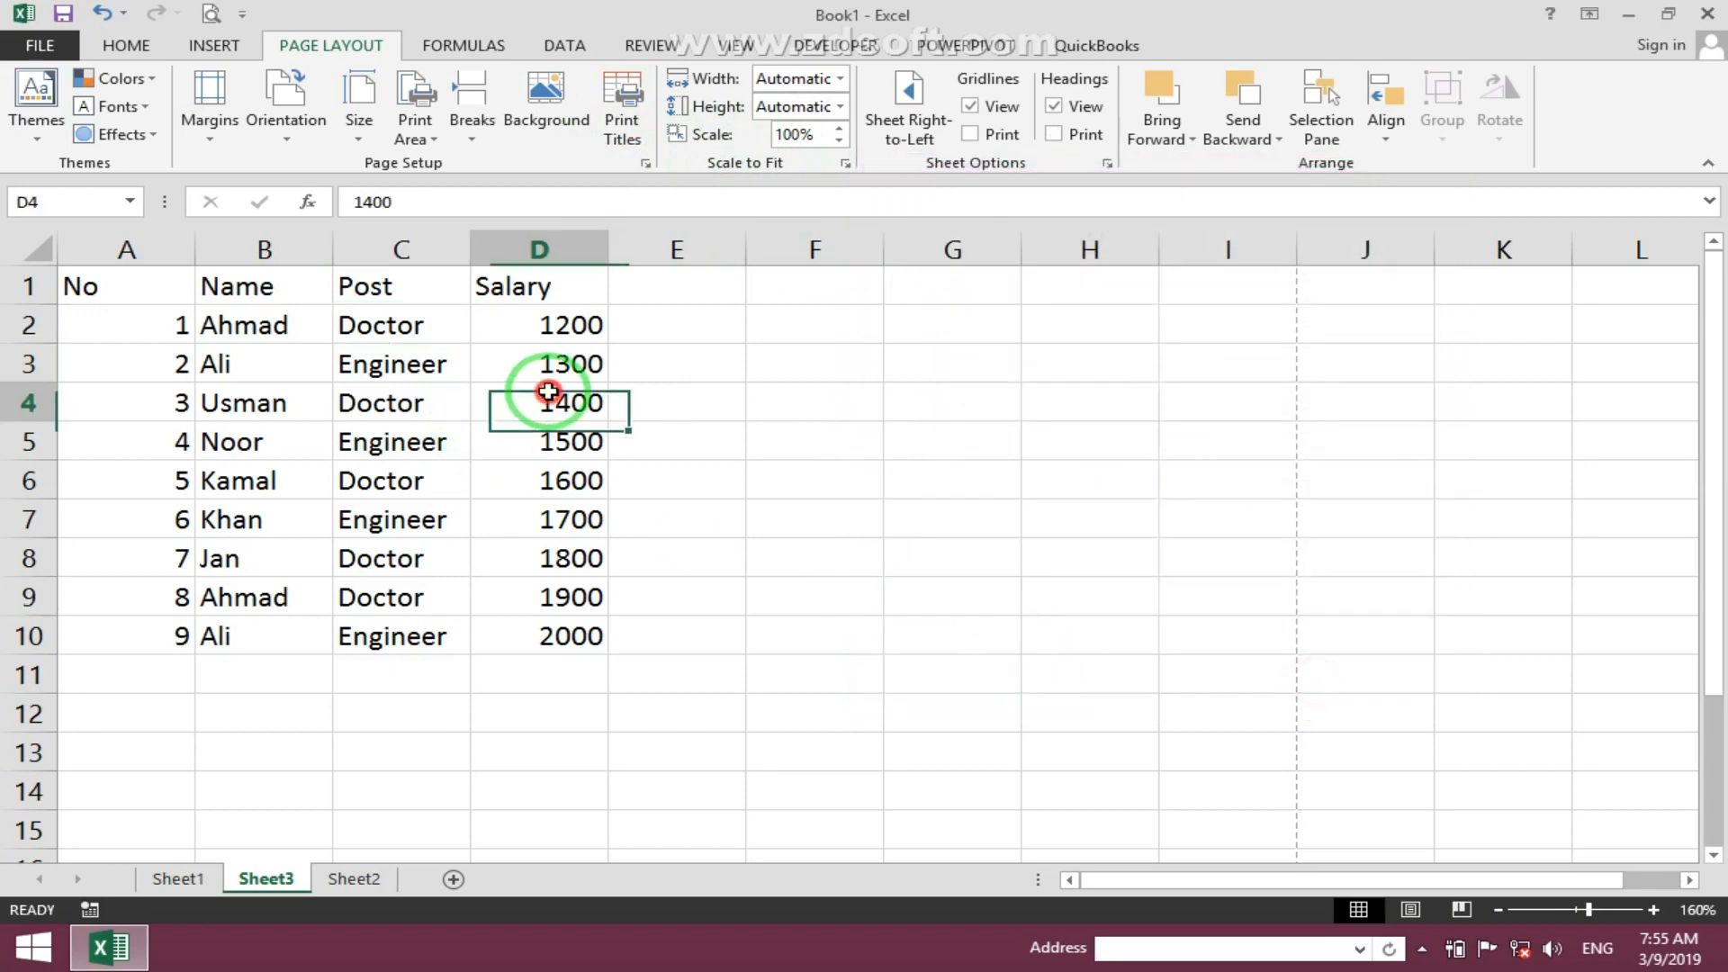
left_click(630, 108)
left_click(652, 45)
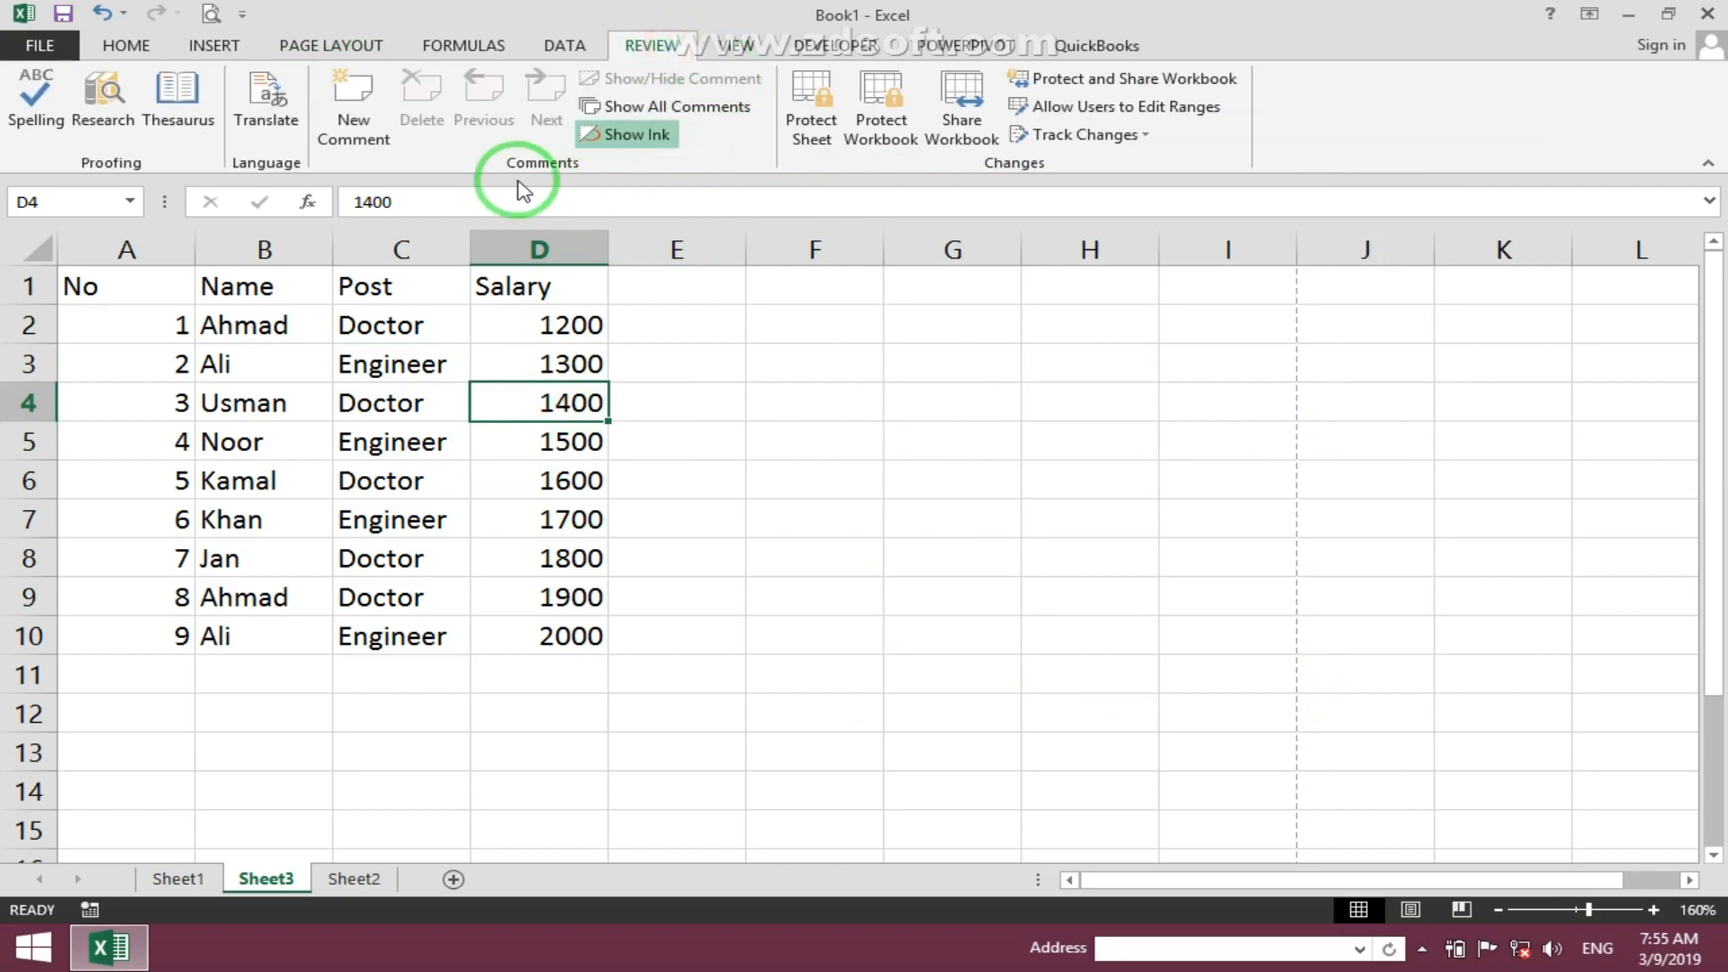
left_click(347, 115)
type("dfgdsfgsdf")
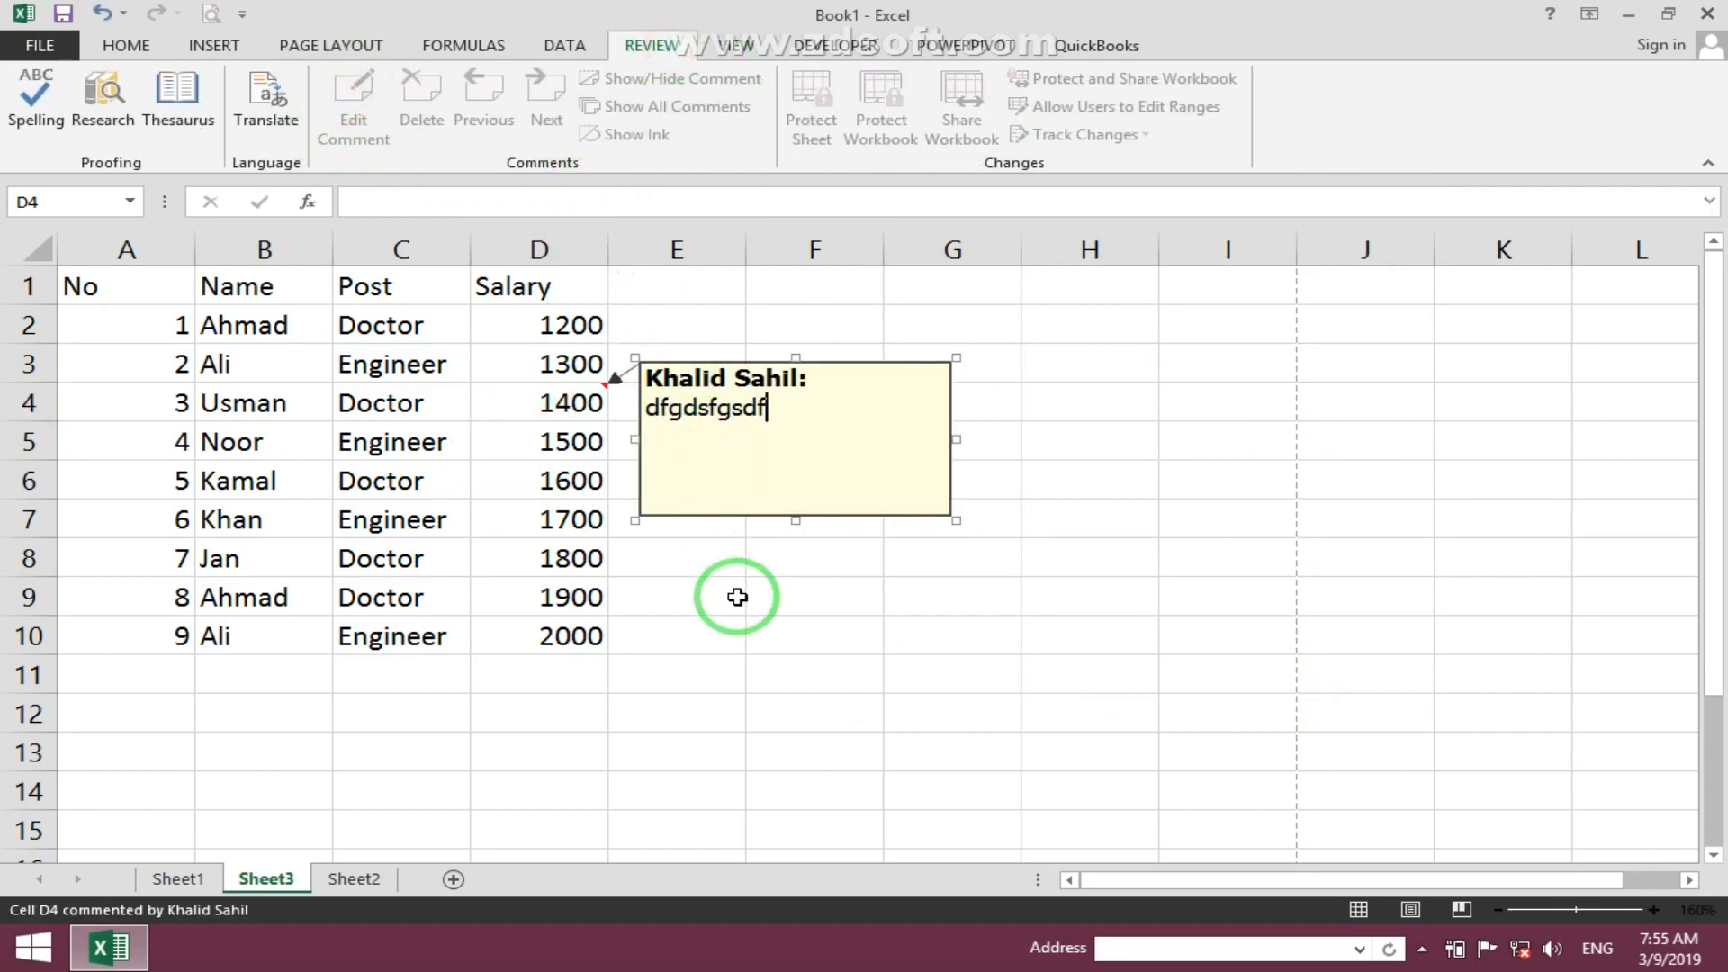
type("gsdfgsd")
left_click(765, 630)
- Show all comments on the sheet and open the print preview
left_click(589, 396)
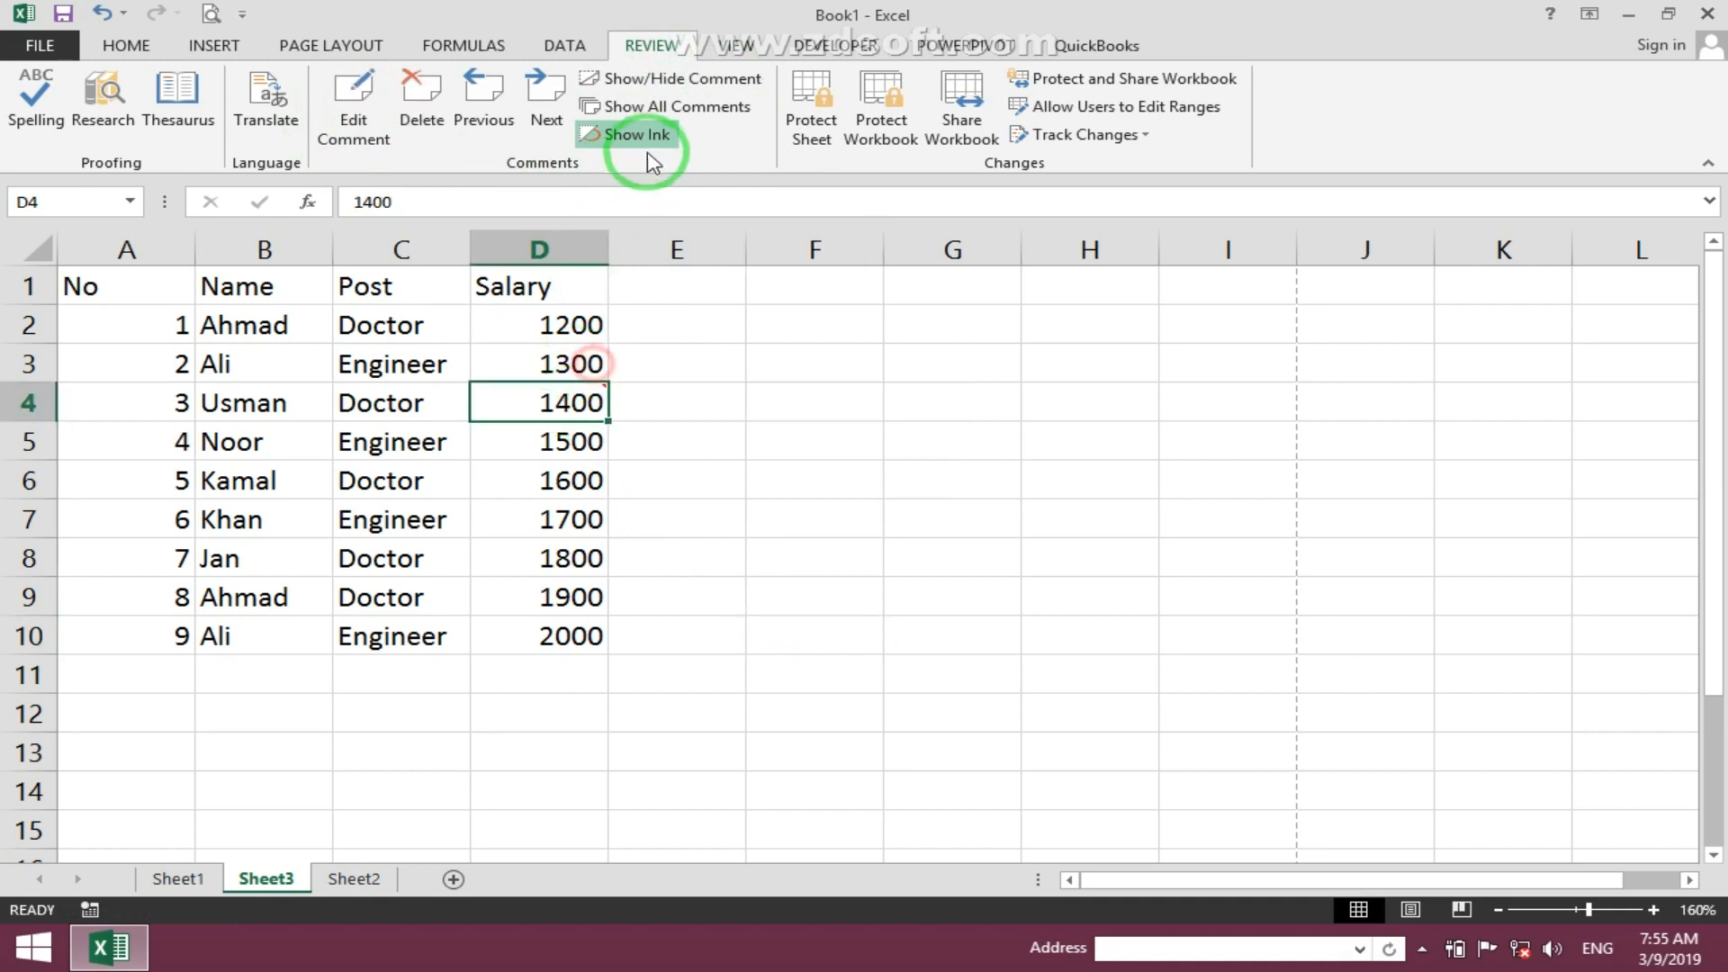
left_click(639, 107)
left_click(819, 638)
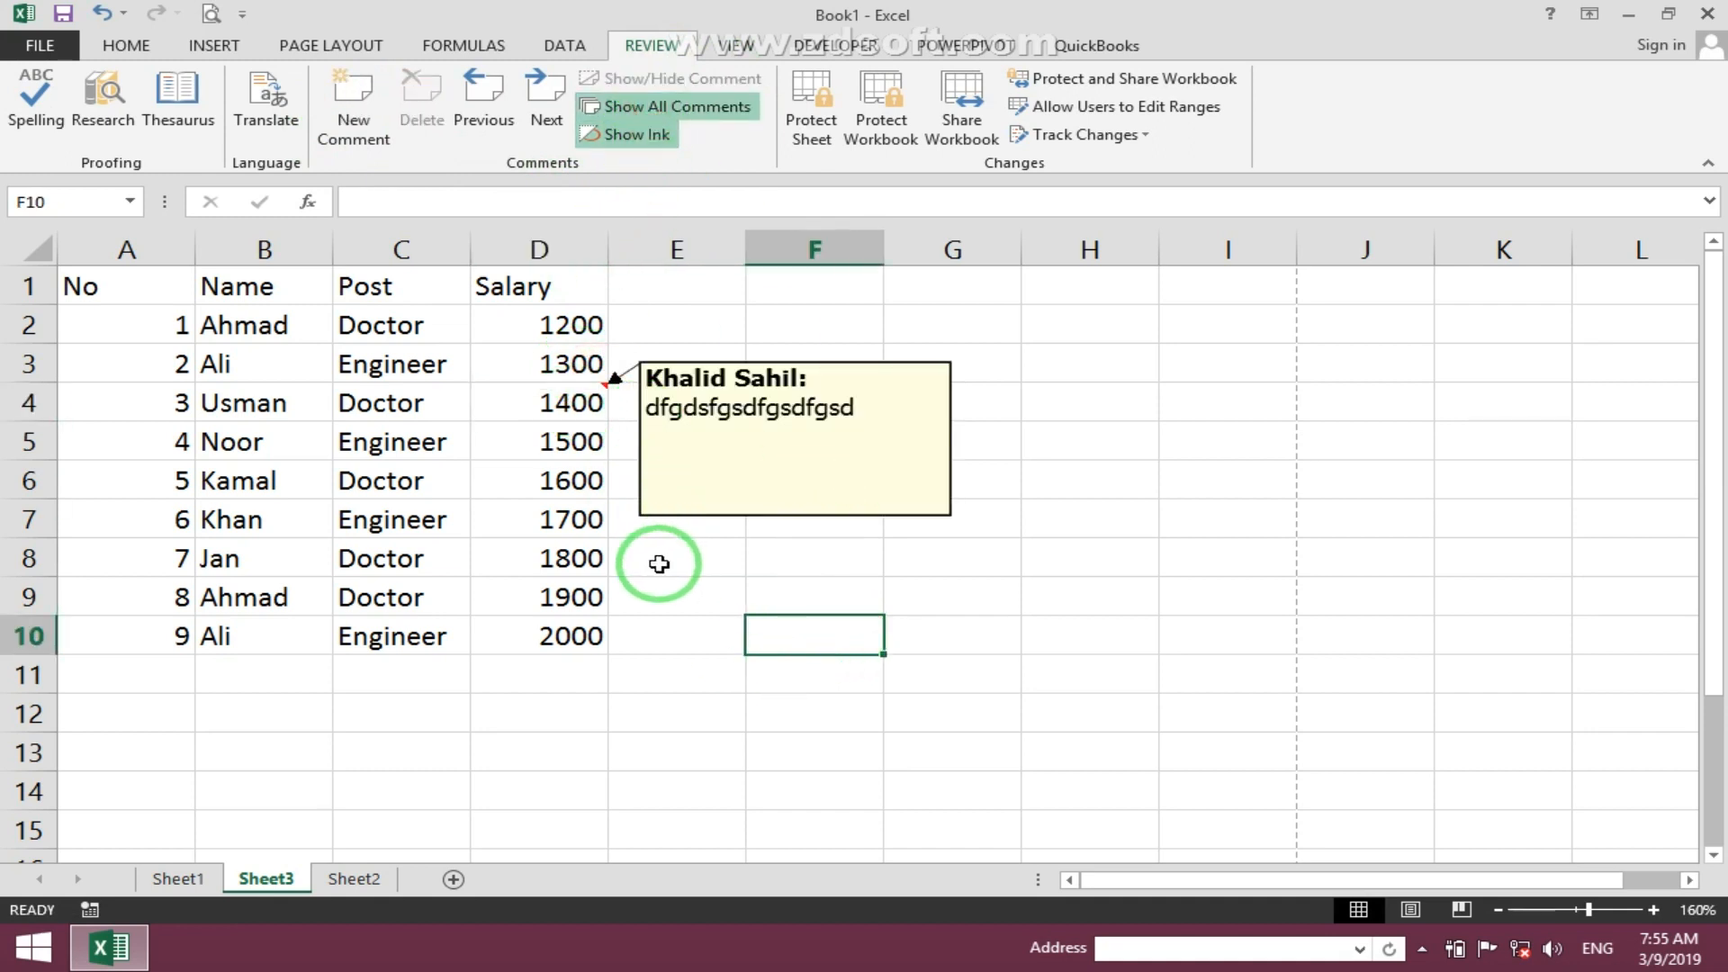
left_click(211, 12)
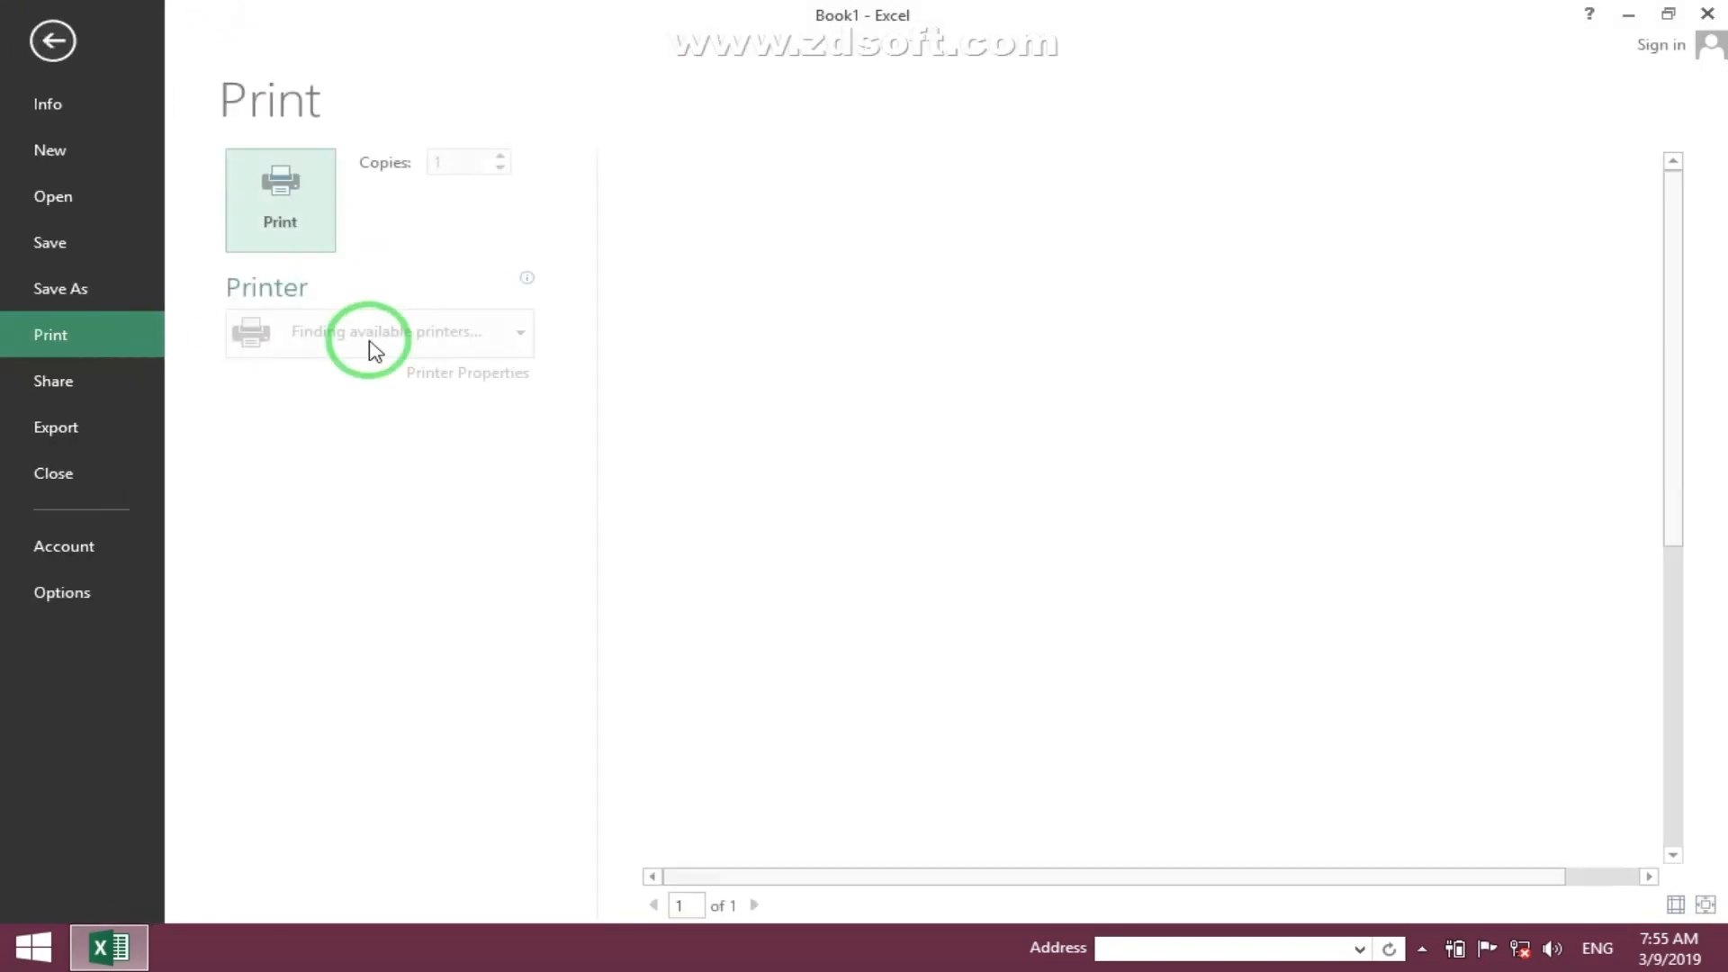
left_click(54, 40)
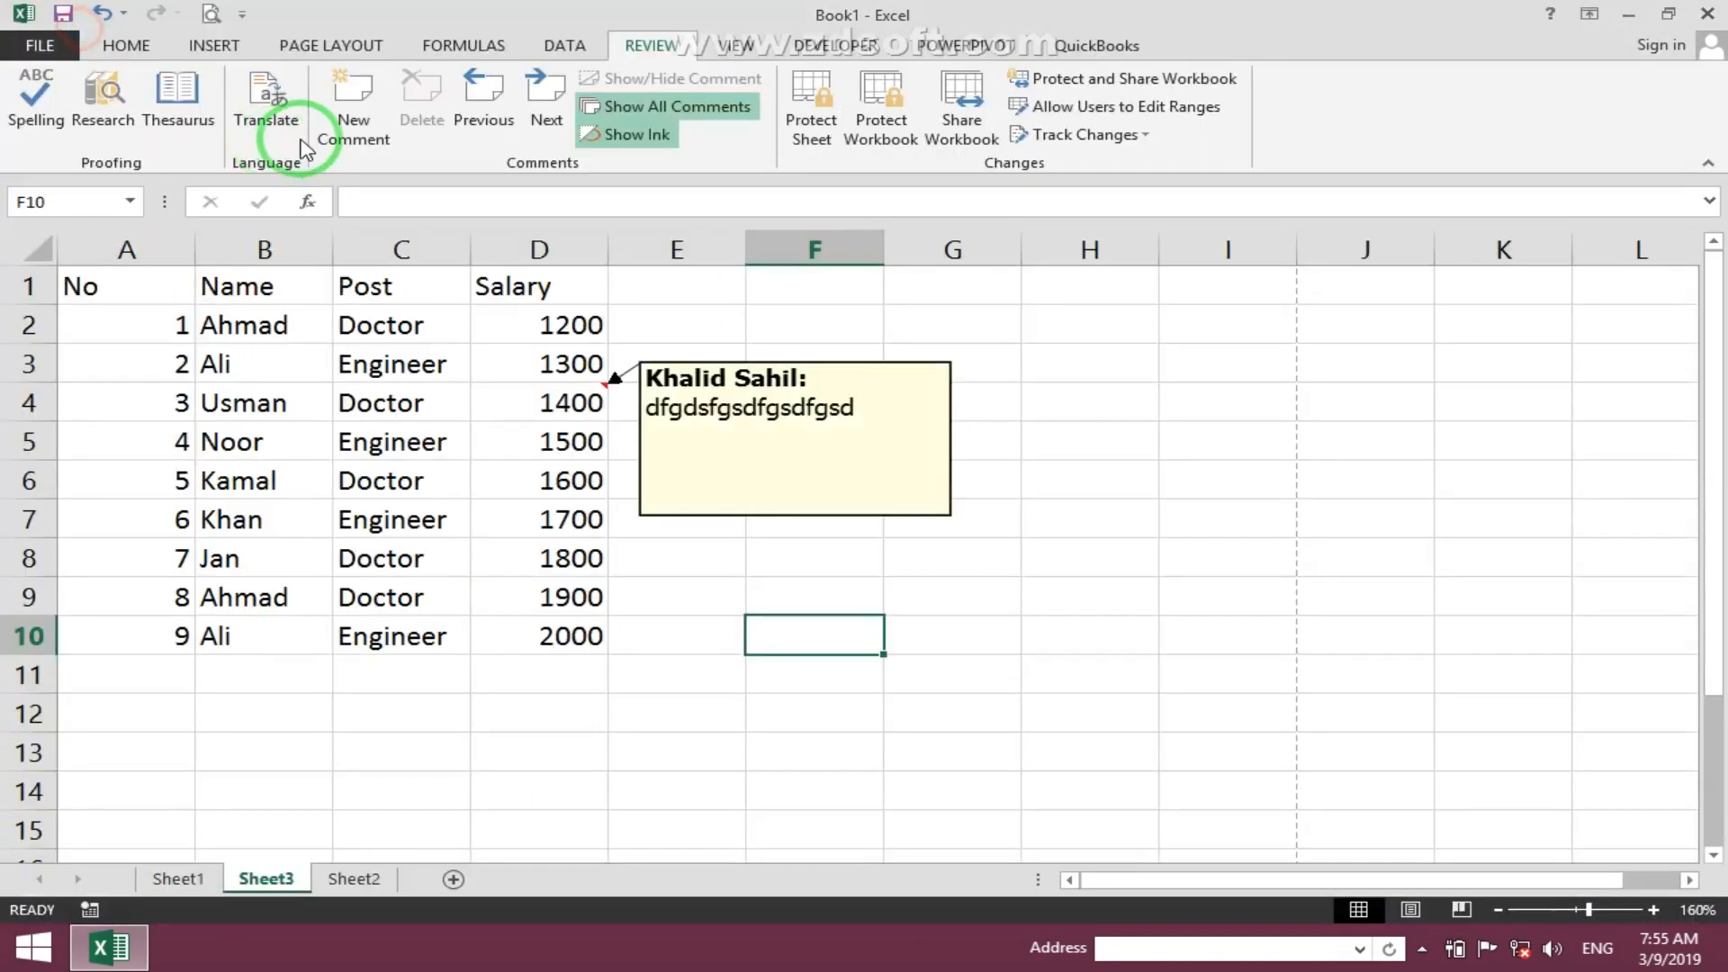
- Set comments to print As displayed on sheet in Page Setup and preview the printout
left_click(361, 50)
left_click(621, 99)
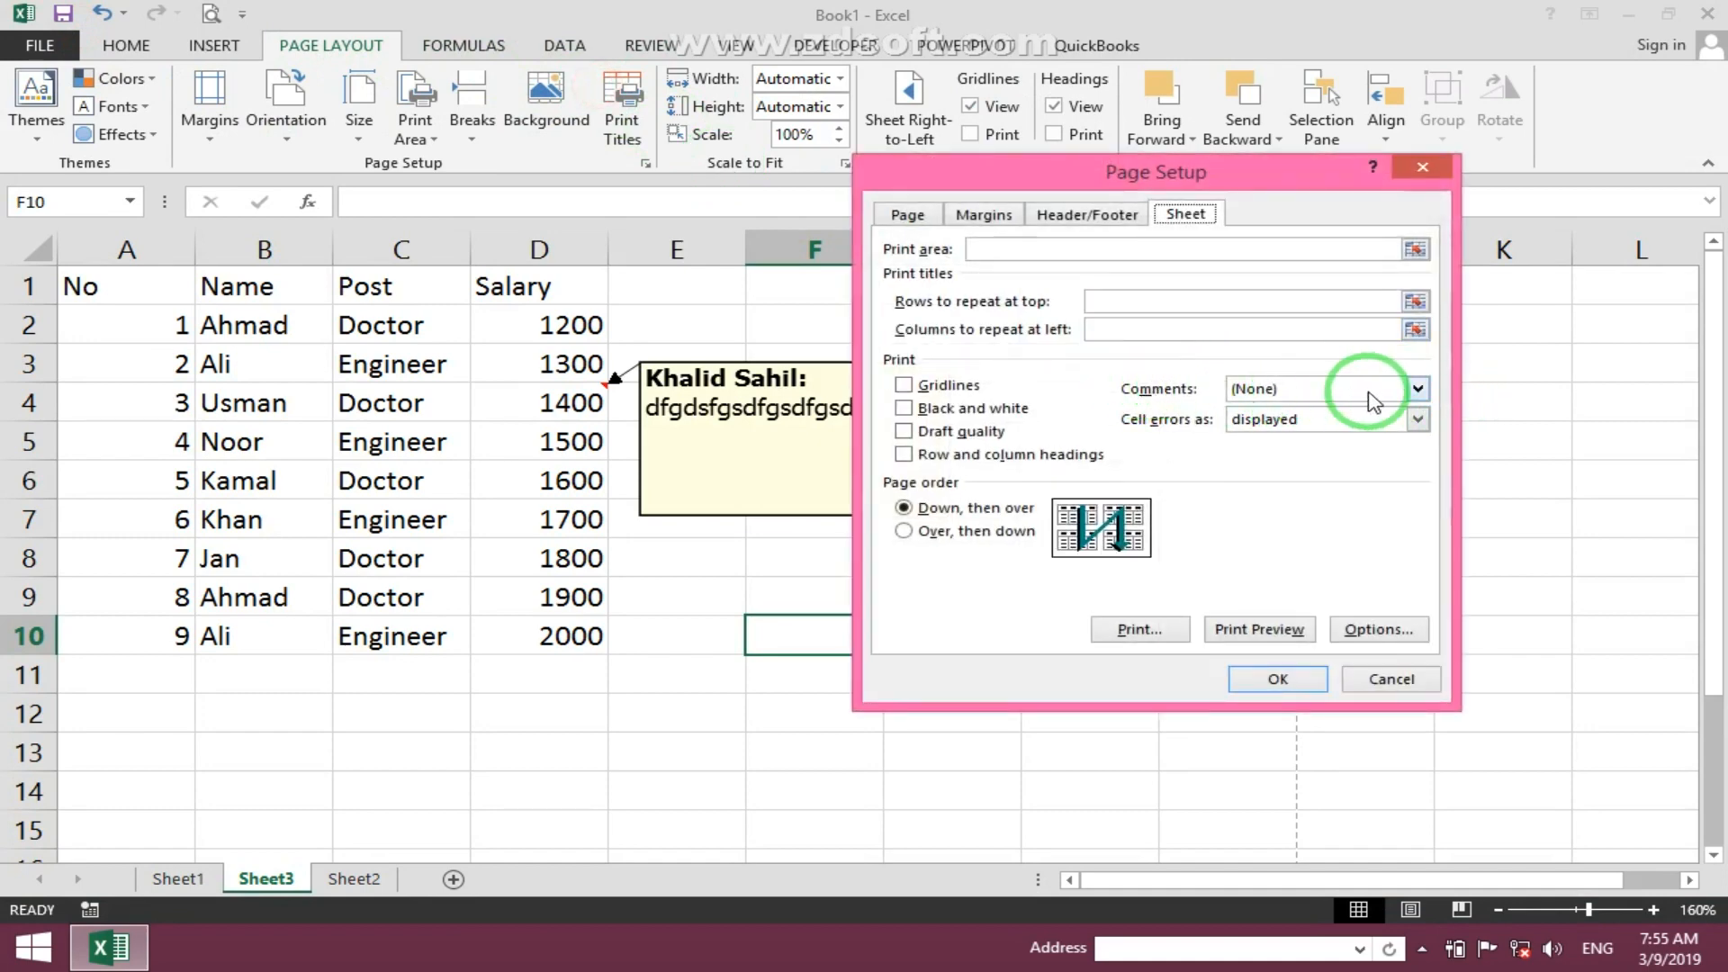
left_click(1418, 390)
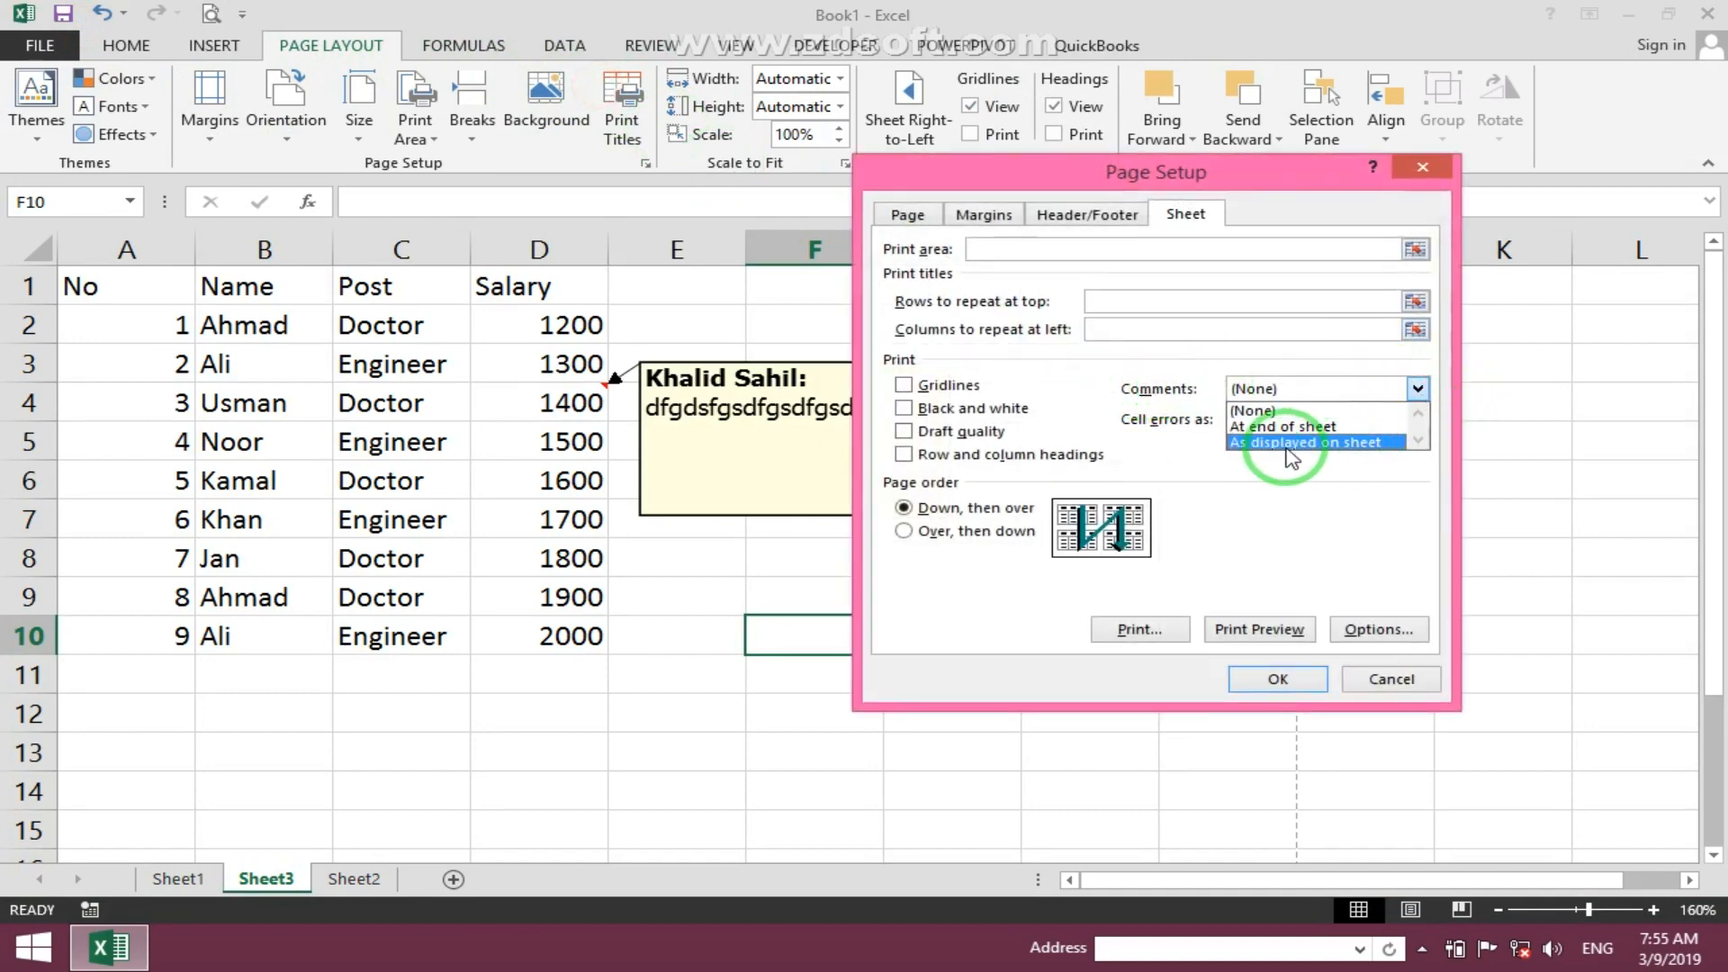
left_click(1359, 443)
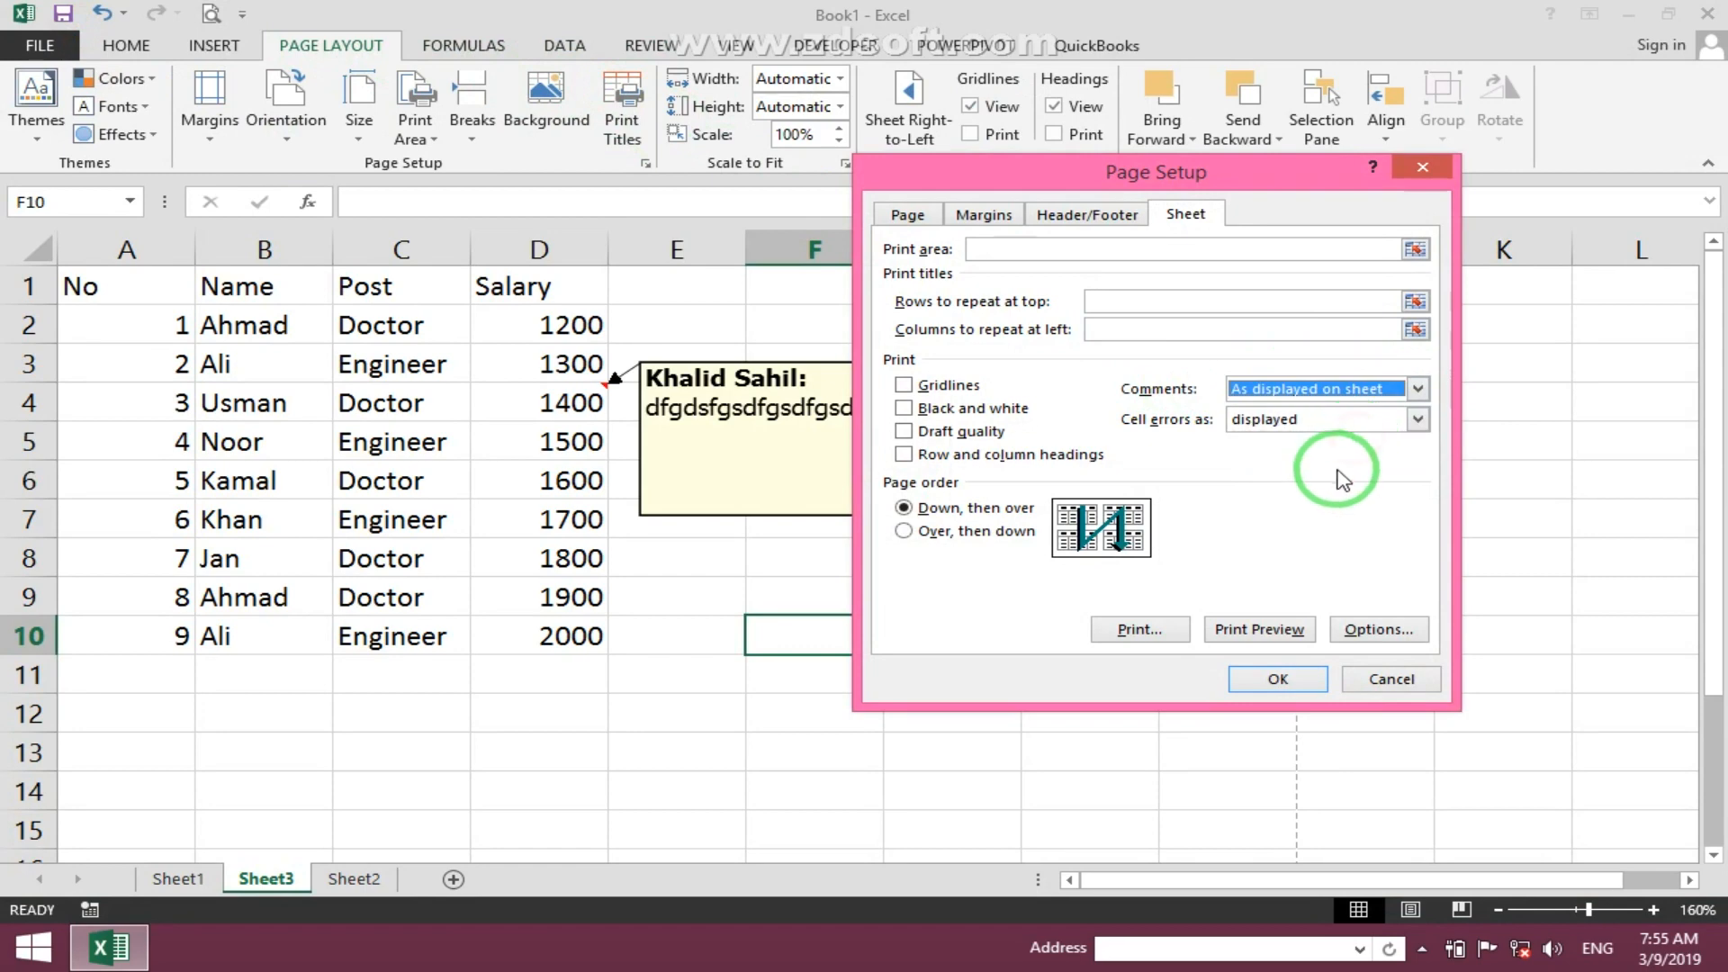
left_click(1270, 682)
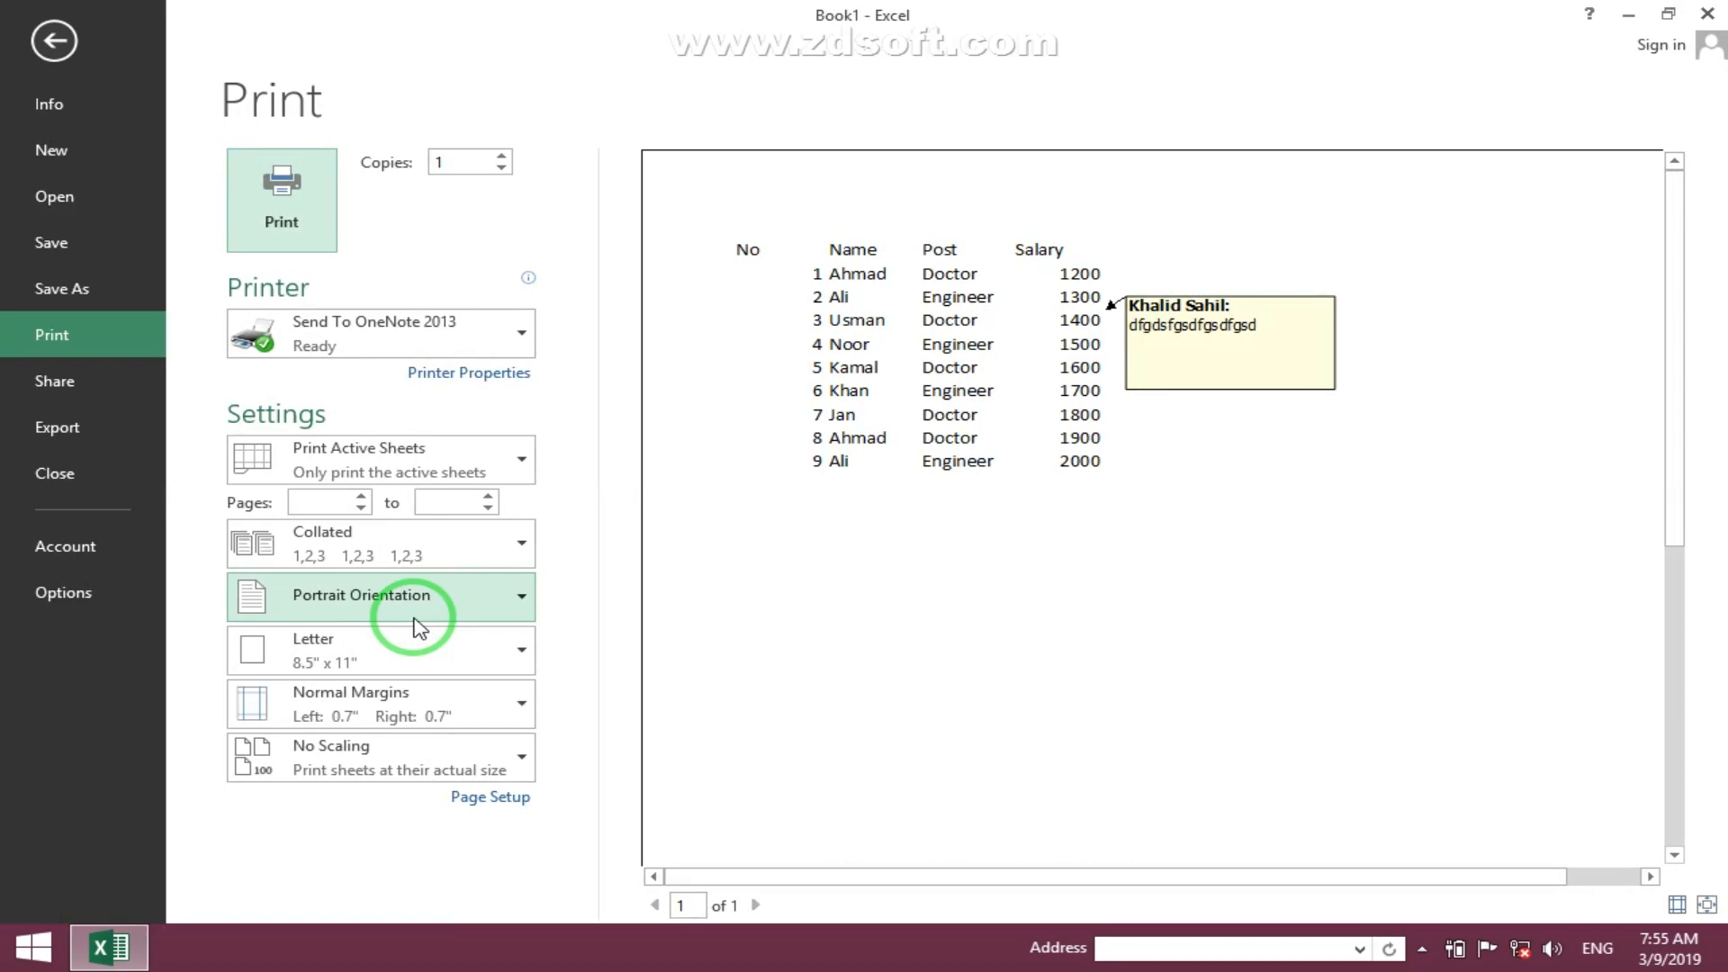
key("Escape")
- Set comments to print At end of sheet in Page Setup and preview both pages of the printout
left_click(612, 90)
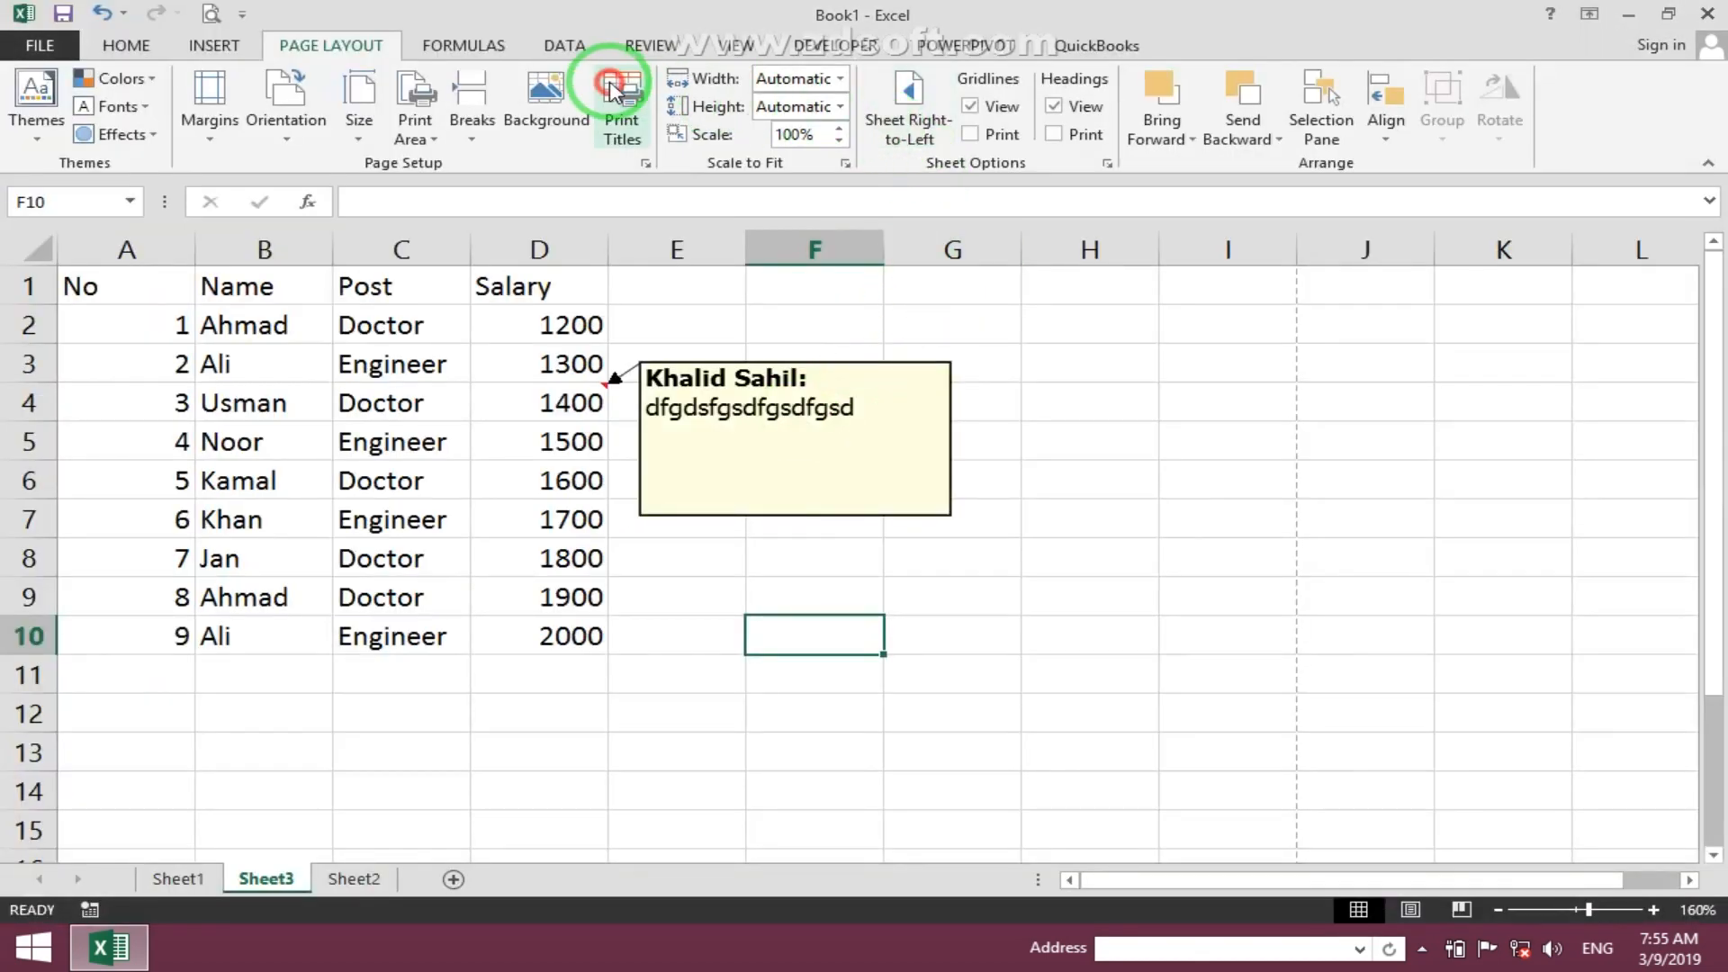
left_click(1292, 396)
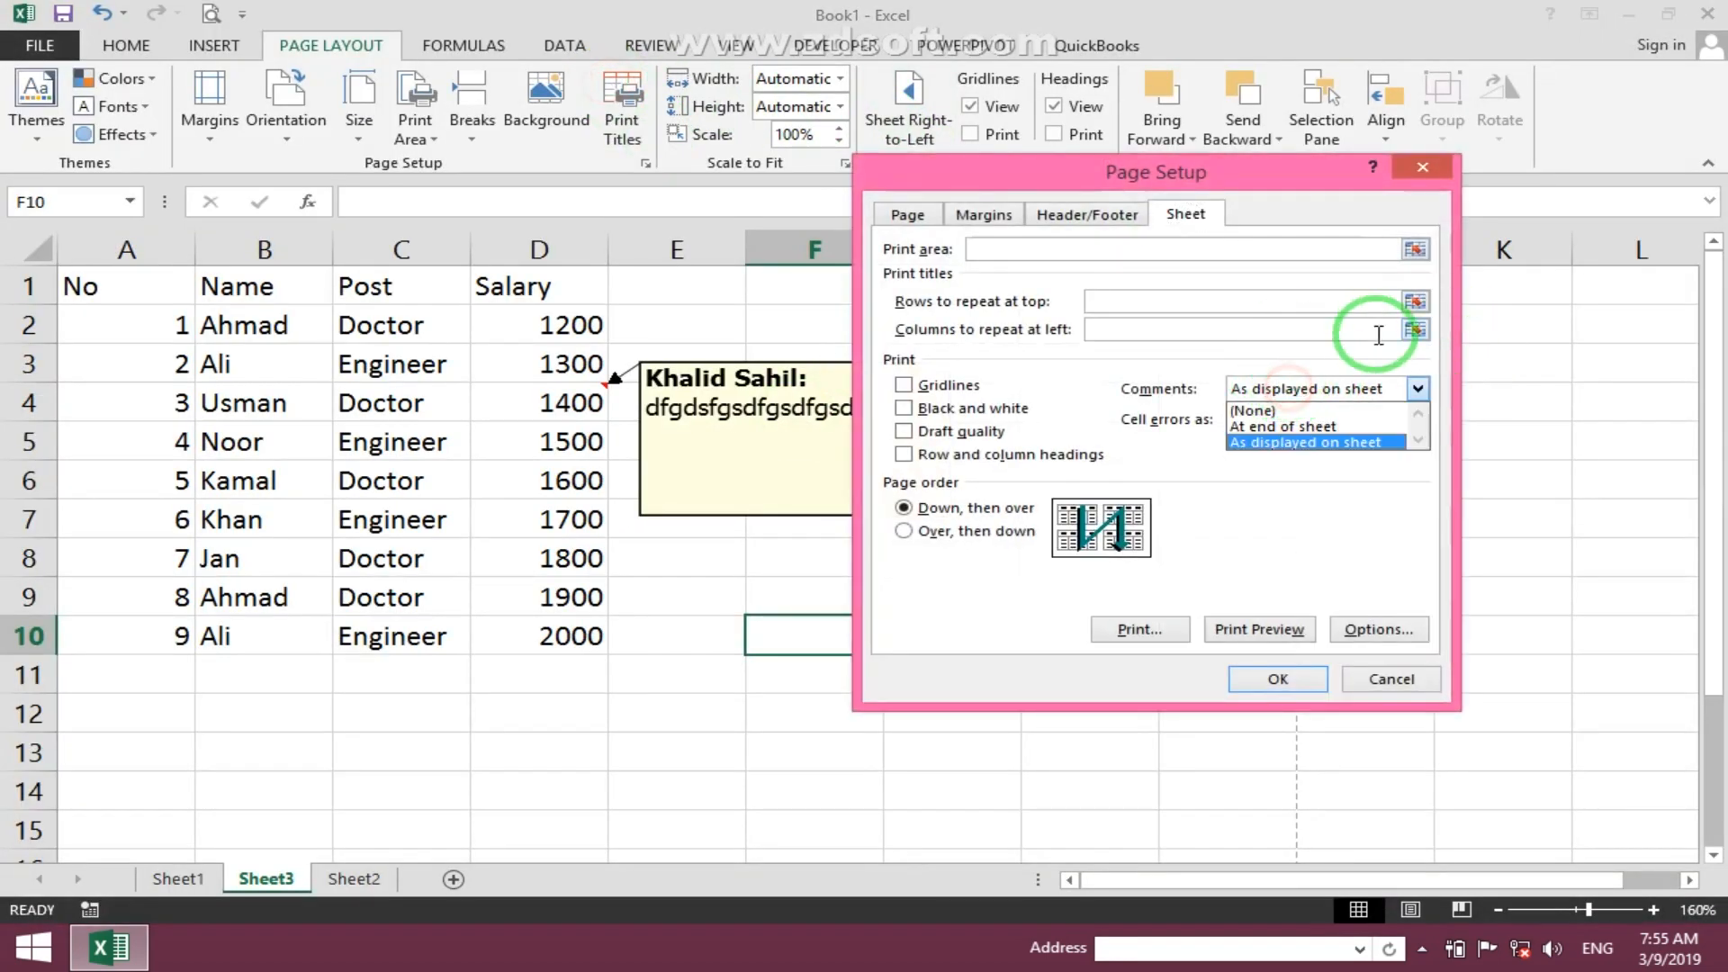
left_click(1305, 428)
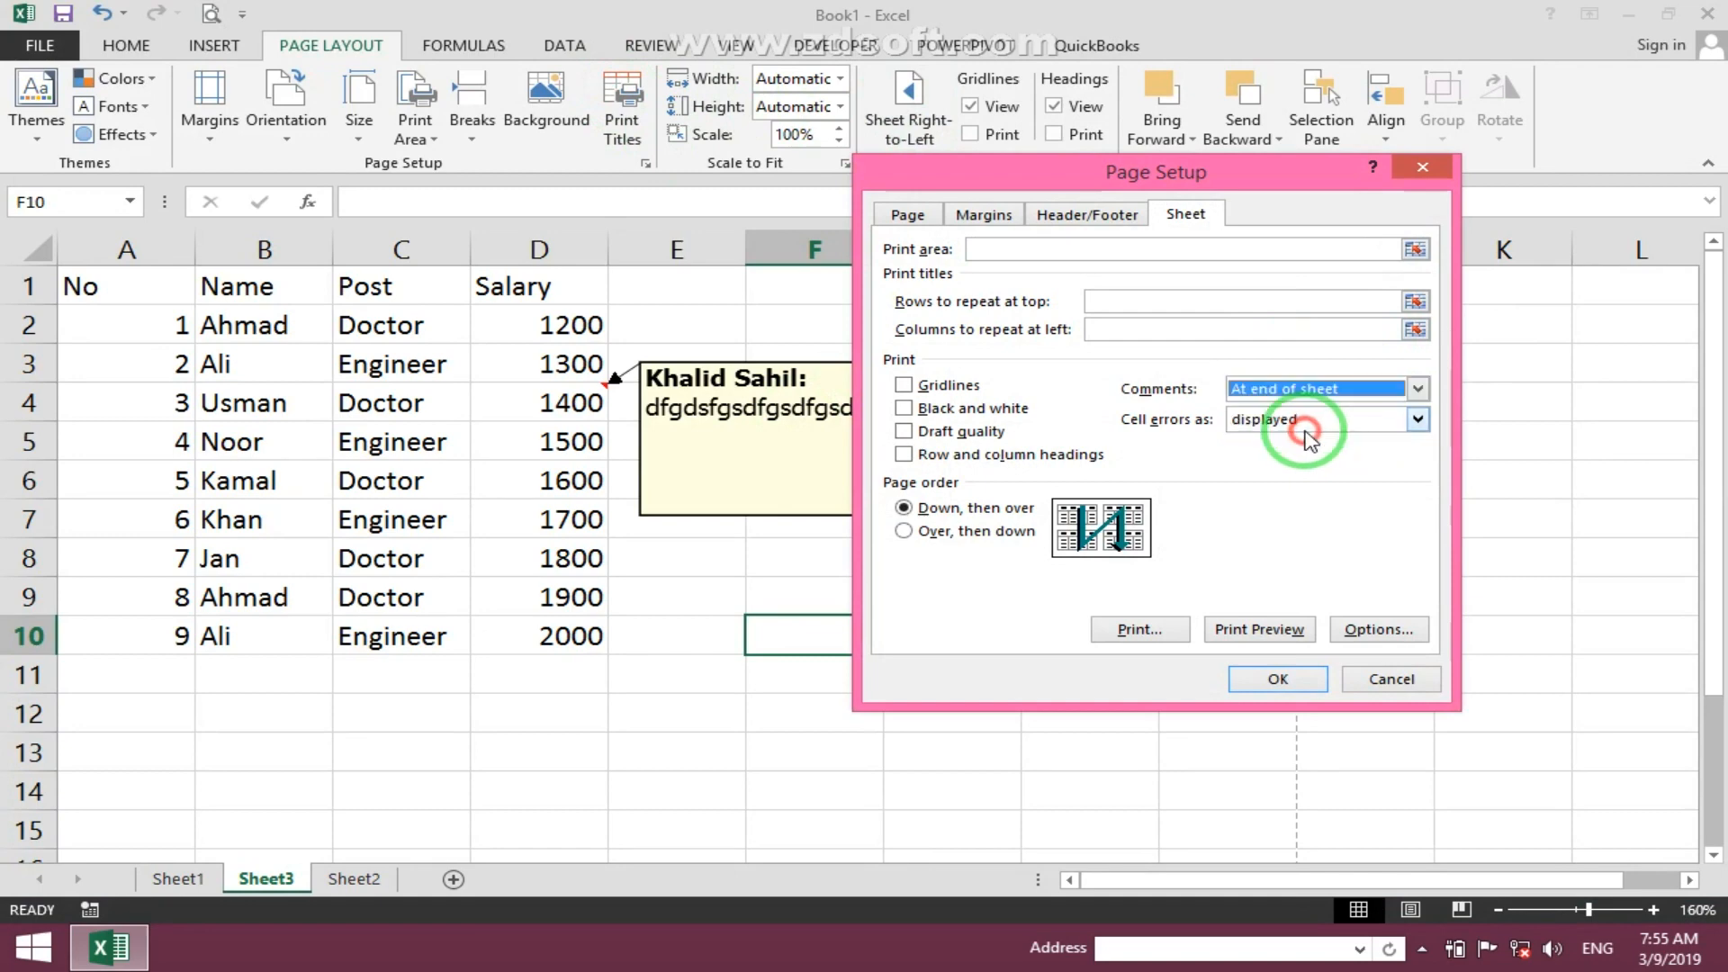
left_click(1269, 686)
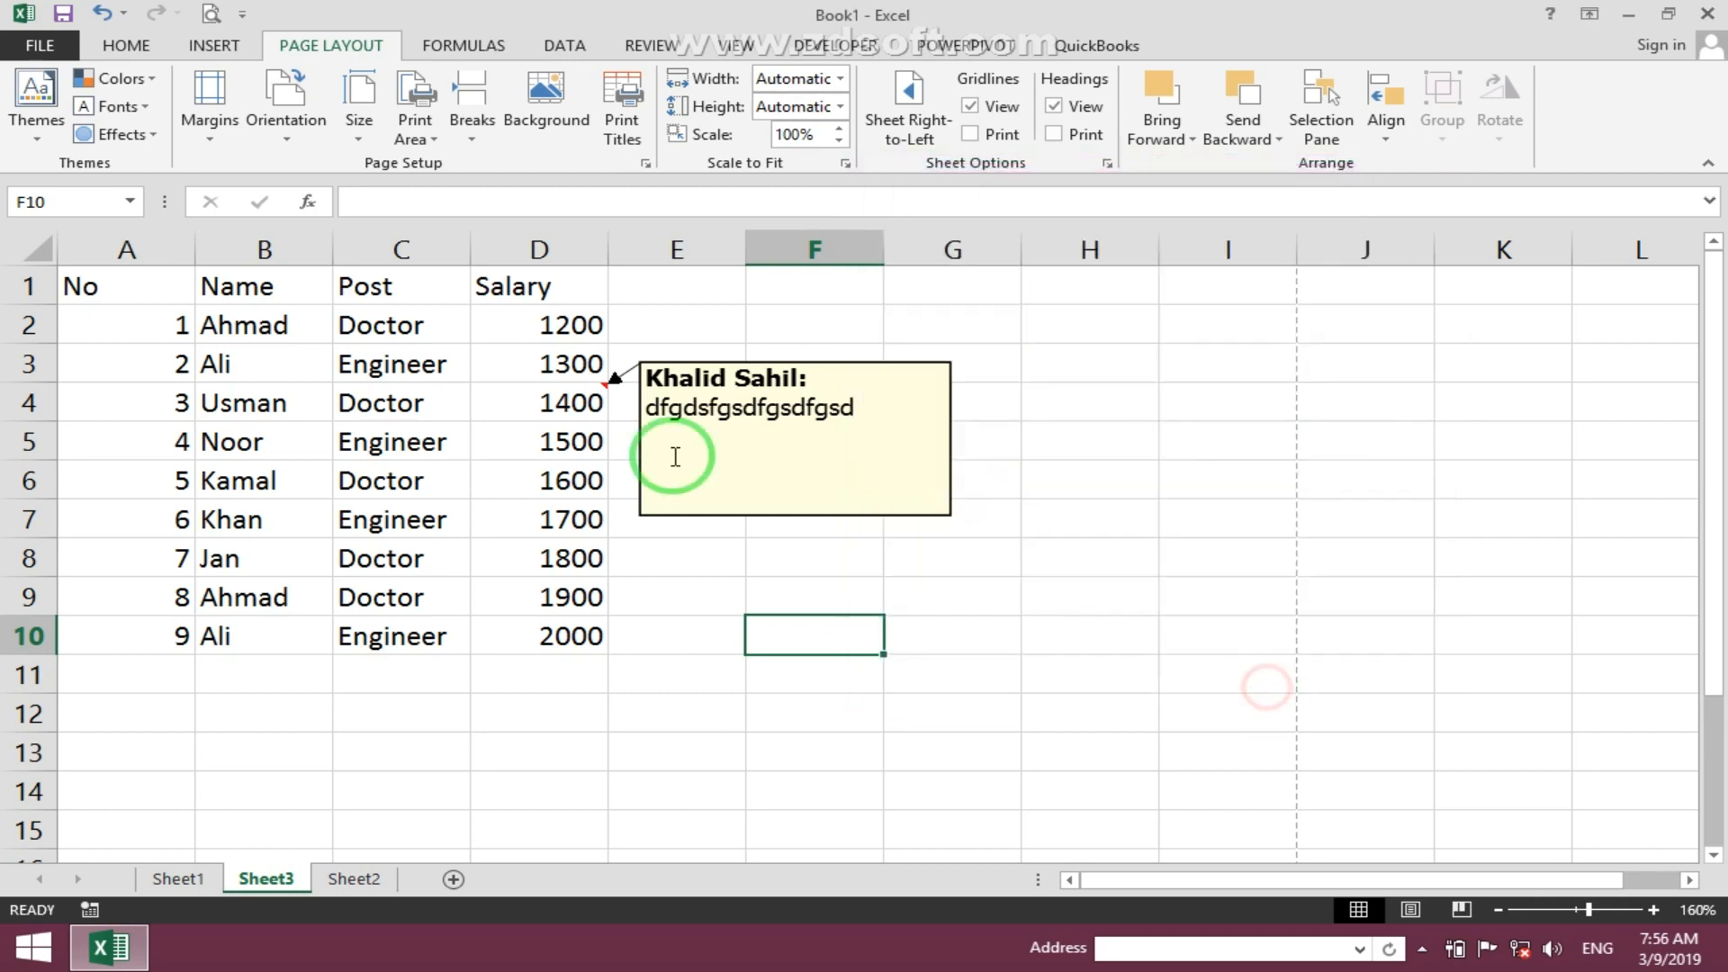
left_click(213, 13)
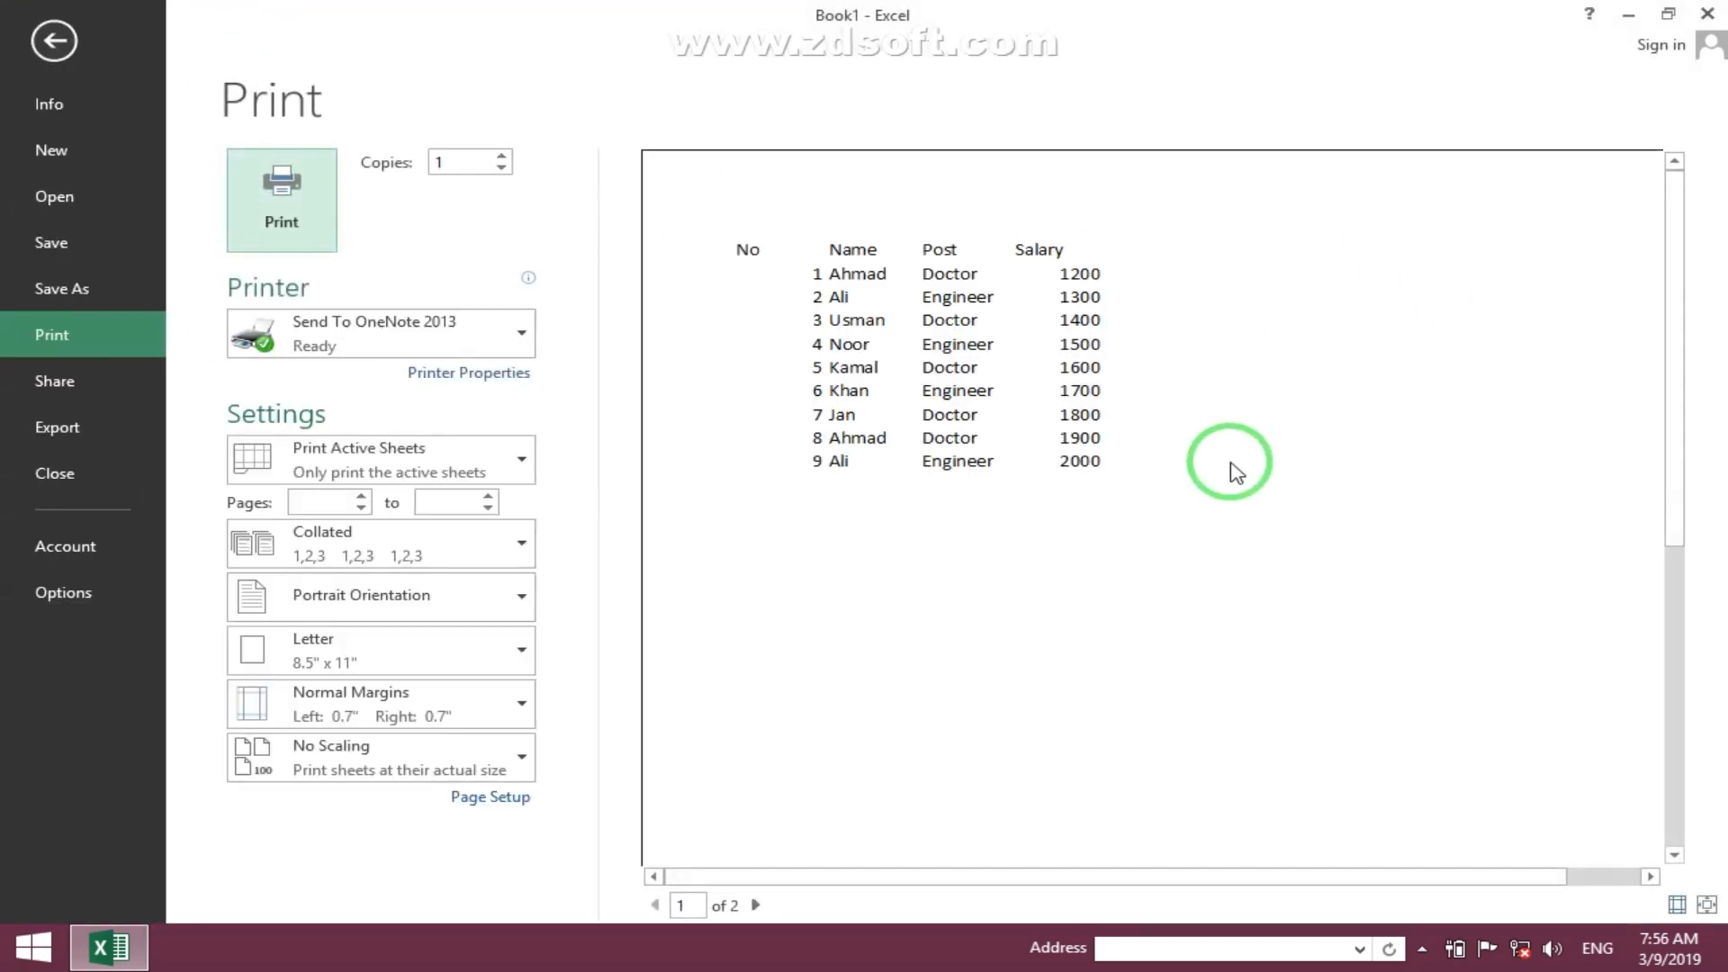
left_click(756, 905)
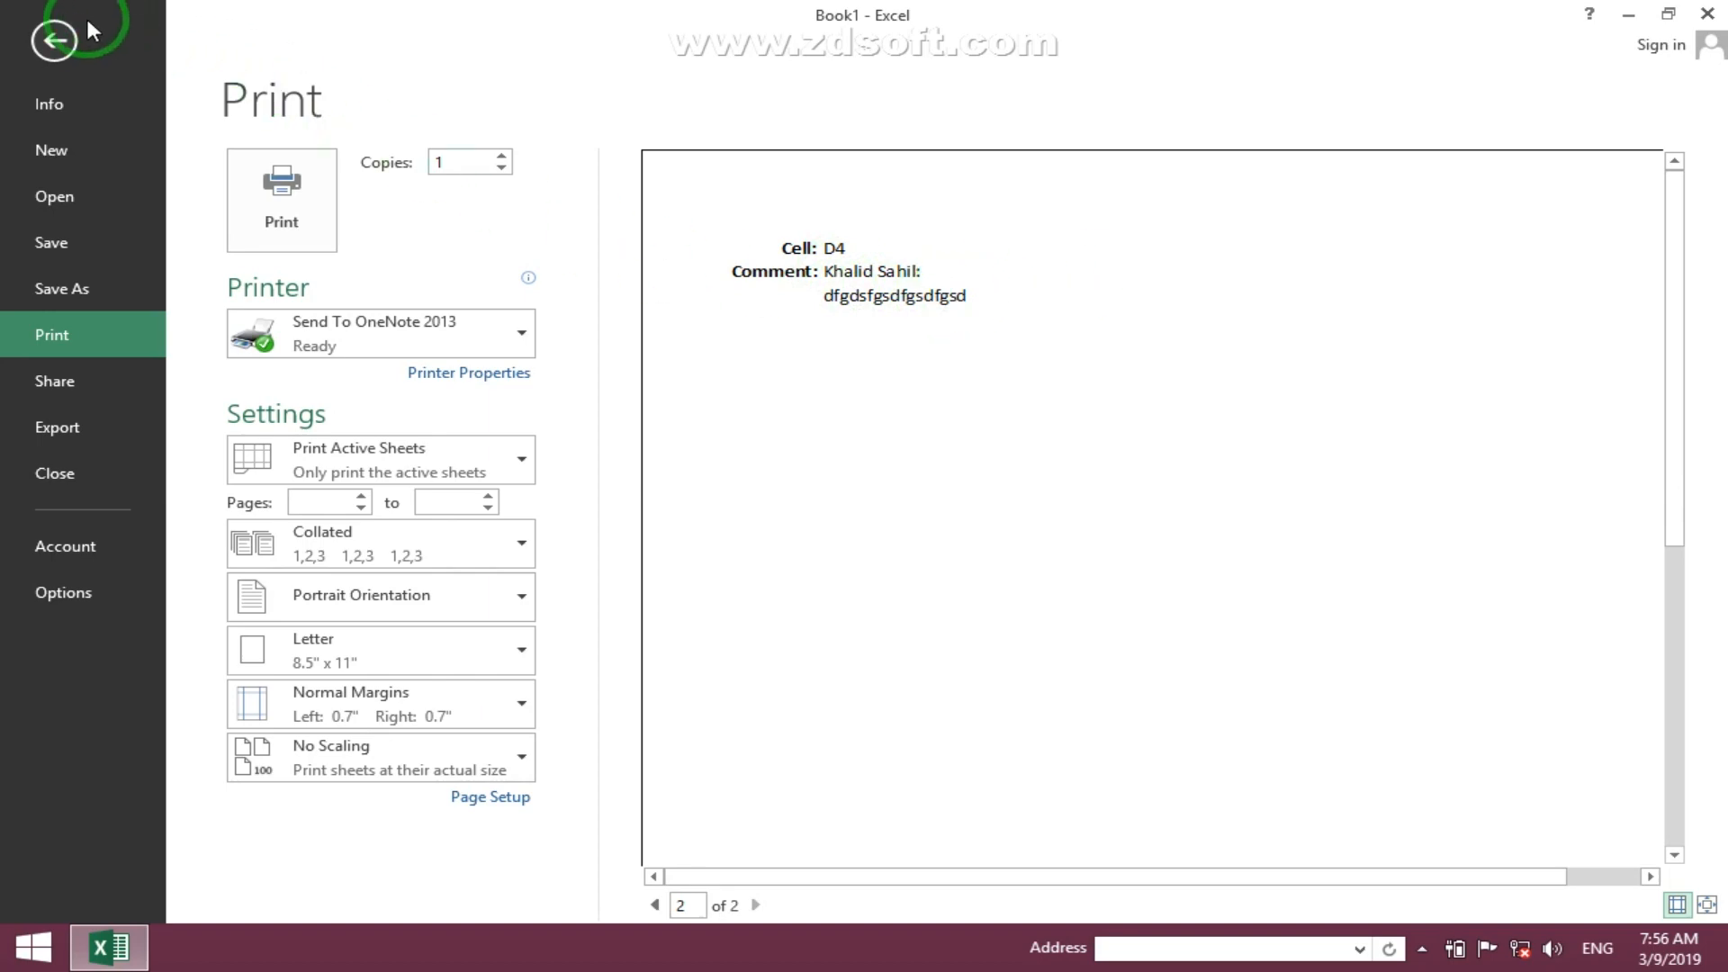
left_click(54, 40)
left_click(621, 120)
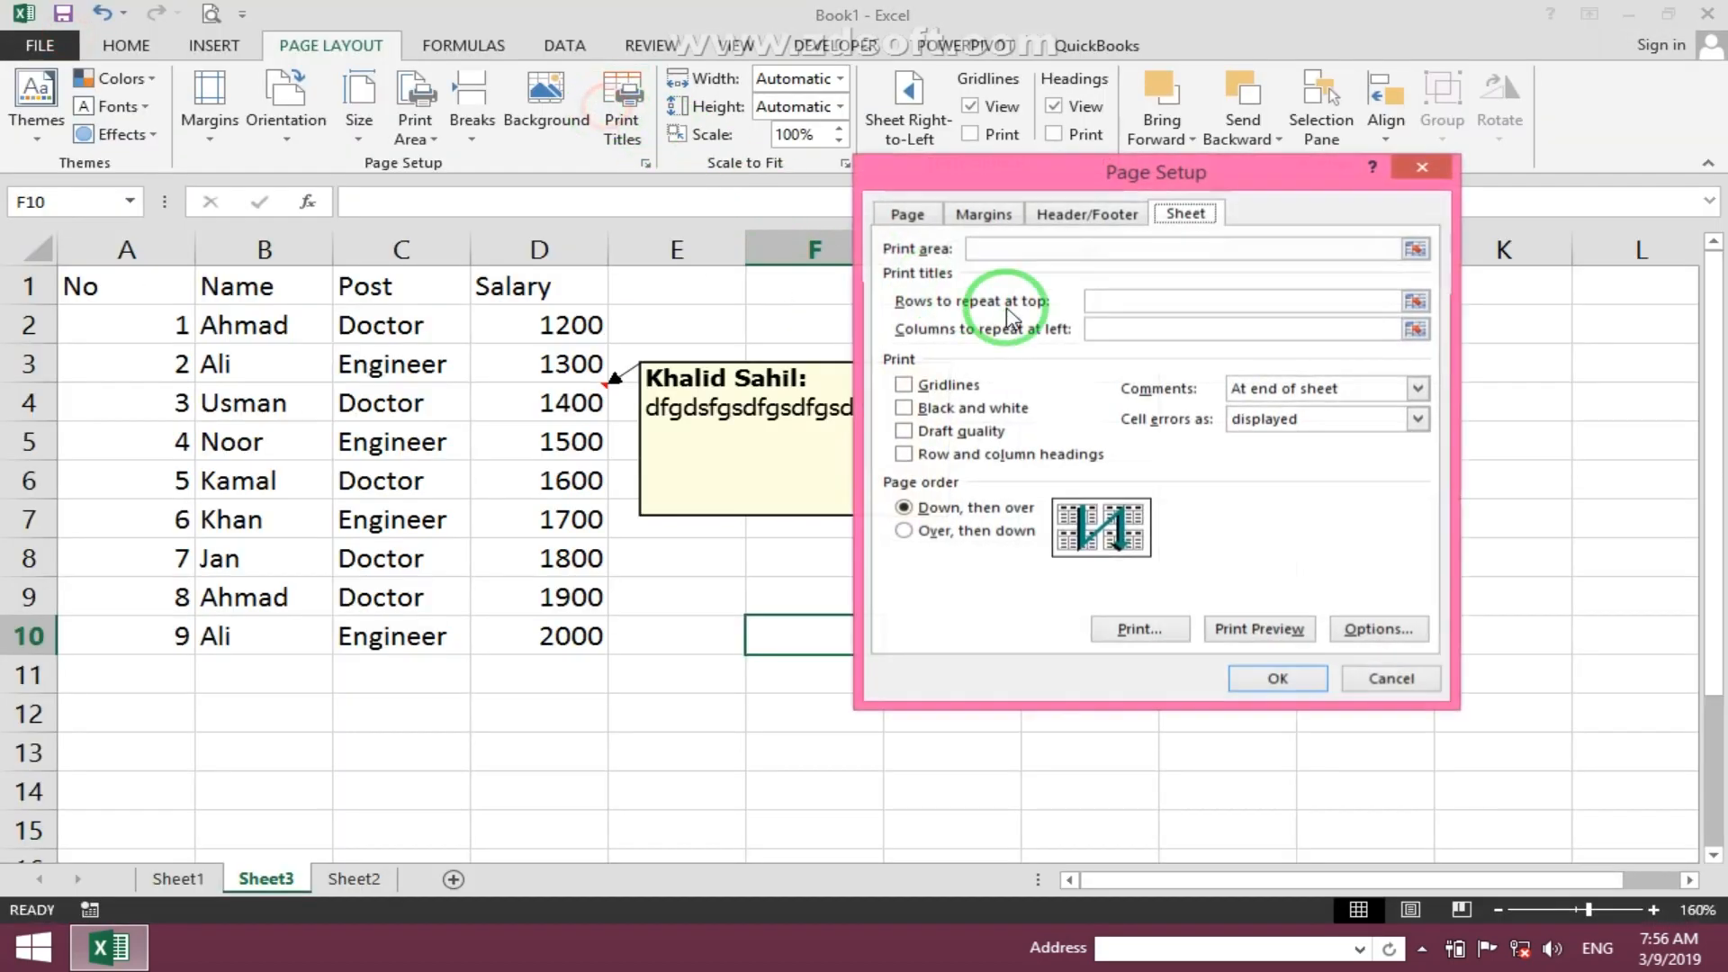
left_click(1306, 420)
left_click(1377, 390)
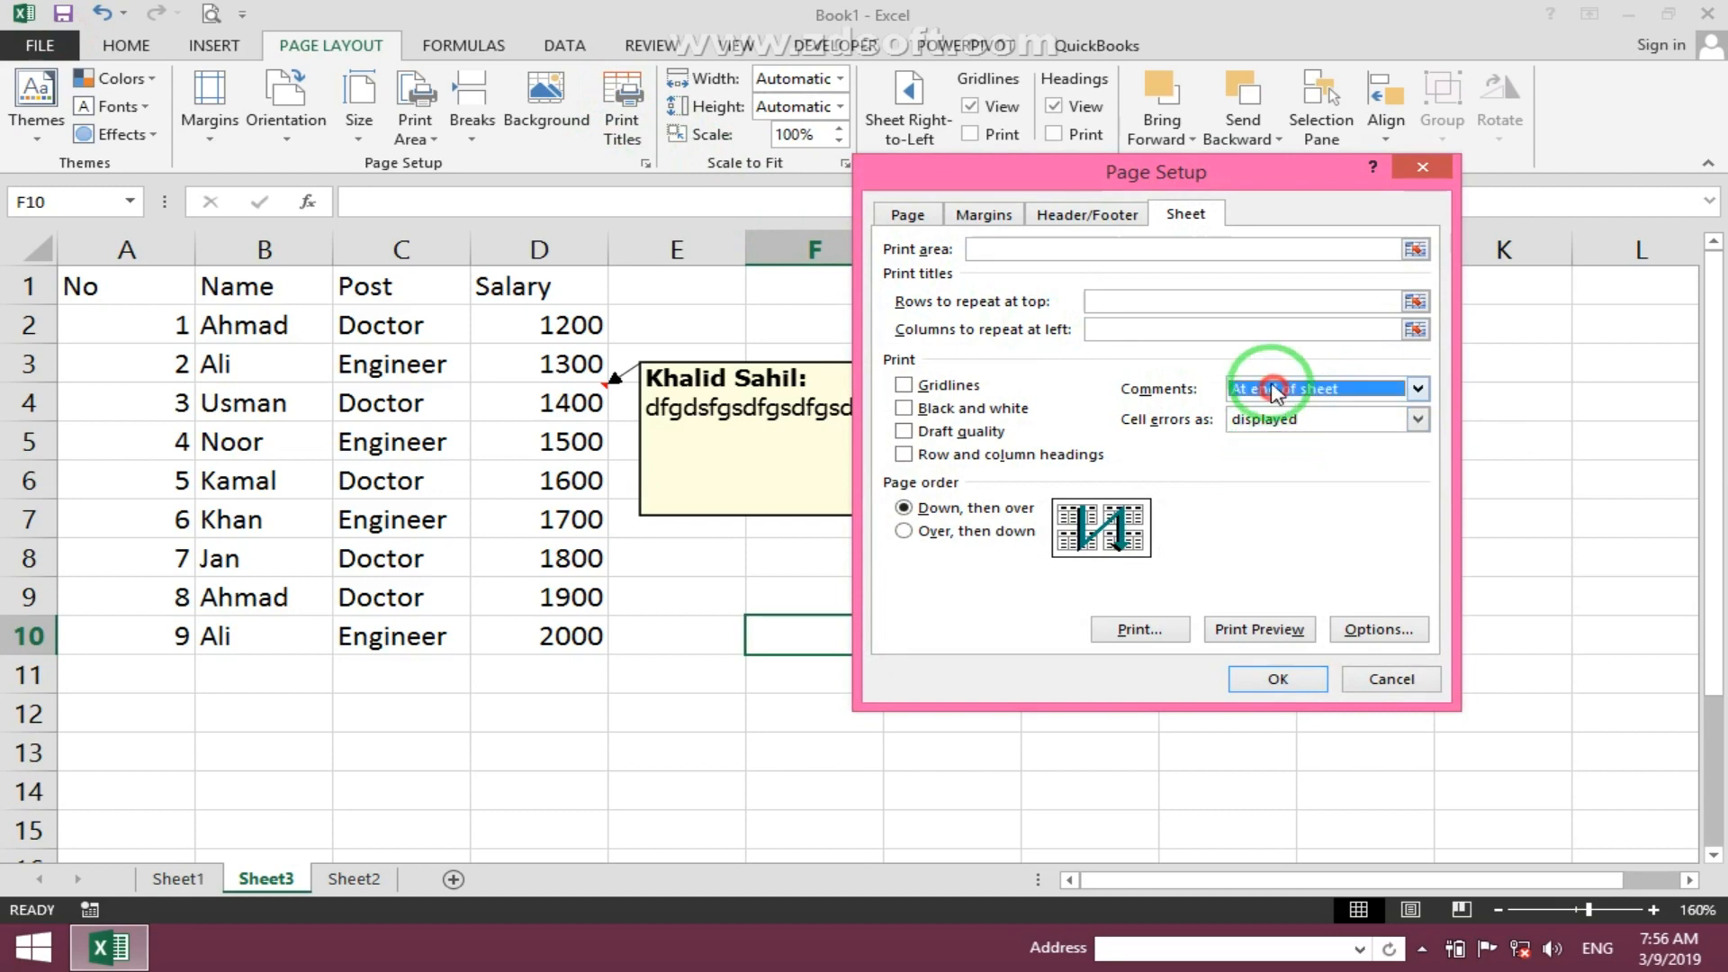
left_click(1327, 388)
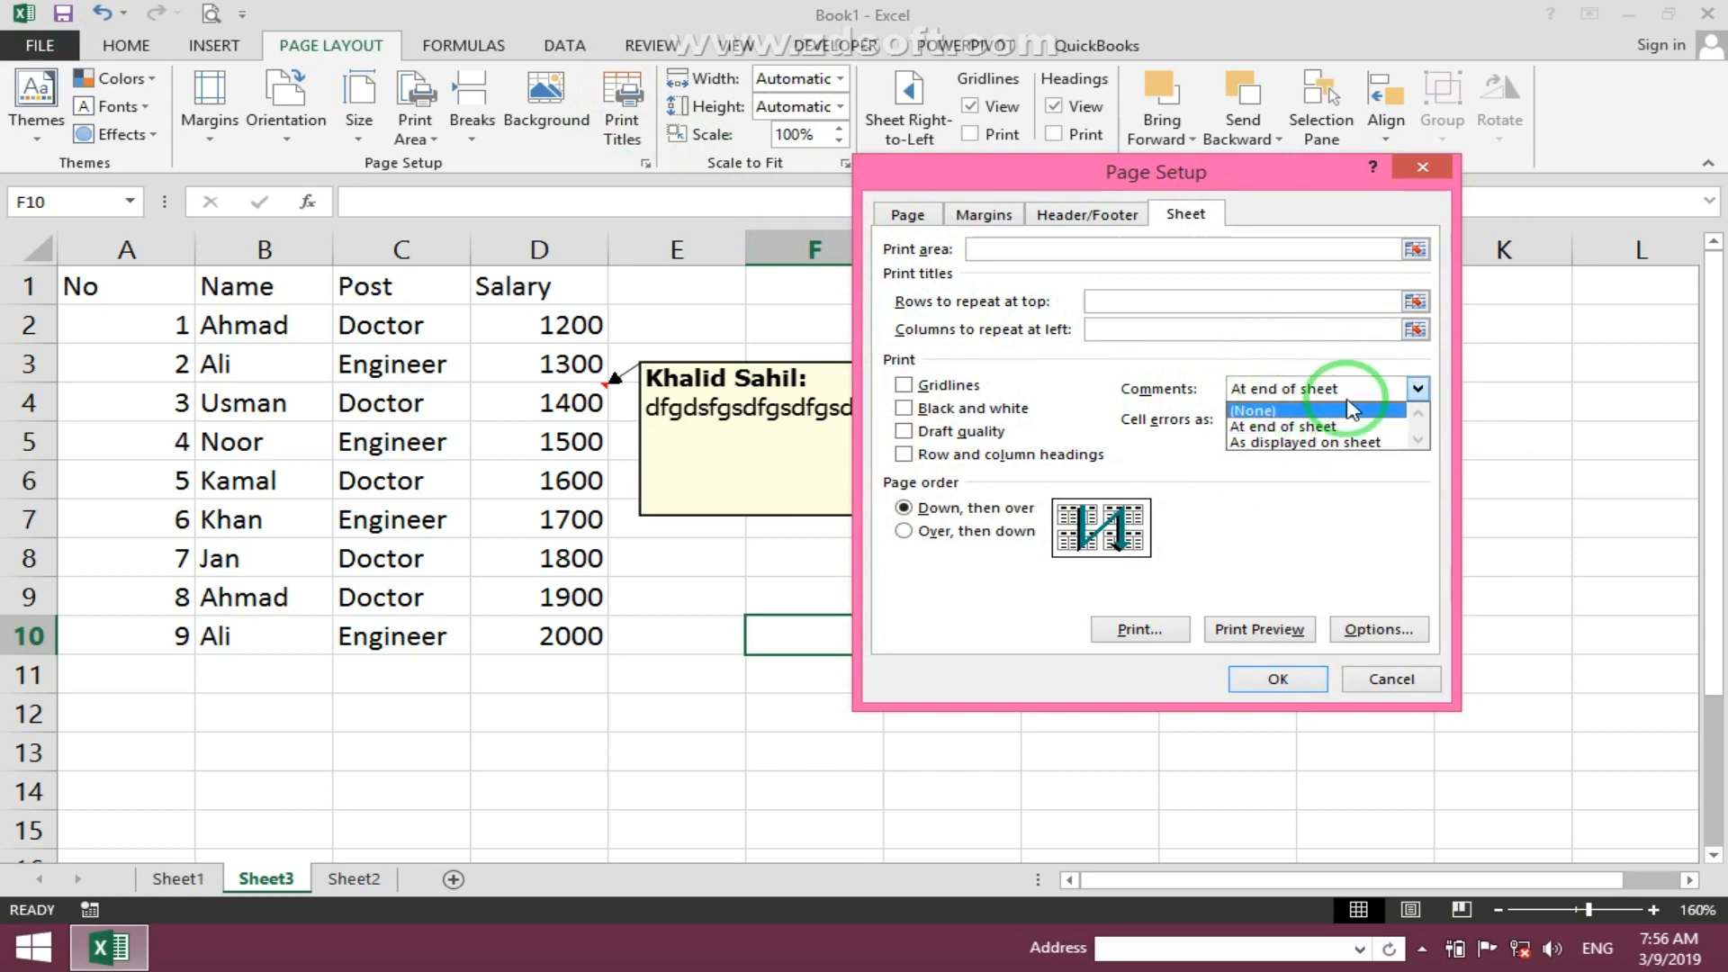
left_click(1305, 425)
left_click(1309, 681)
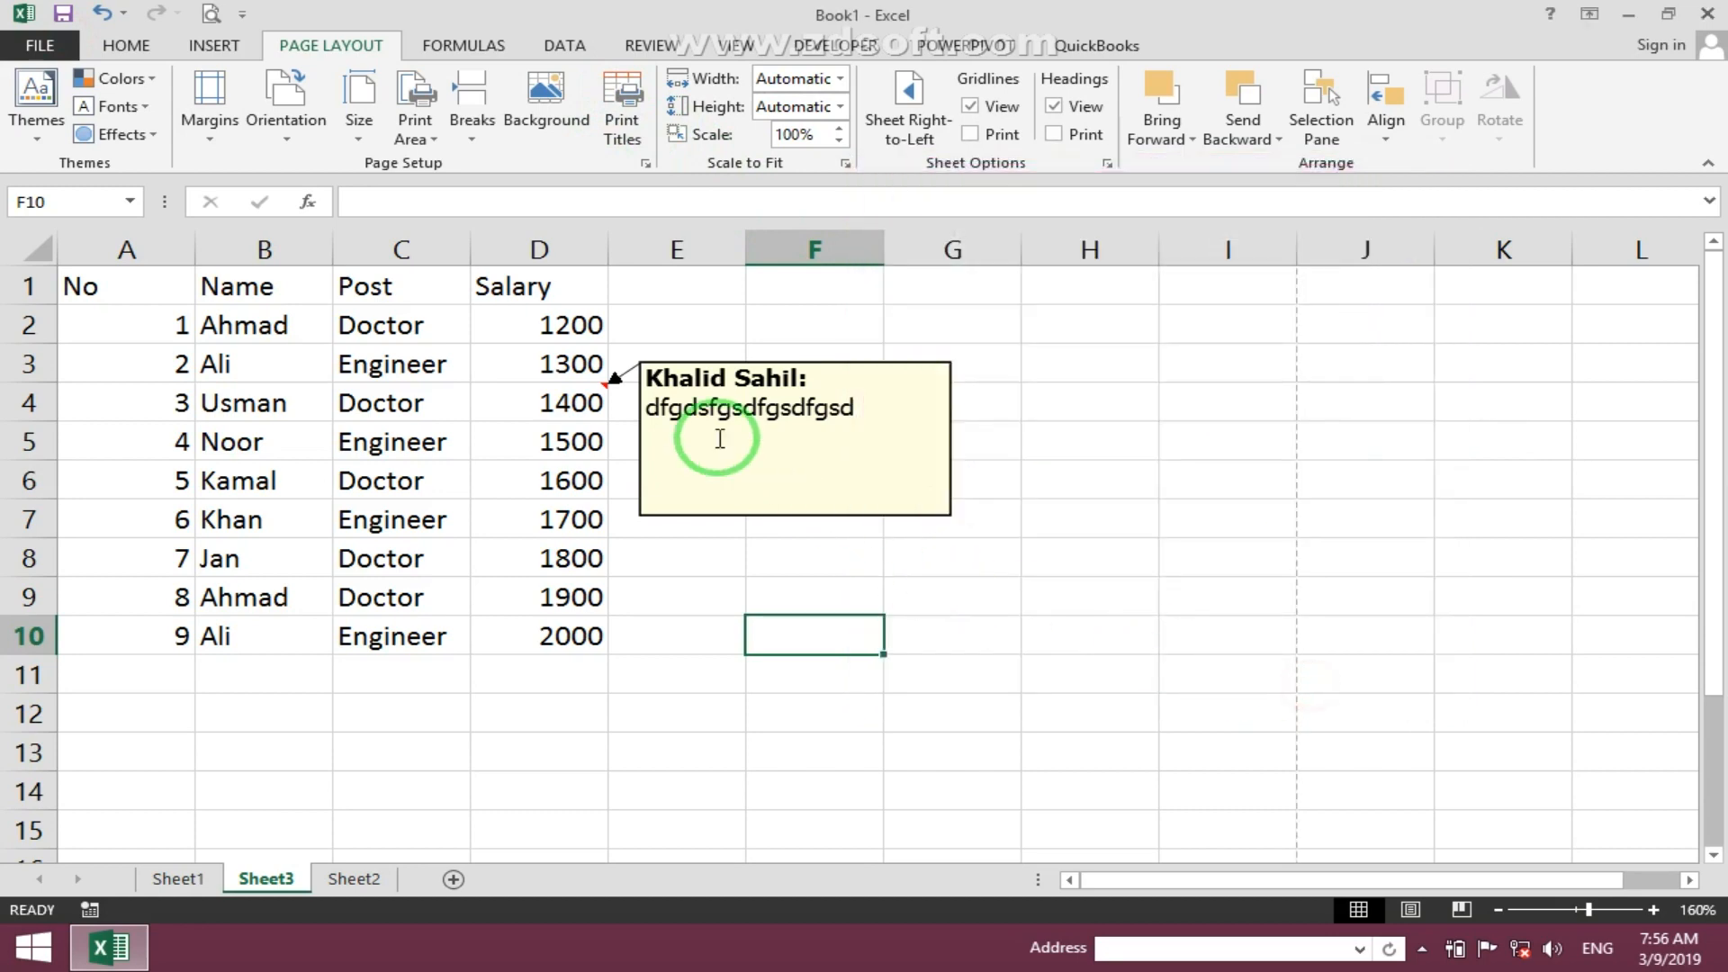
- Delete the comment from cell D4
left_click(567, 402)
left_click(232, 20)
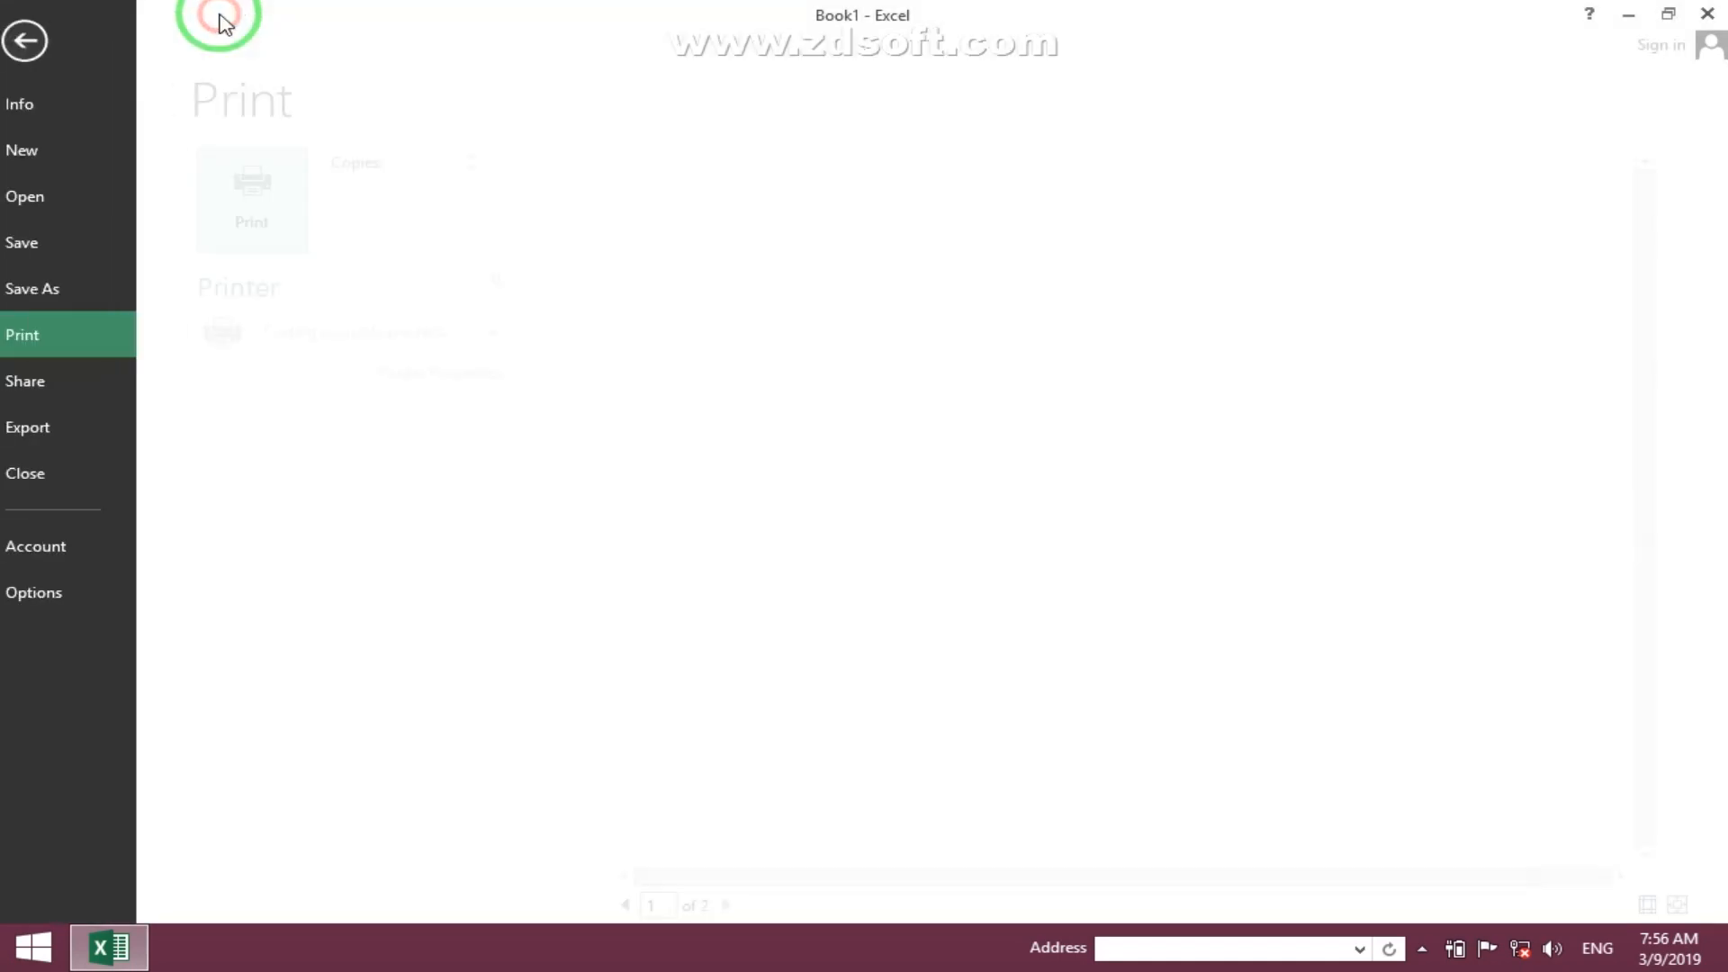
key("Escape")
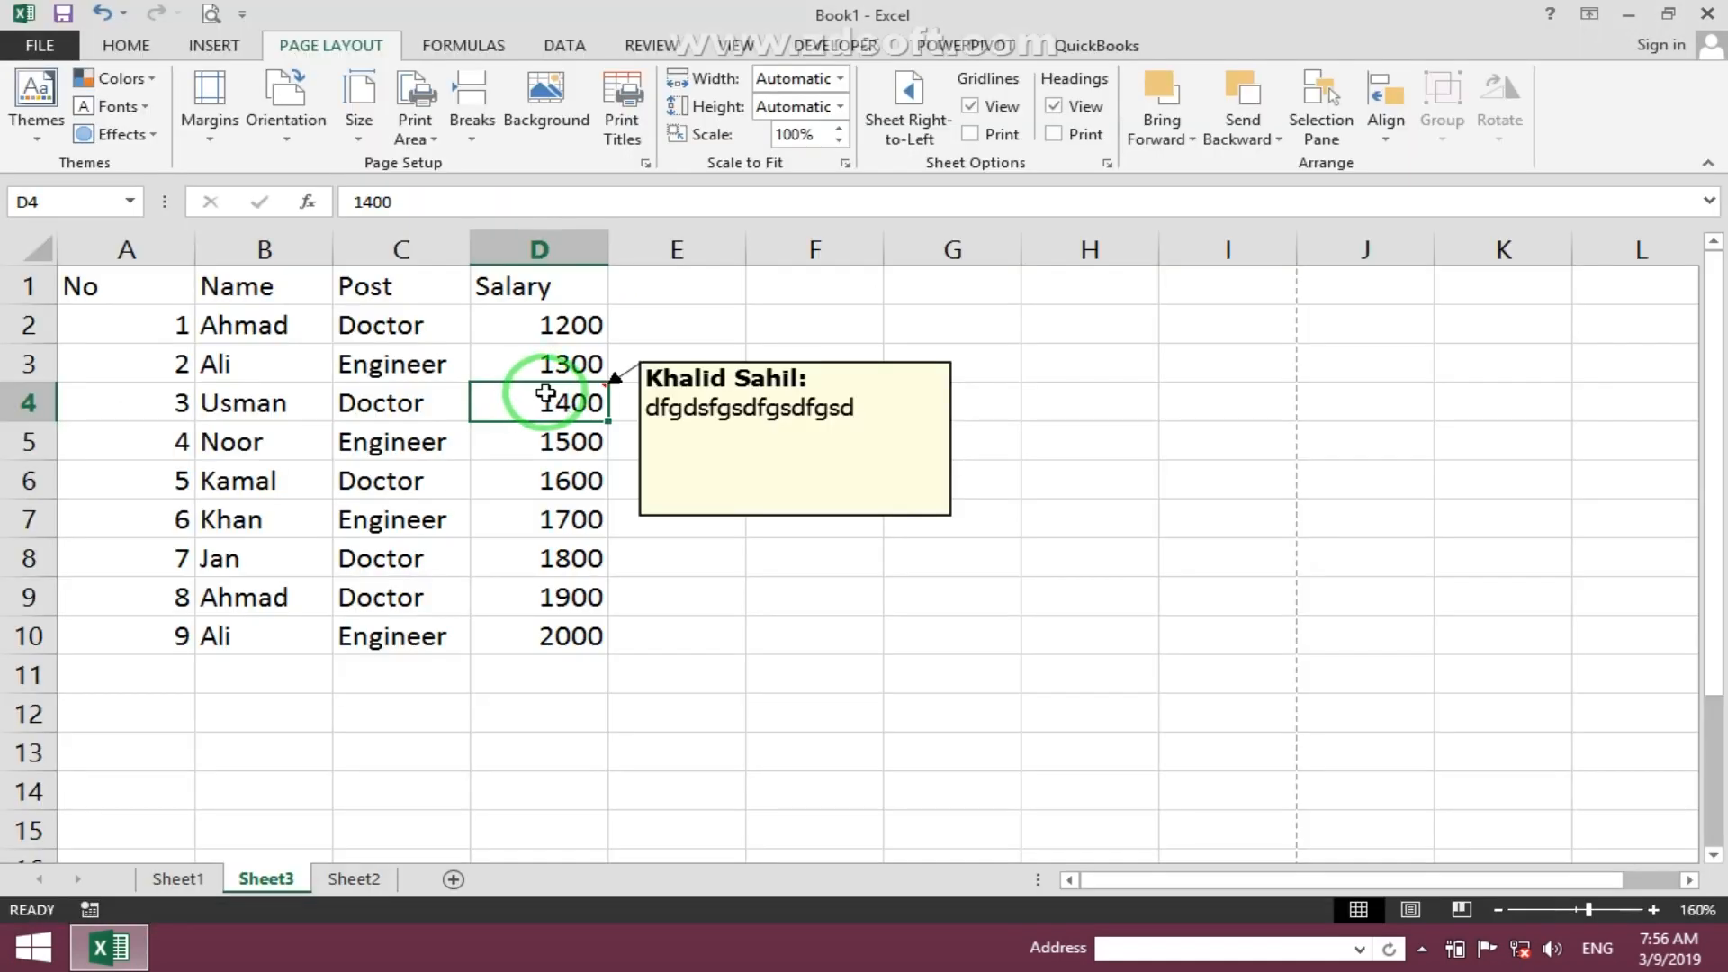
right_click(572, 387)
left_click(769, 763)
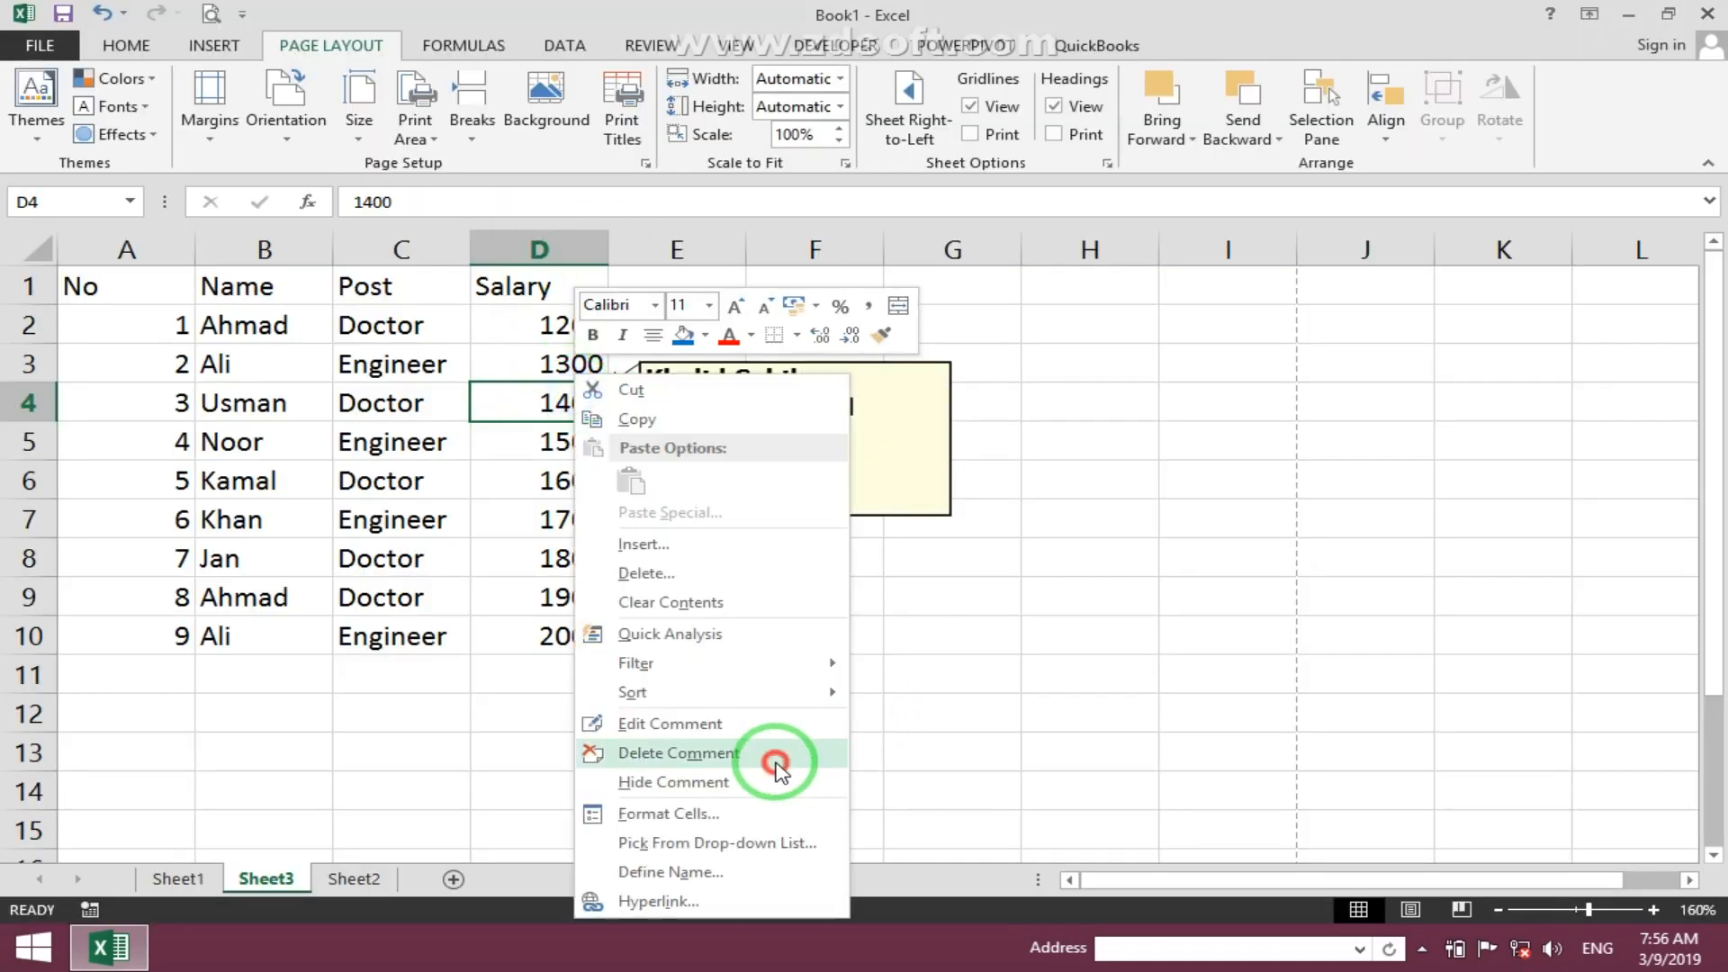
left_click(620, 137)
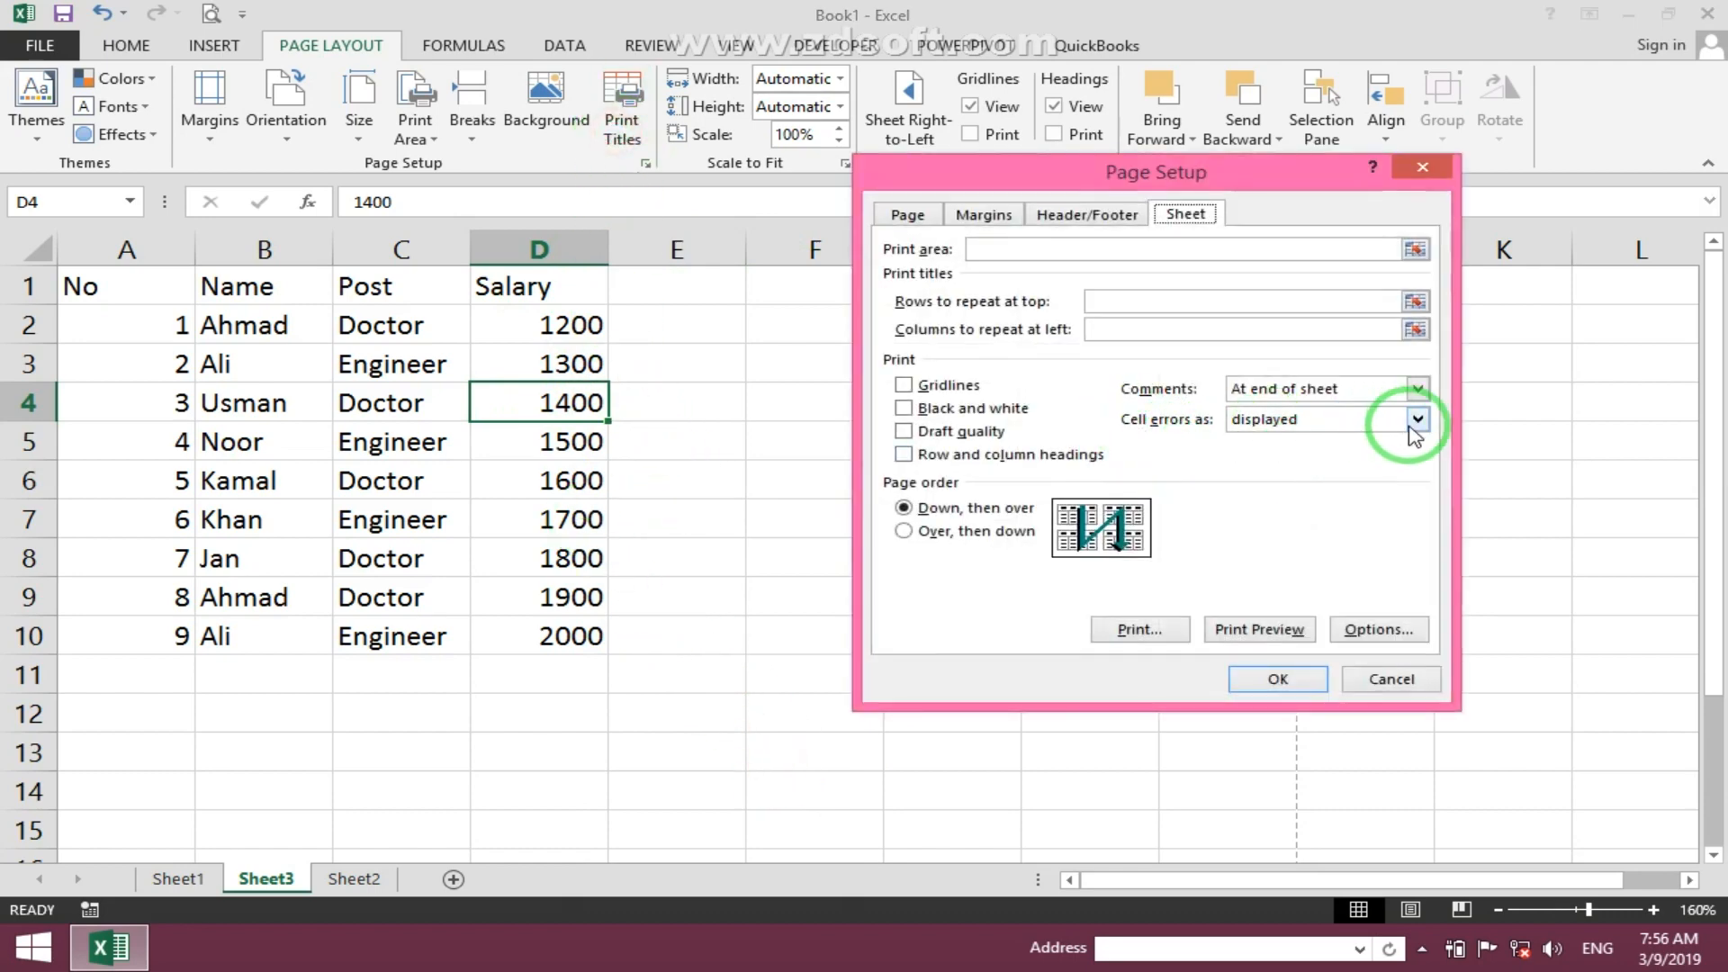
left_click(1363, 683)
- Add column headings Bonus in E1 and Total in F1
left_click(677, 286)
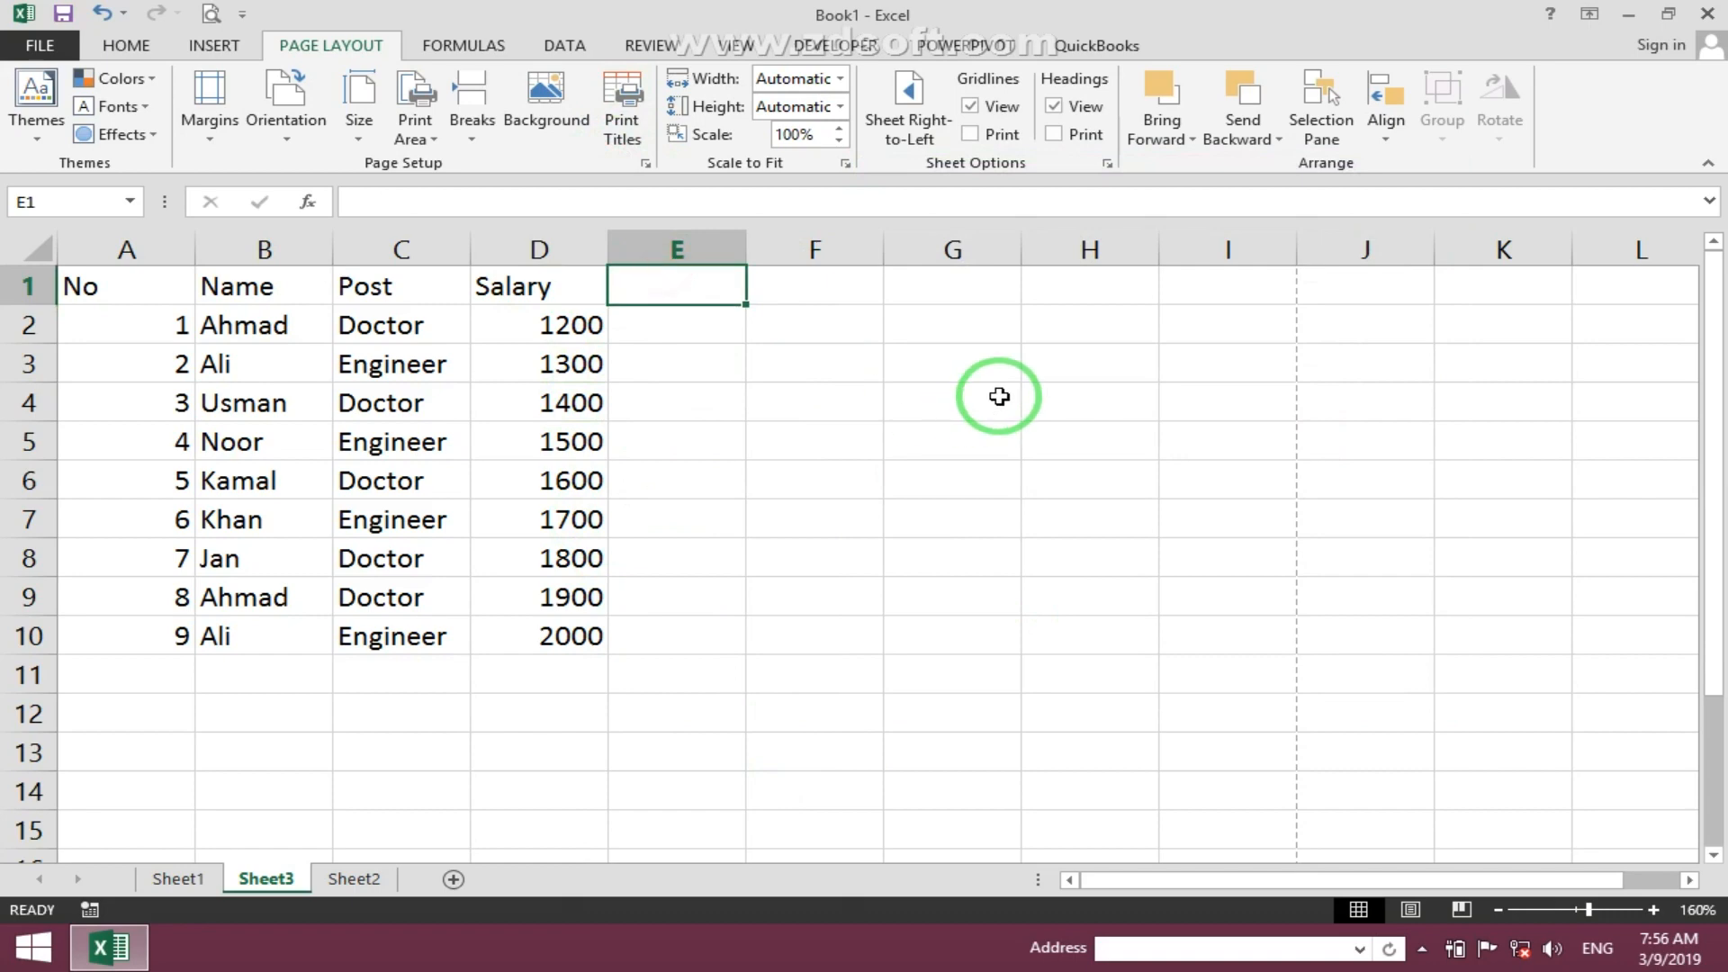
type("Bonus")
key("Return")
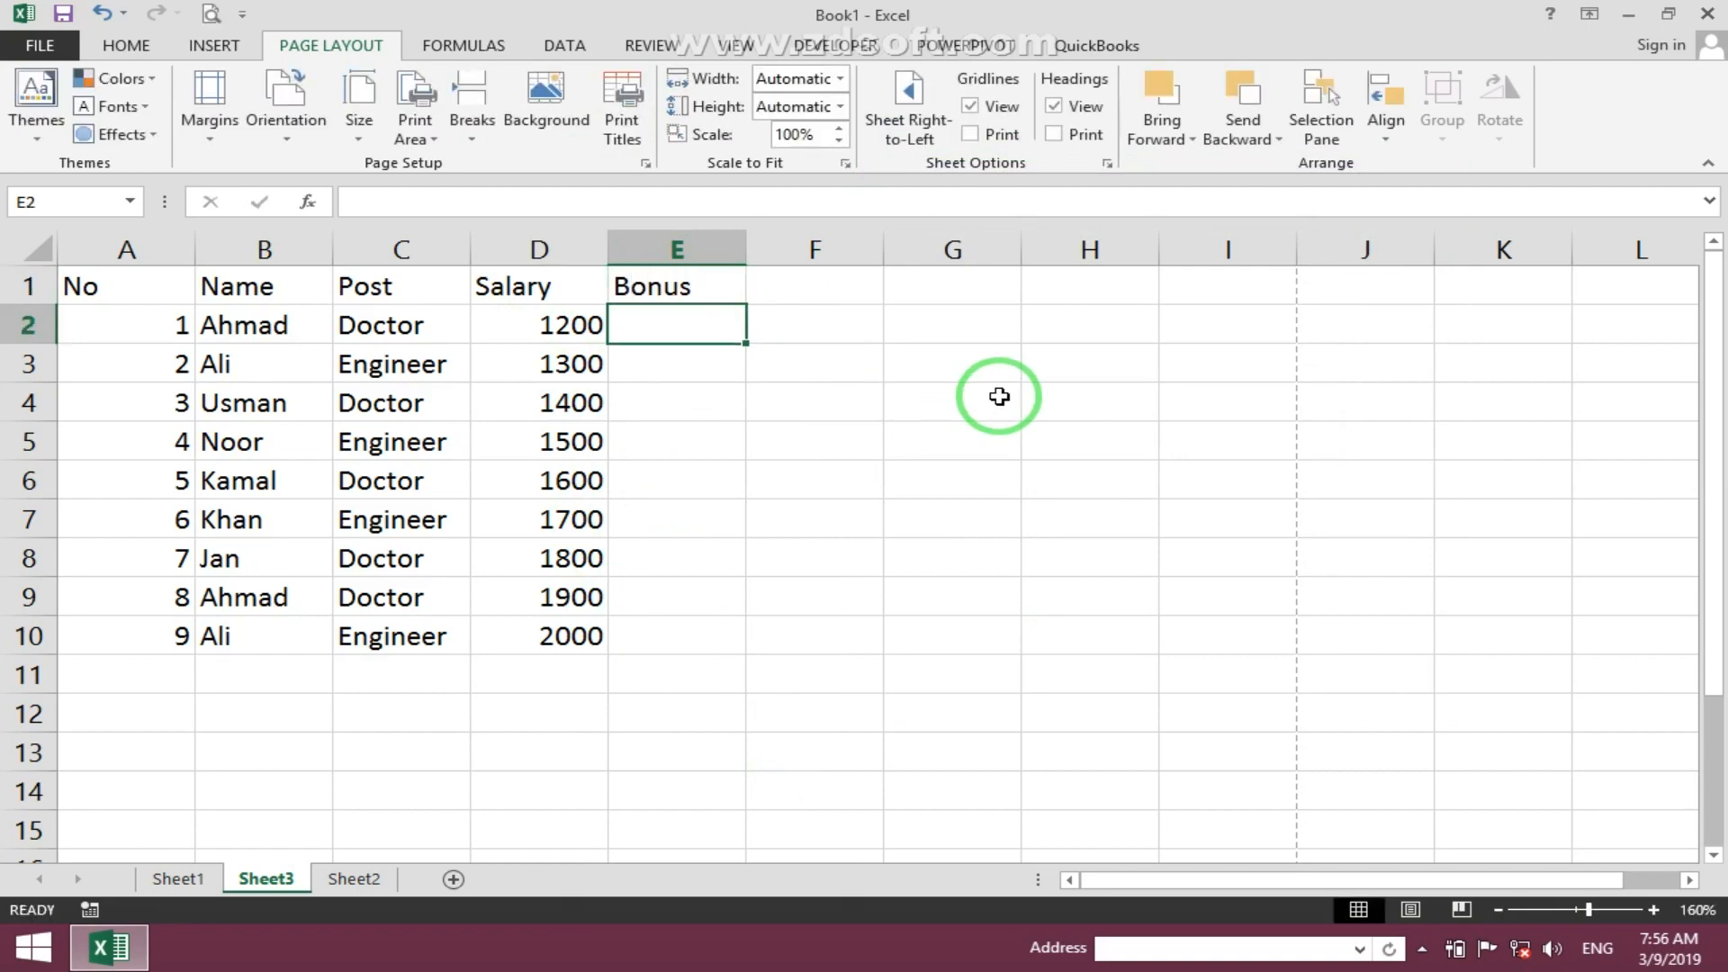
key("Up")
key("Right")
type("To")
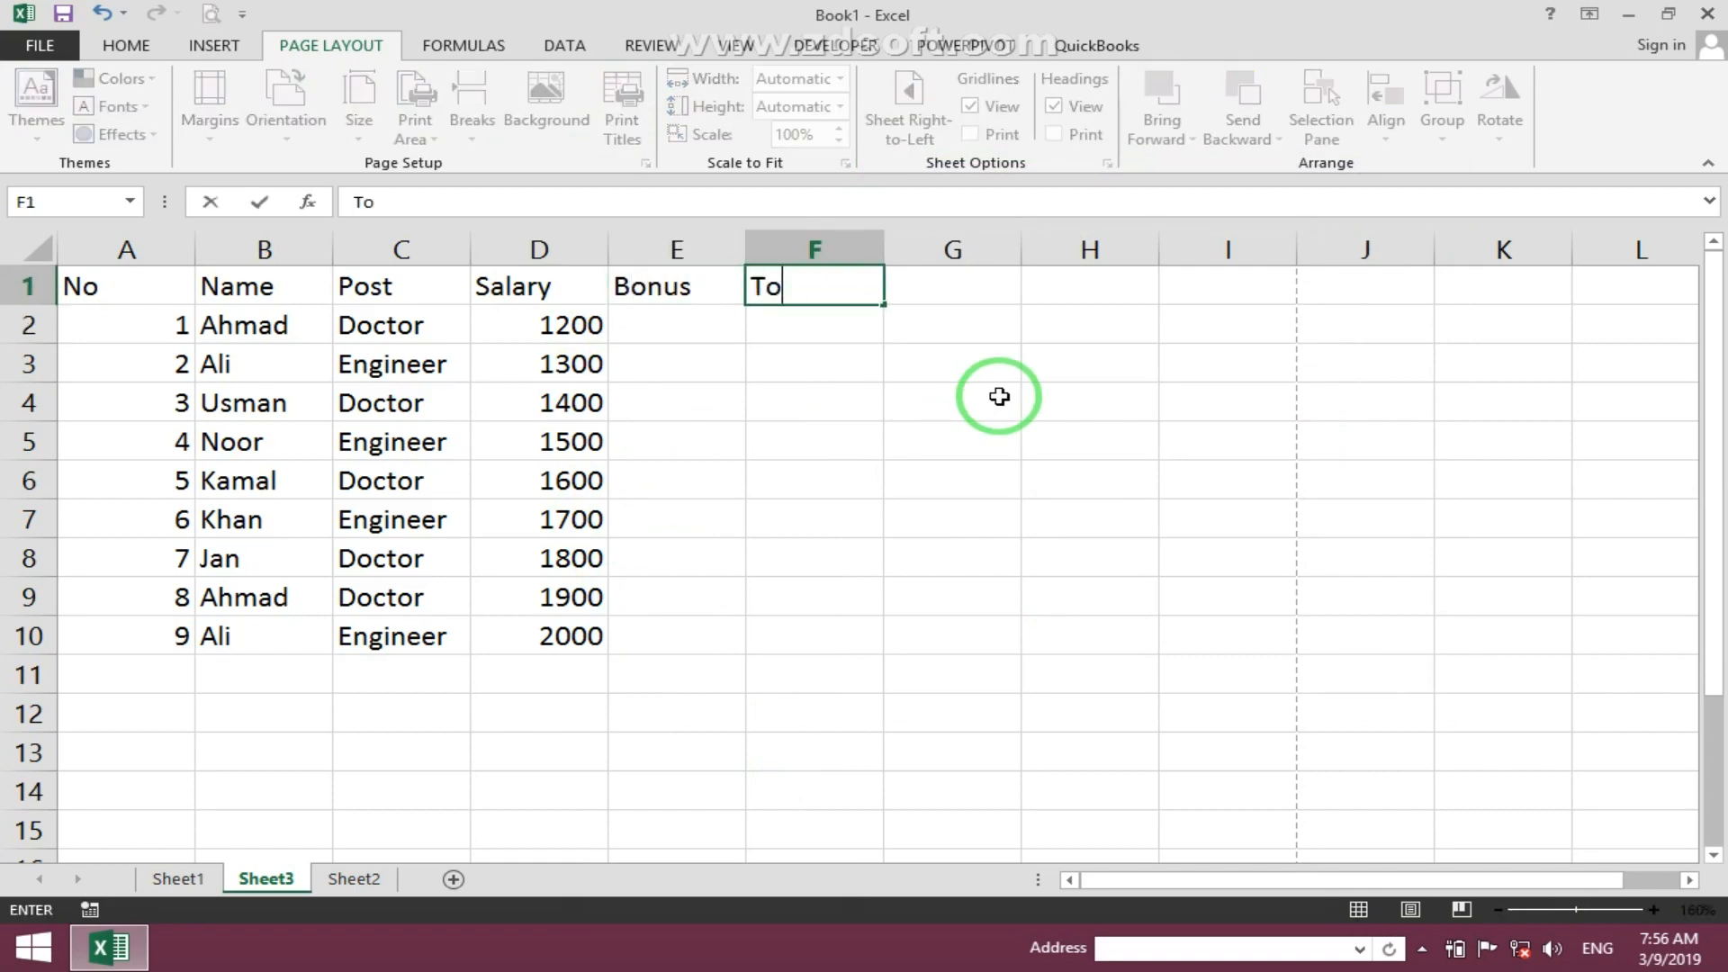
key("Return")
- Enter bonuses 100, 200 and 300 in E2:E4 and fill the series down to E10
key("Left")
type("100")
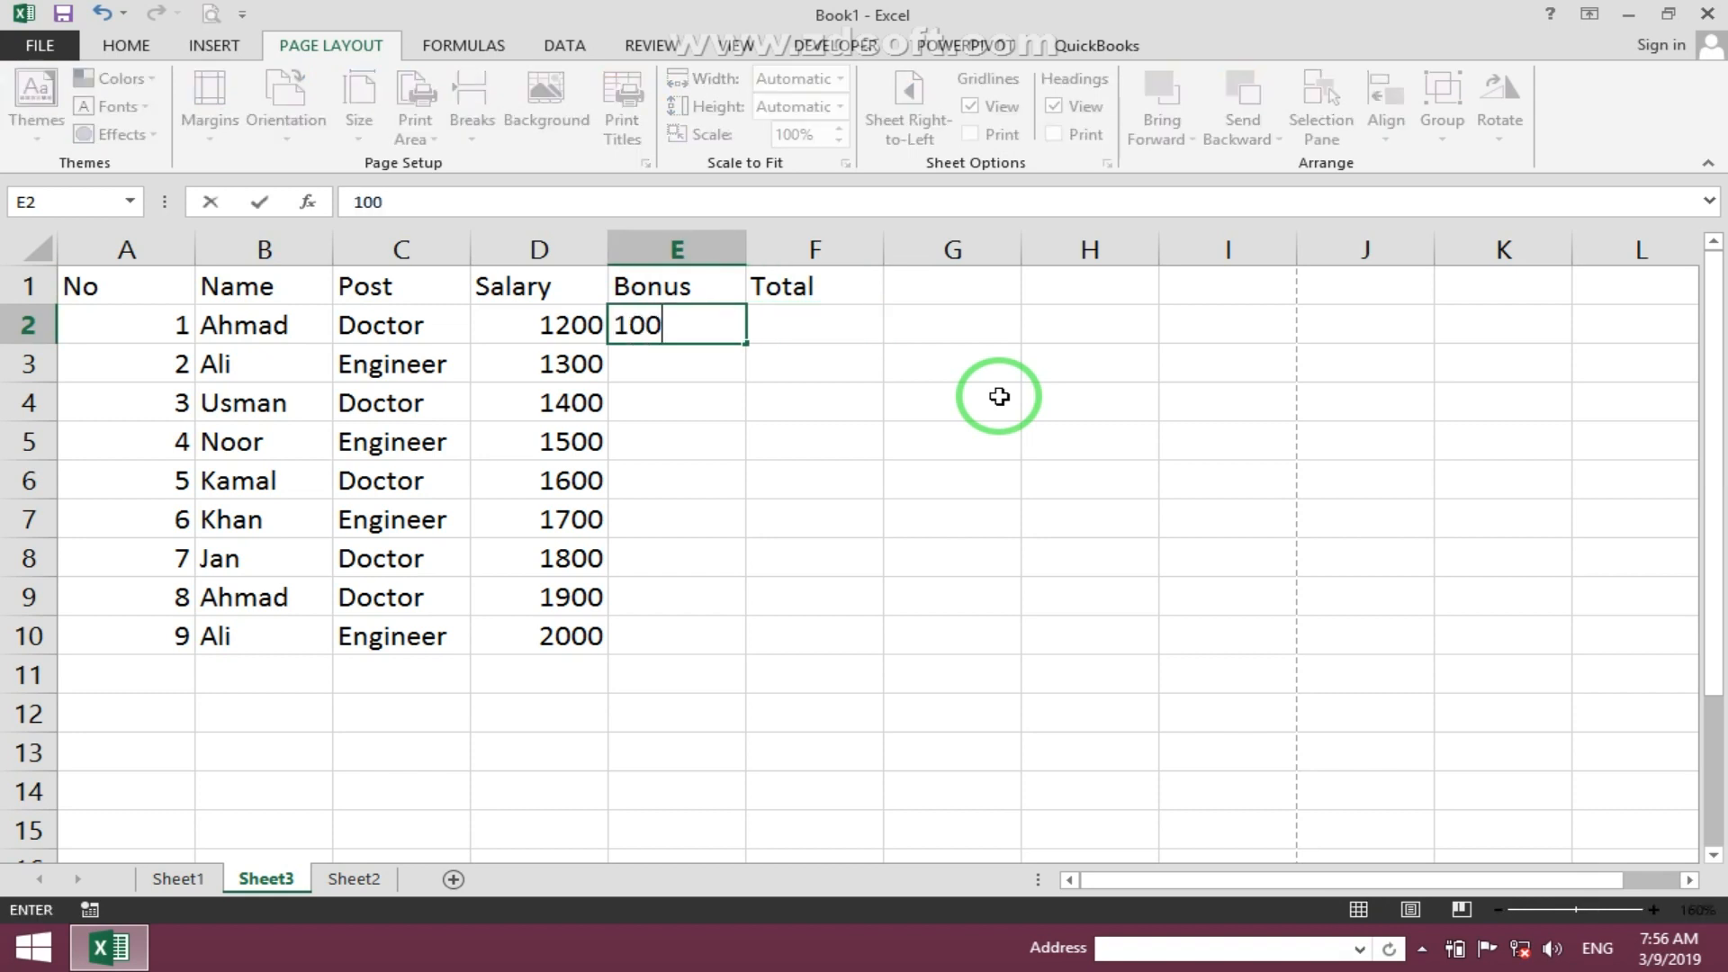
key("Return")
type("200")
key("Return")
type("300")
key("Return")
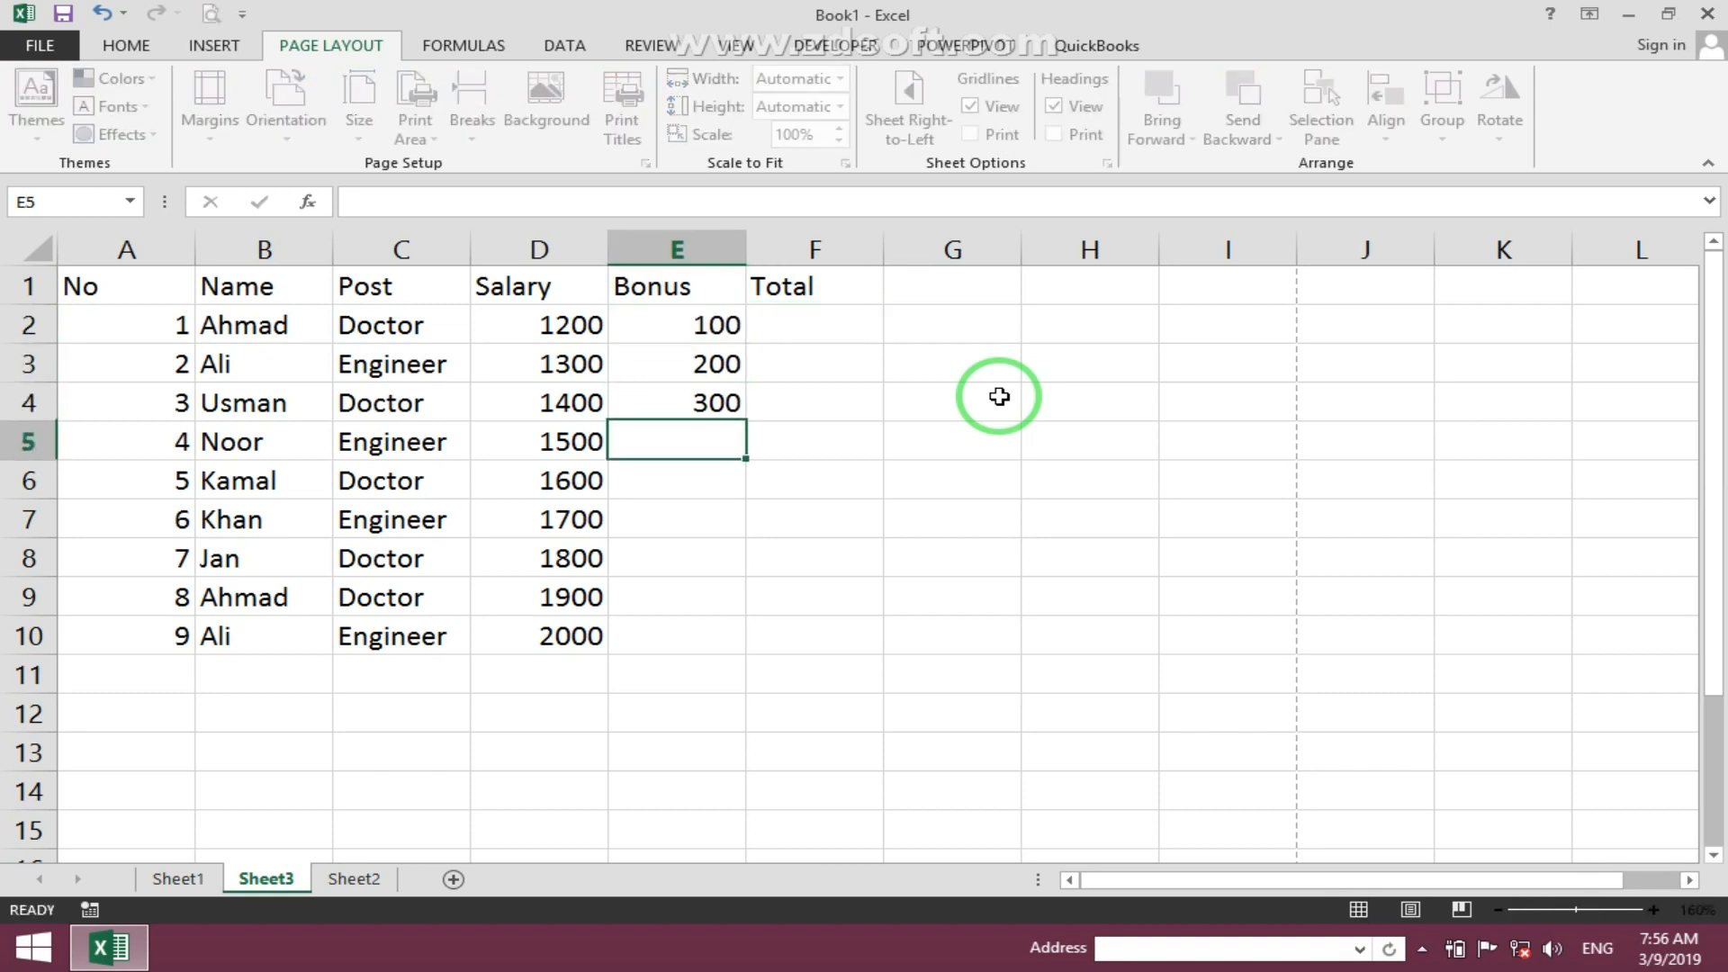
left_click_drag(711, 326, 704, 633)
- Enter the formula =D2+E2 in F2 and fill it down to F10
left_click(816, 325)
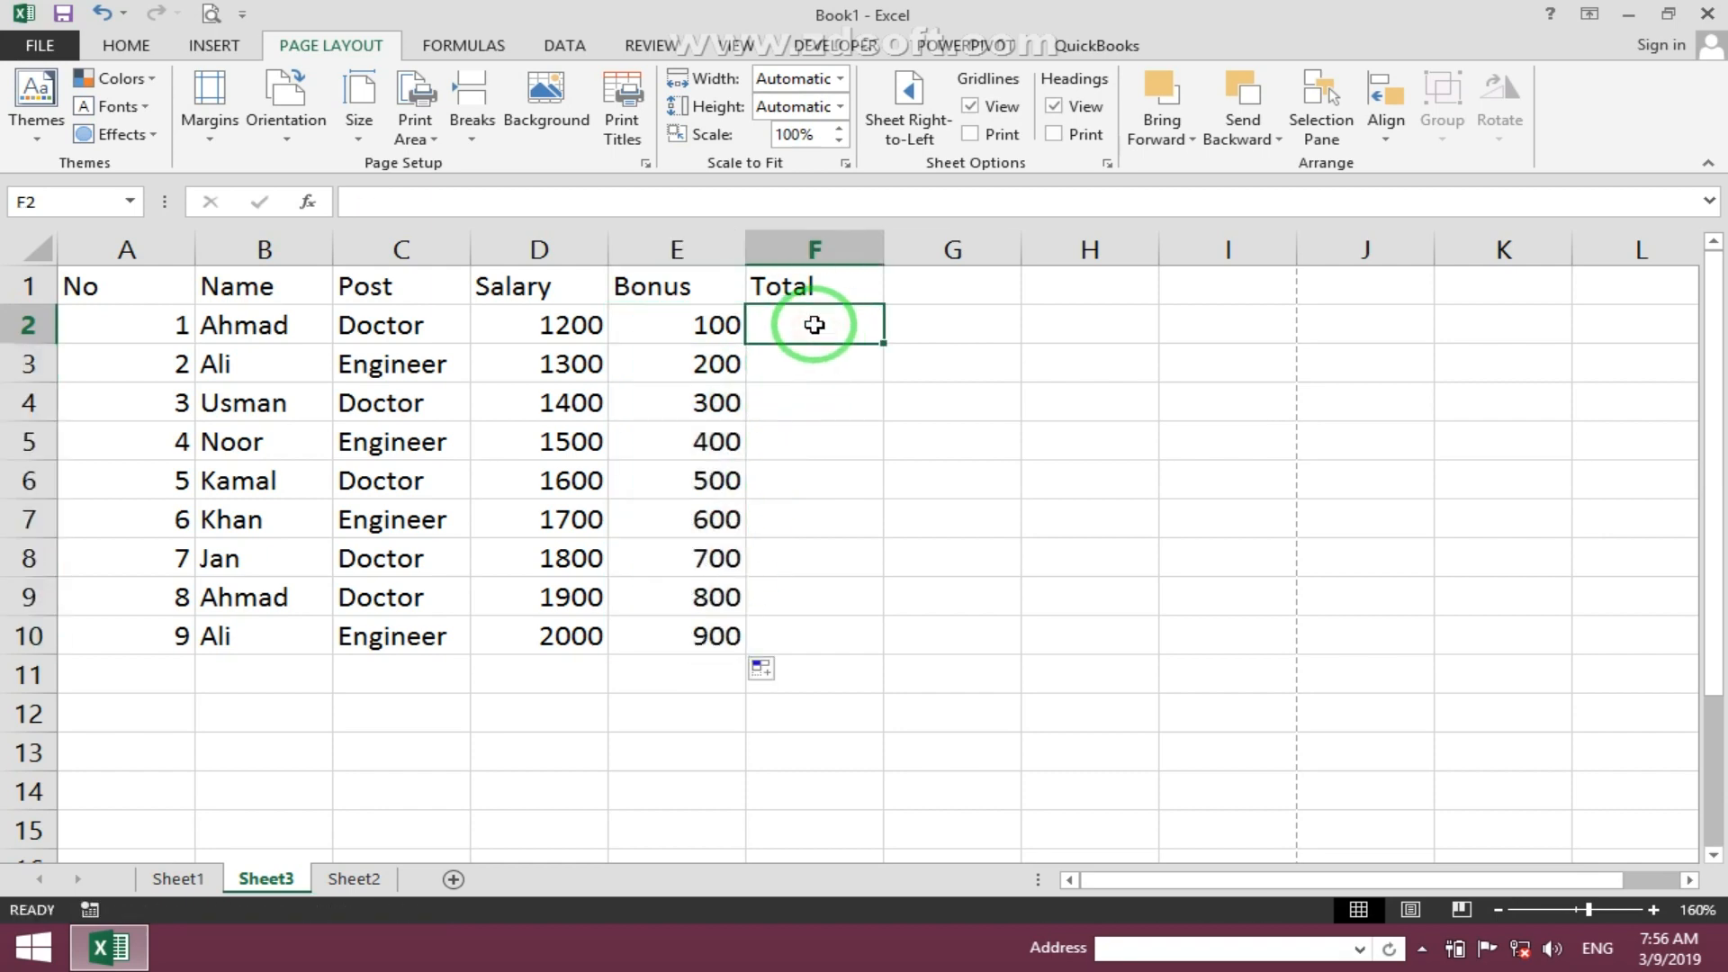
type("=")
left_click(540, 326)
type("+")
left_click(655, 330)
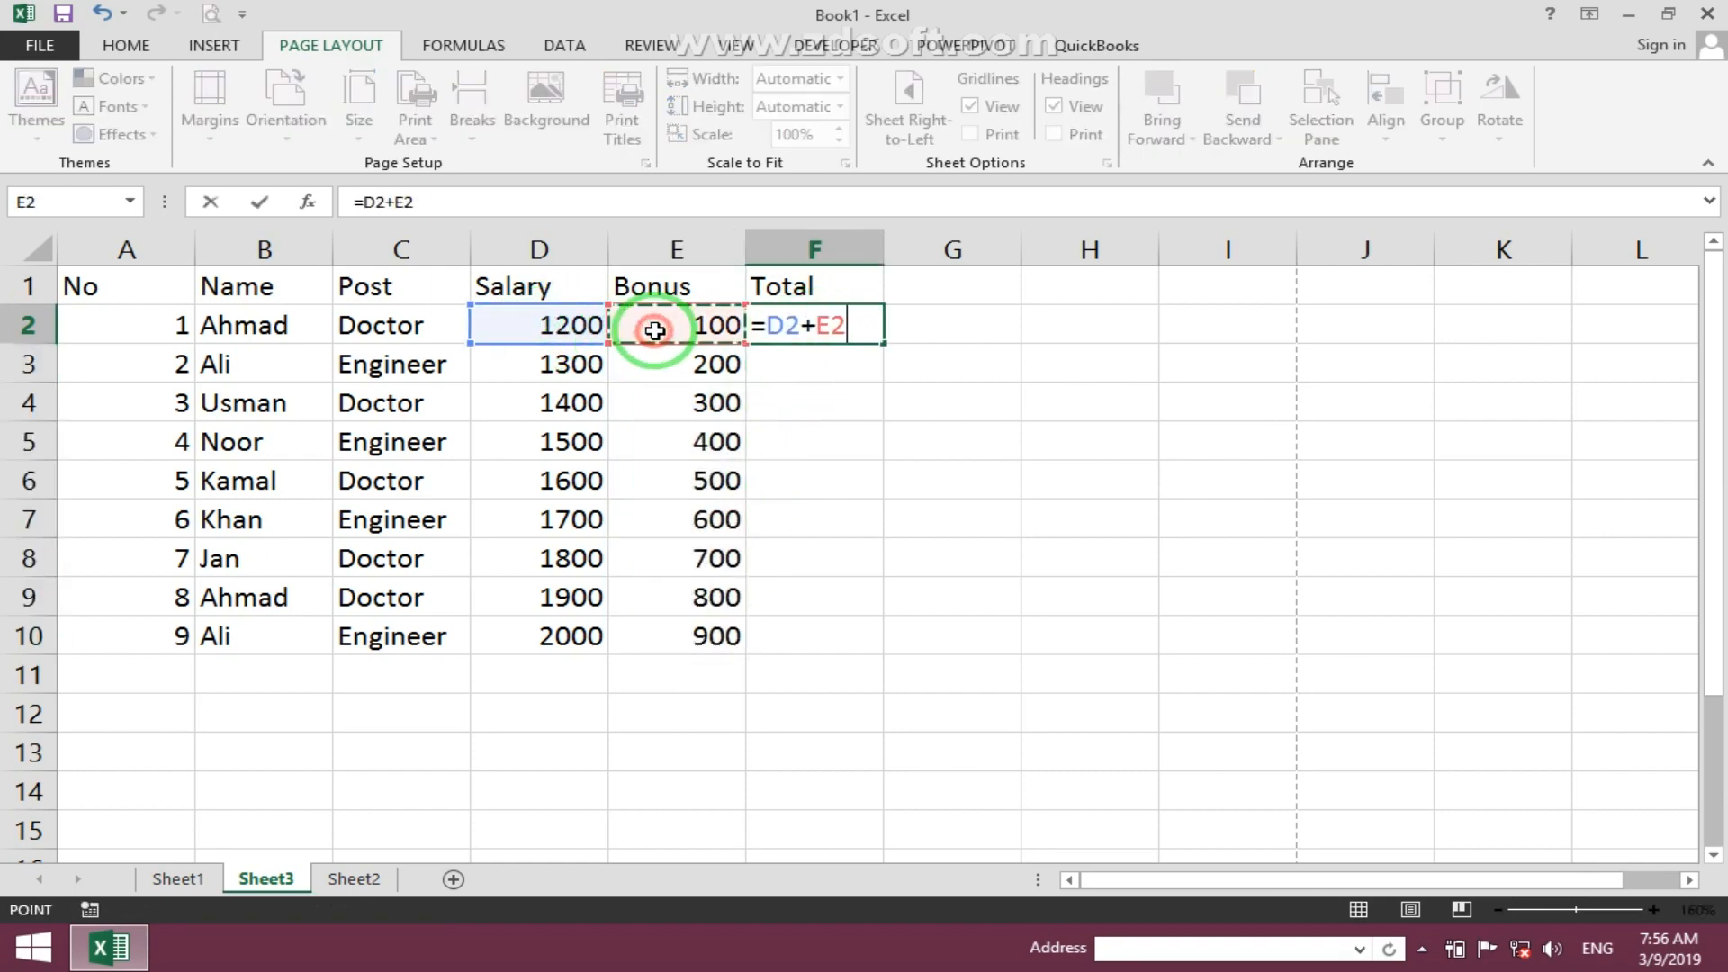
key("Return")
left_click(822, 323)
double_click(883, 342)
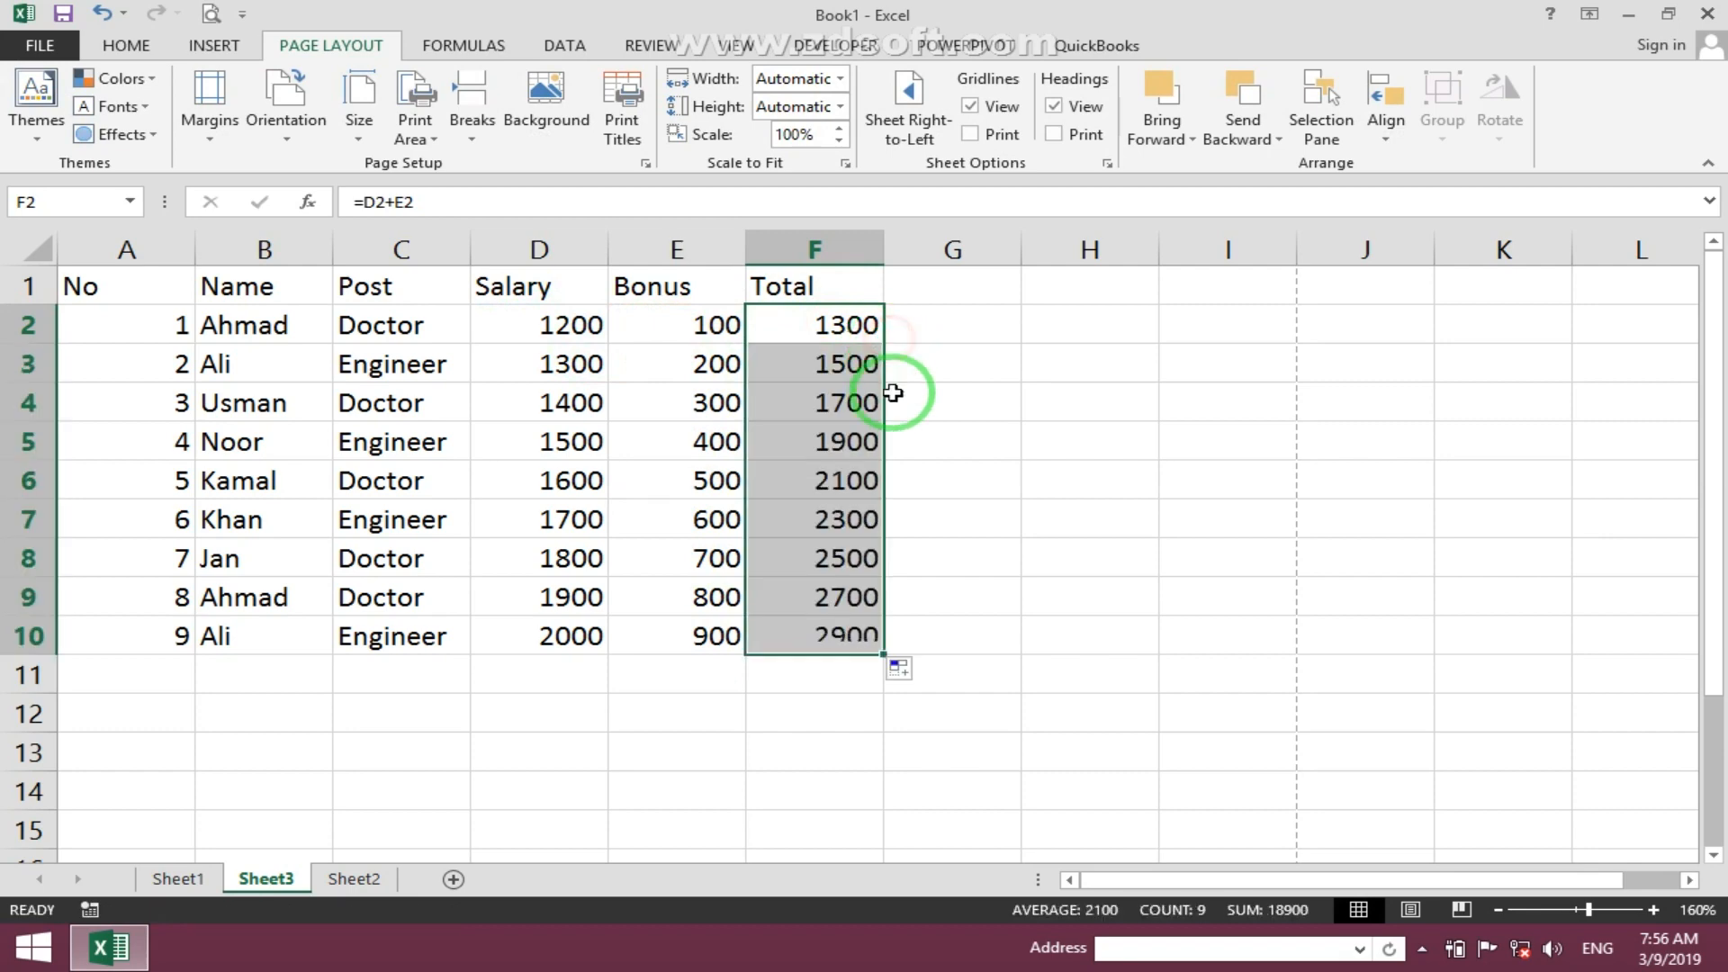
- Apply All Borders to the table range A1:F10
left_click(981, 478)
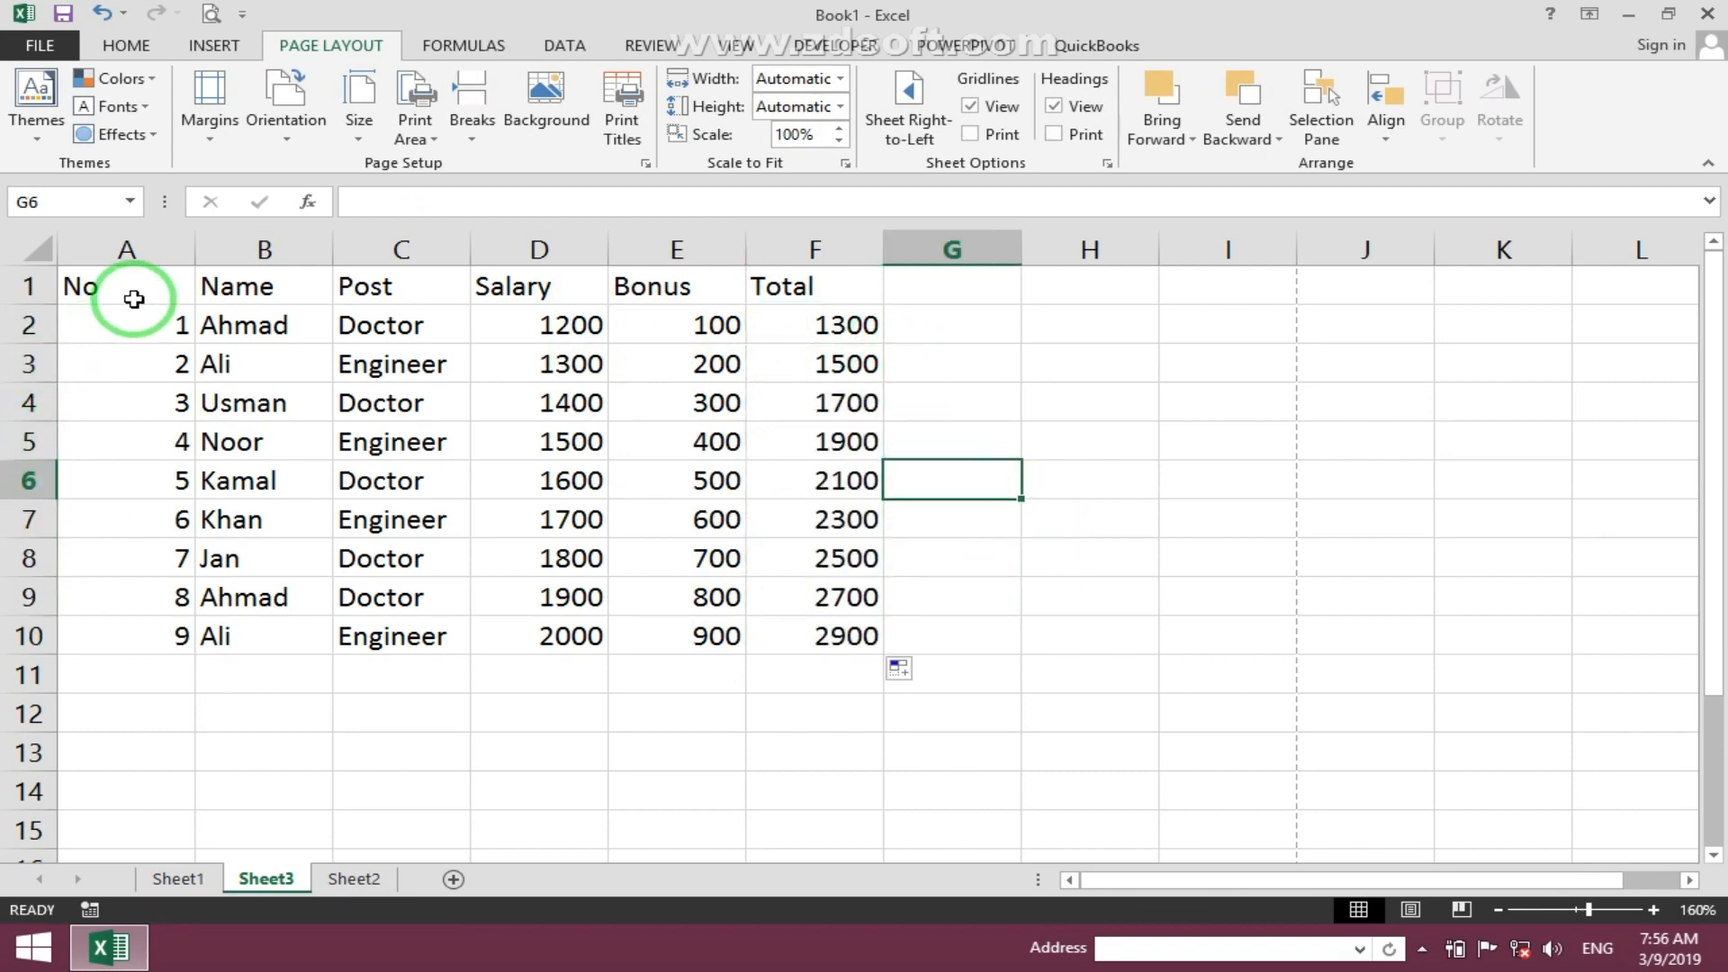
left_click_drag(135, 297, 840, 629)
left_click(126, 45)
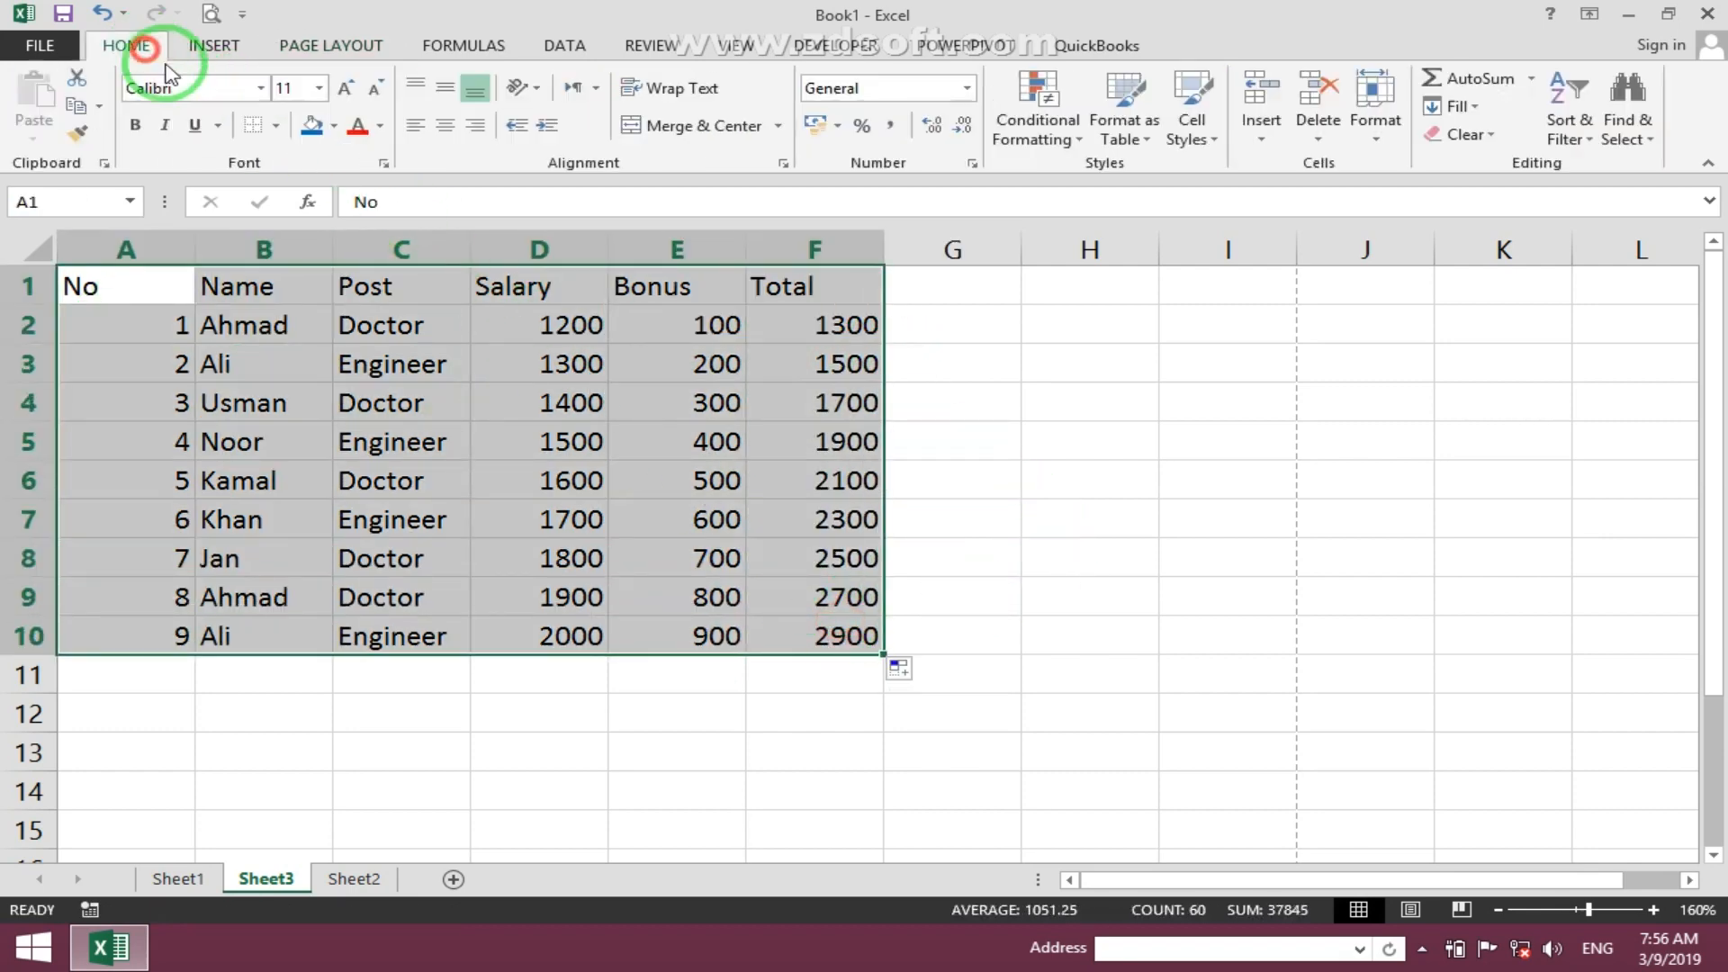
left_click(276, 125)
left_click(324, 332)
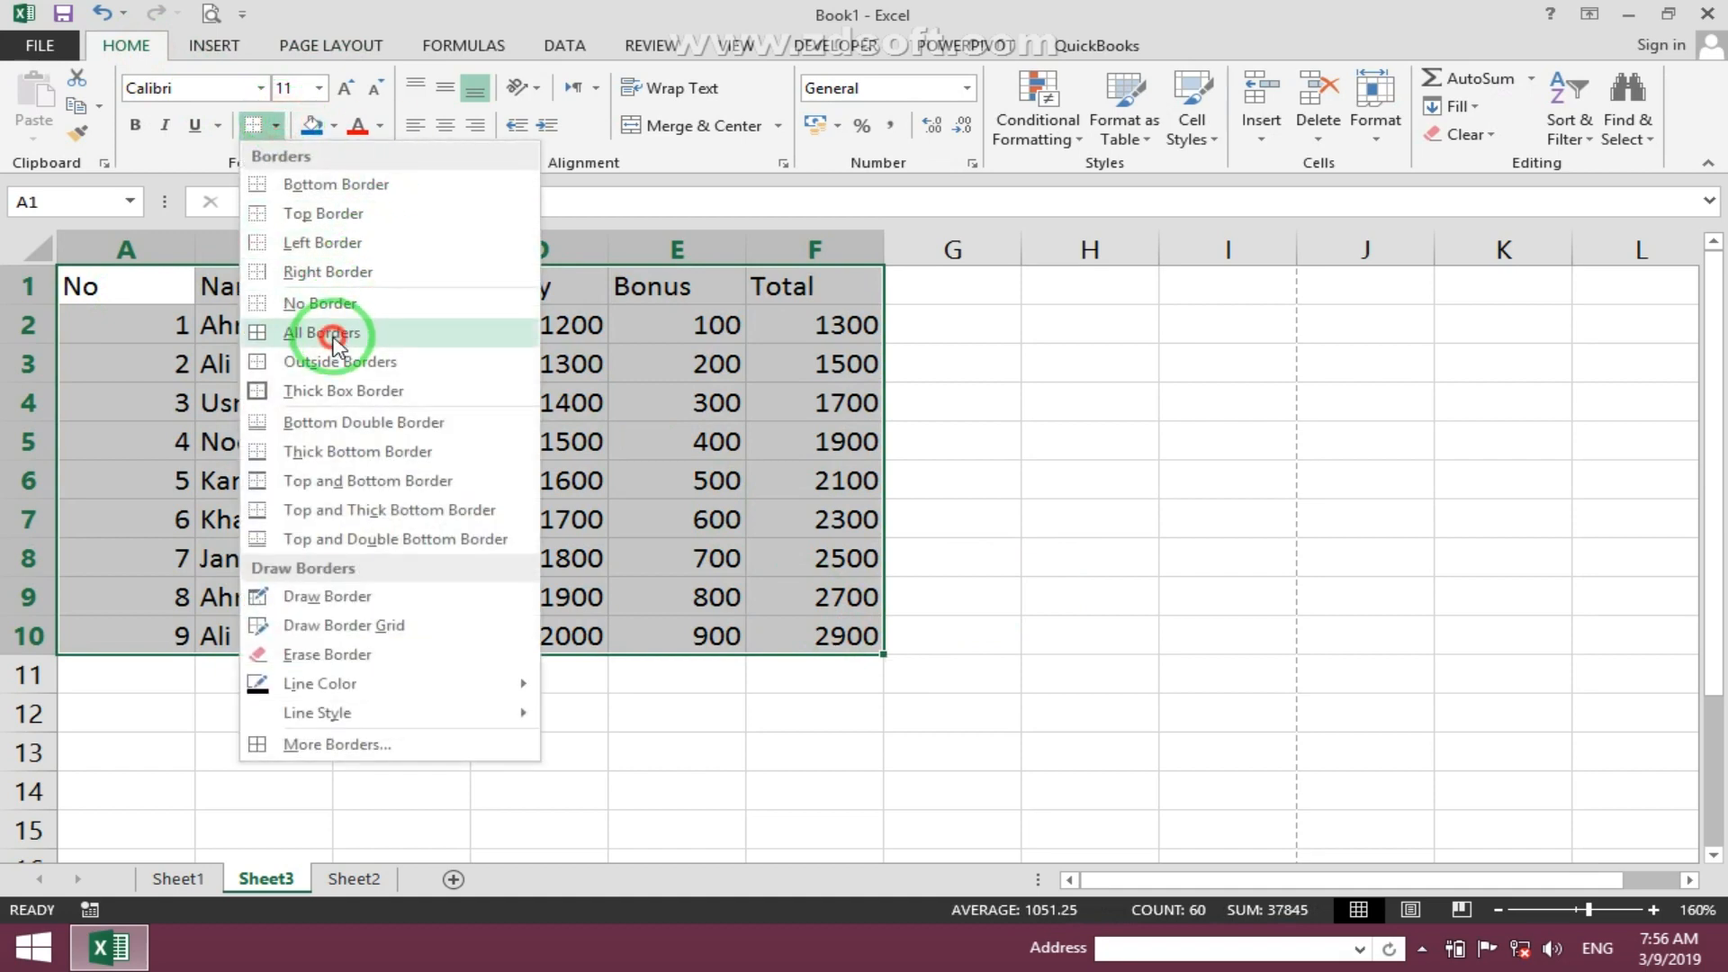
left_click(387, 367)
- Set the bonus in E5 to 0 and enter the formula =D5/E5 in F5
left_click(860, 443)
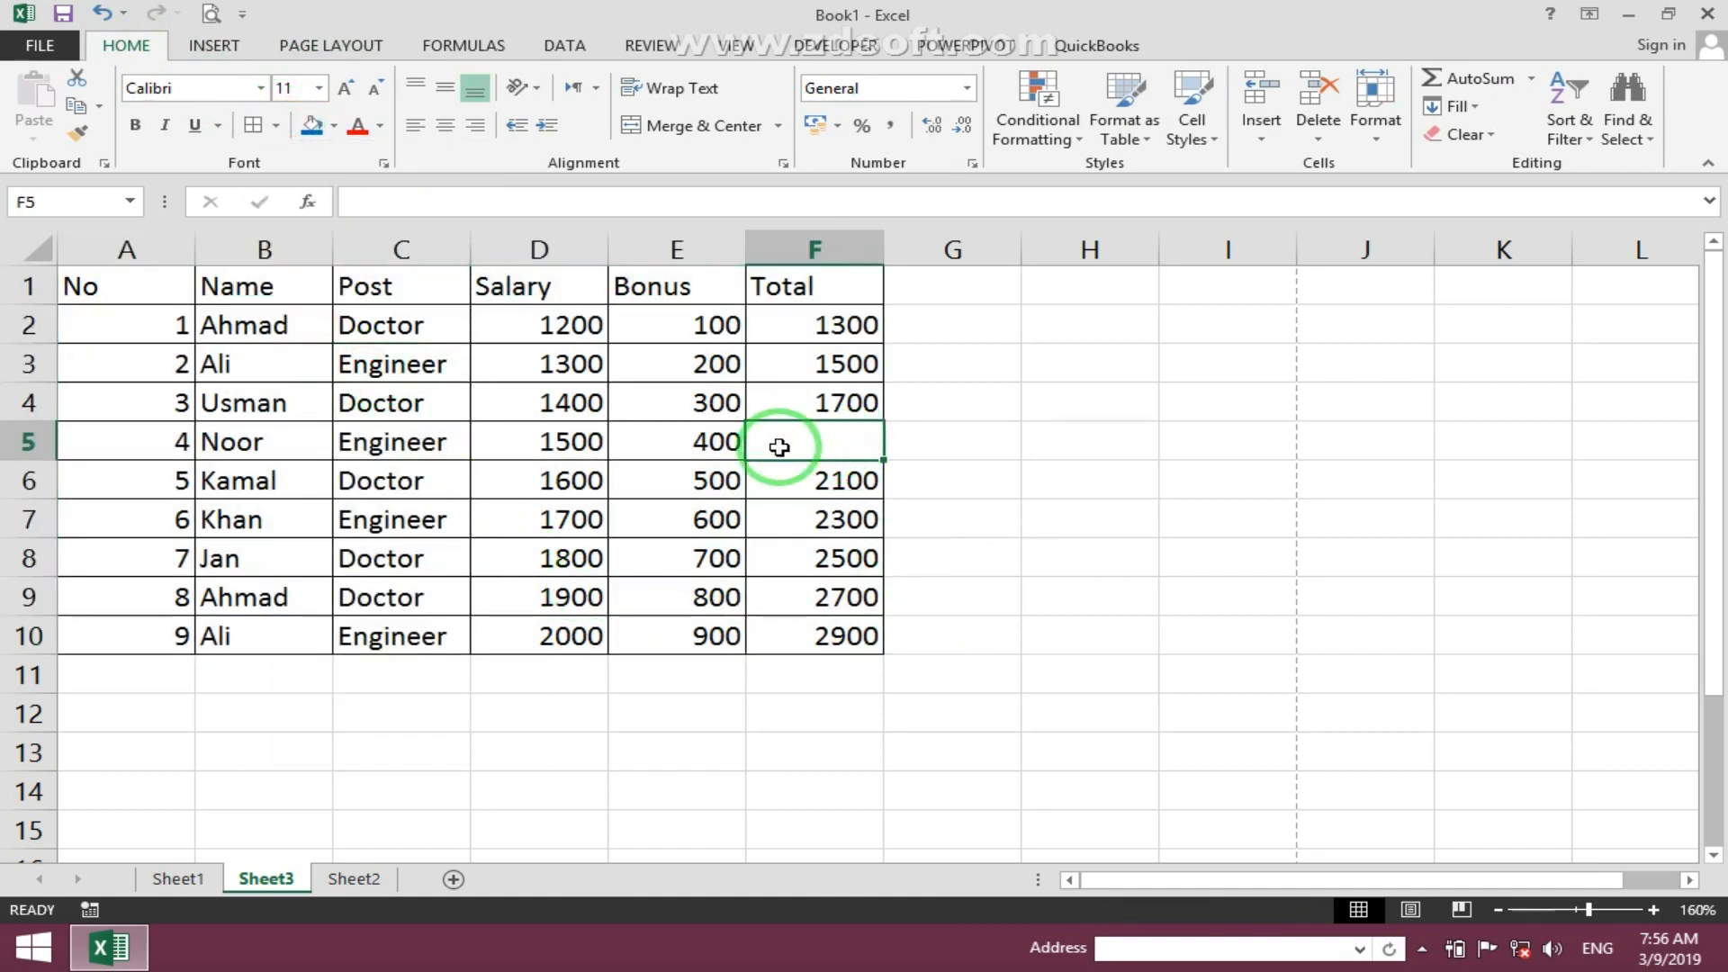
left_click(711, 443)
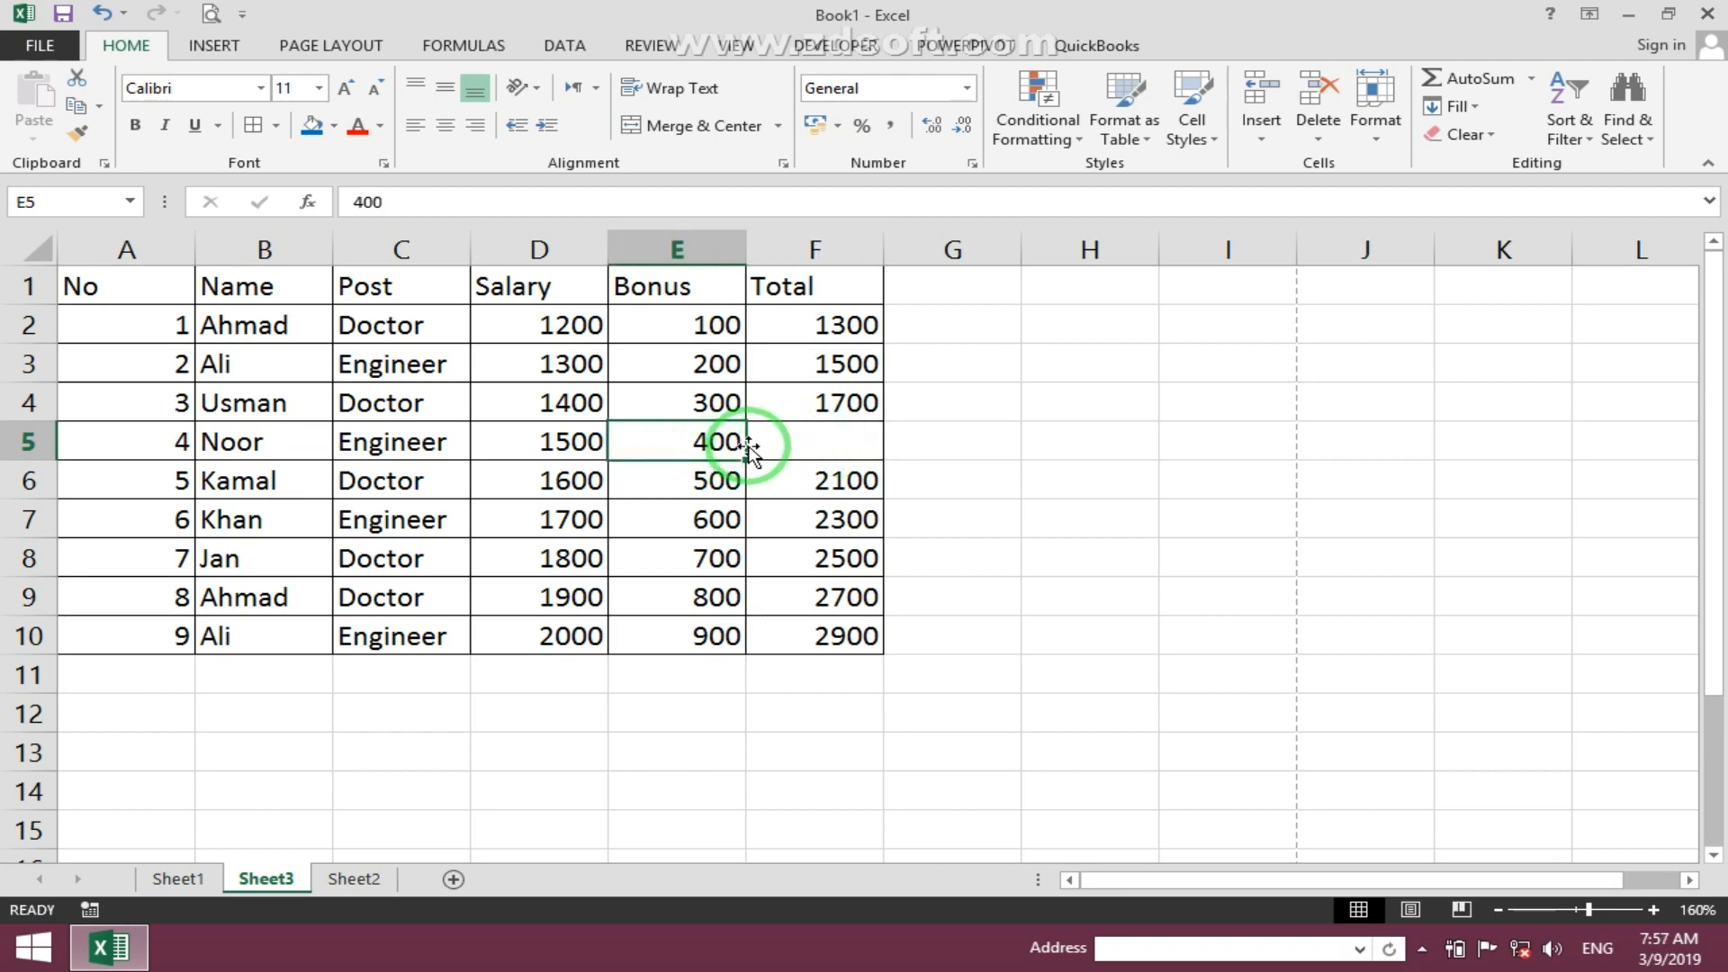
type("0")
left_click(804, 441)
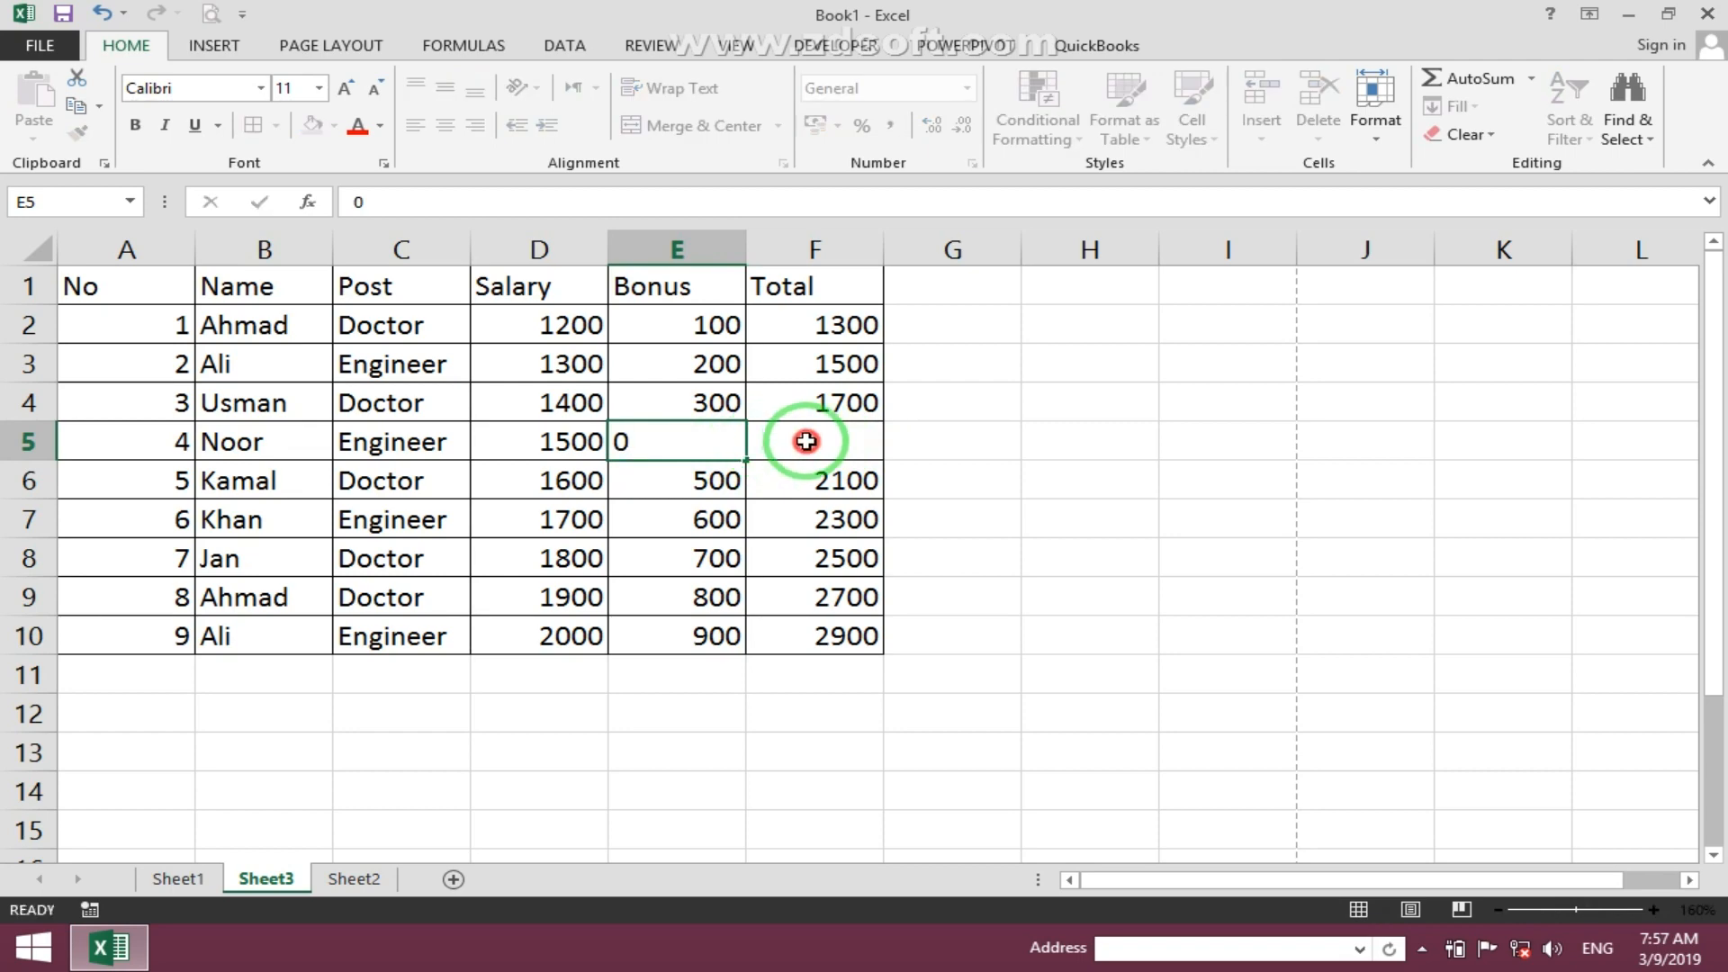
type("=")
left_click(566, 444)
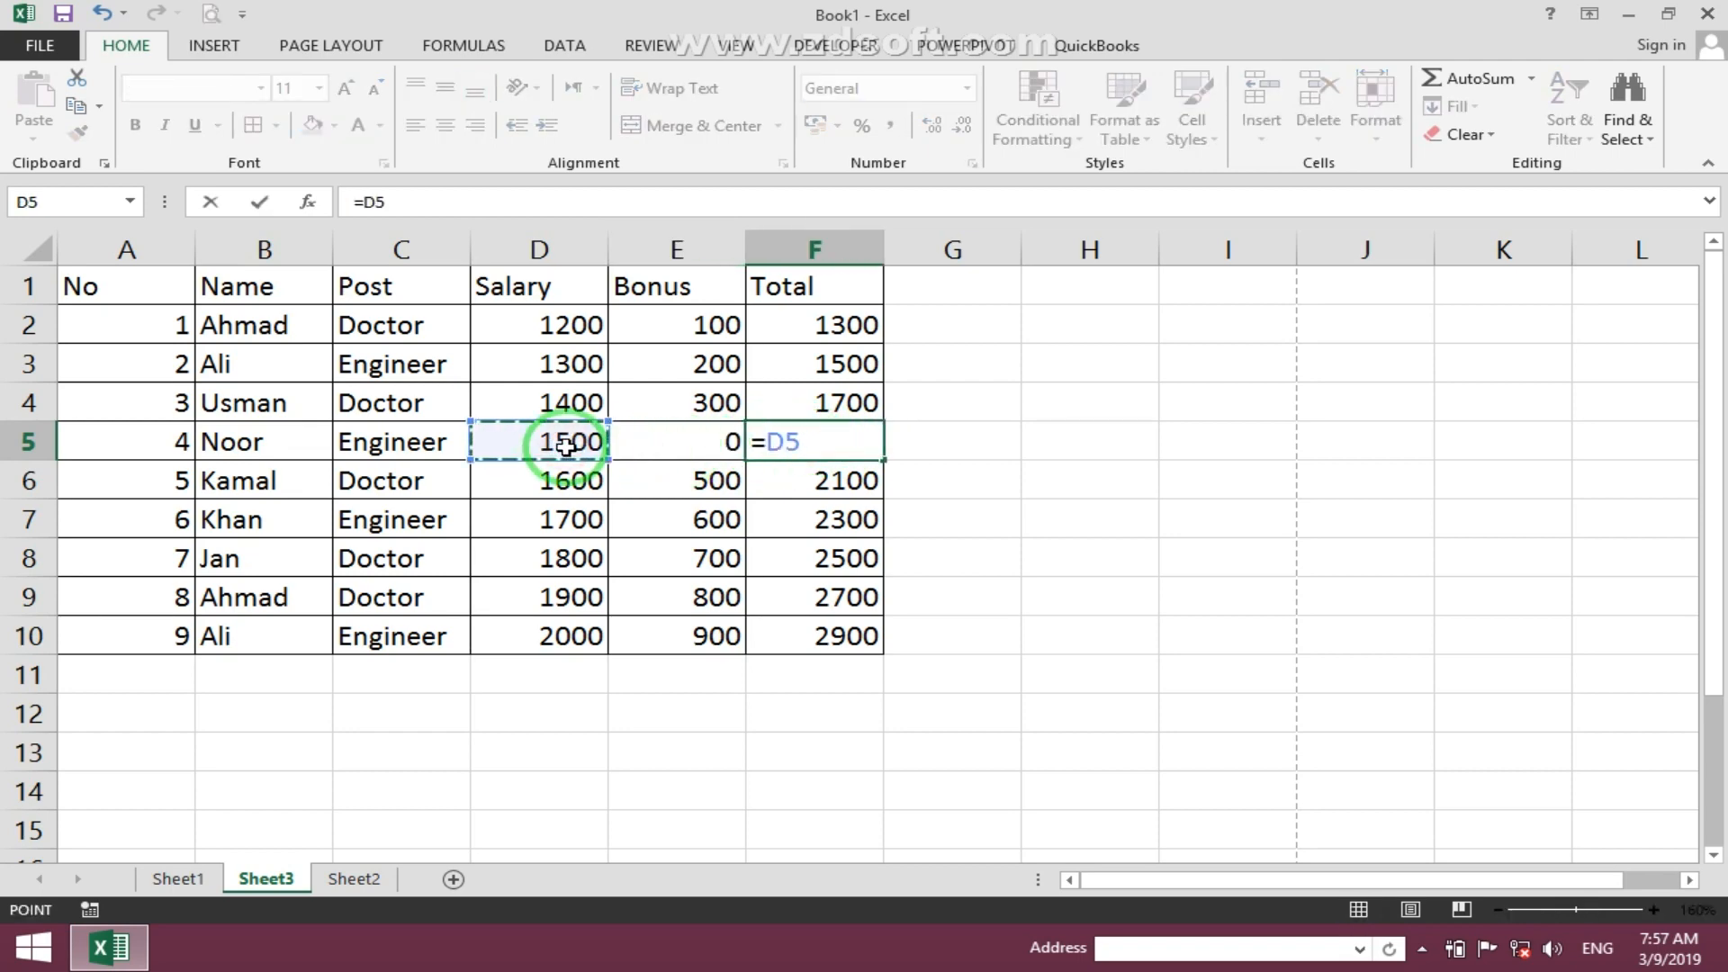
type("/")
left_click(682, 448)
key("Return")
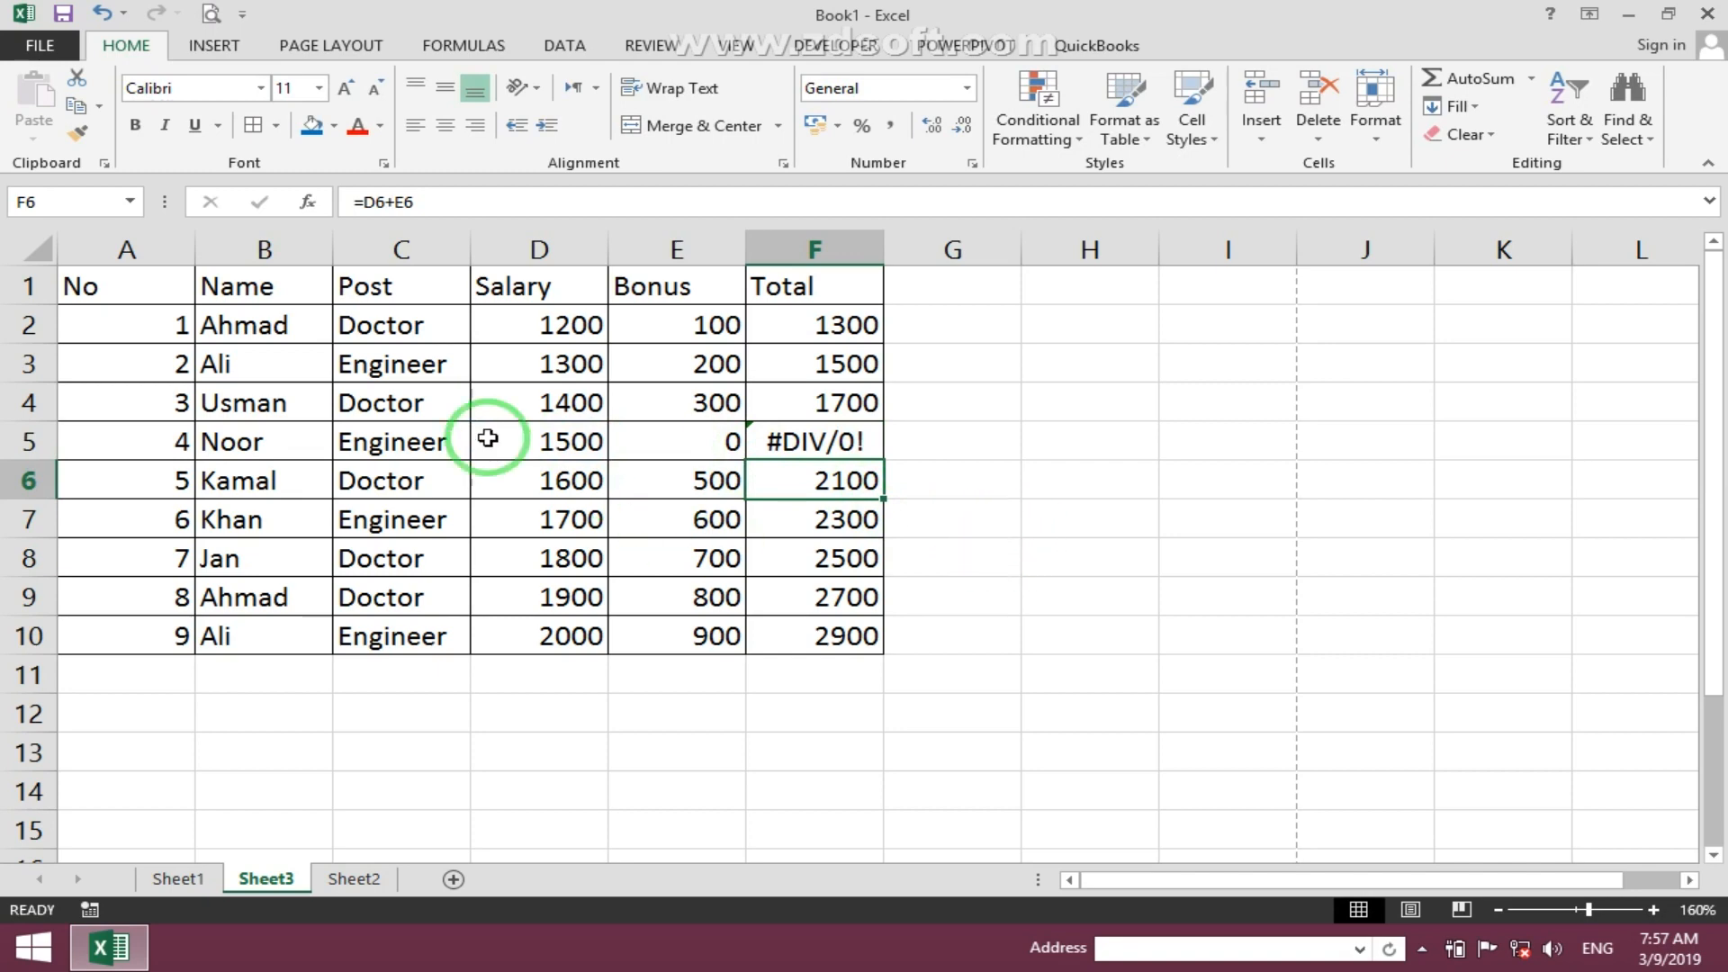
- Open the print preview of the sheet and return to the worksheet
left_click(210, 13)
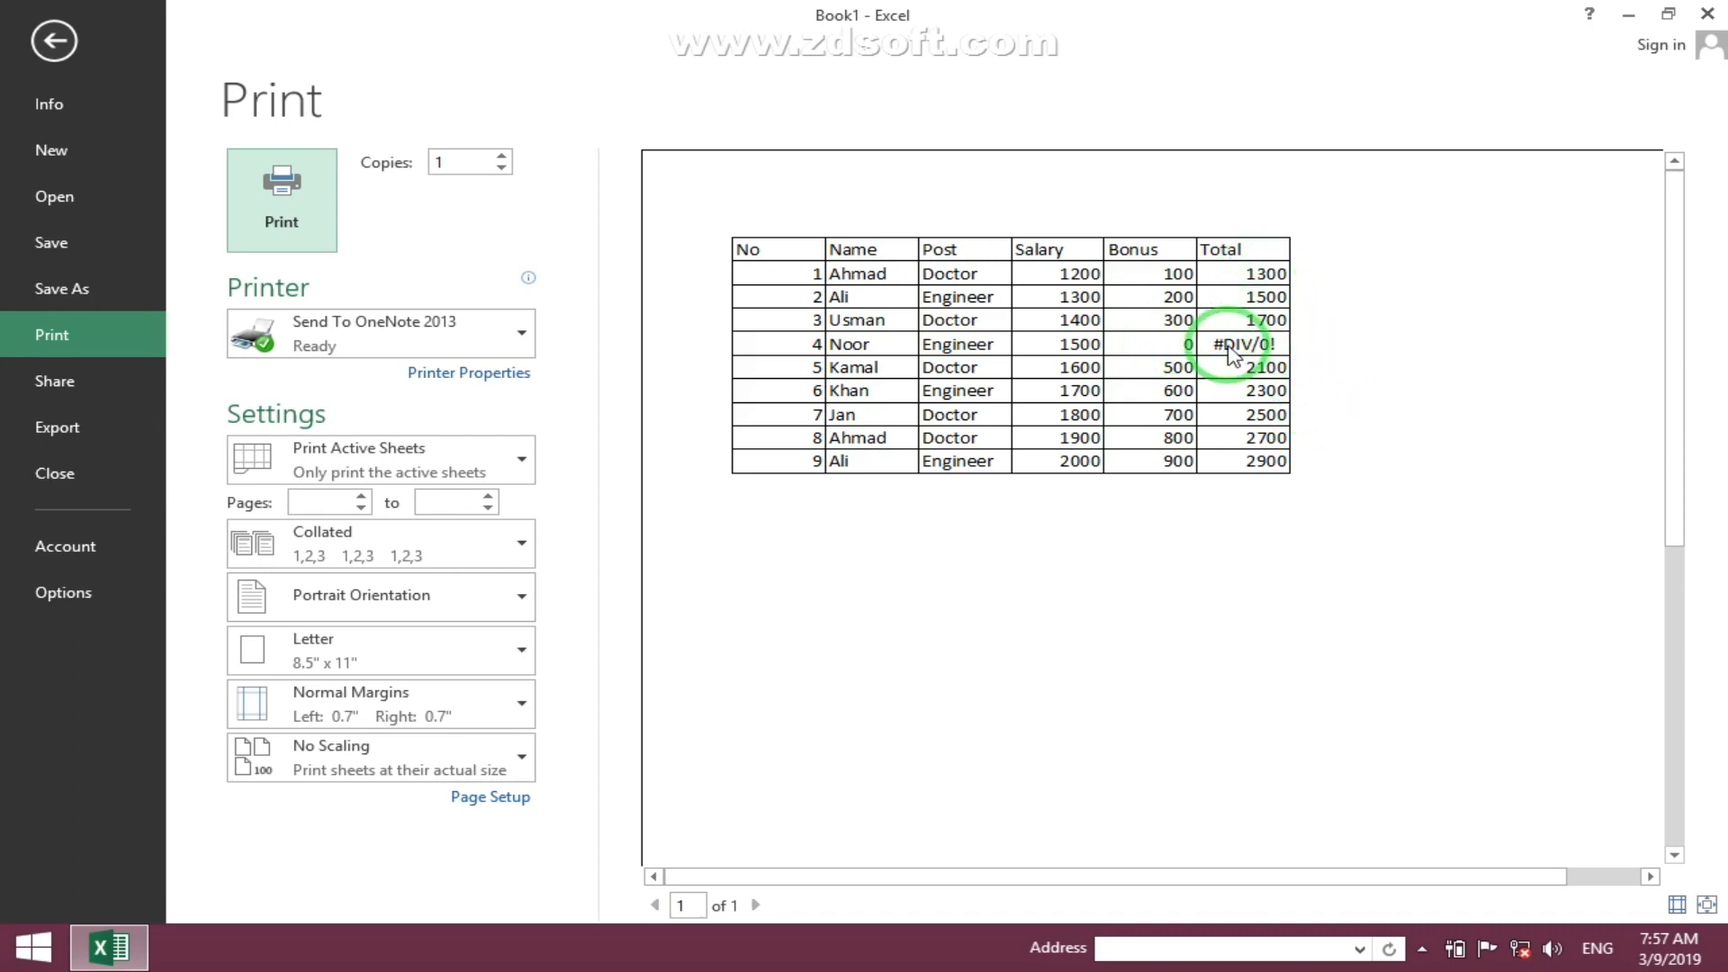
left_click(54, 40)
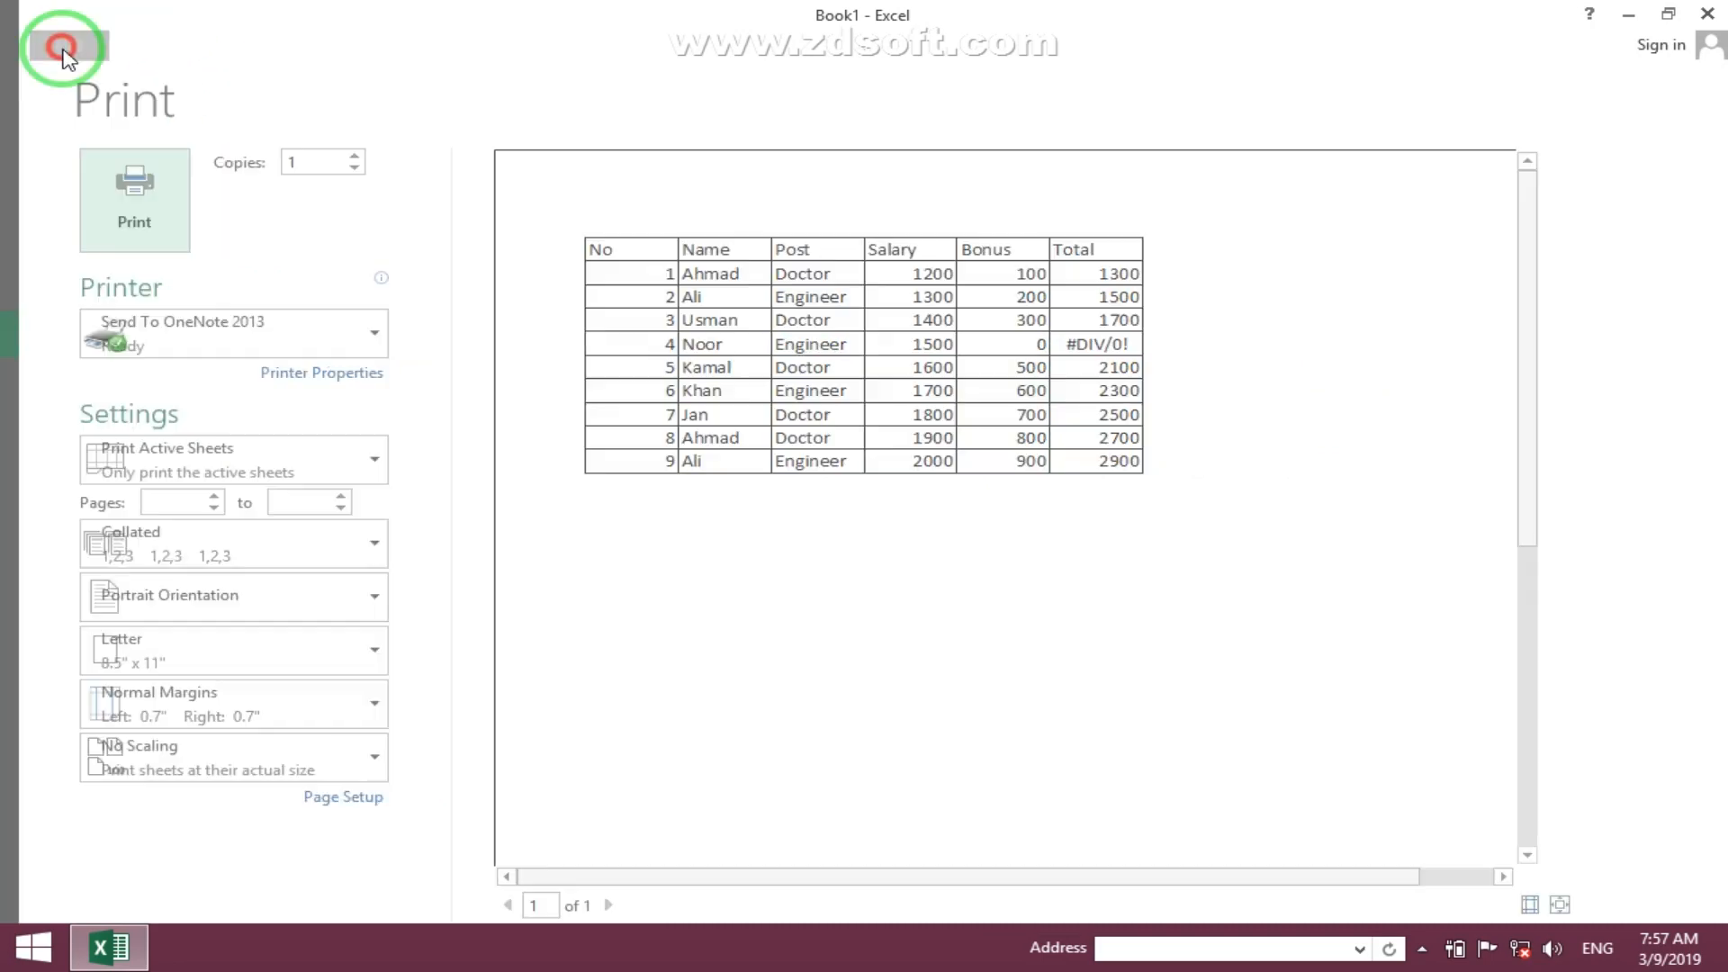
- Set cell errors to print as <blank> in the sheet's page setup and check the print preview
left_click(464, 45)
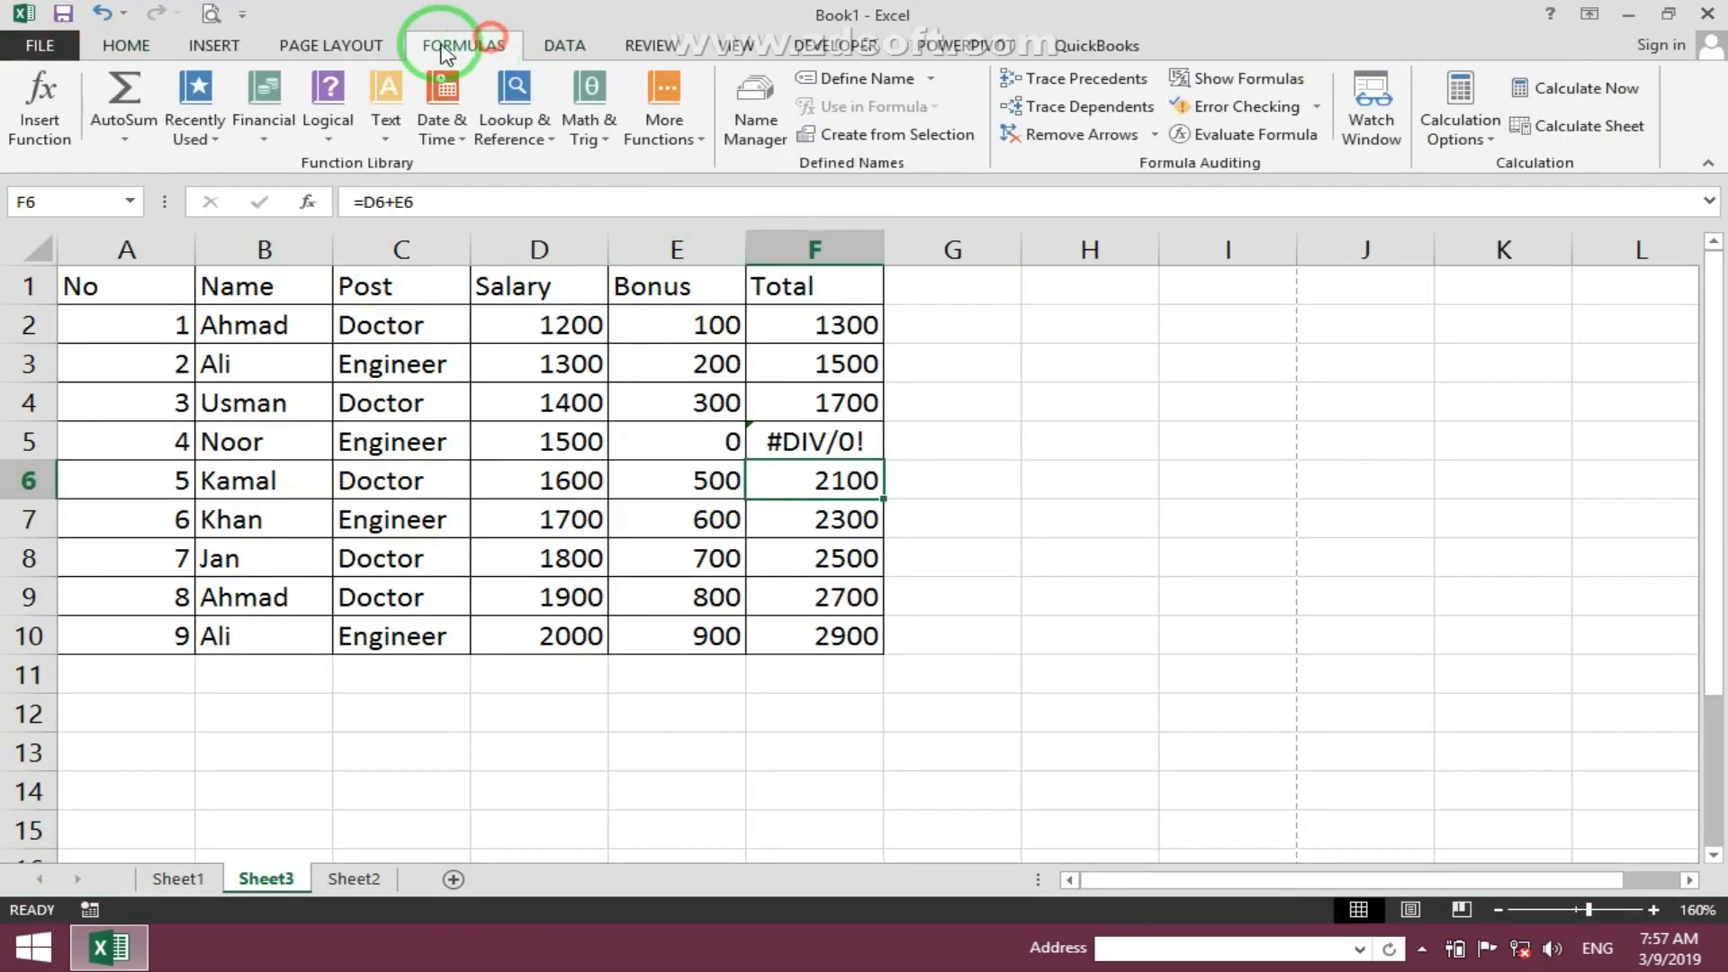
left_click(372, 47)
left_click(623, 126)
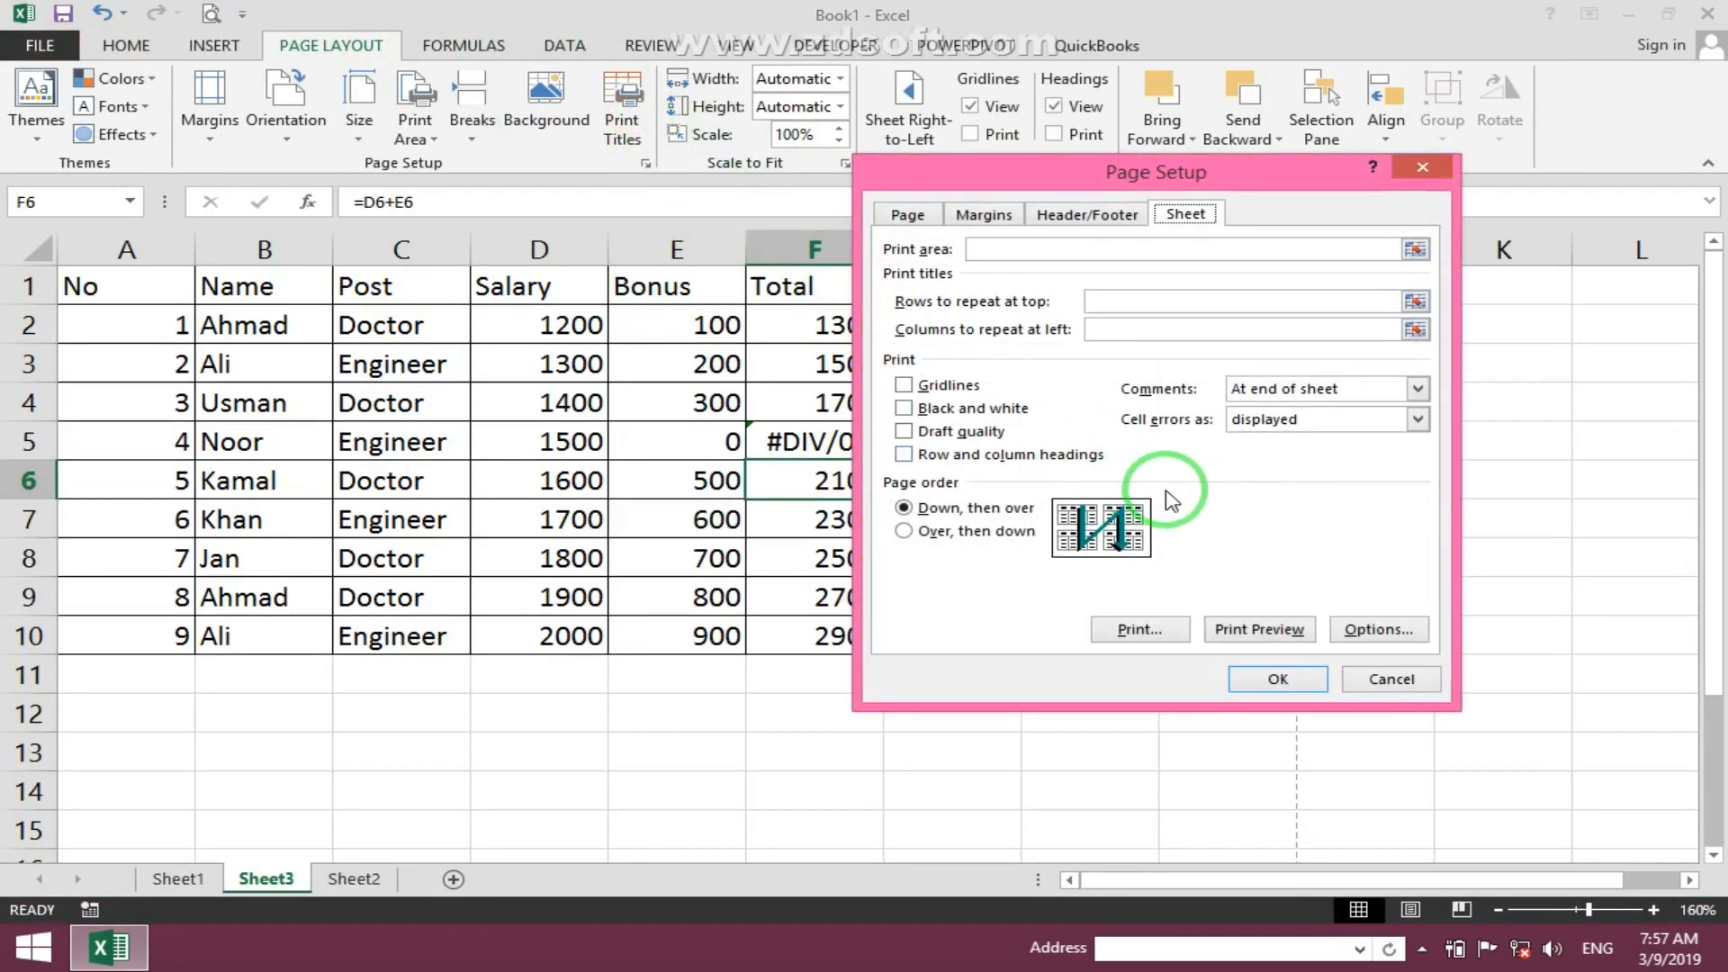
left_click(1315, 420)
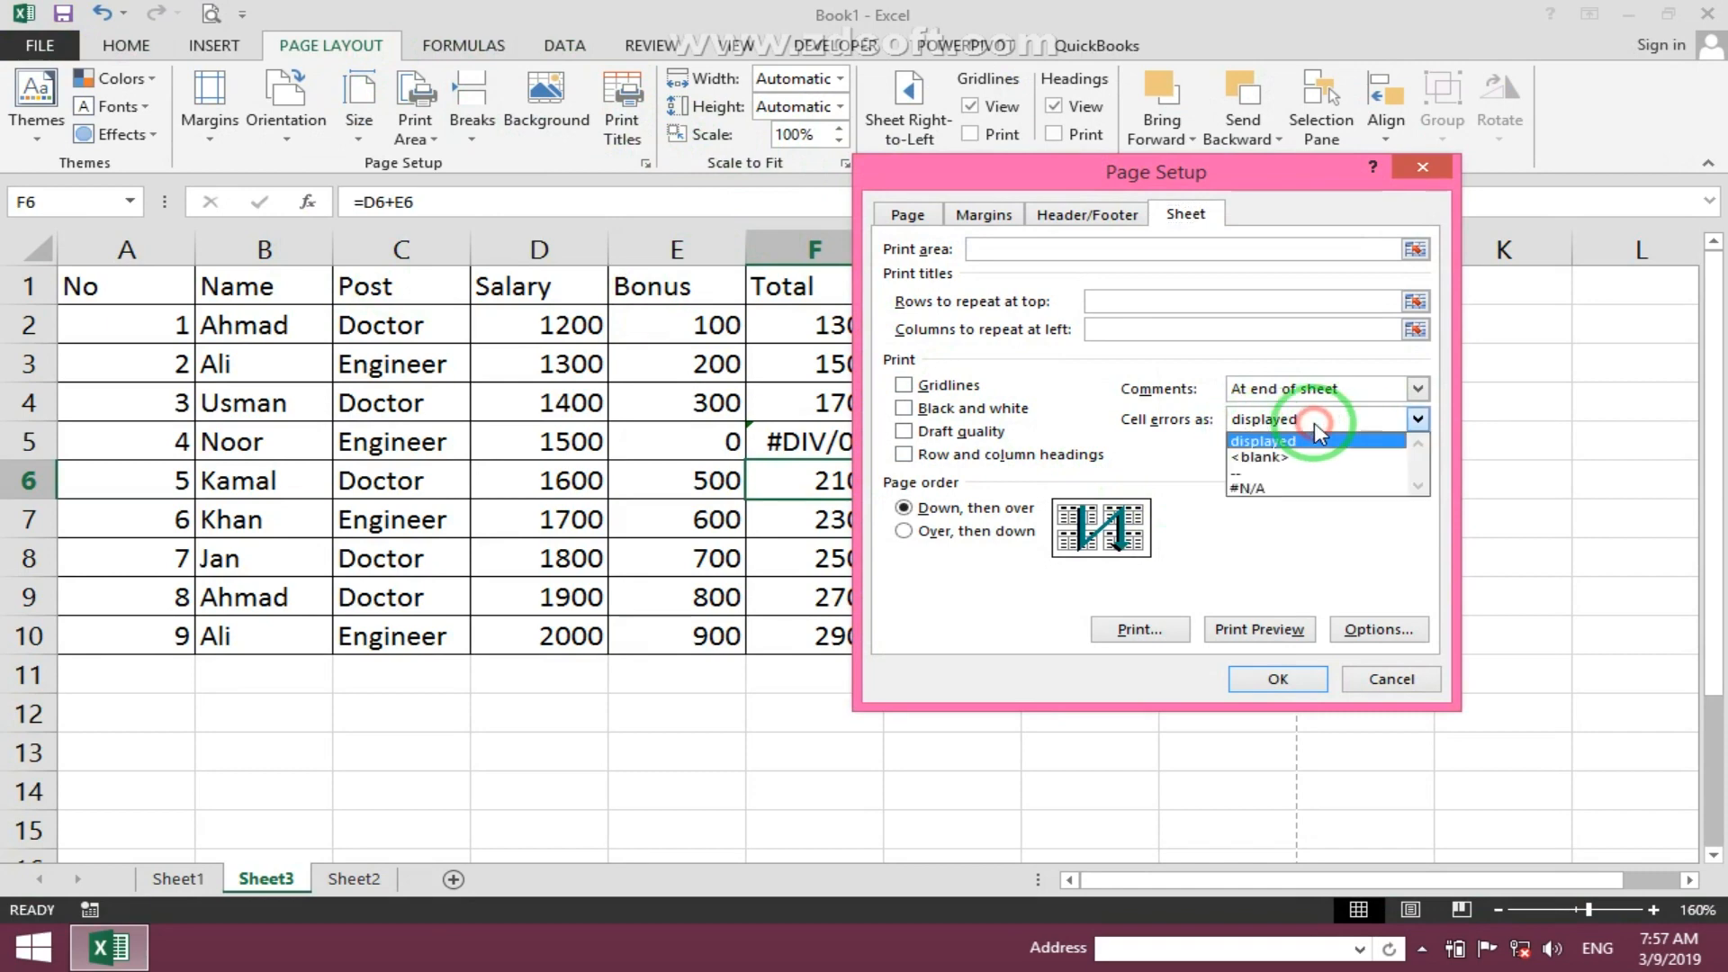
left_click(1320, 458)
left_click(1287, 678)
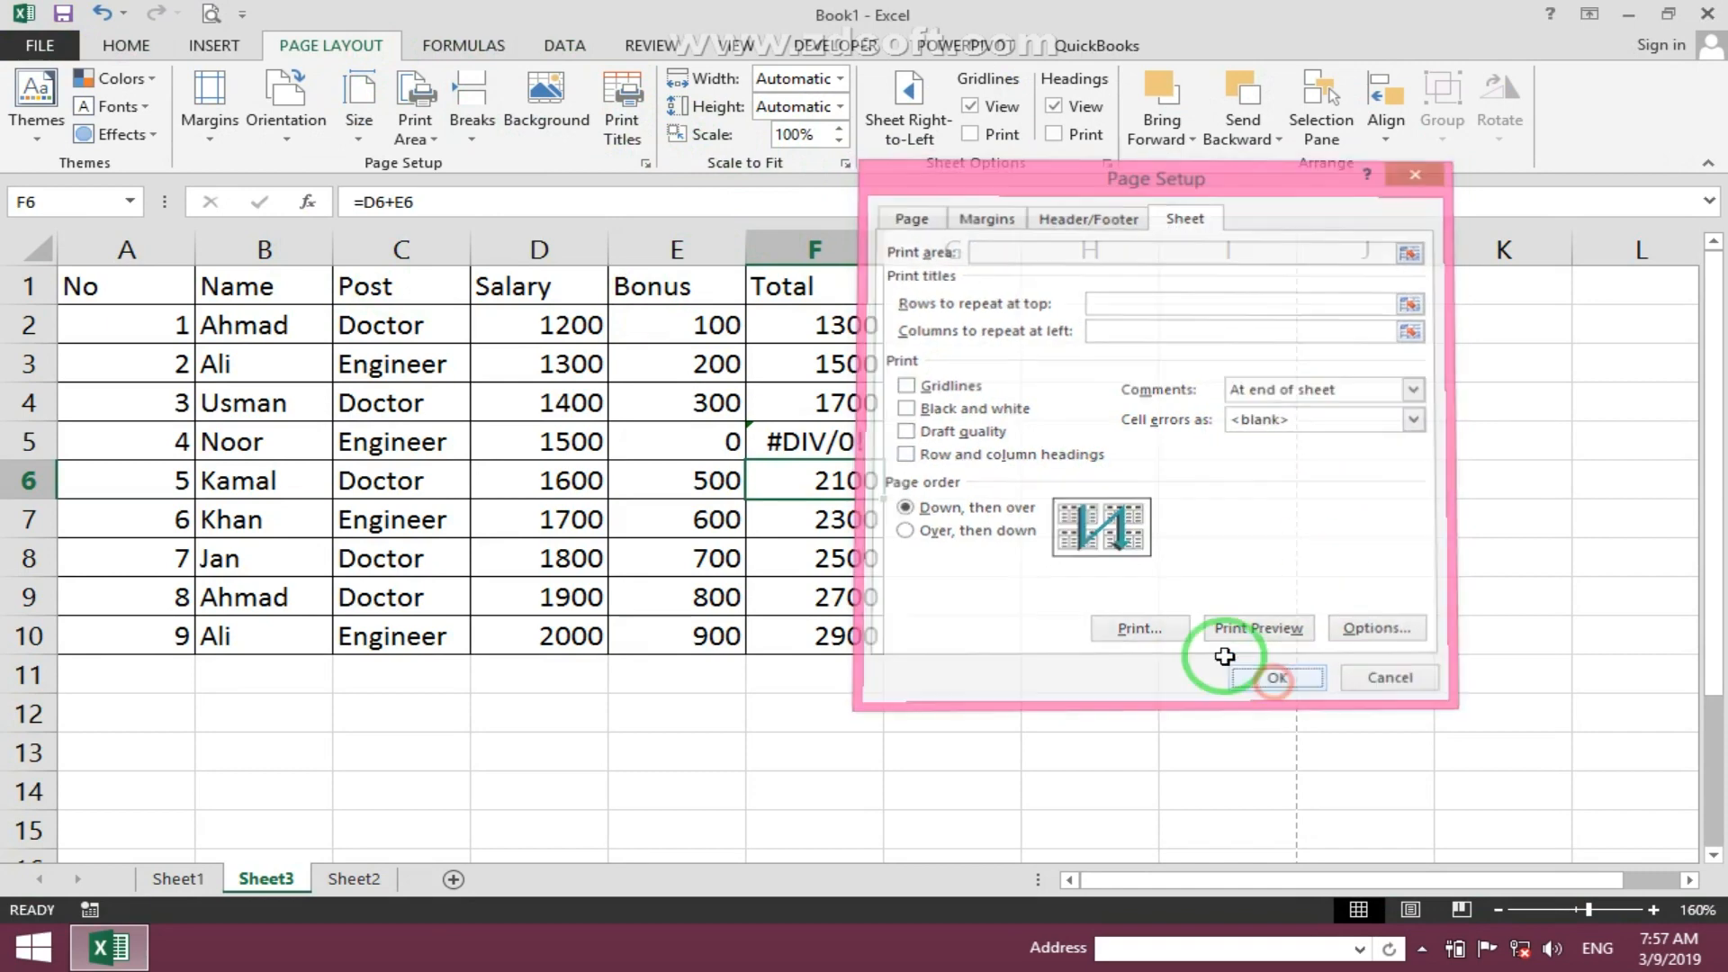
key("ctrl+p")
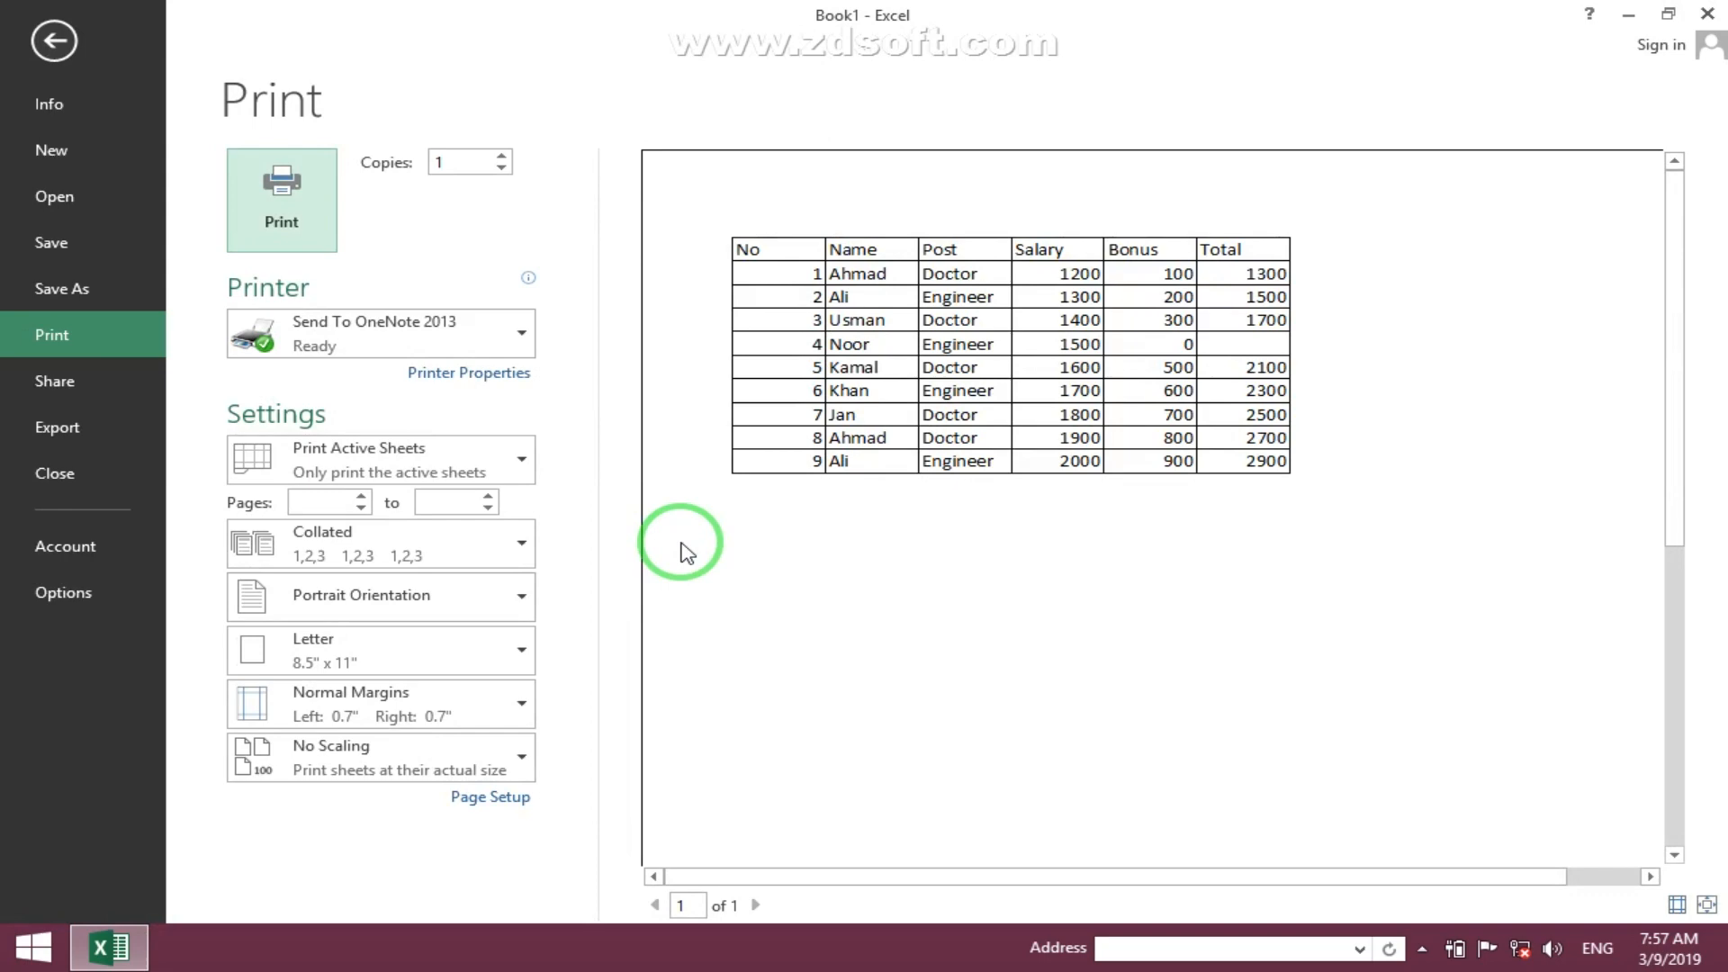
key("Escape")
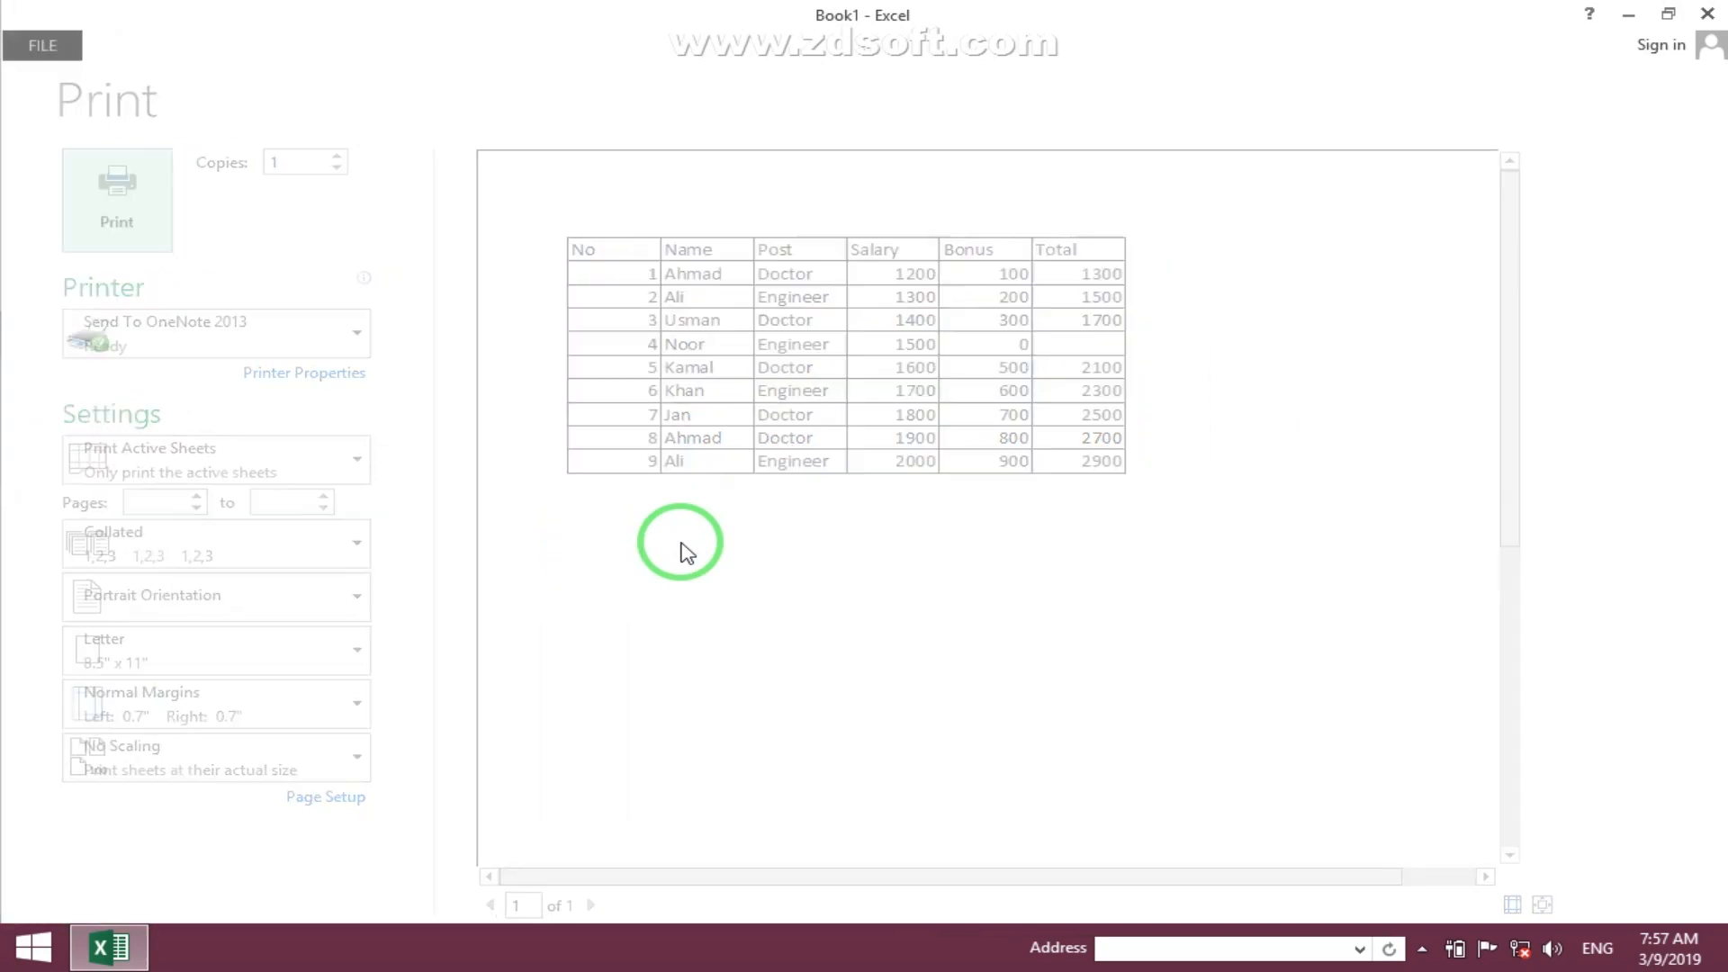
- Set cell errors to print as -- in the sheet's page setup and check the print preview
left_click(621, 108)
left_click(1327, 433)
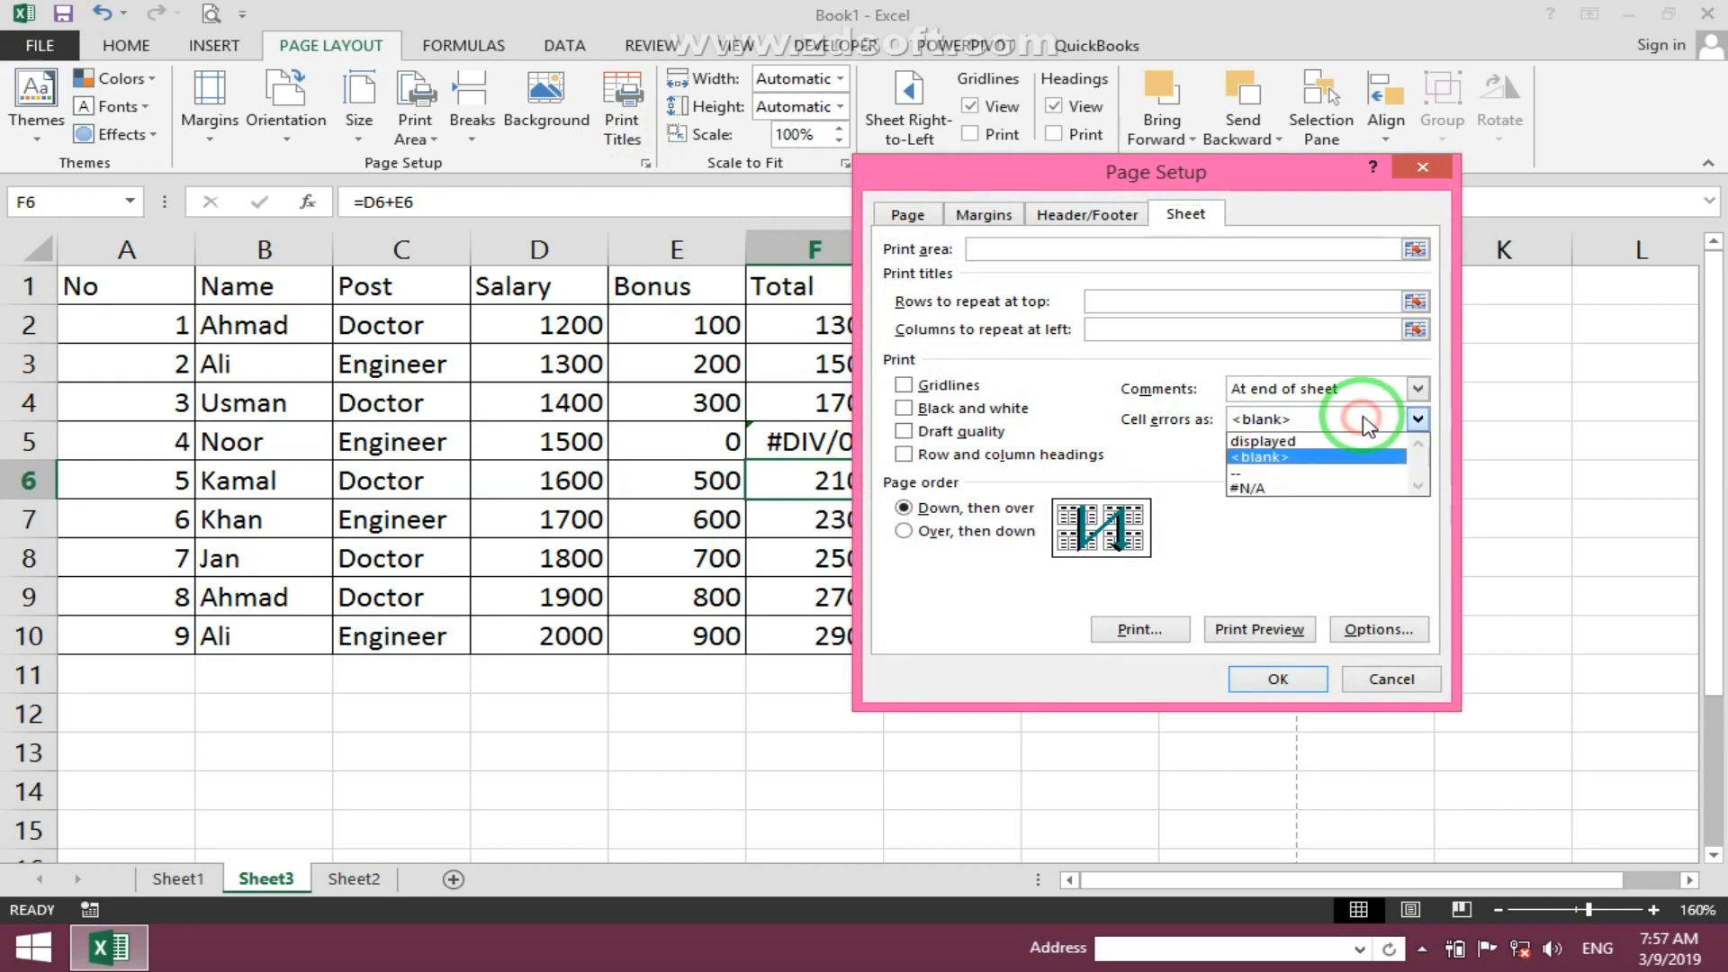
left_click(1287, 470)
left_click(1287, 677)
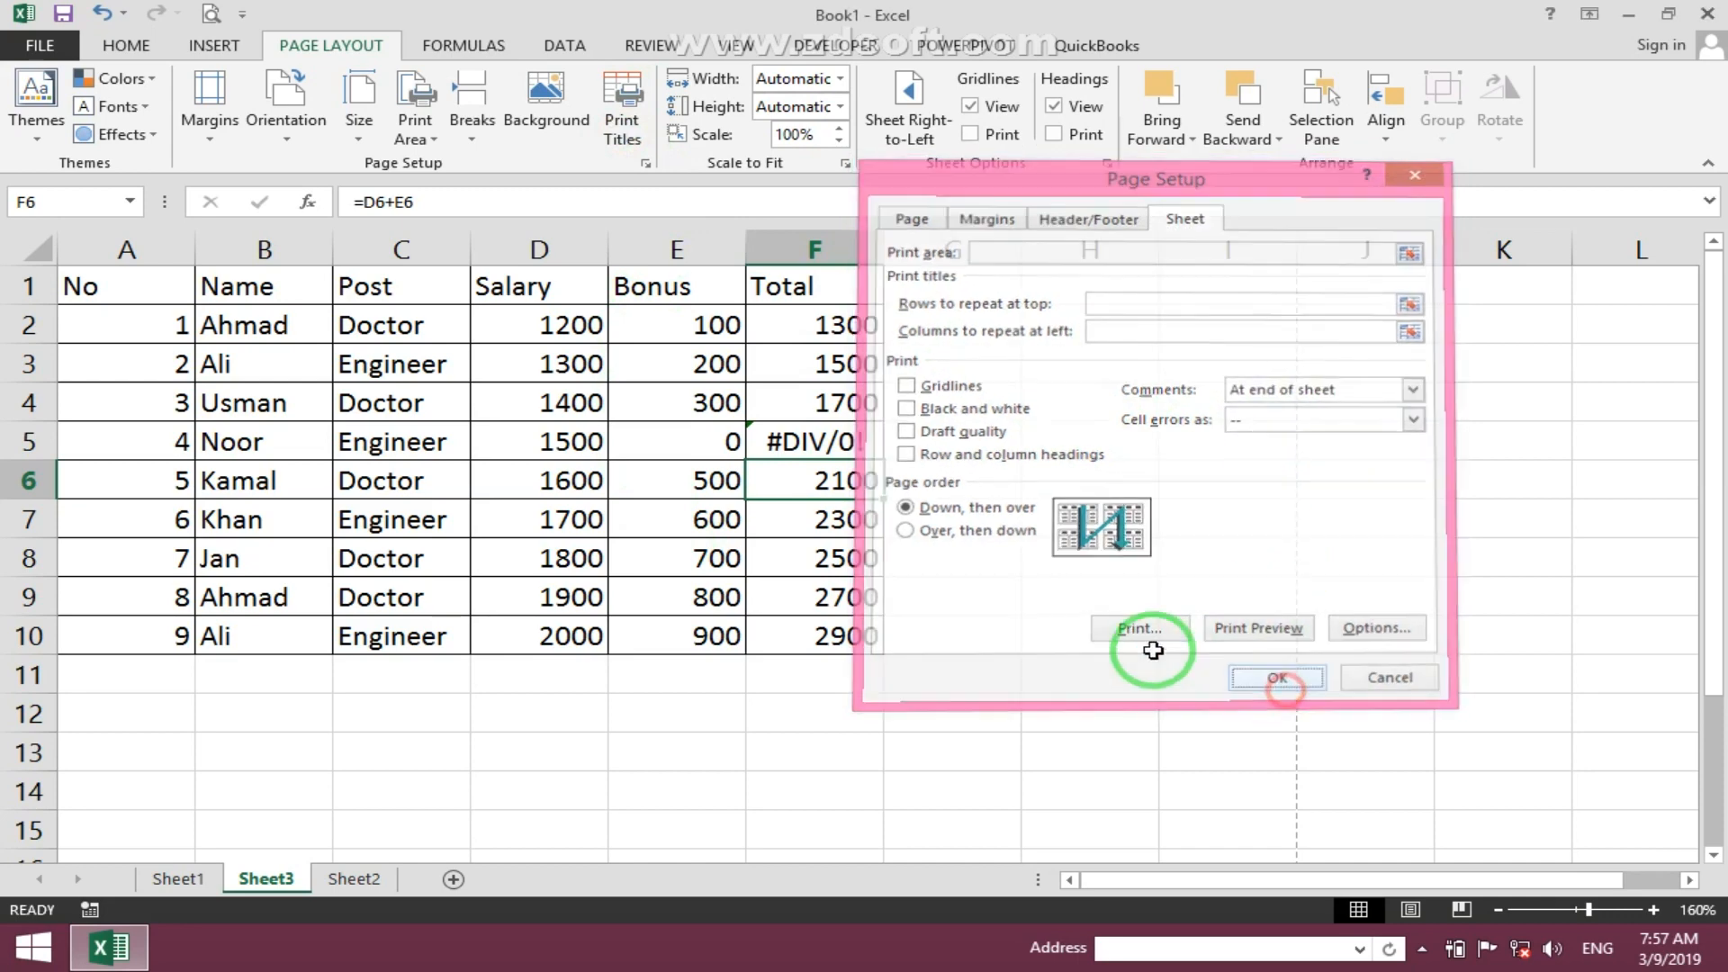
left_click(211, 12)
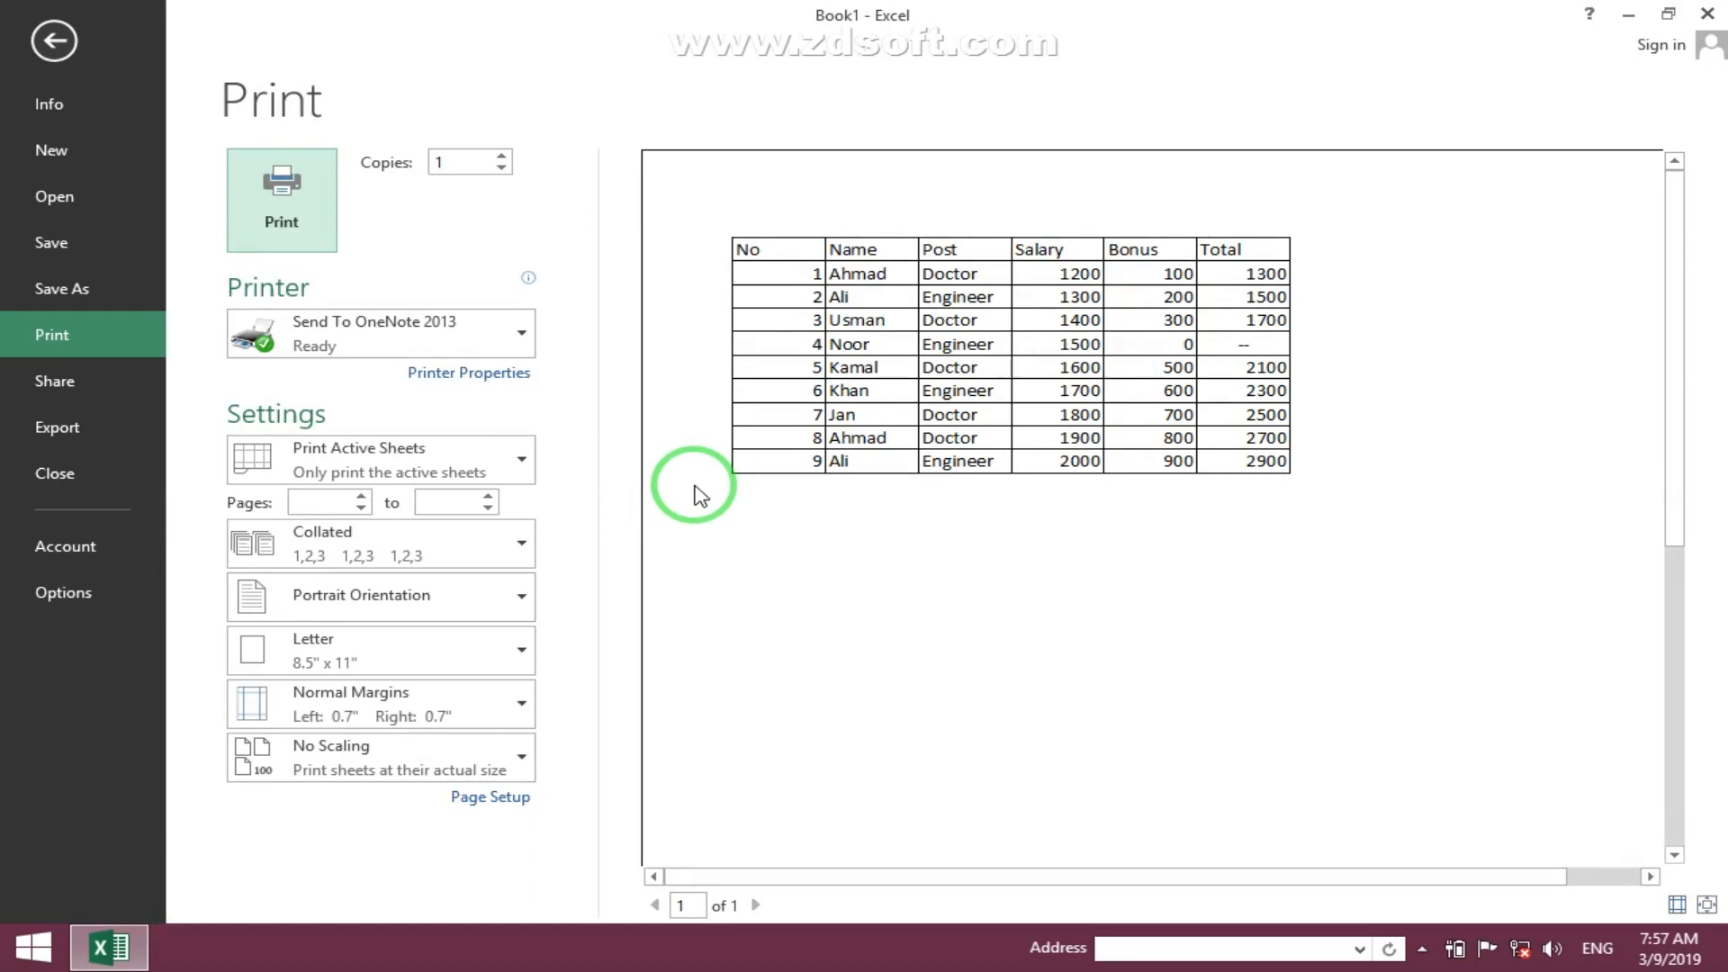
key("Escape")
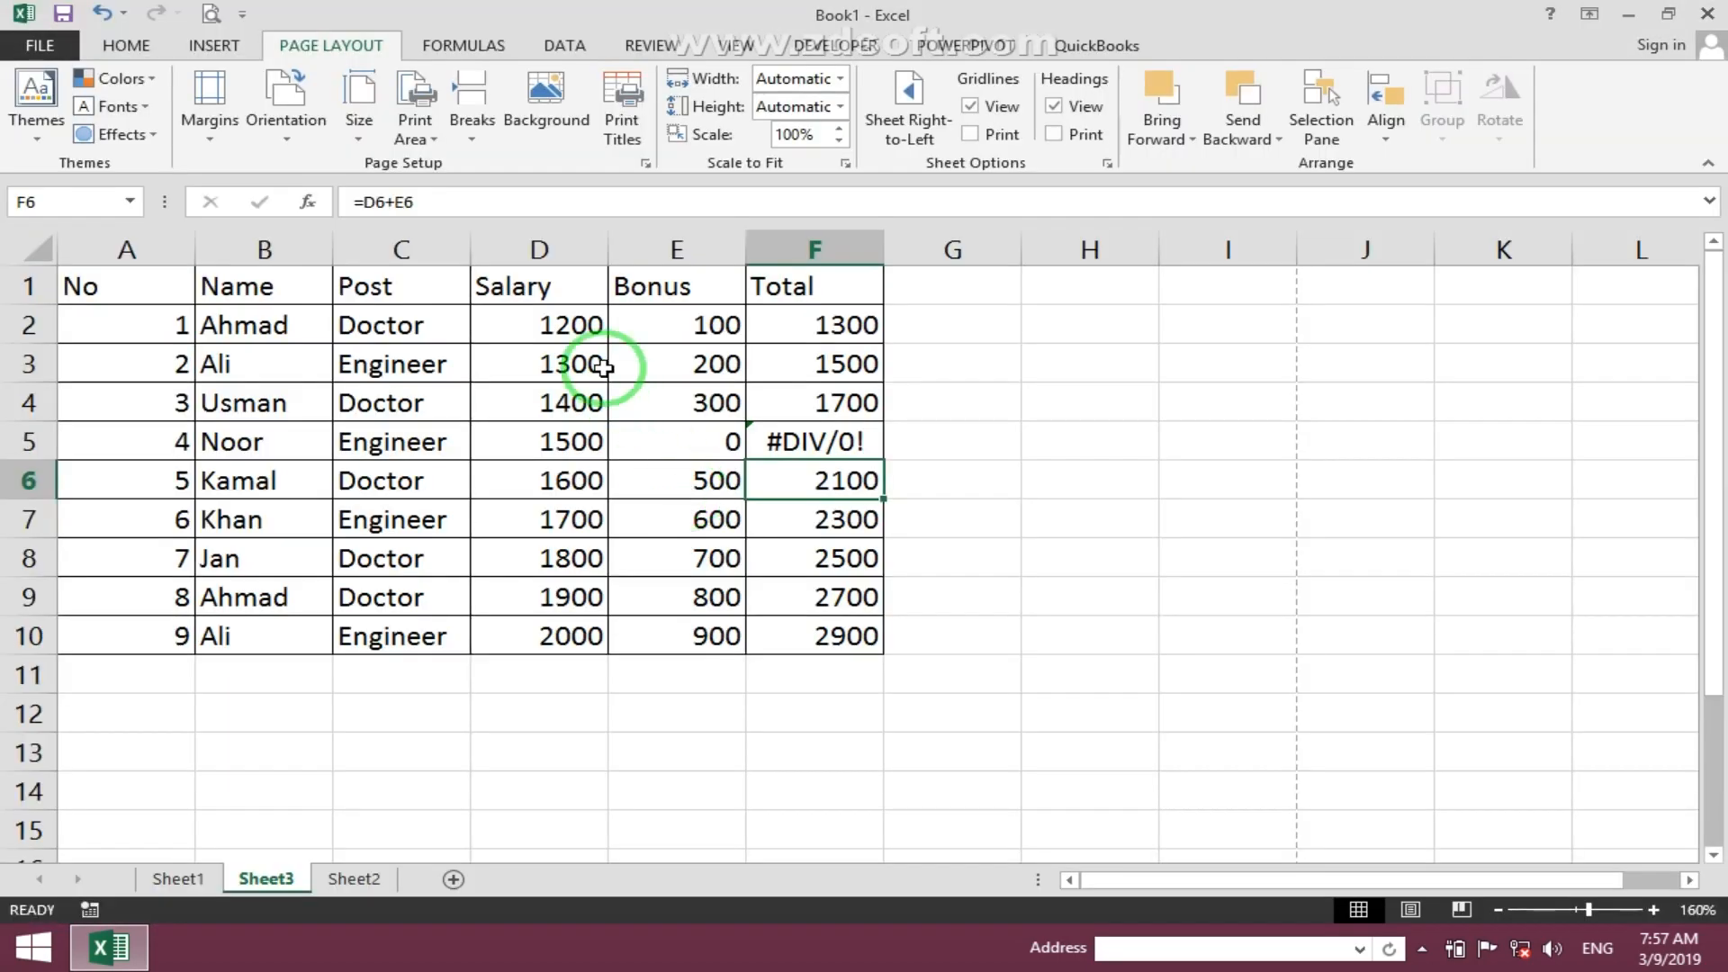
- Set cell errors to print as #N/A in the sheet's page setup and open the print preview
left_click(621, 108)
left_click(1299, 435)
left_click(1251, 487)
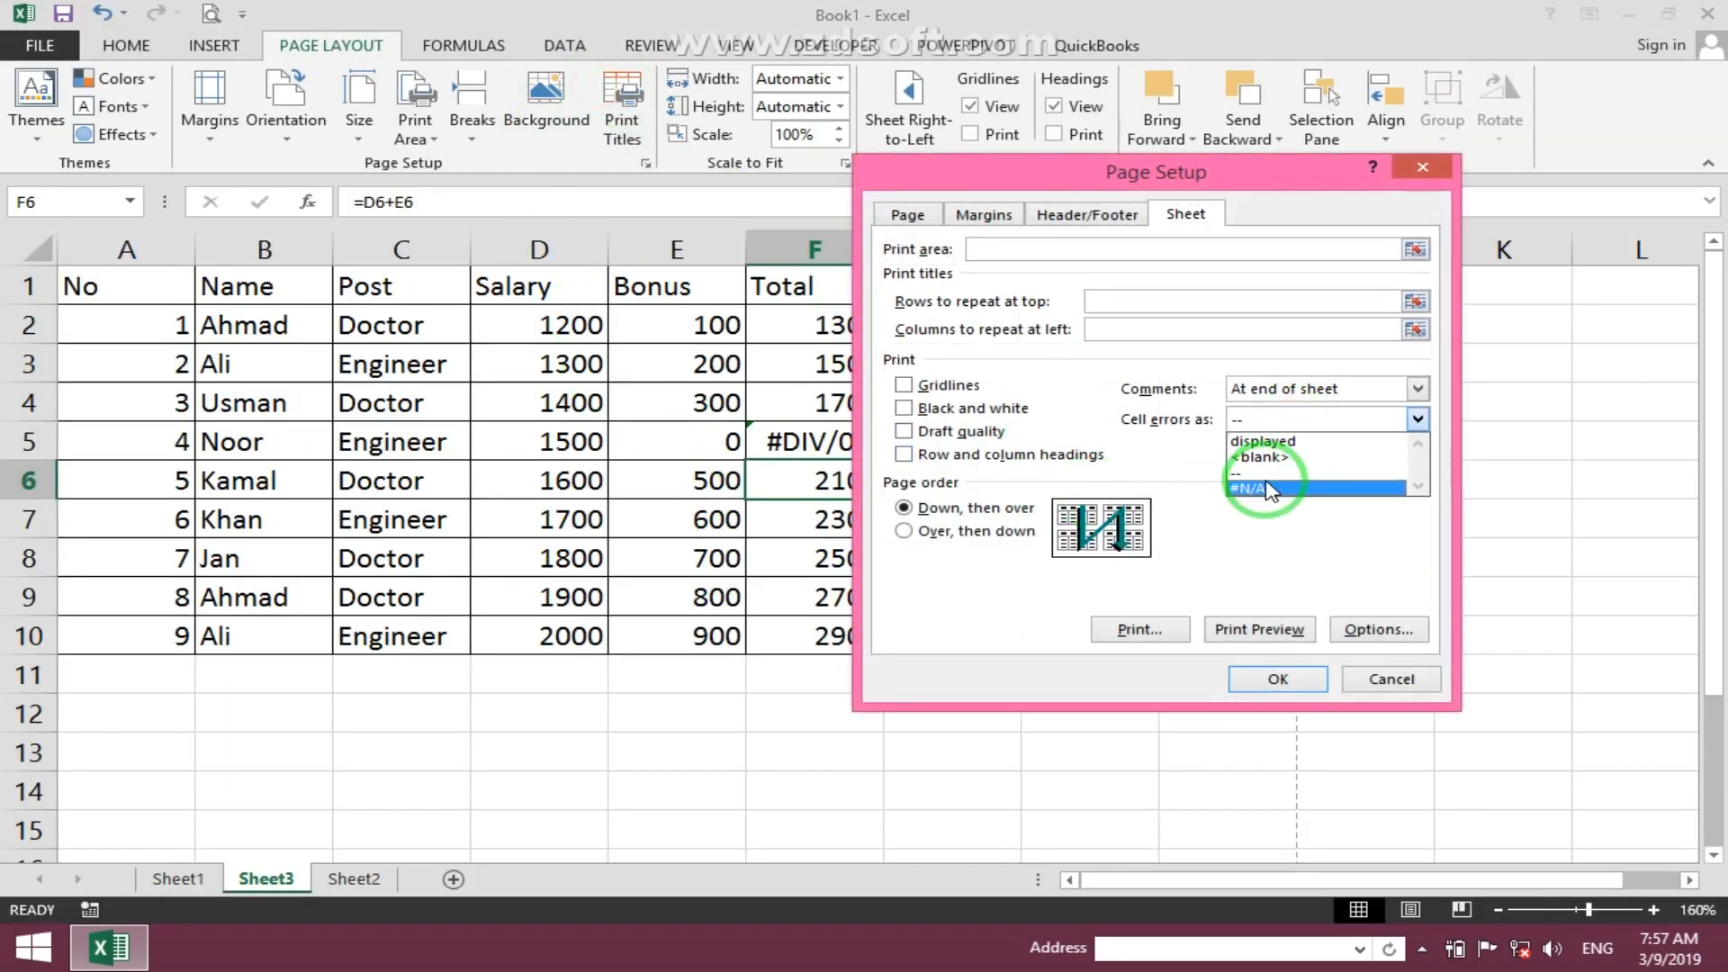
left_click(1276, 686)
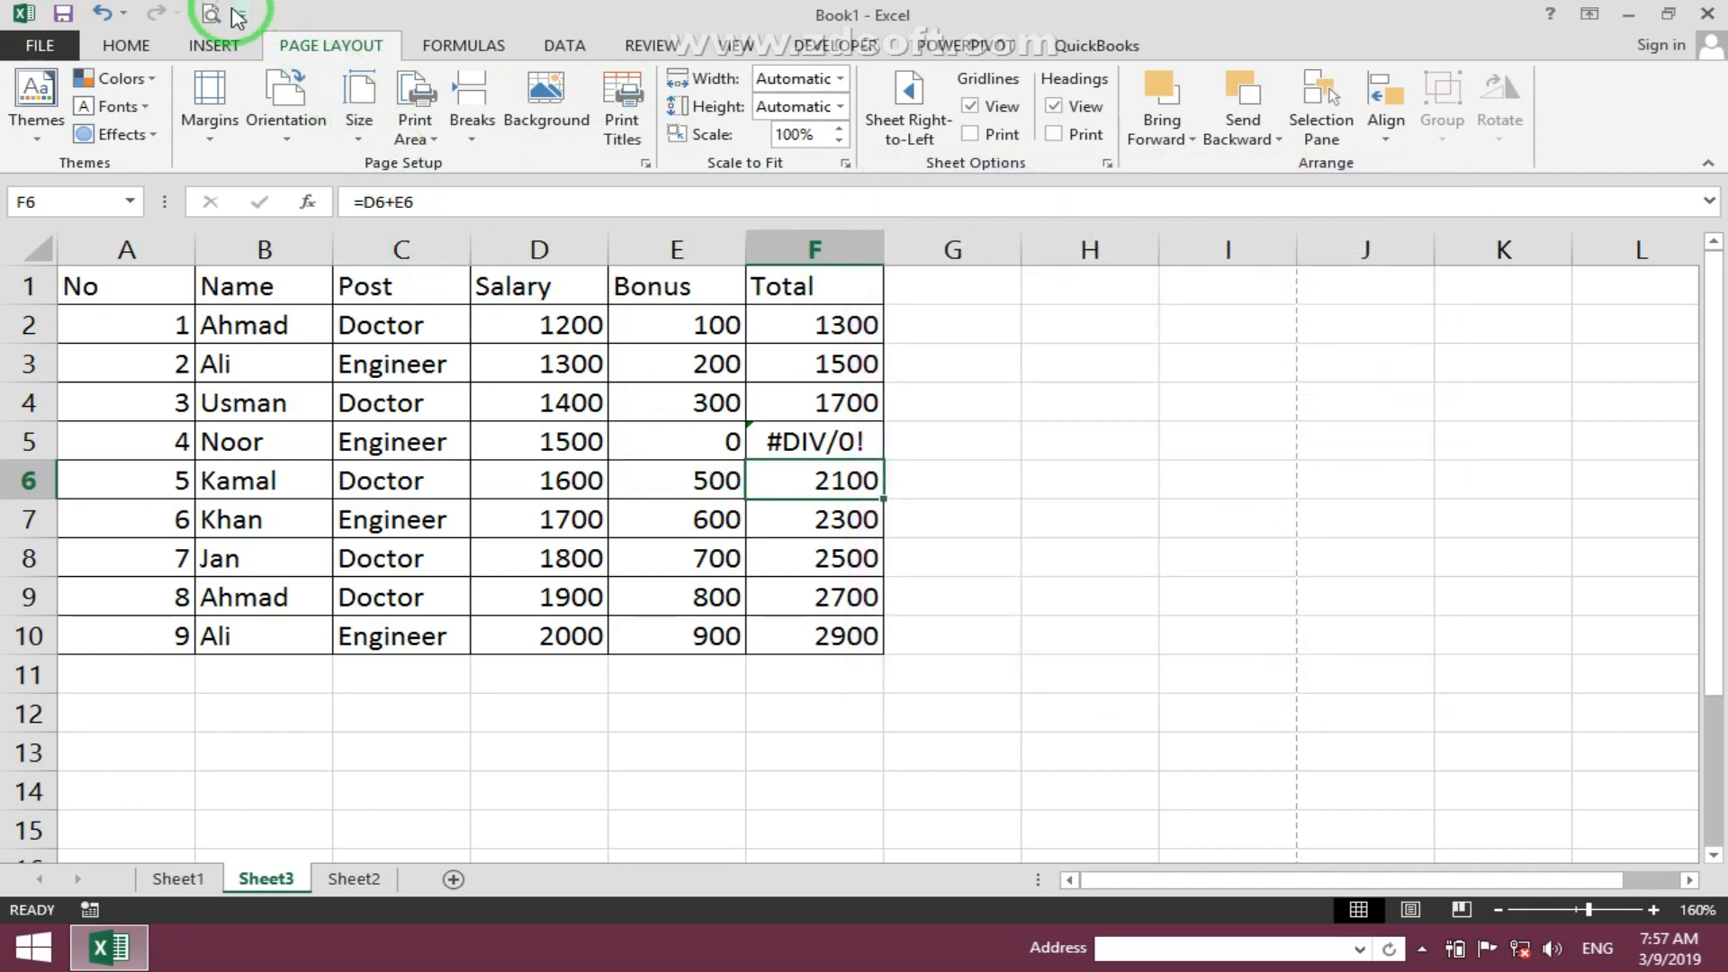
left_click(203, 11)
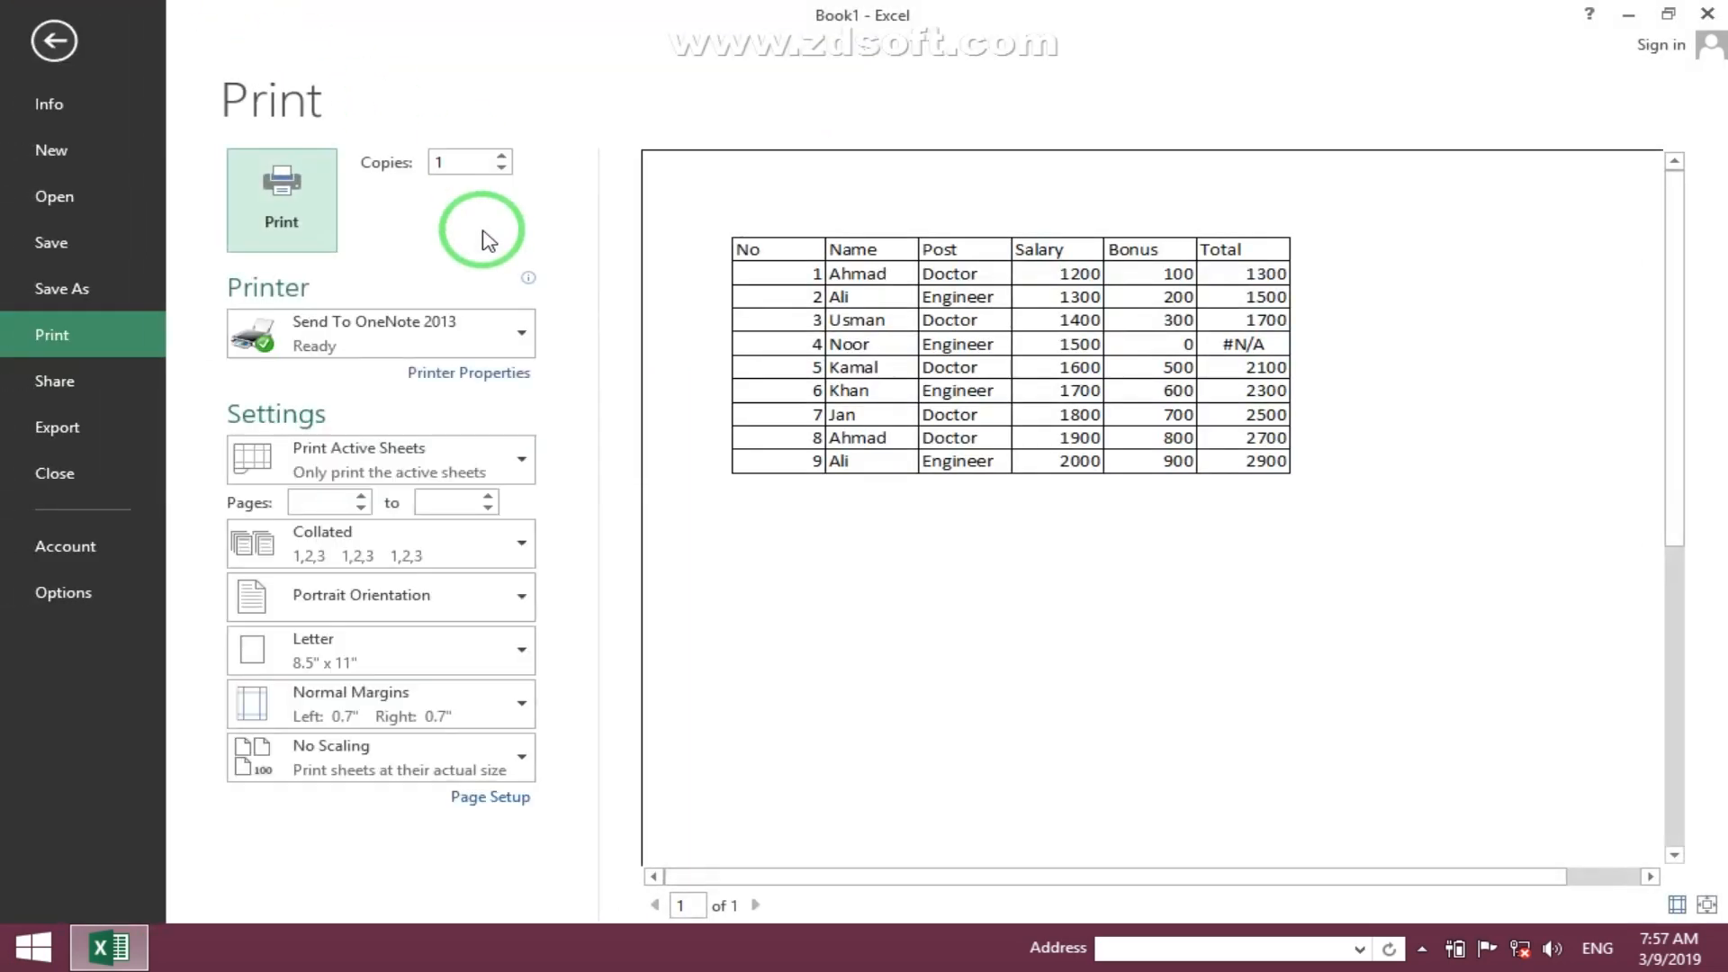
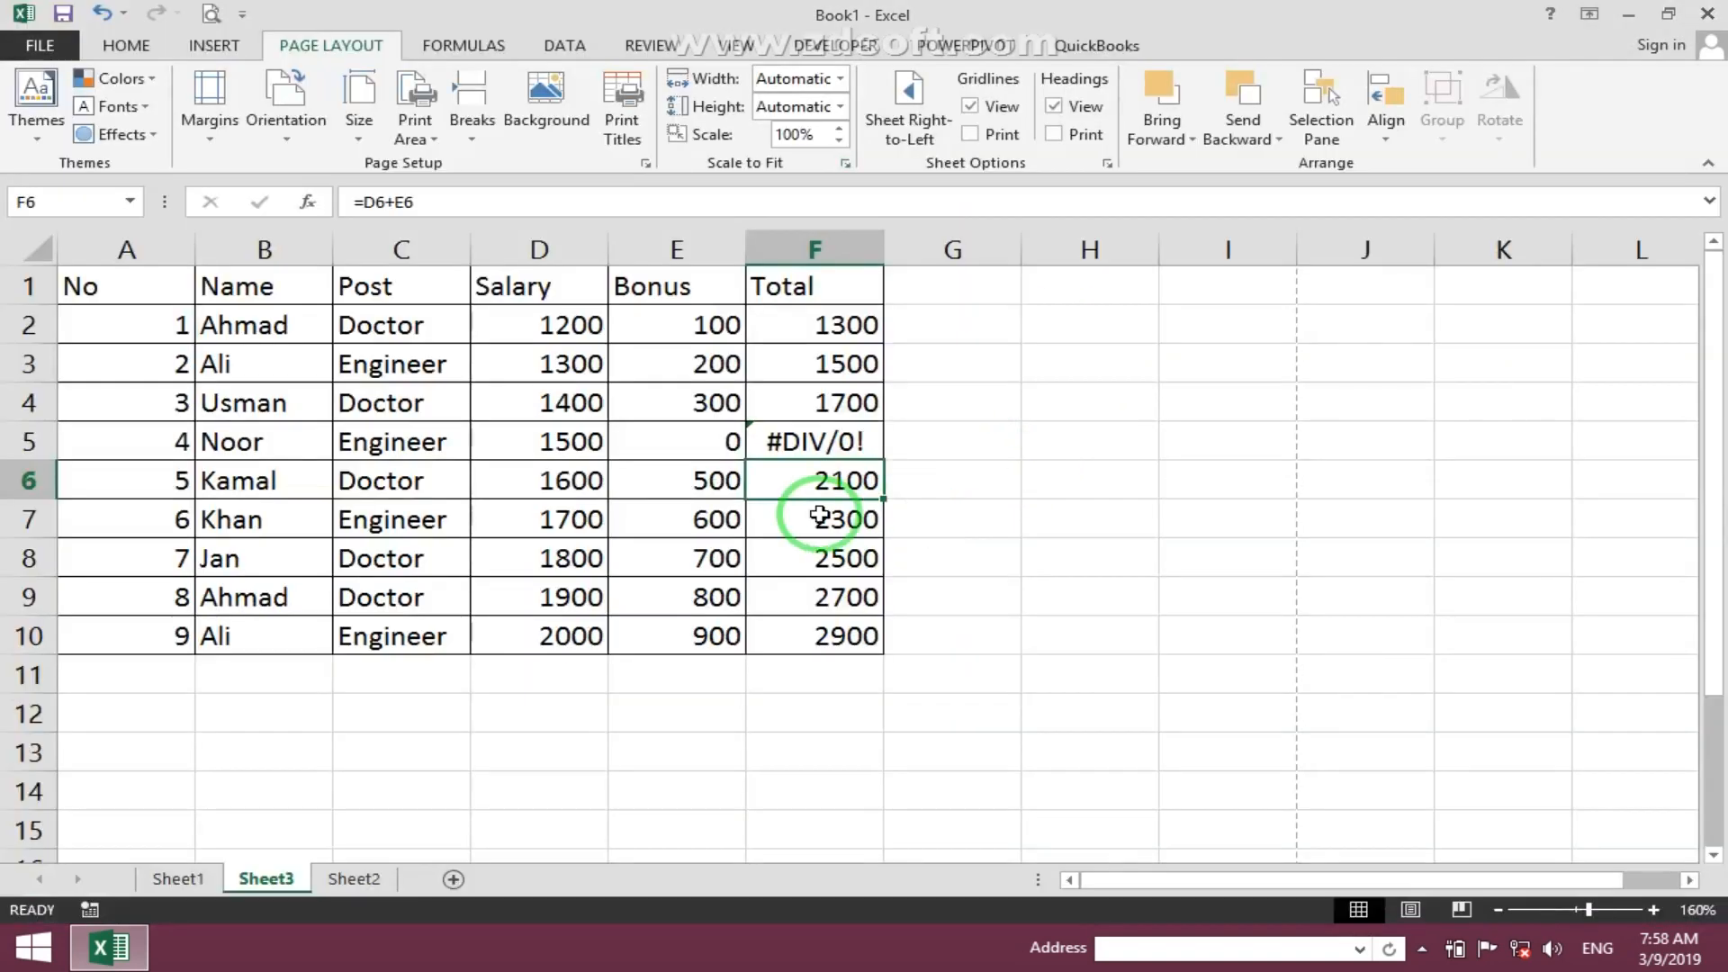
- Set cell errors to print as displayed in the sheet's page setup, open the print preview, and return to the sheet
left_click(635, 140)
left_click(1370, 420)
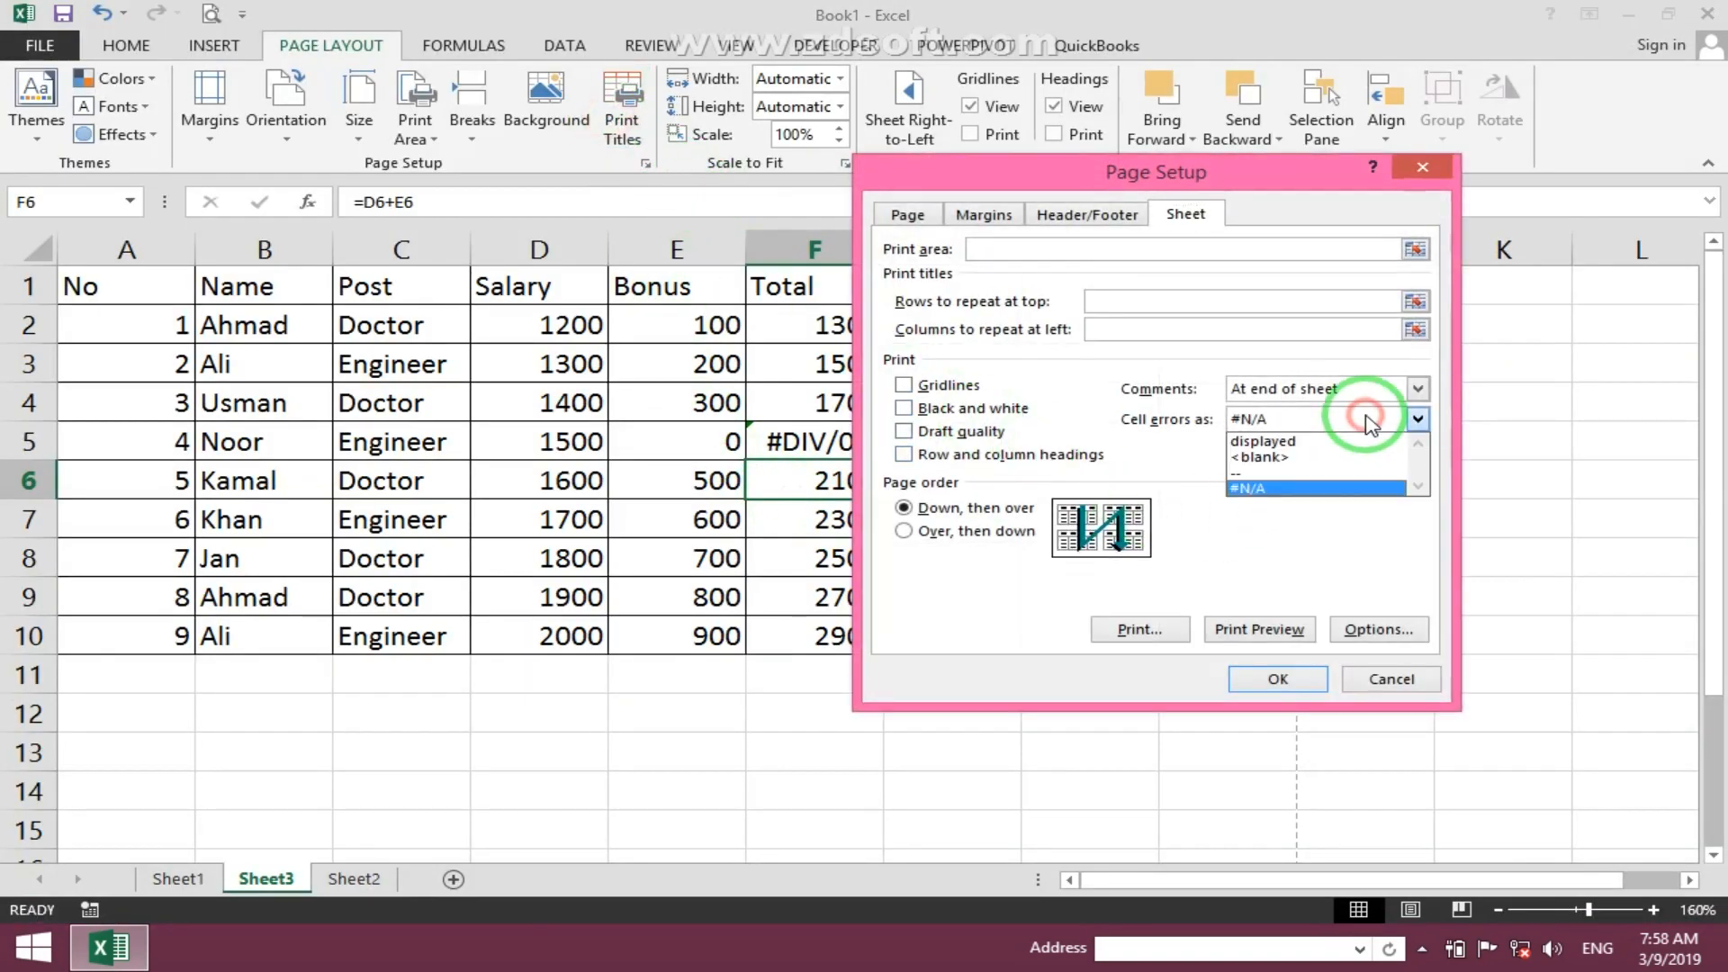
left_click(1314, 457)
left_click(1279, 678)
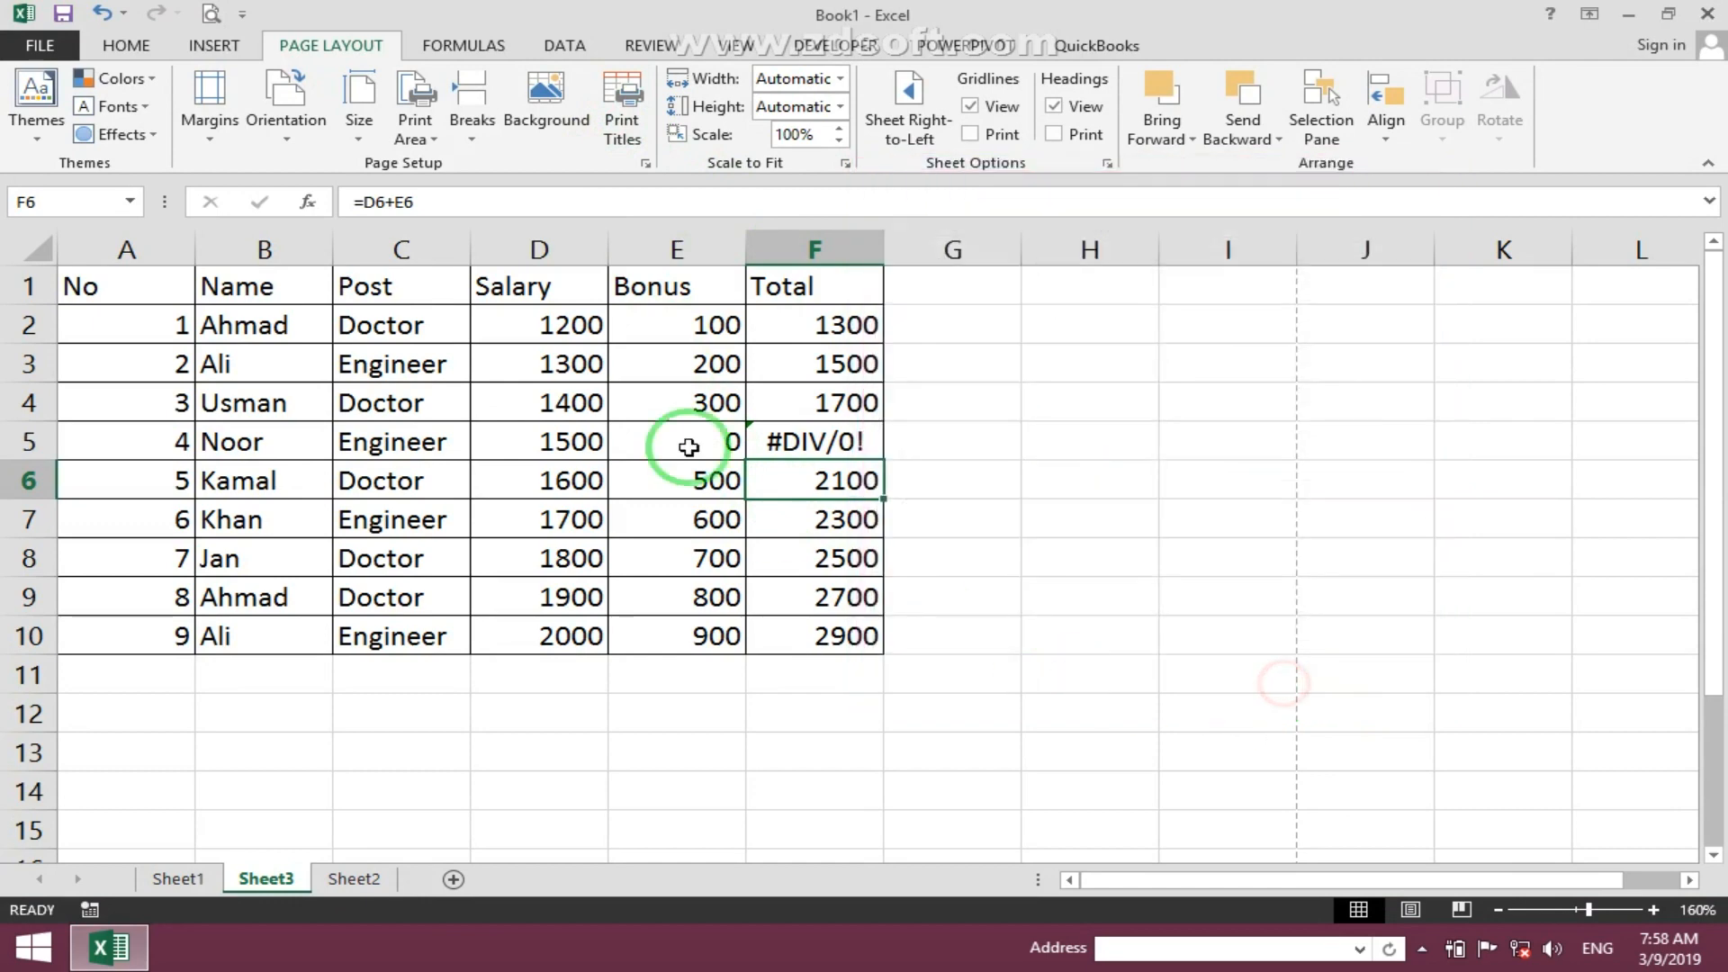
left_click(214, 14)
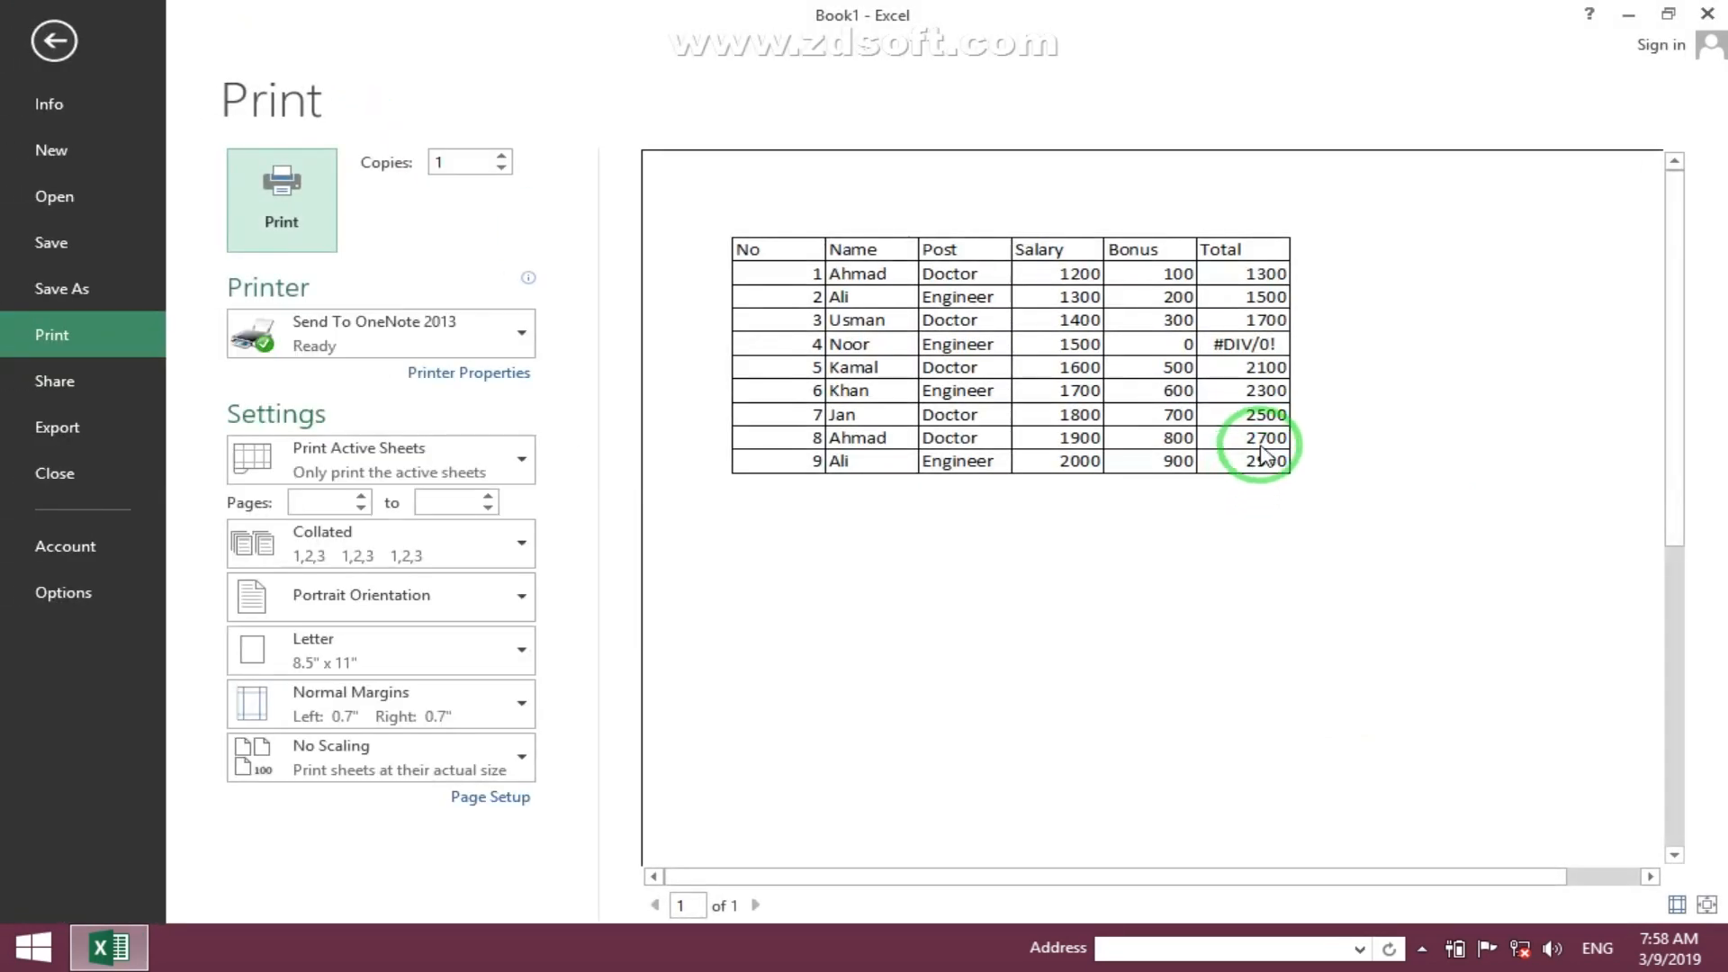
key("Escape")
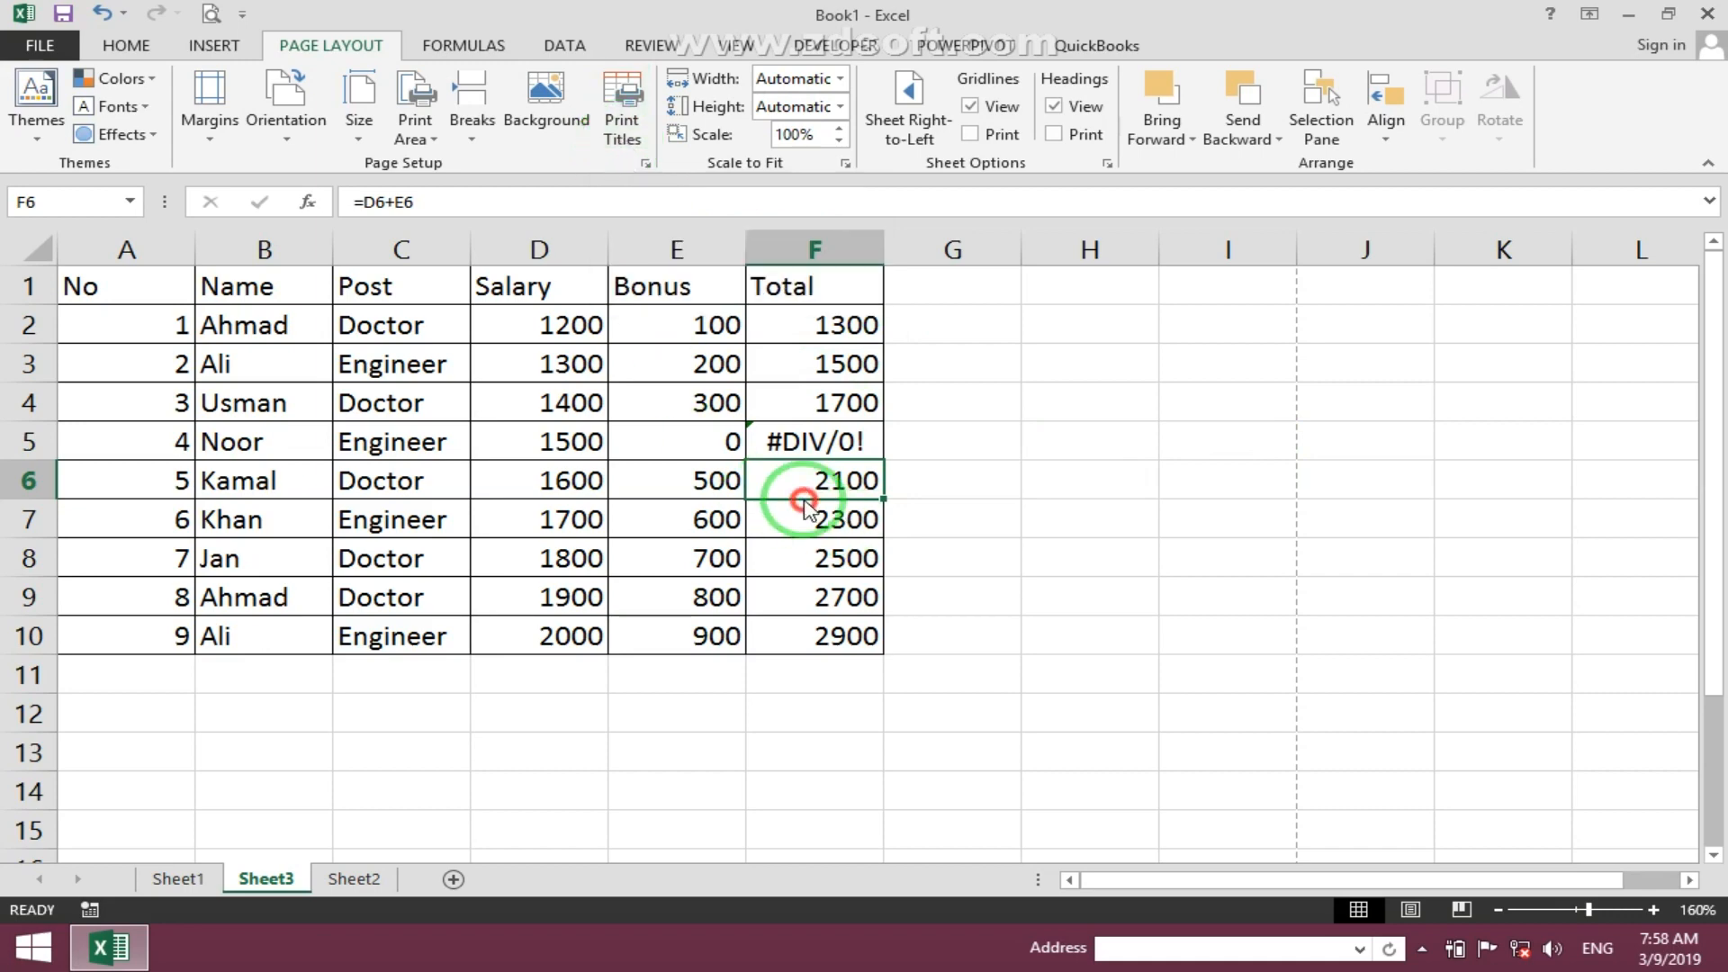
left_click(793, 439)
left_click(463, 45)
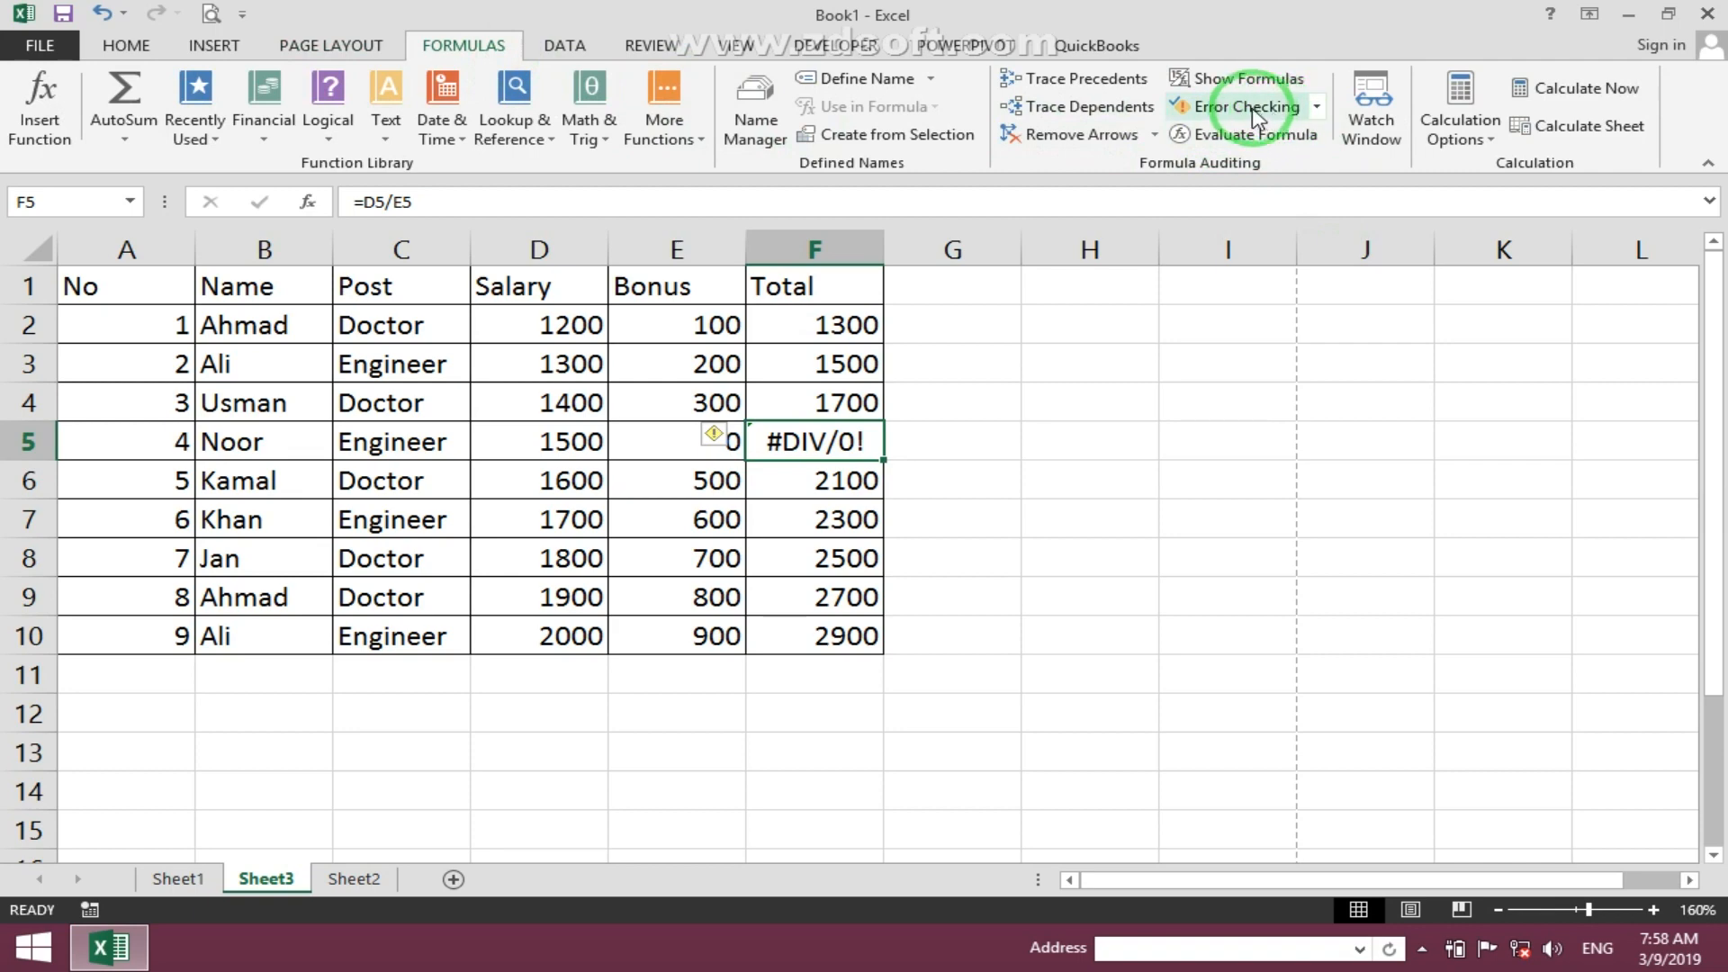
left_click(351, 47)
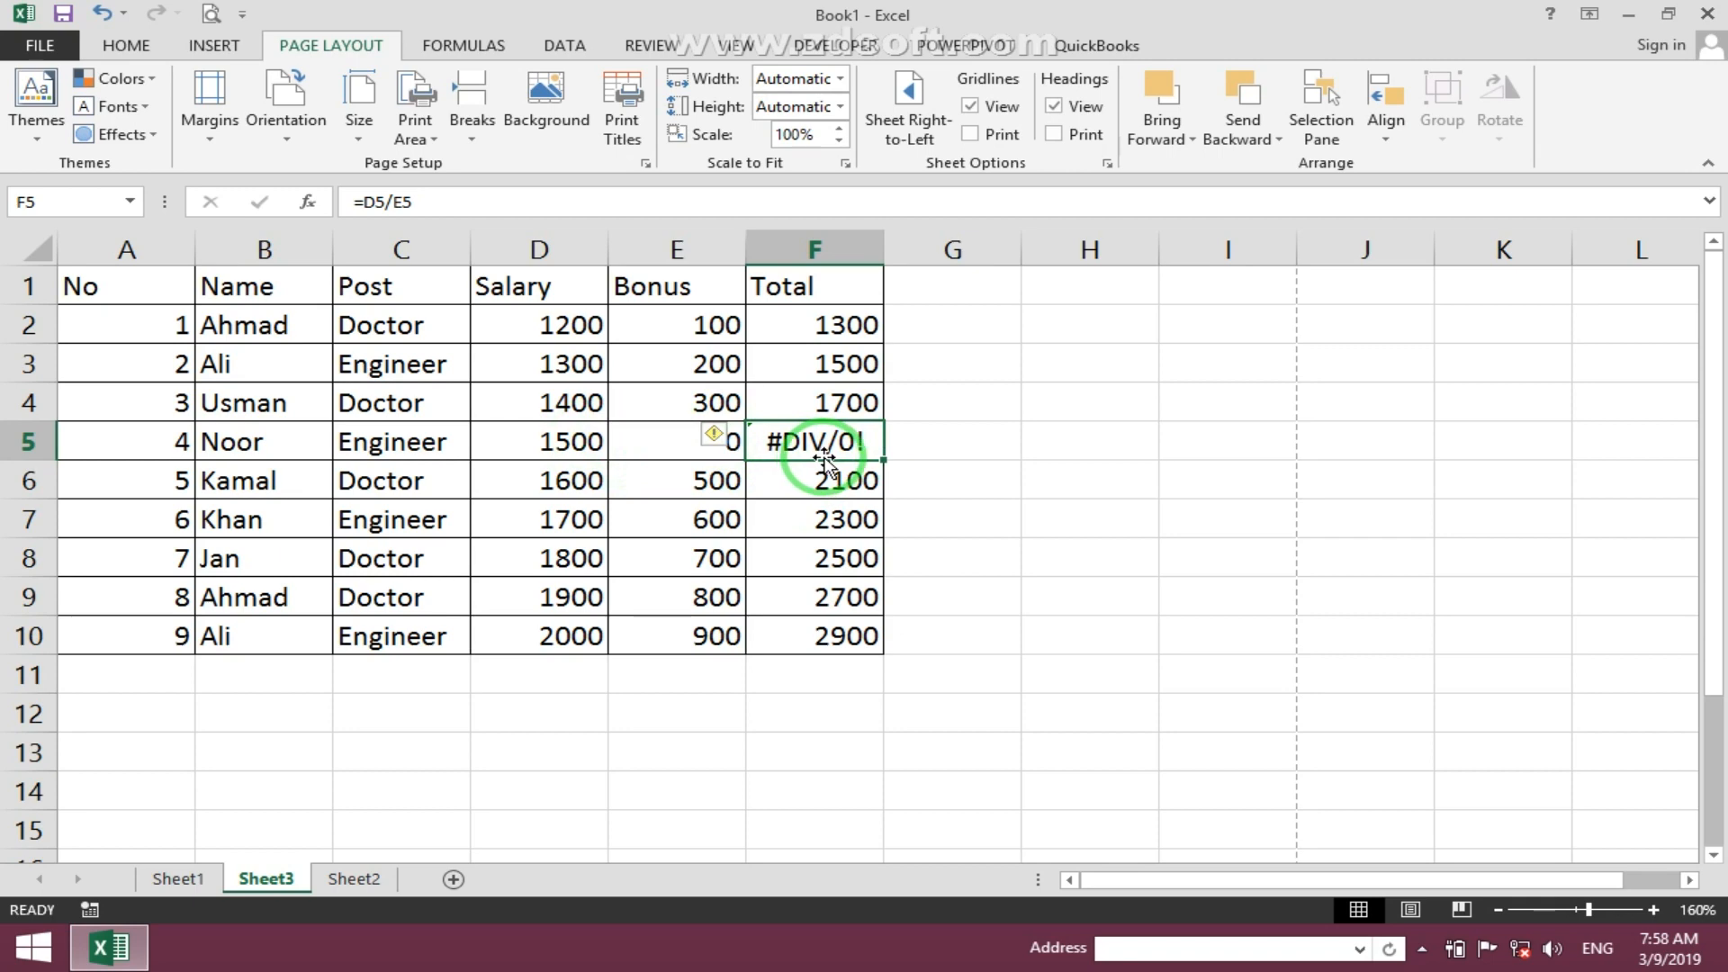
left_click(860, 518)
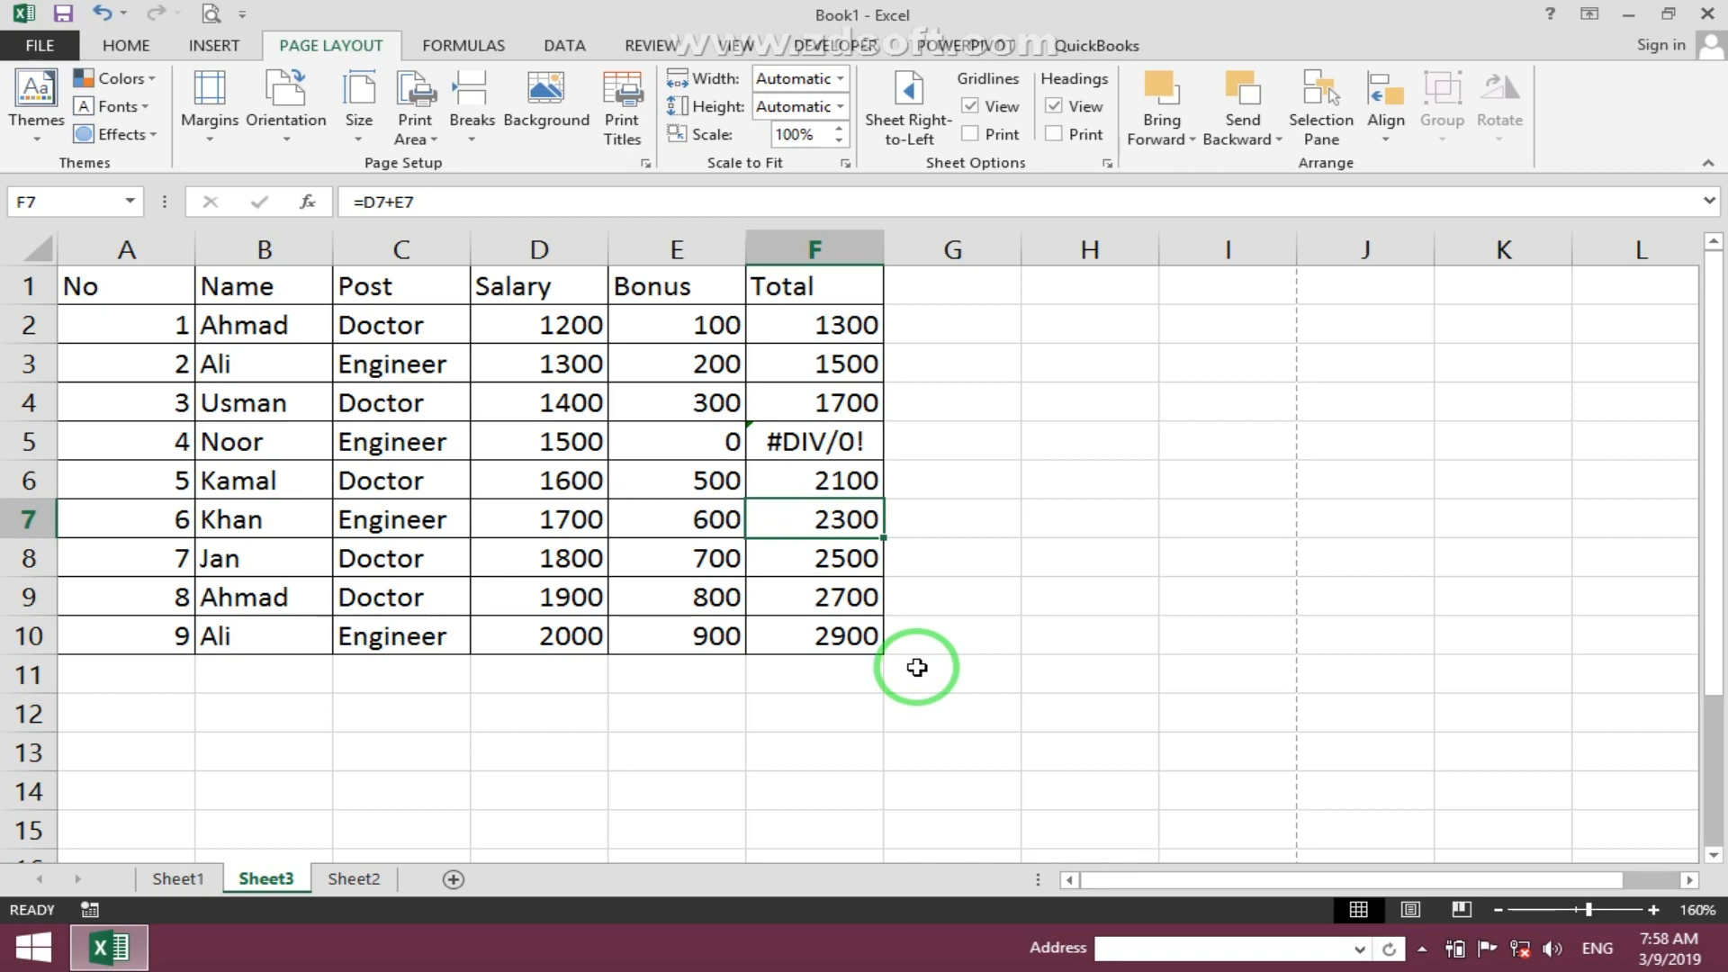
left_click(847, 448)
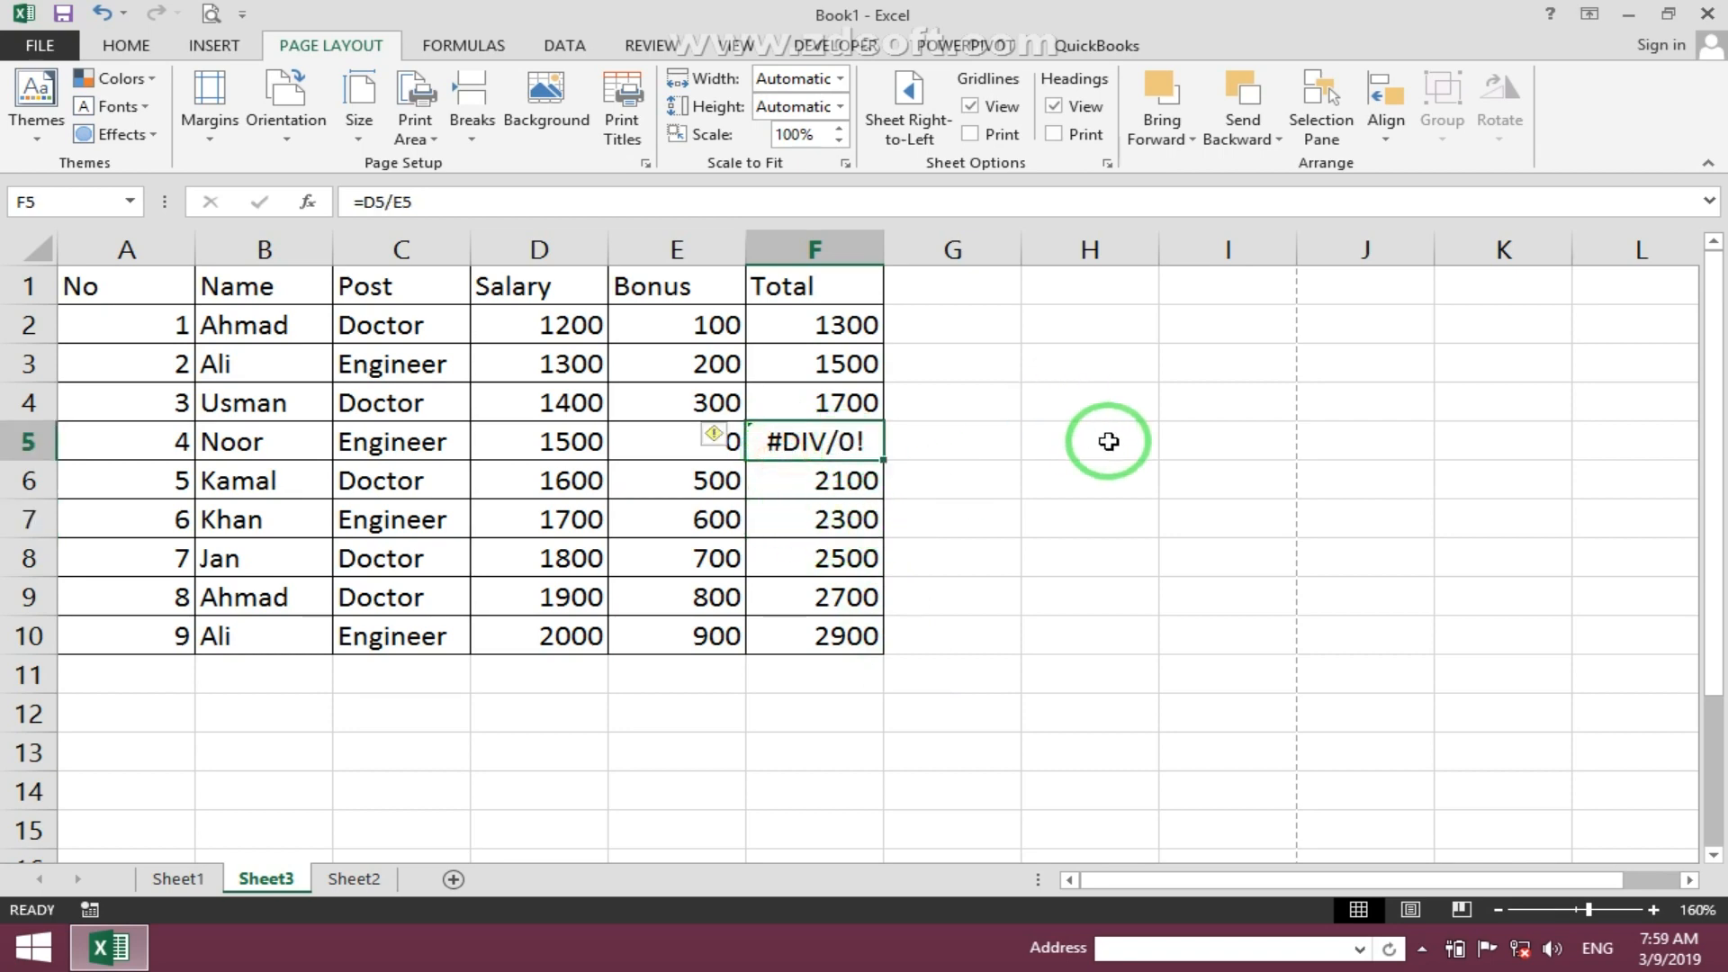
left_click(1053, 544)
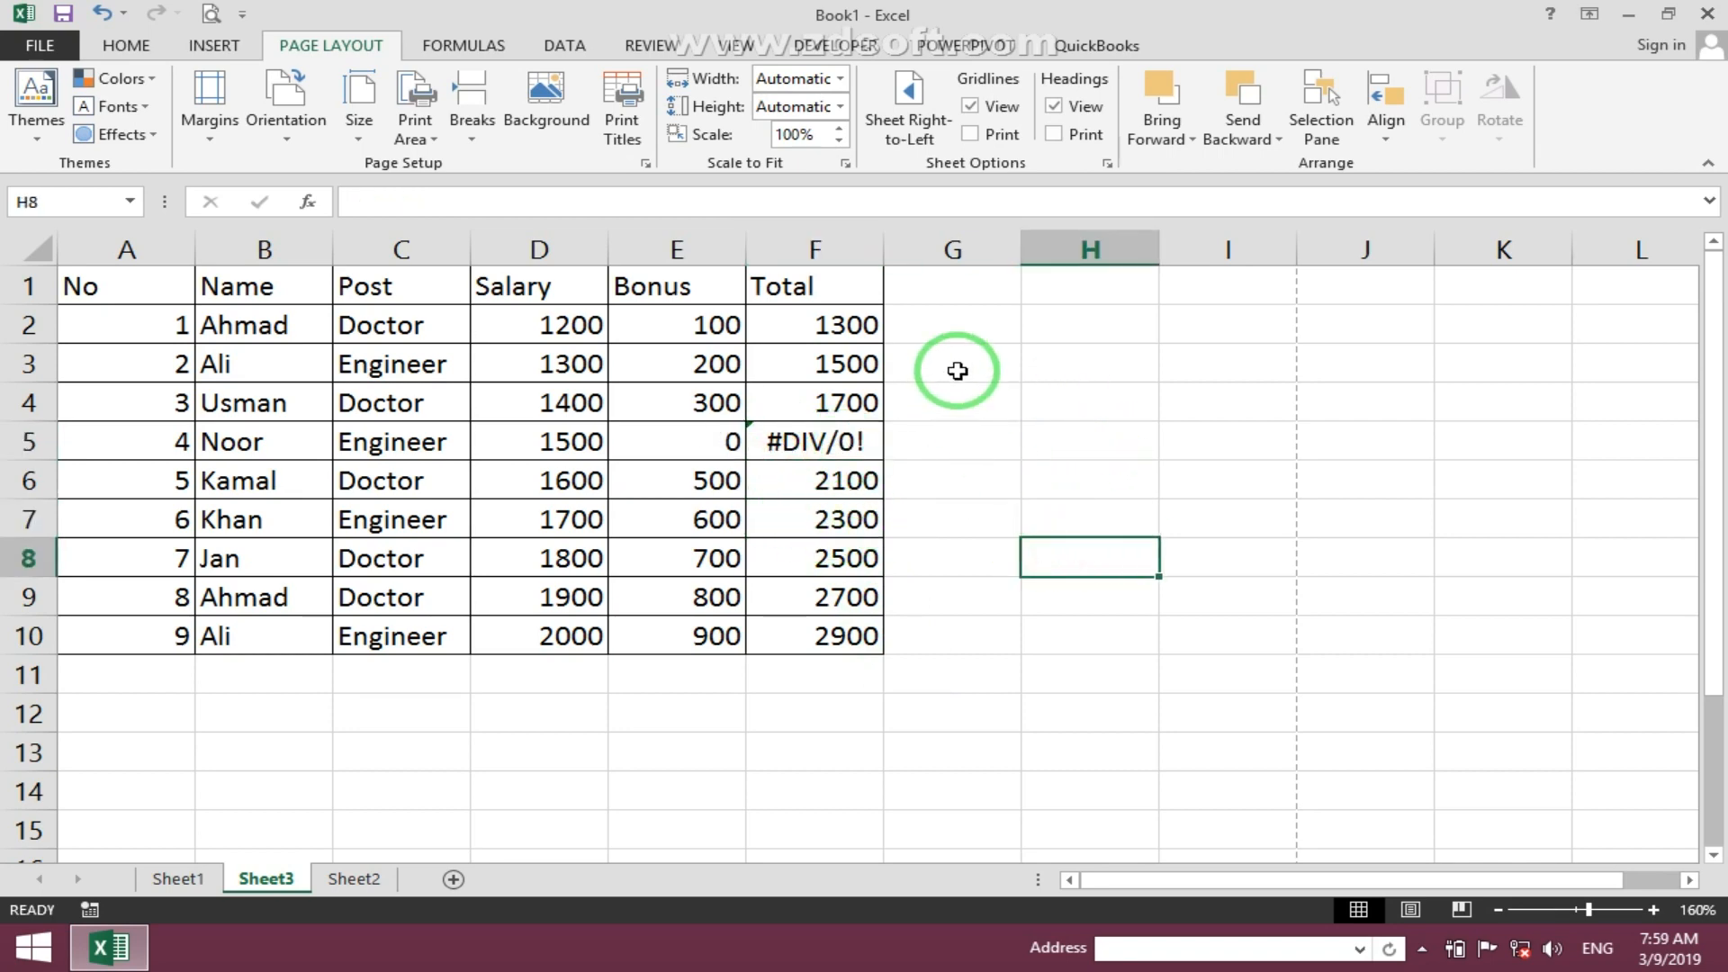
- Review the page order options in page setup, then capture the zoomed-out sheet's page grid with Snipping Tool
left_click(624, 95)
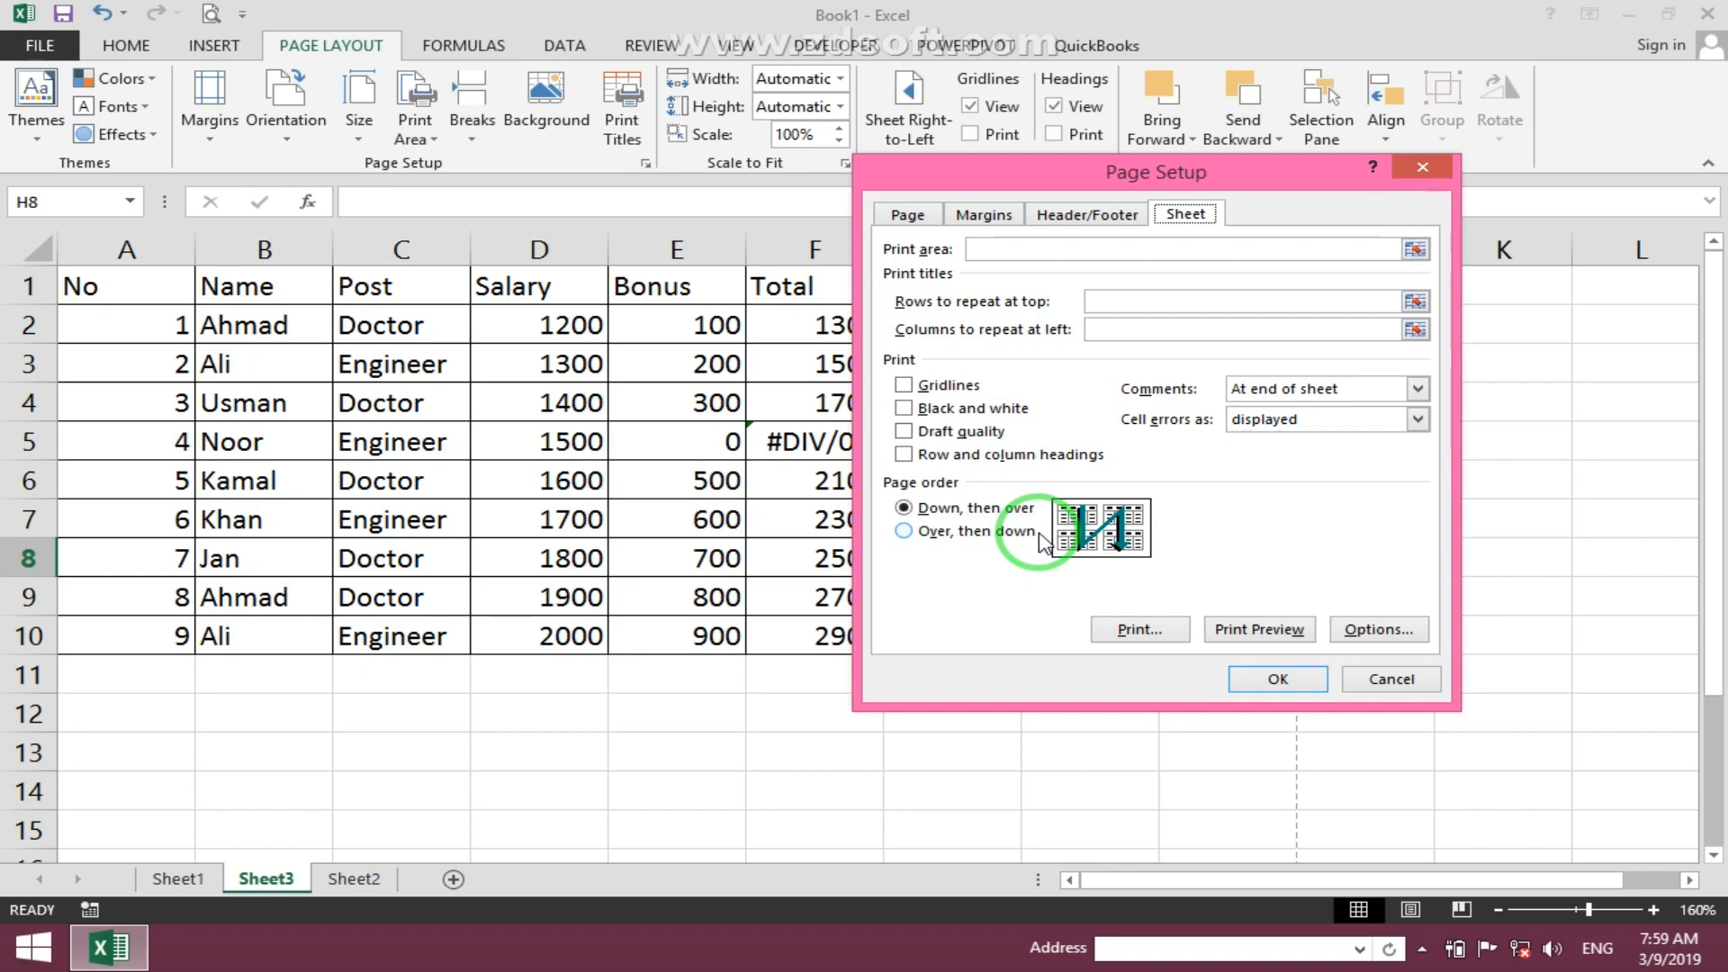
left_click(1398, 680)
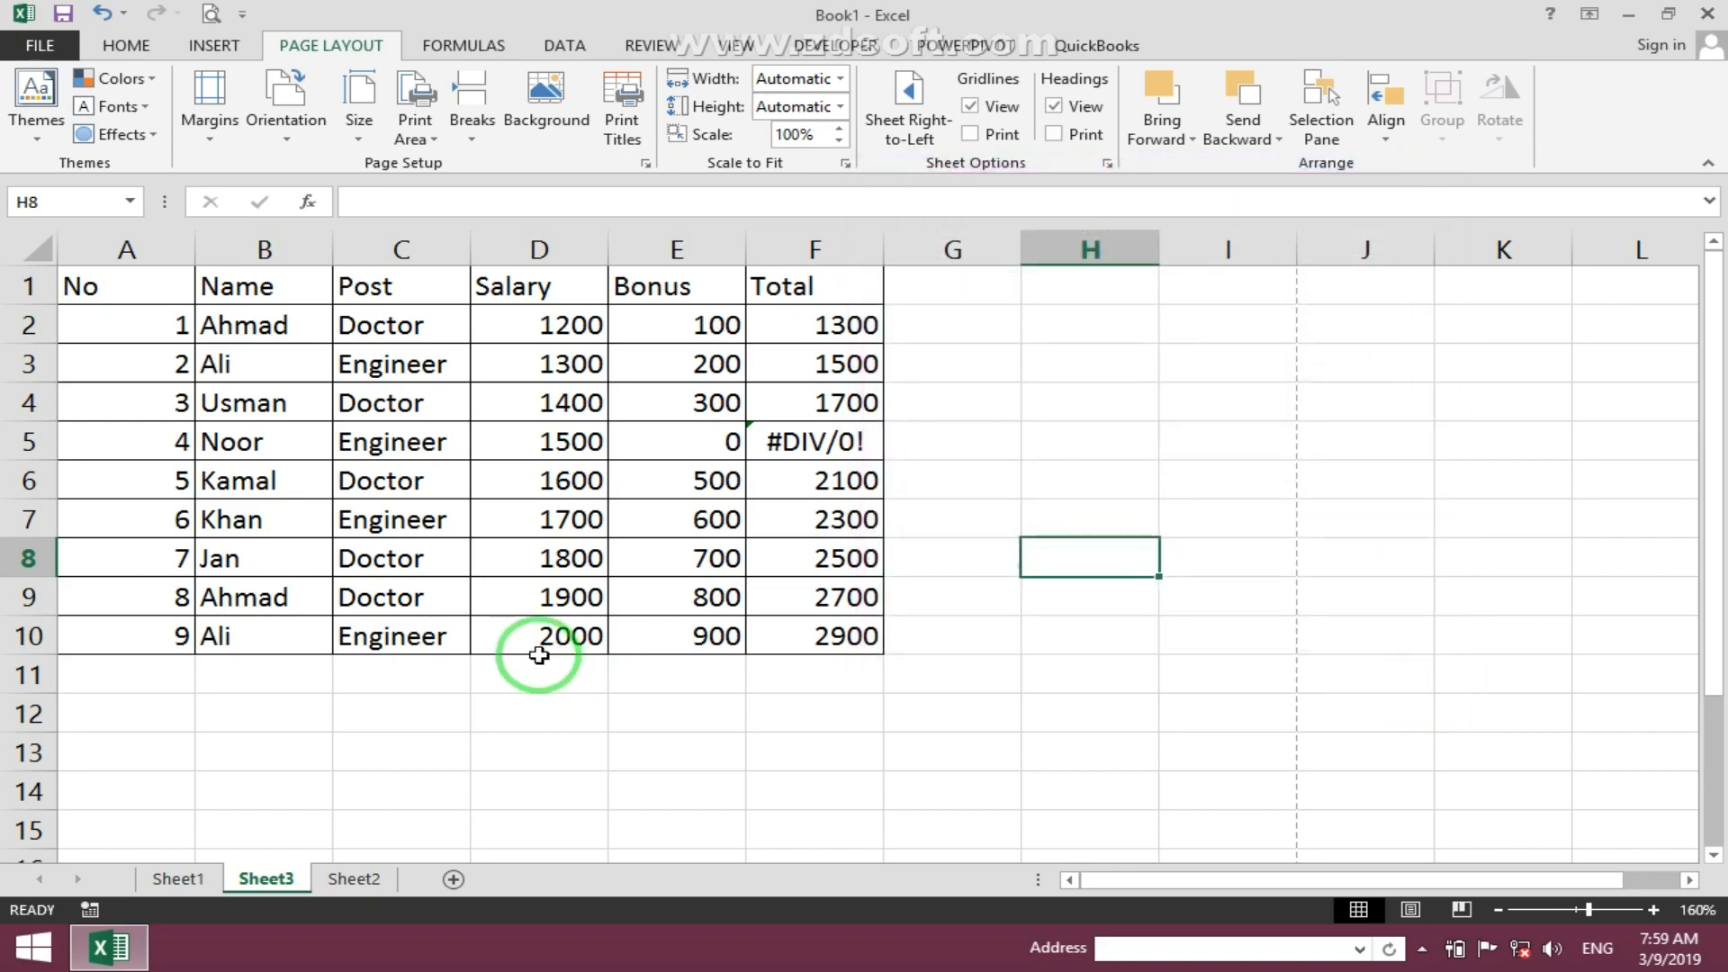
scroll(539, 656, "down", 9)
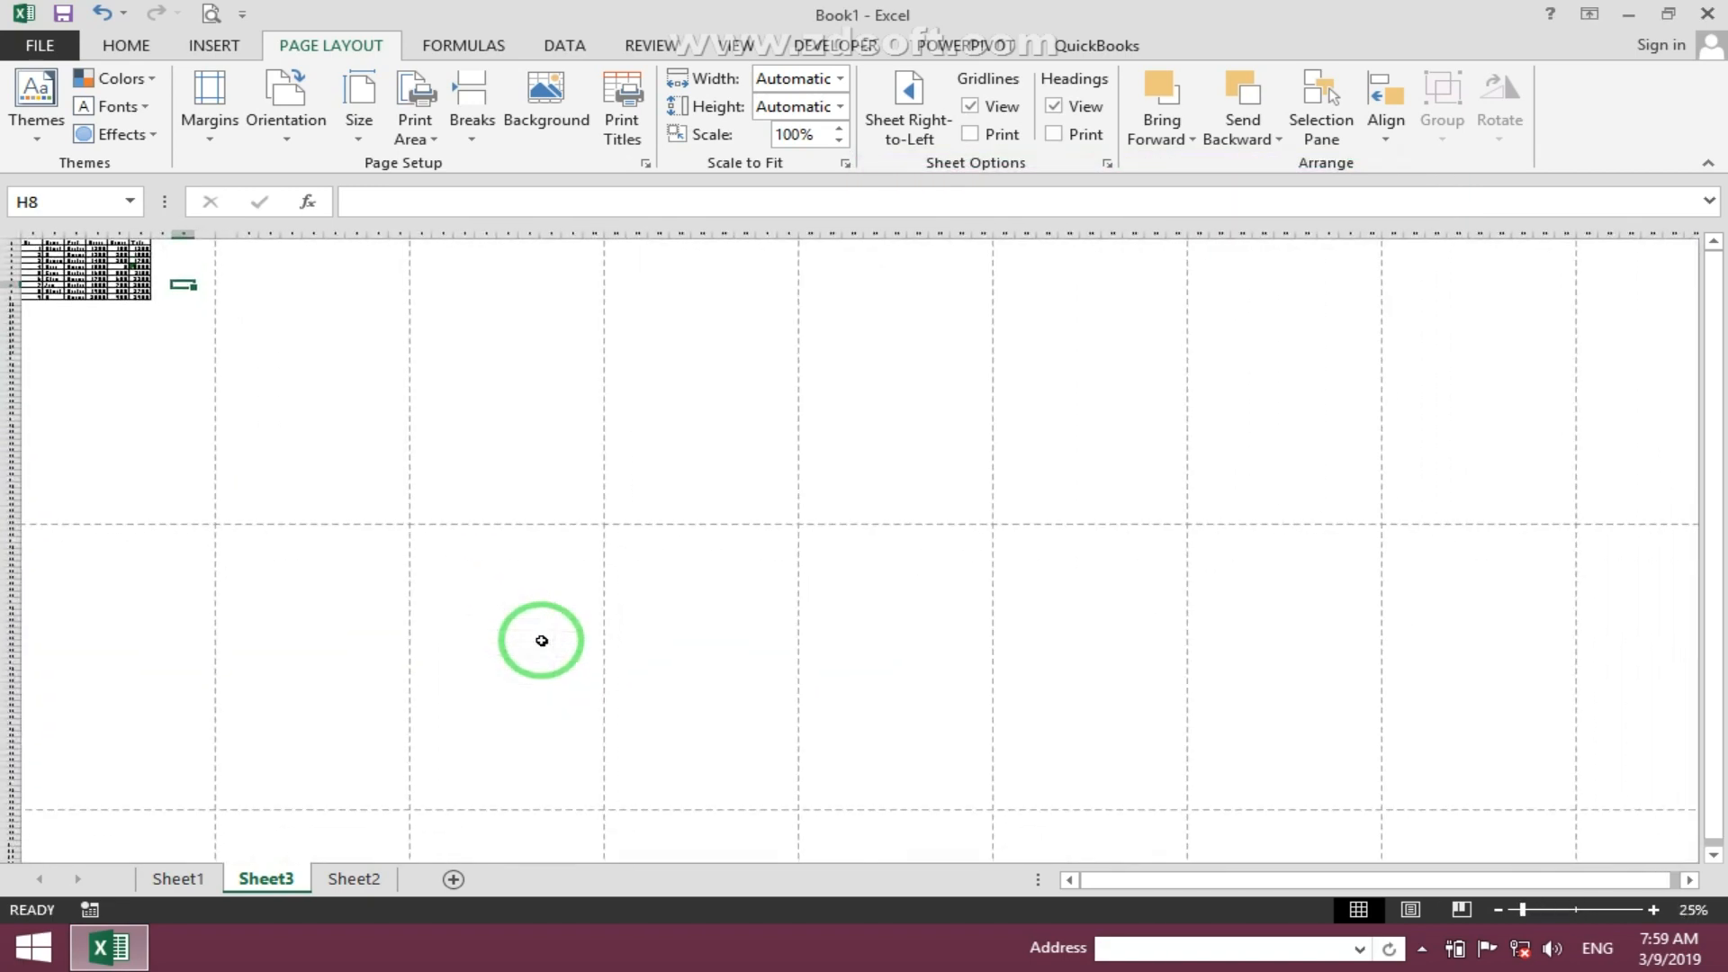
scroll(541, 640, "down", 2)
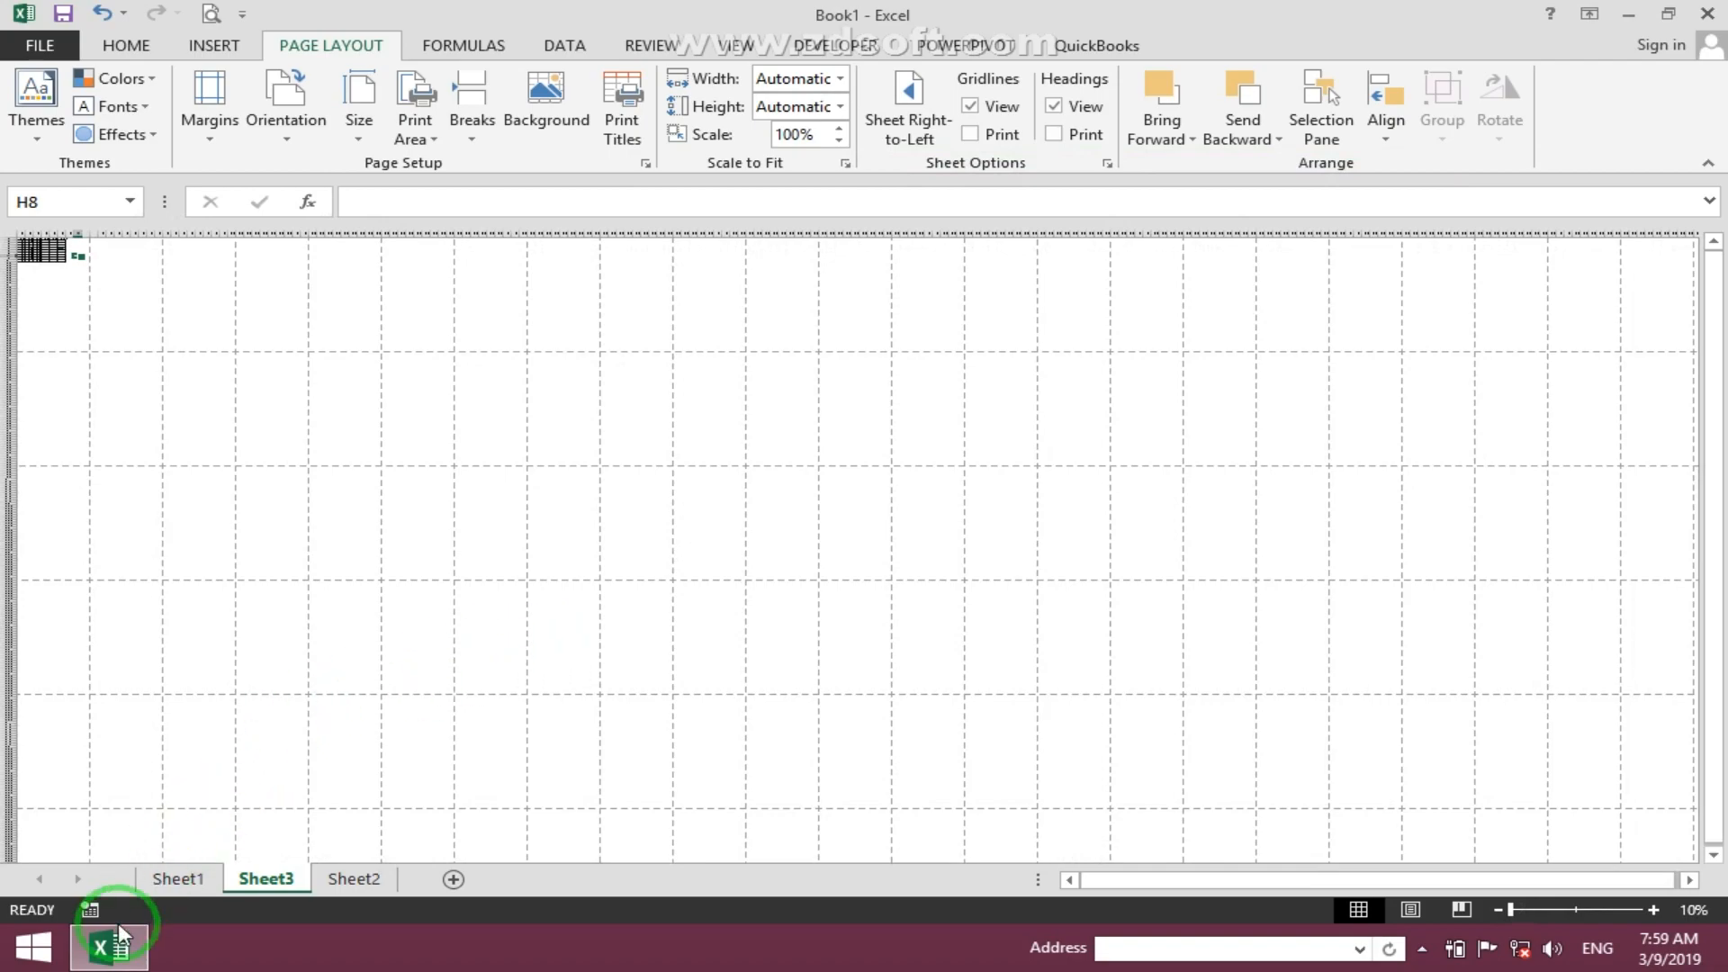
left_click(36, 947)
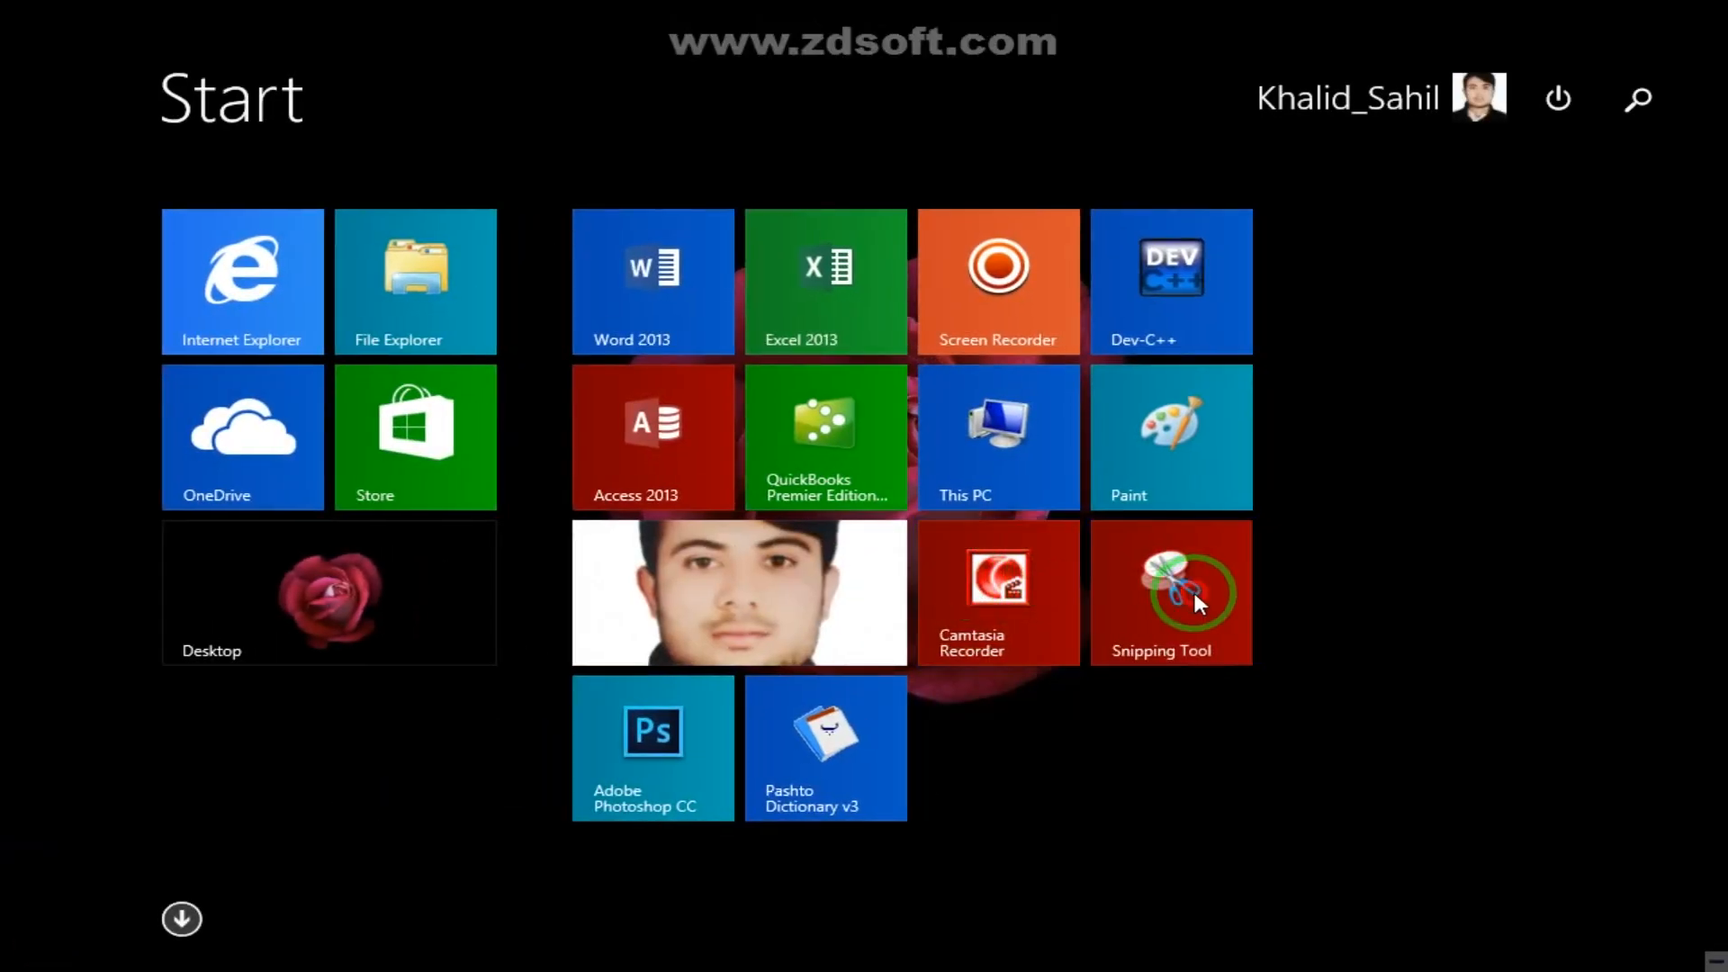
left_click(1192, 586)
left_click(282, 85)
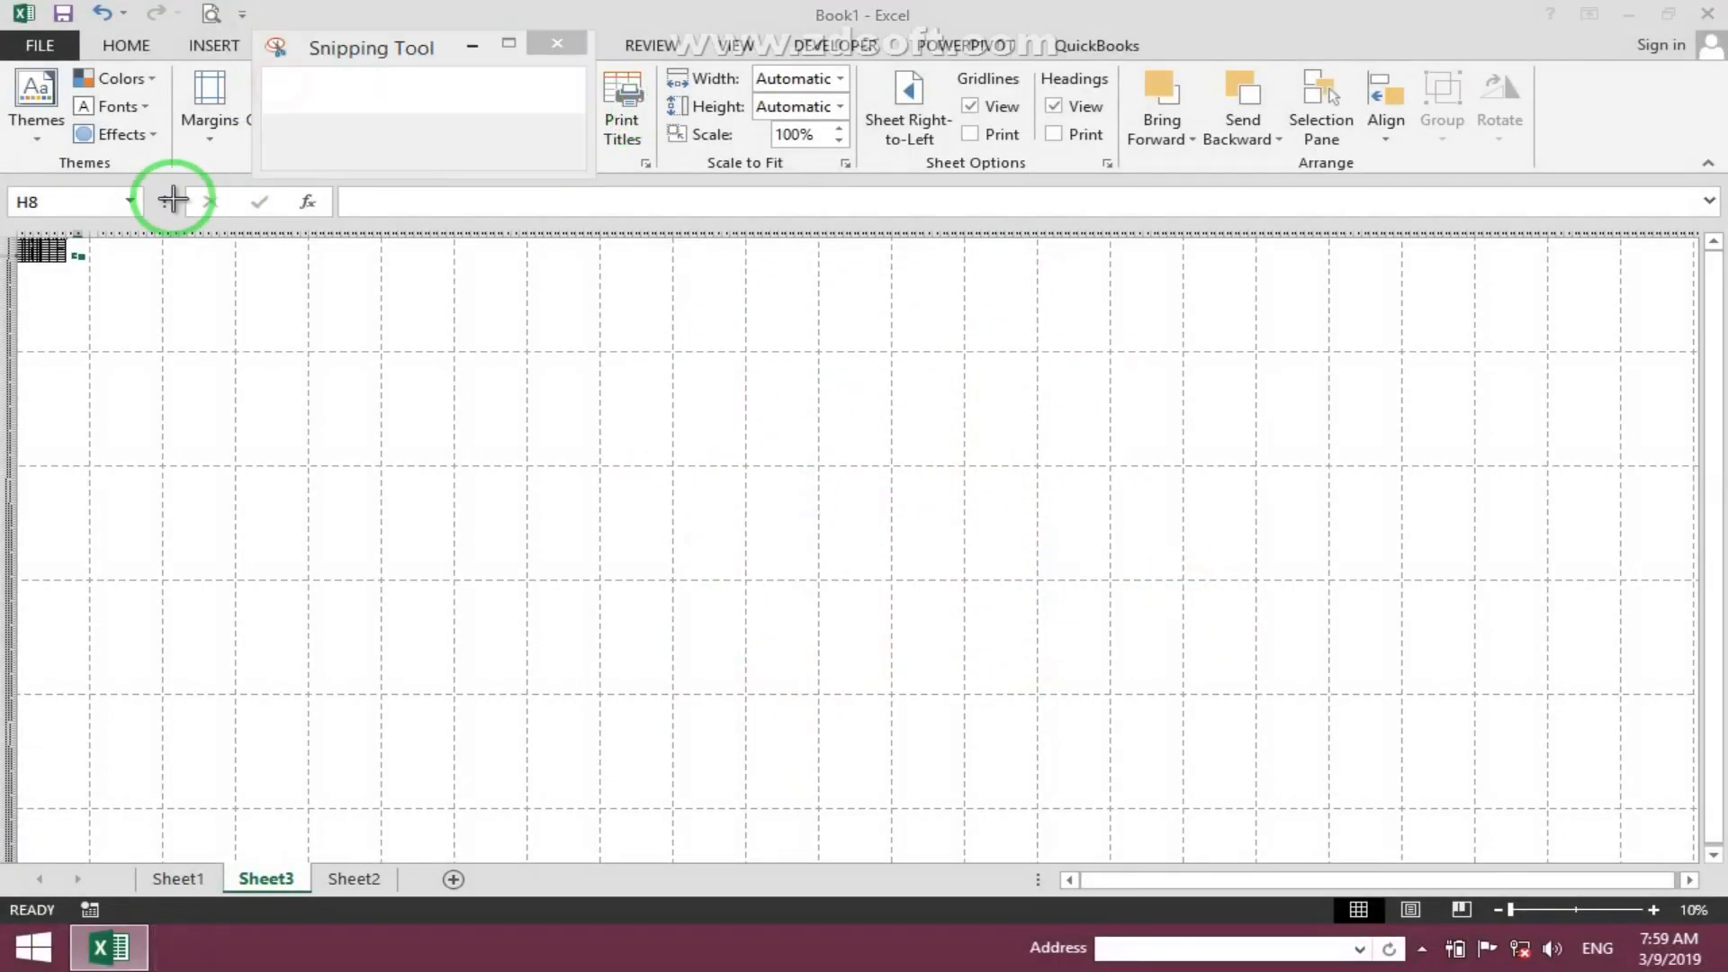
left_click_drag(9, 232, 1259, 845)
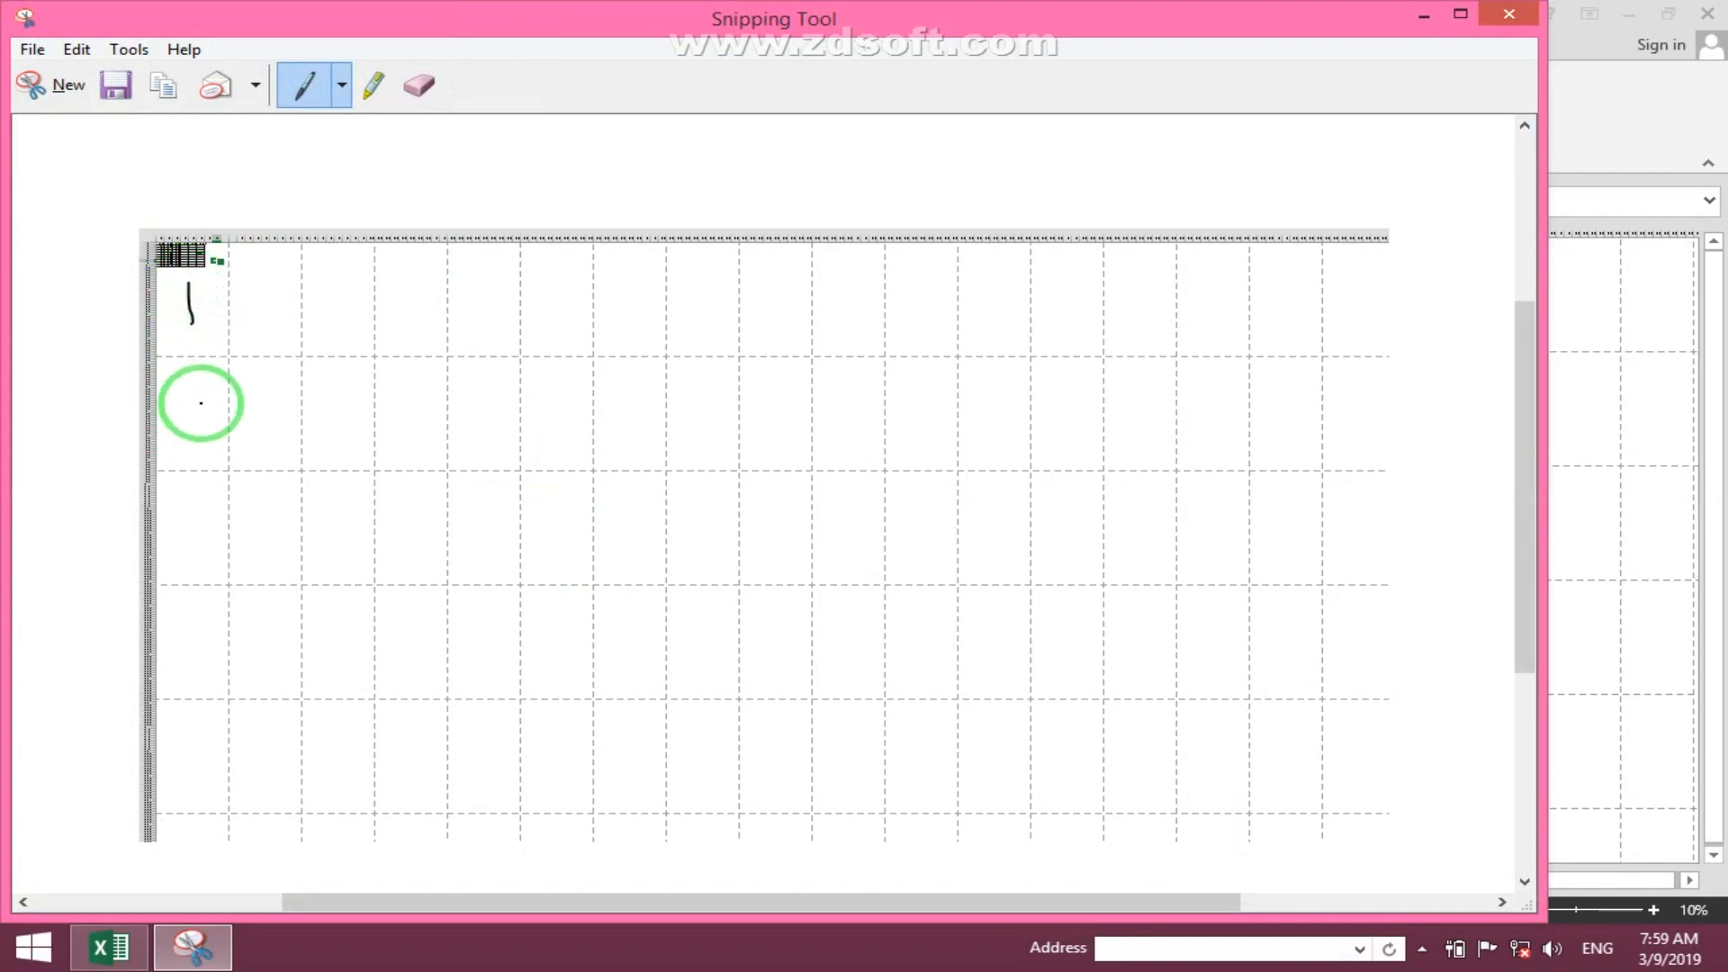
- Number the pages 1 to 7 down each column of pages on the snip
left_click_drag(171, 389, 194, 432)
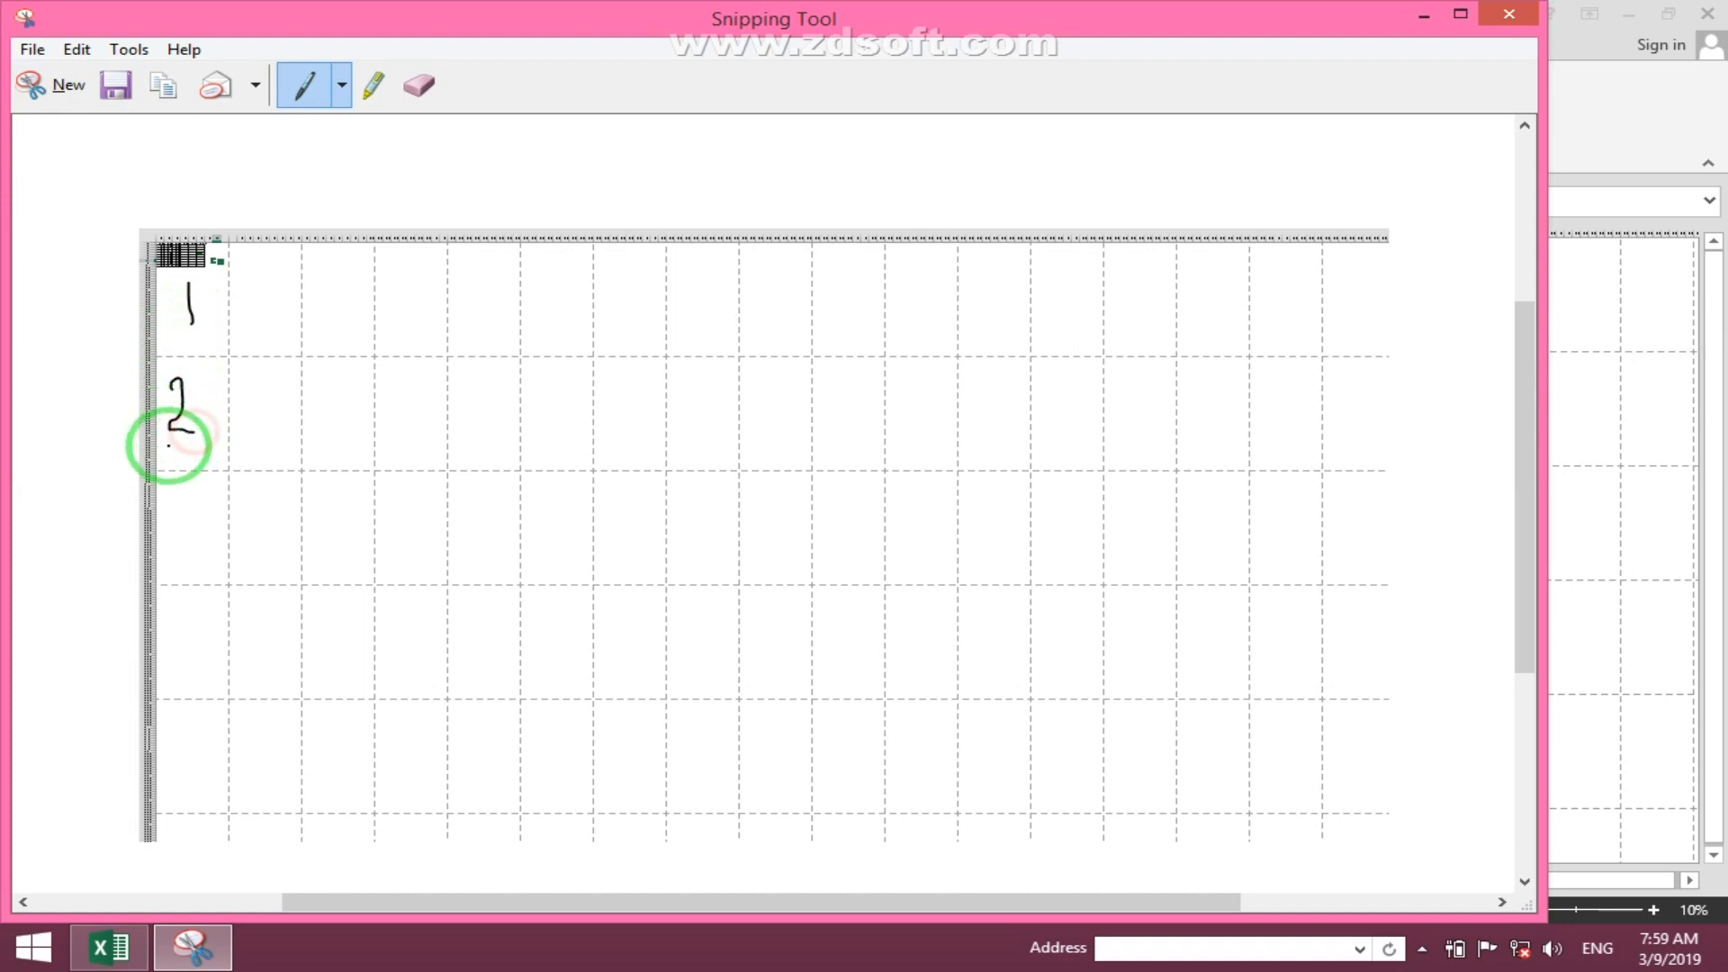
left_click_drag(174, 502, 185, 547)
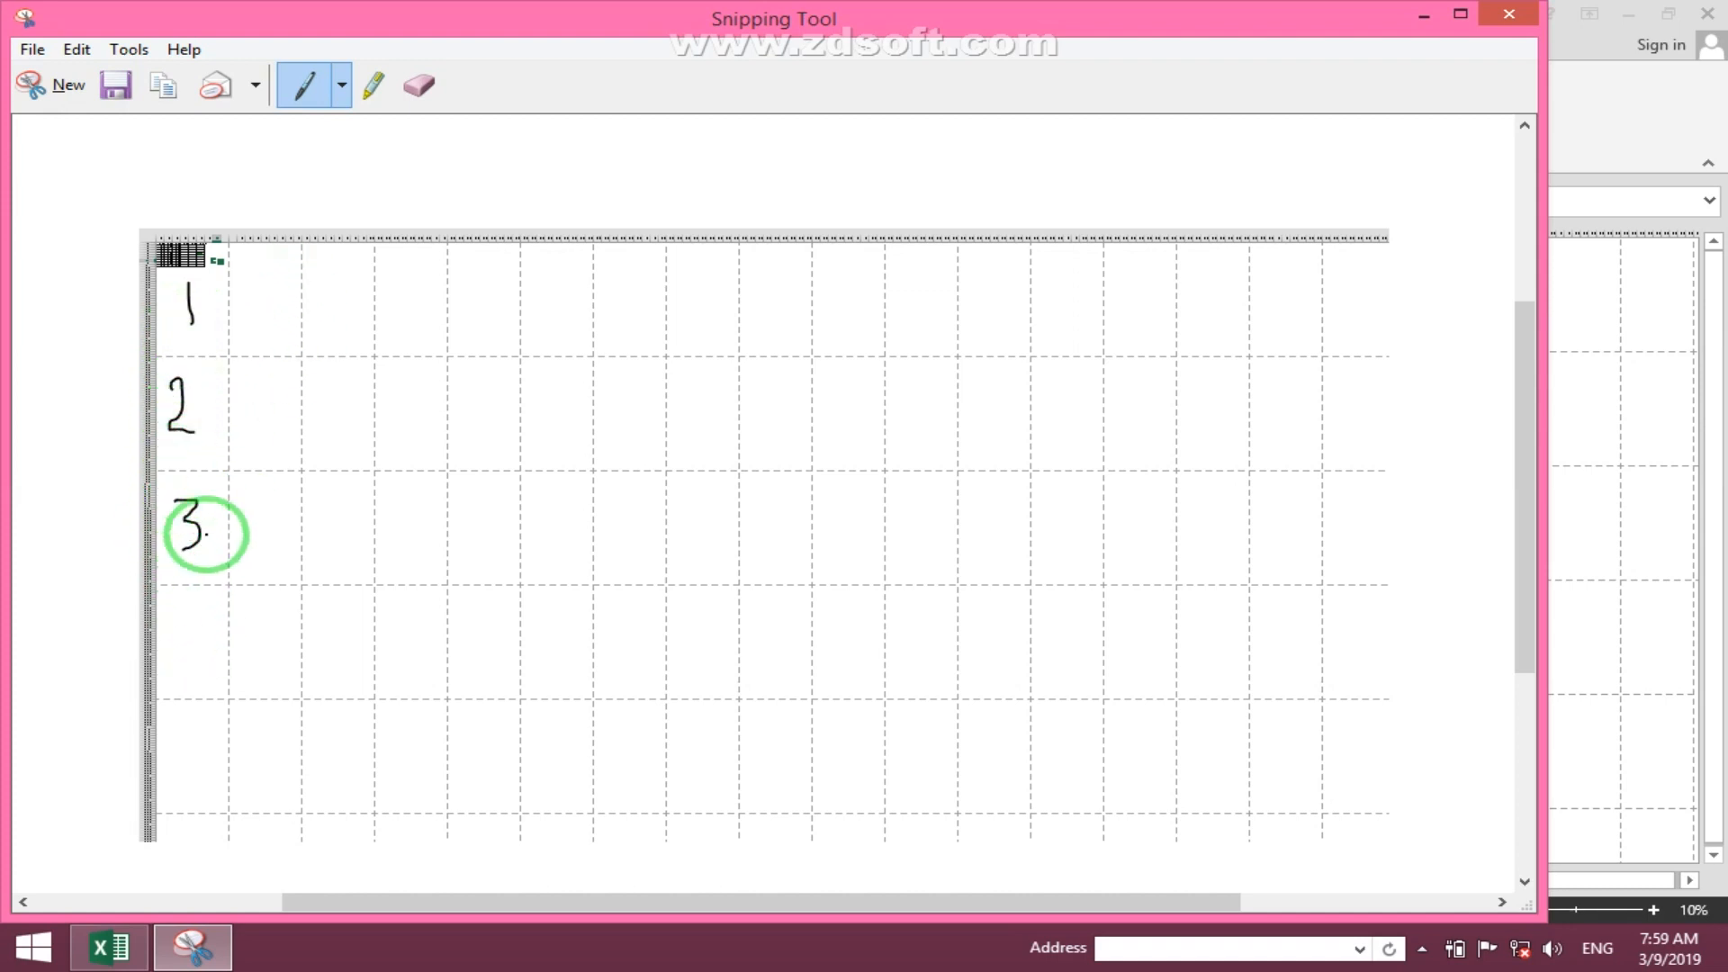
left_click_drag(249, 277, 271, 335)
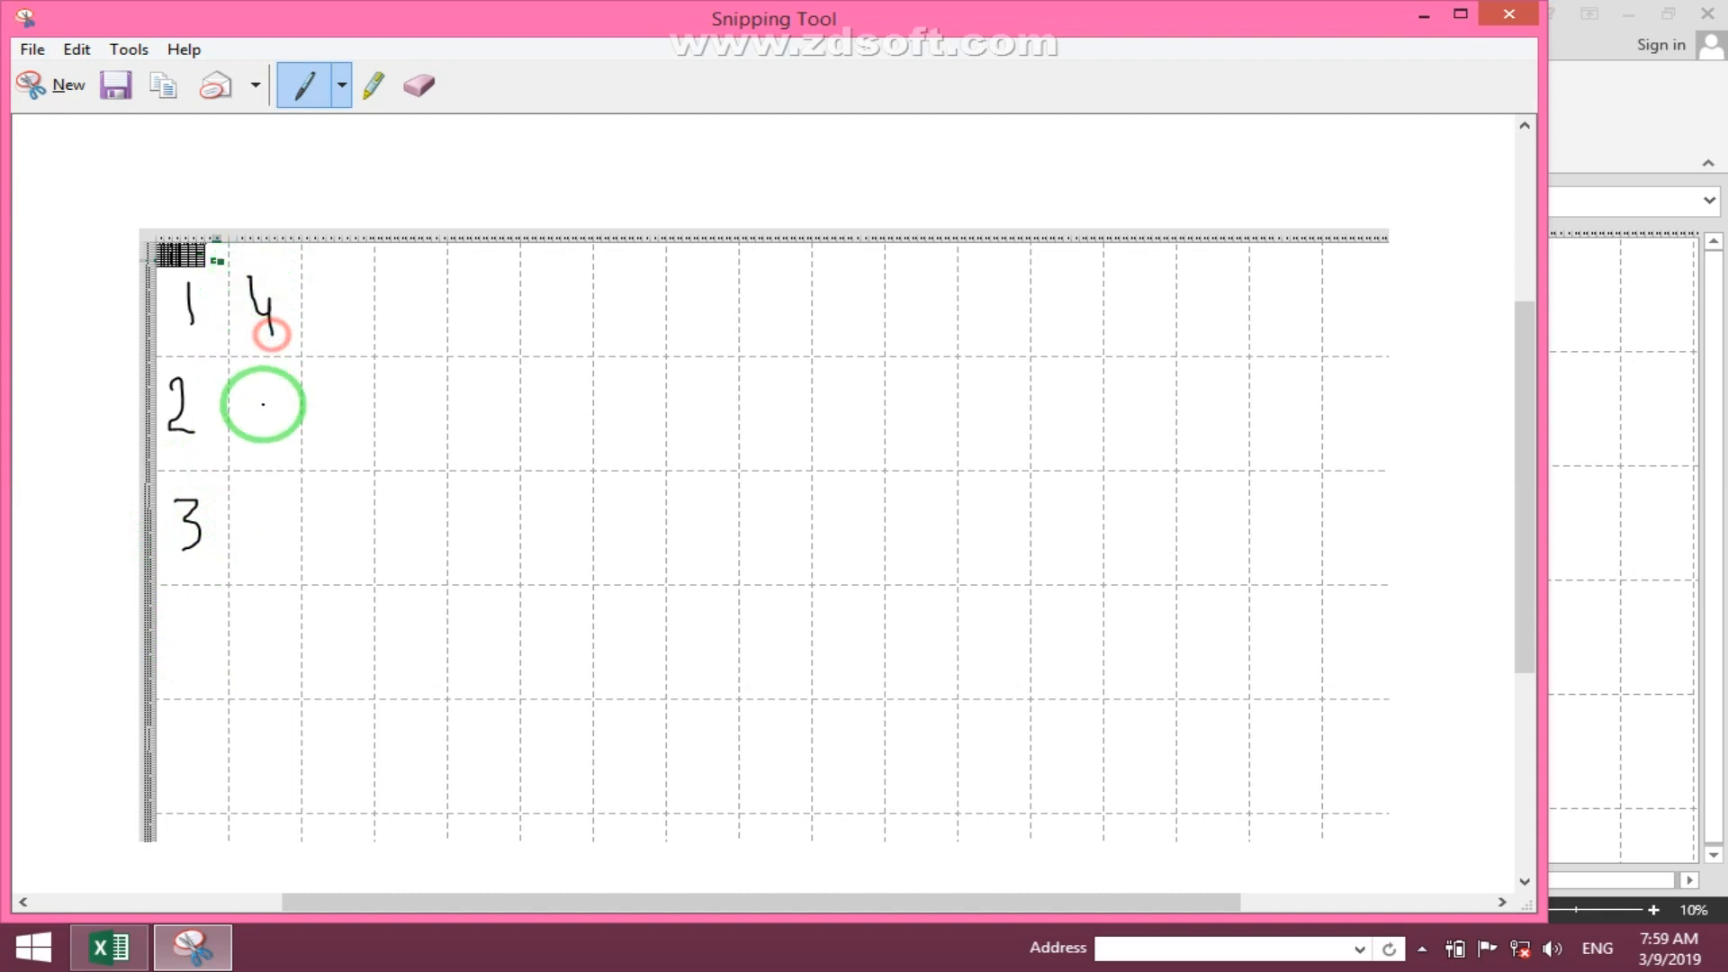
mouse_move(272, 403)
left_mouse_down()
mouse_move(247, 397)
mouse_move(266, 532)
mouse_move(254, 522)
left_mouse_up()
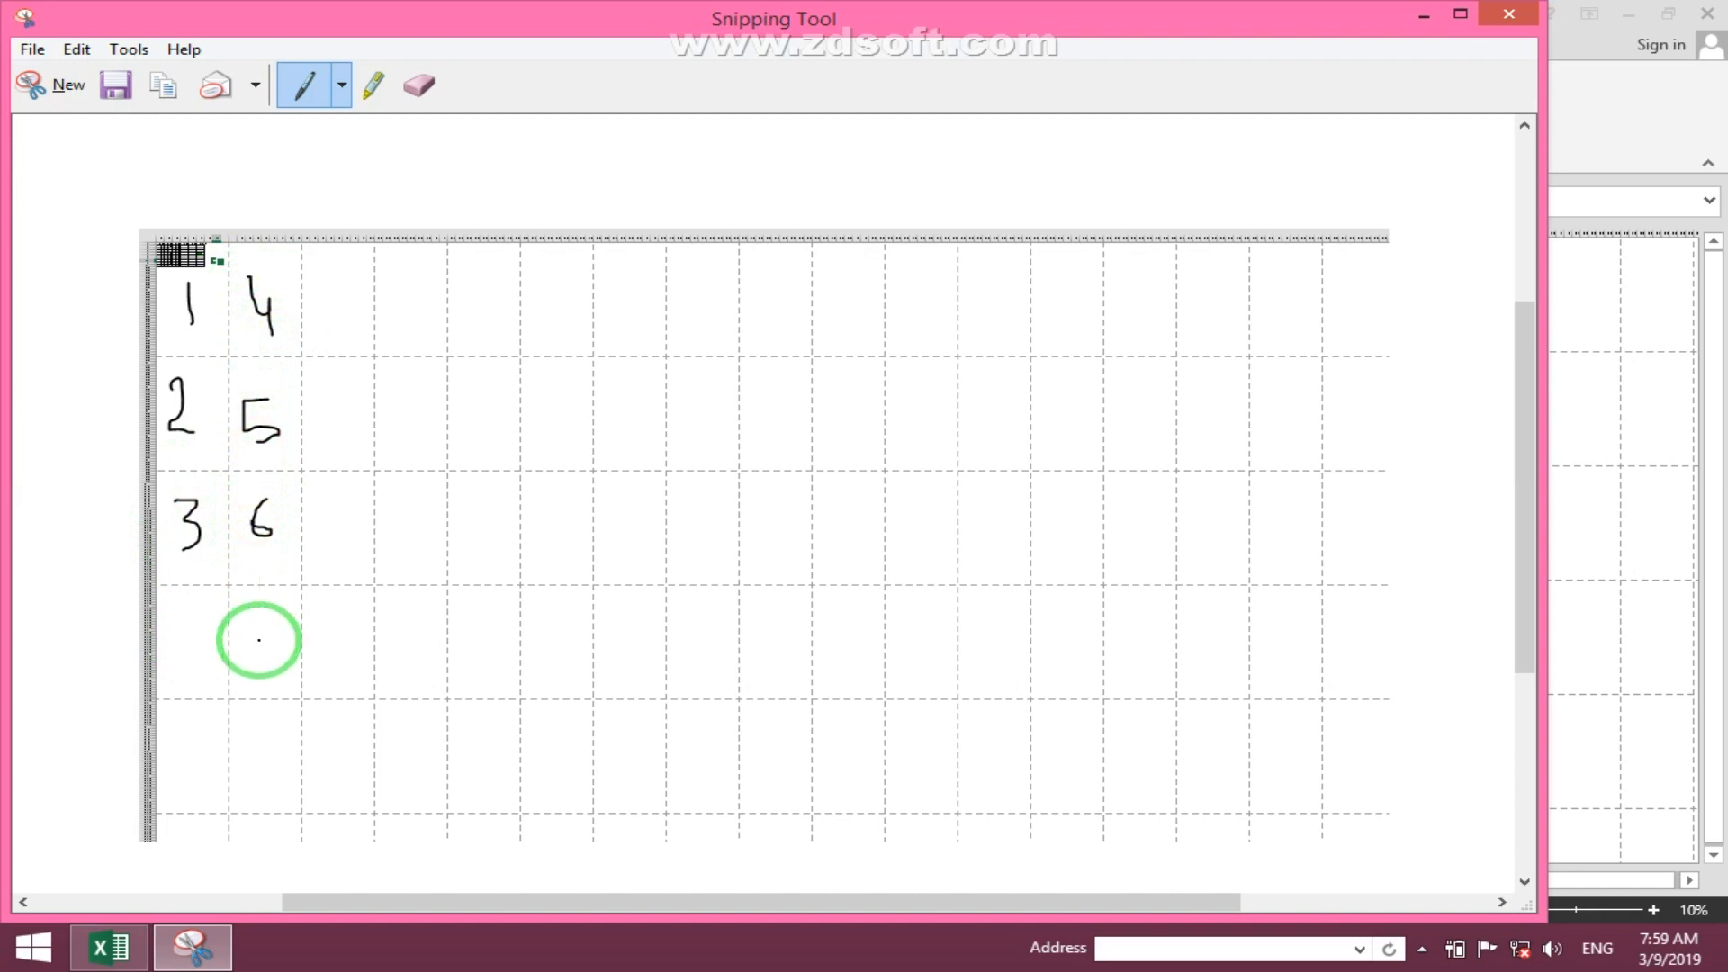
mouse_move(247, 621)
left_mouse_down()
mouse_move(261, 619)
mouse_move(255, 658)
left_mouse_up()
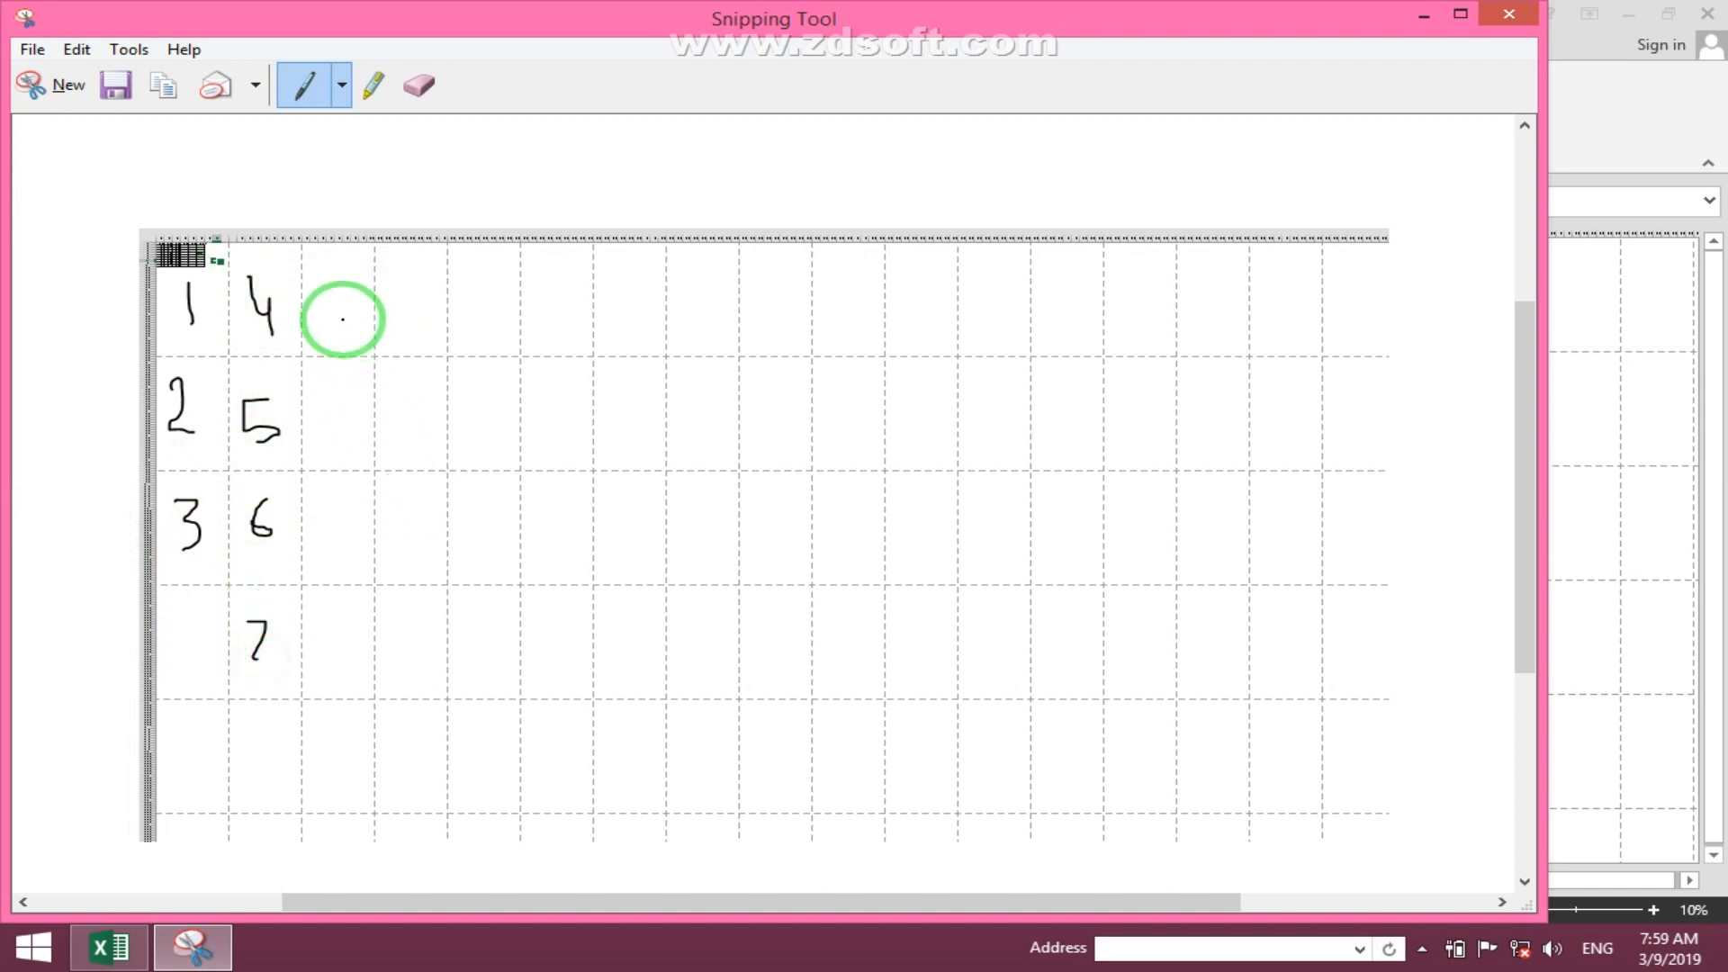
- Draw the down-then-over path through the pages and close Snipping Tool without saving
mouse_move(338, 300)
left_mouse_down()
mouse_move(349, 602)
mouse_move(474, 293)
mouse_move(535, 611)
mouse_move(648, 332)
mouse_move(706, 613)
mouse_move(933, 348)
mouse_move(971, 595)
left_mouse_up()
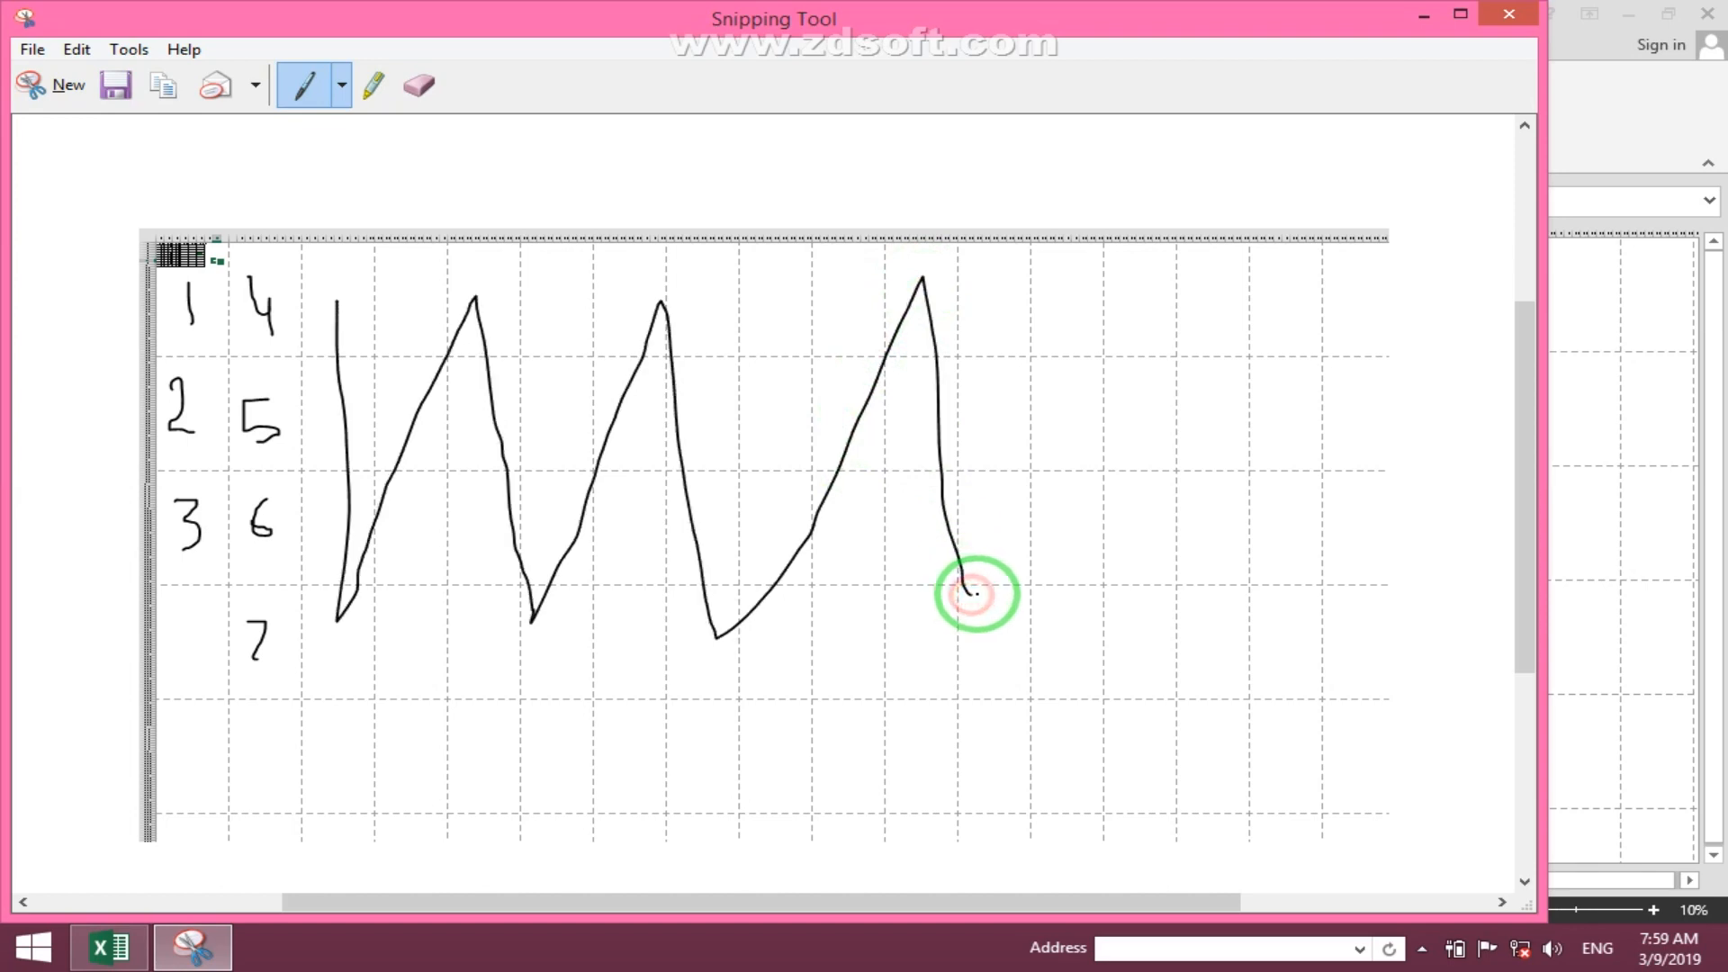
left_click(1500, 12)
left_click(887, 483)
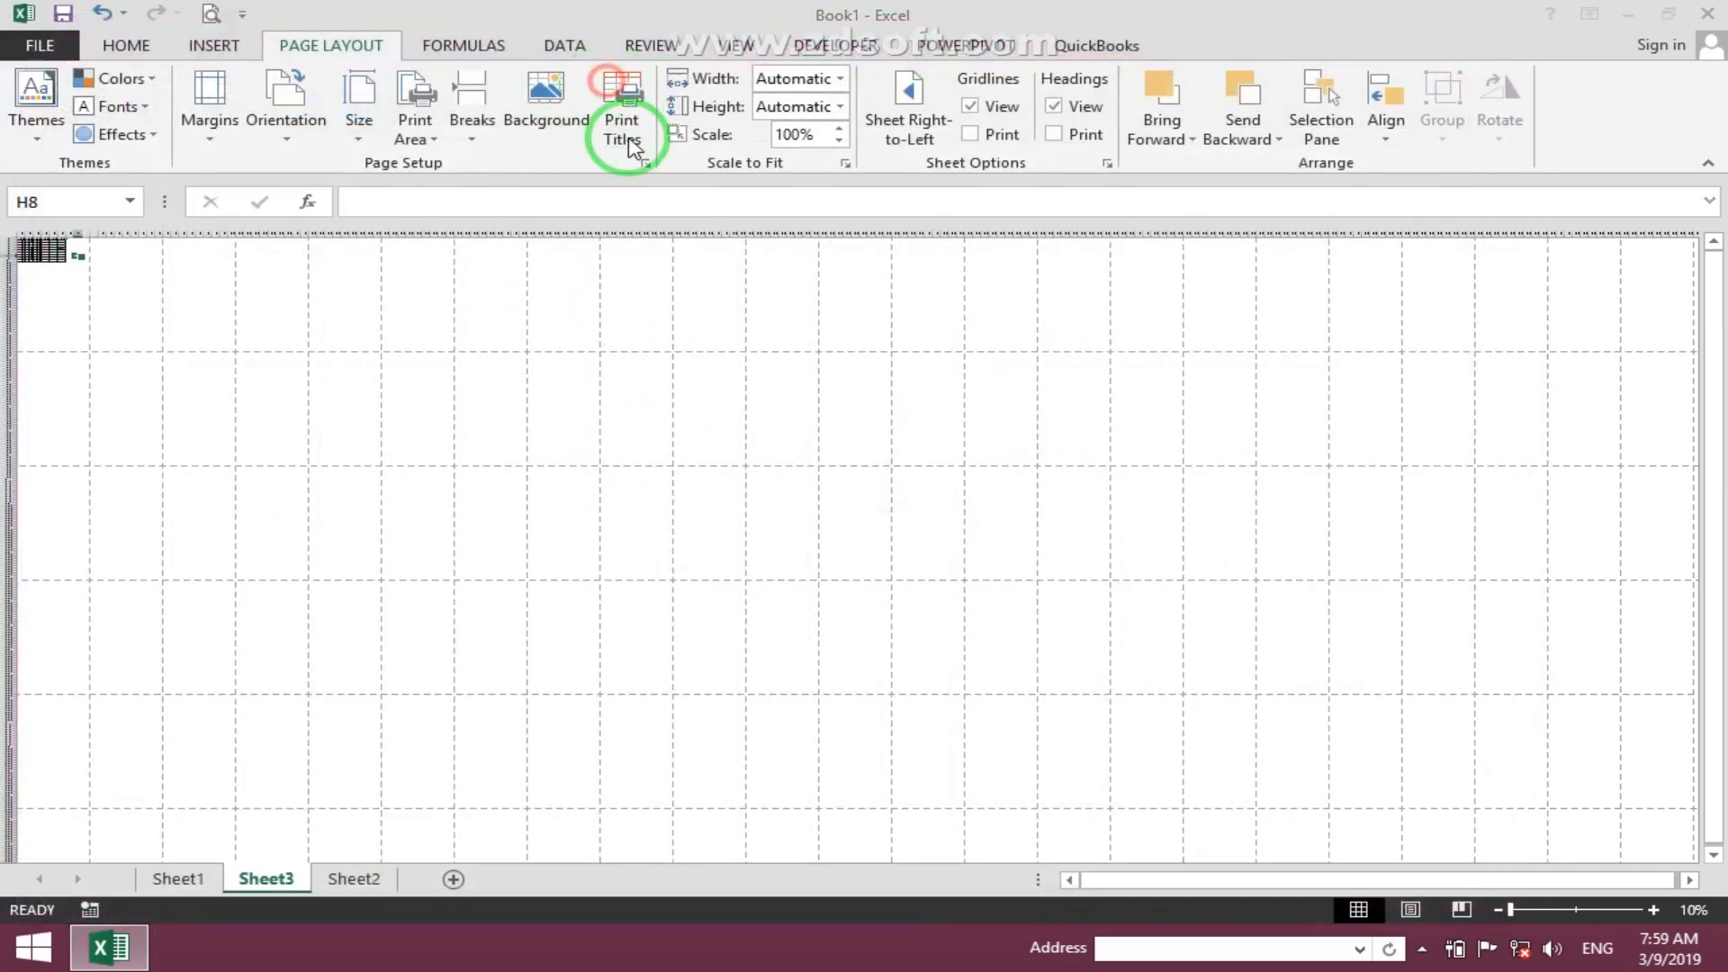
- Recheck the page order in page setup, then take a new snip of the sheet's page grid
left_click(633, 144)
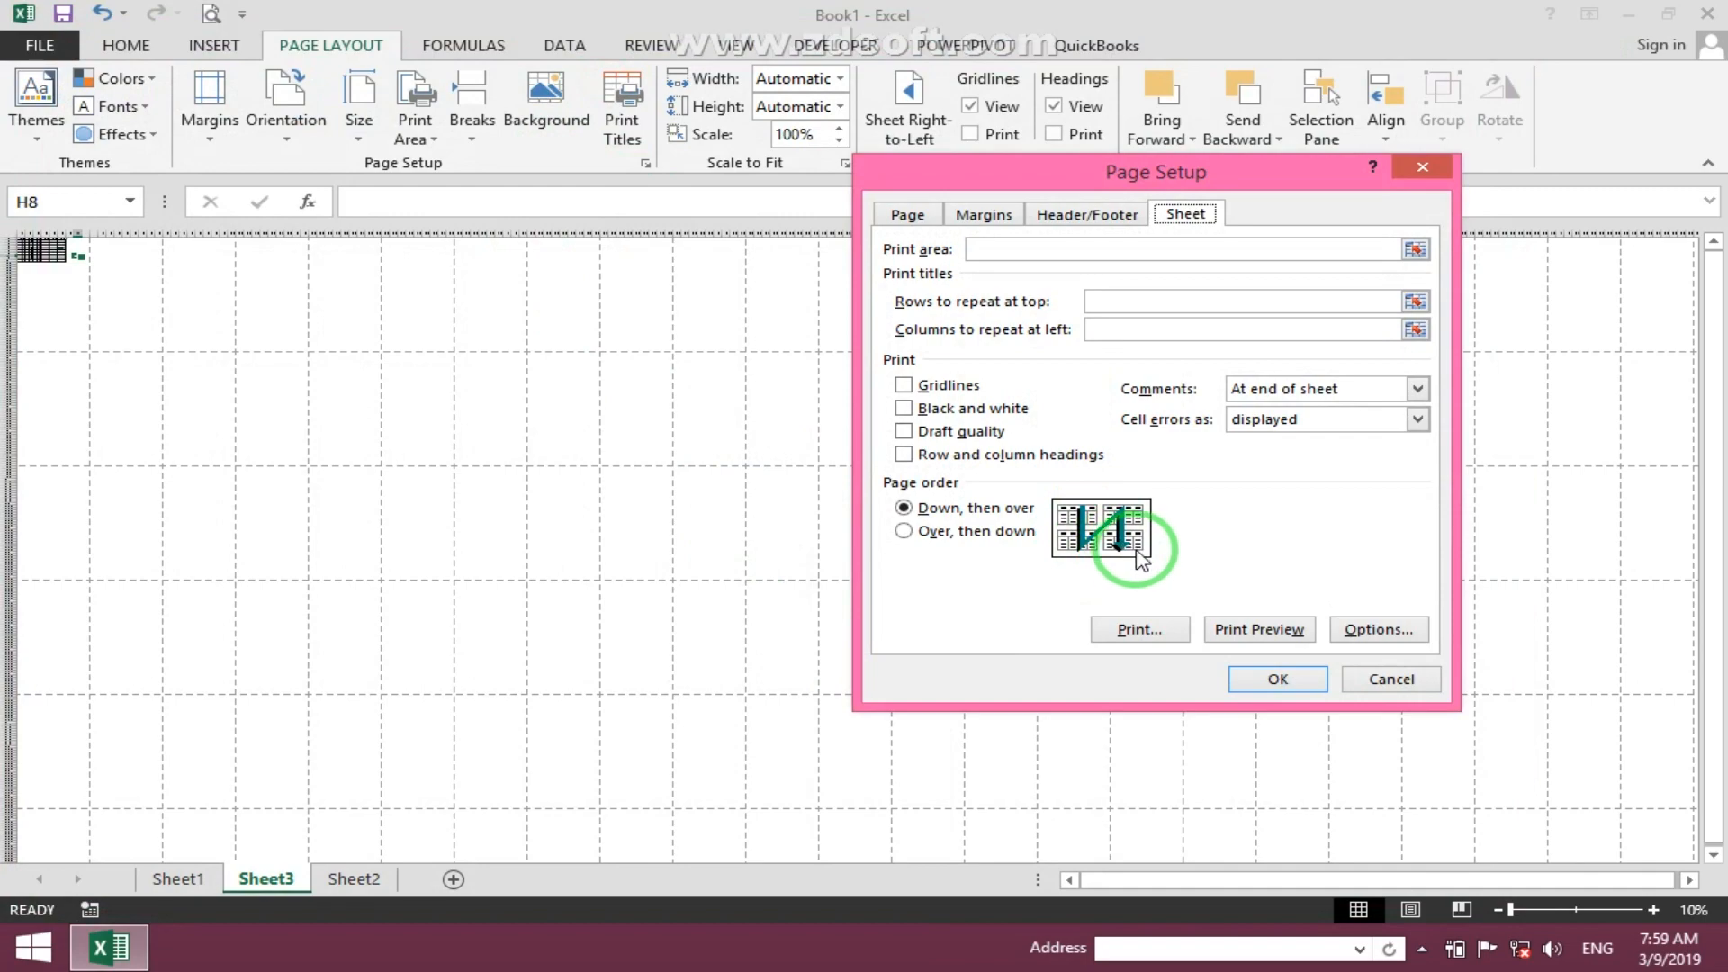
left_click(1392, 679)
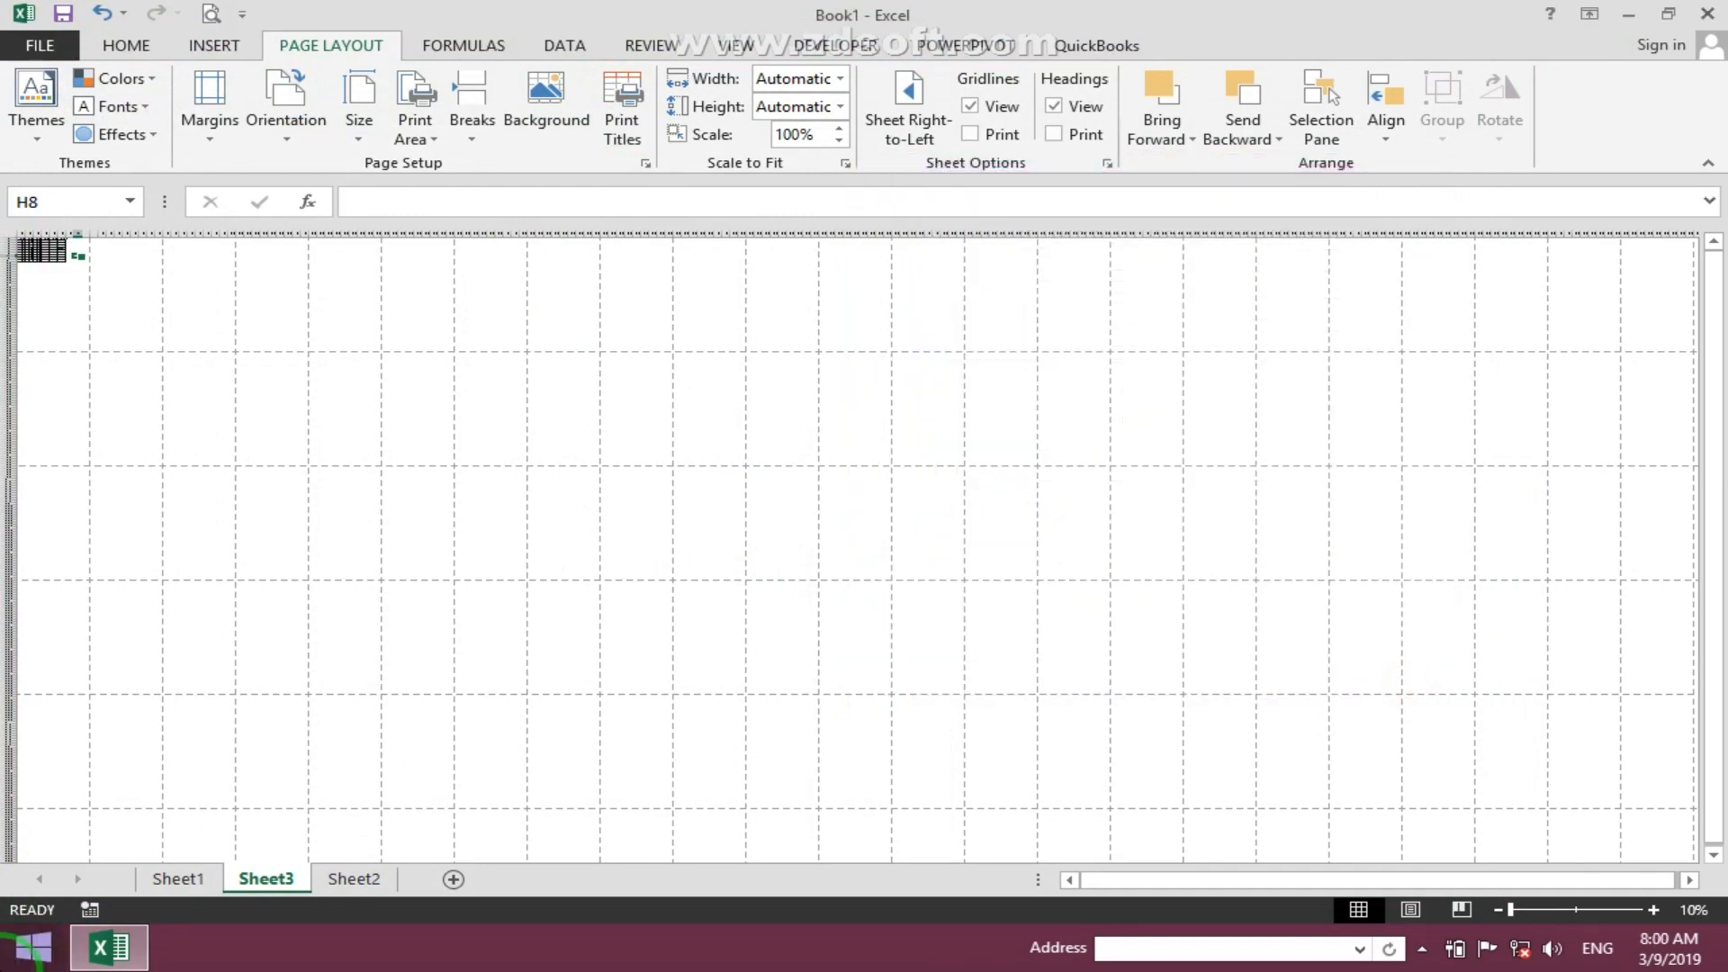
left_click(33, 947)
left_click(1204, 579)
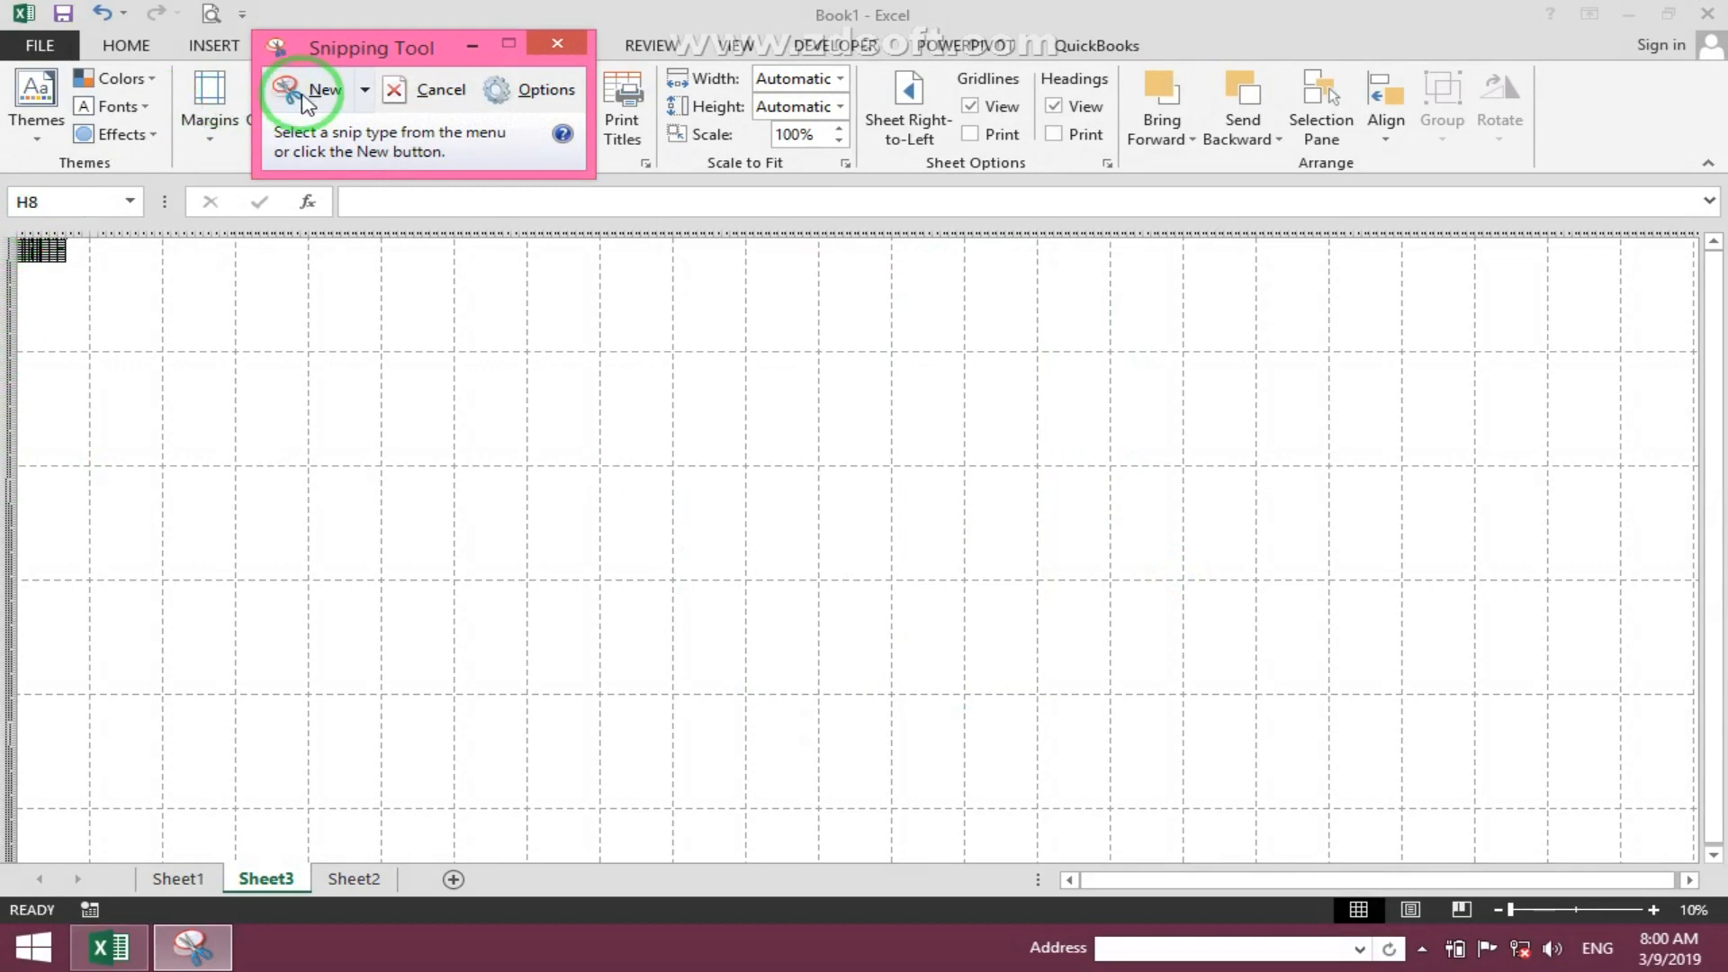
left_click(304, 101)
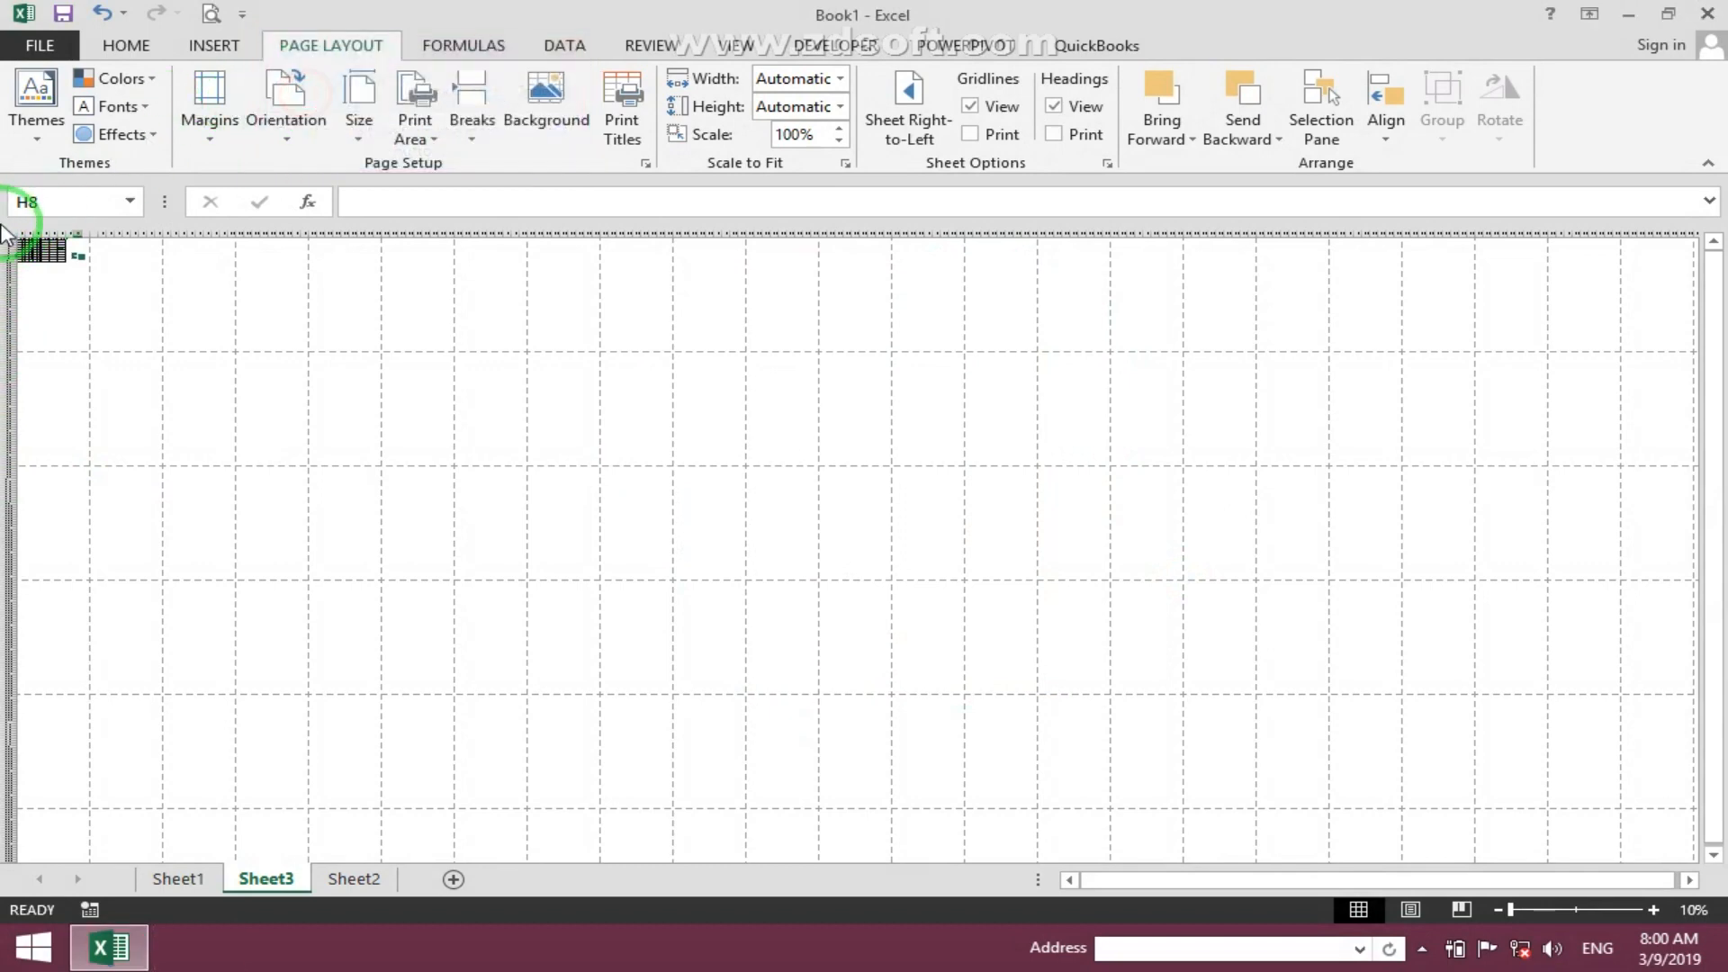
left_click_drag(9, 220, 1077, 791)
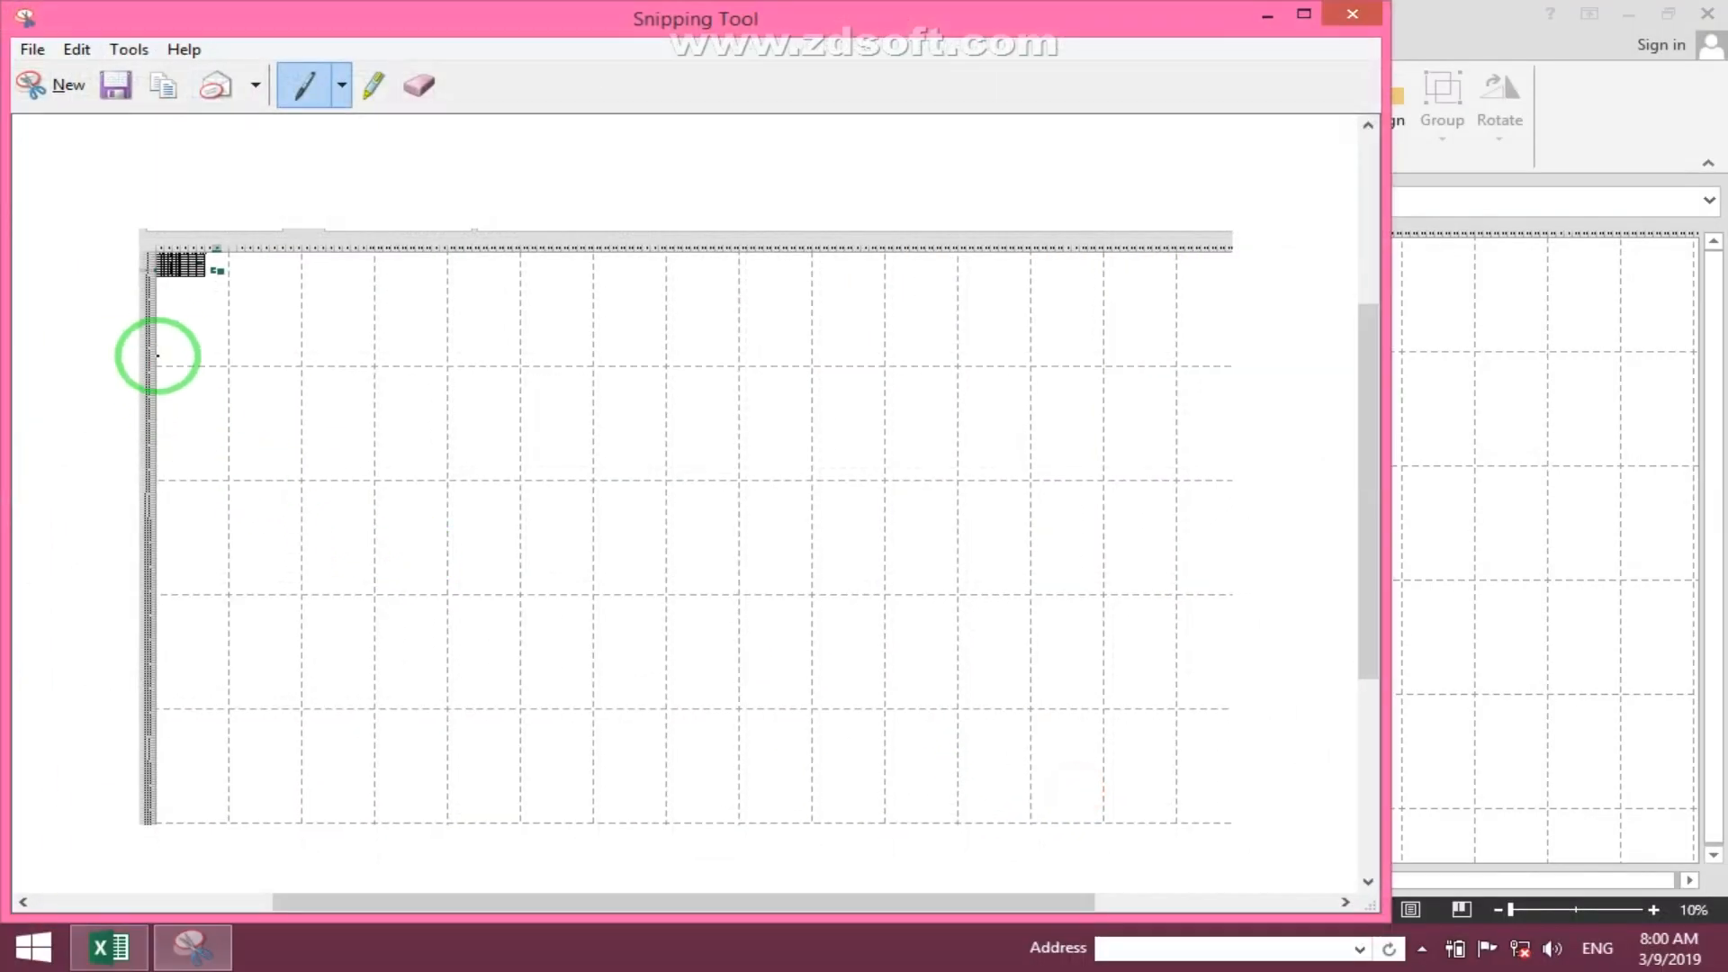
- Number the pages 1 to 7 across the rows of pages on the snip
left_click_drag(184, 322, 300, 339)
mouse_move(329, 292)
left_mouse_down()
mouse_move(354, 339)
mouse_move(418, 319)
mouse_move(419, 341)
left_mouse_up()
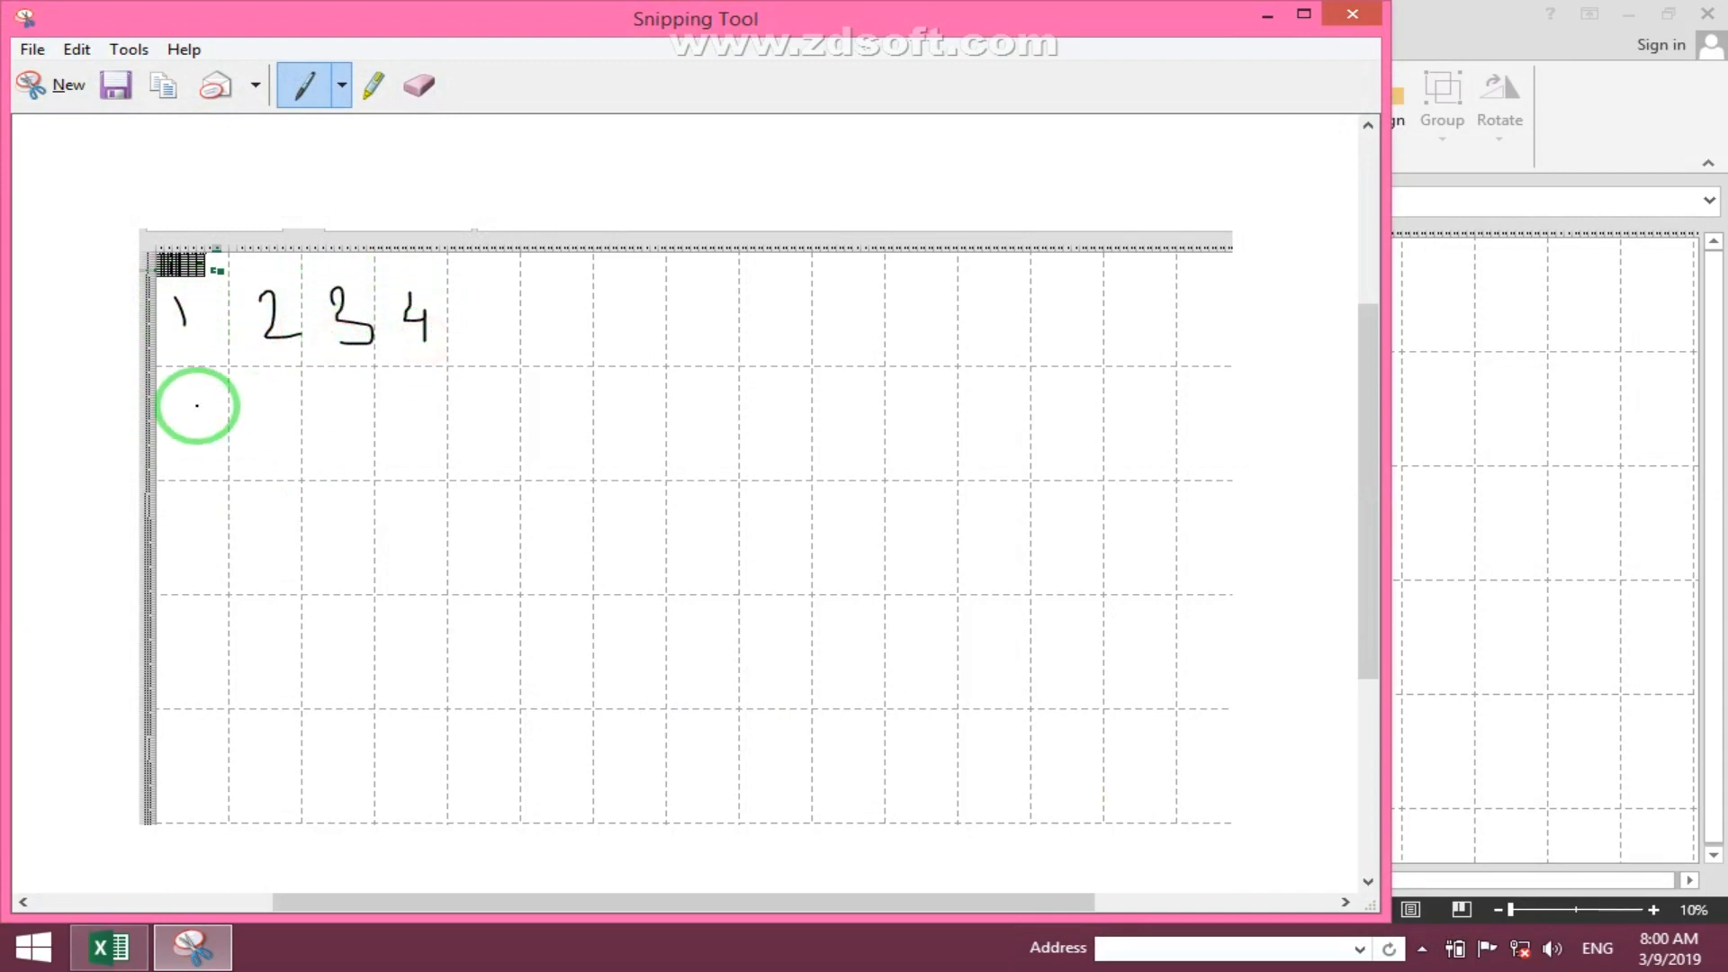
left_click_drag(196, 399, 171, 464)
mouse_move(268, 403)
left_mouse_down()
mouse_move(247, 451)
mouse_move(353, 450)
left_mouse_up()
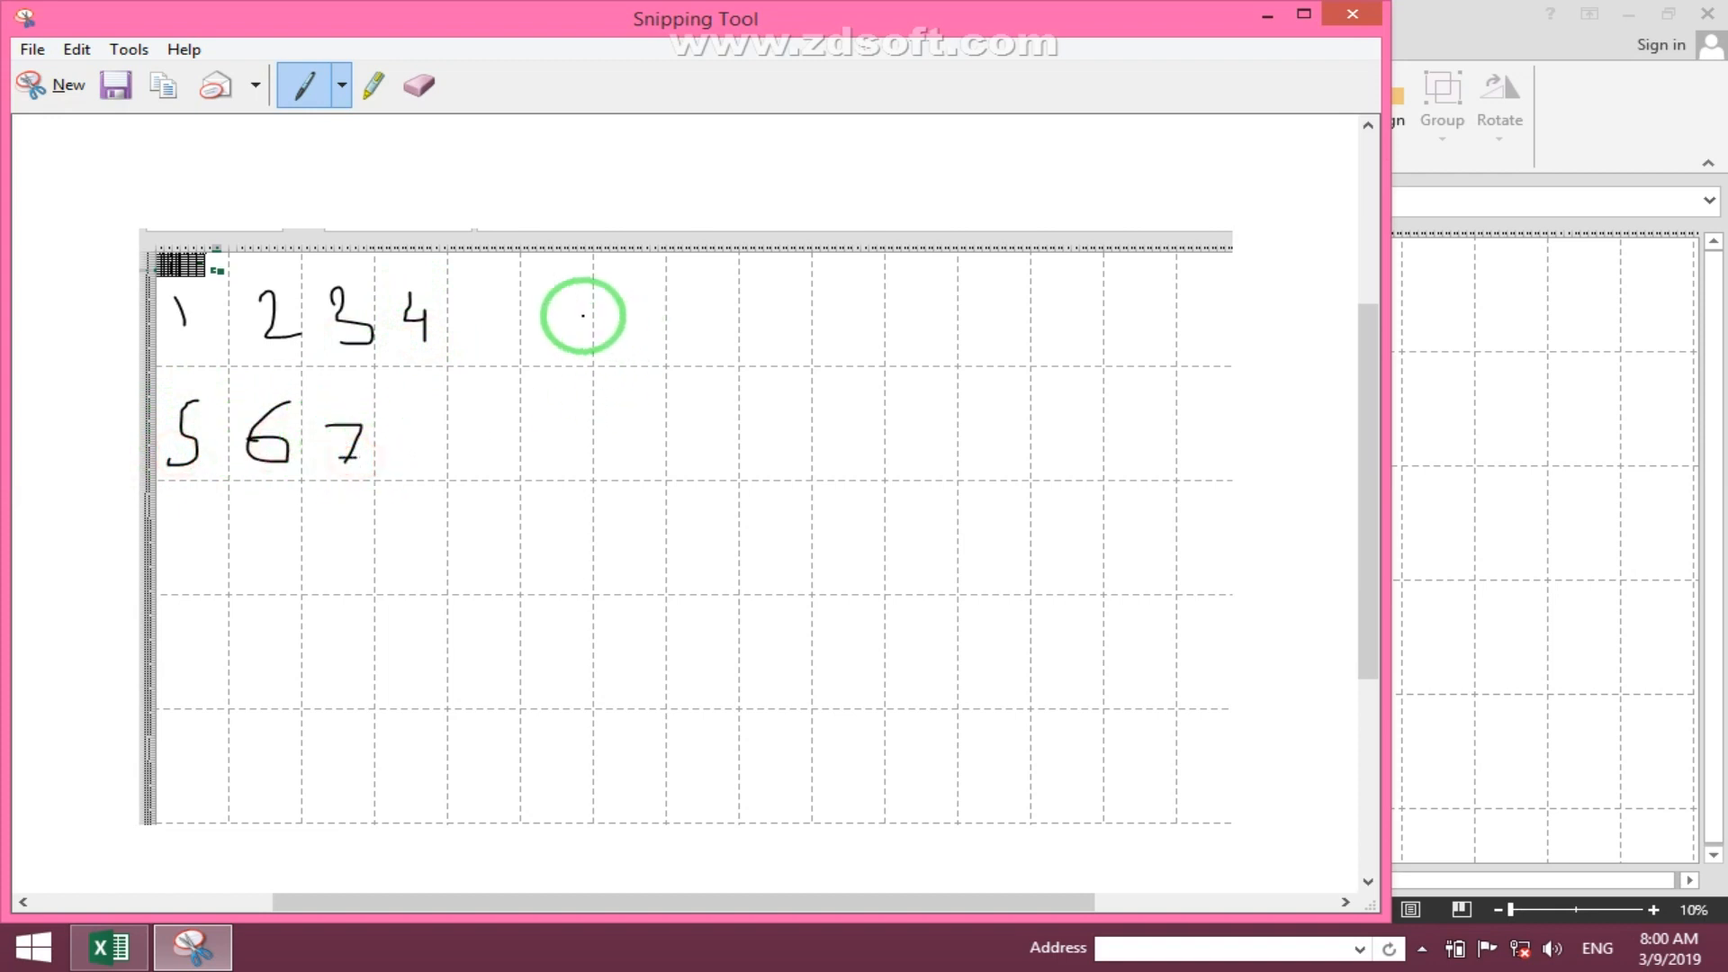
- Draw the over-then-down Z path across the pages and close Snipping Tool without saving
mouse_move(540, 309)
left_mouse_down()
mouse_move(901, 324)
mouse_move(687, 401)
mouse_move(478, 532)
mouse_move(899, 563)
left_mouse_up()
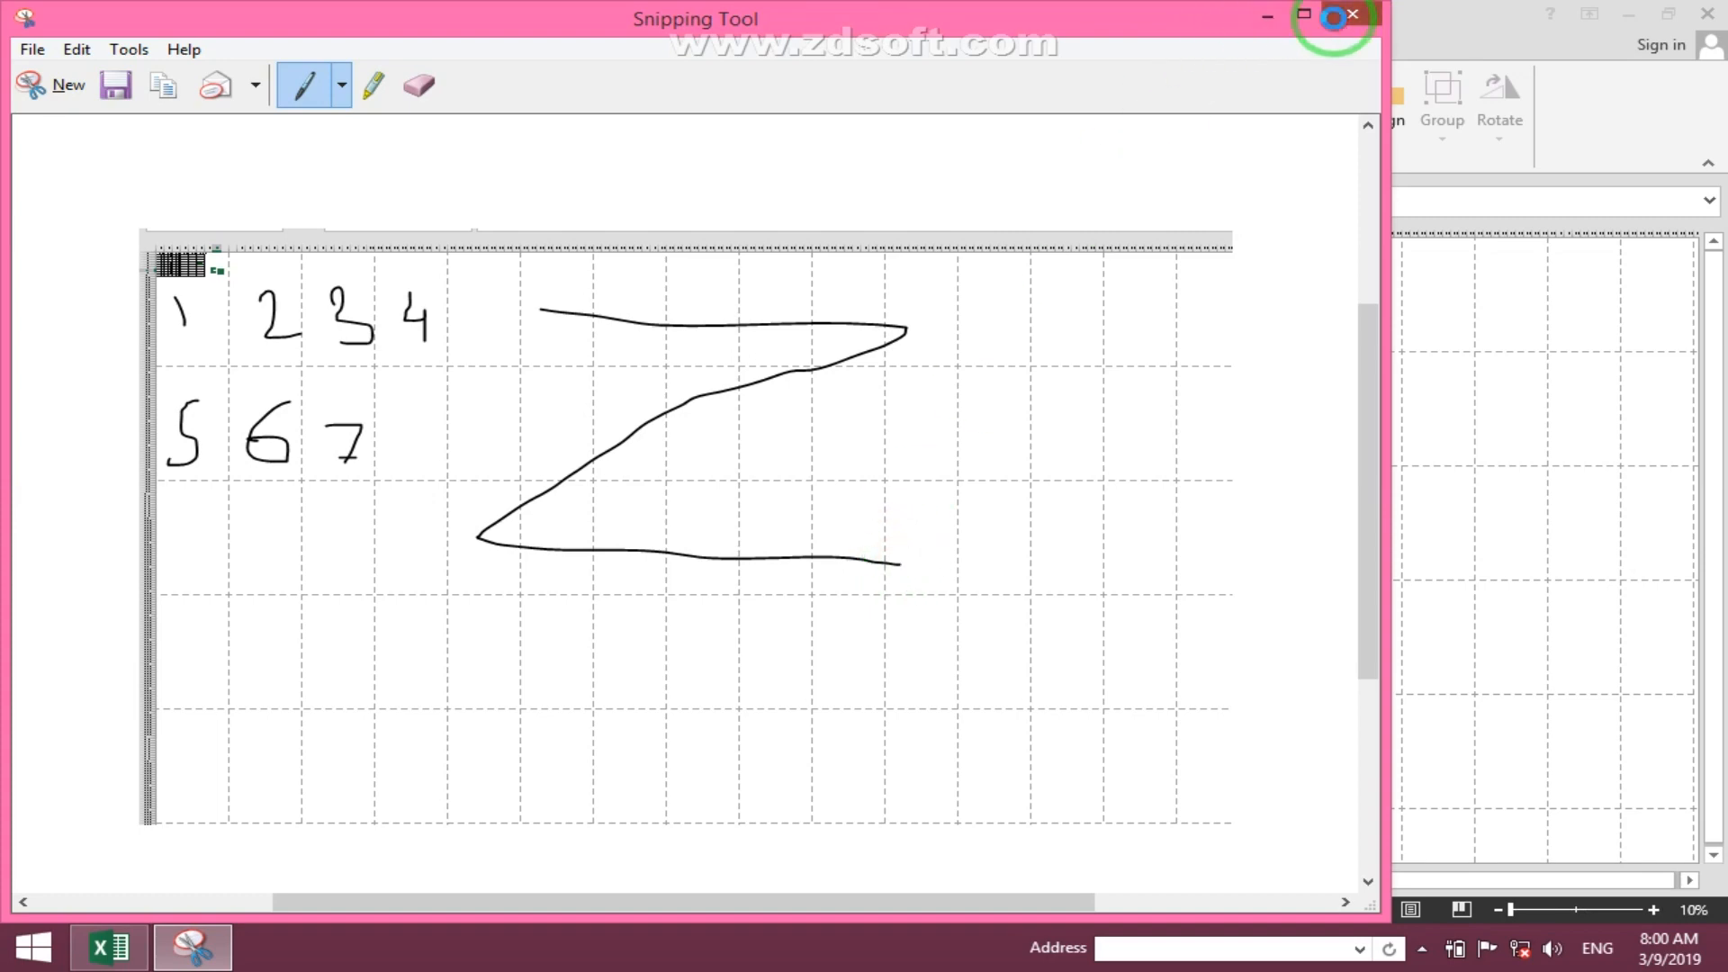
left_click(1334, 16)
left_click(792, 478)
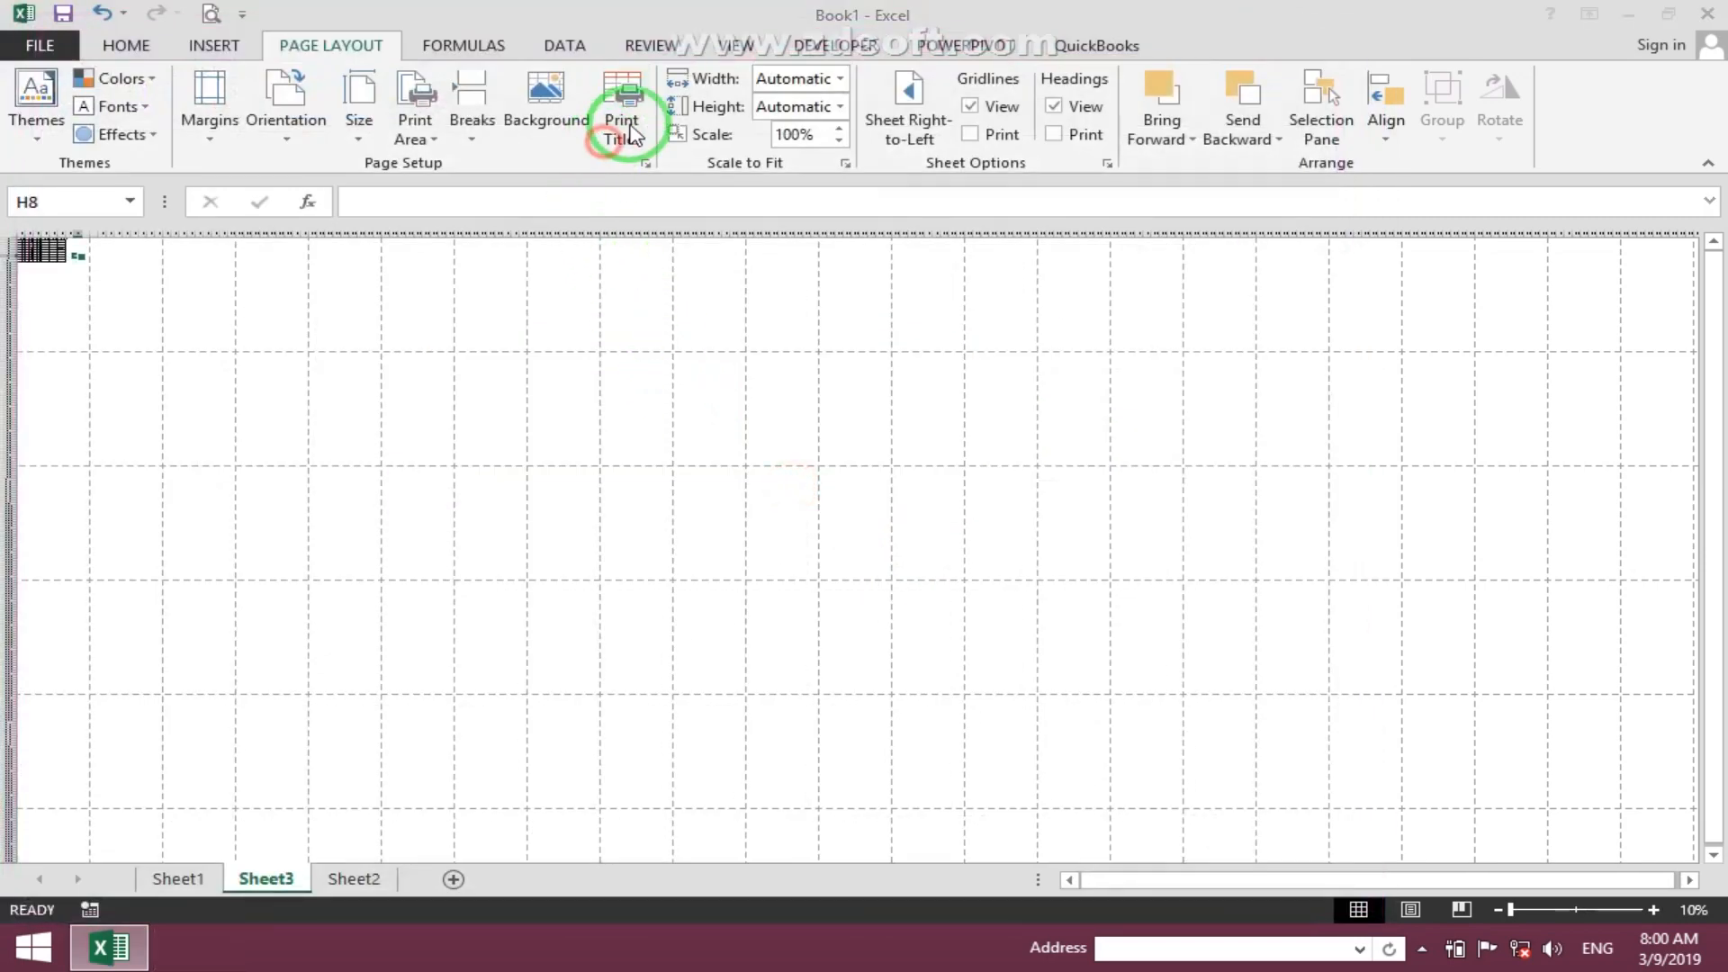
- Try the Over, then down page order in the sheet's page setup and cancel the dialog
left_click(630, 133)
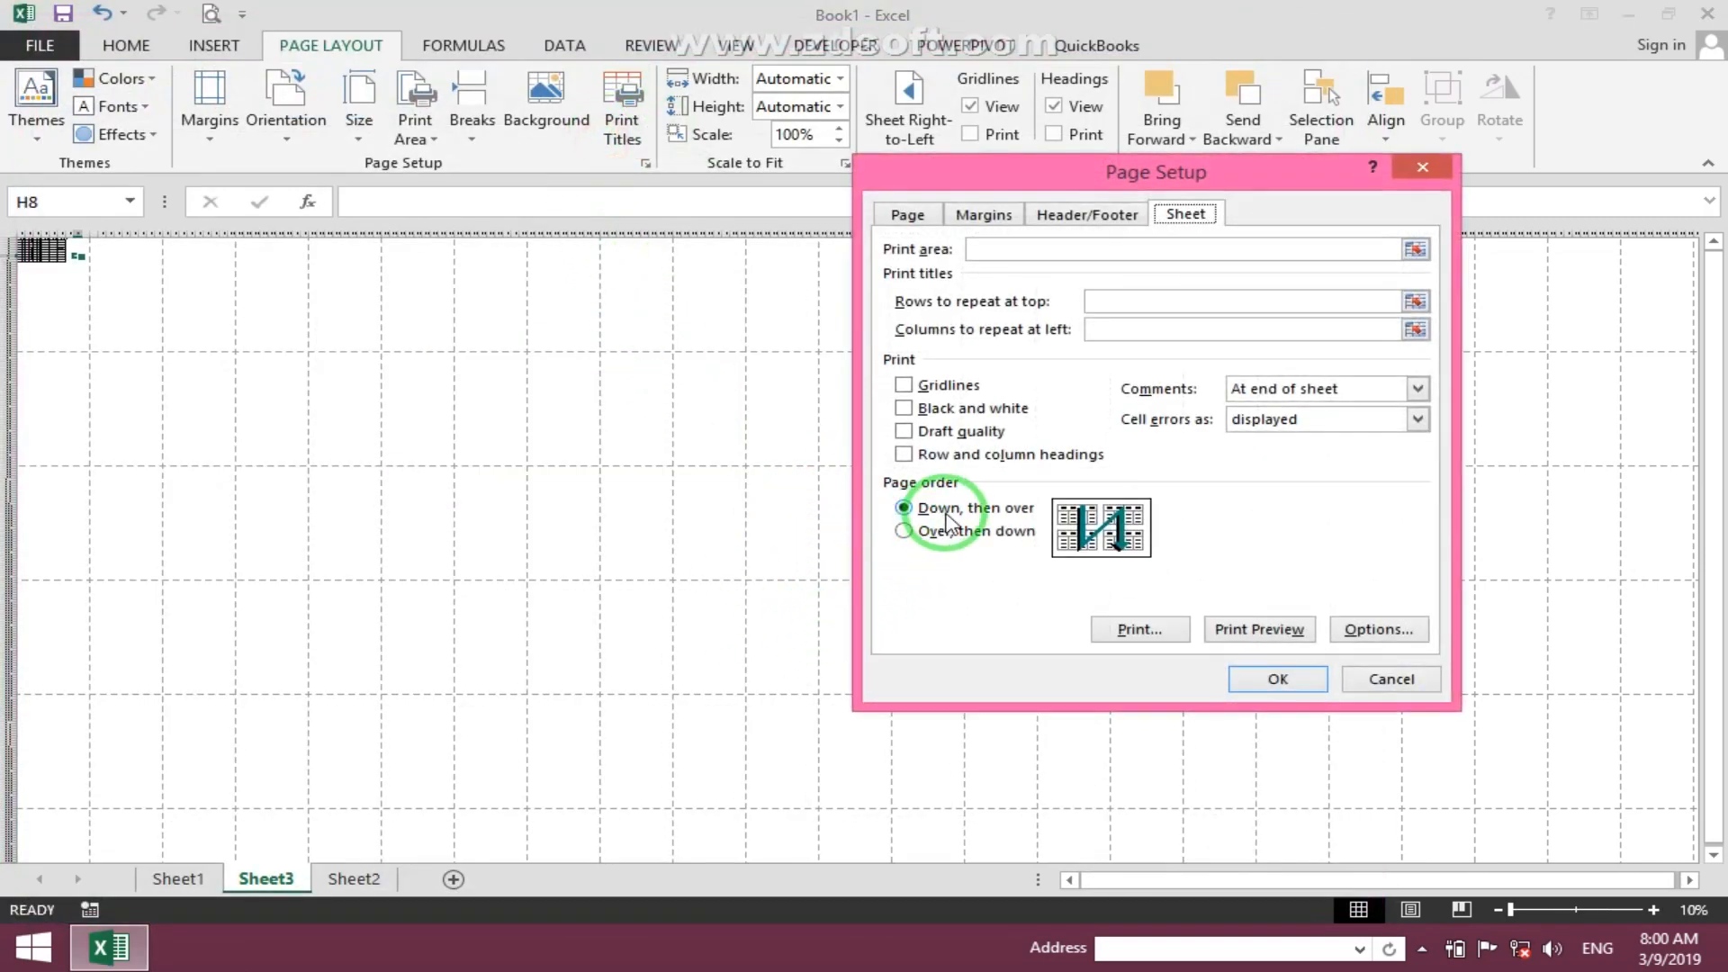
left_click(911, 530)
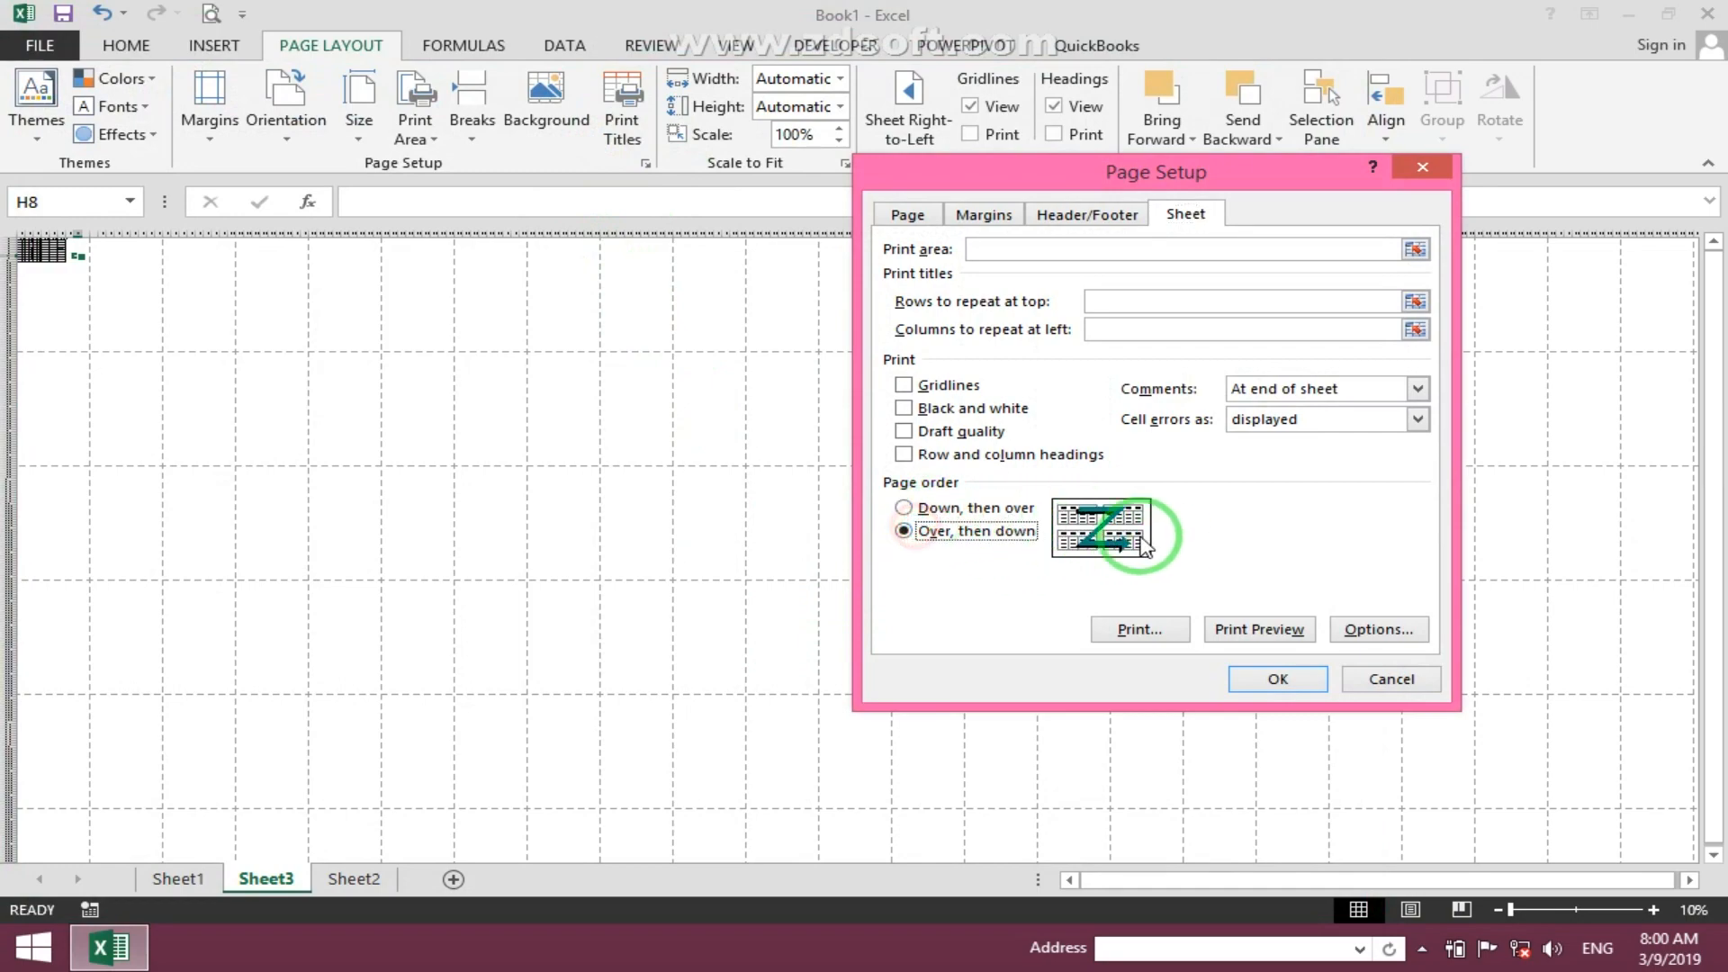
left_click(1440, 686)
scroll(459, 513, "up", 4, "ctrl")
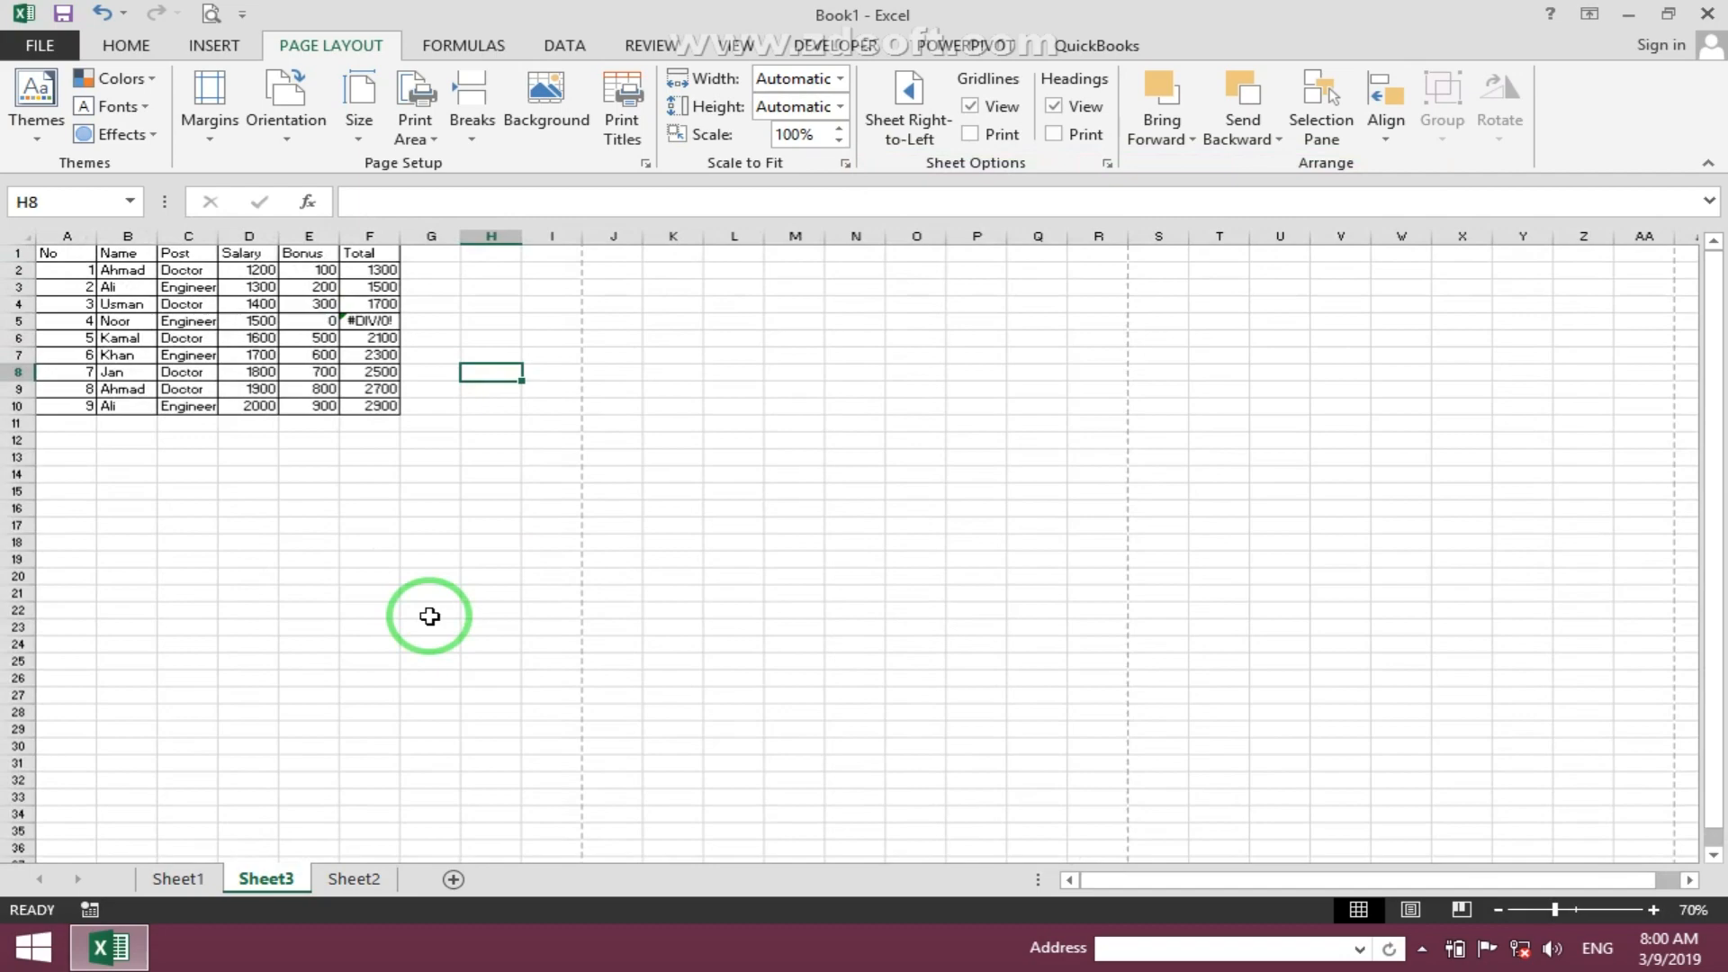
- Insert a new worksheet and zoom out to about 25% to show its page grid
left_click(453, 879)
scroll(316, 660, "up", 4, "ctrl")
scroll(316, 660, "down", 4, "ctrl")
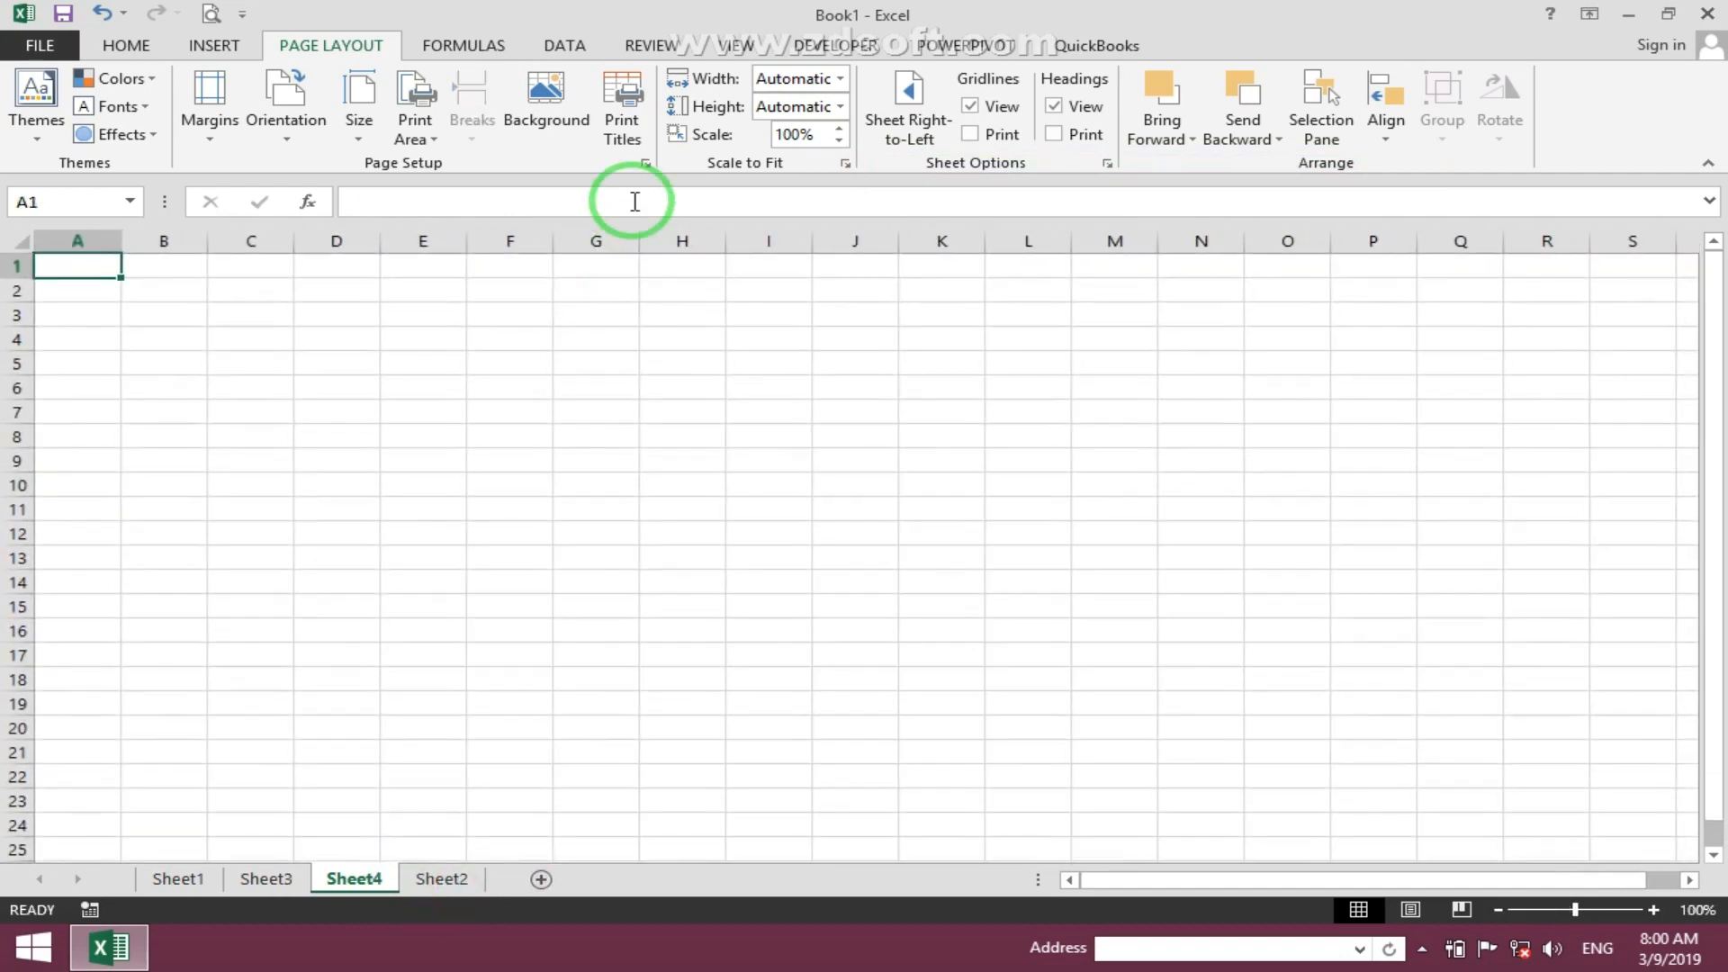
left_click(622, 130)
left_click(1269, 680)
scroll(336, 602, "down", 5, "ctrl")
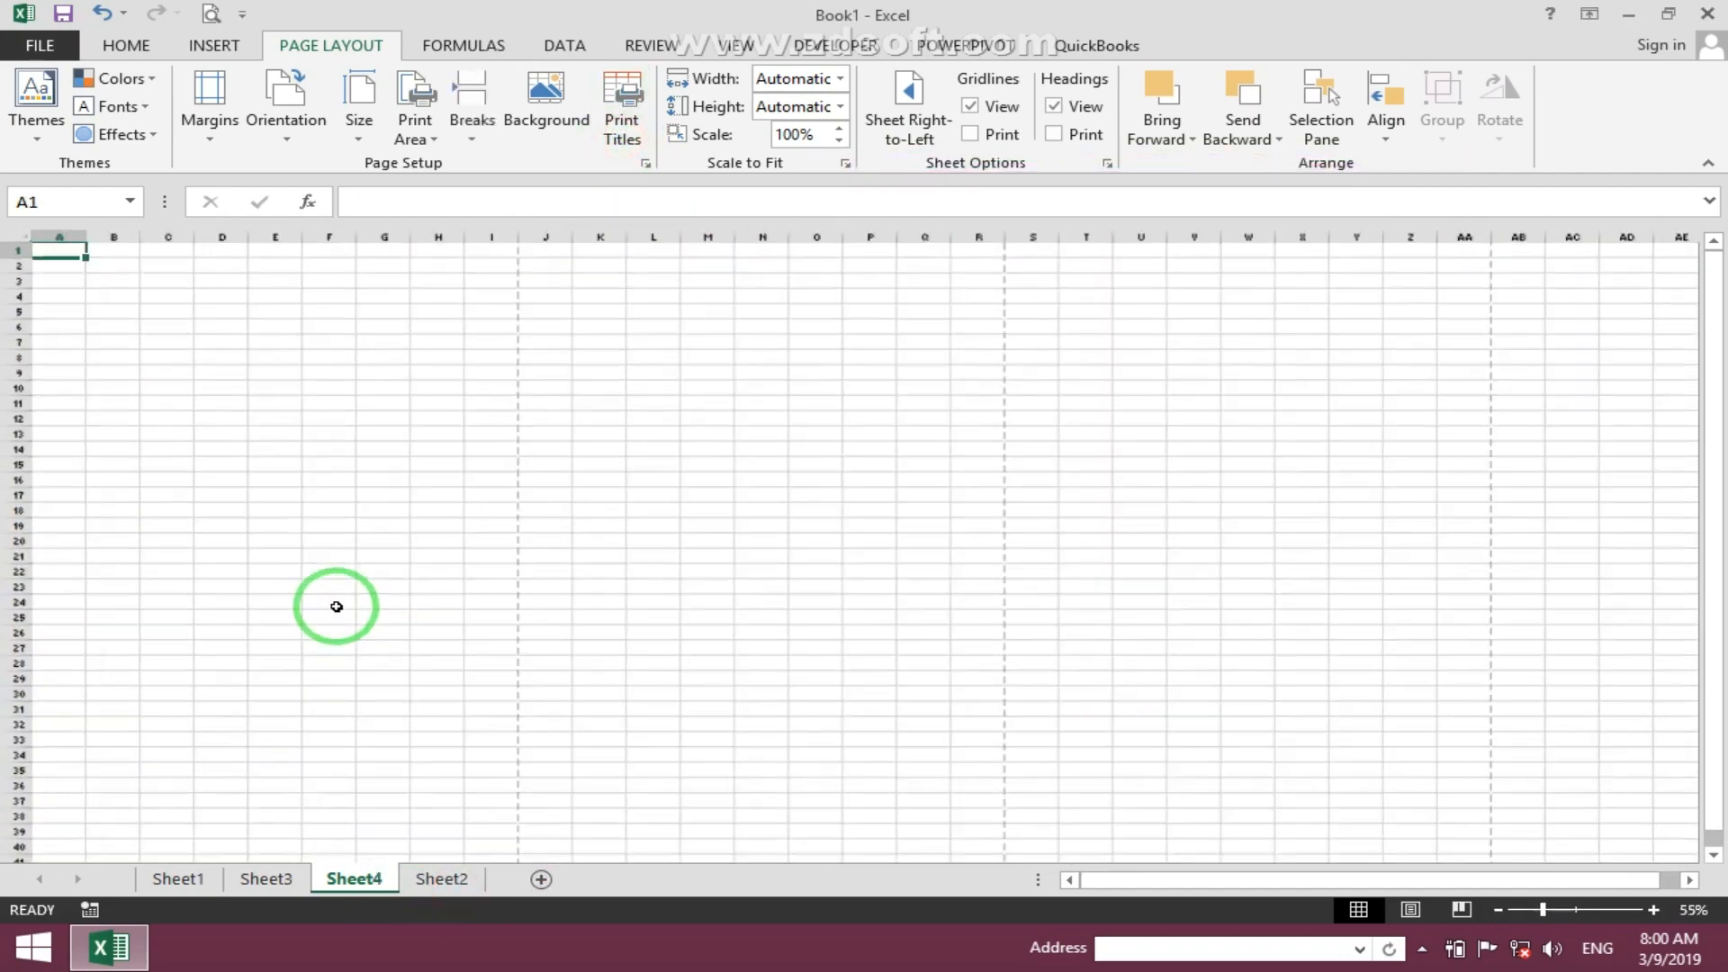
left_click(102, 331)
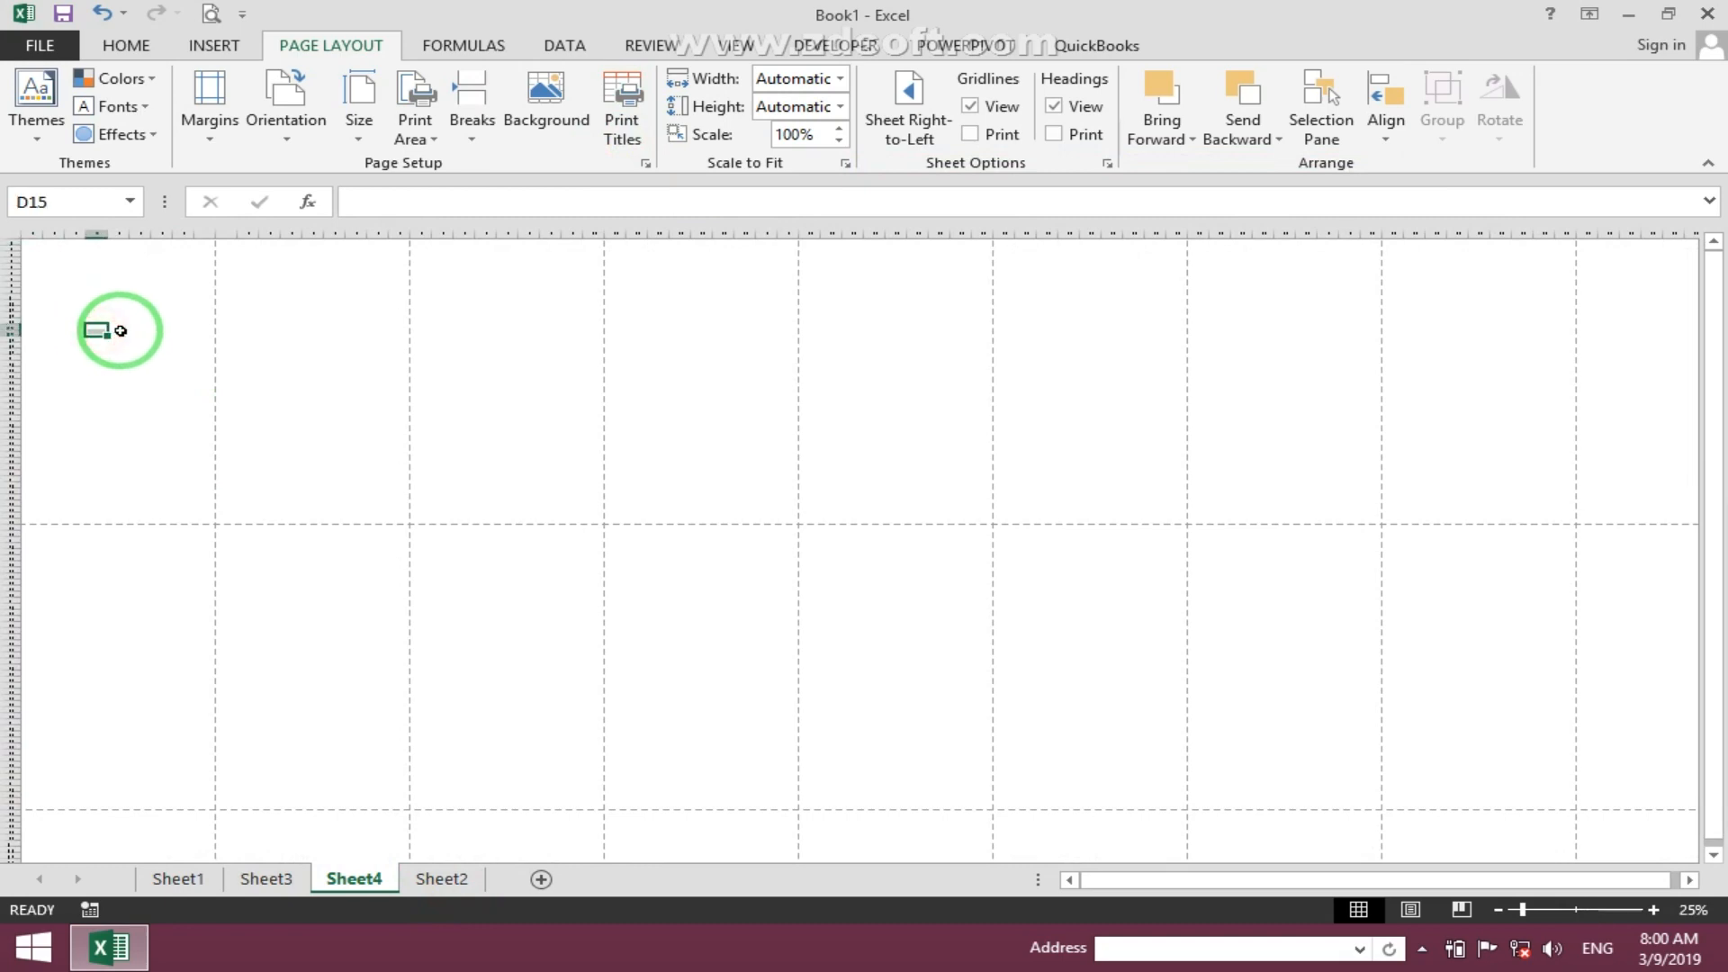
- Label the first column of pages with "Page No 1", "Page No2" and "Page No 3" in D15, F68 and E109
type("Page No 1")
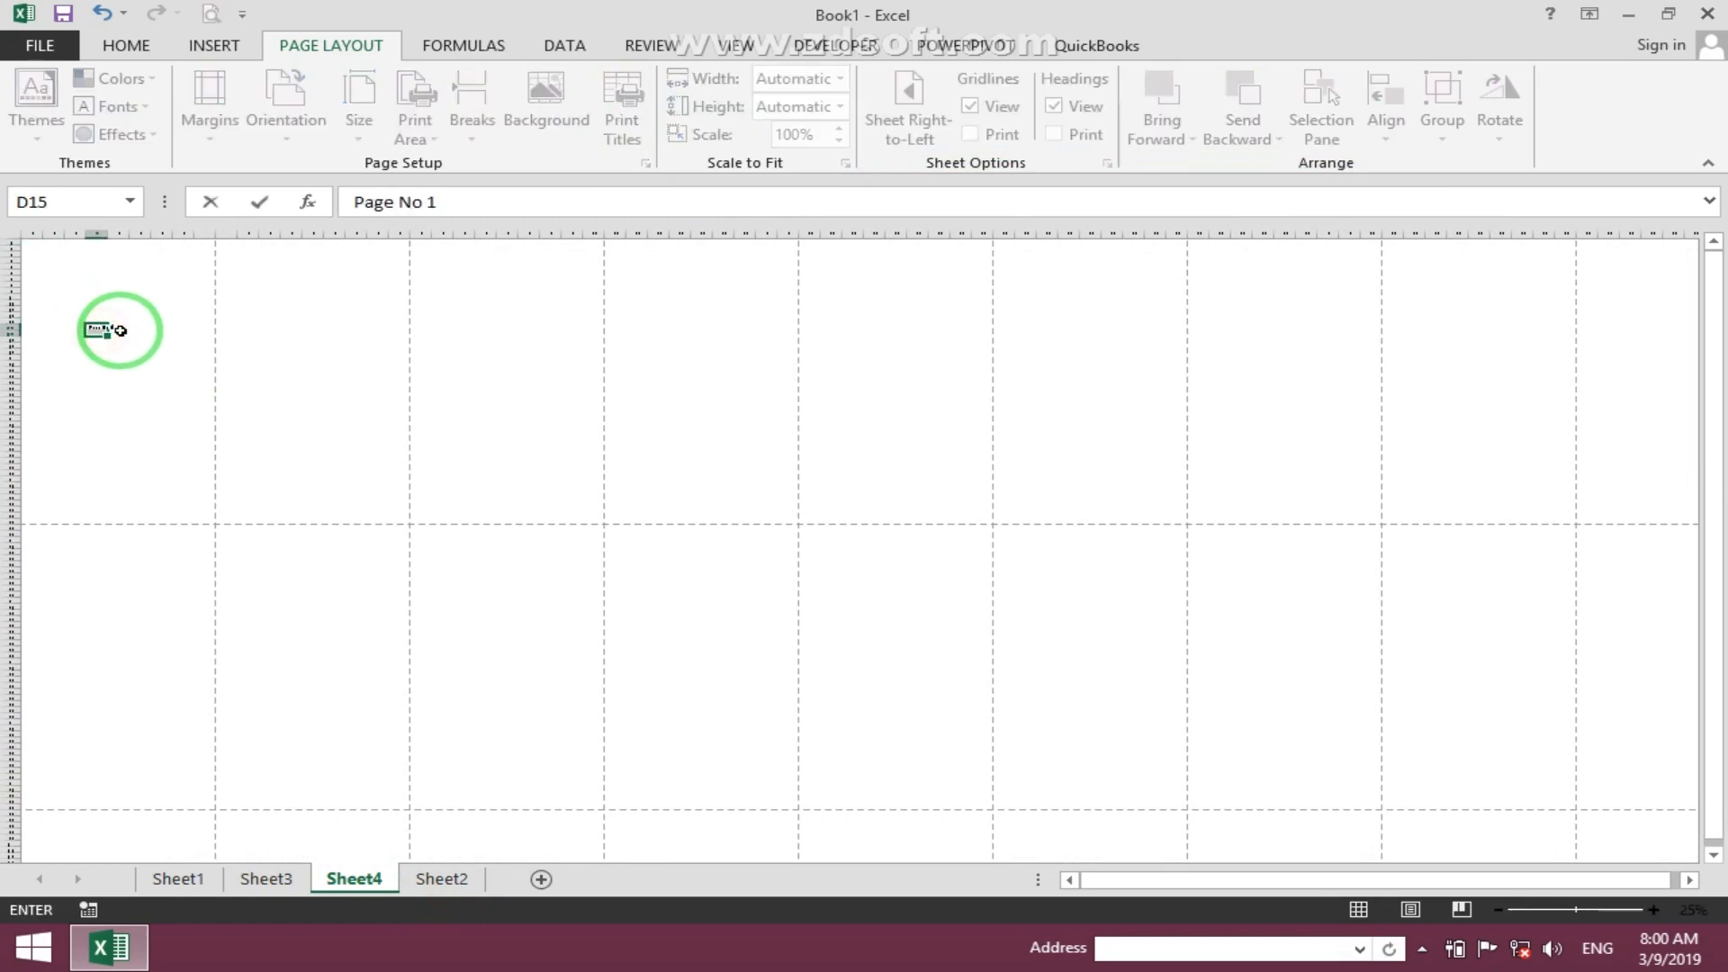
key("Return")
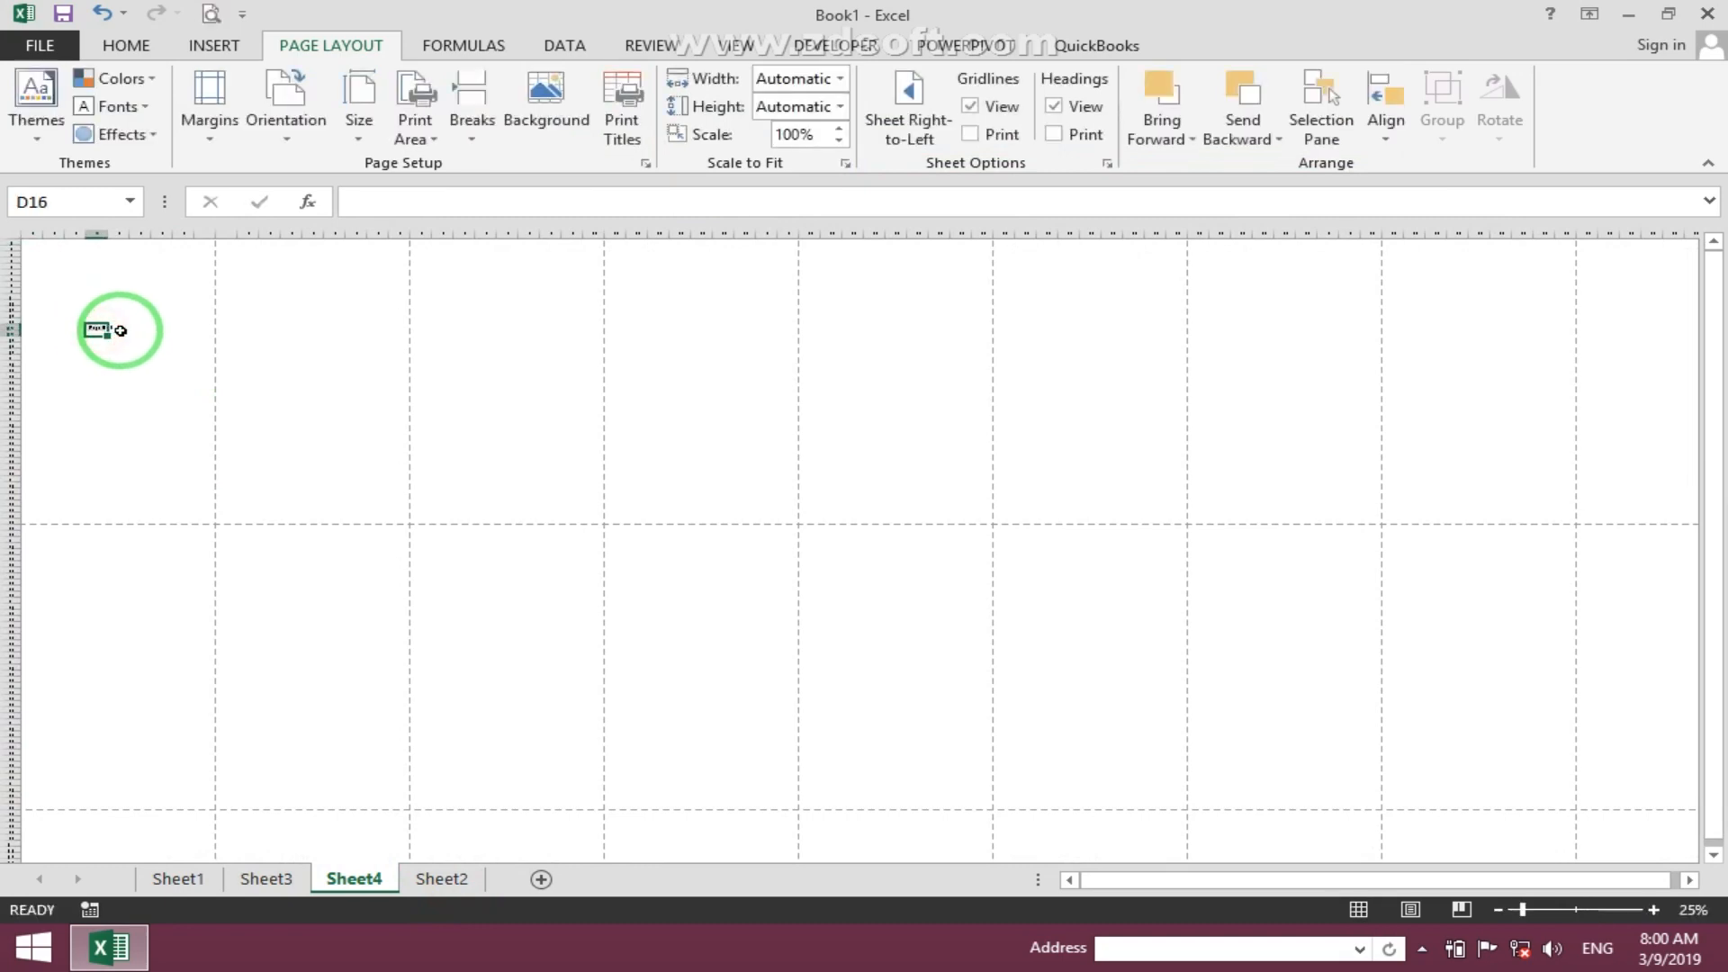
left_click(140, 651)
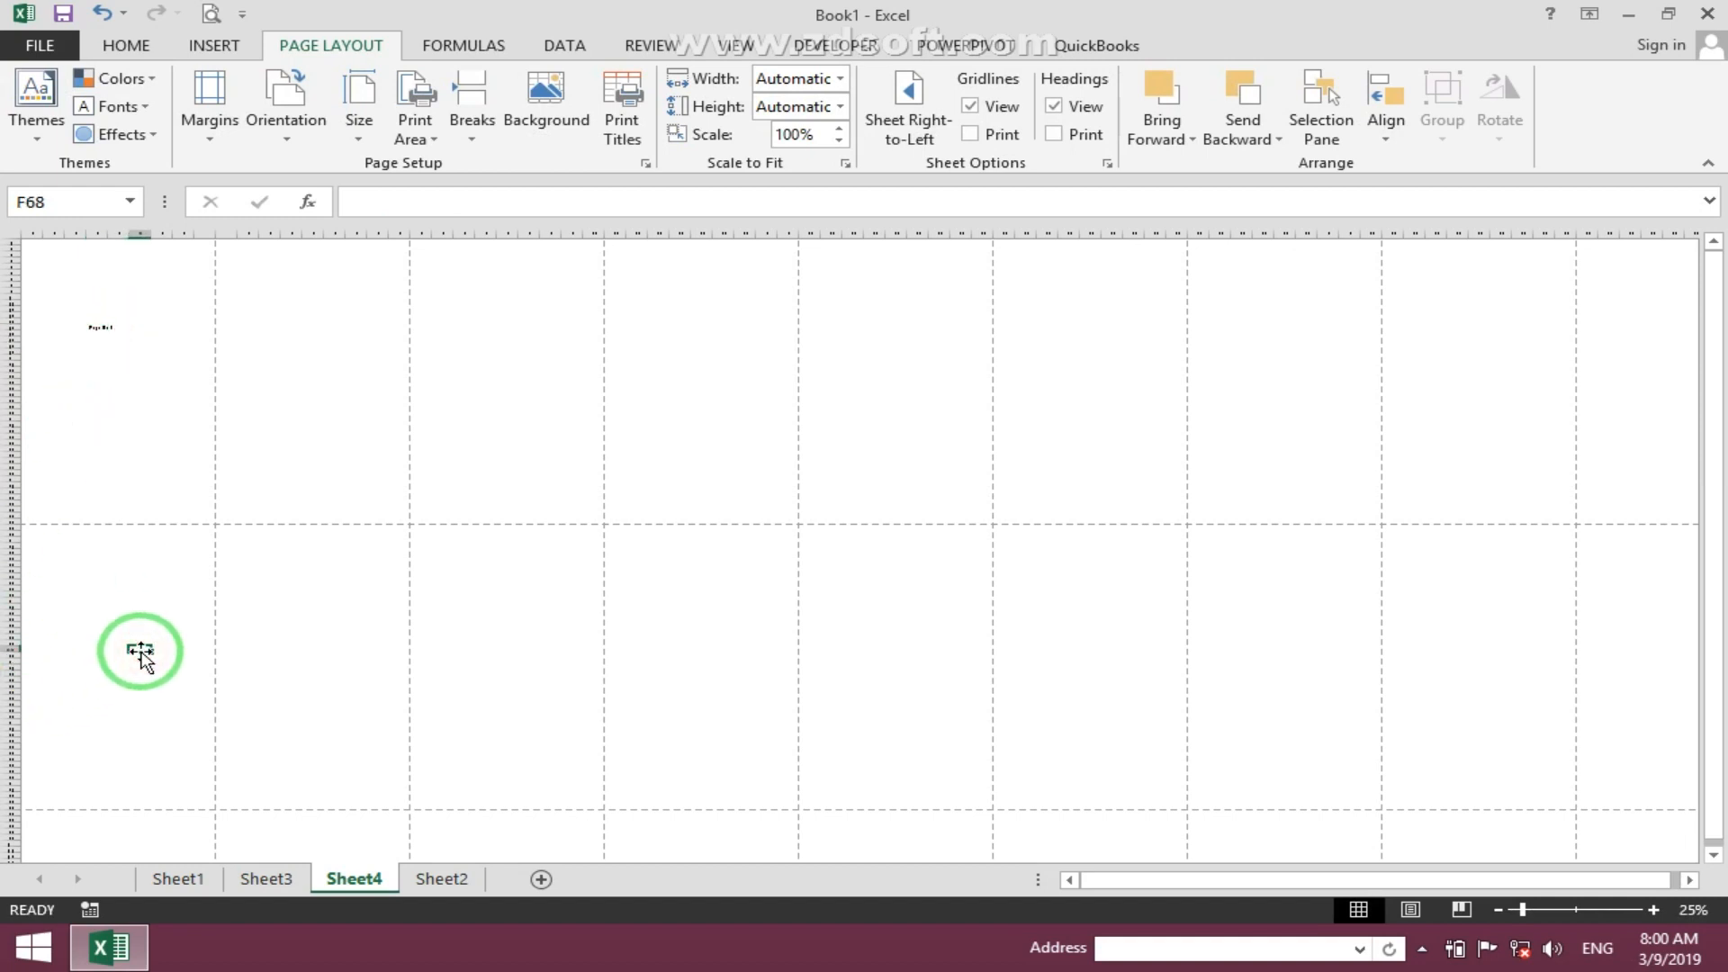
type("Page No")
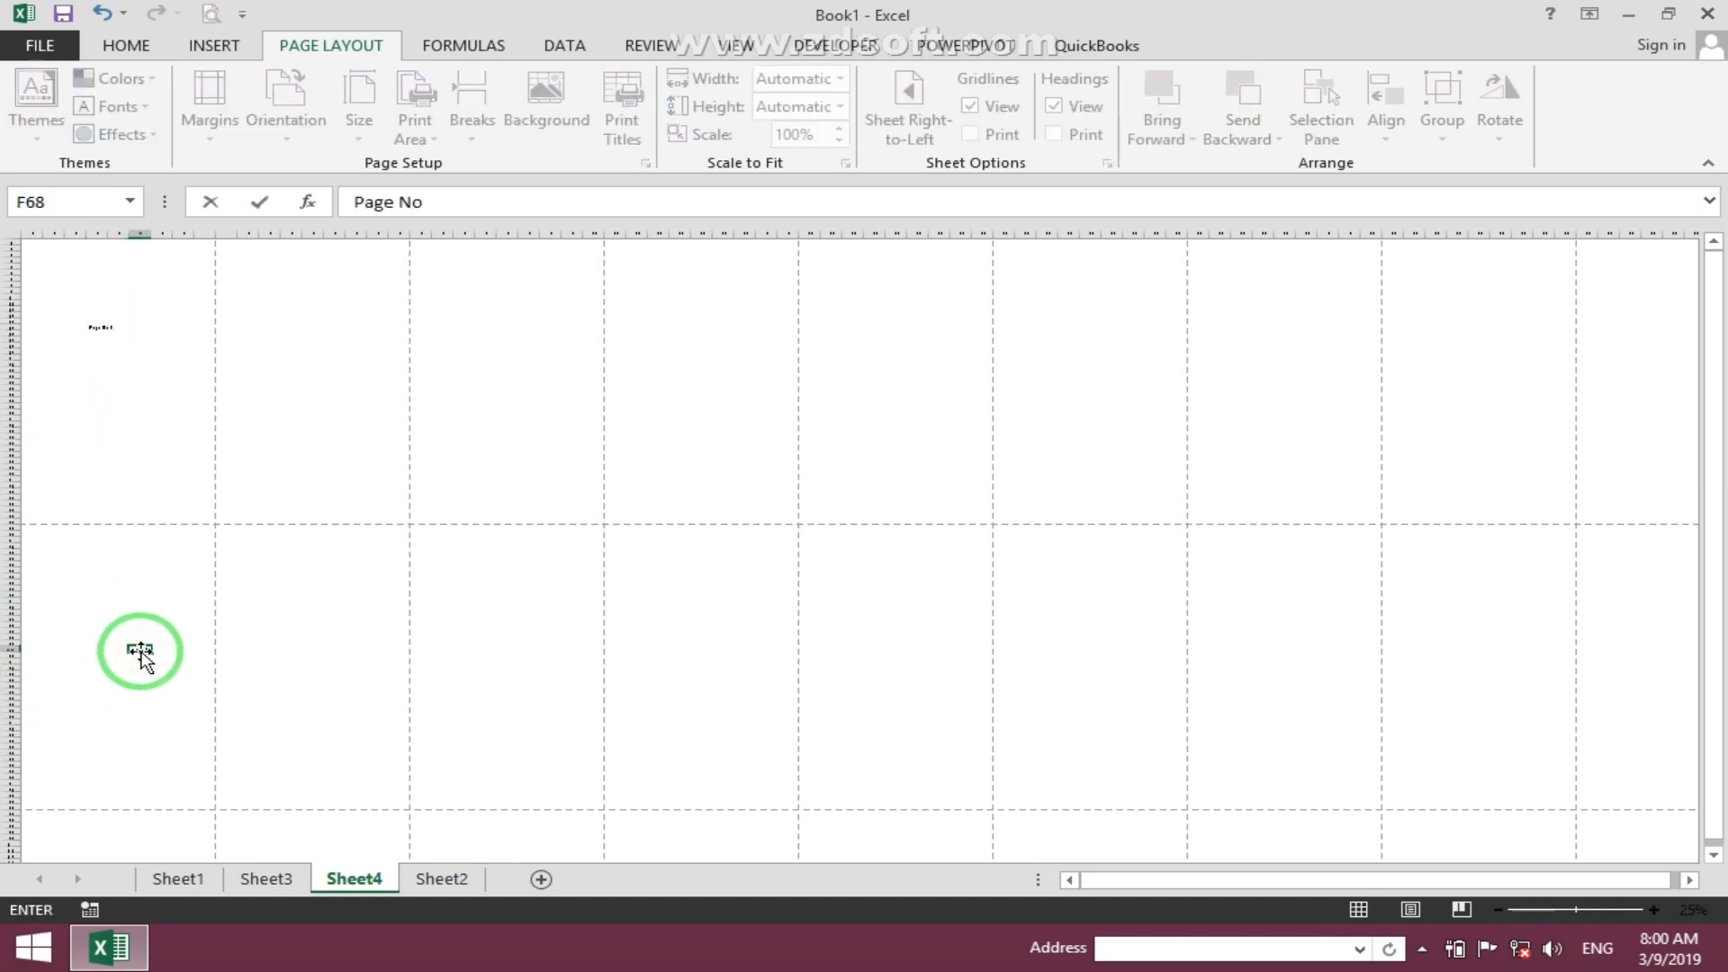
type("2")
left_click(137, 655)
scroll(127, 675, "down", 8)
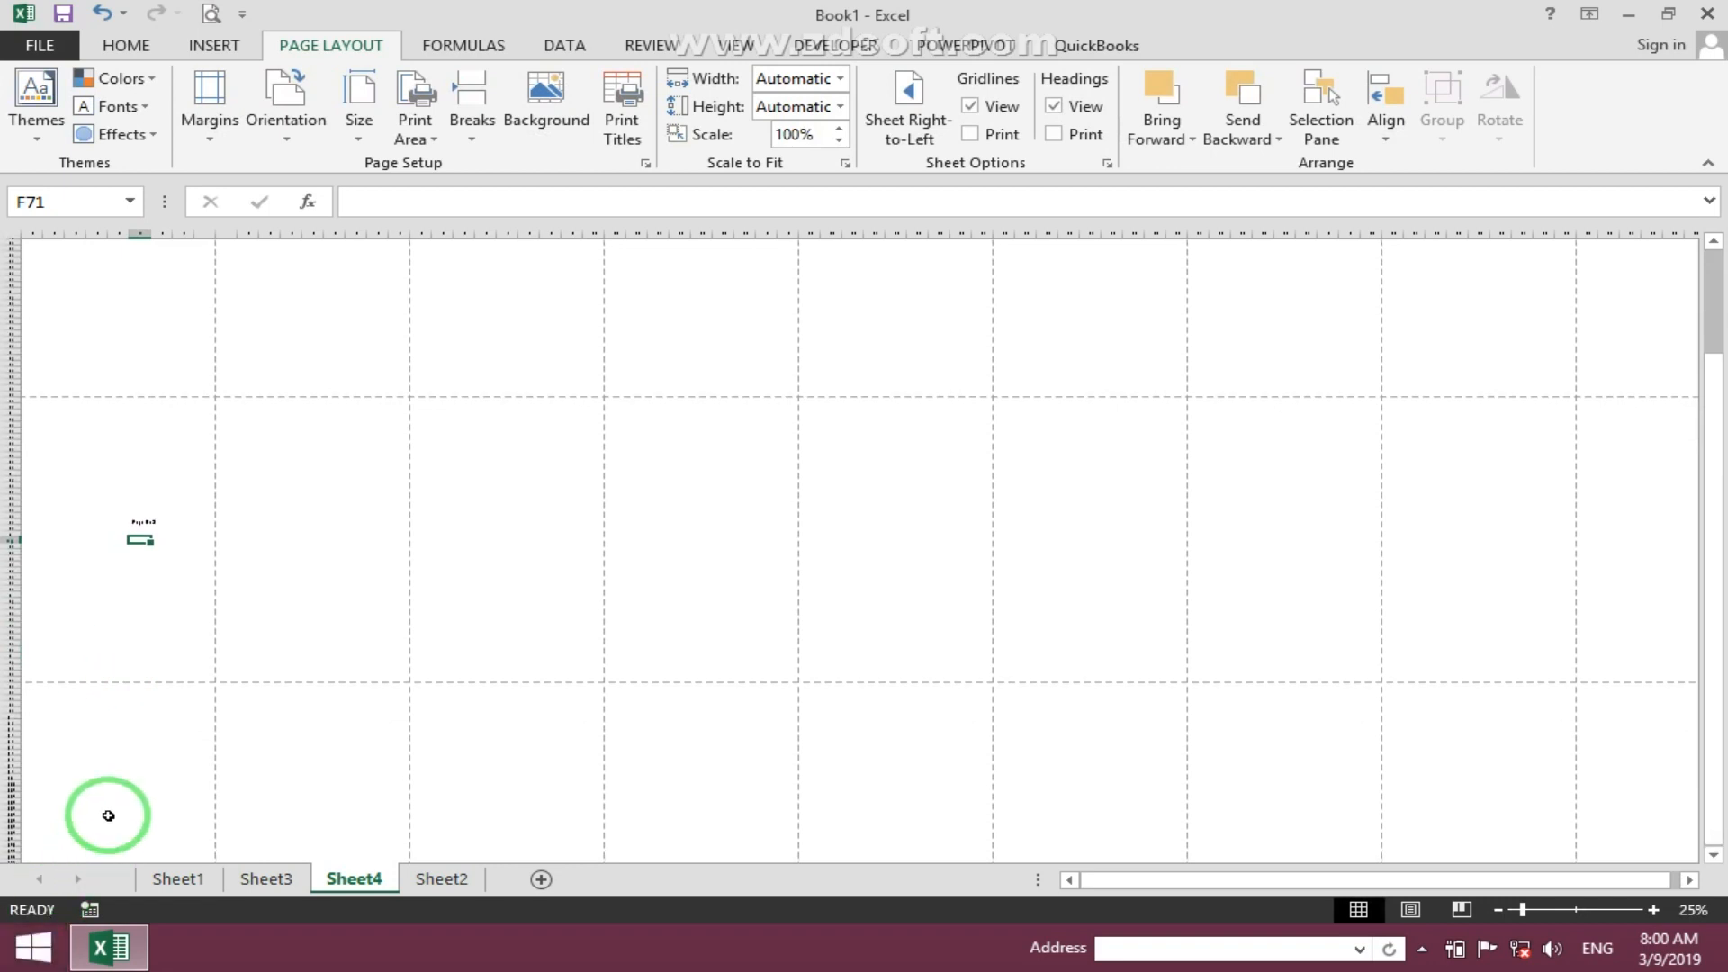
left_click(109, 768)
type("Page No 3")
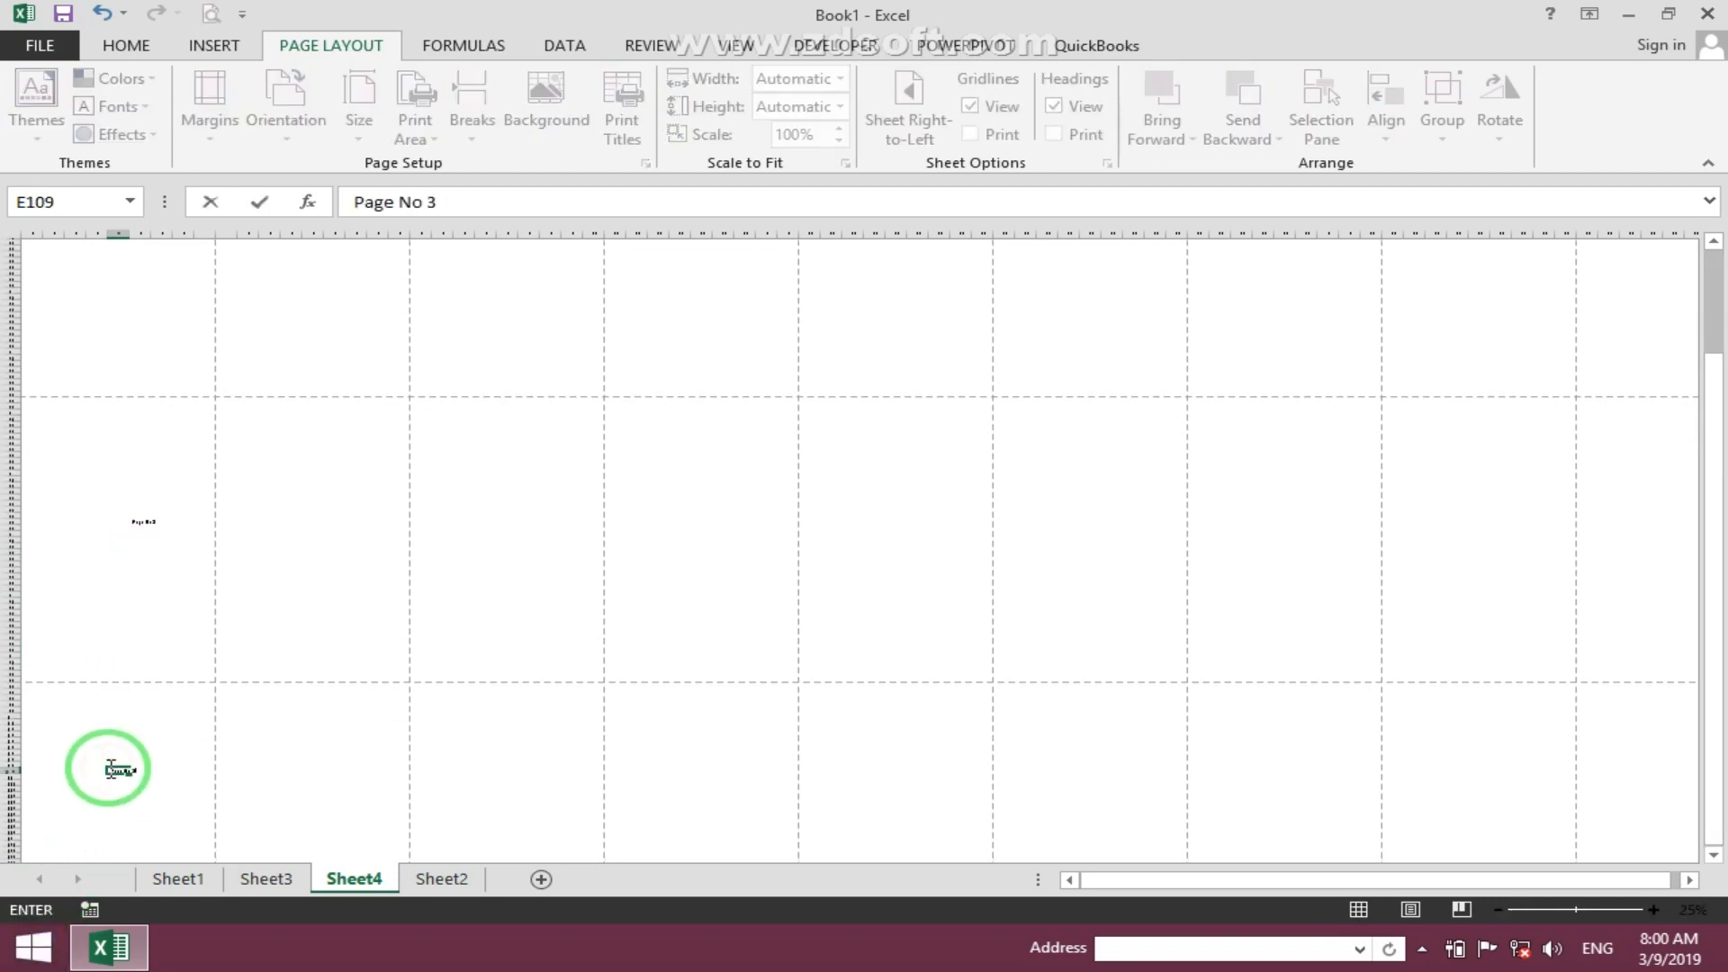
left_click(208, 602)
- Label the second column of pages with "Page No 4", "Page no 5" and "Page No 6" in M17, N70 and N101
scroll(370, 540, "up", 7)
left_click(294, 324)
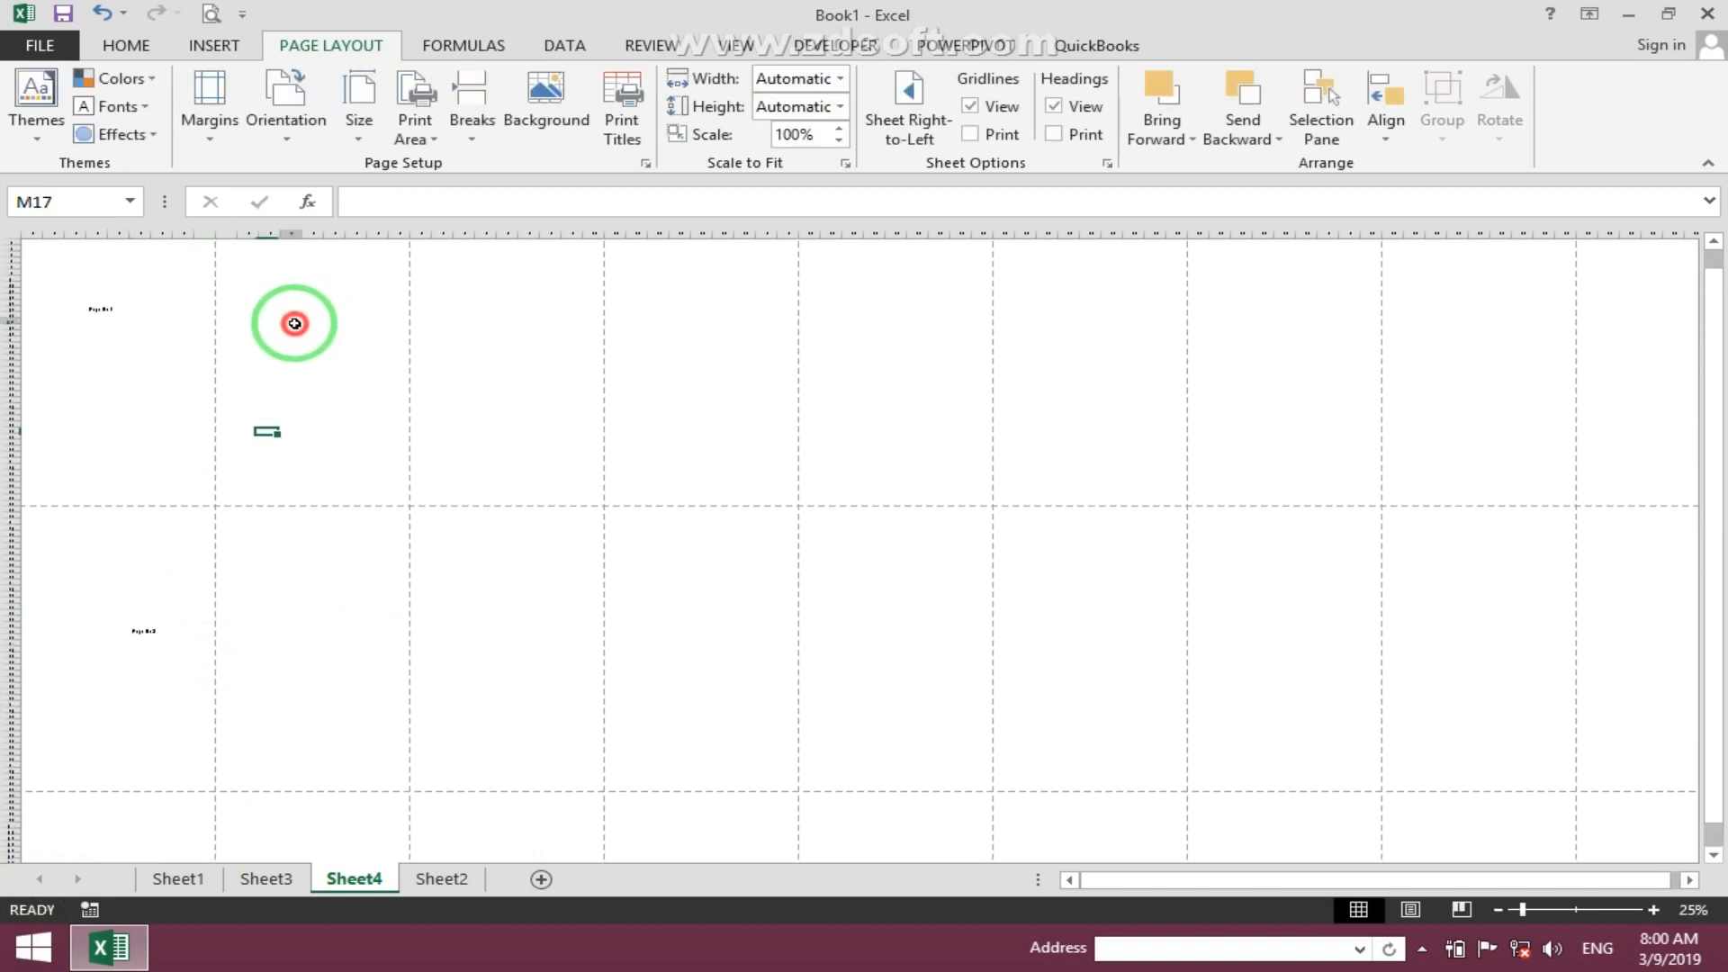
type("Page No 4")
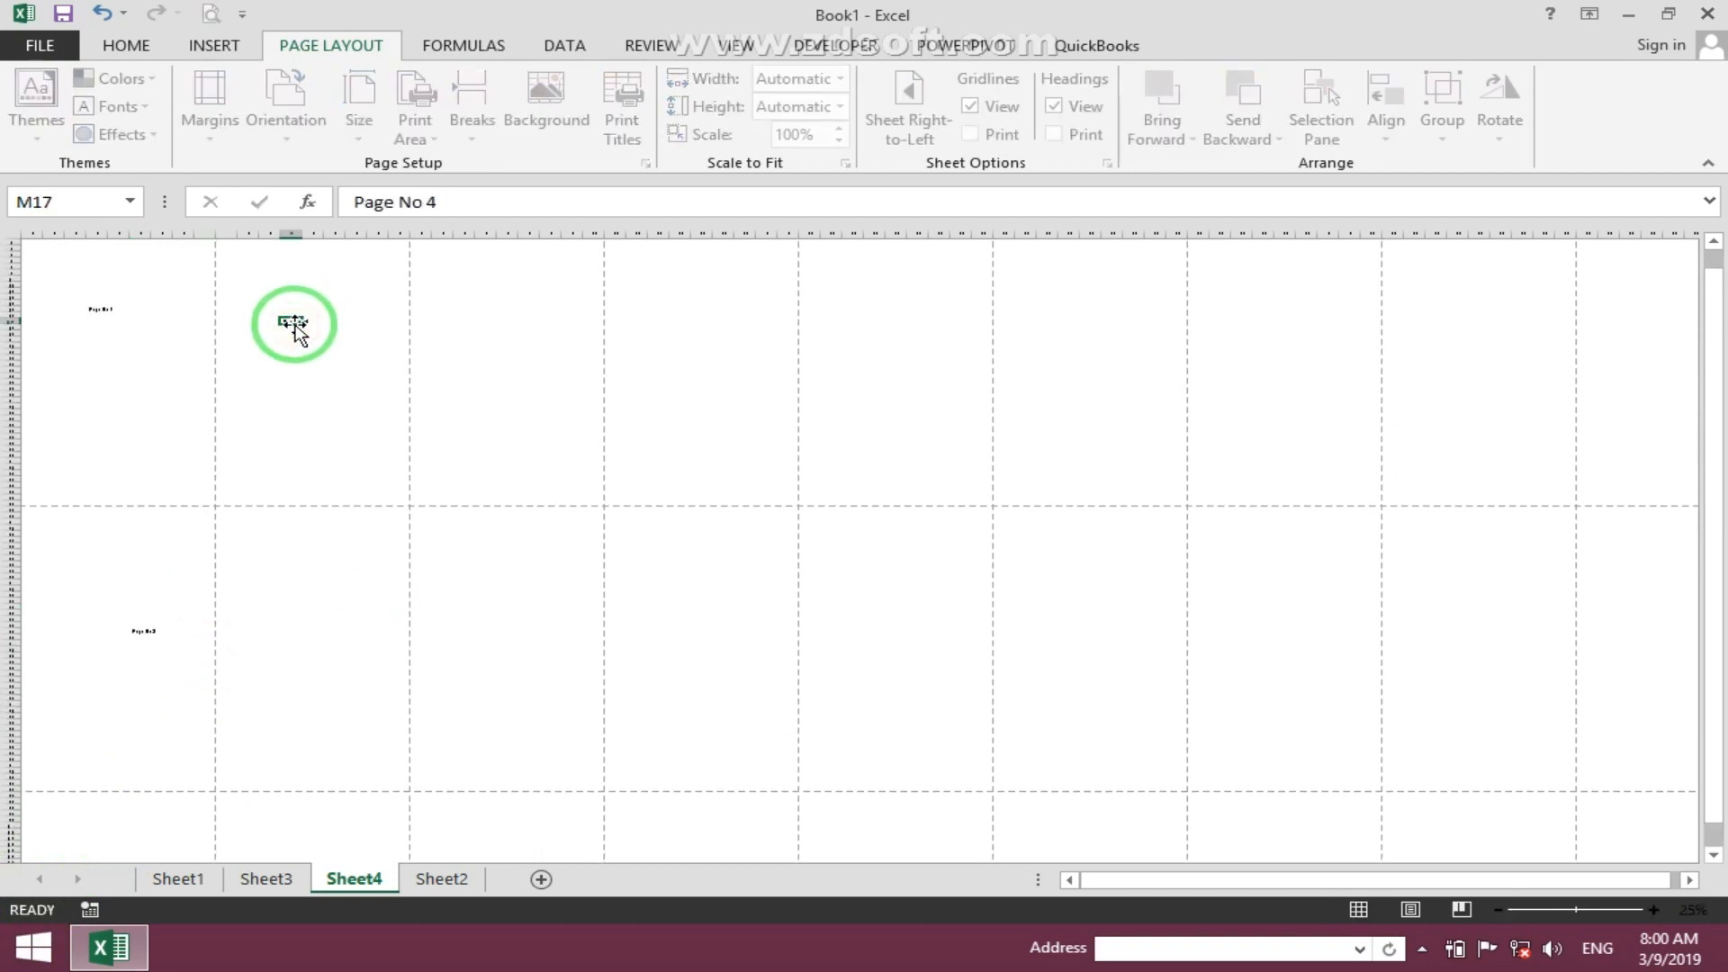
left_click(294, 325)
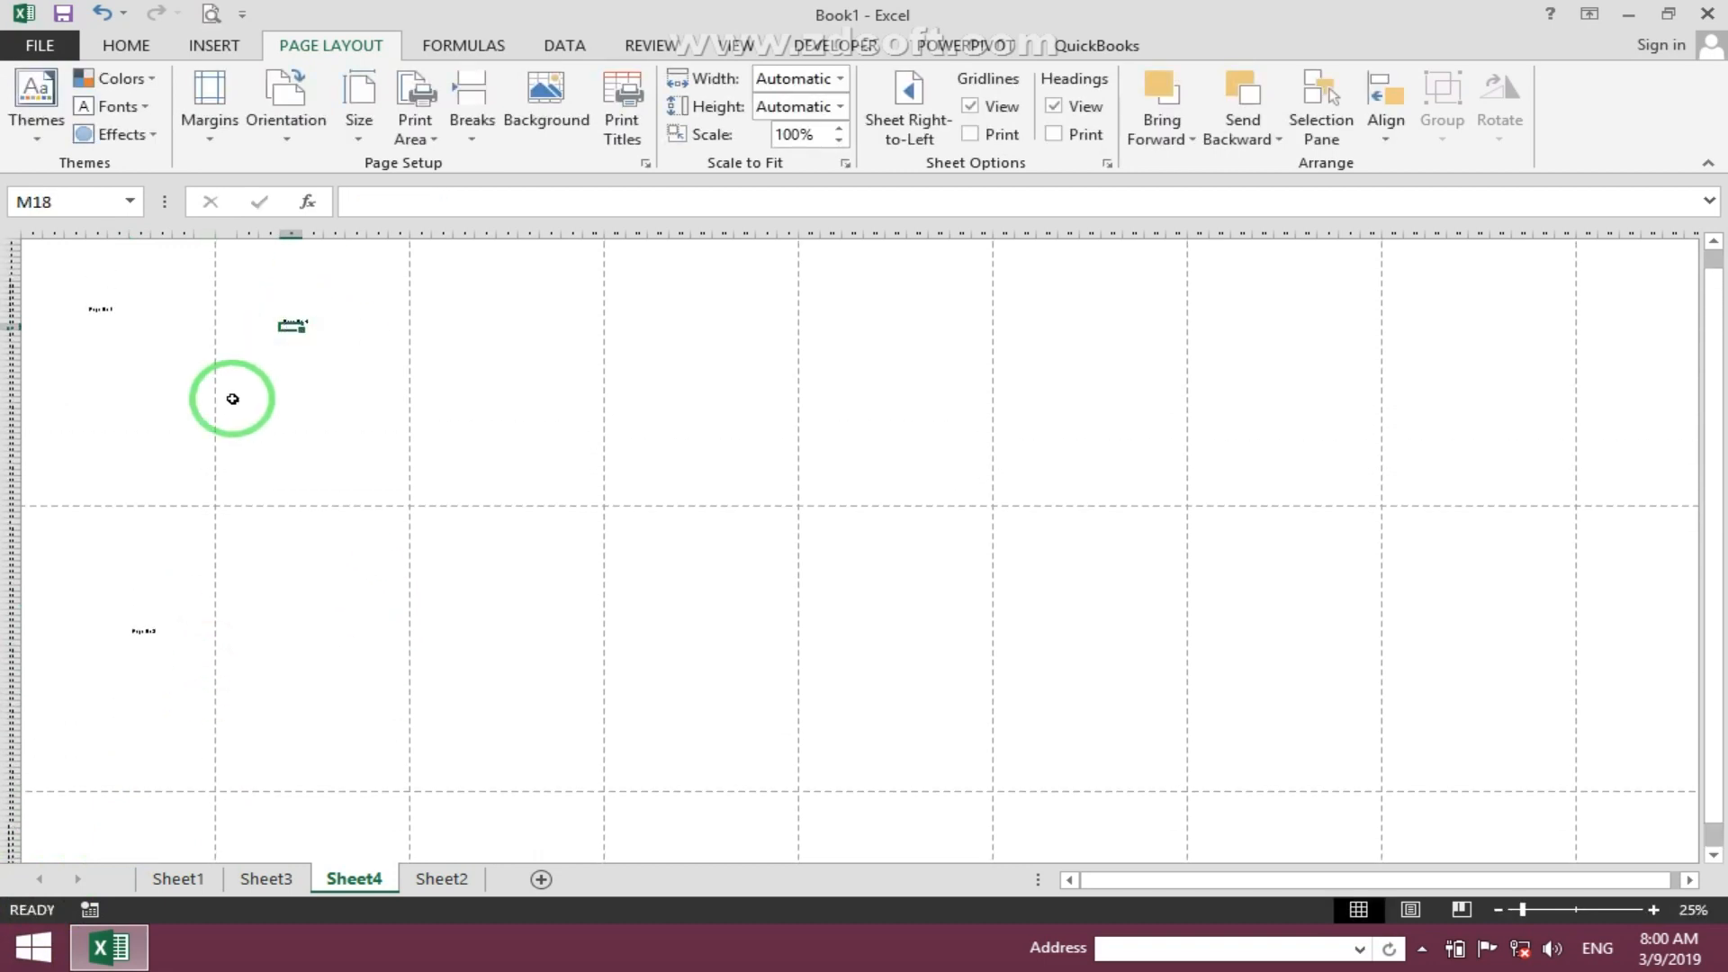
left_click(326, 648)
type("Page")
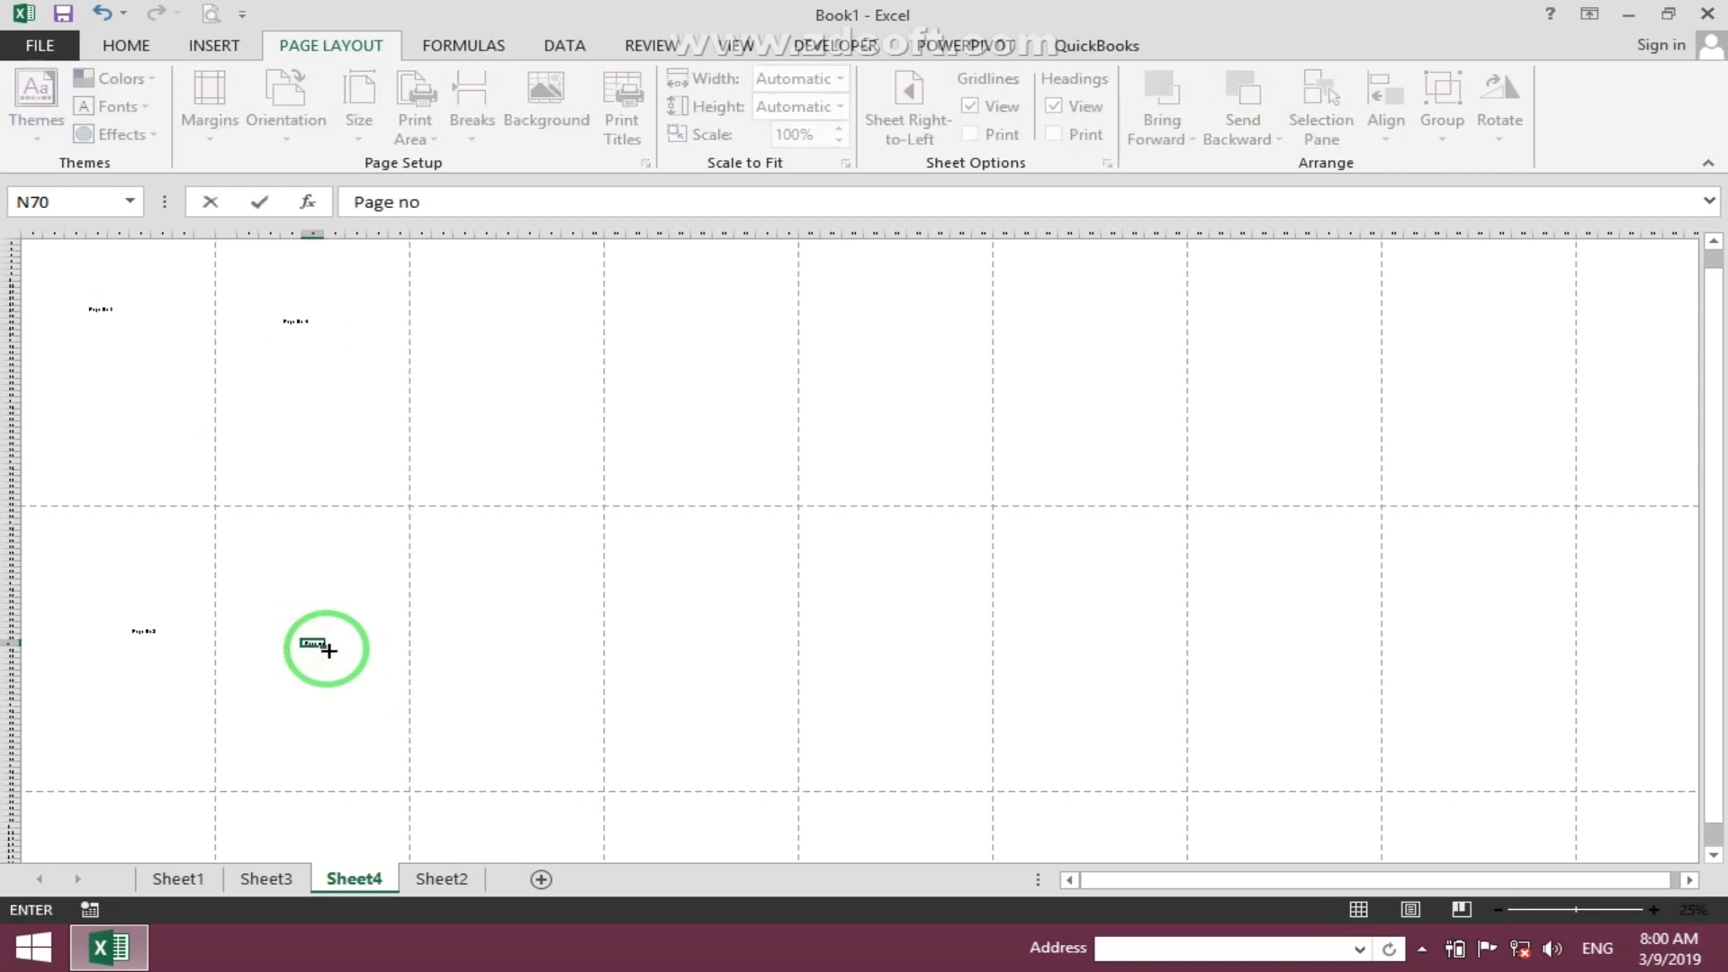
type(" no")
key("Return")
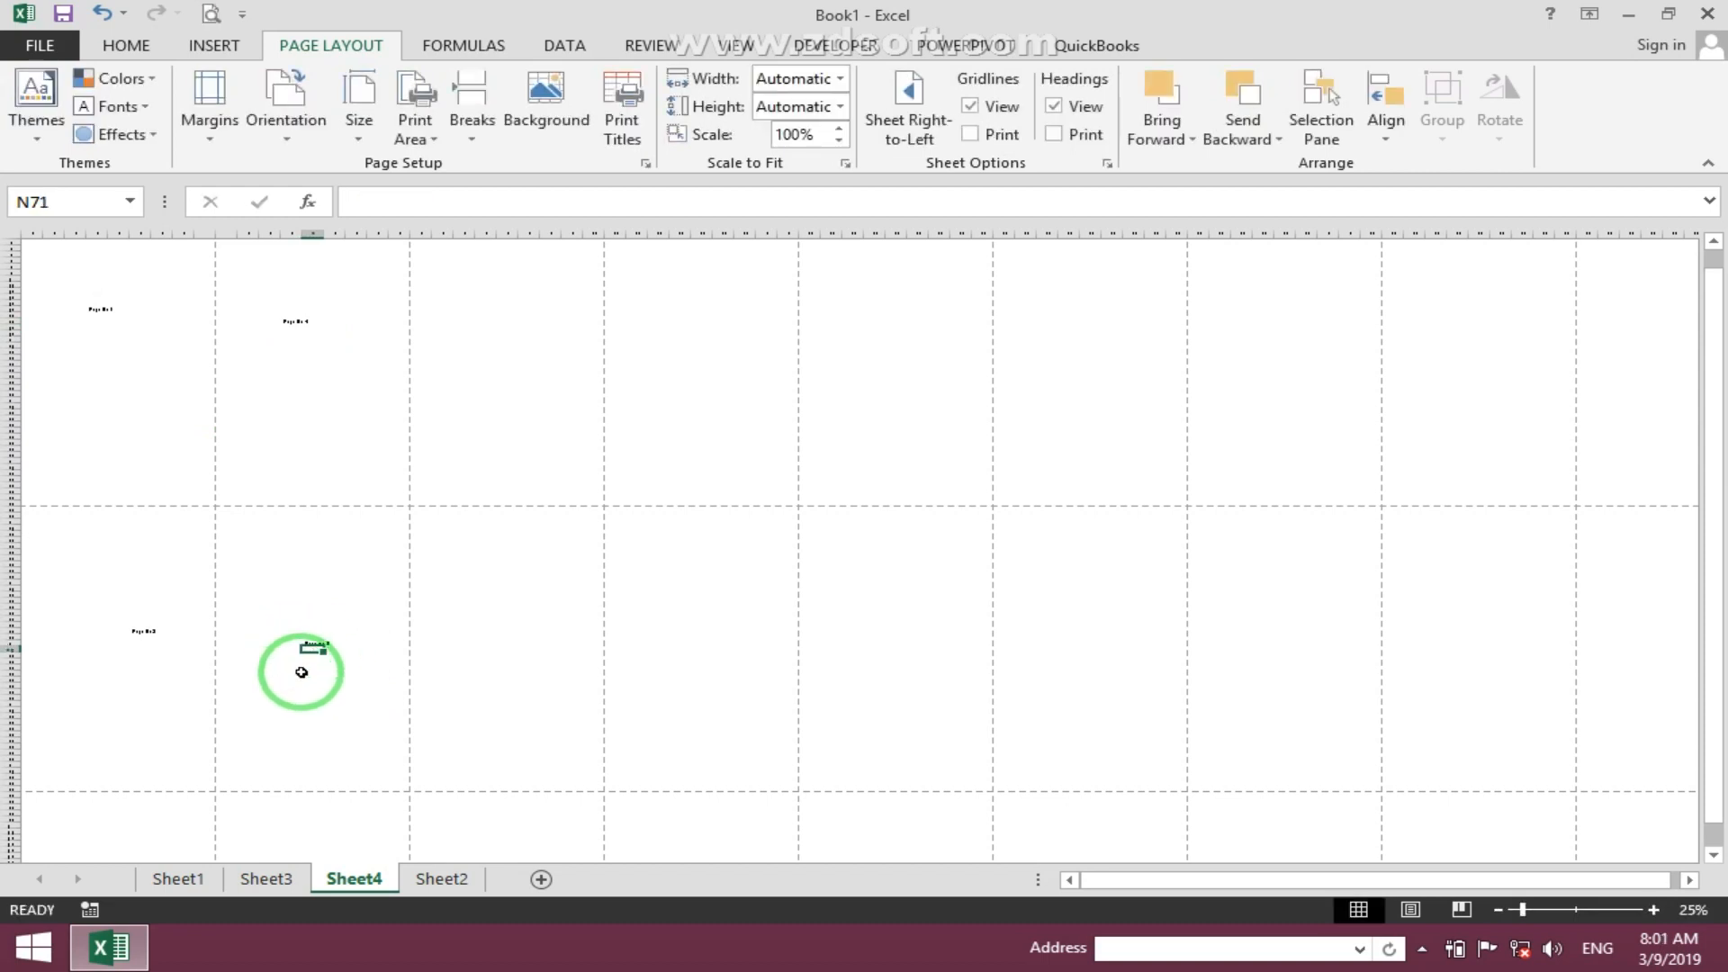
scroll(304, 684, "down", 3)
left_click(315, 776)
type("Page No 6")
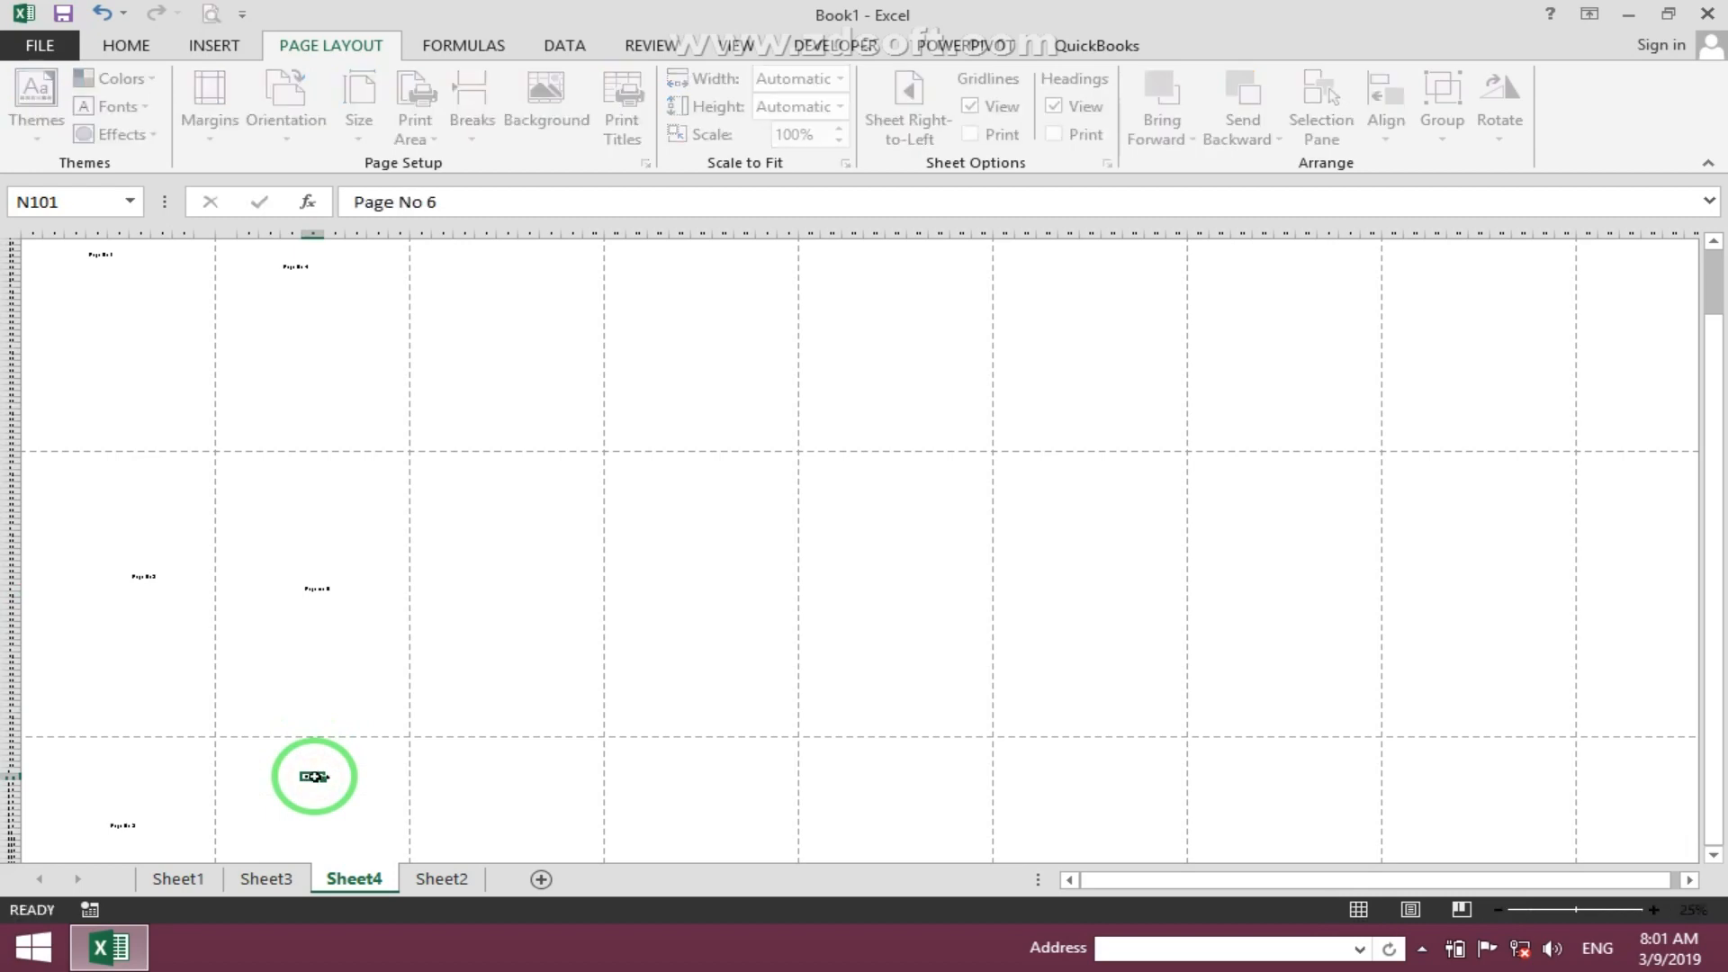
left_click(174, 367)
- Examine the labelled pages on the zoomed-out sheet and in the print preview
scroll(194, 367, "down", 2, "ctrl")
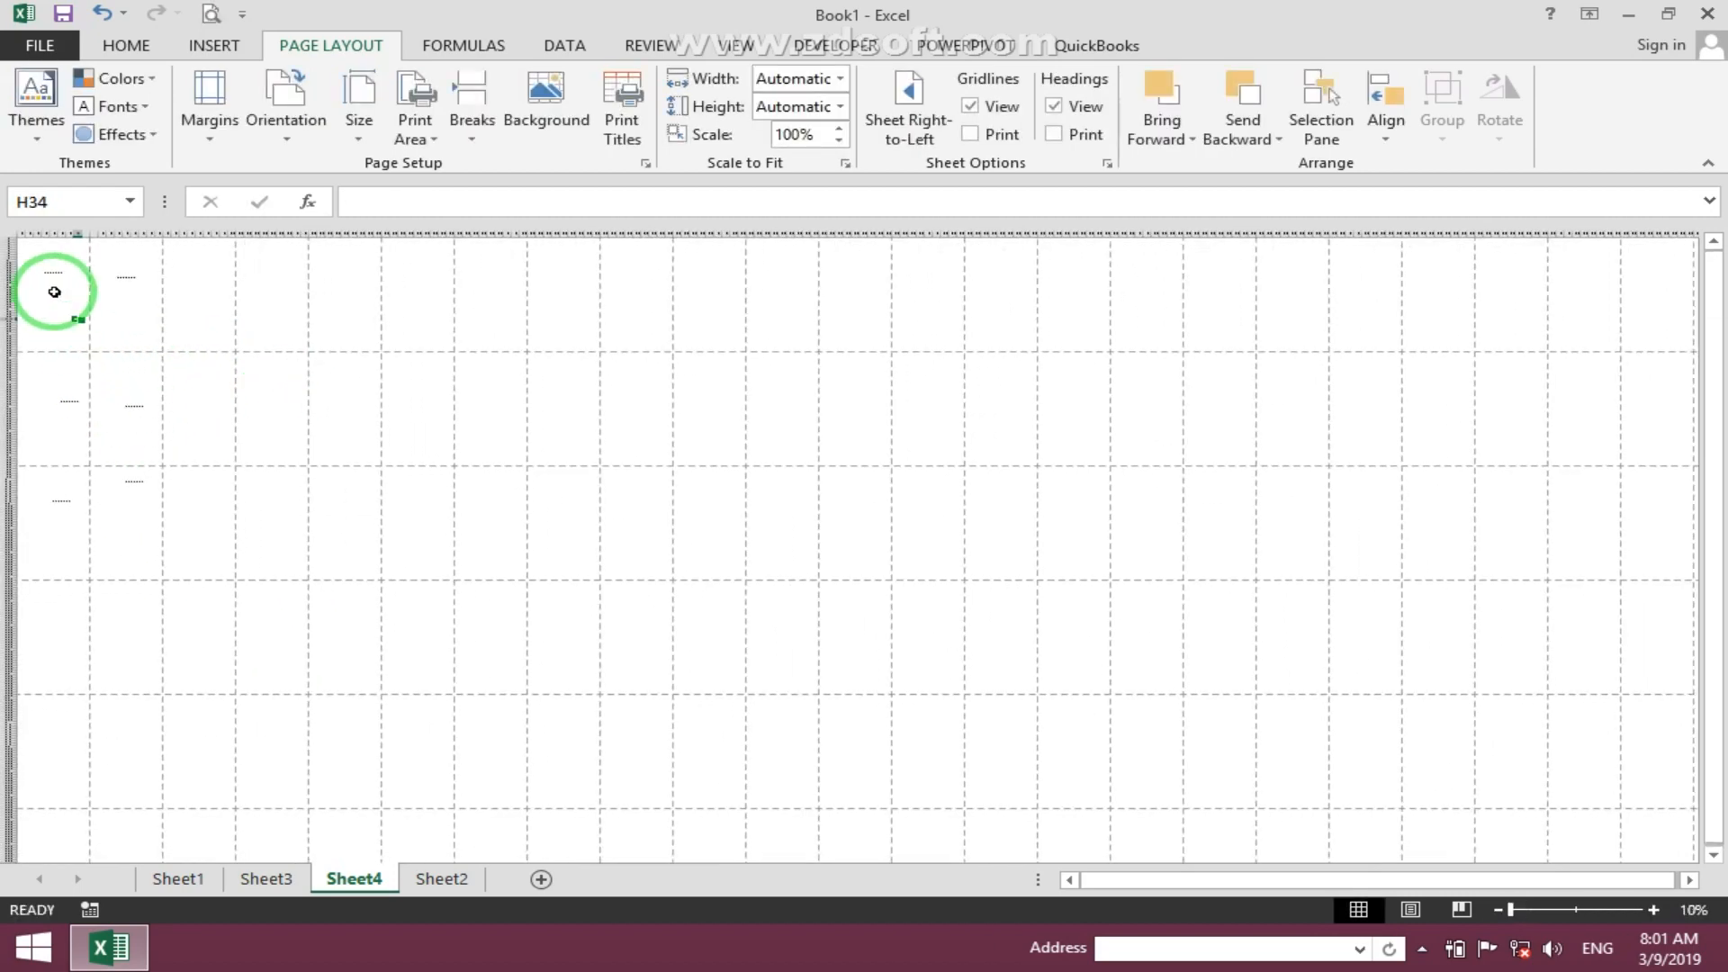
left_click_drag(23, 239, 58, 278)
left_click_drag(24, 373, 36, 397)
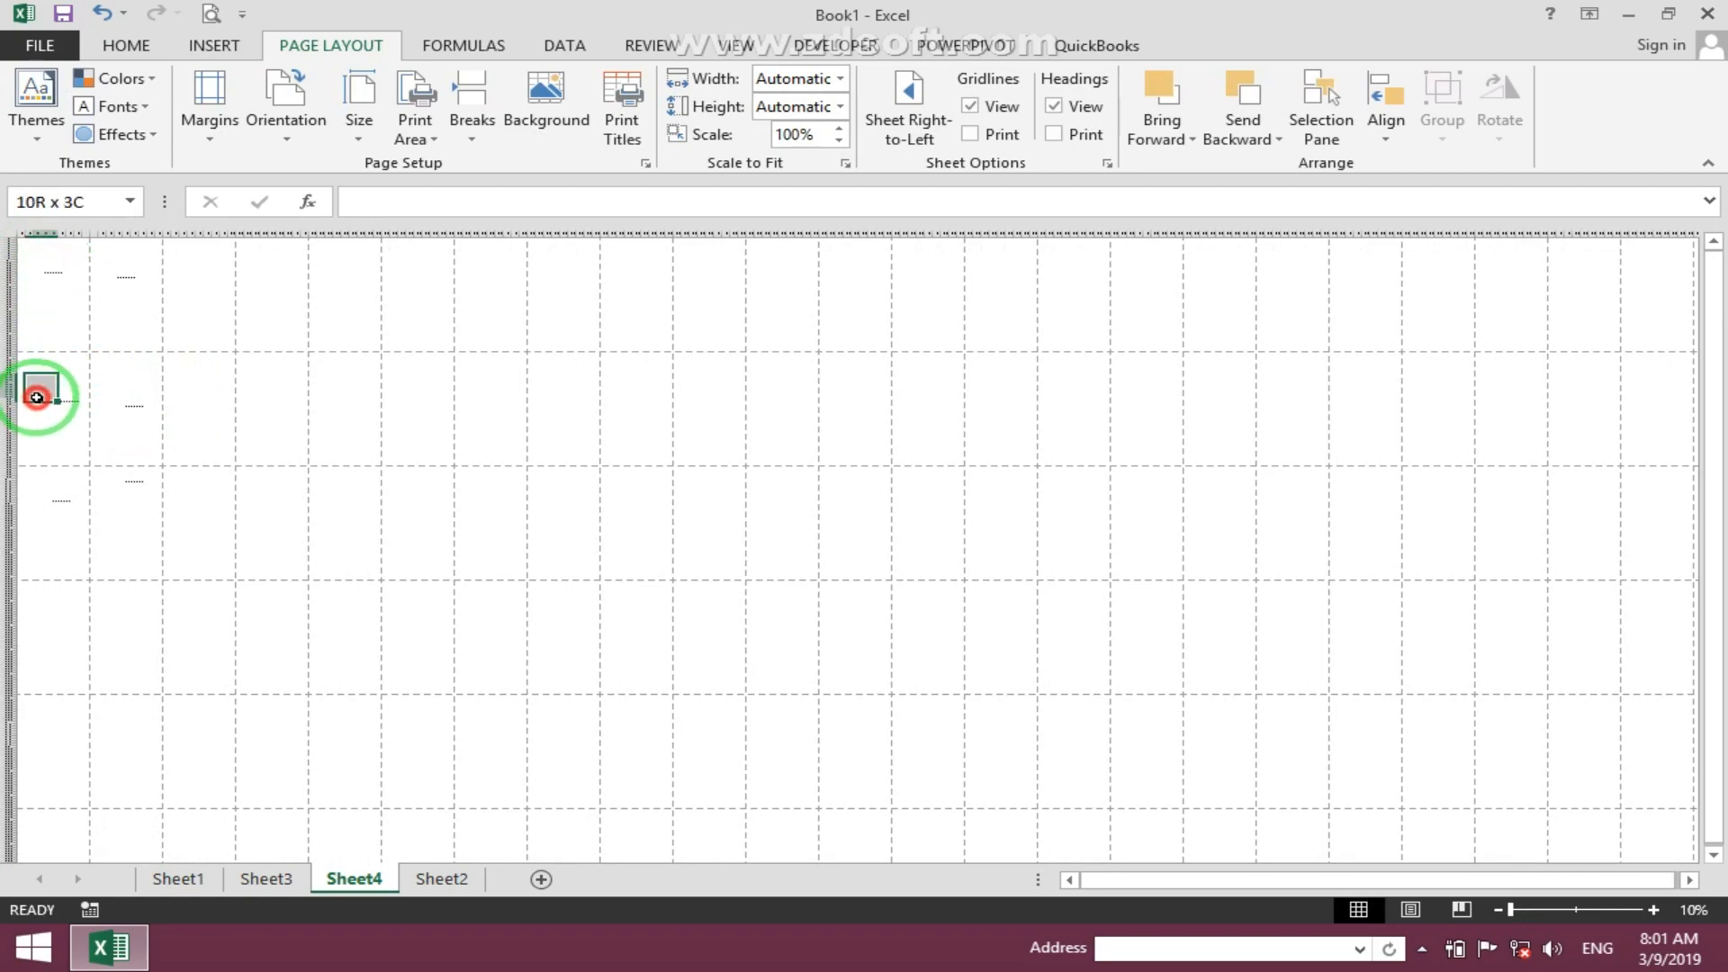
left_click_drag(51, 482, 47, 511)
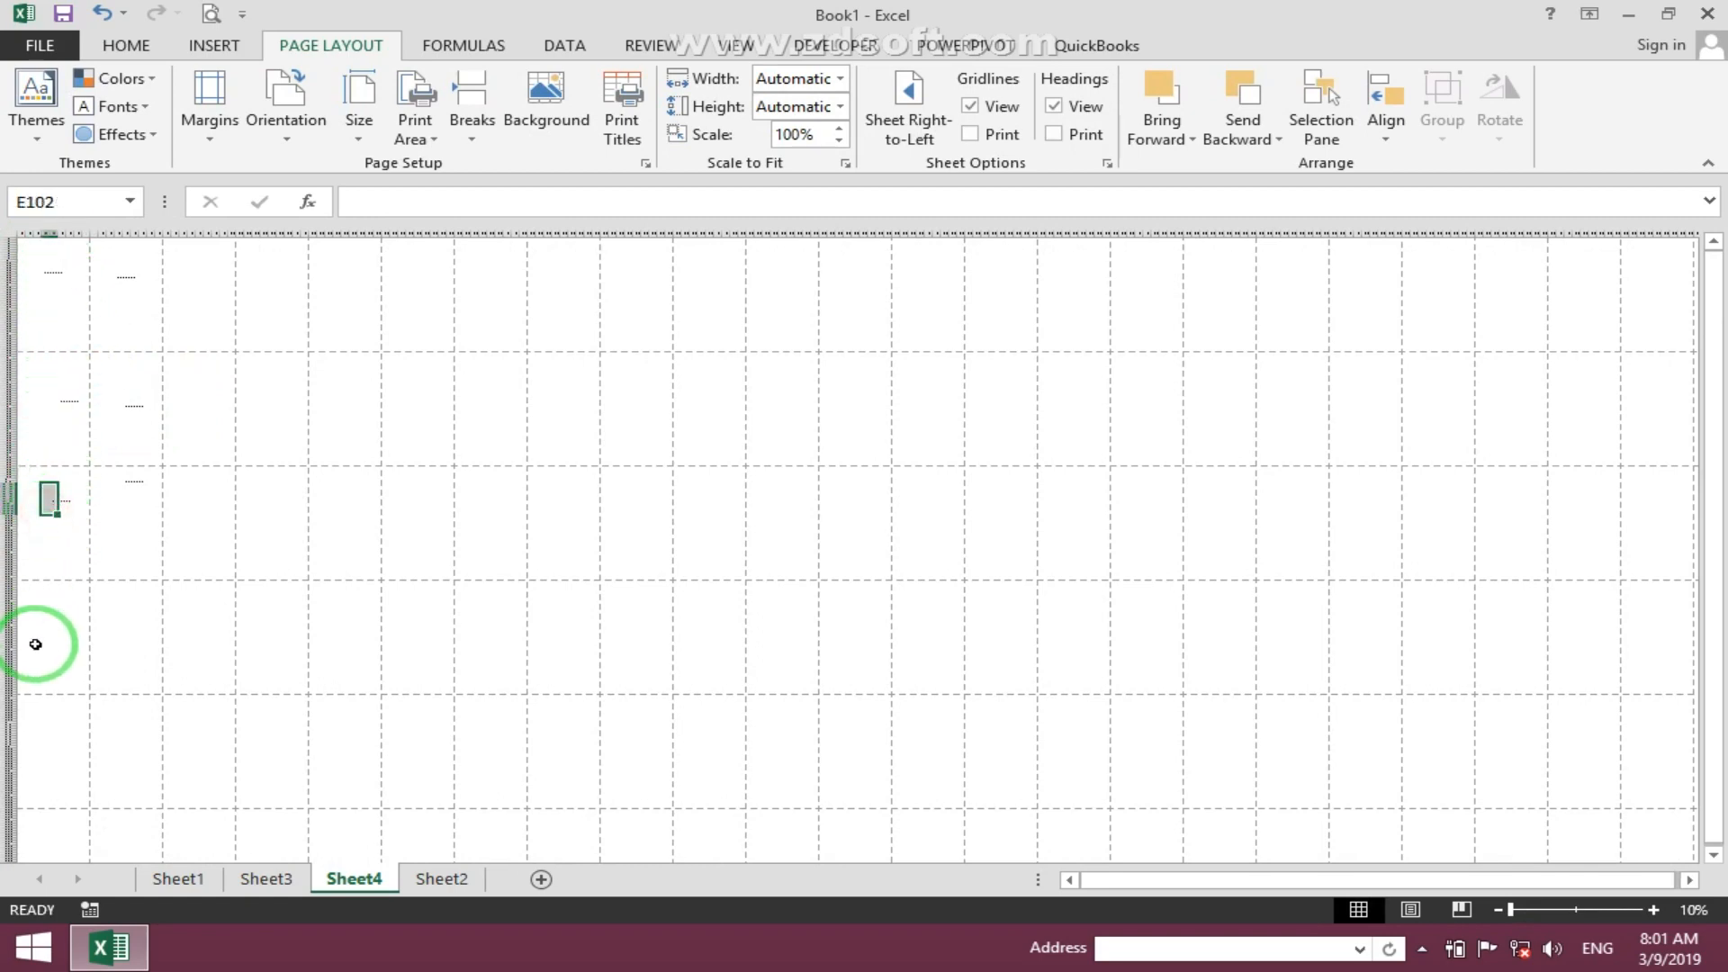
left_click(127, 298)
left_click(130, 407)
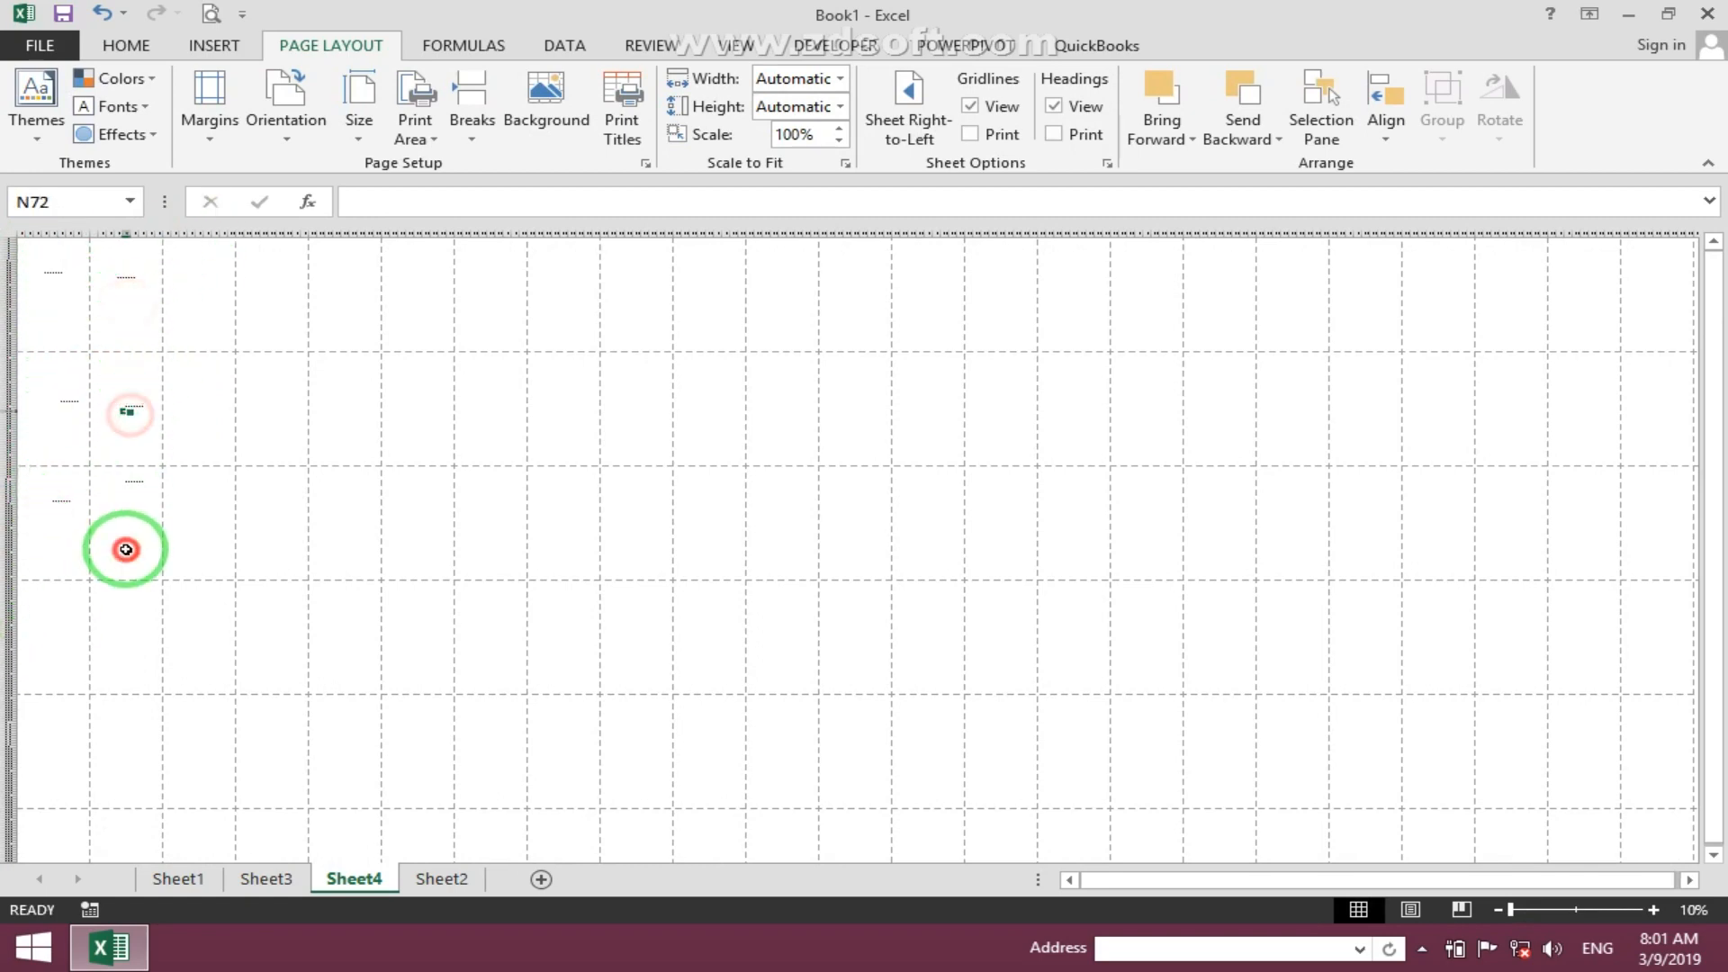
left_click(127, 550)
scroll(140, 594, "up", 5, "ctrl")
scroll(193, 490, "up", 13)
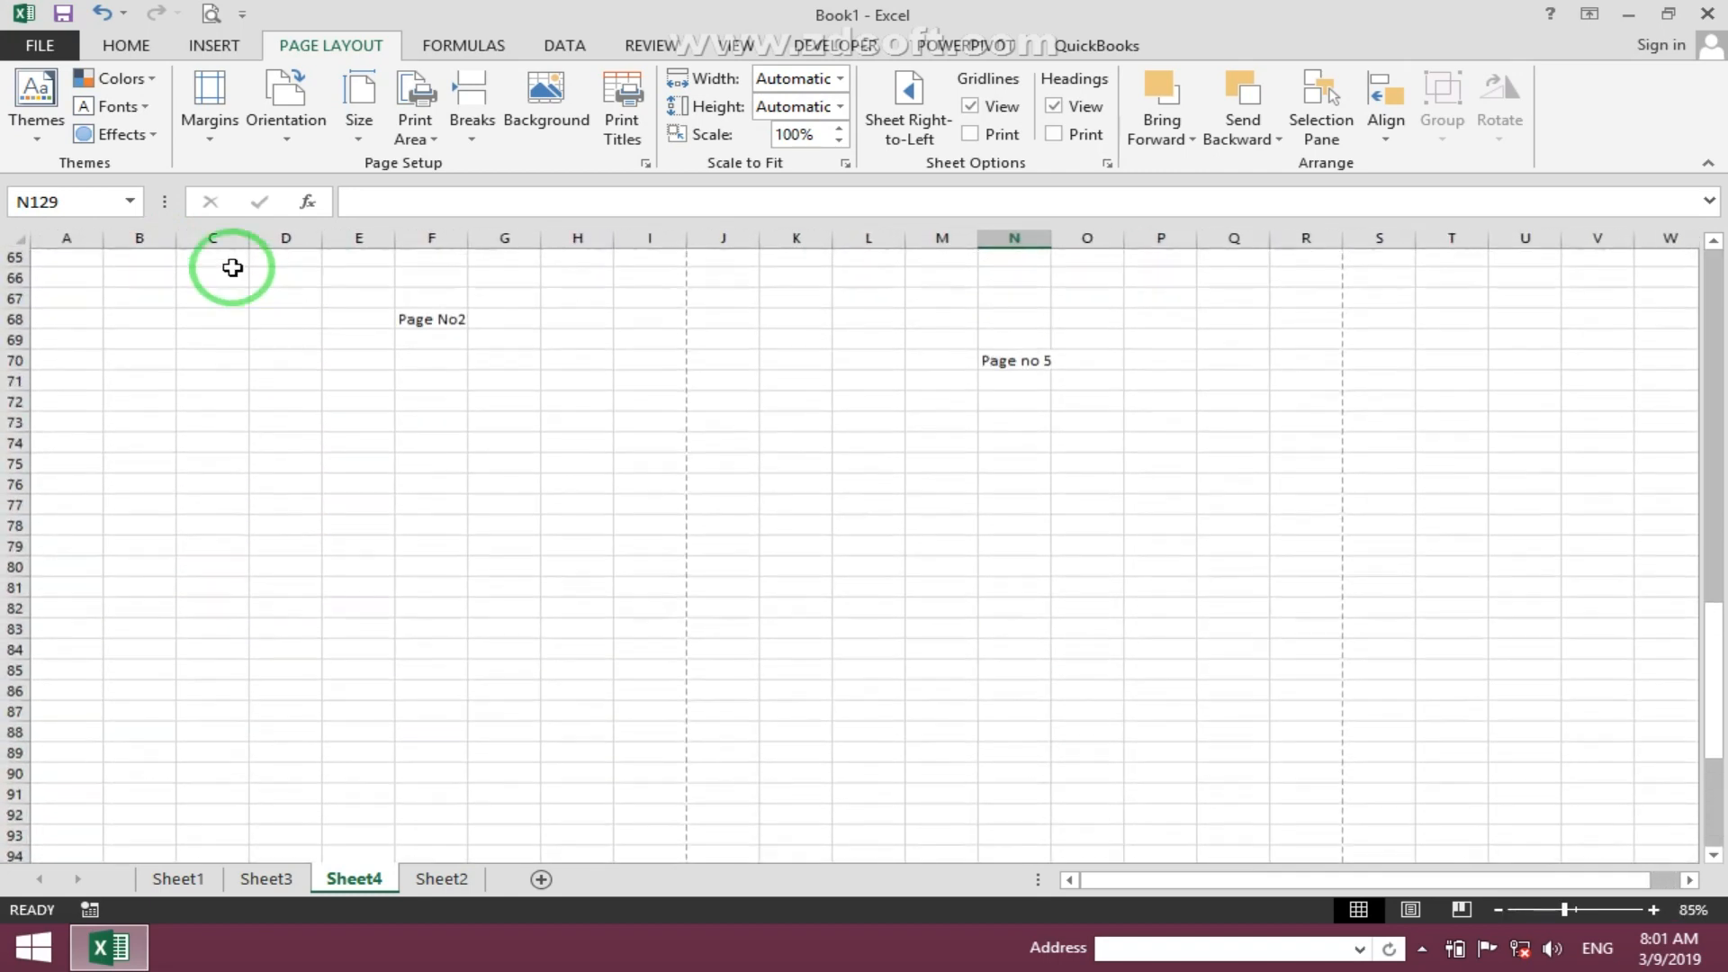
left_click(225, 13)
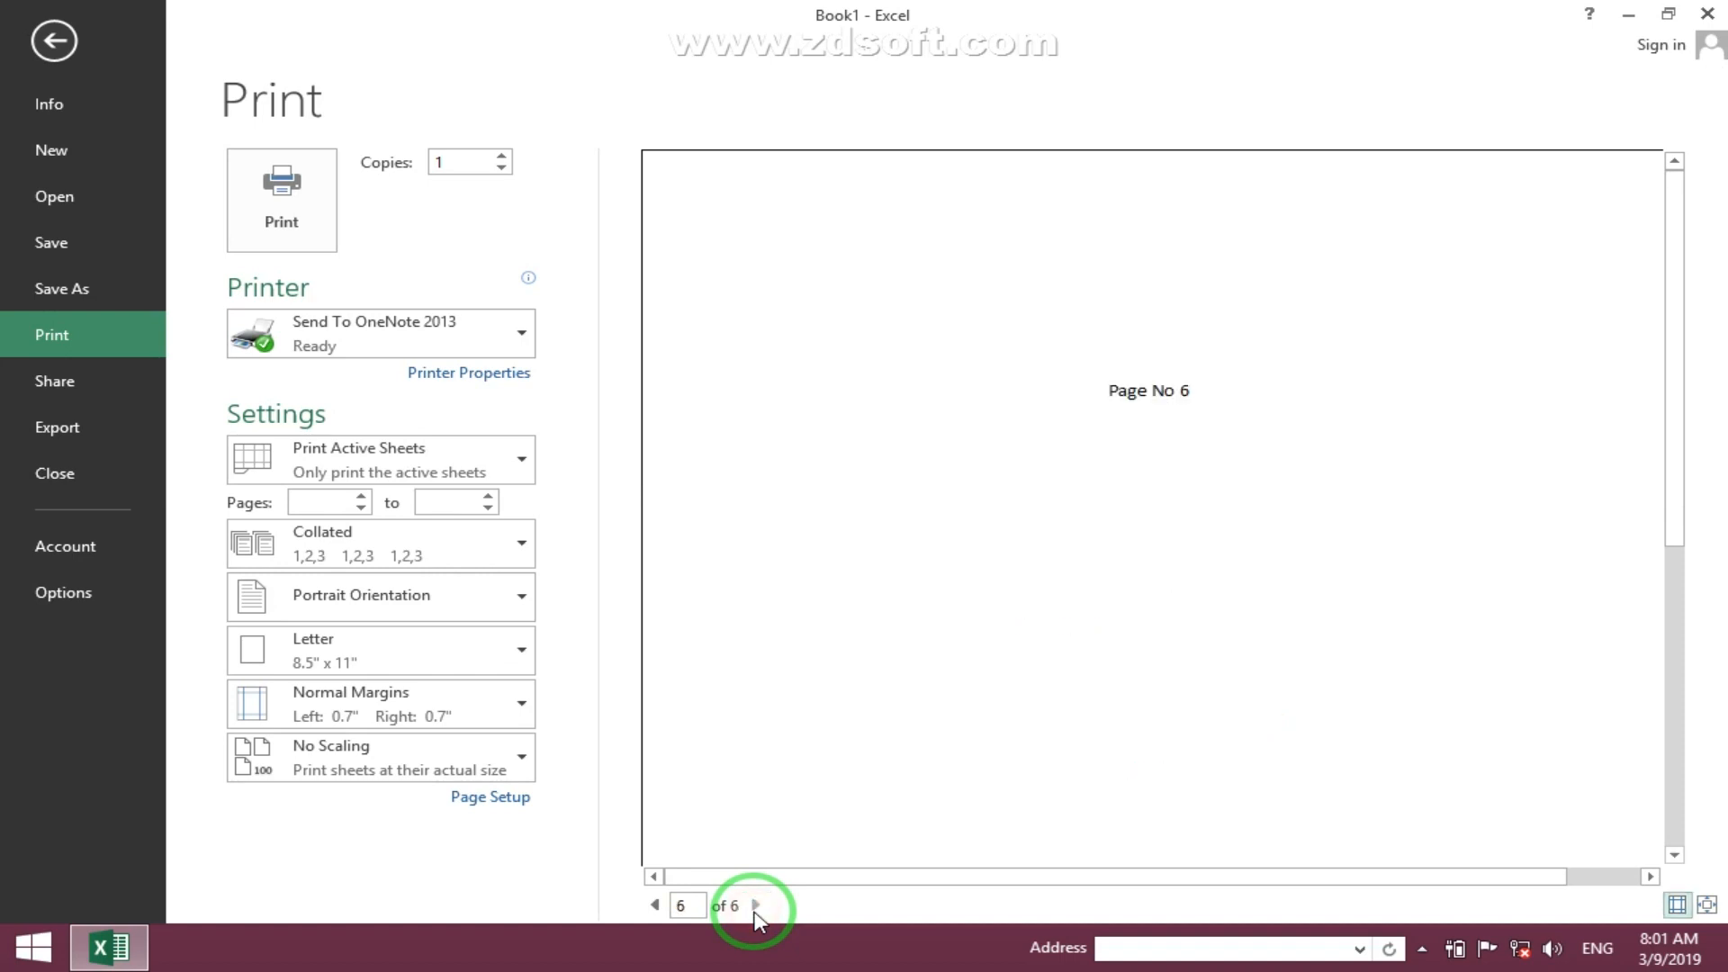
key("Escape")
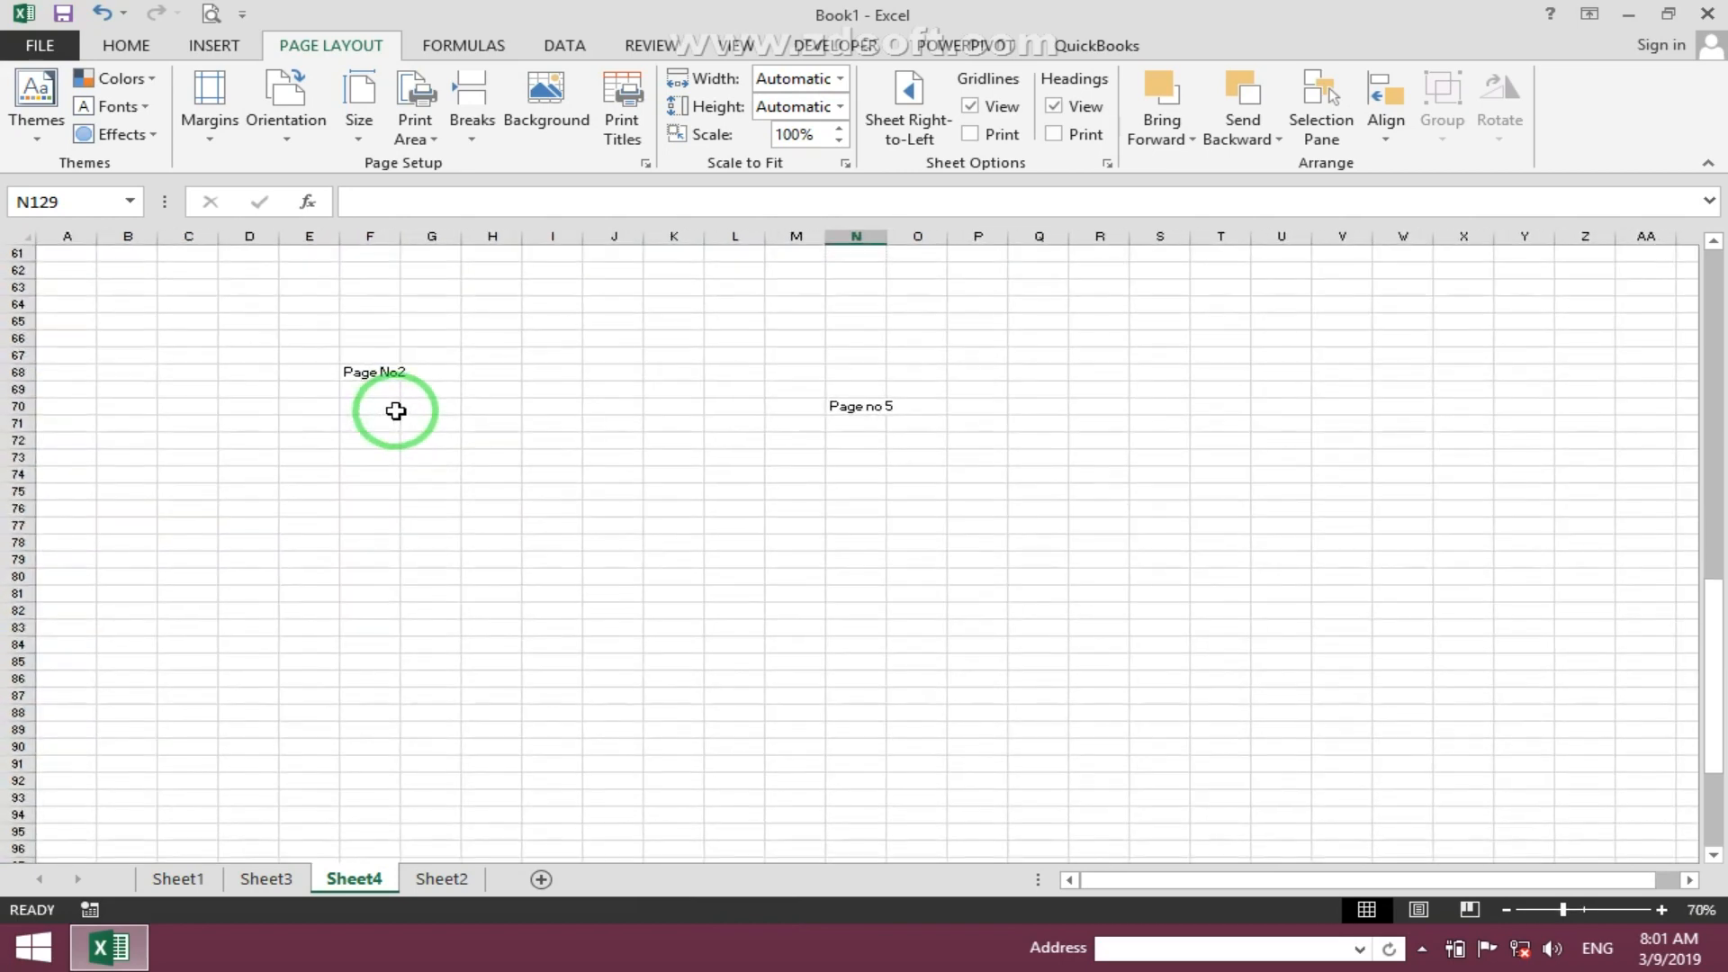
- Trace the page labels across the sheet's page grid in their printing order
scroll(324, 396, "up", 9)
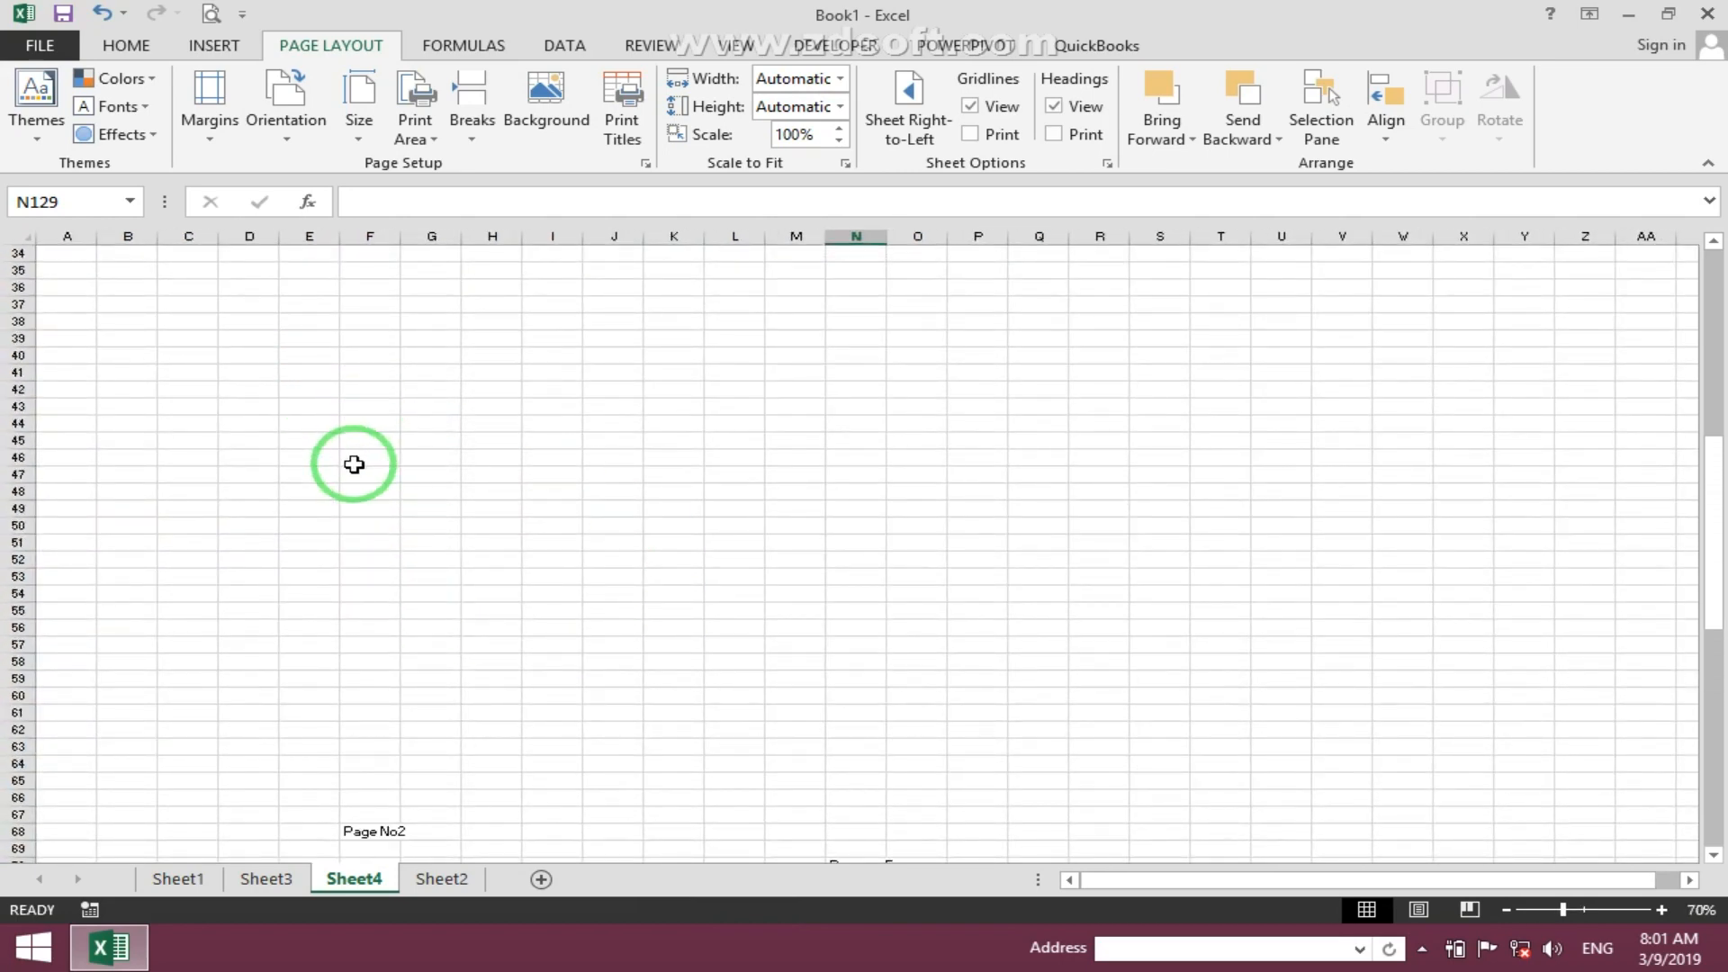
scroll(356, 459, "up", 10)
scroll(365, 446, "down", 3, "ctrl")
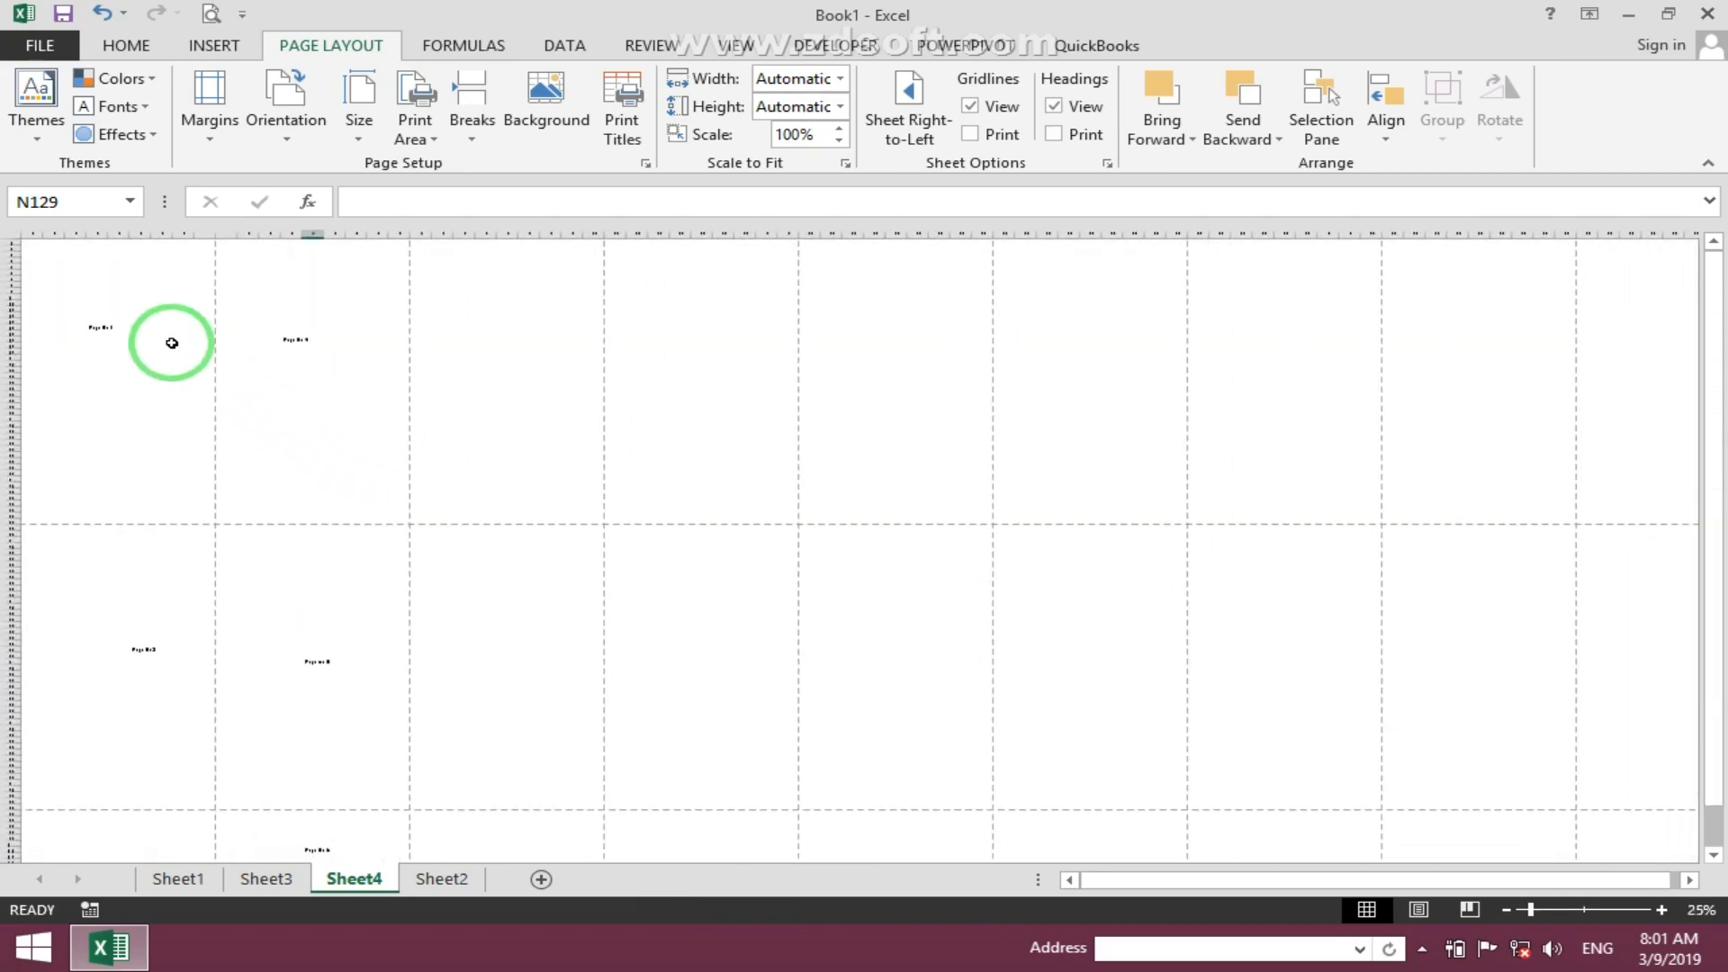
left_click(165, 342)
left_click(139, 752)
left_click_drag(126, 387, 389, 370)
left_click(105, 333)
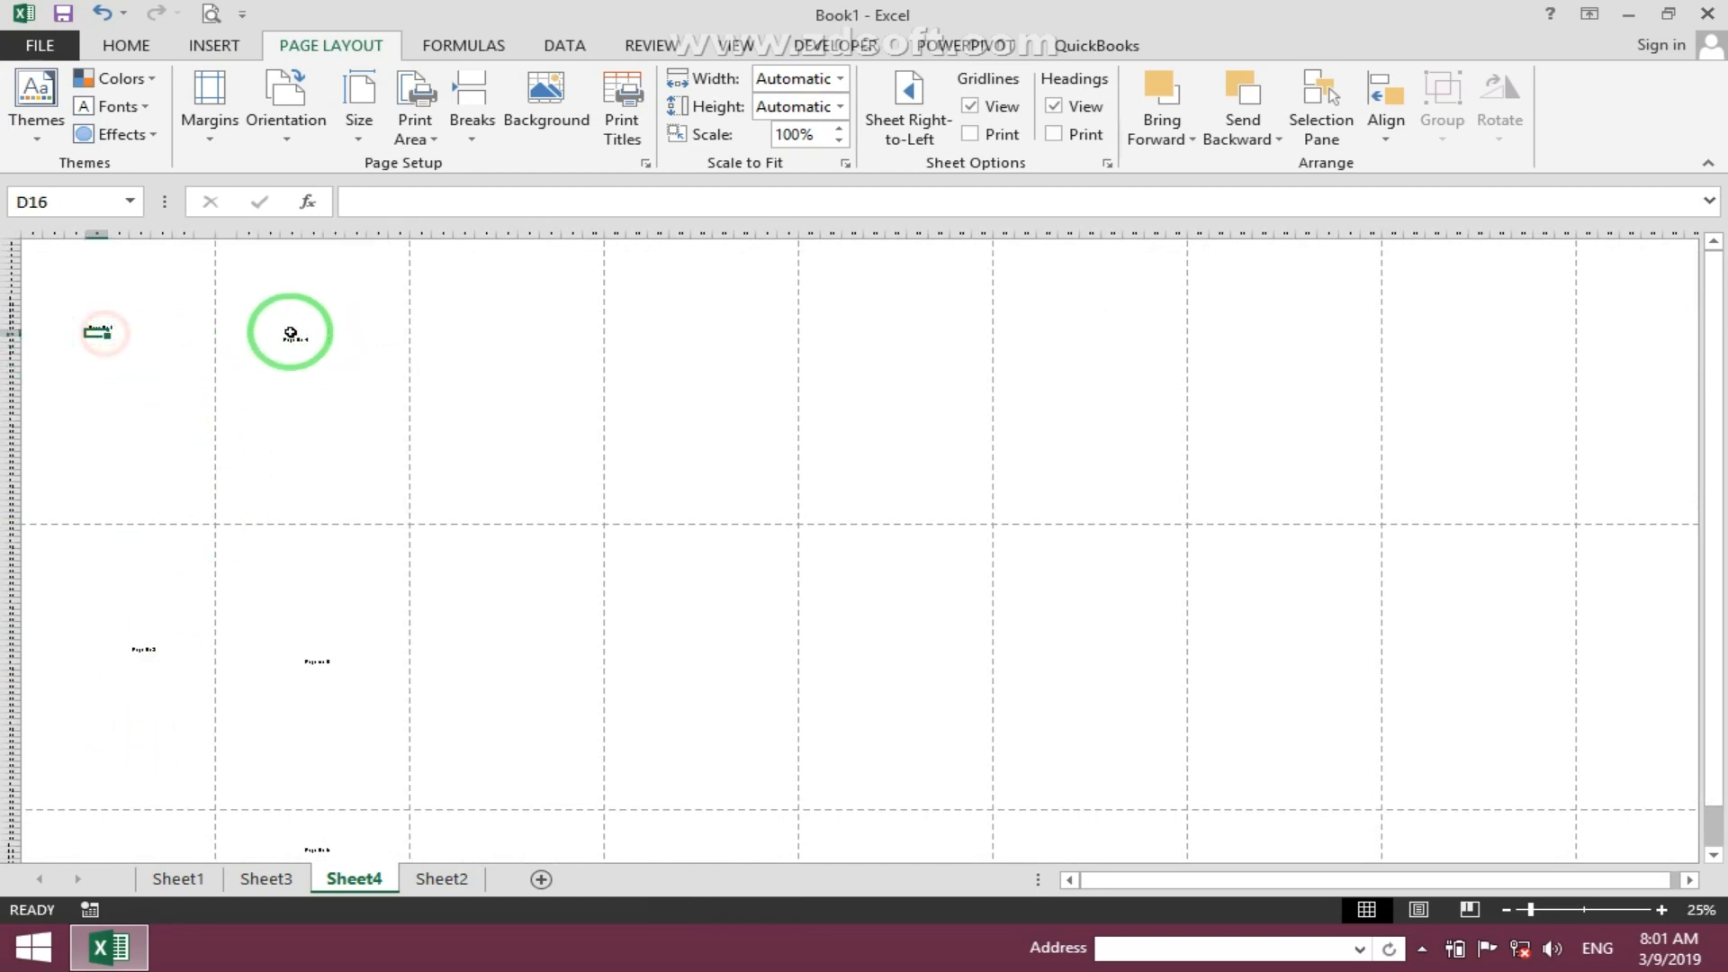
left_click(335, 343)
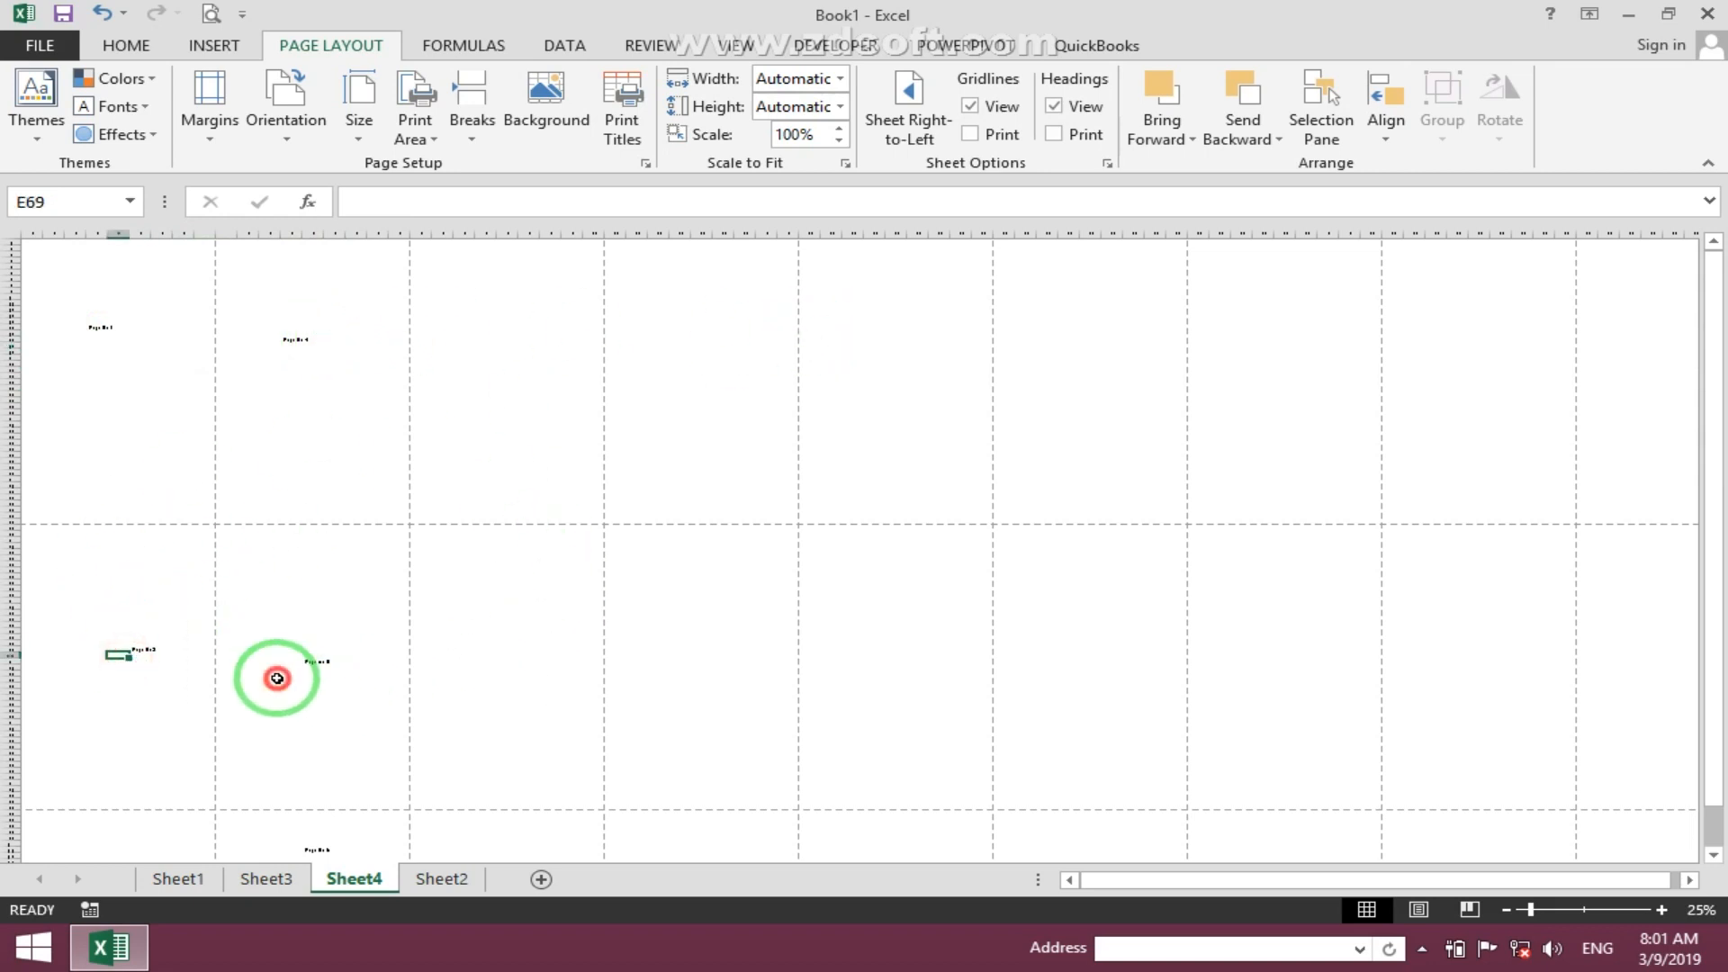
scroll(297, 720, "down", 3)
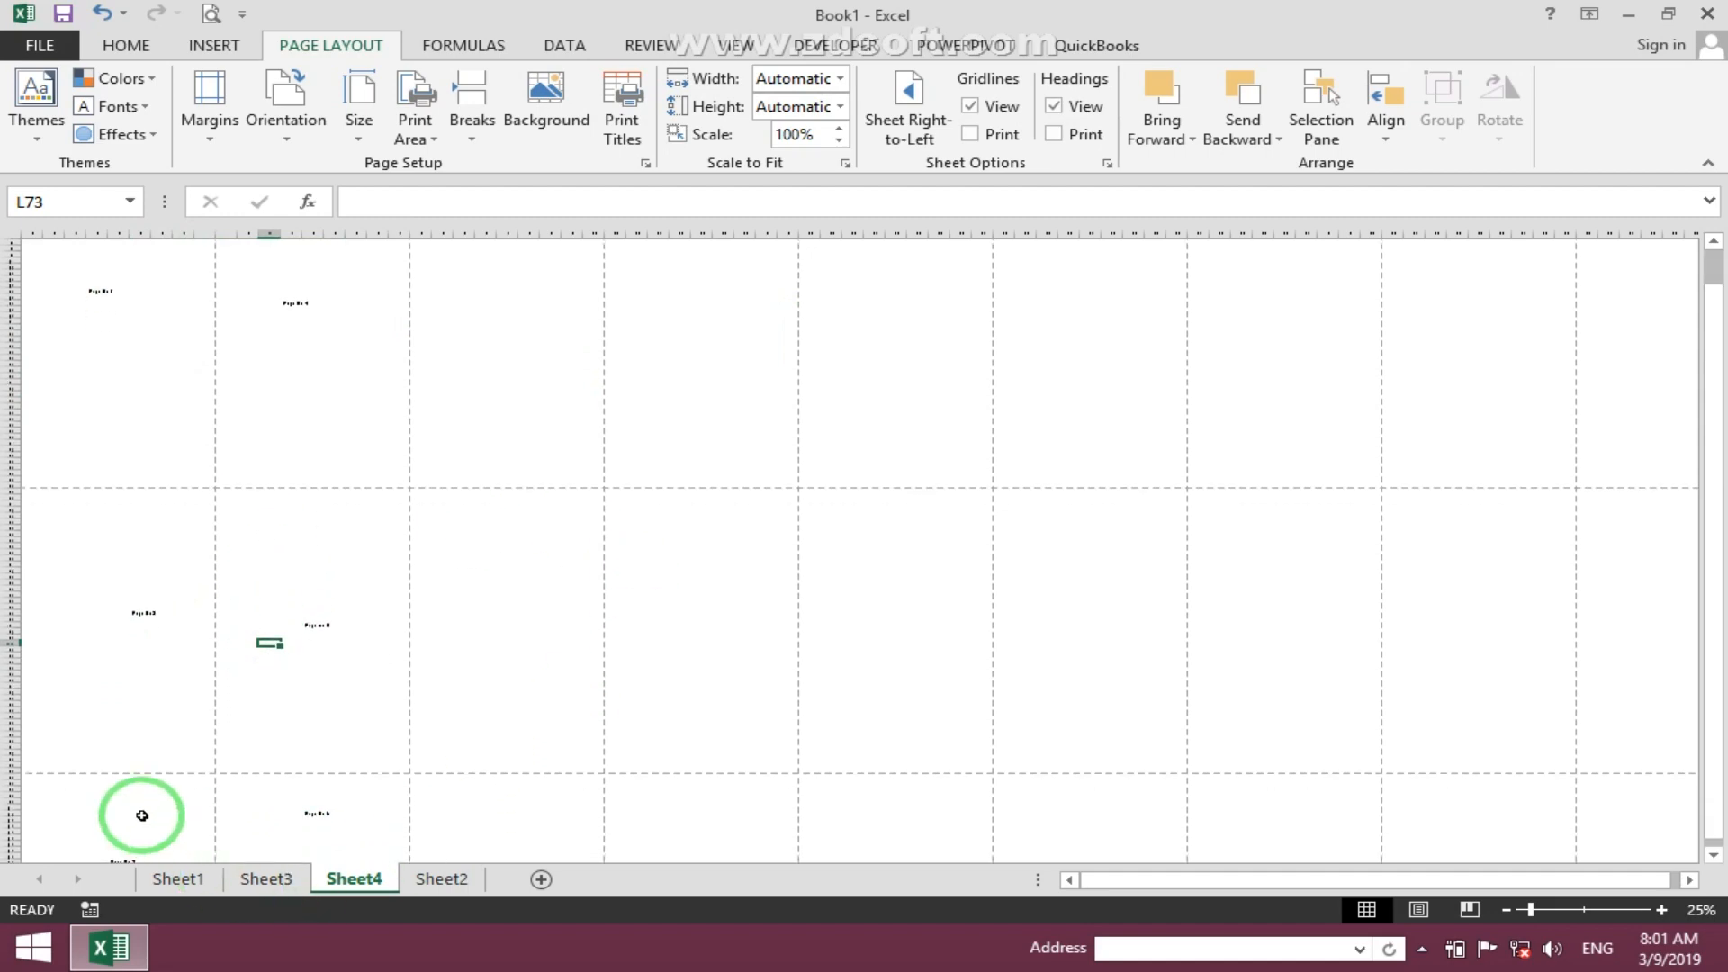
left_click(348, 830)
left_click(140, 339)
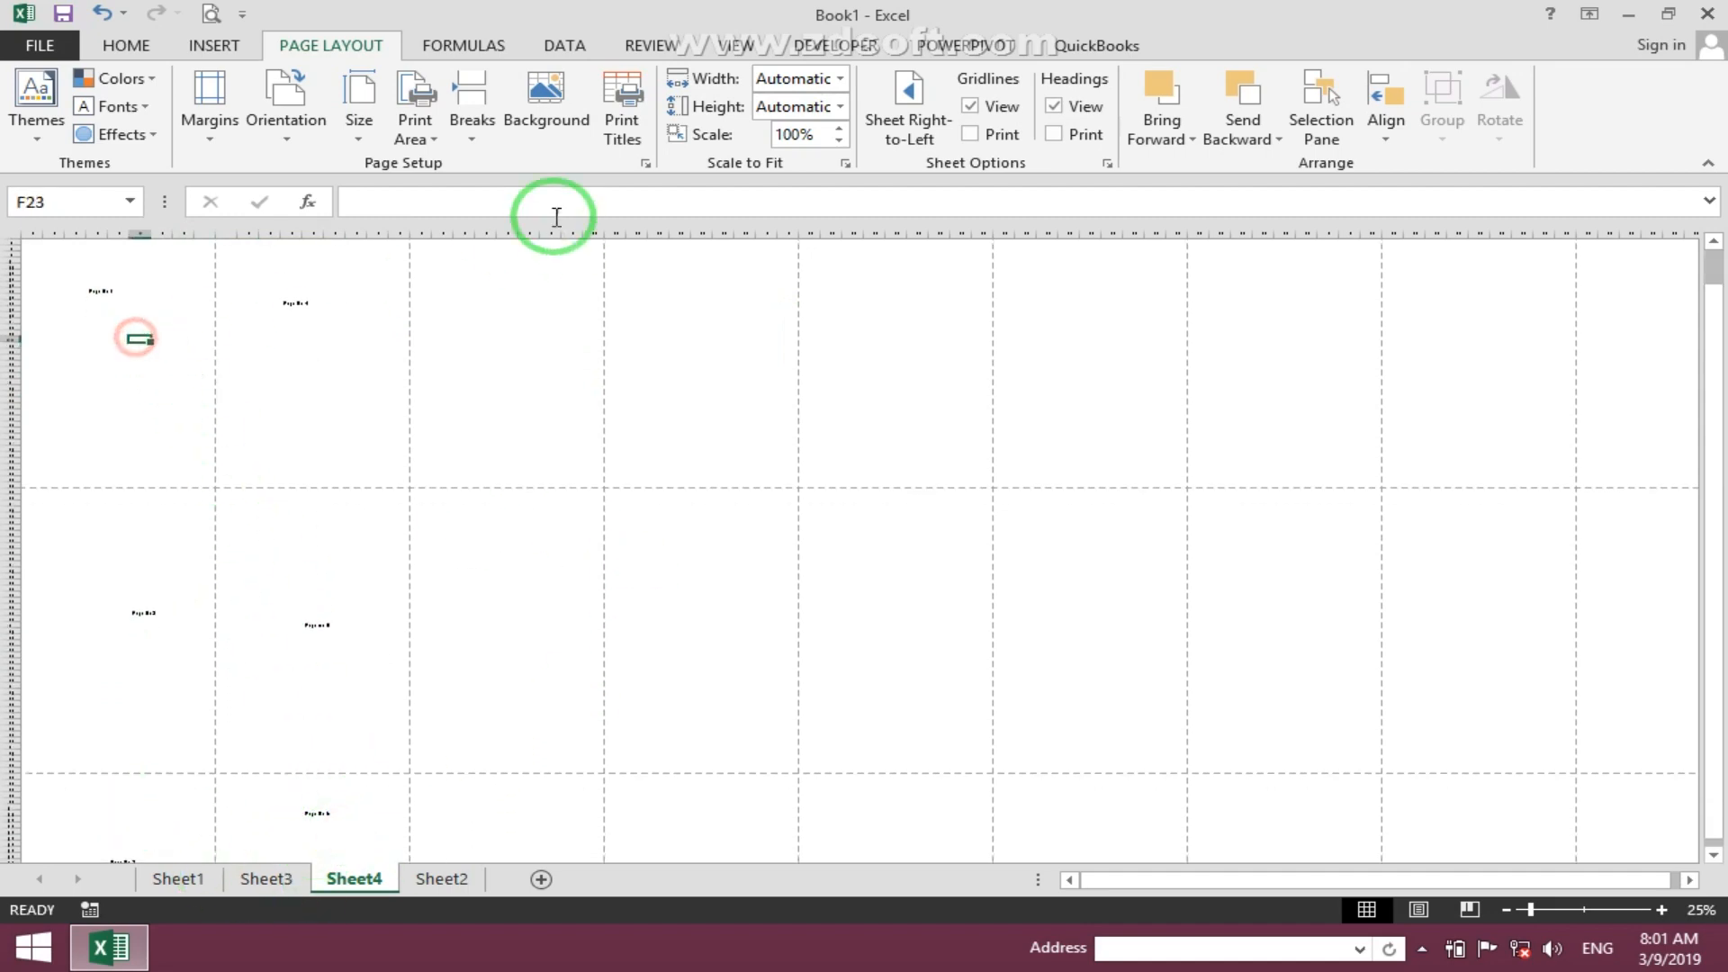
- Set the sheet's page order to Over, then down in page setup
left_click(622, 126)
left_click(904, 530)
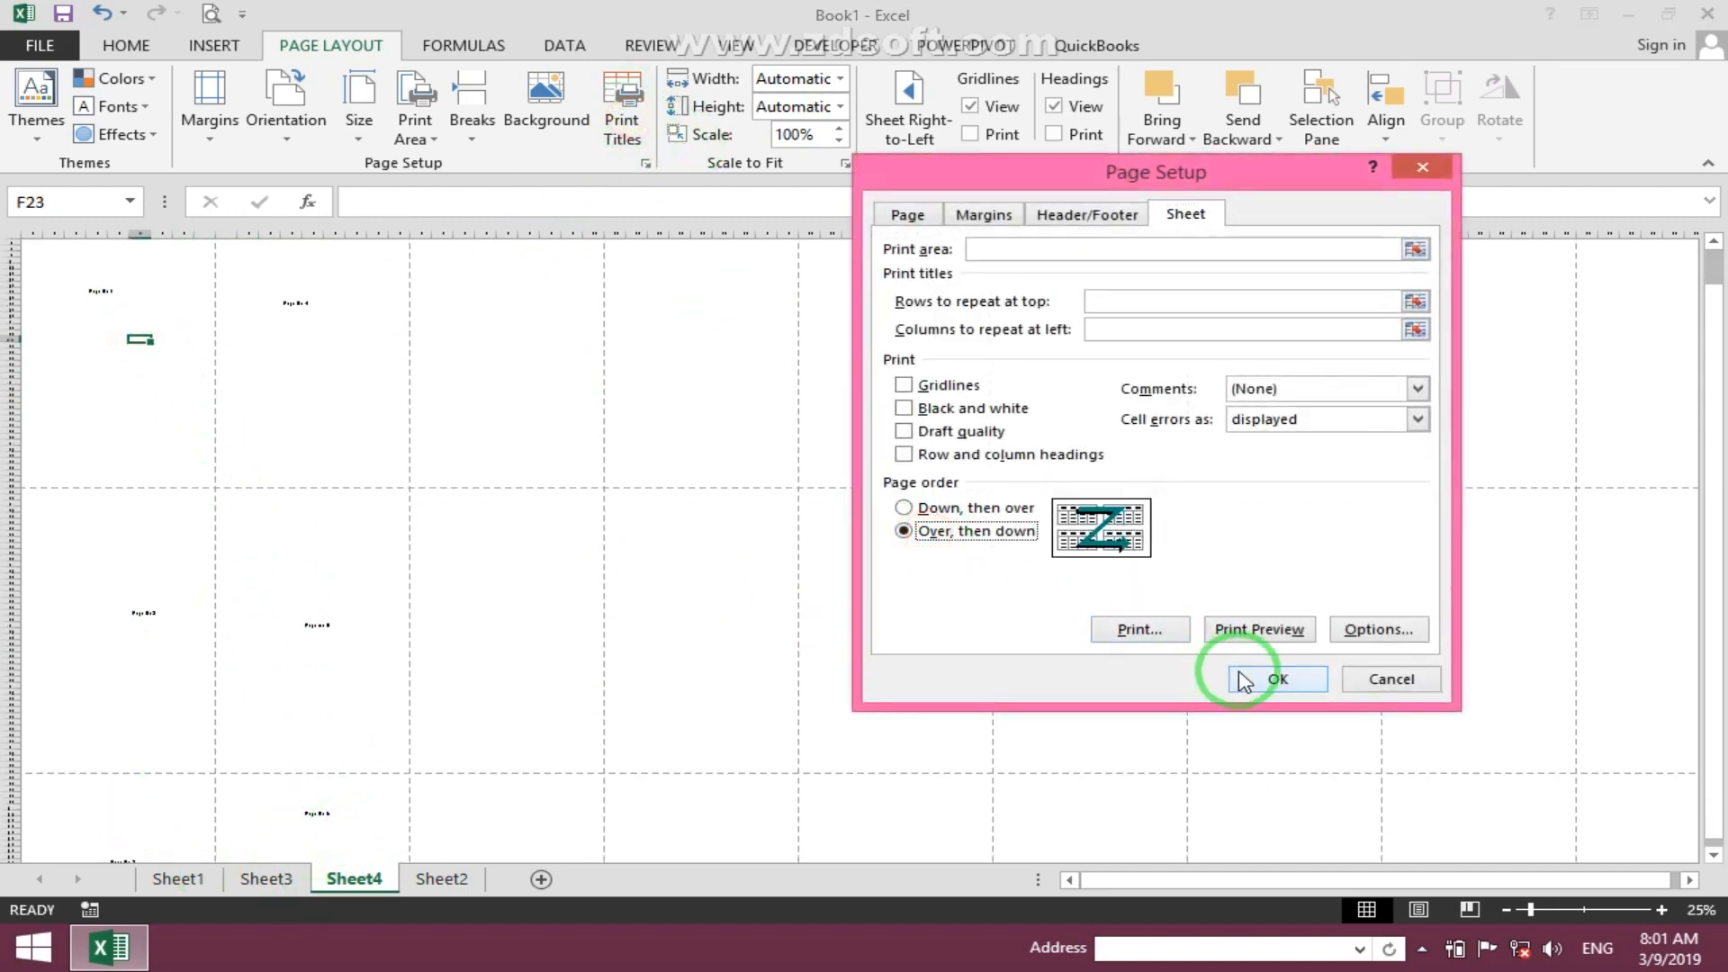
left_click(1247, 677)
- Preview the printout and step through to the last page
left_click(212, 14)
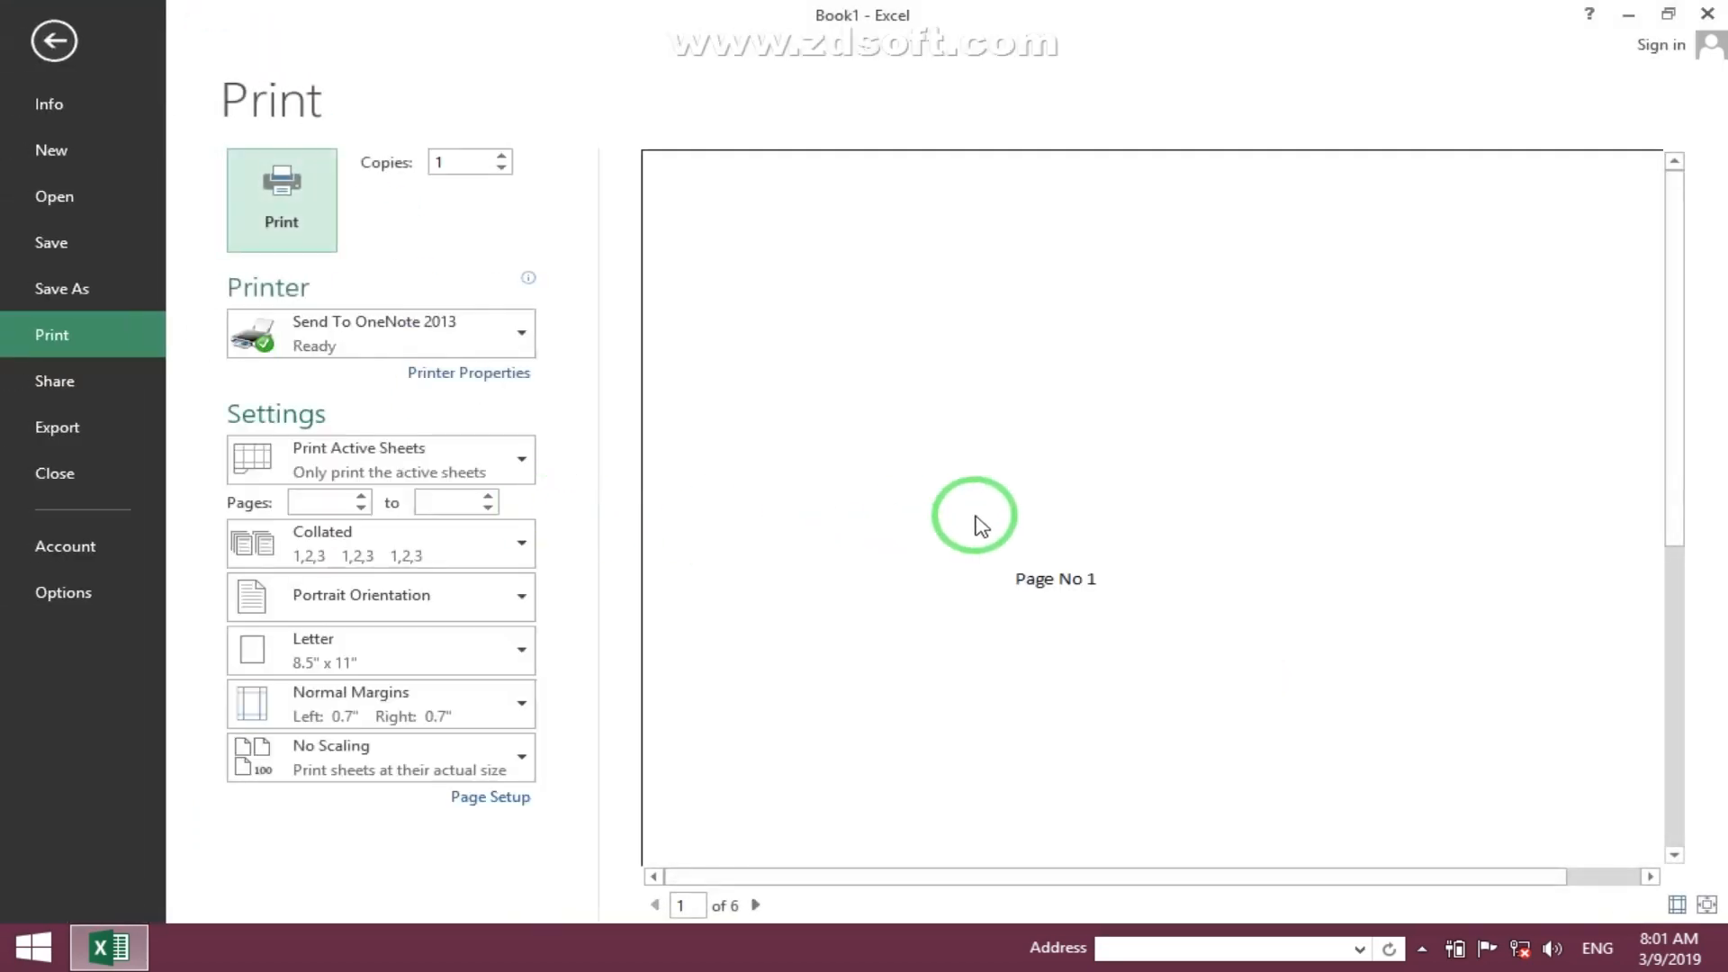
left_click(755, 905)
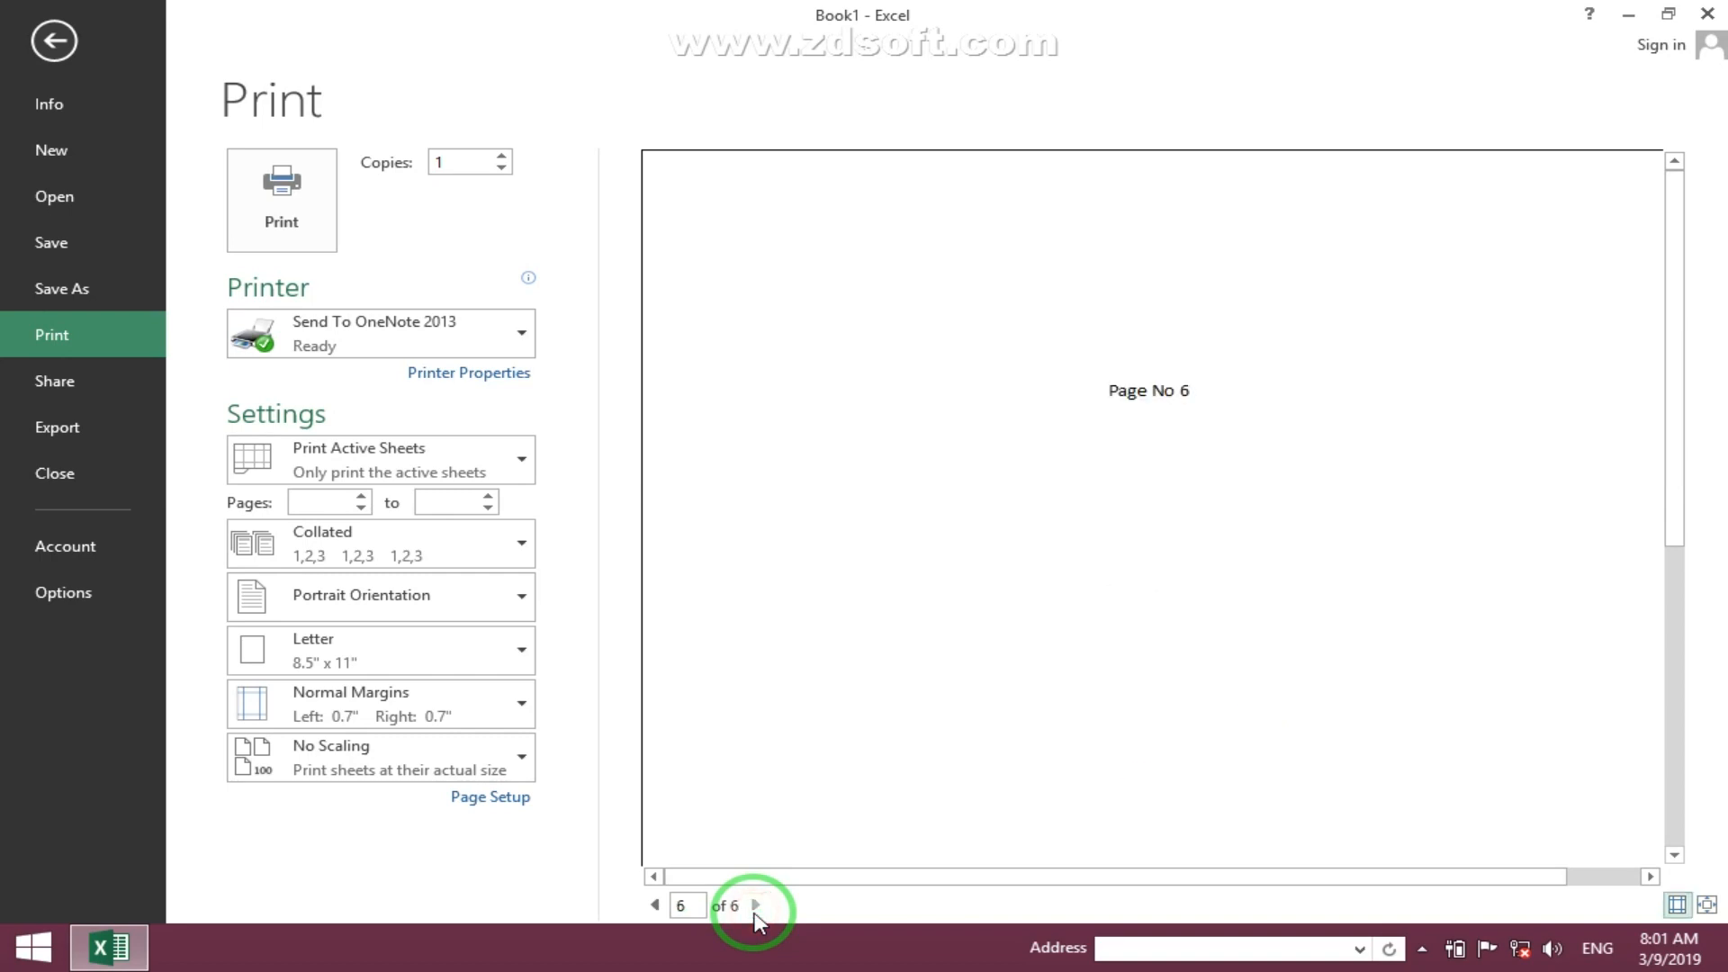
key("Escape")
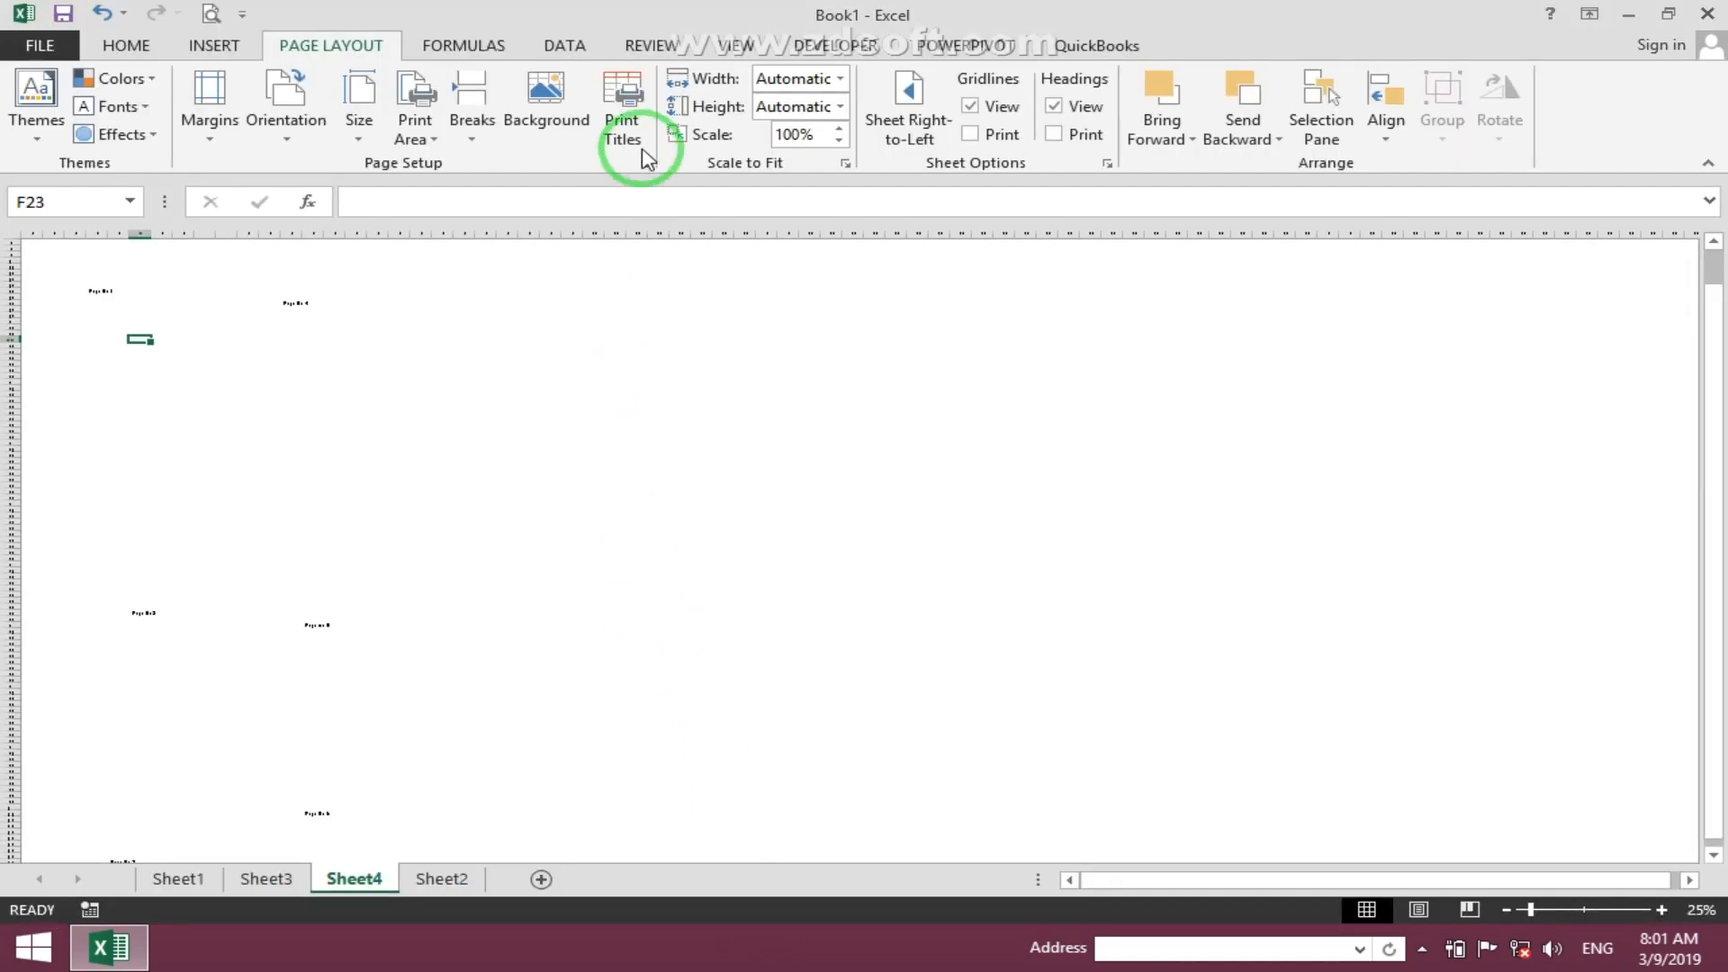
- Review the page order in the sheet's page setup again and close the dialog without changes
left_click(621, 117)
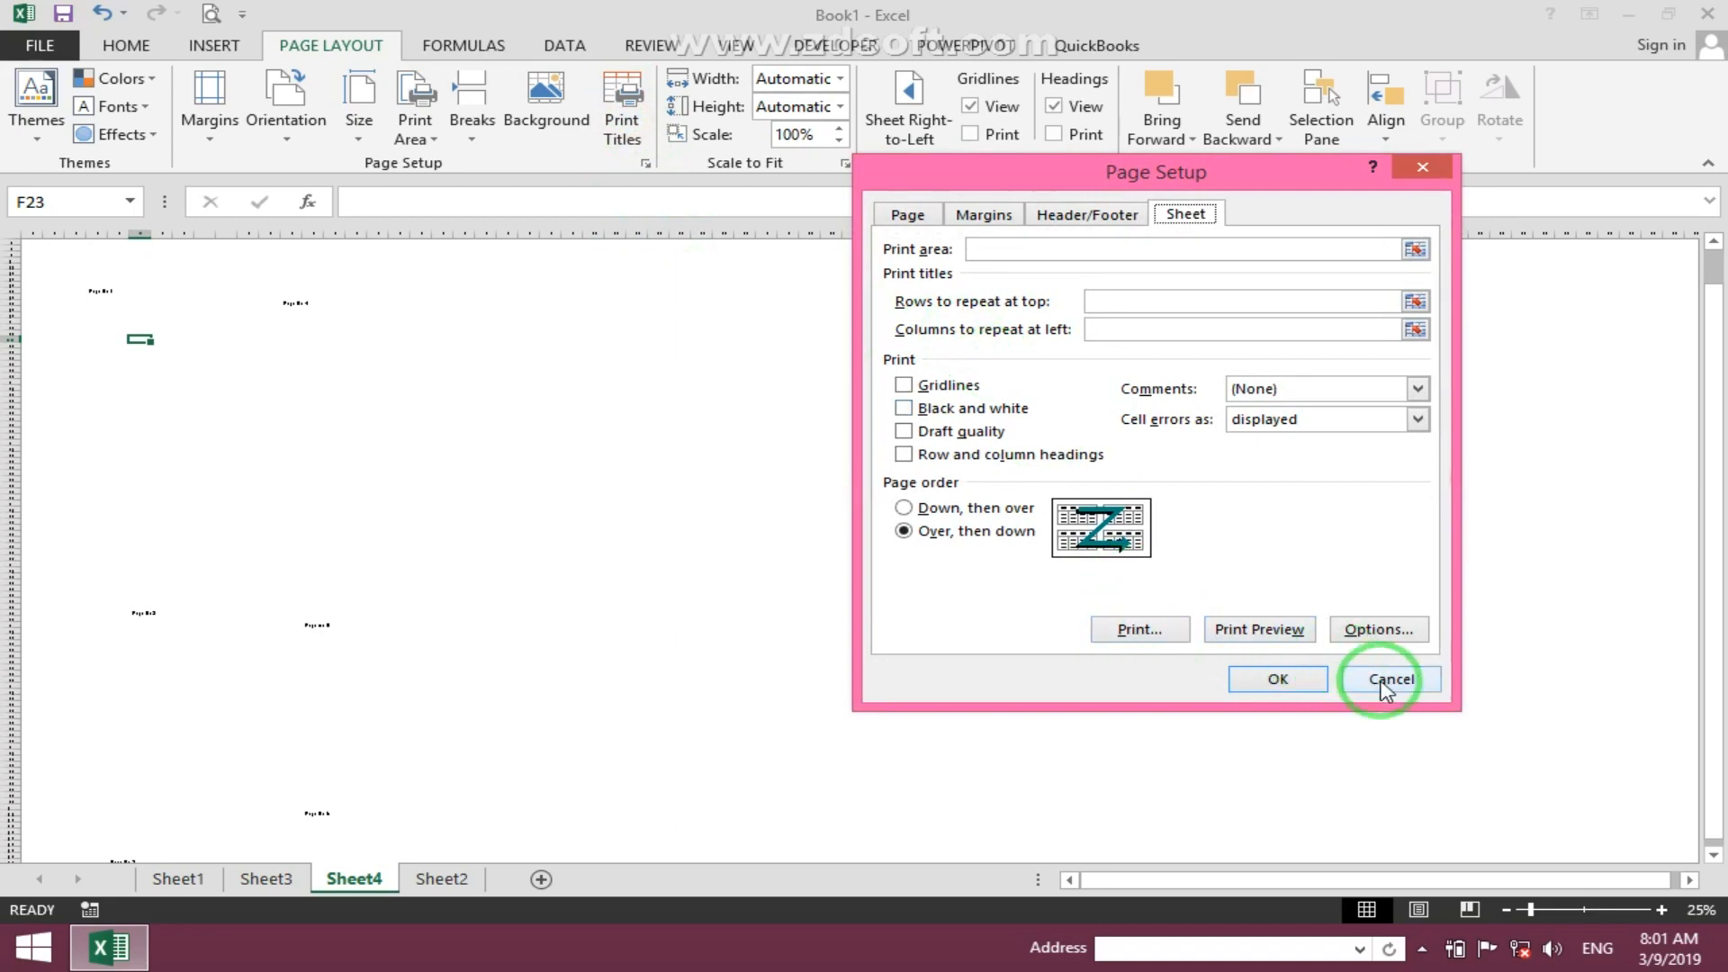
left_click(1384, 685)
left_click(52, 316)
scroll(62, 299, "up", 7)
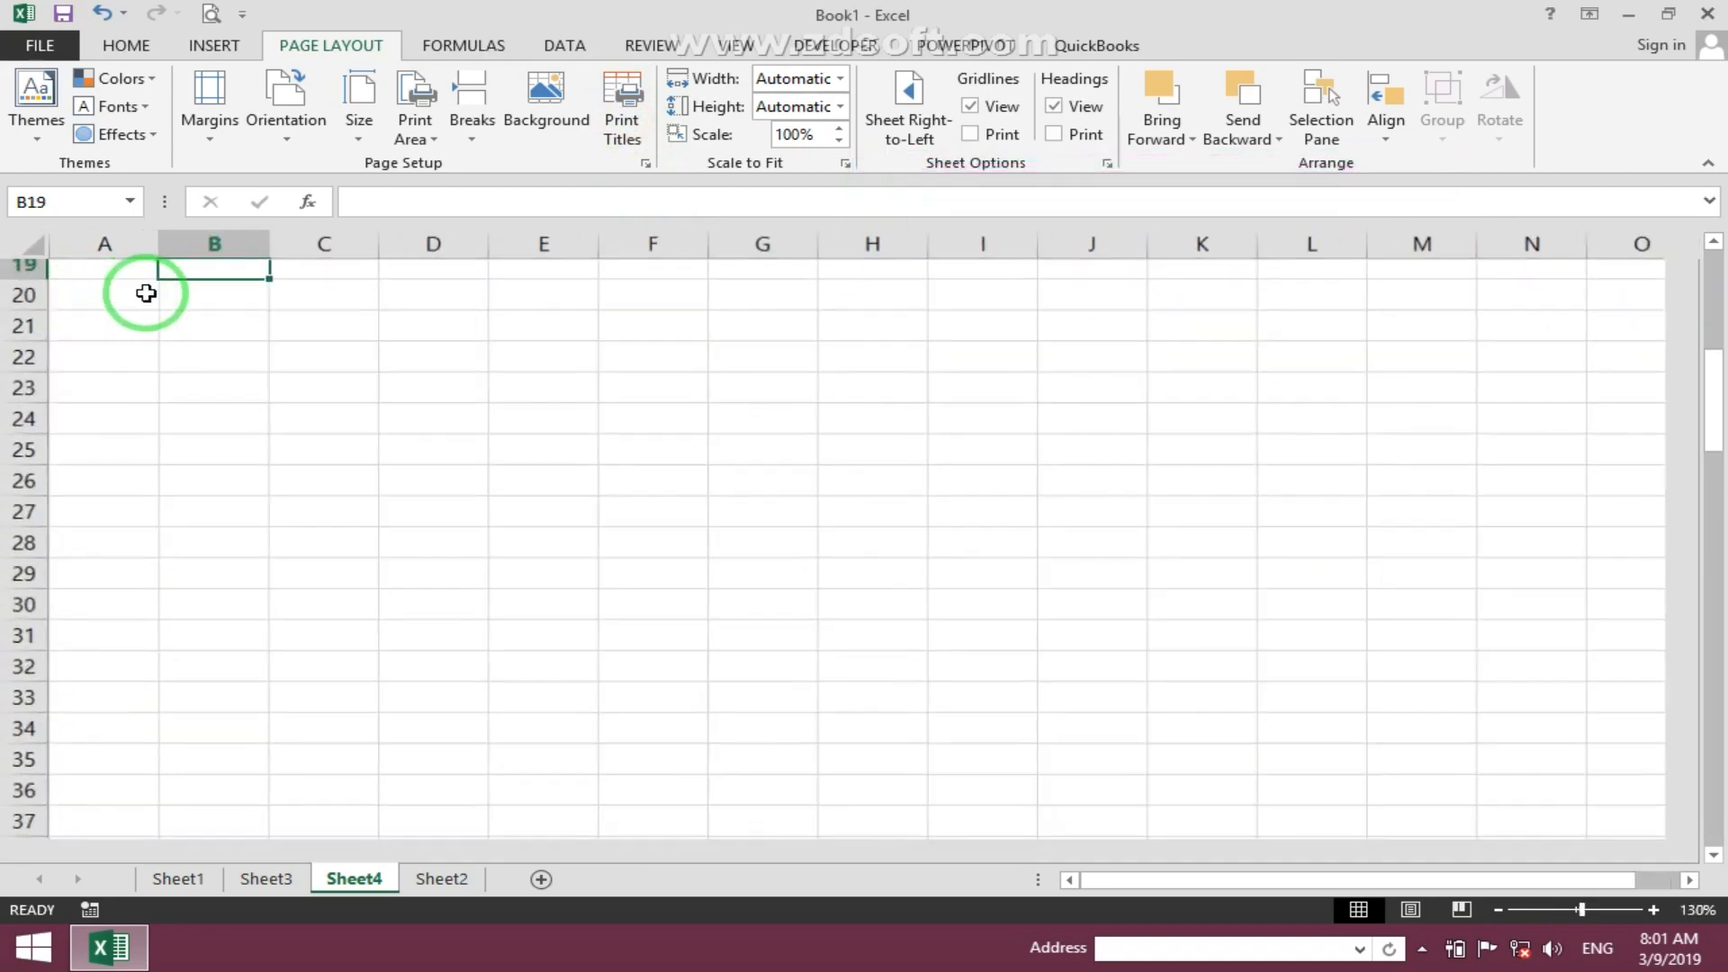
scroll(145, 294, "up", 5)
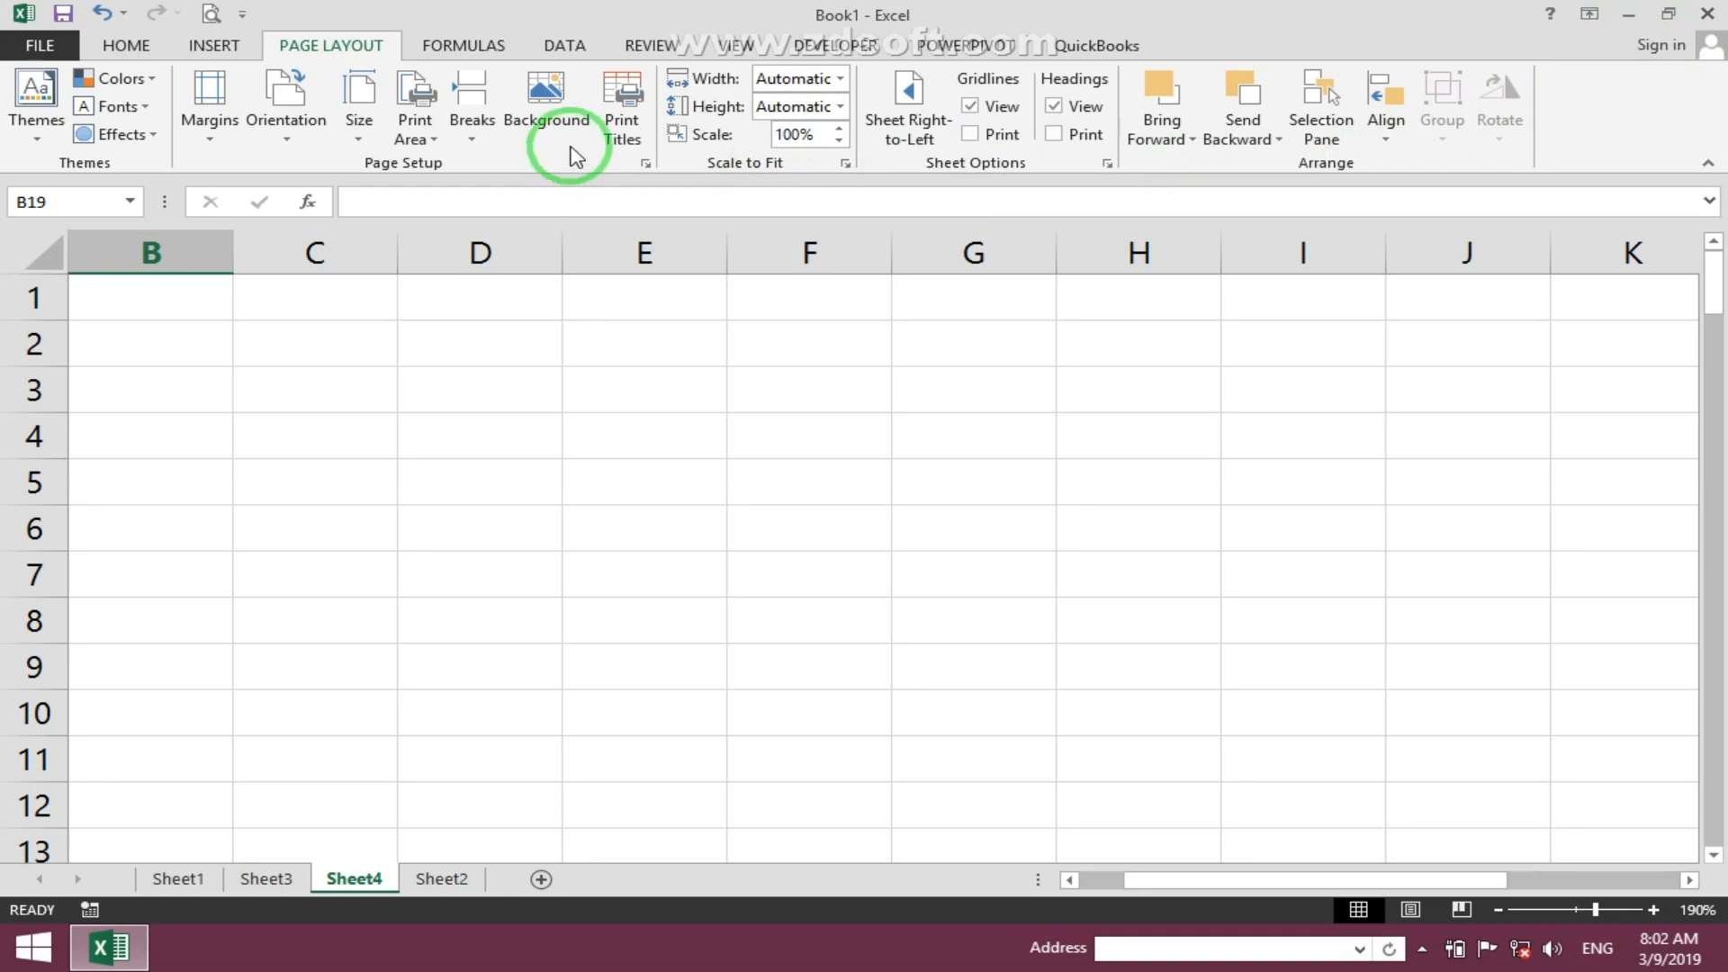
left_click(620, 135)
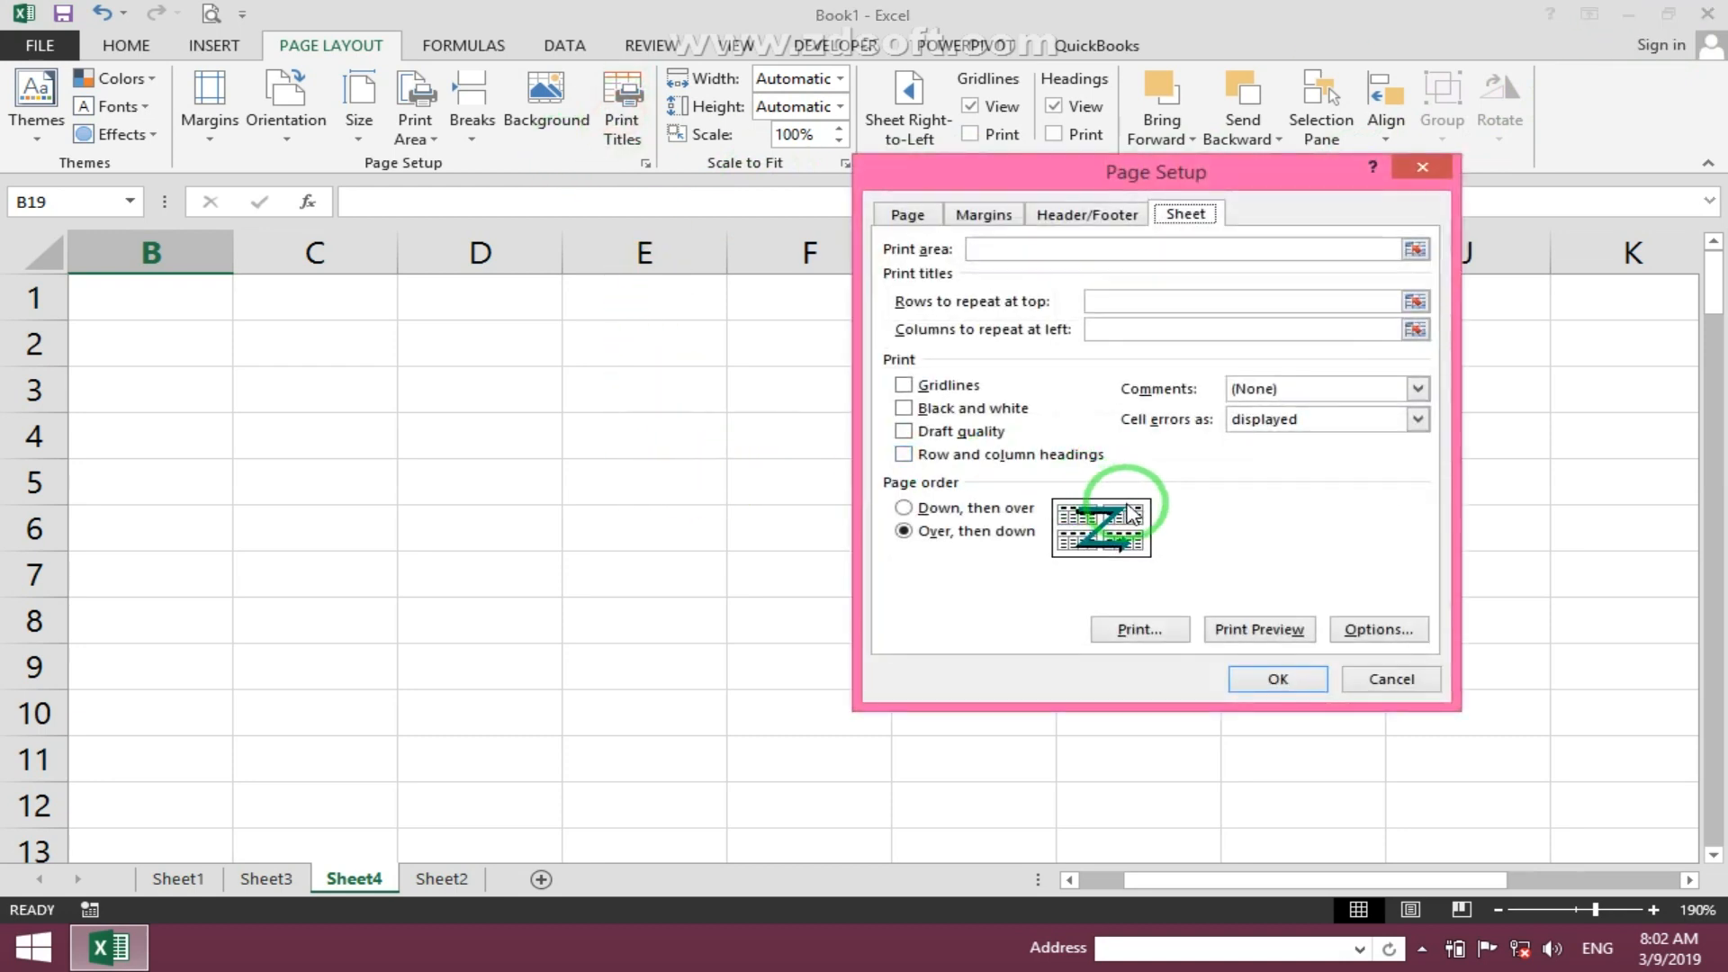
left_click(1423, 167)
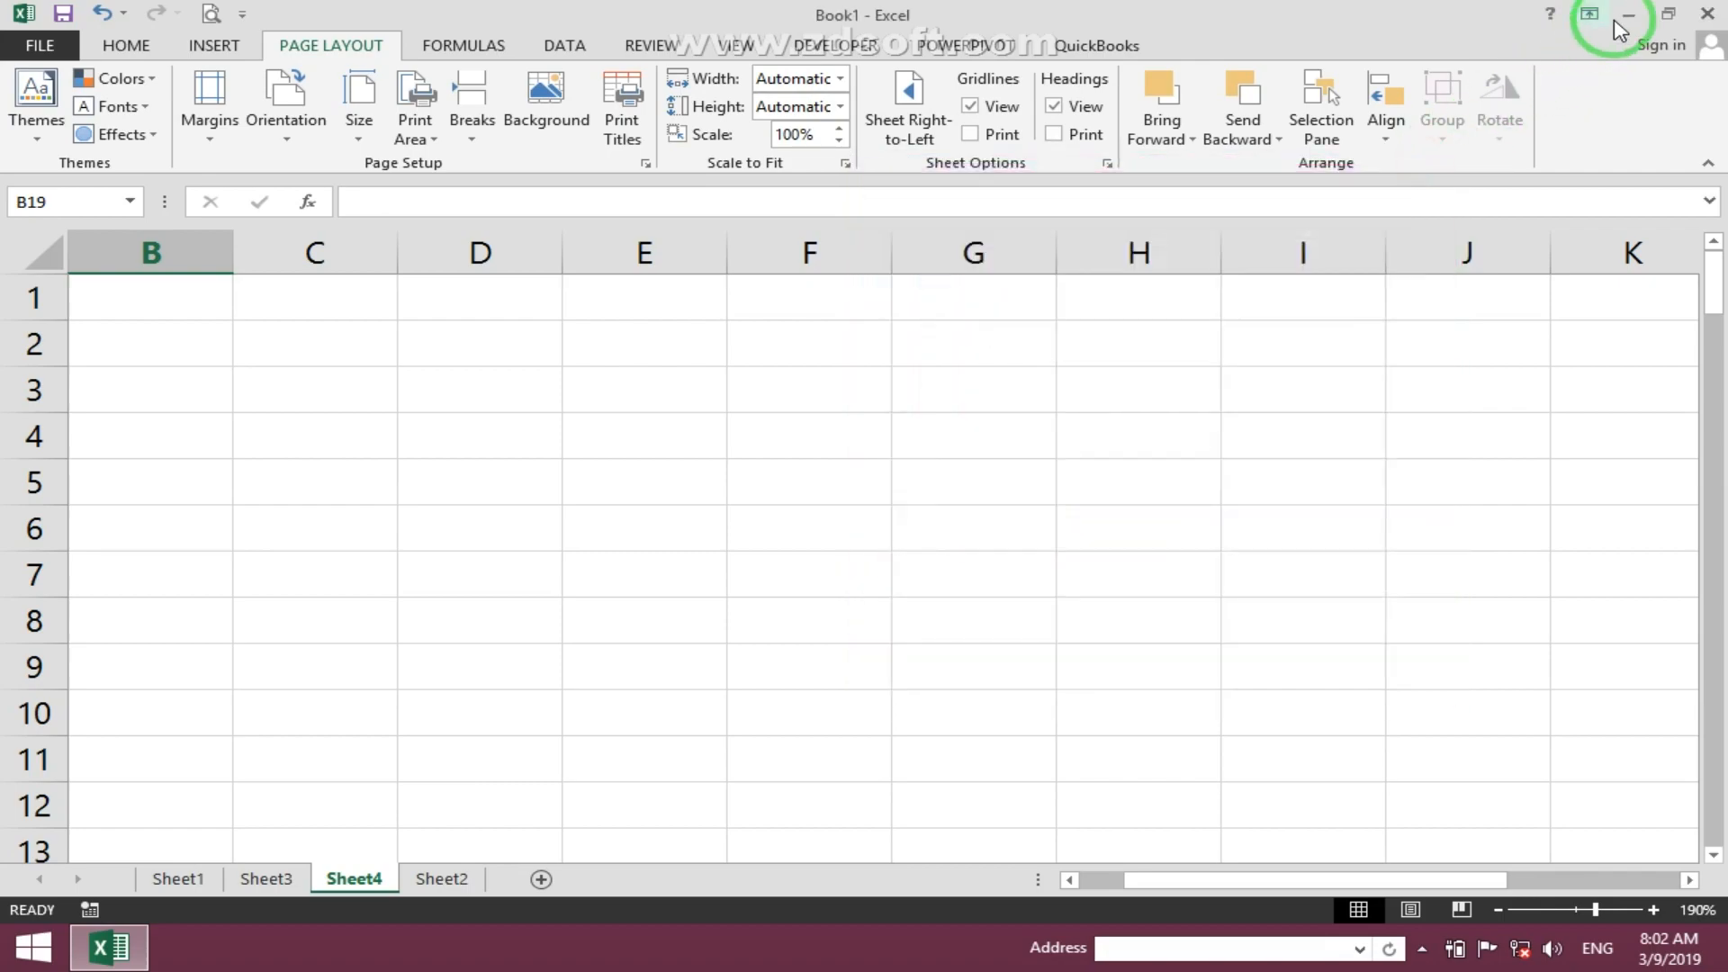